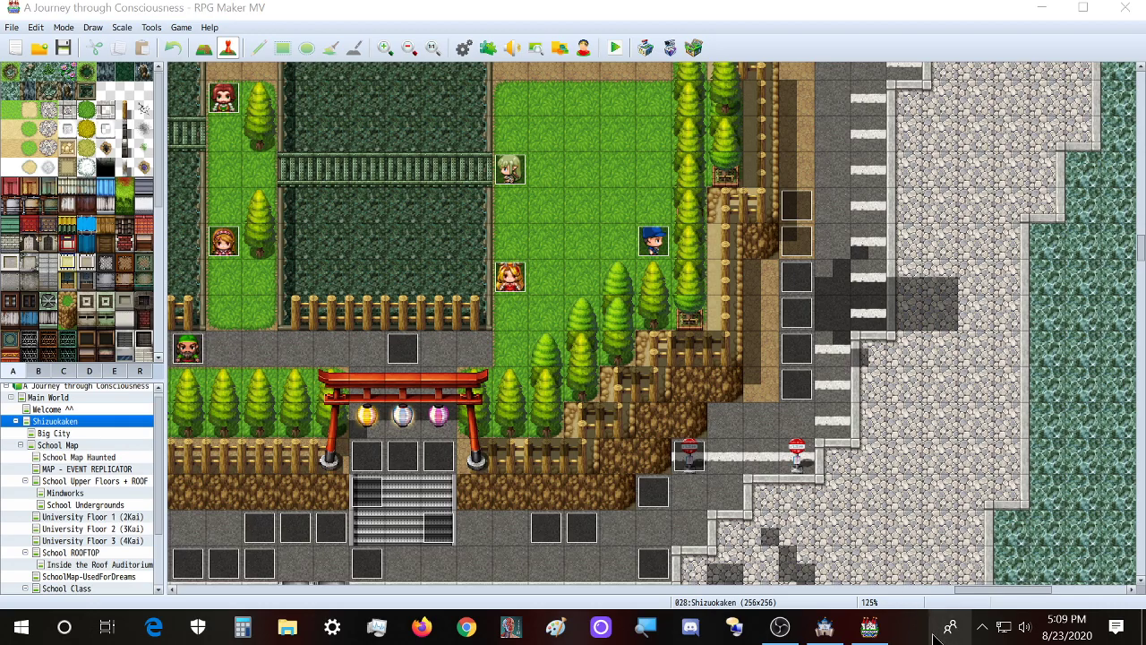
Switch to RPG Maker MZ and maximize its window
click(824, 626)
drag(497, 16, 521, 16)
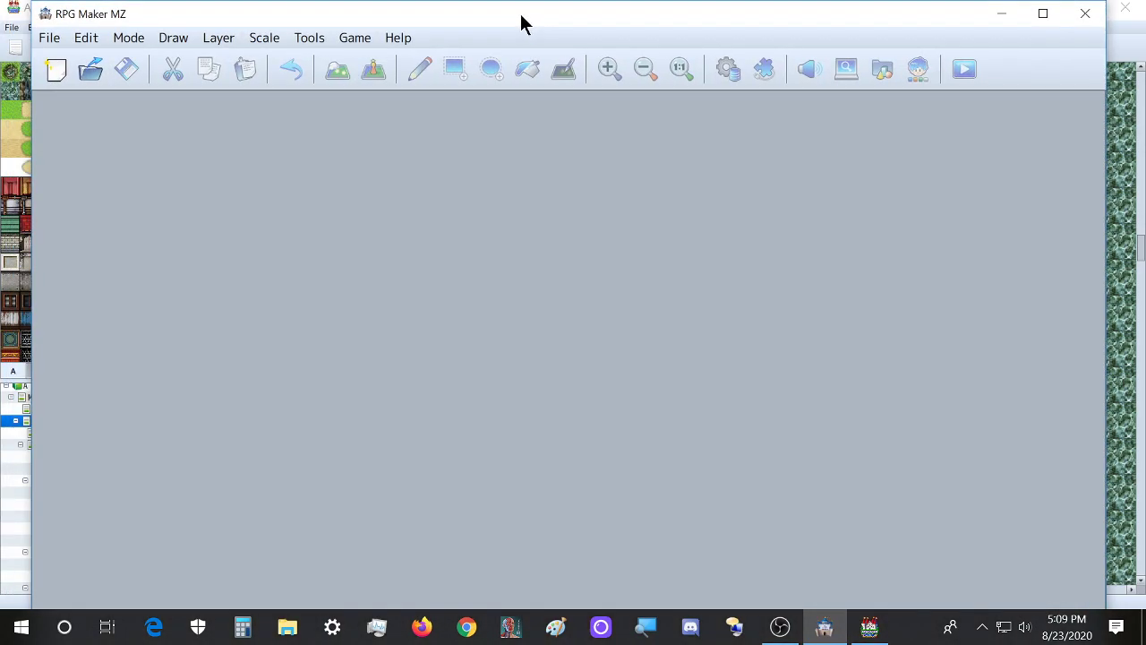
mouse_move(358, 5)
mouse_down()
mouse_move(457, 66)
mouse_move(327, 8)
mouse_move(343, 18)
mouse_up()
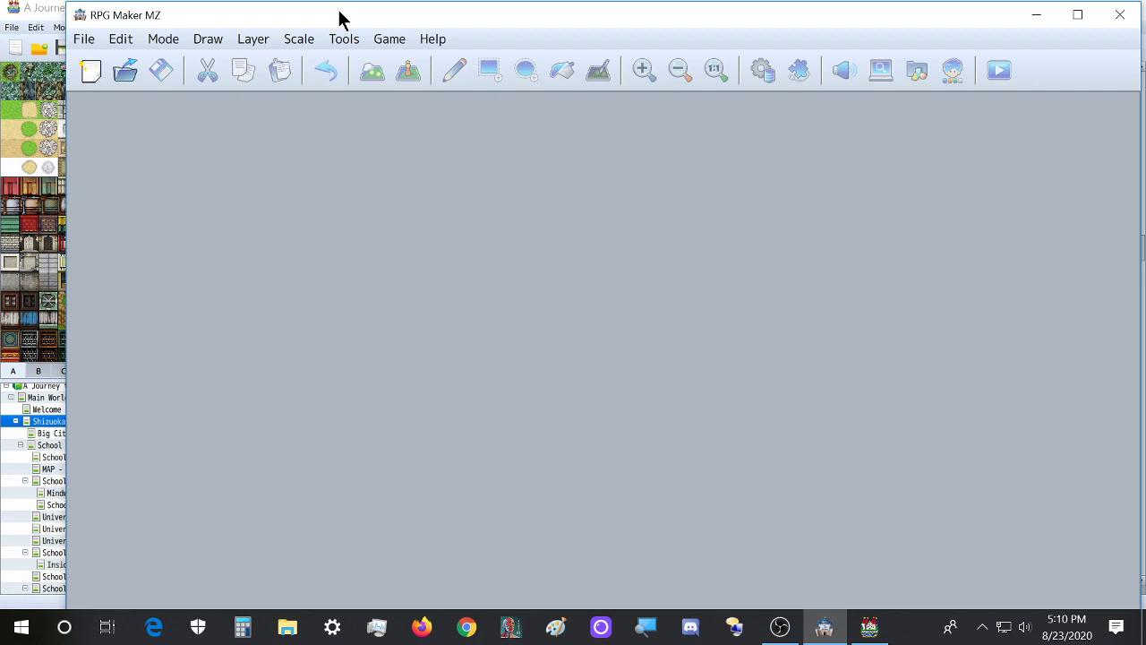
double_click(338, 16)
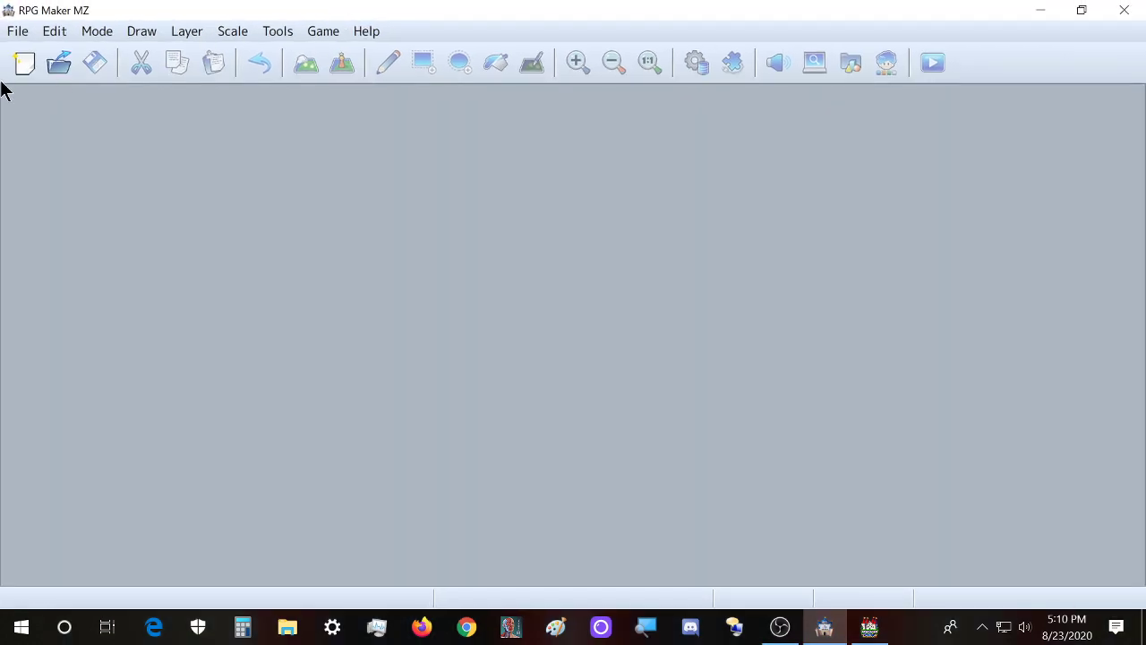
Start a new project with the name and game title "A Journey through Consciousness"
click(18, 32)
click(23, 58)
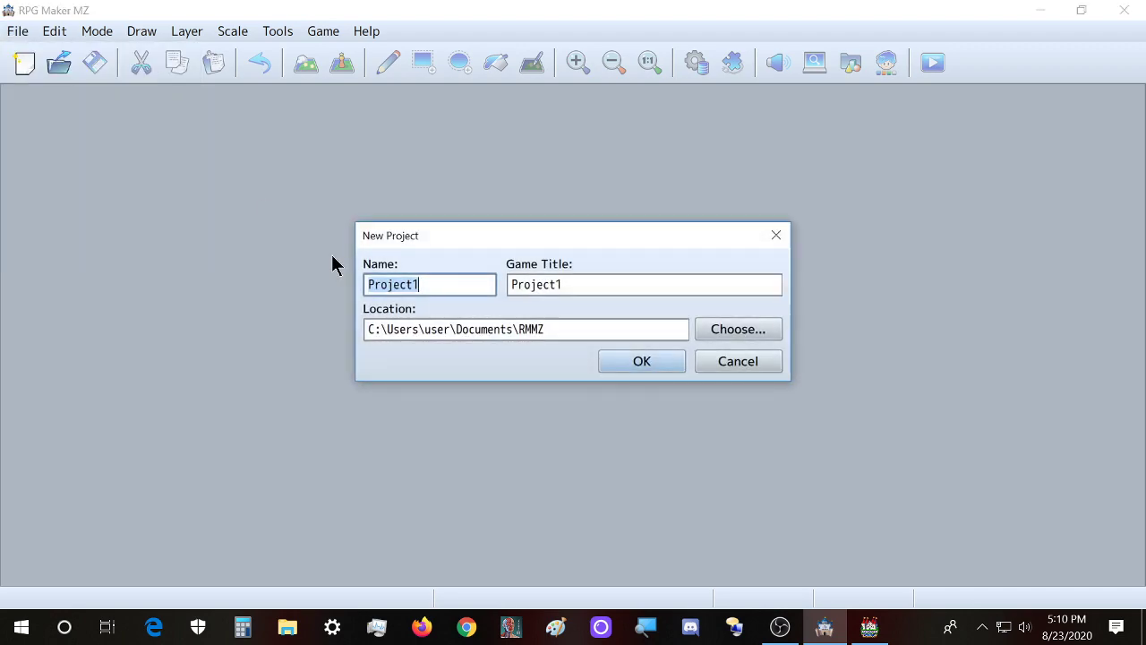
text(A Jo)
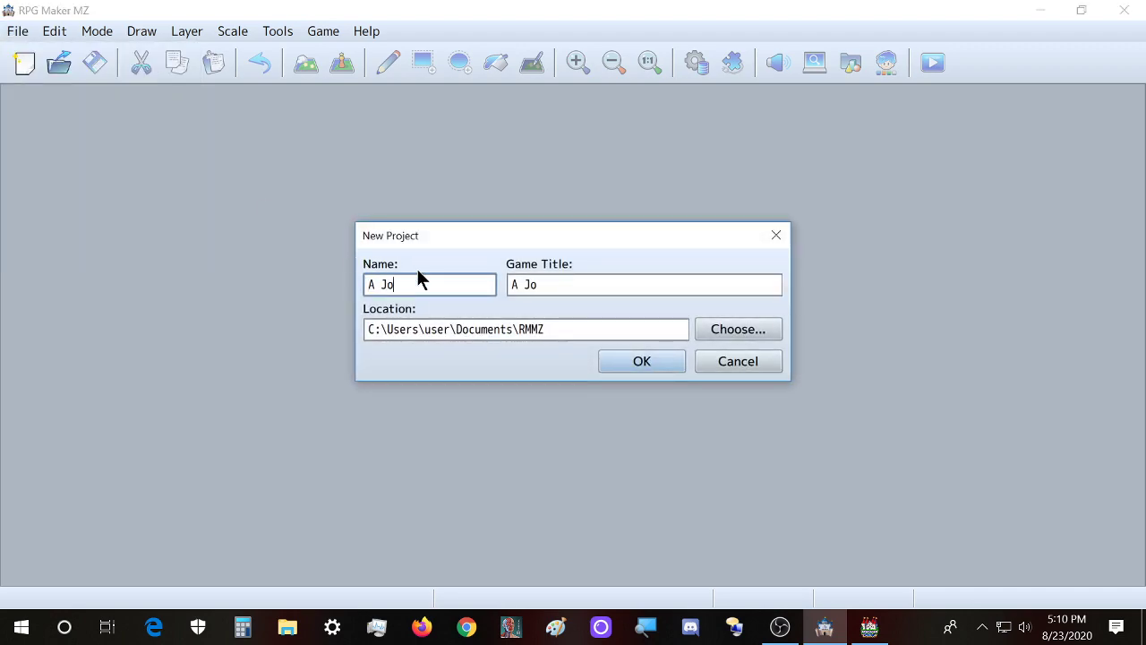
text(urney throug)
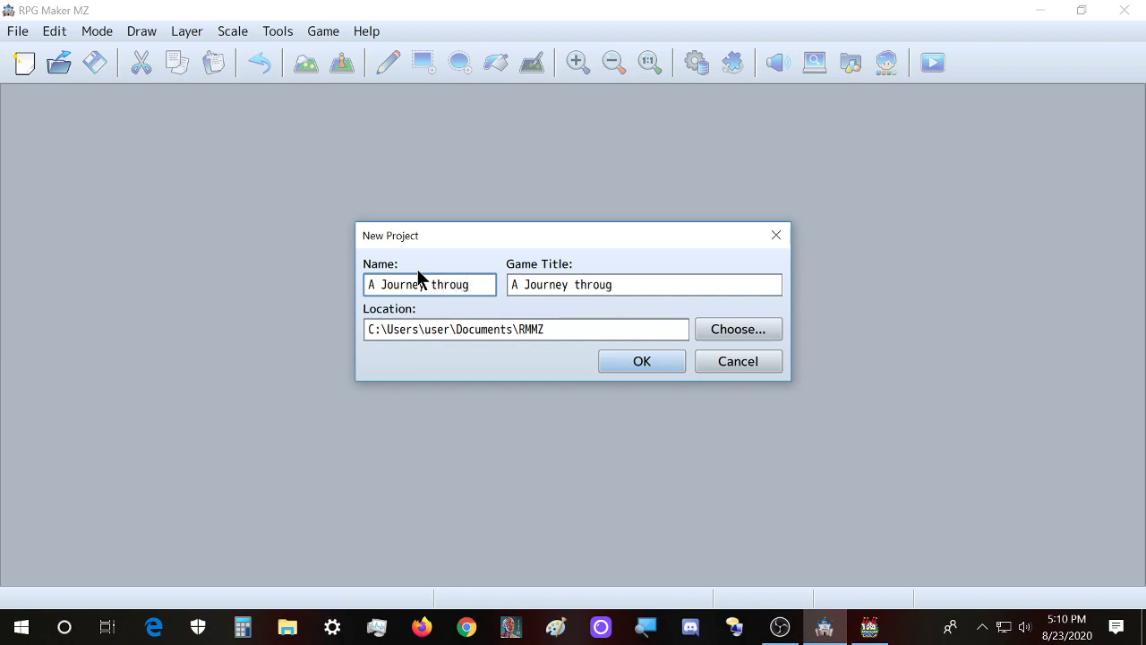
text(h Consciousness)
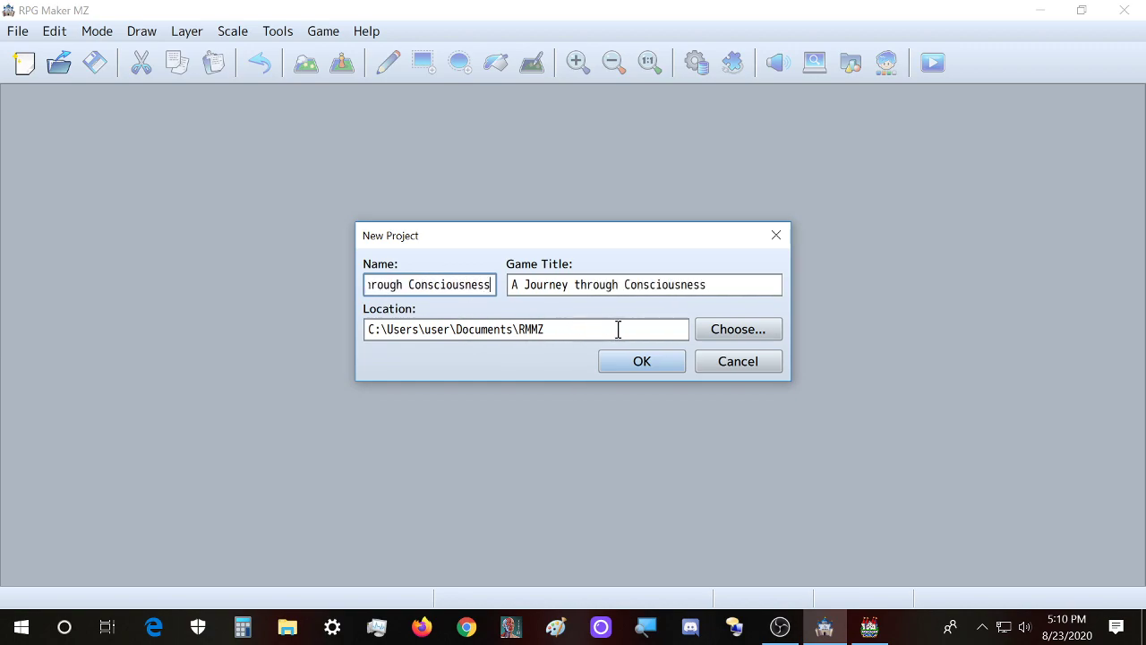
Browse for the new project's location on Local Disk (E:)
click(701, 330)
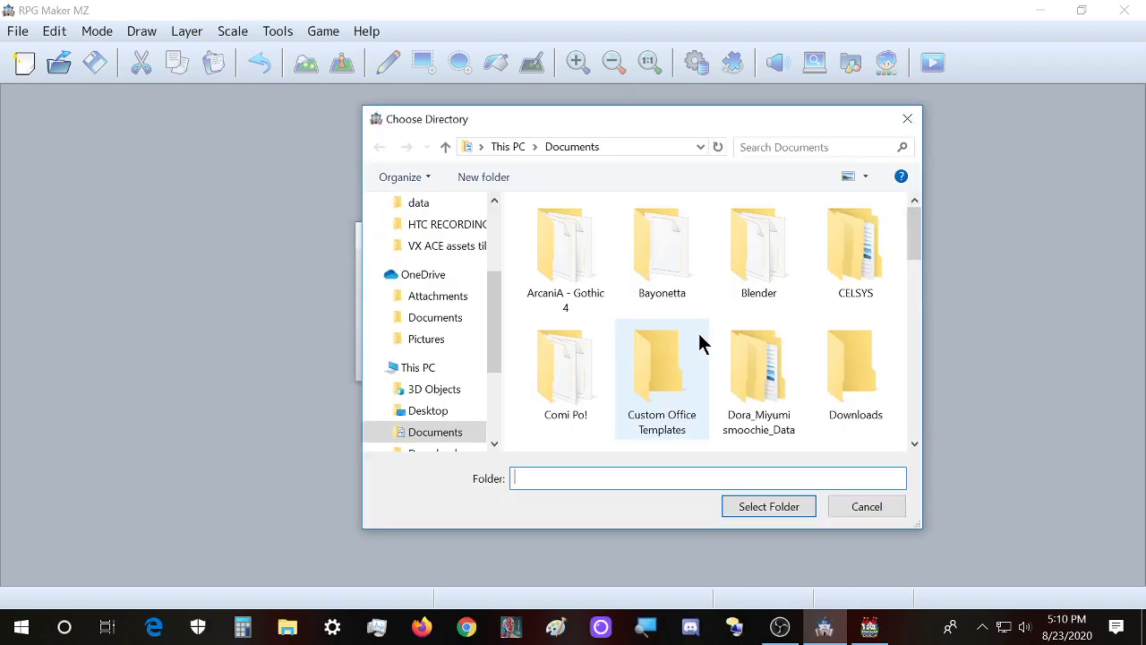
scroll(440, 417, down, 3)
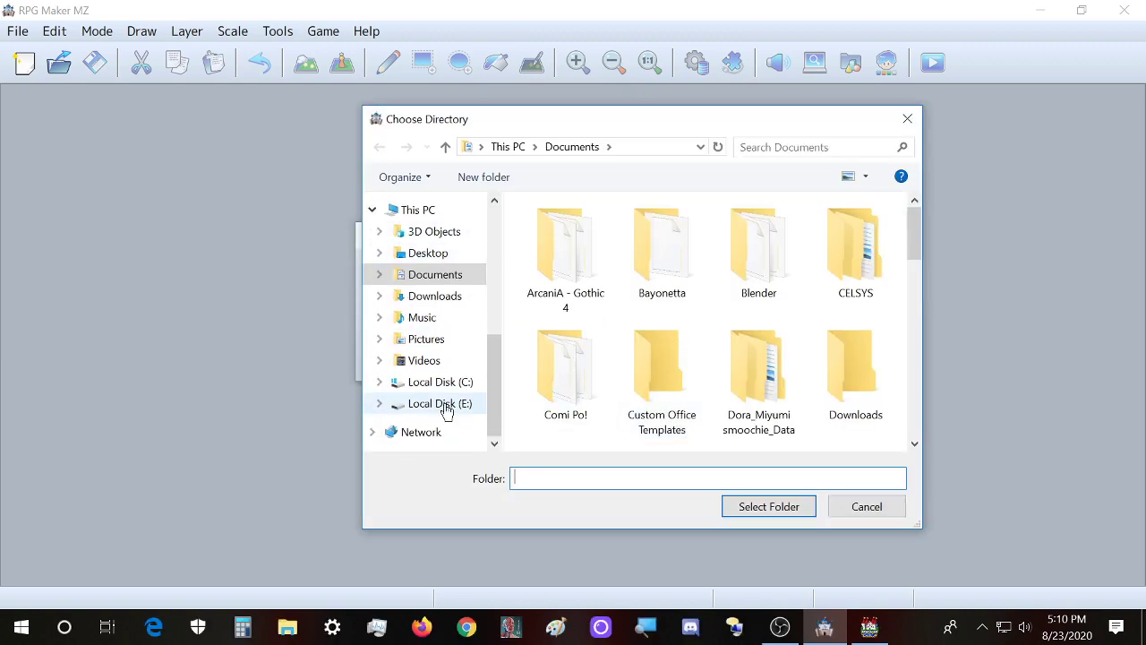
click(439, 405)
scroll(607, 441, down, 5)
scroll(607, 441, up, 4)
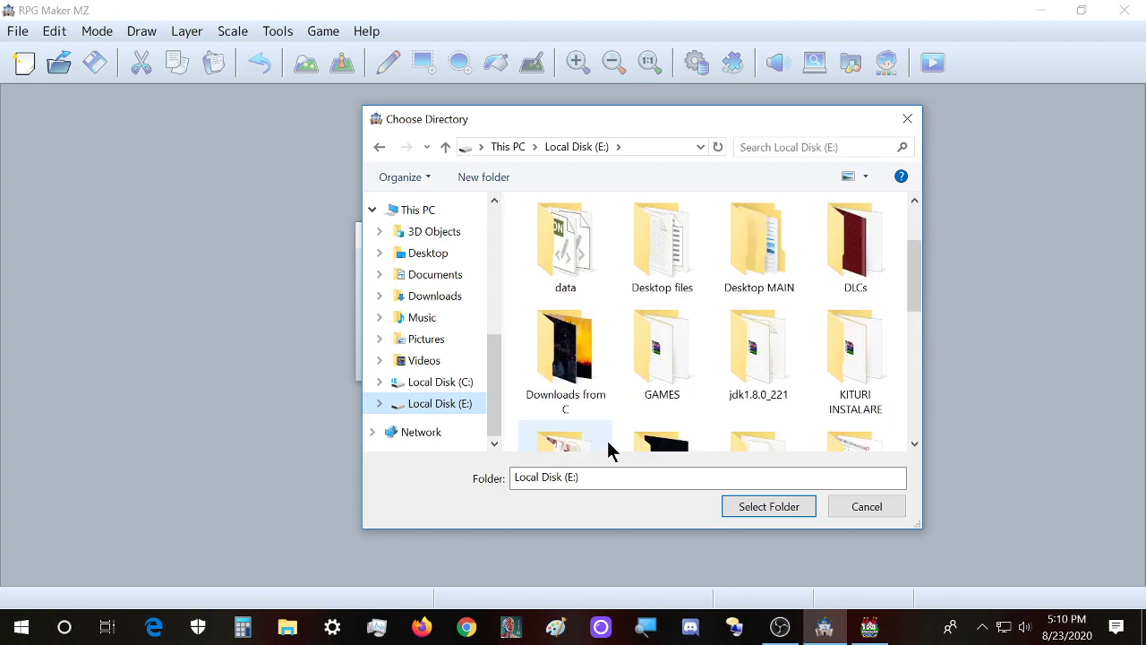
scroll(609, 421, up, 1)
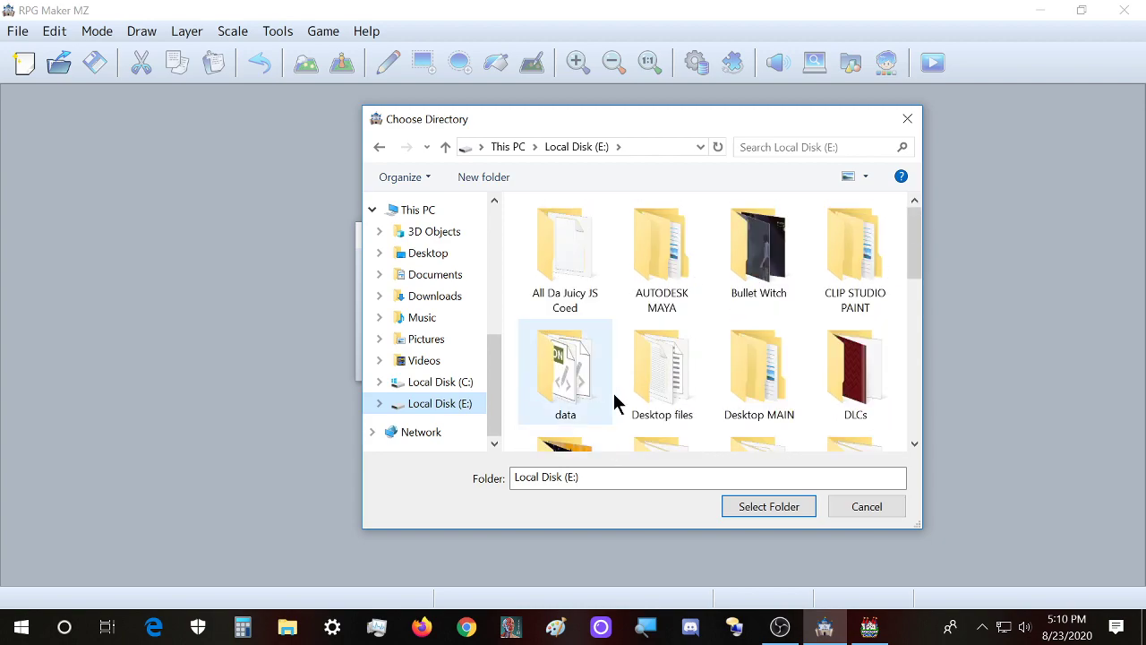
double_click(617, 328)
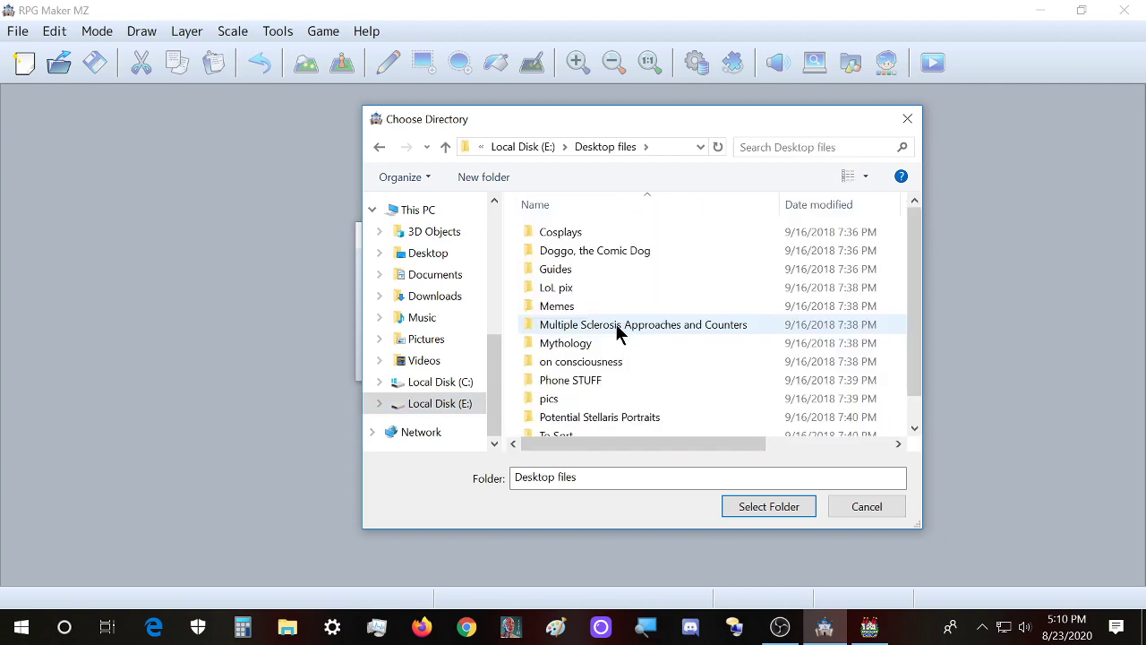
key(alt+Left)
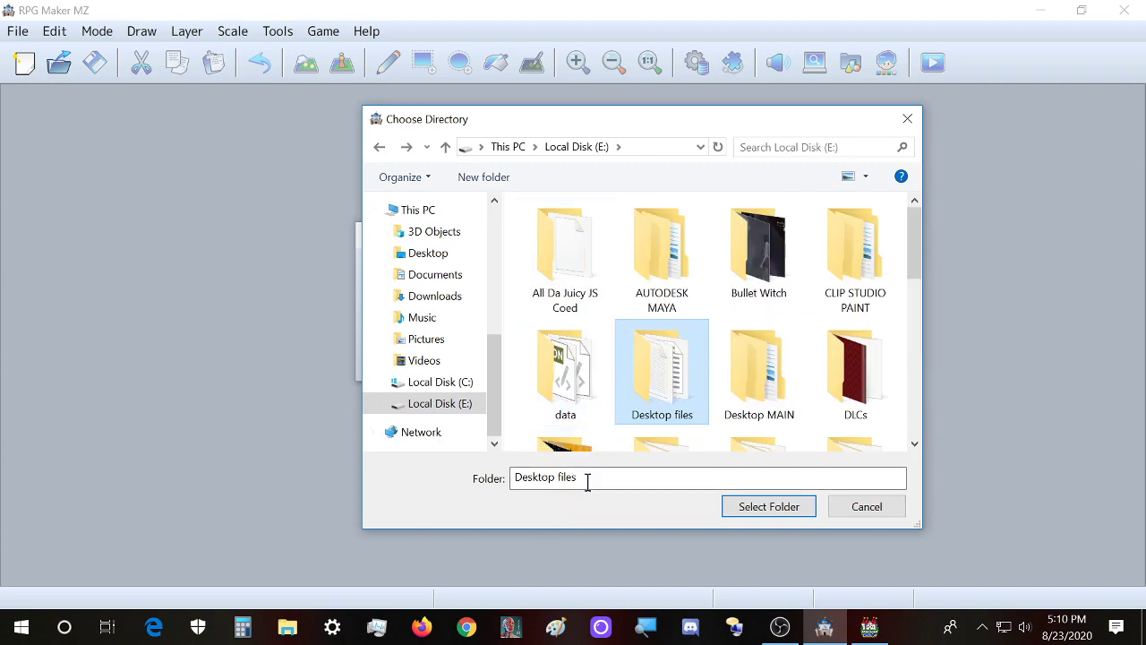
click(452, 403)
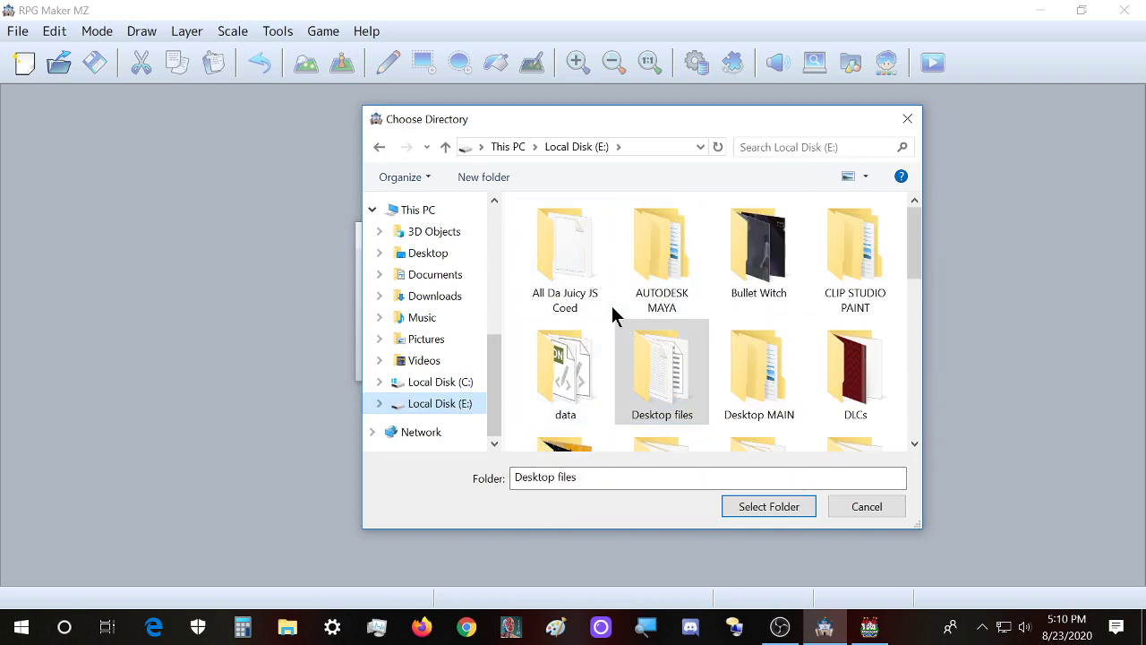
Set the new project's location to the RMMZ folder inside GAMES on the E: drive
scroll(609, 324, down, 1)
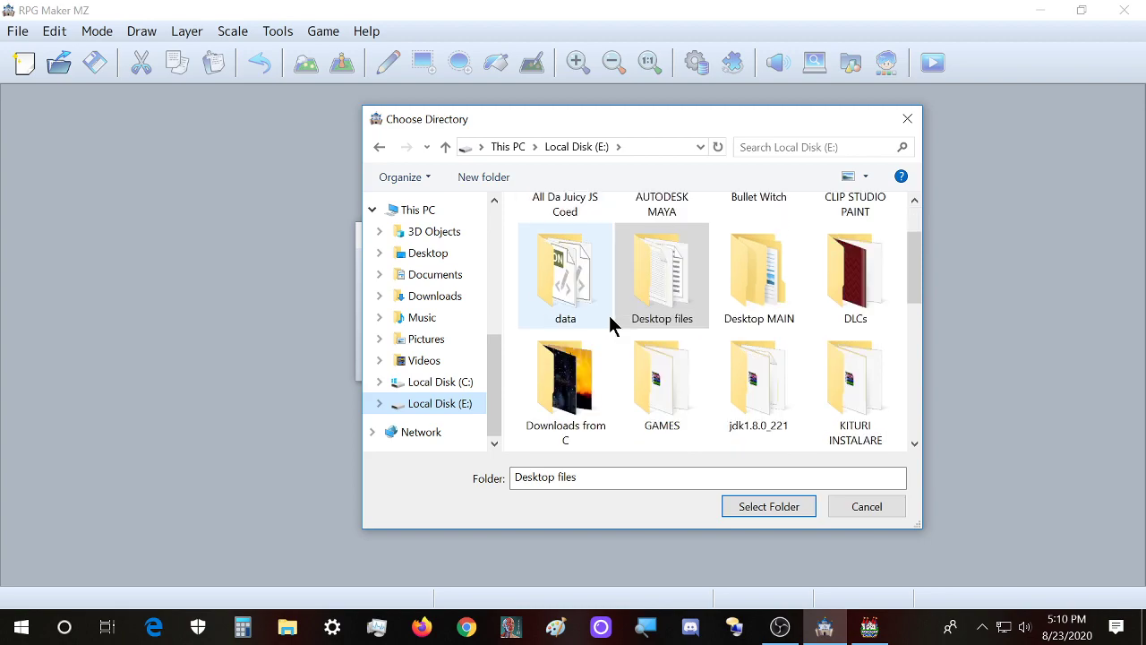
scroll(609, 322, down, 1)
scroll(609, 324, down, 1)
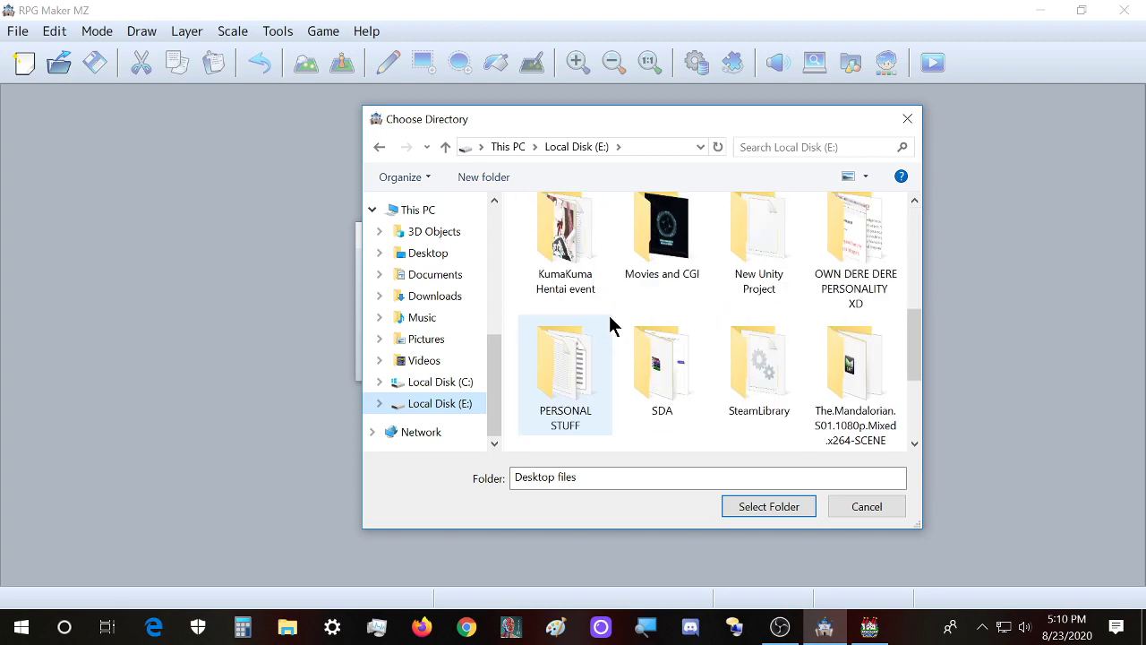
click(582, 378)
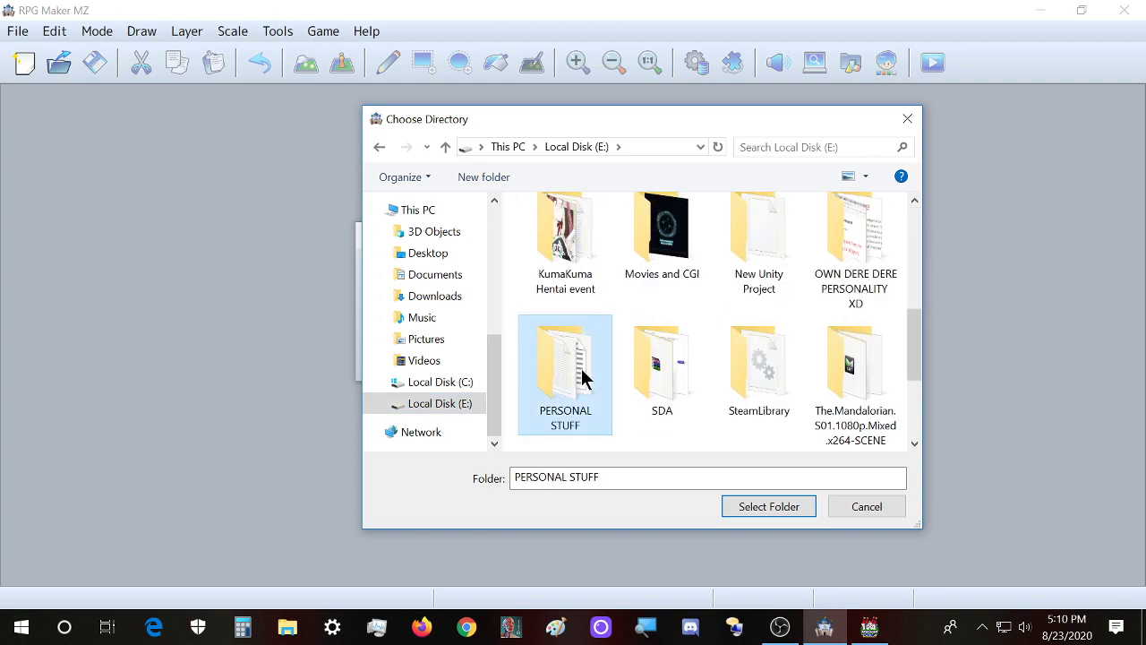
scroll(581, 379, up, 1)
click(658, 260)
double_click(654, 266)
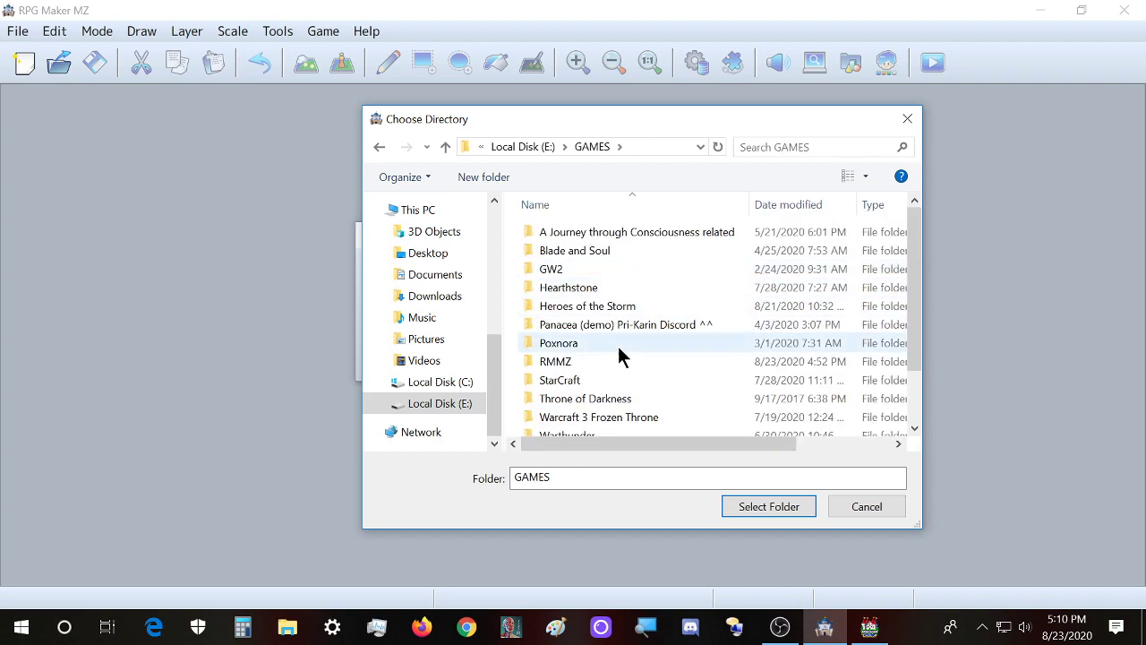
double_click(616, 360)
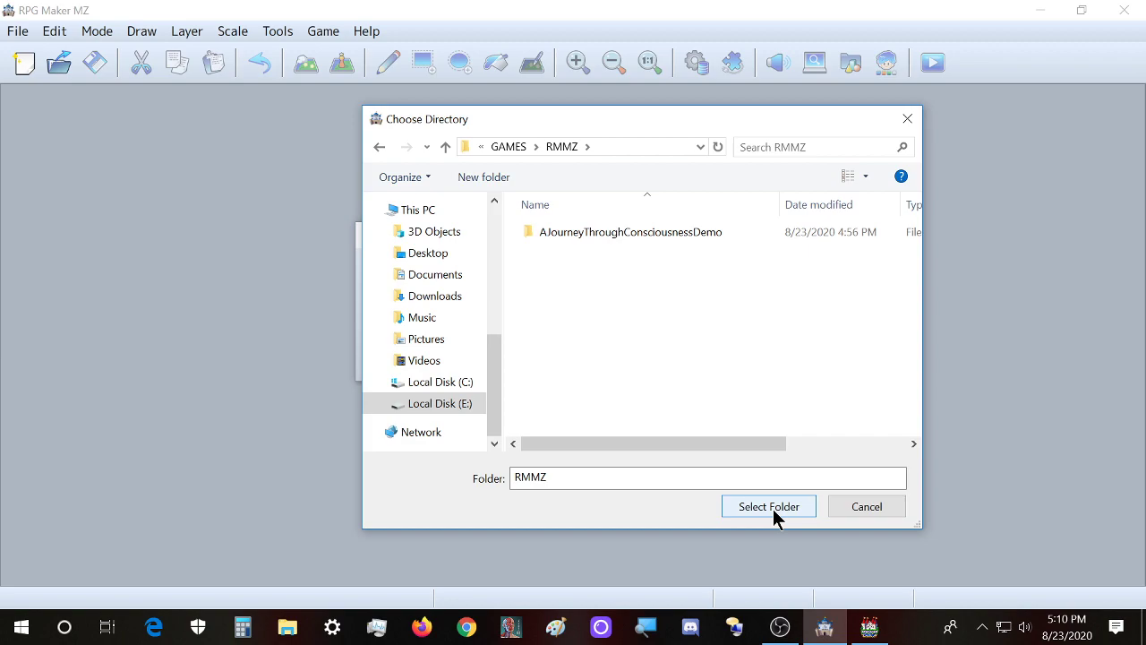
right_click(574, 273)
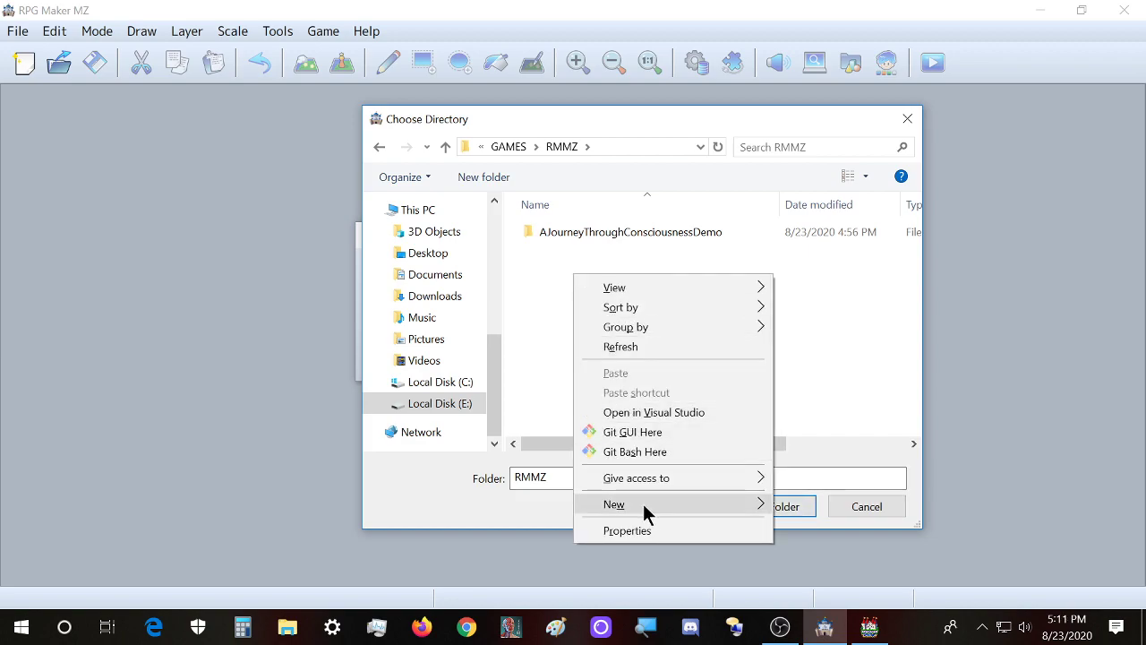
mouse_move(643, 503)
click(806, 508)
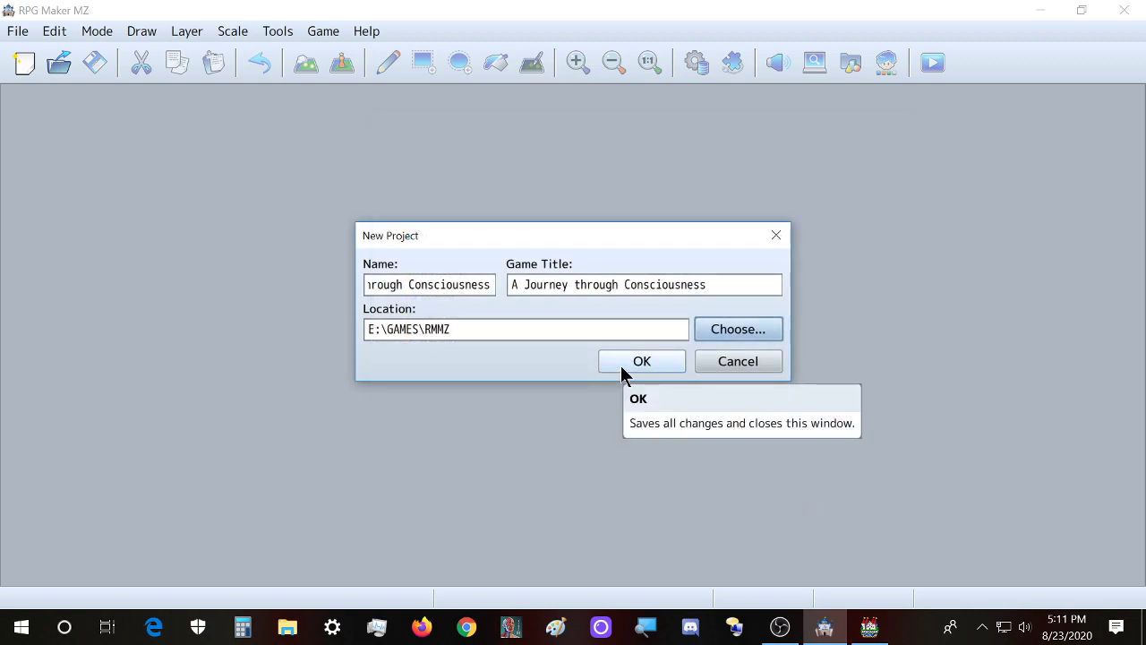
Choose the E:\GAMES\RMMZ folder again as the location and create the project
click(737, 329)
right_click(569, 278)
click(598, 501)
click(768, 506)
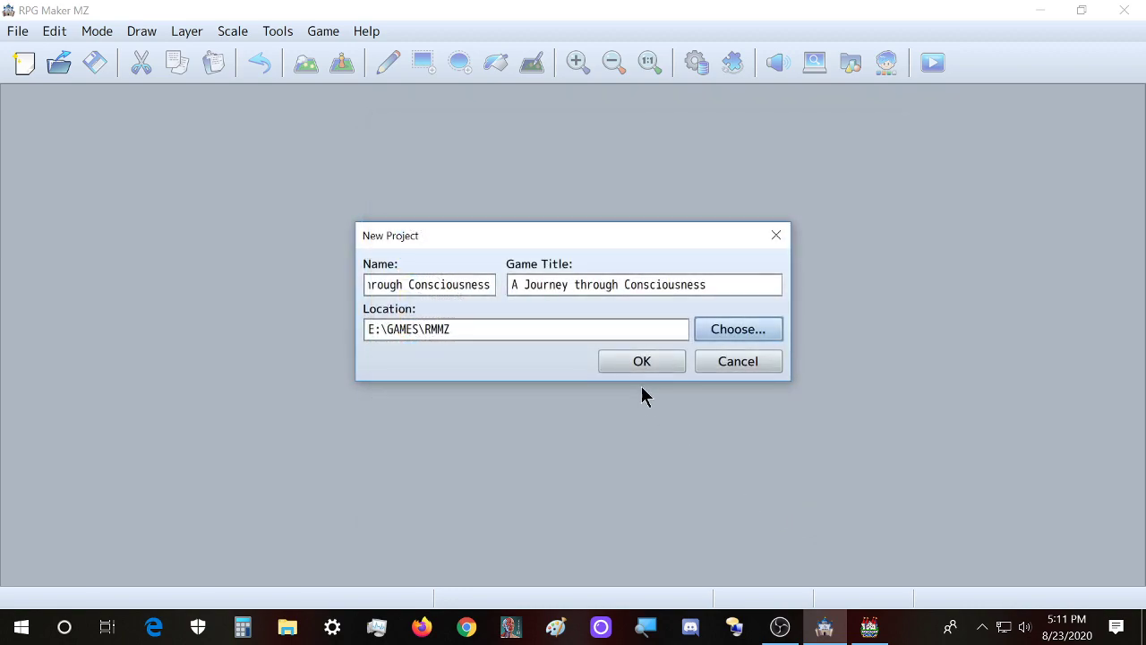
click(641, 362)
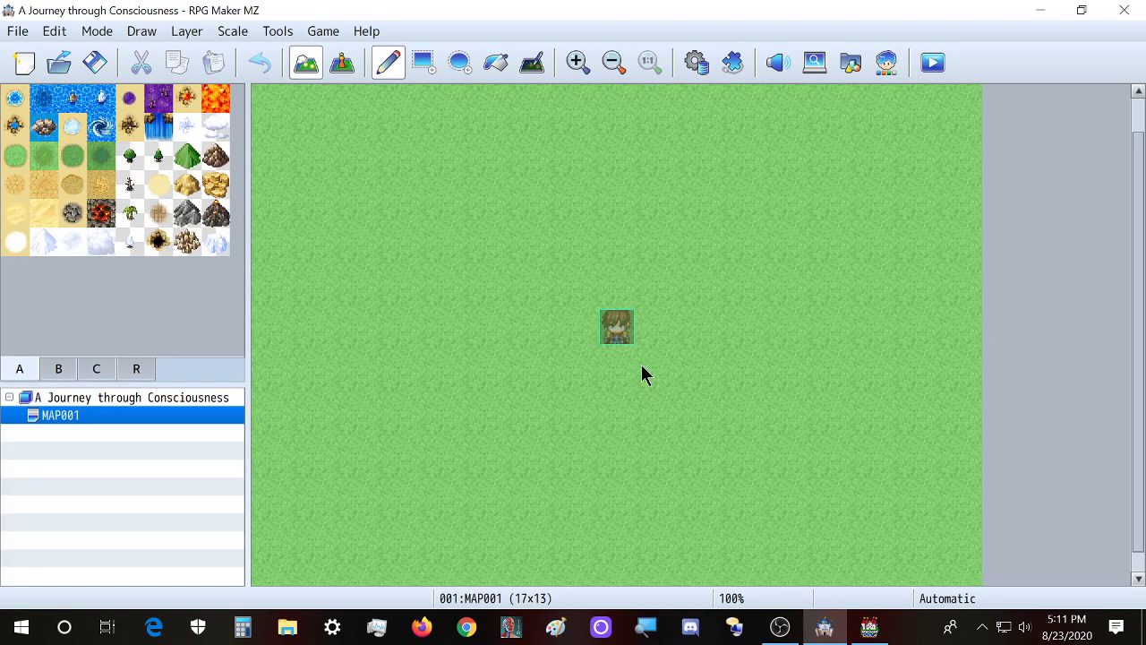
Switch to event editing and add an empty event with default settings at tile 5,3 of MAP001
click(353, 74)
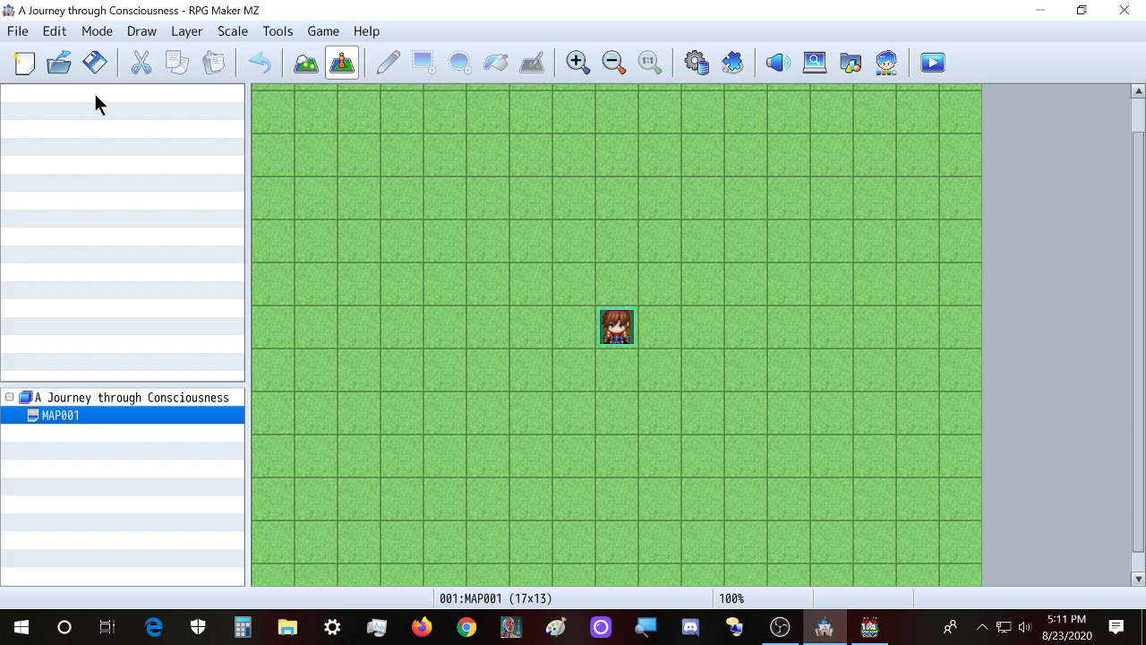
double_click(468, 212)
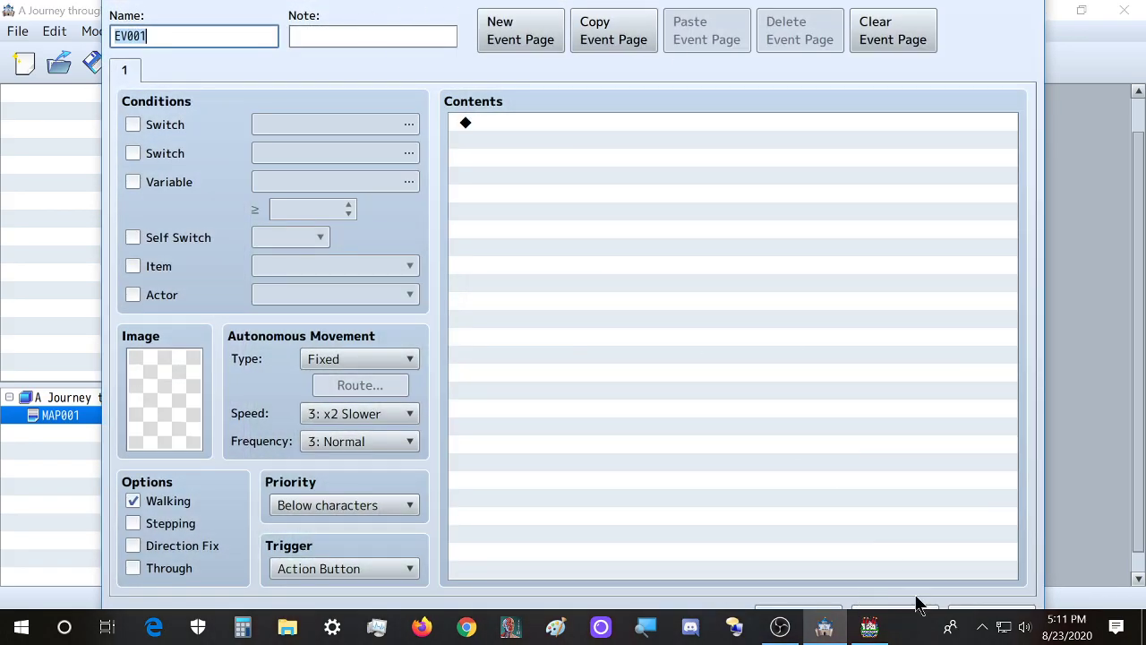
click(806, 616)
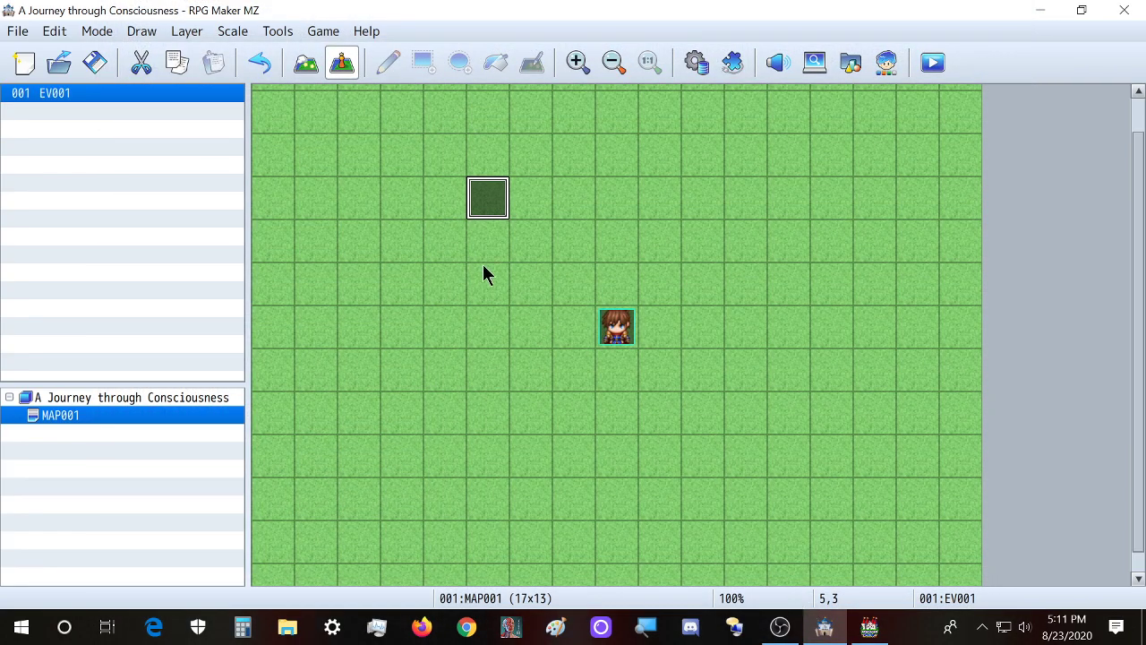
Add a second empty event at tile 6,4 and delete it again
double_click(522, 259)
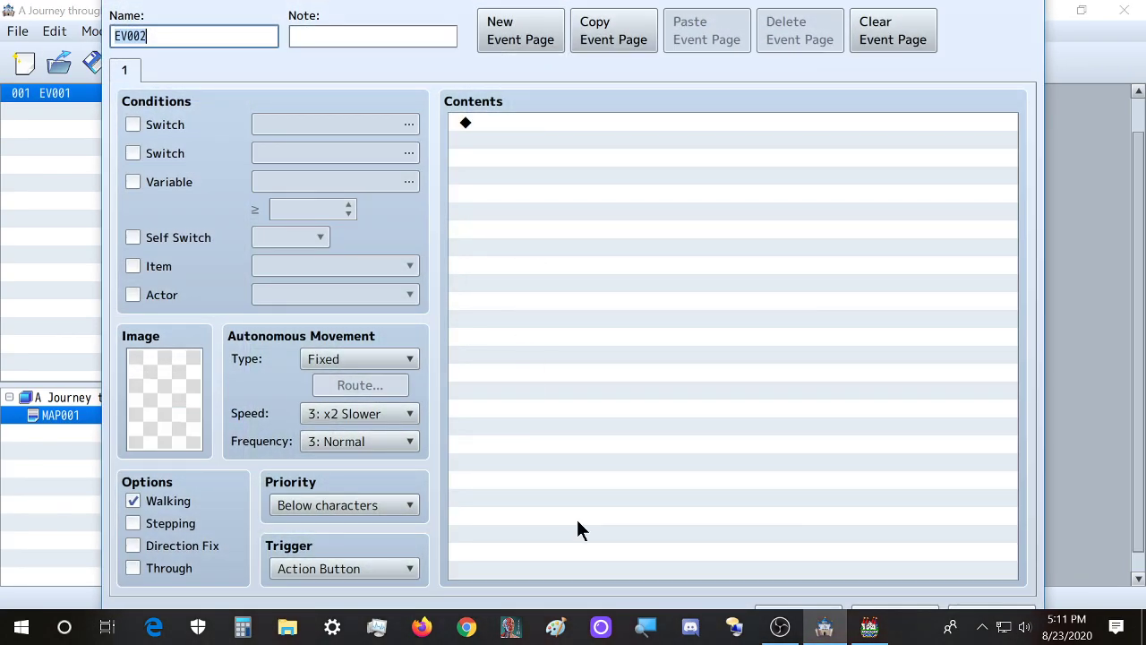
click(825, 616)
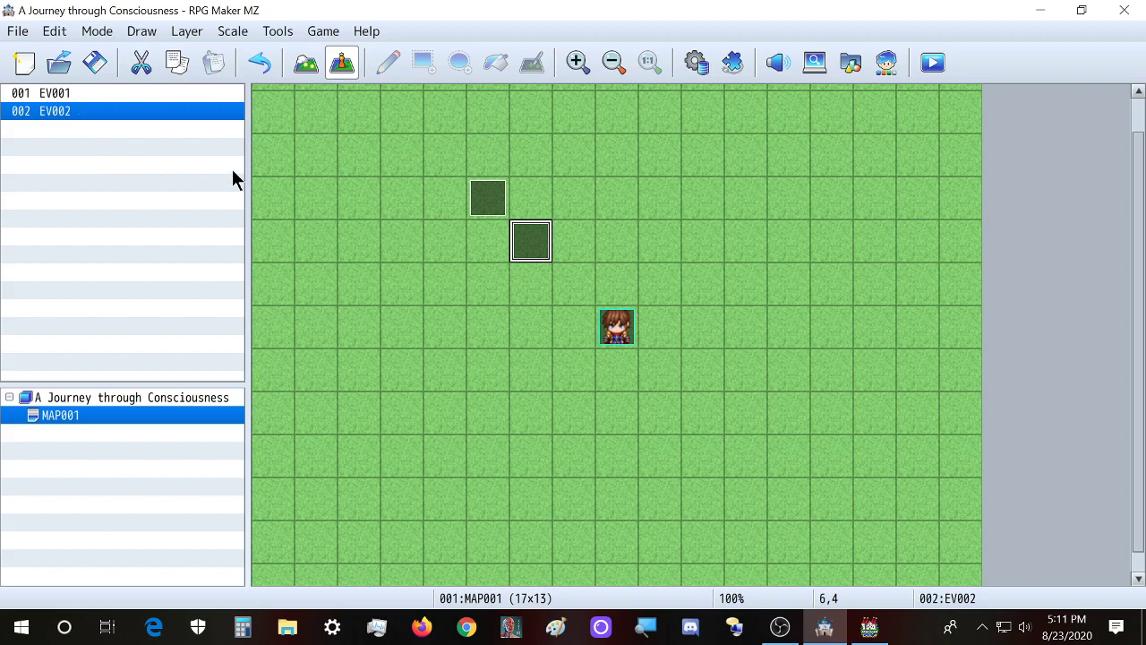
key(Delete)
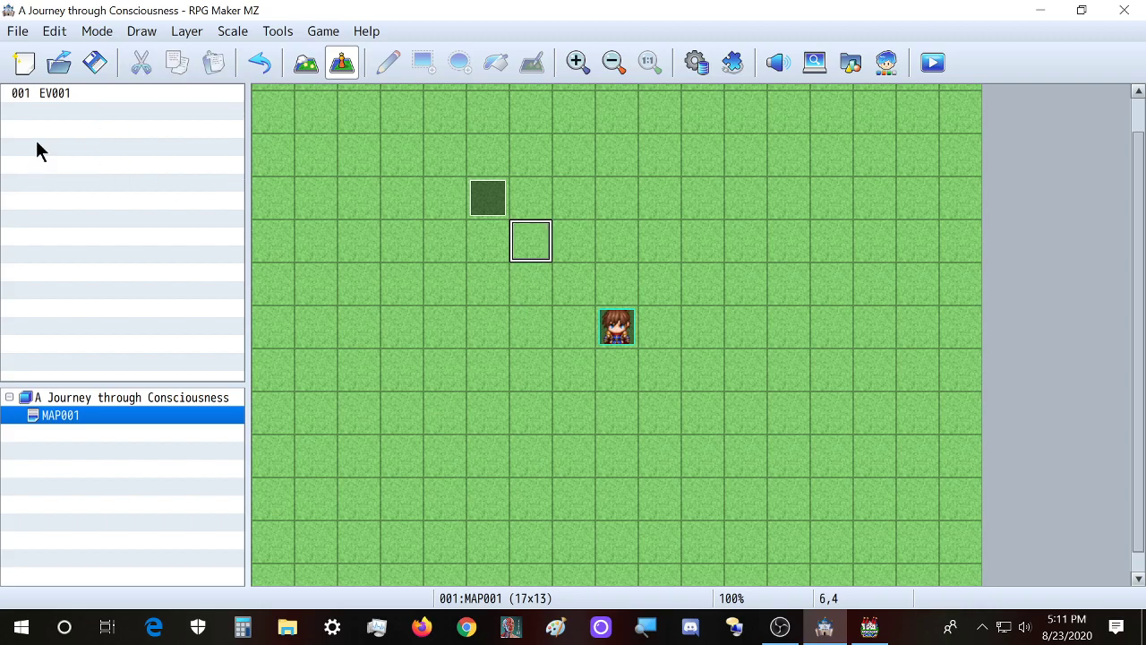
Locate EV001 from the event list and compare the Event Searcher tool with its counterpart in RPG Maker MV
click(63, 98)
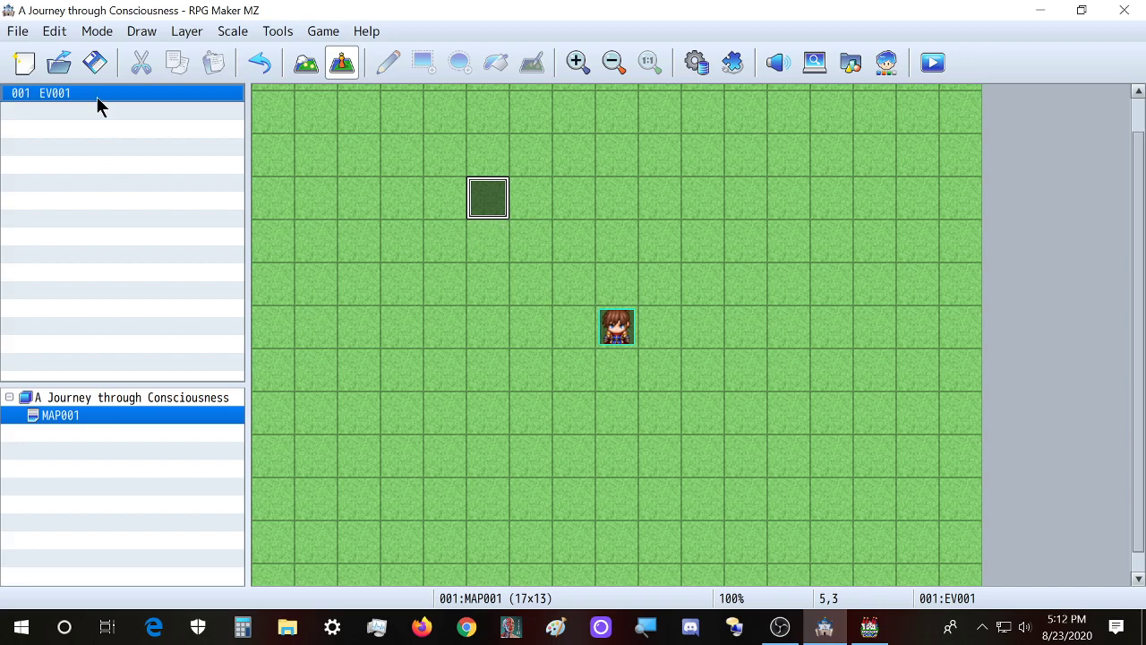
click(475, 210)
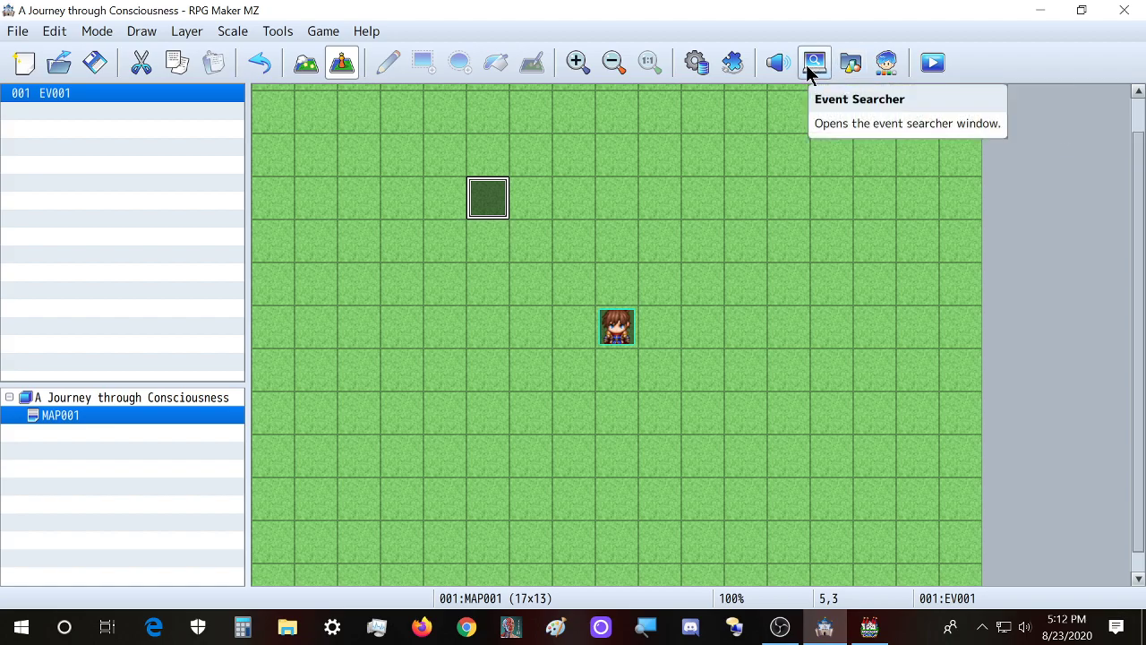
click(868, 626)
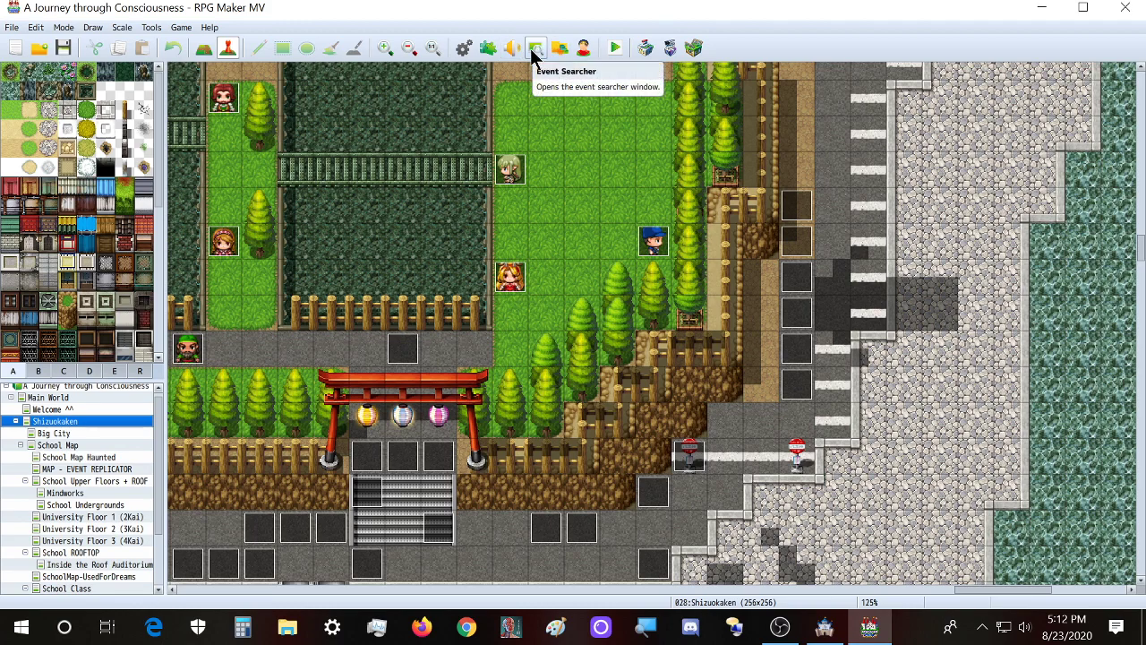
key(alt+Tab)
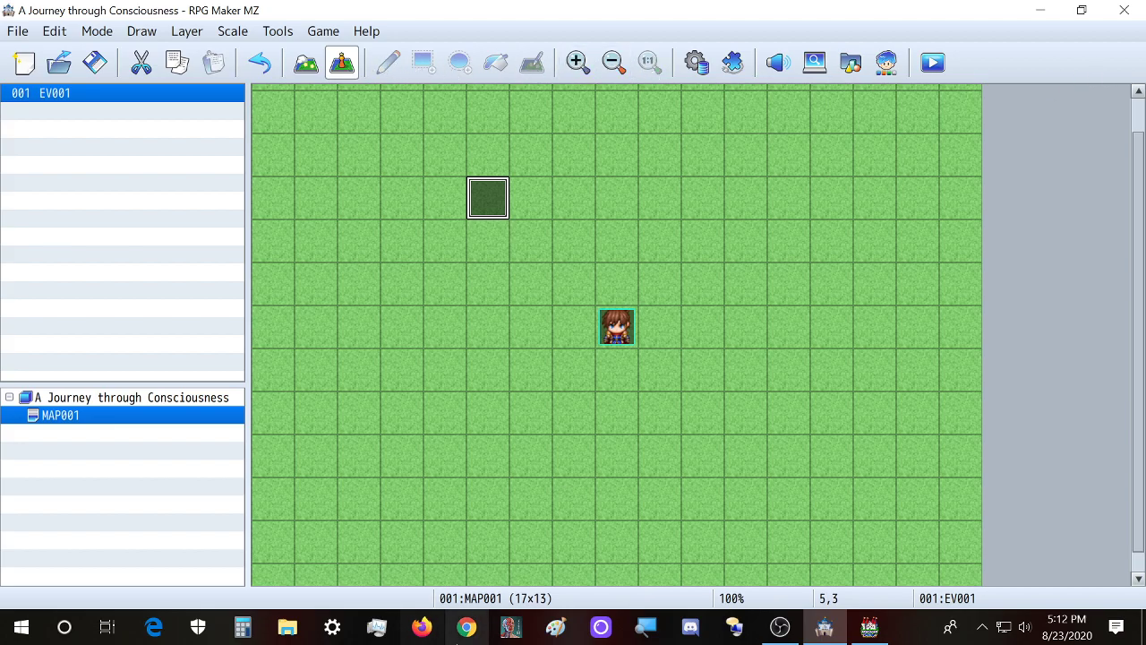
Switch to File Explorer and open the GAMES folder on Local Disk (E:)
click(287, 626)
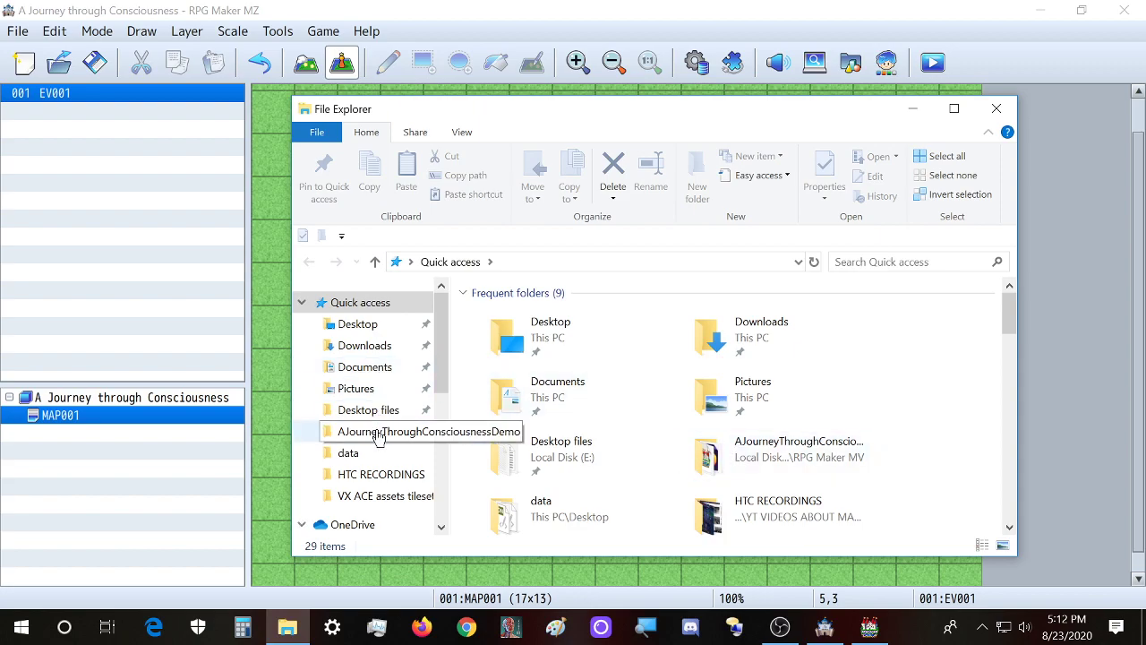
scroll(378, 434, down, 5)
scroll(386, 473, up, 2)
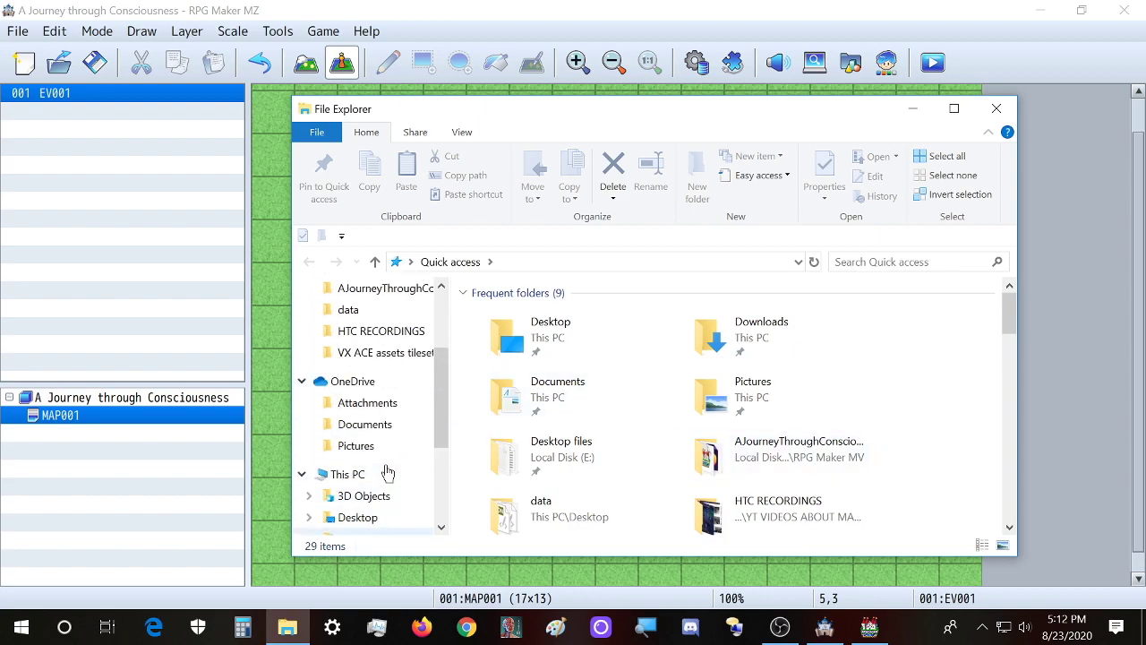
scroll(387, 473, down, 3)
click(352, 488)
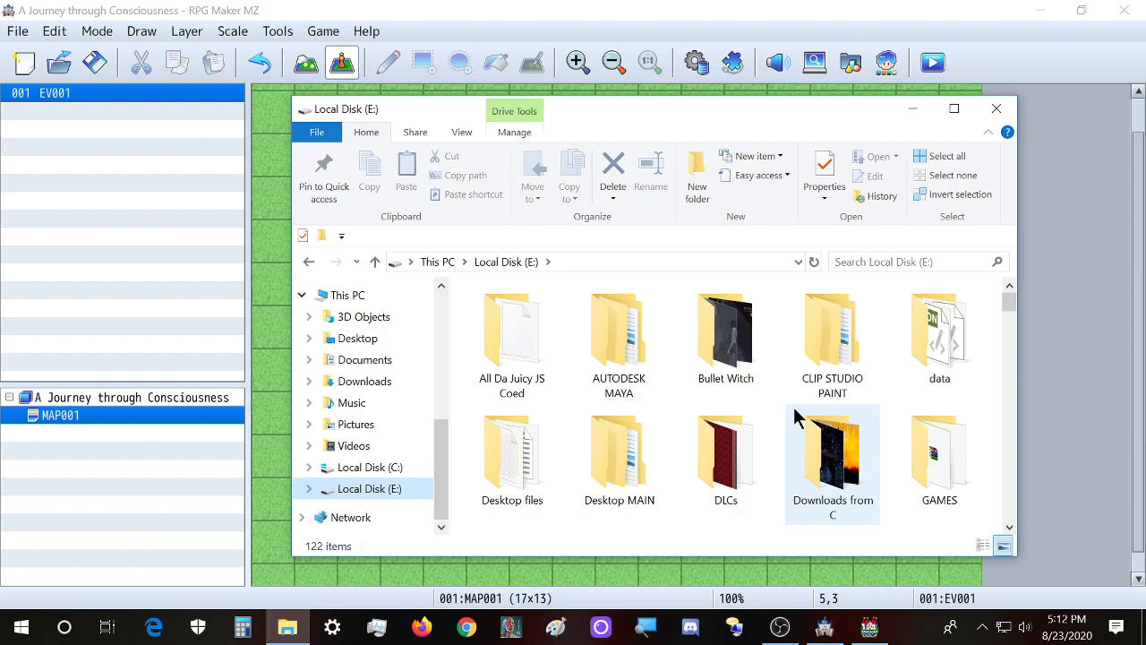
scroll(796, 448, down, 2)
scroll(694, 445, down, 2)
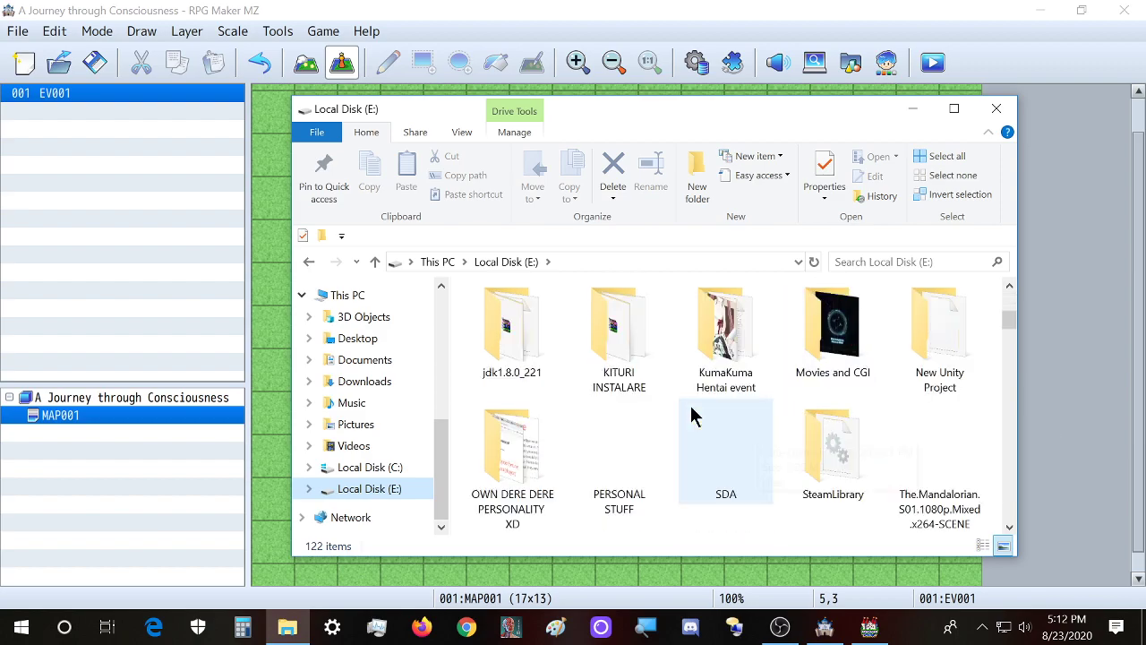
scroll(734, 448, up, 3)
click(696, 399)
key(g)
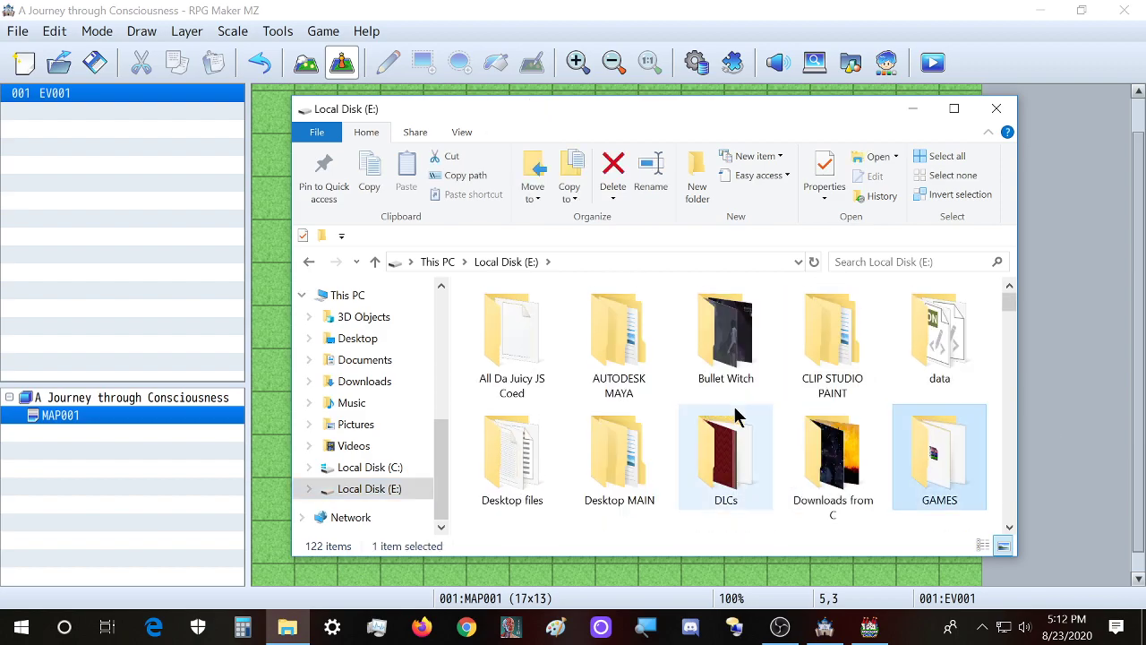
double_click(974, 454)
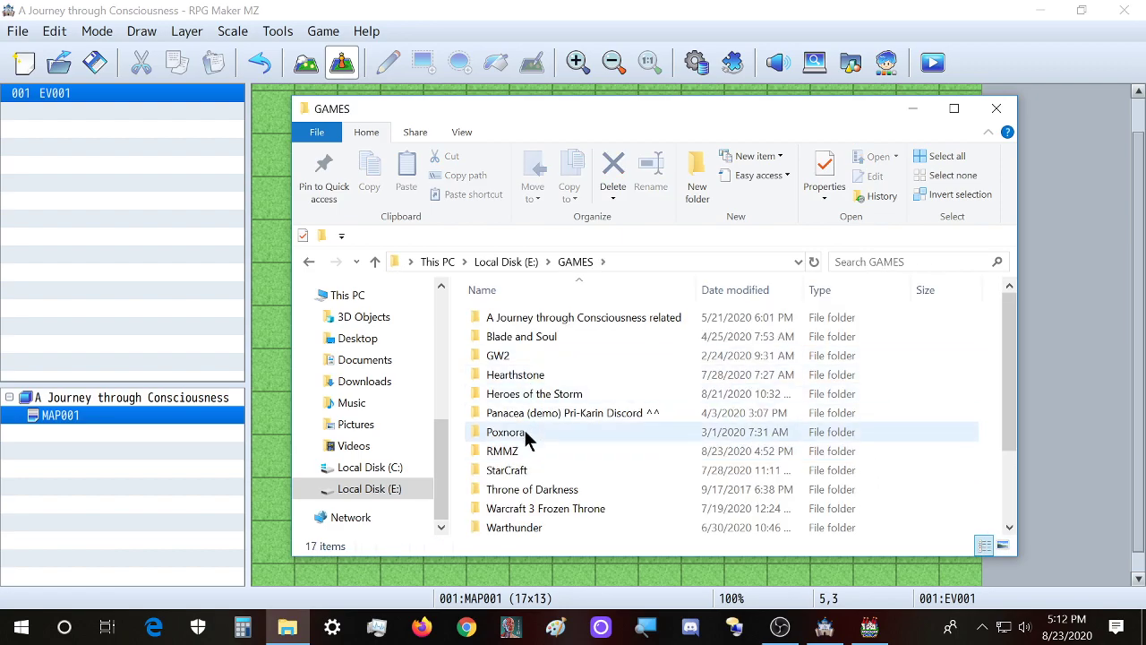
Open the "A Journey through Consciousness" folder inside RMMZ and examine its game.rmmzproject file
double_click(597, 317)
scroll(597, 315, down, 1)
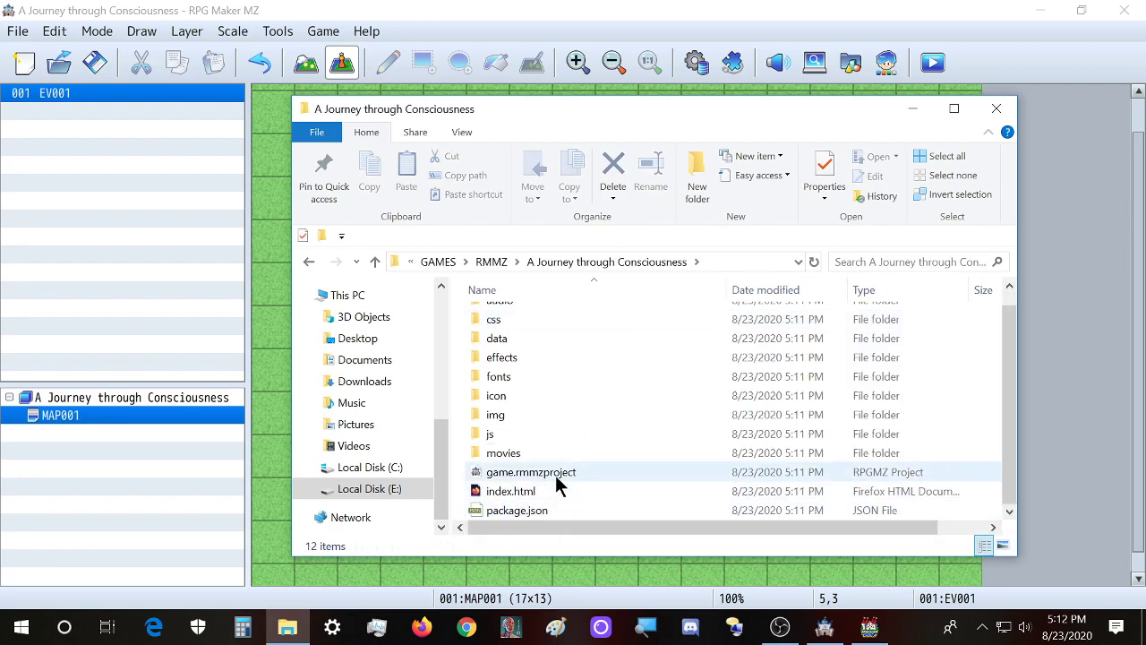
scroll(557, 464, up, 1)
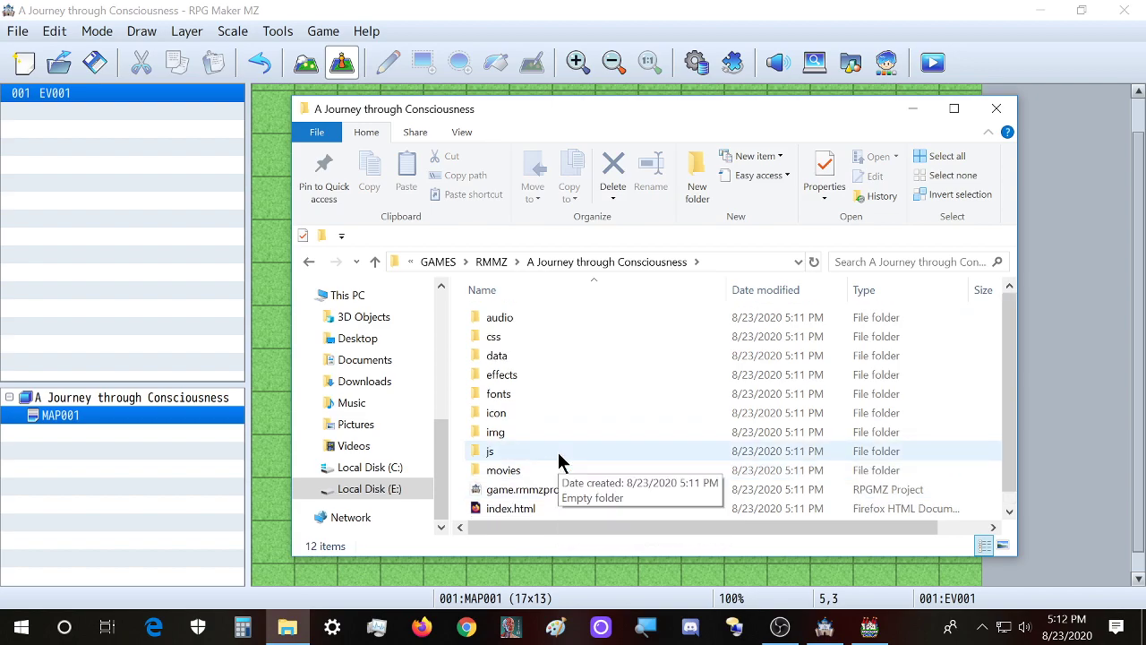
key(alt+Up)
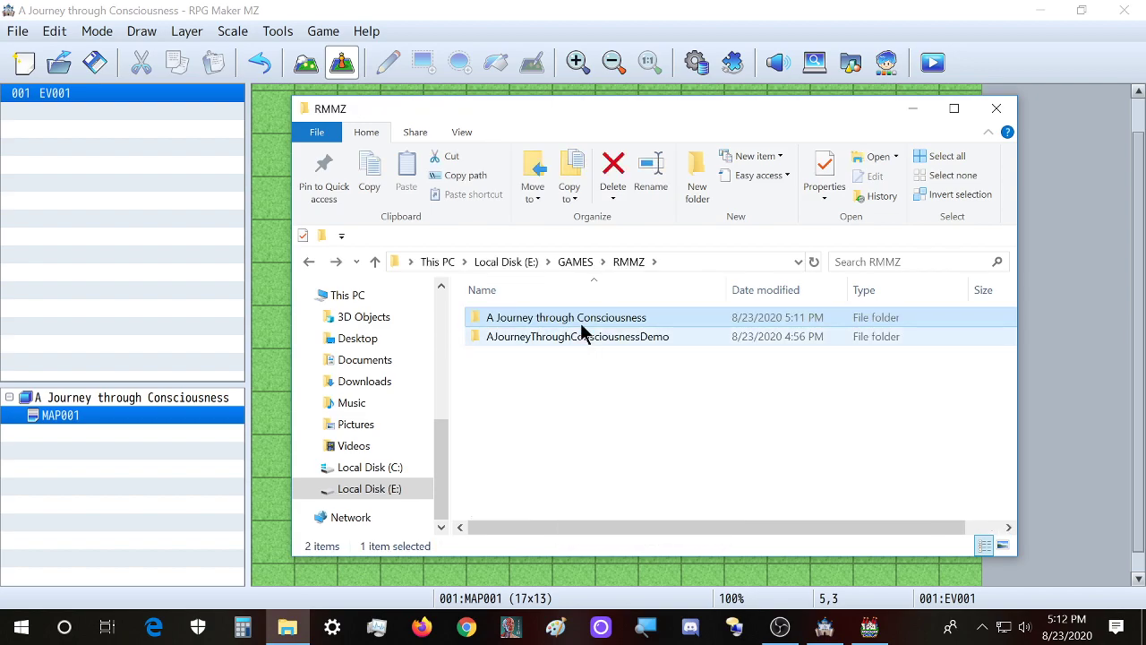
double_click(580, 327)
scroll(534, 479, down, 1)
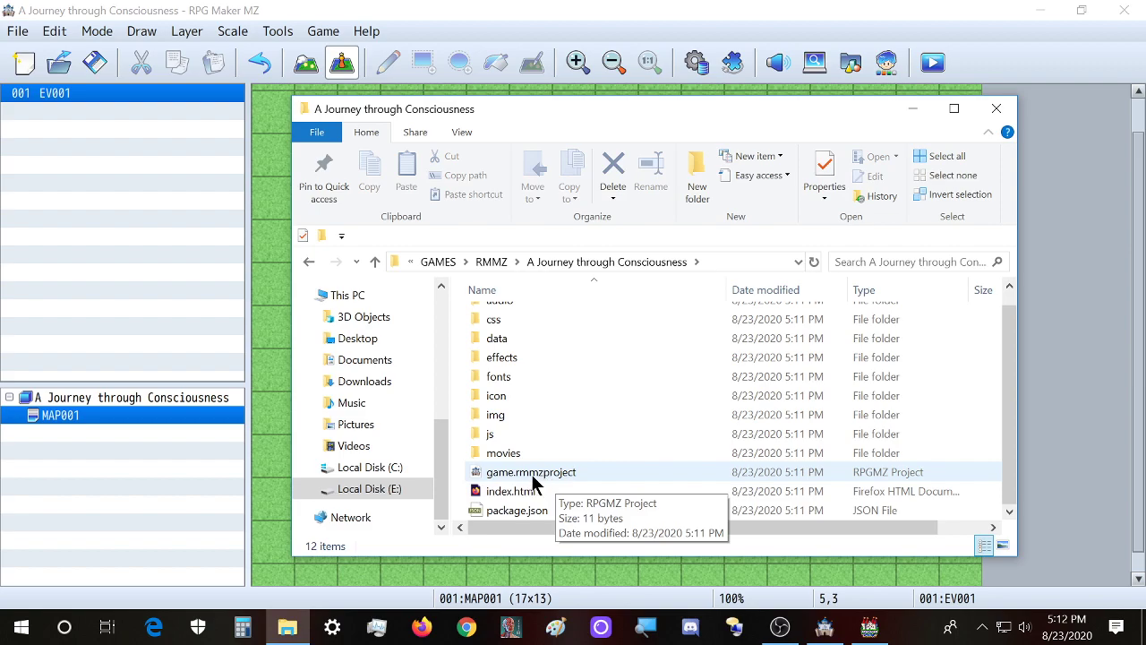
Open the AJourneyThroughConsciousnessDemo folder in RMMZ and look through its files for a project file
key(alt+Up)
double_click(591, 339)
scroll(585, 421, down, 7)
scroll(584, 476, up, 6)
scroll(627, 470, up, 2)
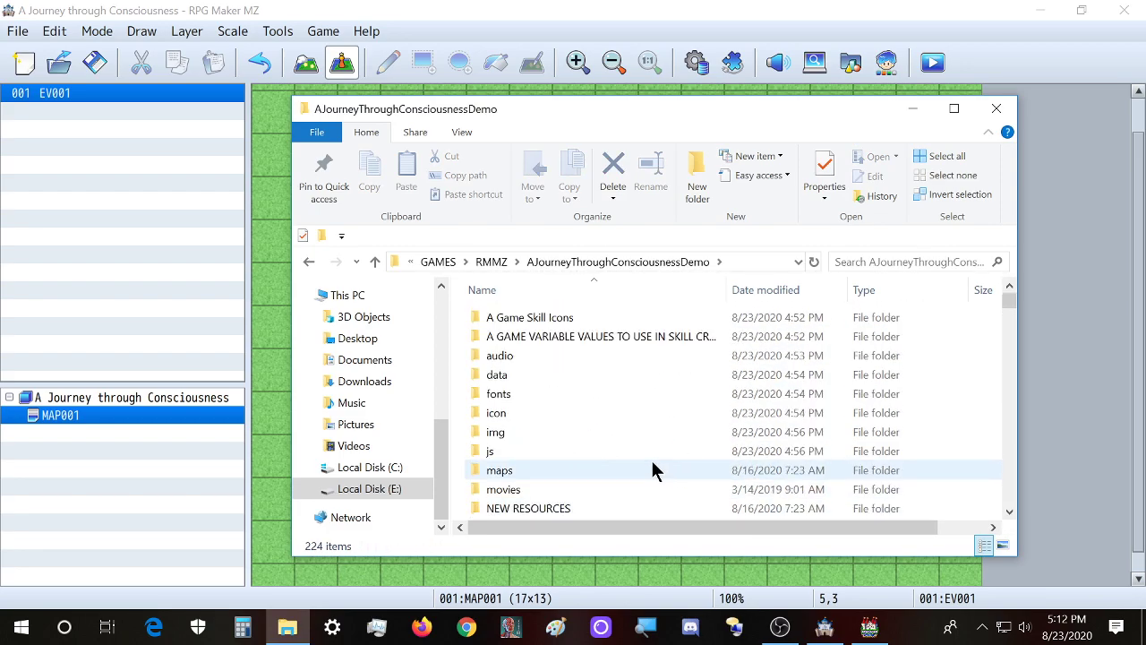
scroll(627, 468, down, 10)
click(556, 453)
scroll(557, 451, down, 15)
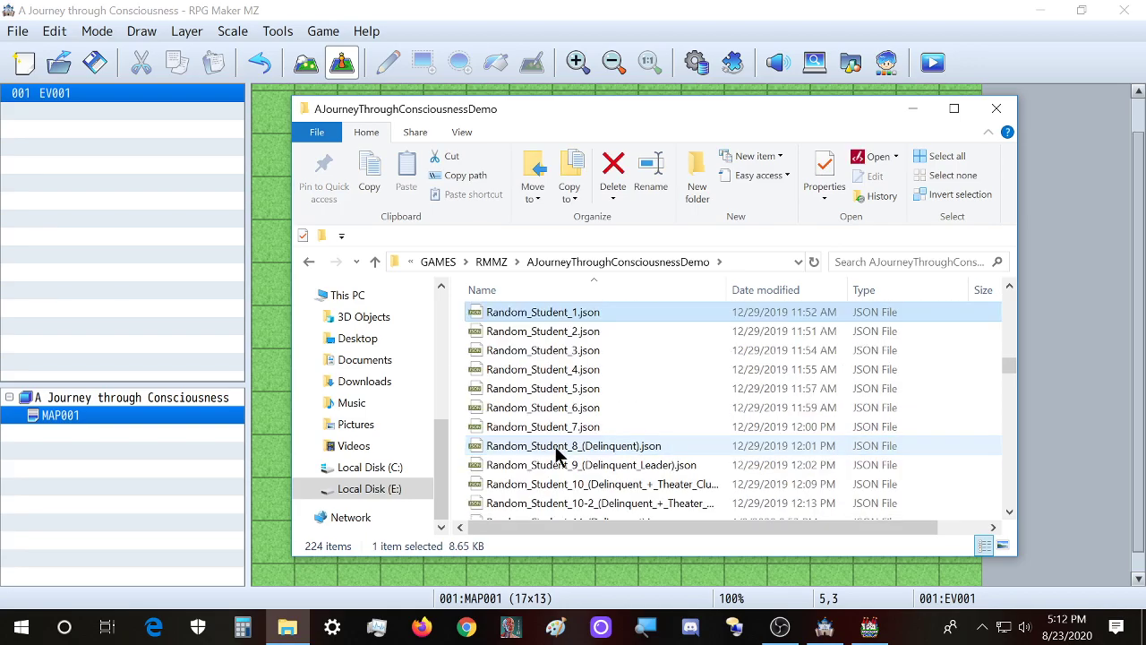
scroll(562, 450, down, 8)
scroll(566, 448, down, 20)
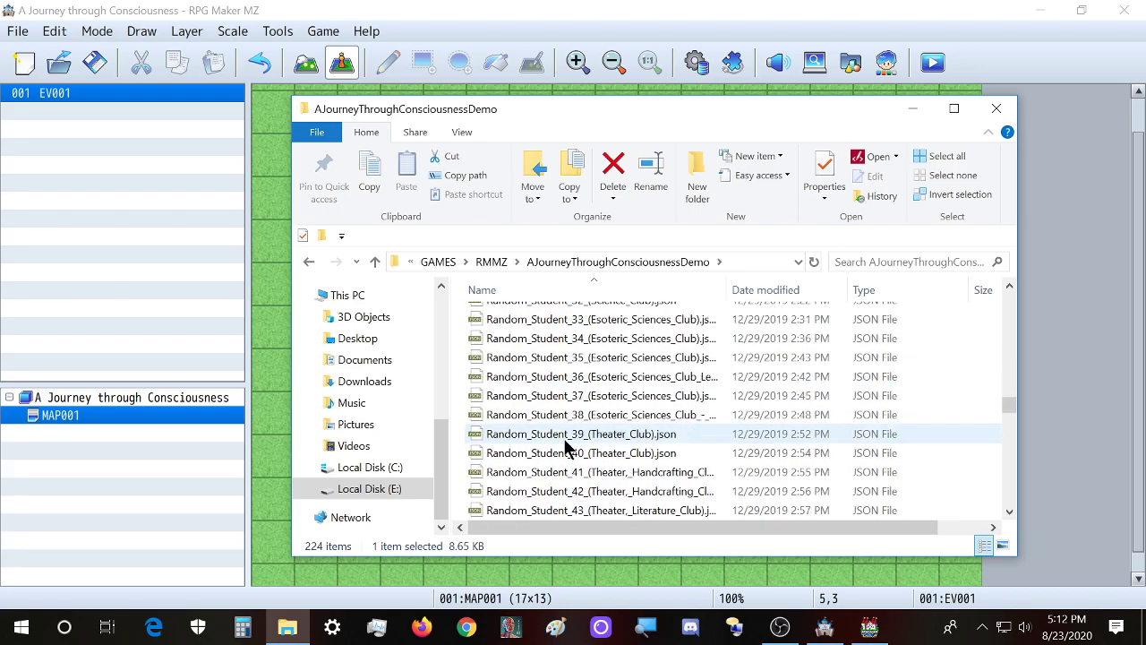
scroll(566, 450, up, 5)
scroll(564, 452, down, 12)
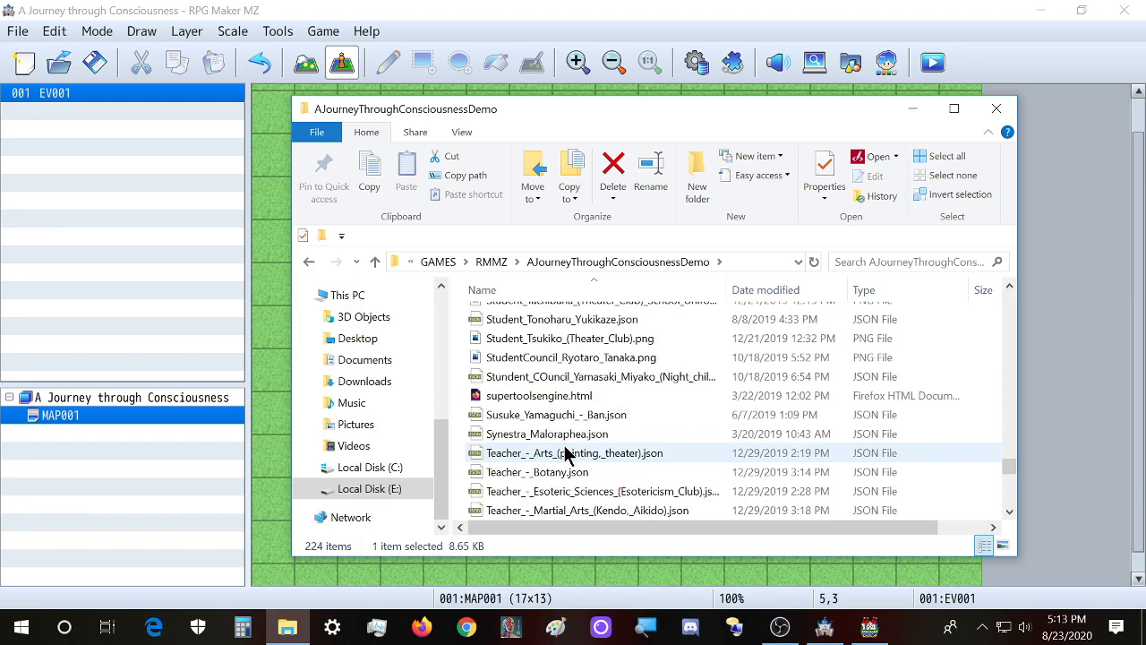
scroll(564, 452, up, 11)
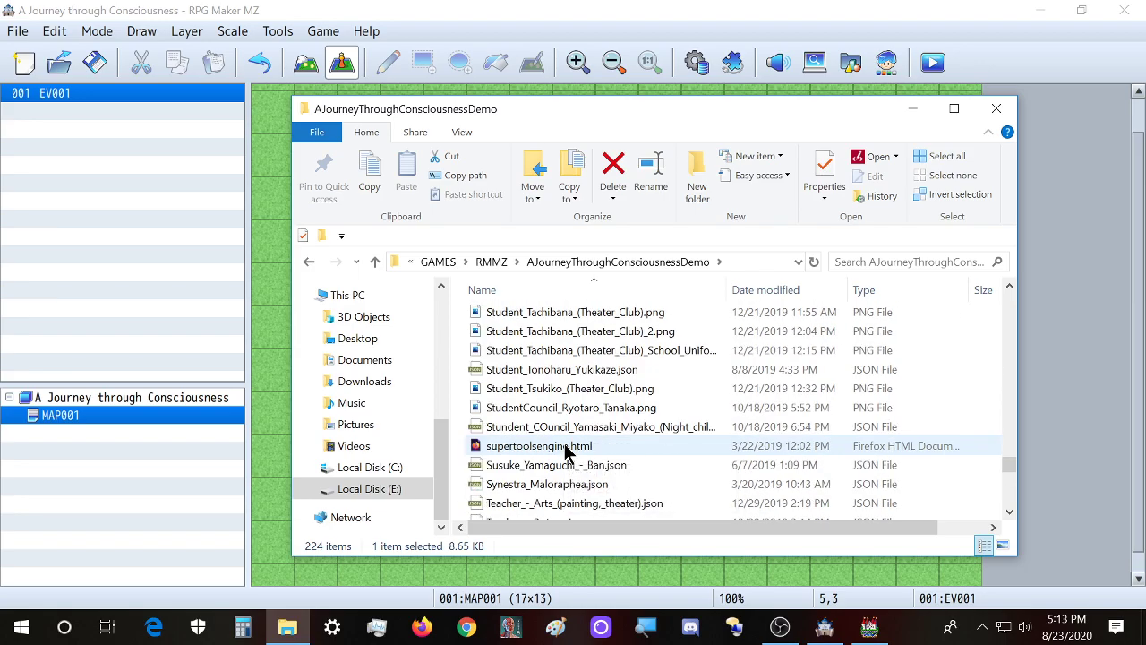
scroll(552, 450, up, 15)
scroll(567, 450, down, 20)
scroll(588, 481, up, 20)
scroll(590, 479, down, 14)
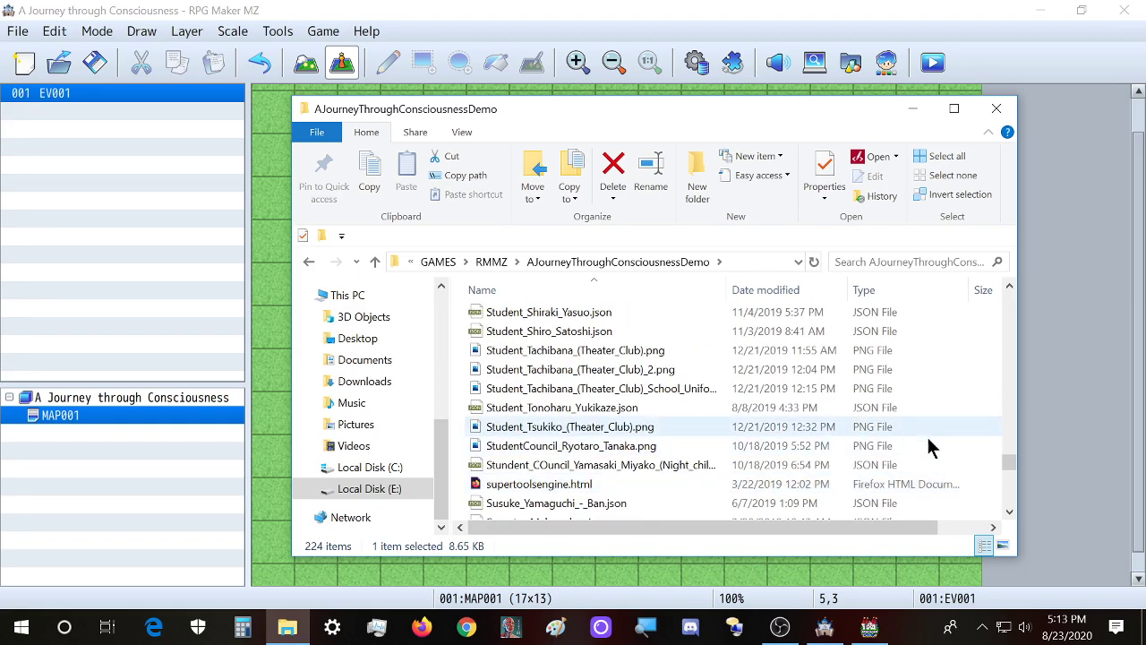
drag(1009, 461, 1018, 285)
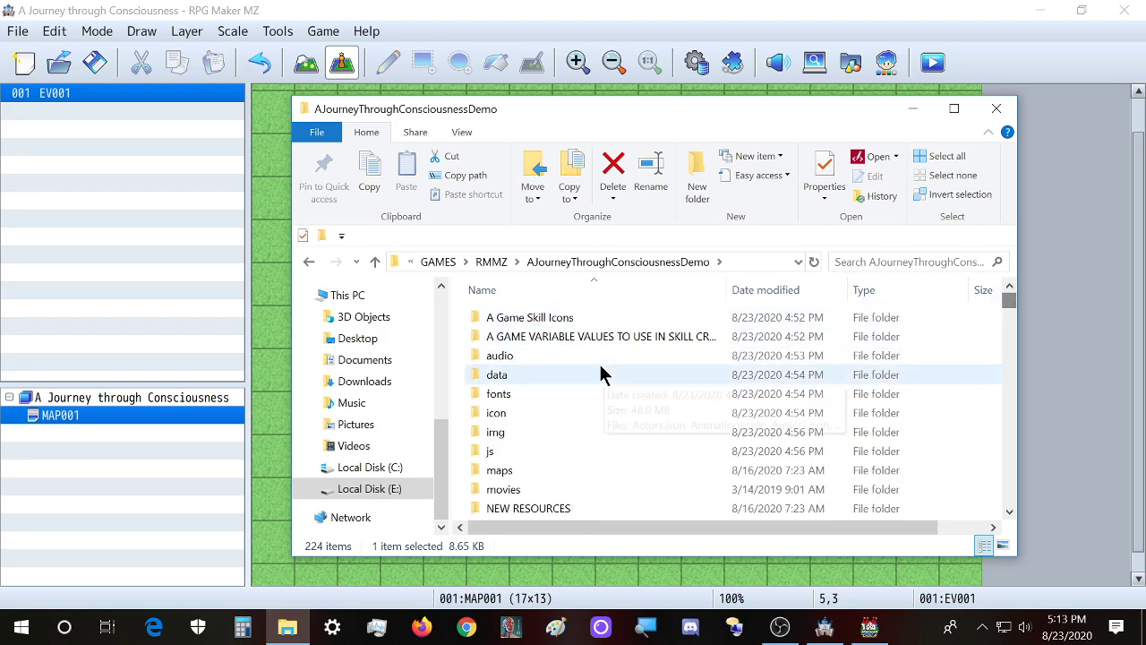
scroll(601, 376, down, 12)
scroll(602, 405, down, 9)
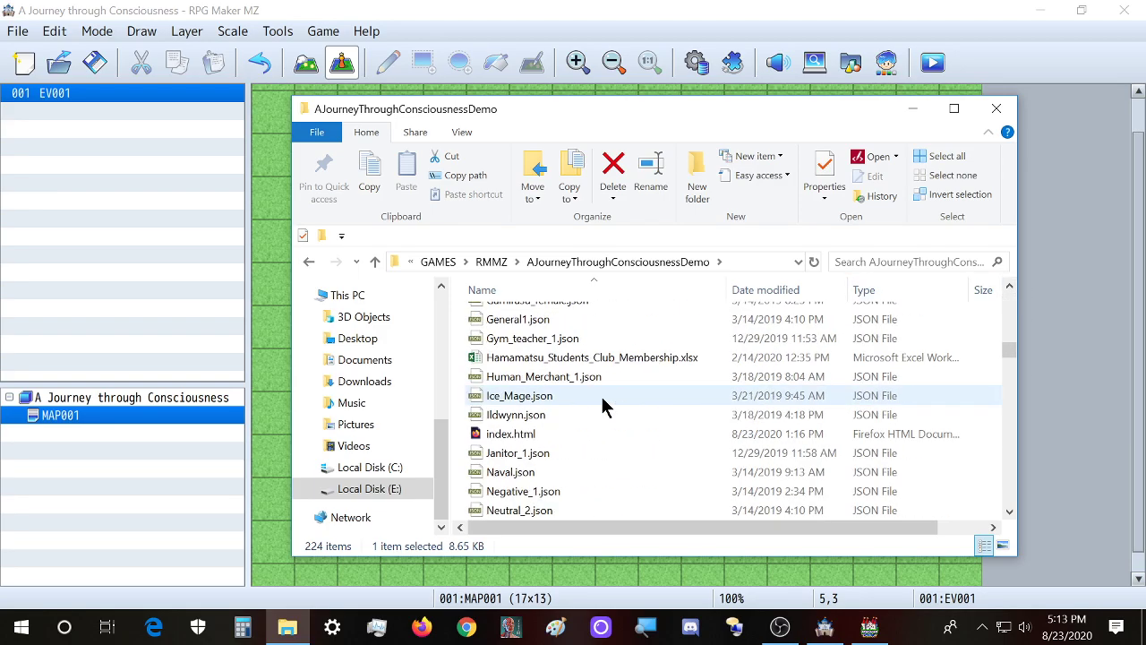
scroll(605, 425, up, 15)
scroll(601, 436, down, 4)
scroll(601, 436, up, 4)
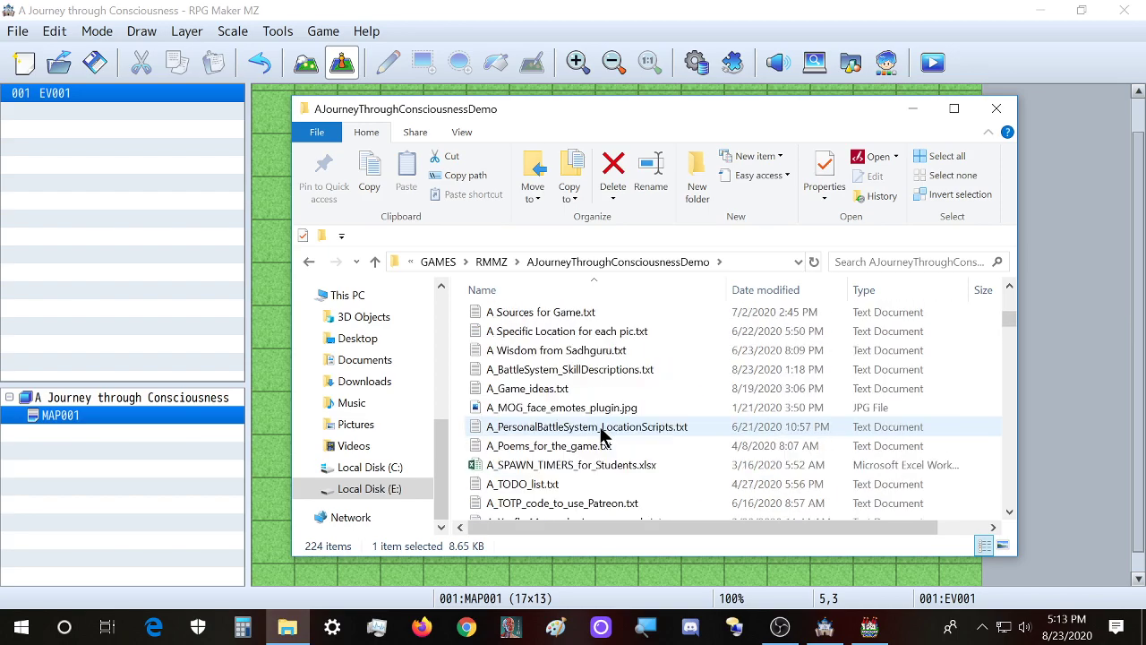
Search the demo folder for "rmm" and look through the results
click(886, 262)
text(rmm)
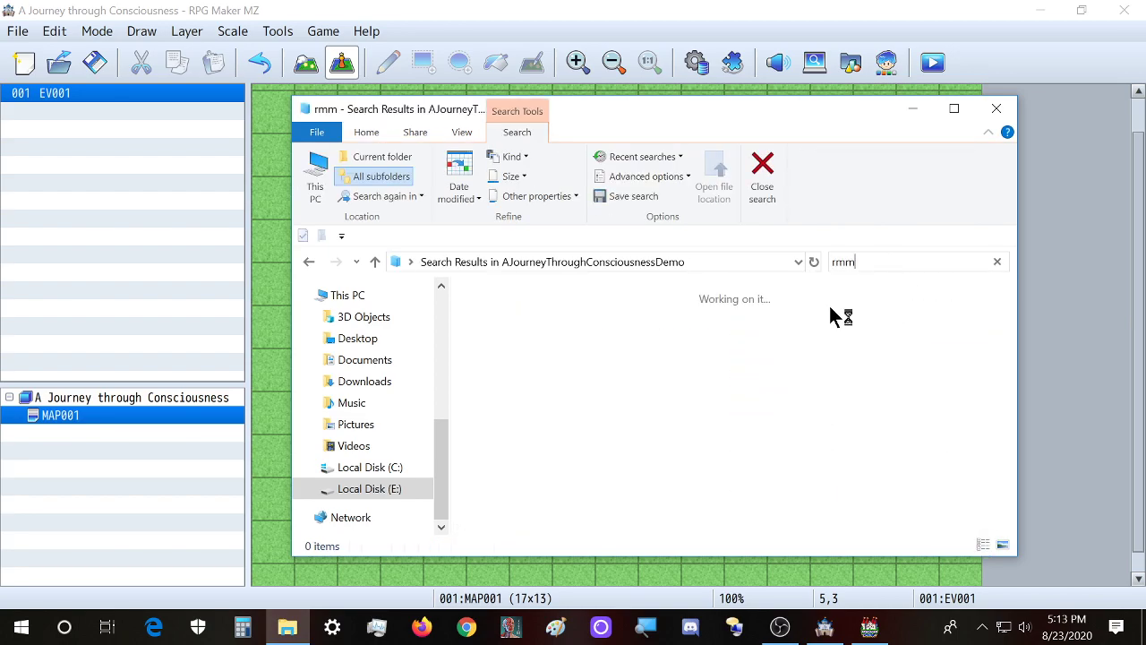
scroll(538, 320, down, 5)
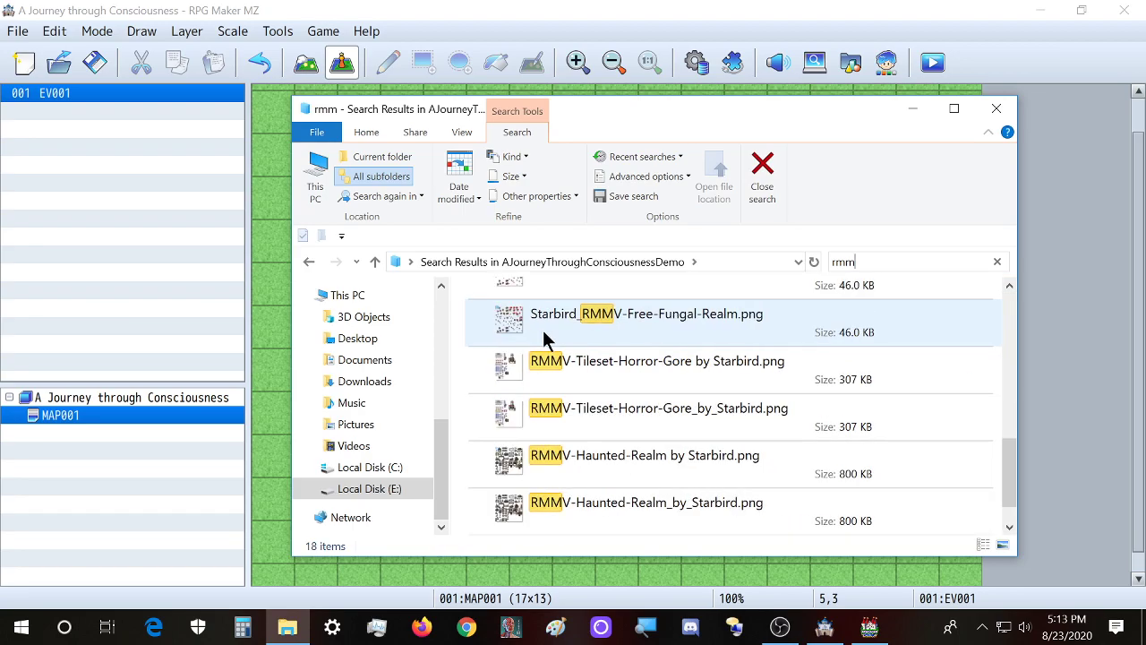
Clear the search and locate Game.rpgproject in the demo folder to examine its file type
click(996, 262)
scroll(531, 411, up, 4)
scroll(539, 416, down, 3)
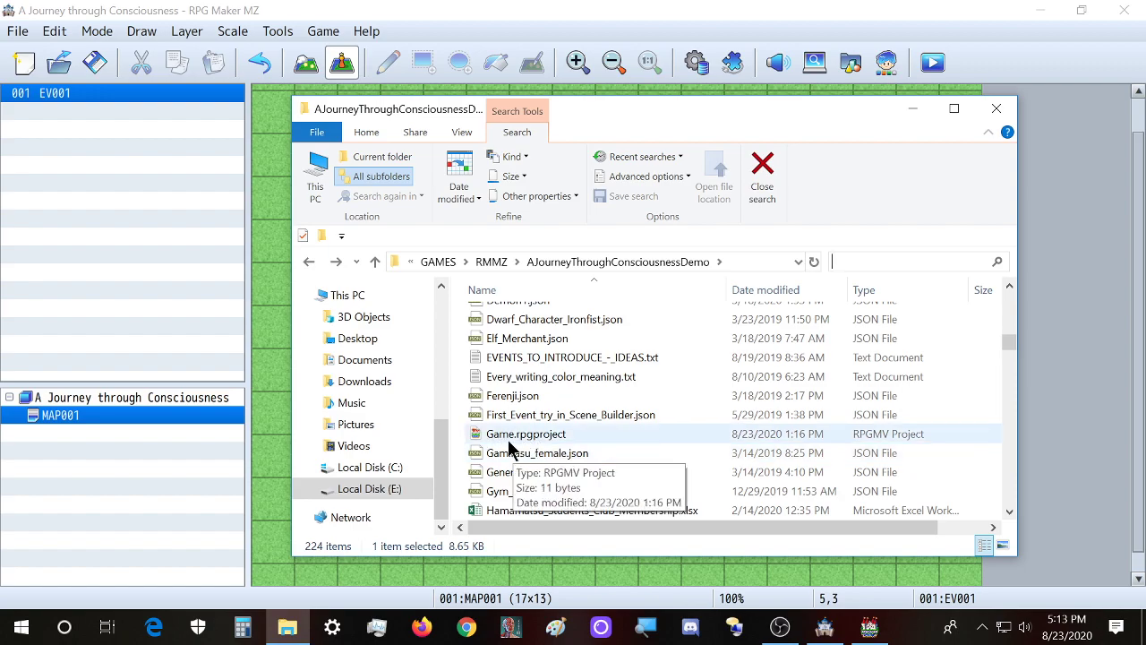
Switch back to RPG Maker MZ and check which project file type can be opened, declining to save changes and opening nothing
click(411, 9)
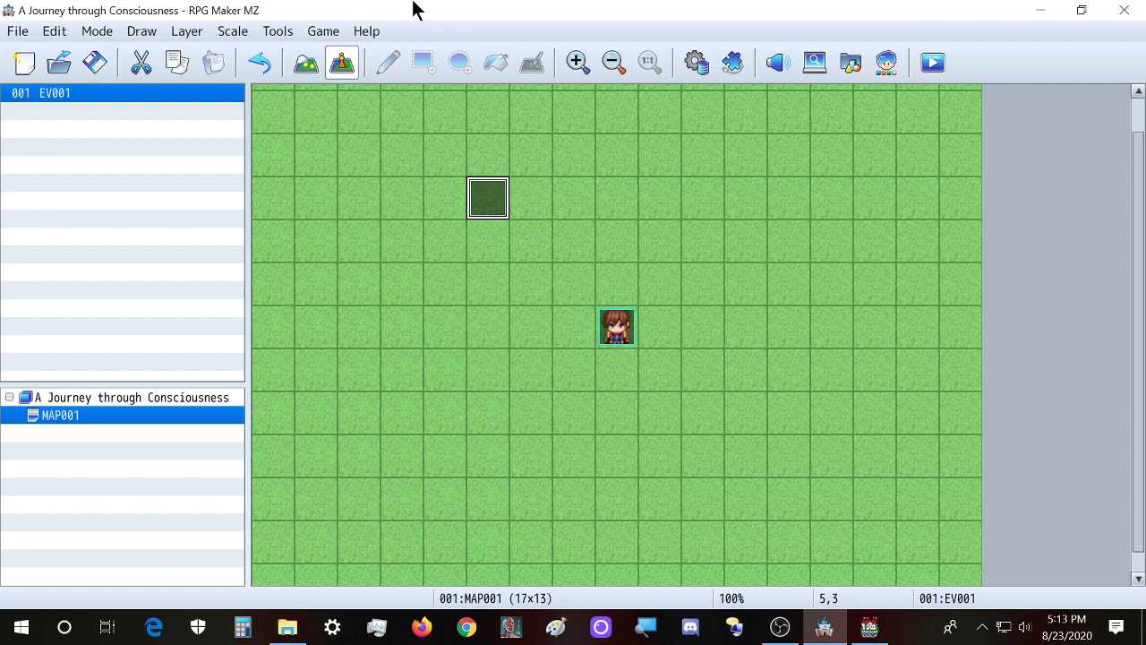
click(18, 32)
click(18, 77)
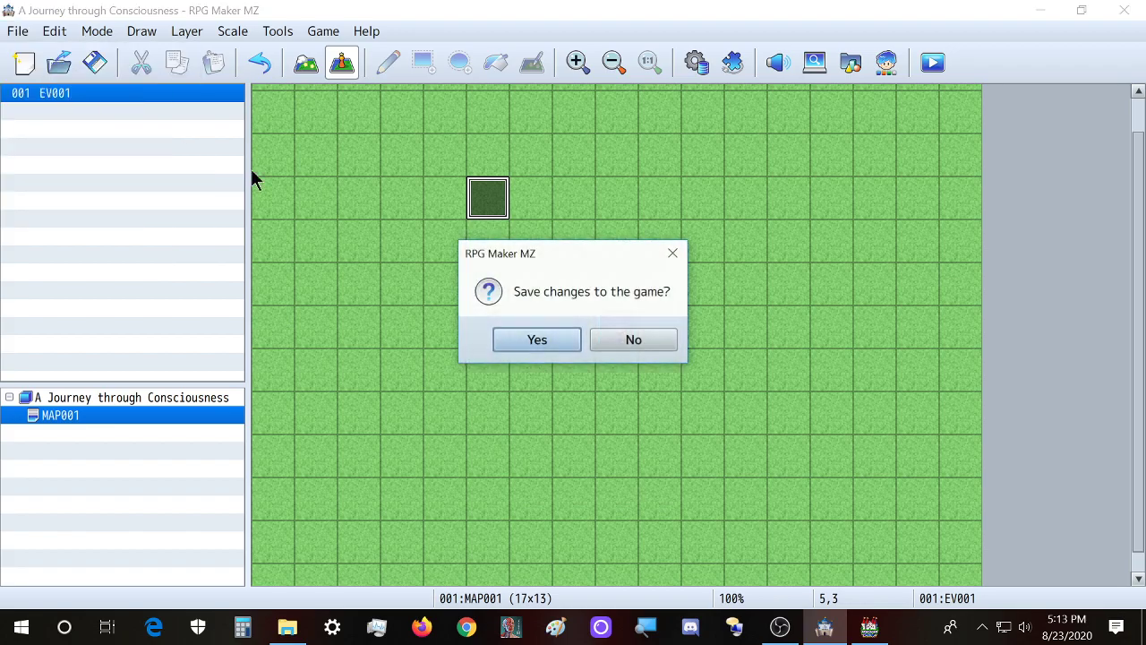
click(633, 340)
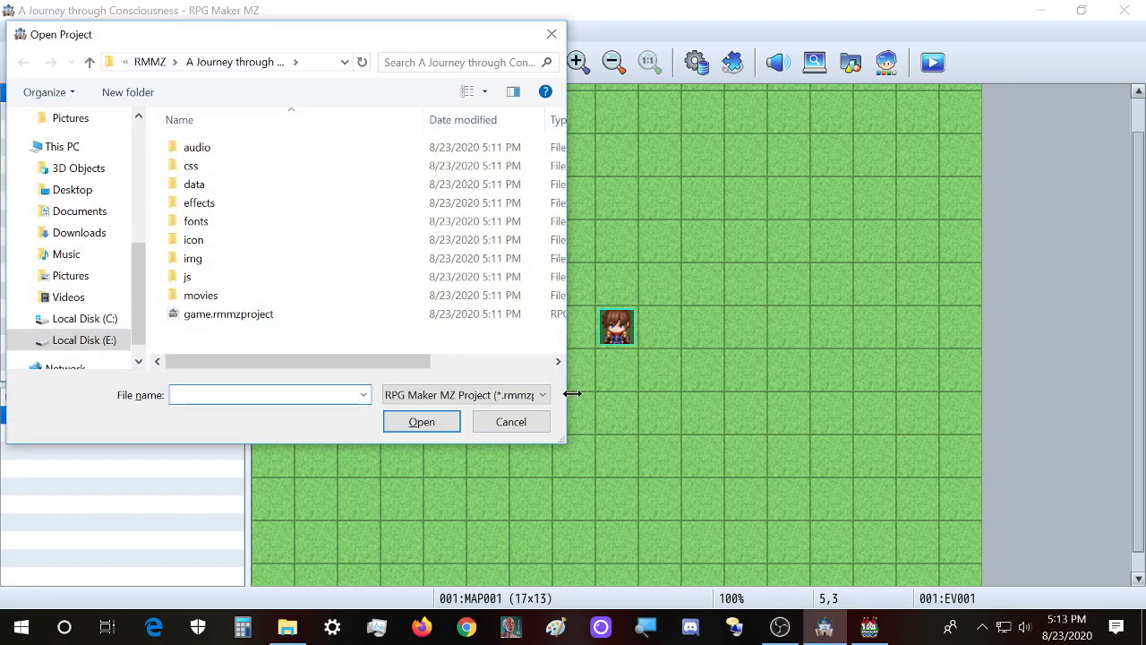
click(528, 425)
In EV001, set the maximum number of switches to 5000 and add a Control Switches command that turns switch 0001 ON
double_click(493, 205)
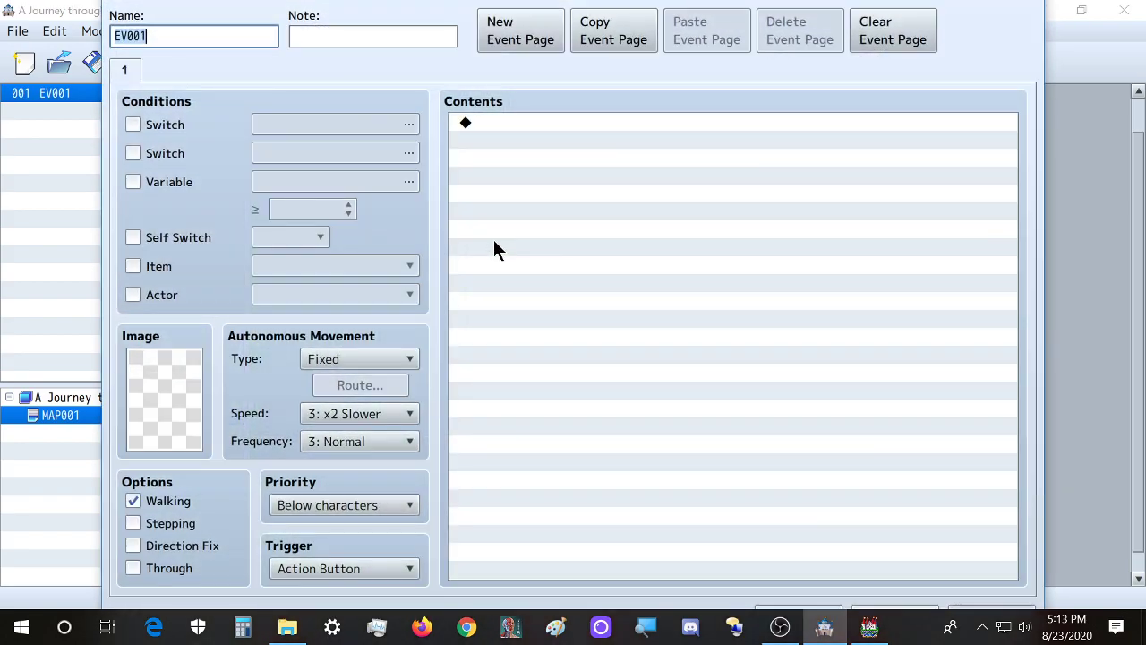
double_click(478, 122)
click(573, 285)
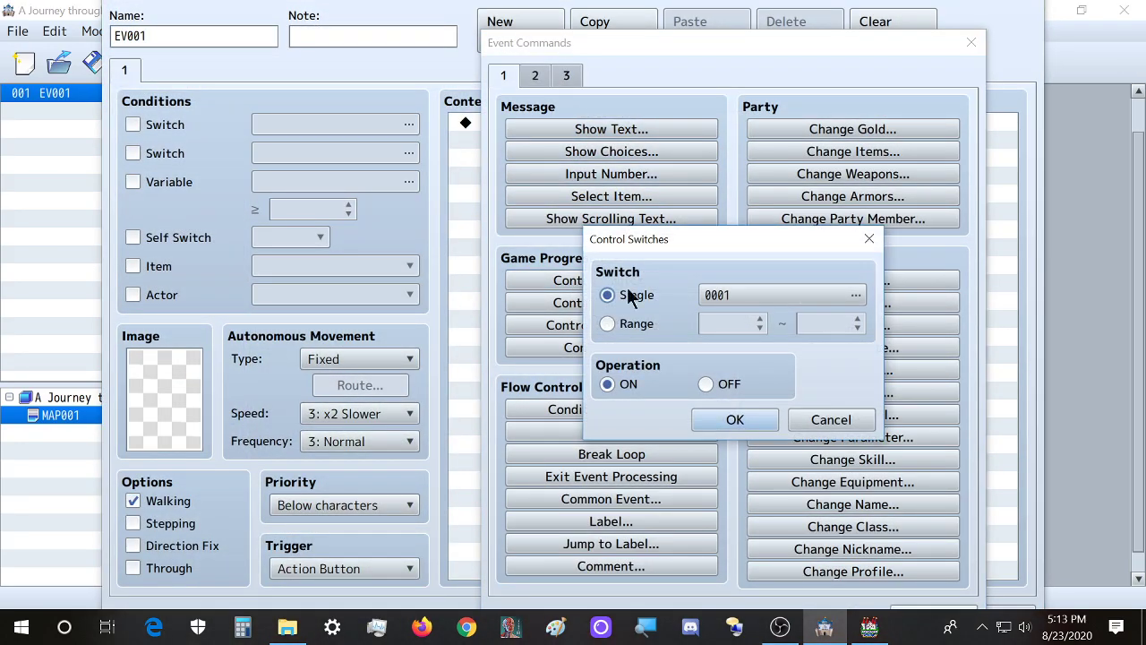
click(729, 293)
click(631, 525)
text(5000)
key(Return)
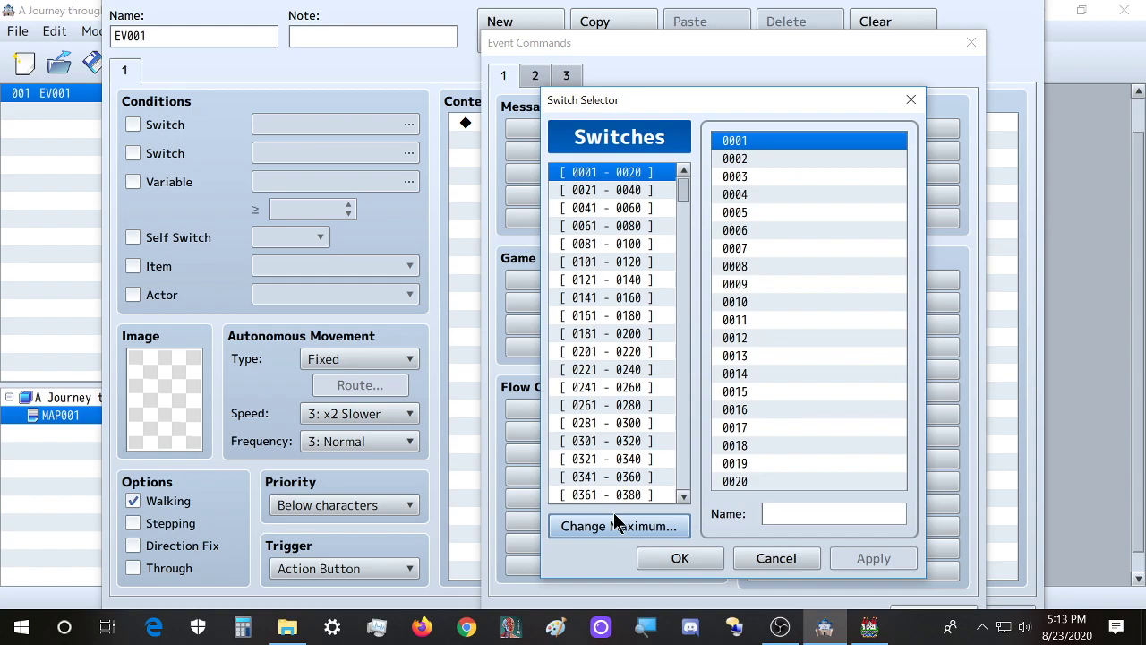
click(785, 560)
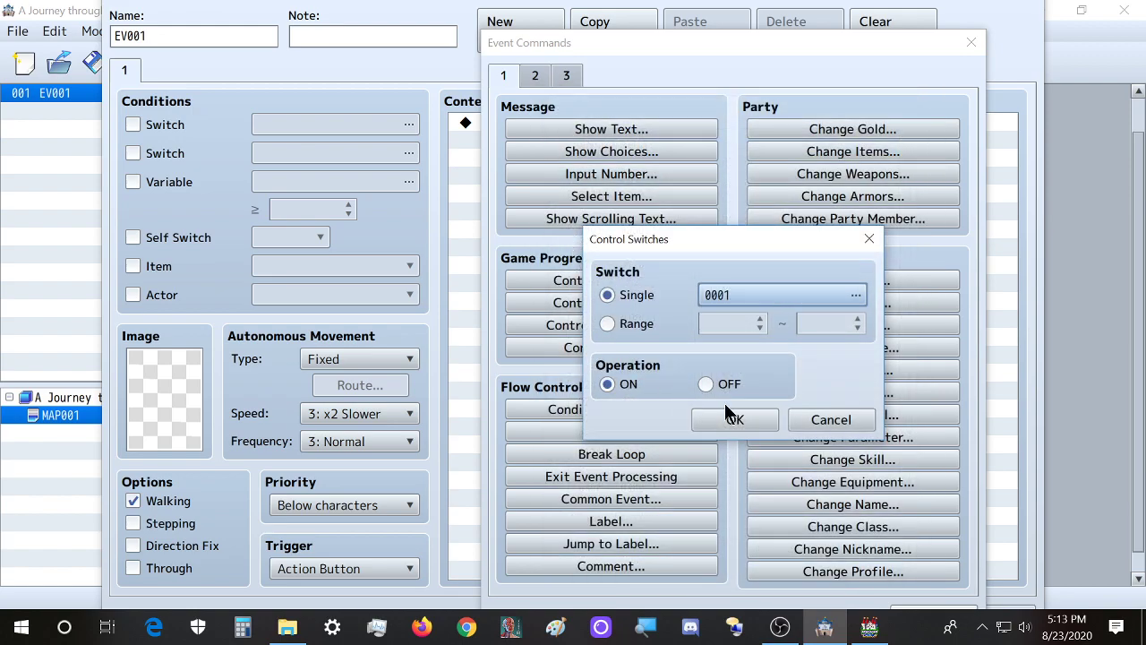
click(757, 424)
Start a Control Variables command in EV001 and set the maximum number of variables to 5000
double_click(532, 162)
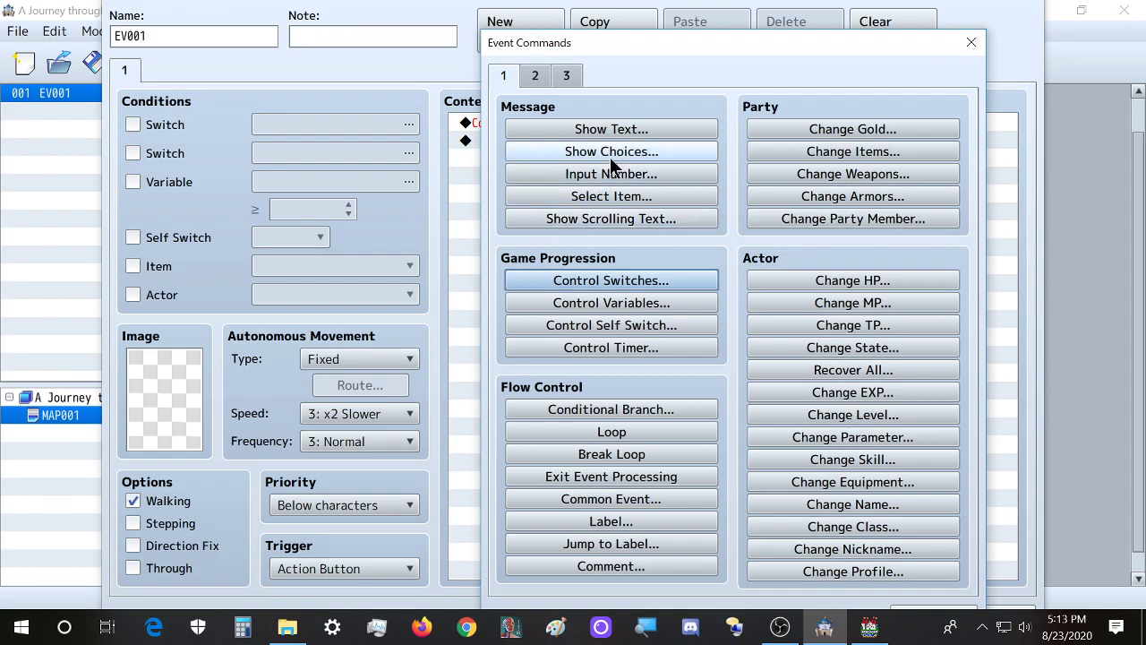
click(626, 304)
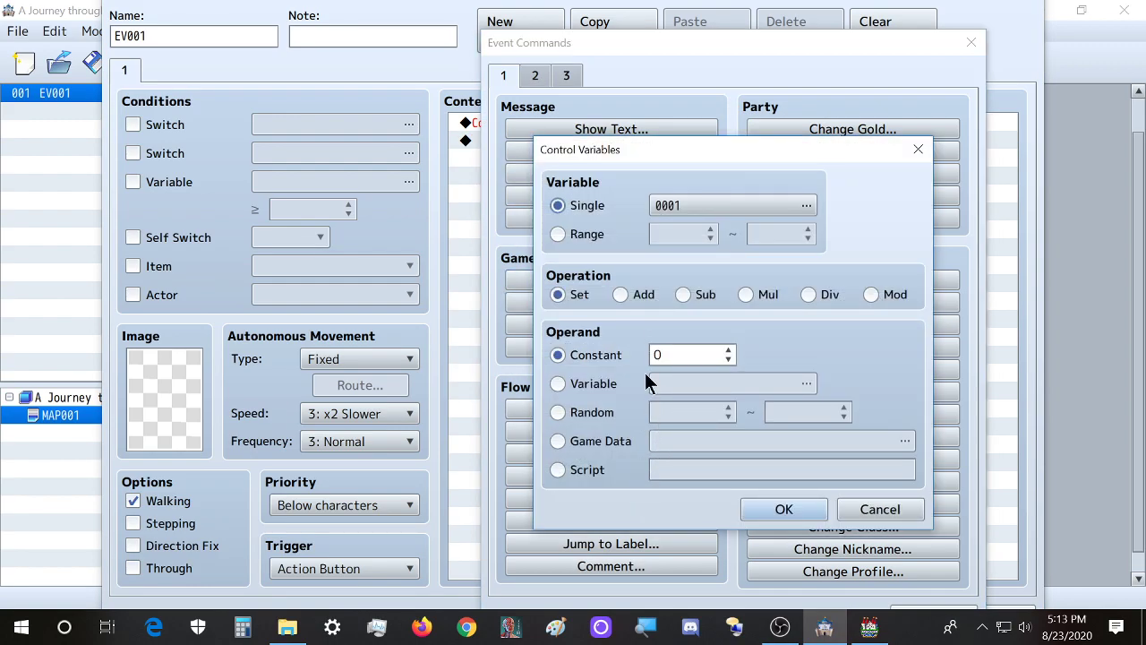
click(696, 208)
click(603, 525)
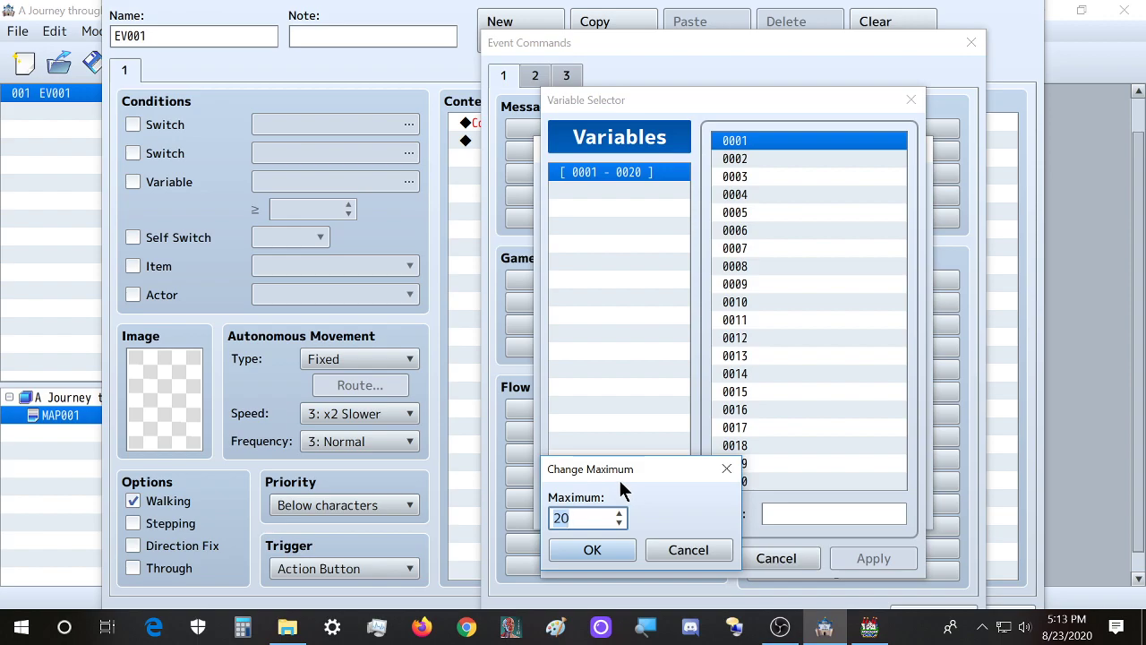
text(5)
key(Return)
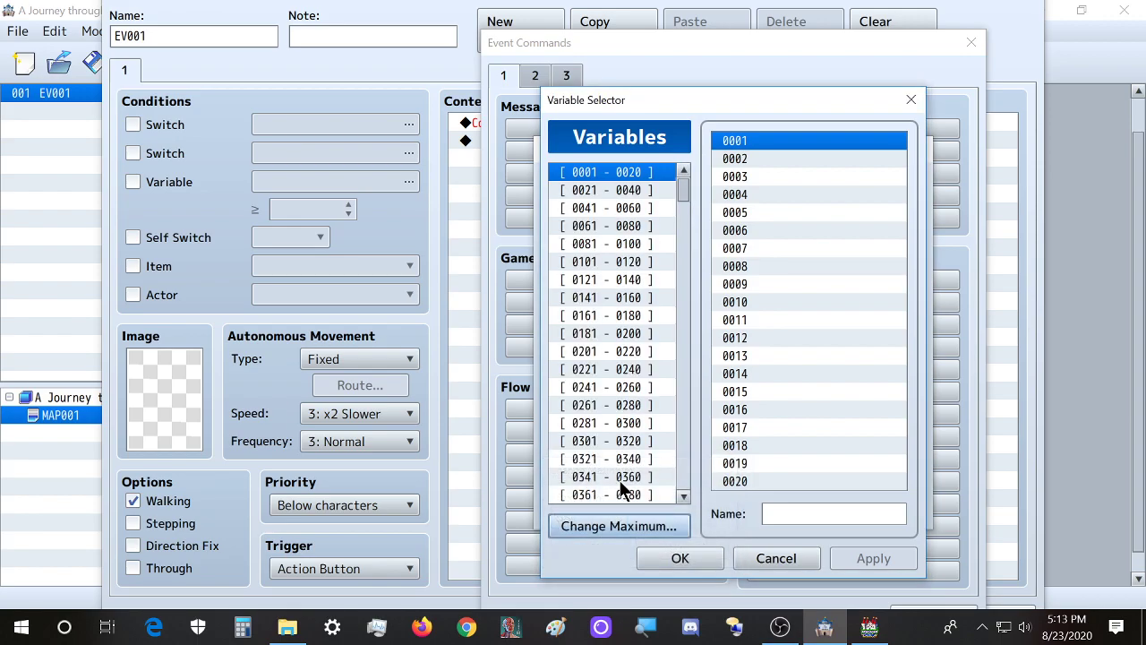
Check the end of the variable list, add the command setting variable 0001 to constant 0, and save EV001
click(582, 526)
click(592, 548)
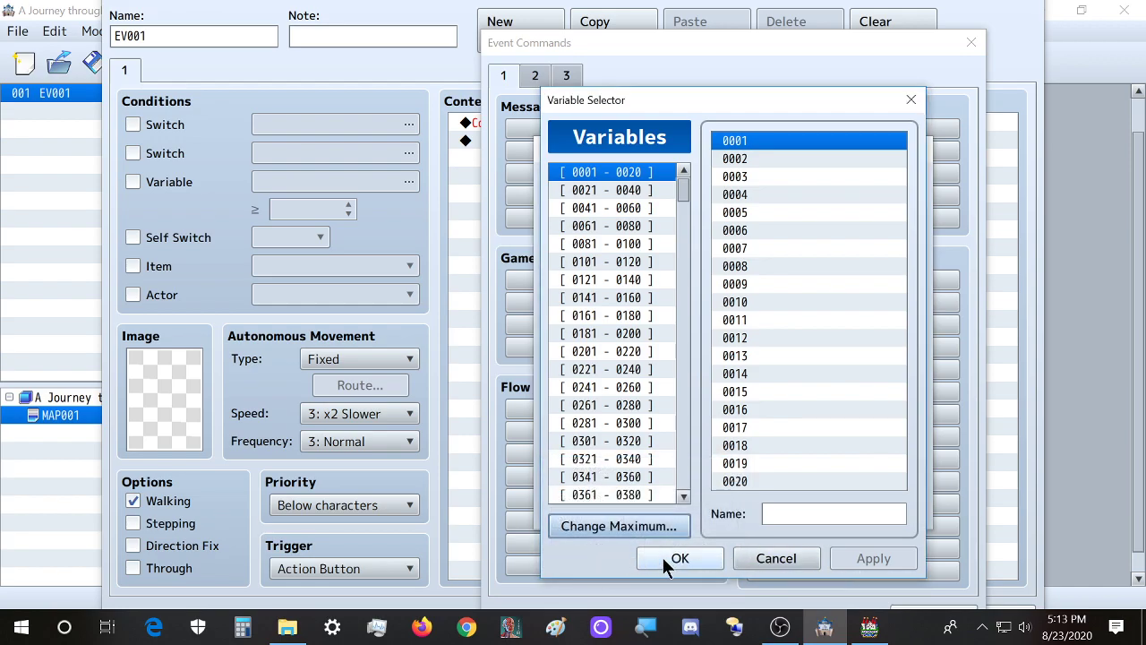
drag(686, 186, 679, 521)
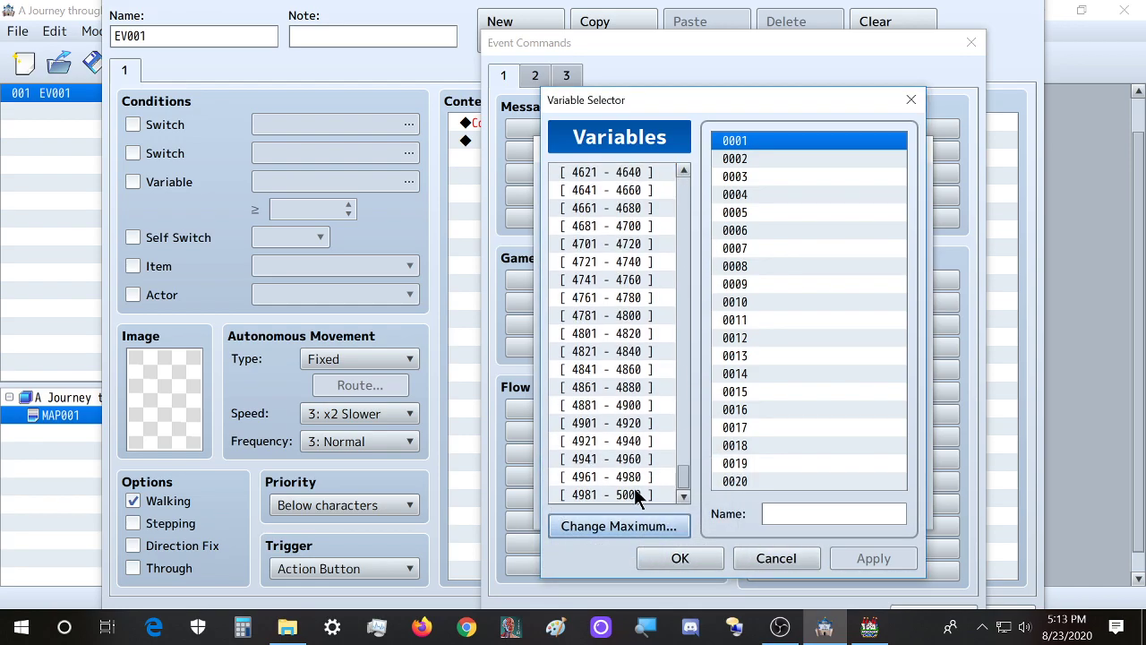
click(648, 557)
click(783, 510)
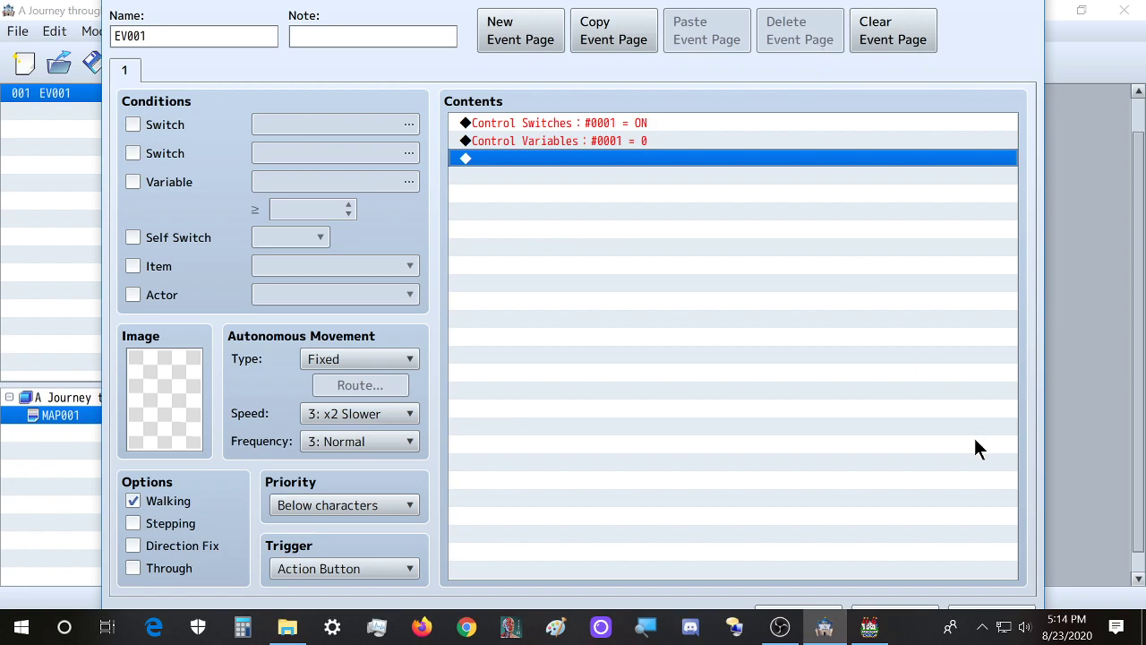
click(964, 608)
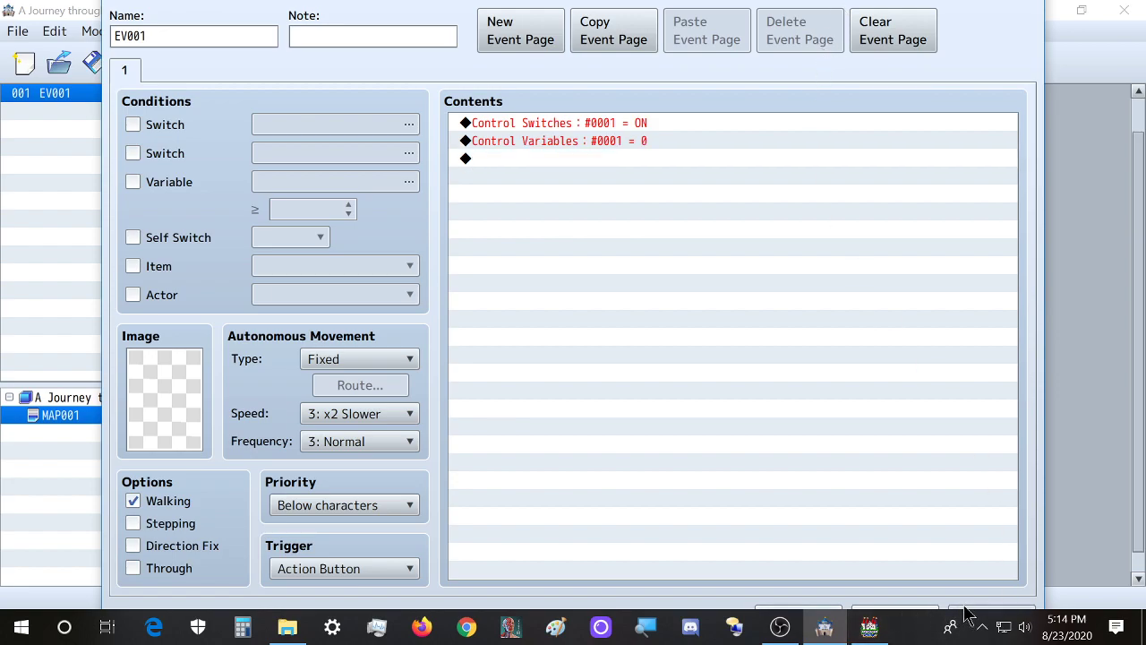
click(806, 614)
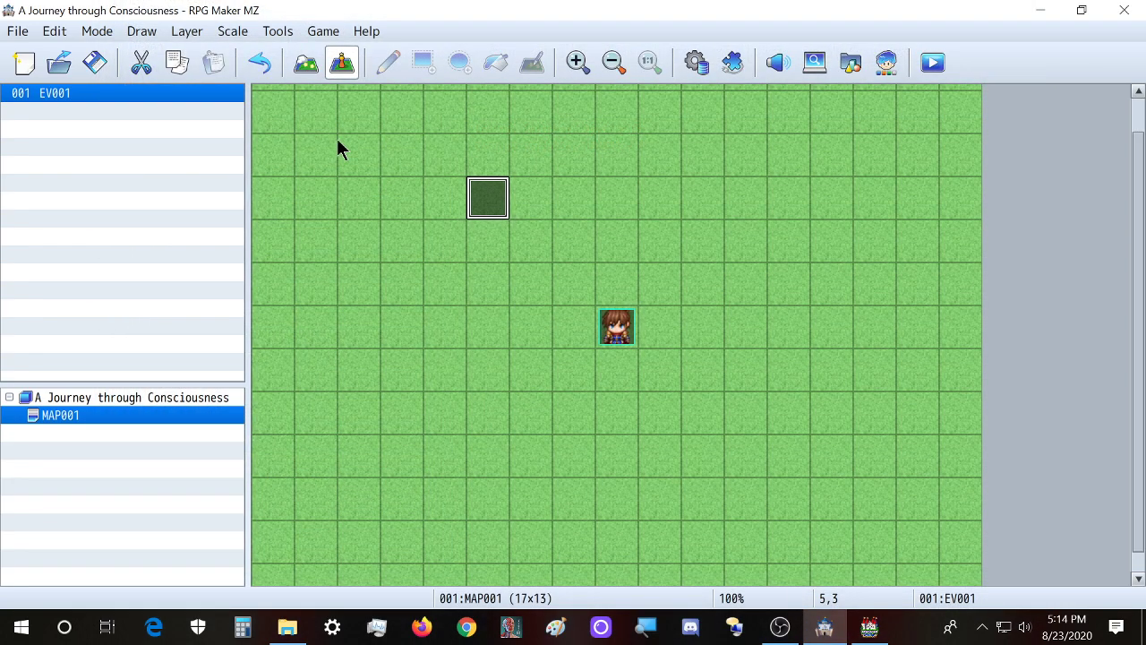
Open the Database and set the maximum number of actors to 200
key(F9)
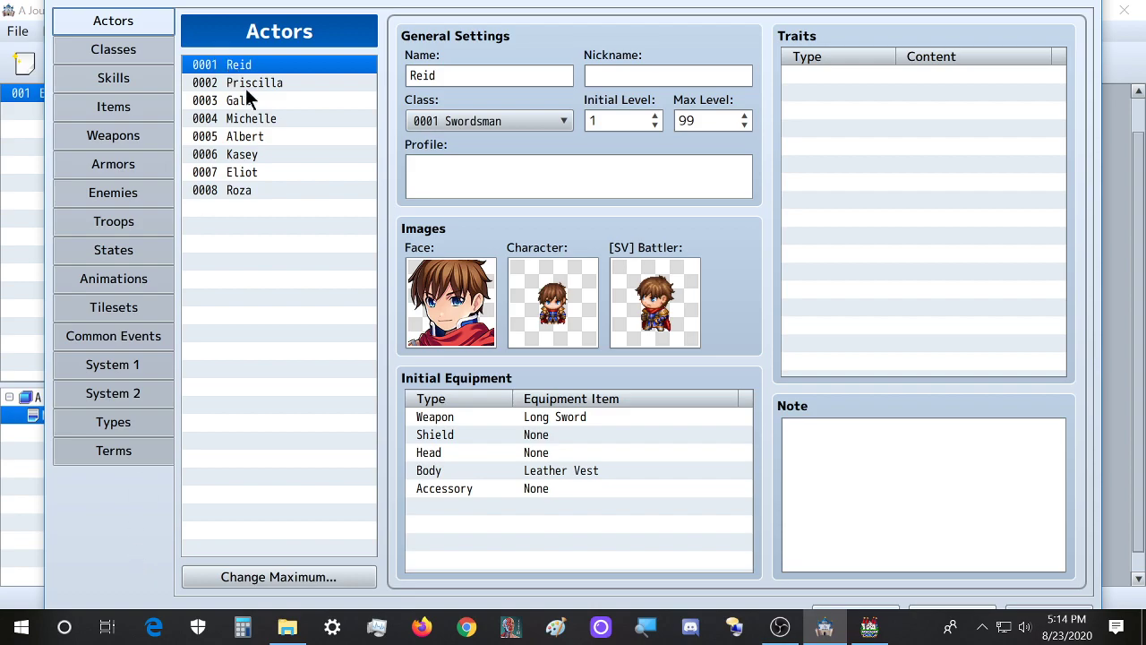
click(248, 578)
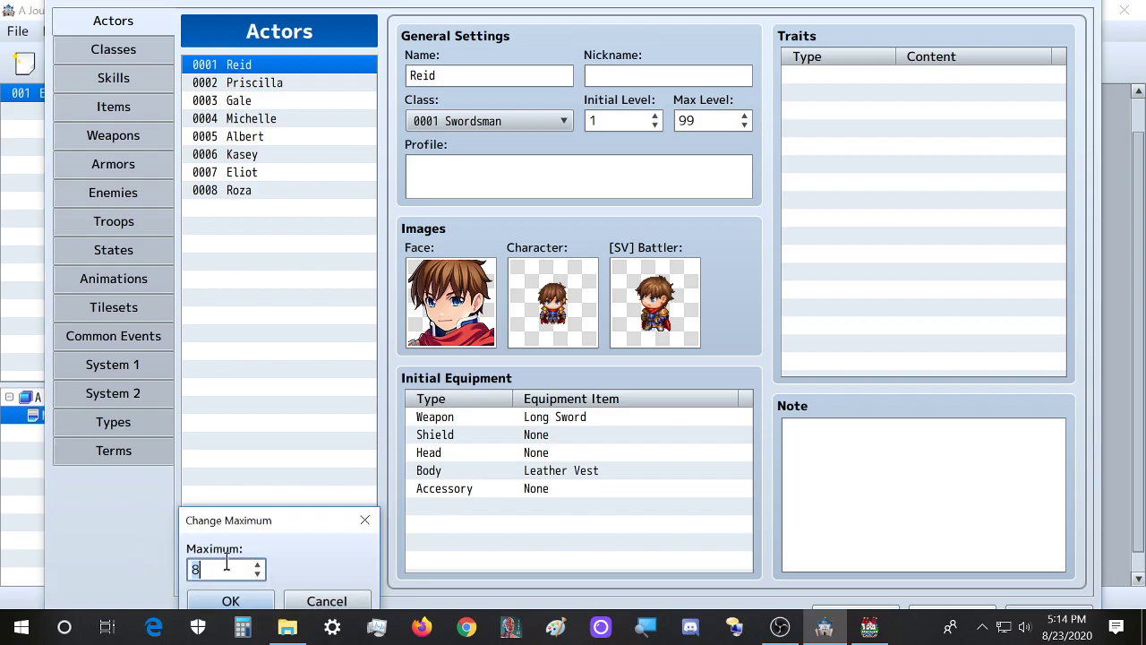
text(200)
key(Return)
Copy actors 0001 through 0008 and paste them into the slots starting at 0192
click(287, 71)
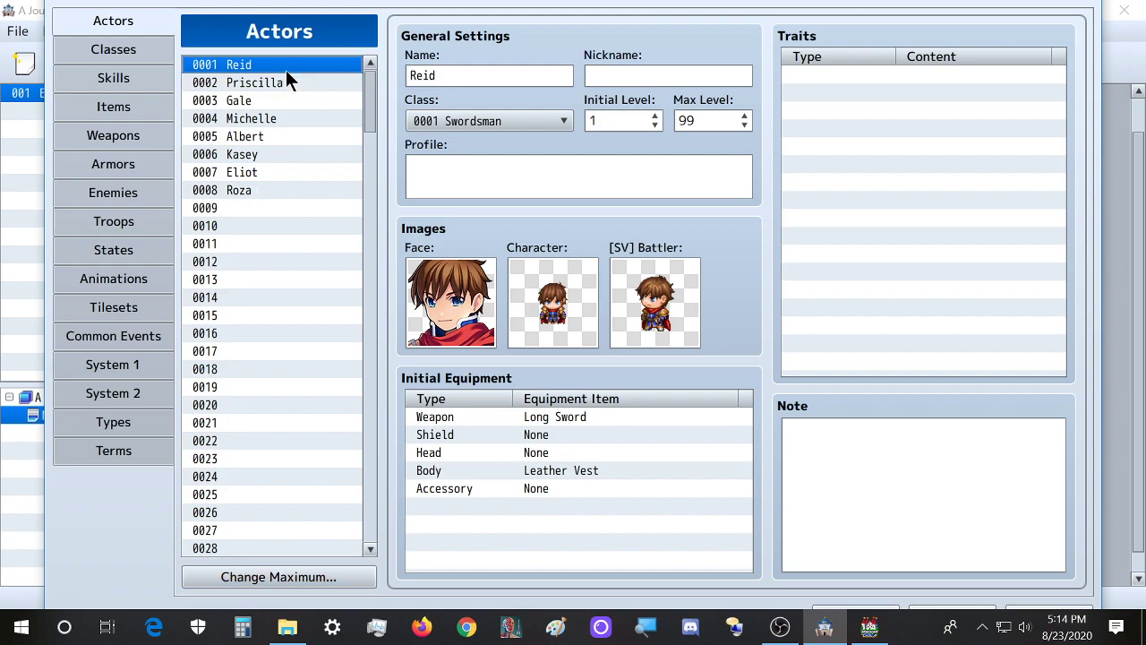
shift+click(258, 188)
drag(371, 95, 390, 537)
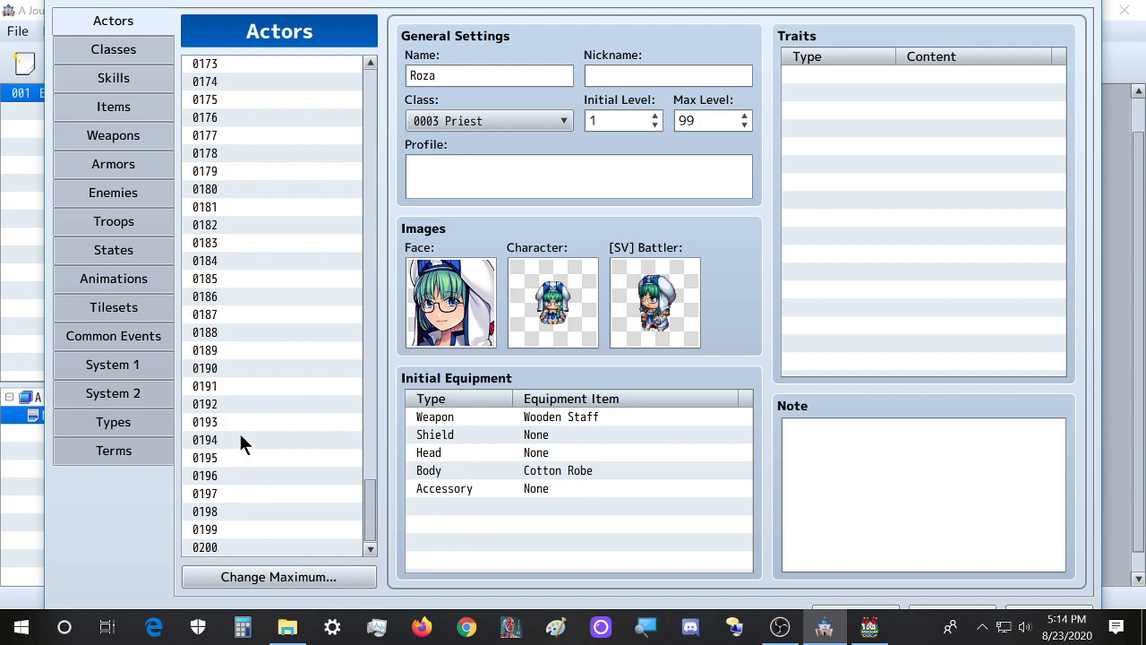
click(239, 404)
key(ctrl+v)
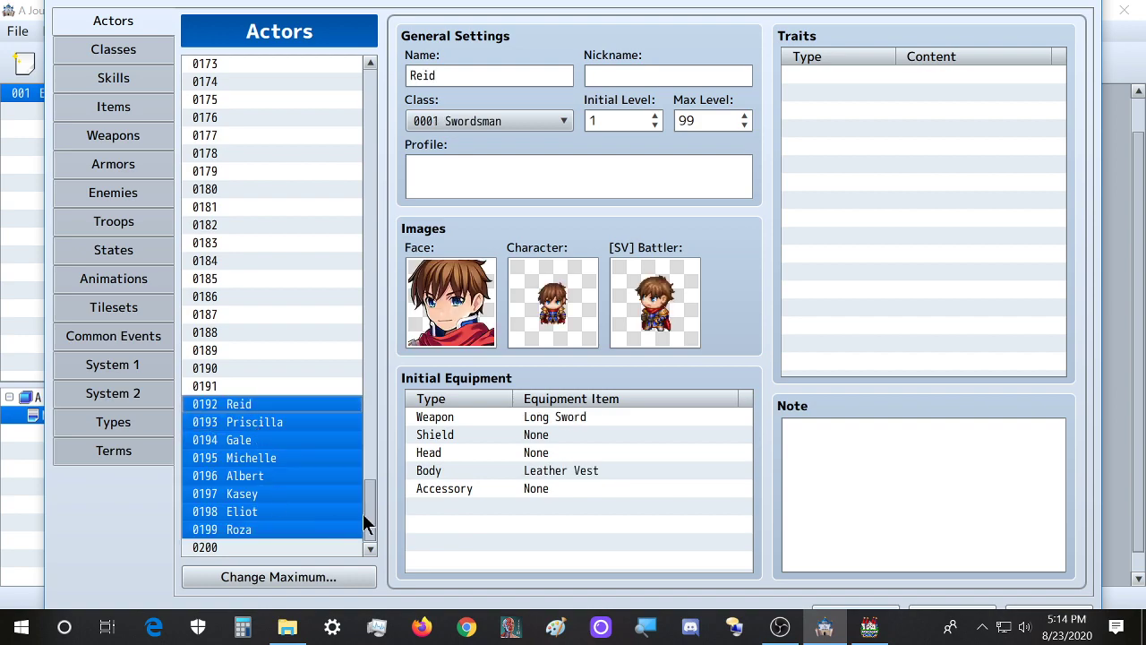
Clear the original entries in actor slots 0001 through 0008
drag(374, 510, 371, 20)
drag(298, 64, 270, 194)
key(Delete)
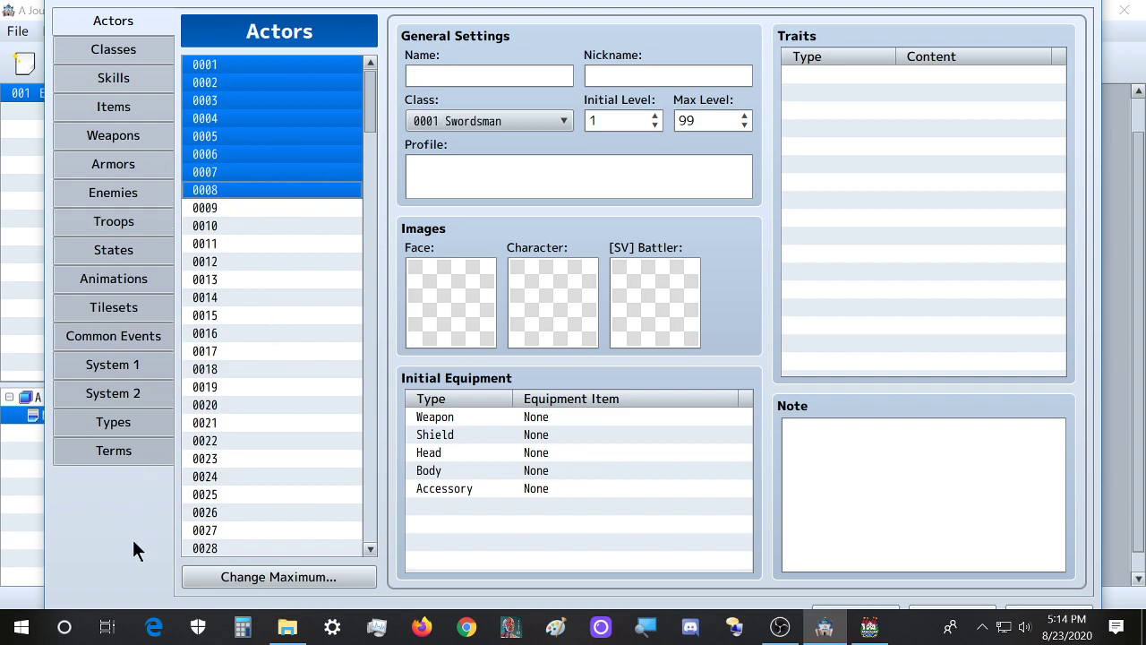
Look through the Animations list and preview the SlashIce, SlashEffect and SlashFire particle effects from the Hit Physical animation
click(132, 287)
scroll(289, 262, down, 12)
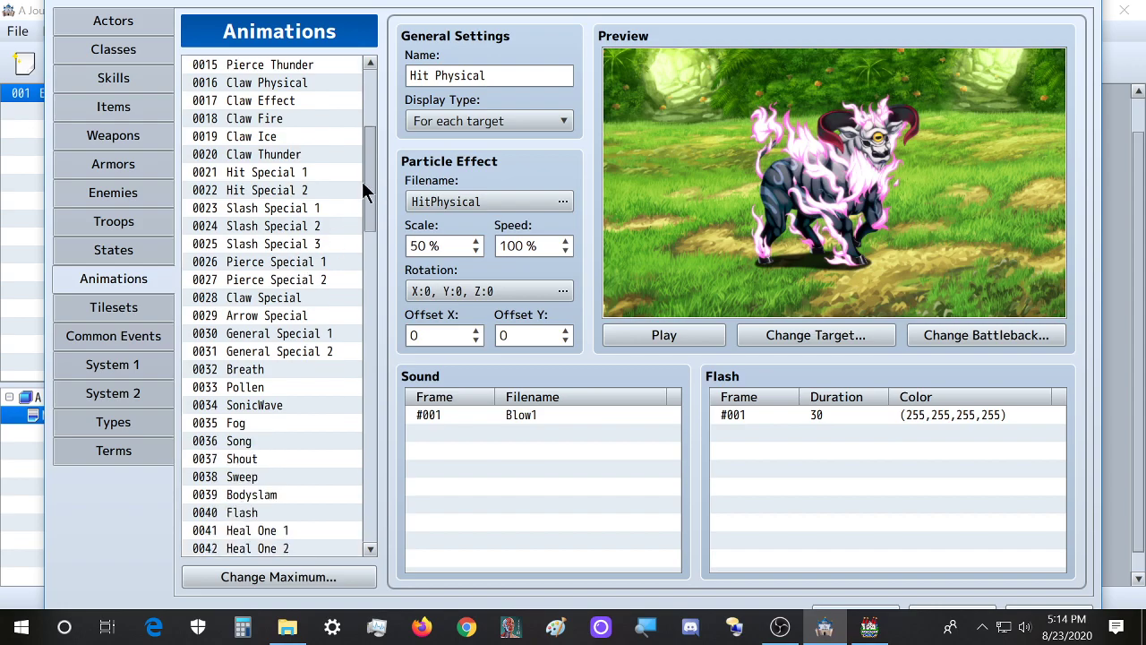
drag(387, 320, 365, 98)
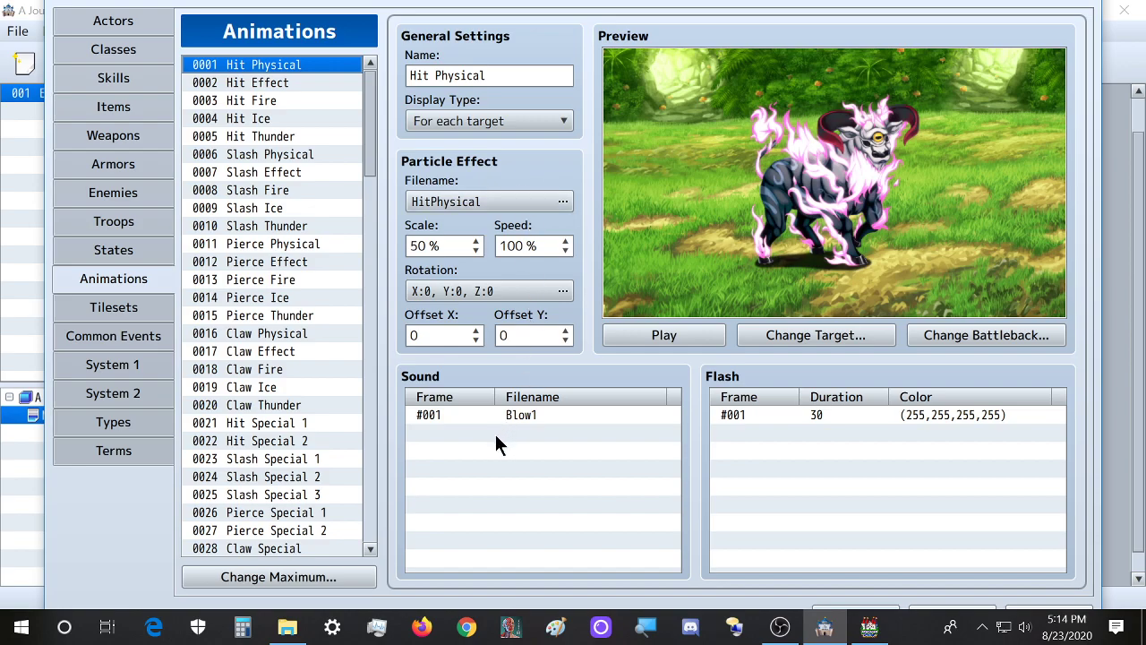
click(458, 202)
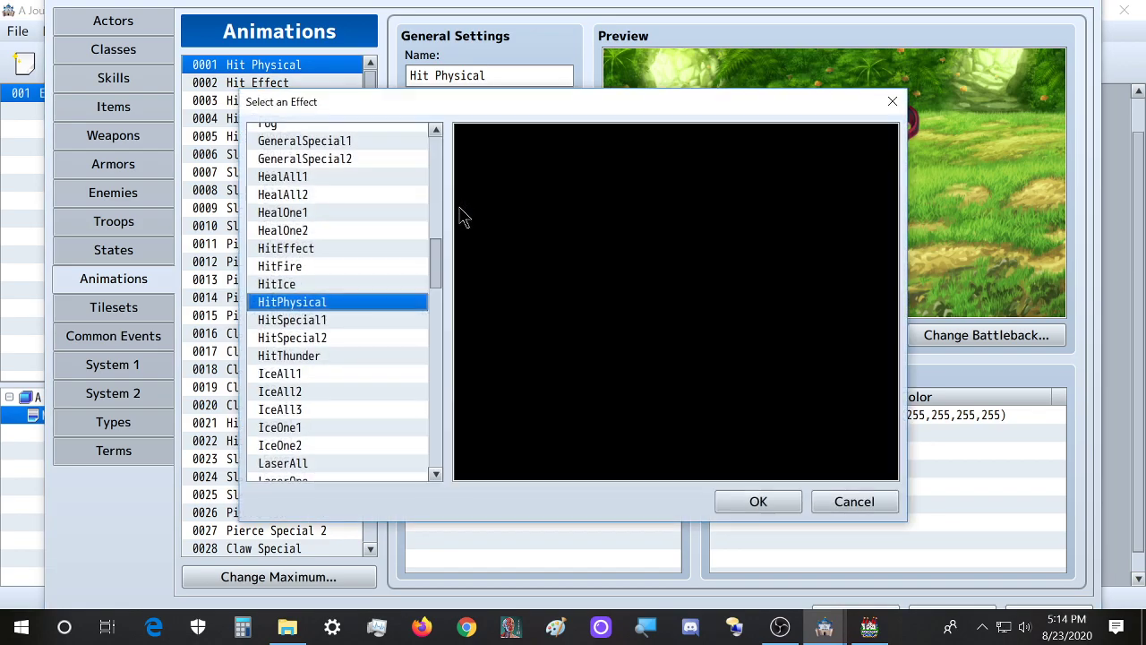
scroll(343, 326, down, 9)
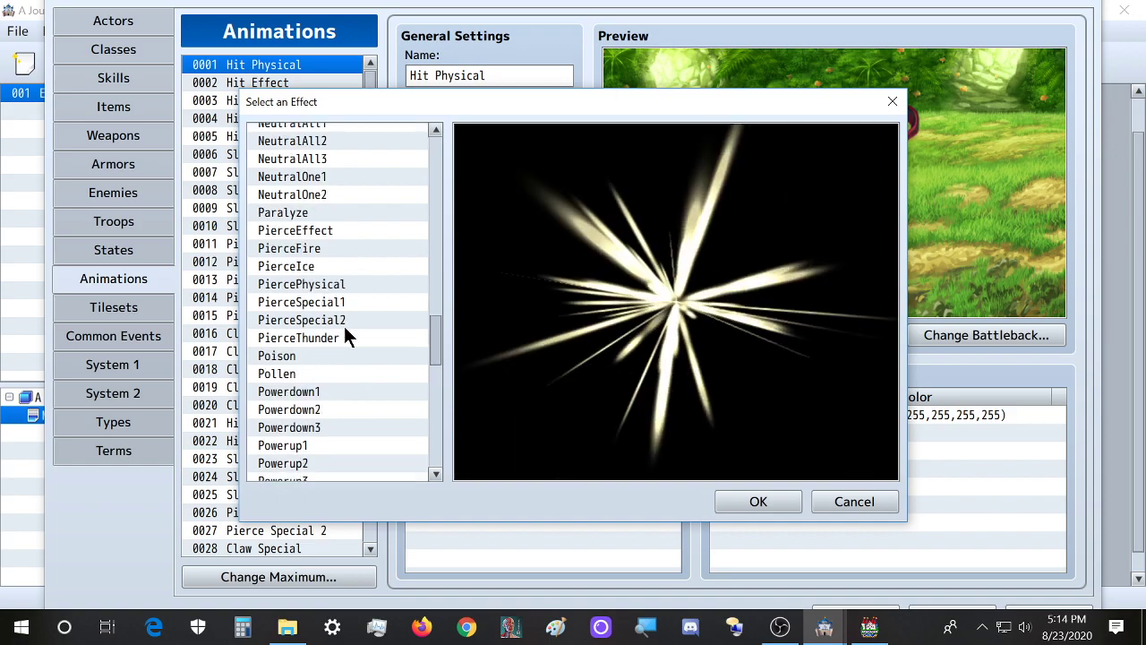
scroll(344, 325, down, 6)
click(330, 354)
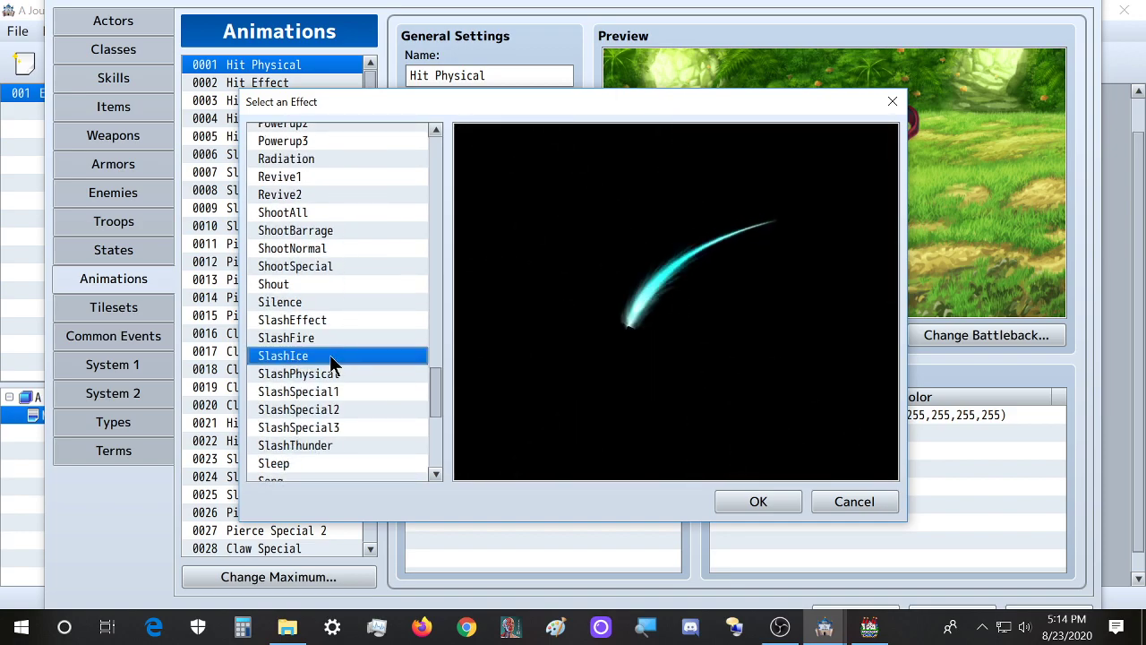
click(333, 325)
click(334, 337)
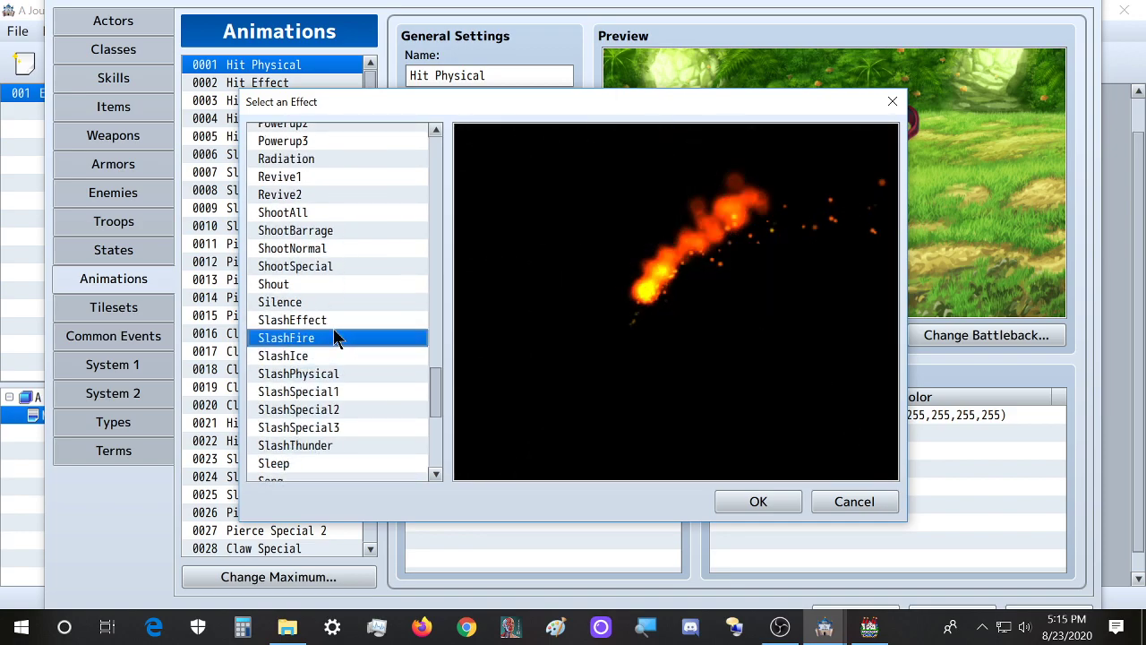
Preview the ThunderAll2, ThunderOne1, ThunderOne2 and WindAll2 effects, then leave the effect selection without applying a change
scroll(359, 377, down, 5)
click(359, 375)
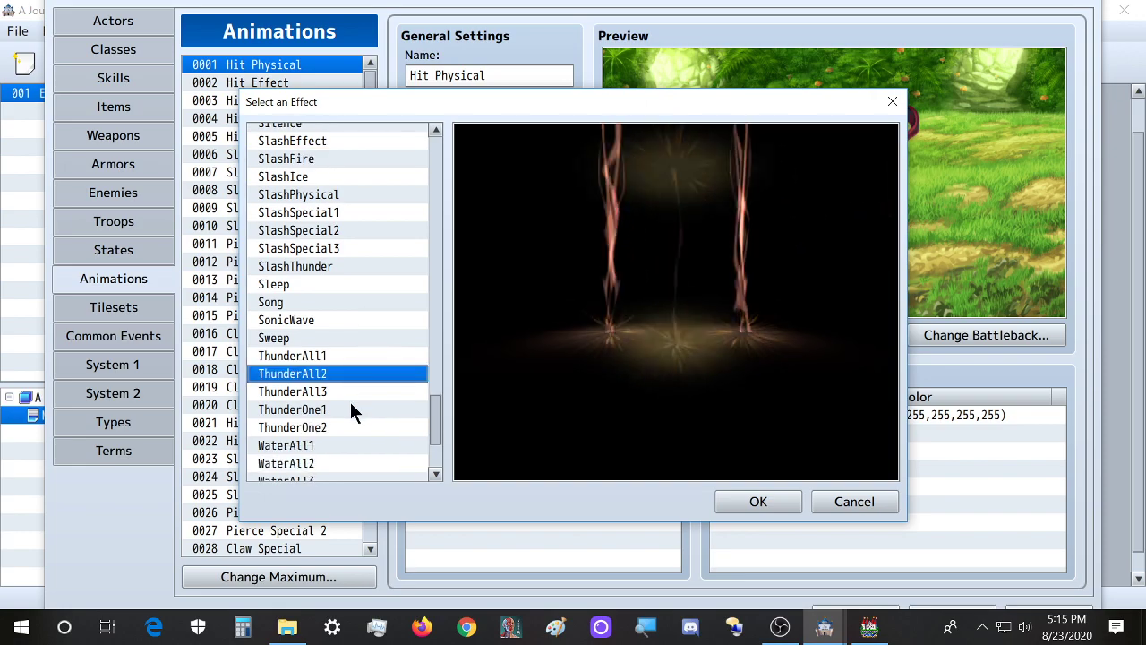
click(350, 409)
click(348, 428)
scroll(347, 436, down, 1)
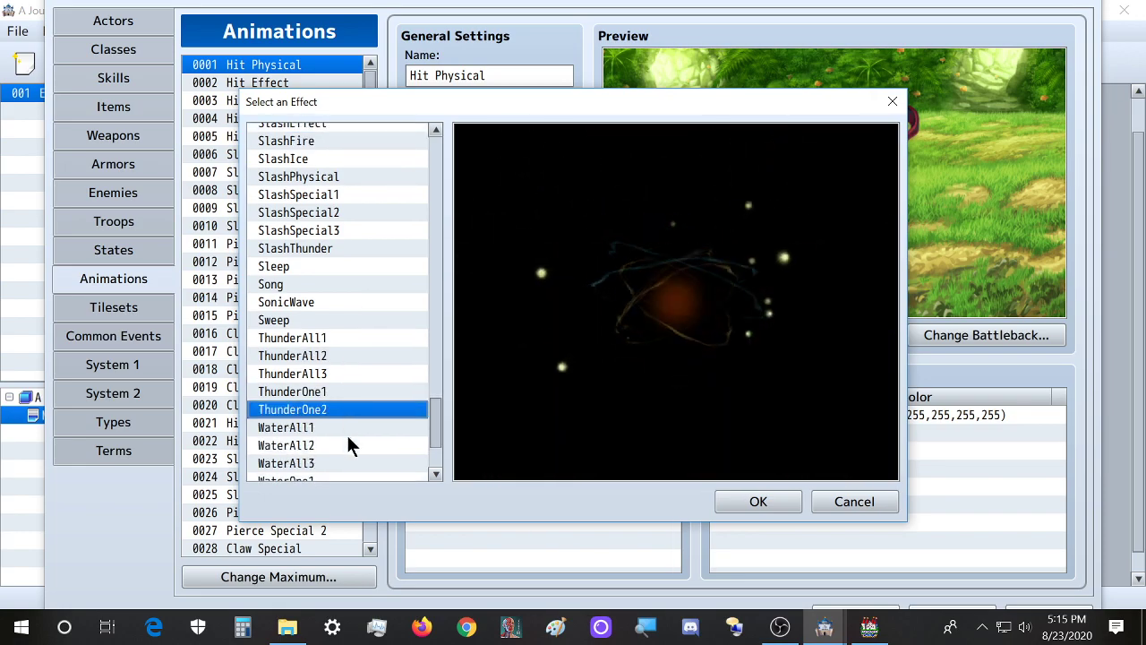
scroll(336, 390, down, 3)
click(326, 418)
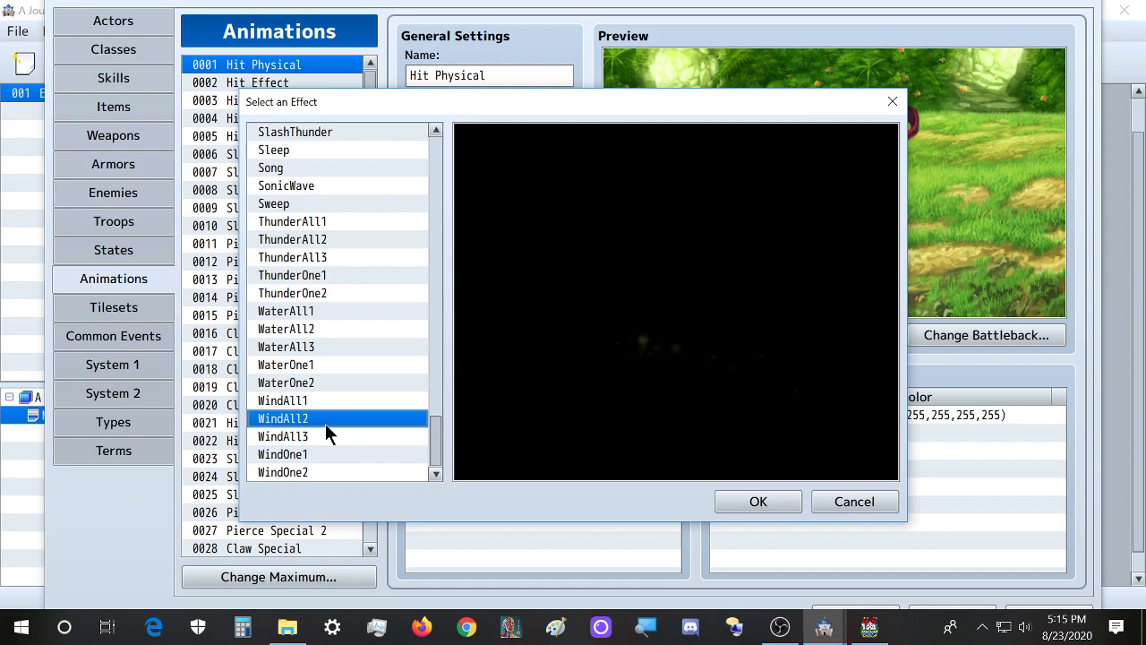
click(864, 498)
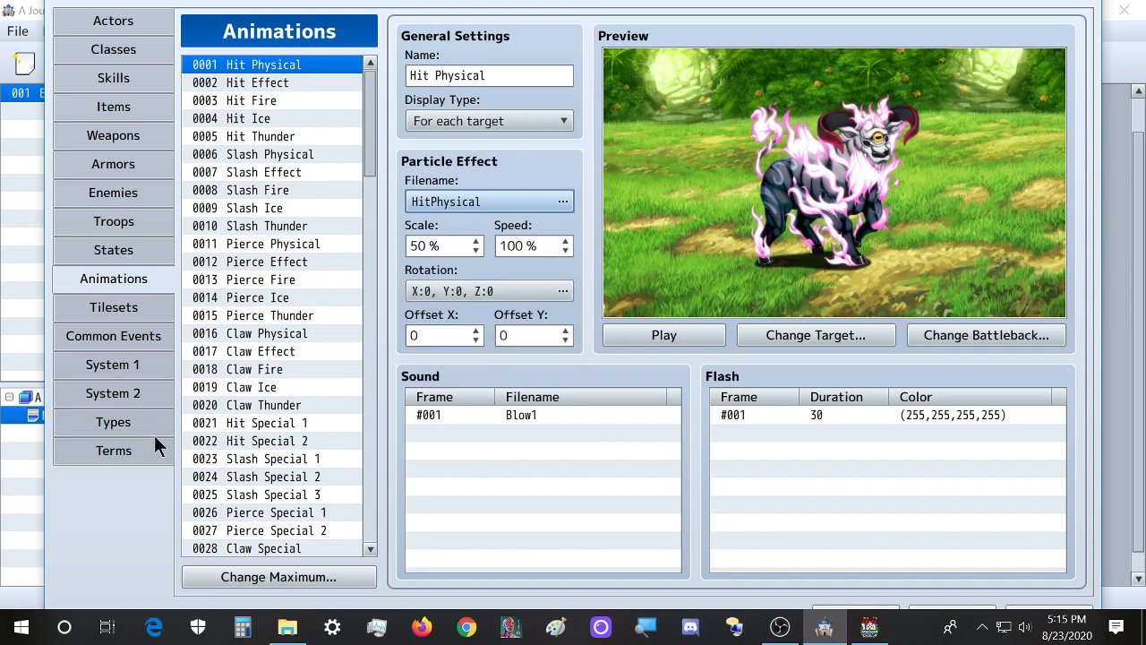
Enter 5000 as the maximum number of common events and check the end of the list
click(125, 336)
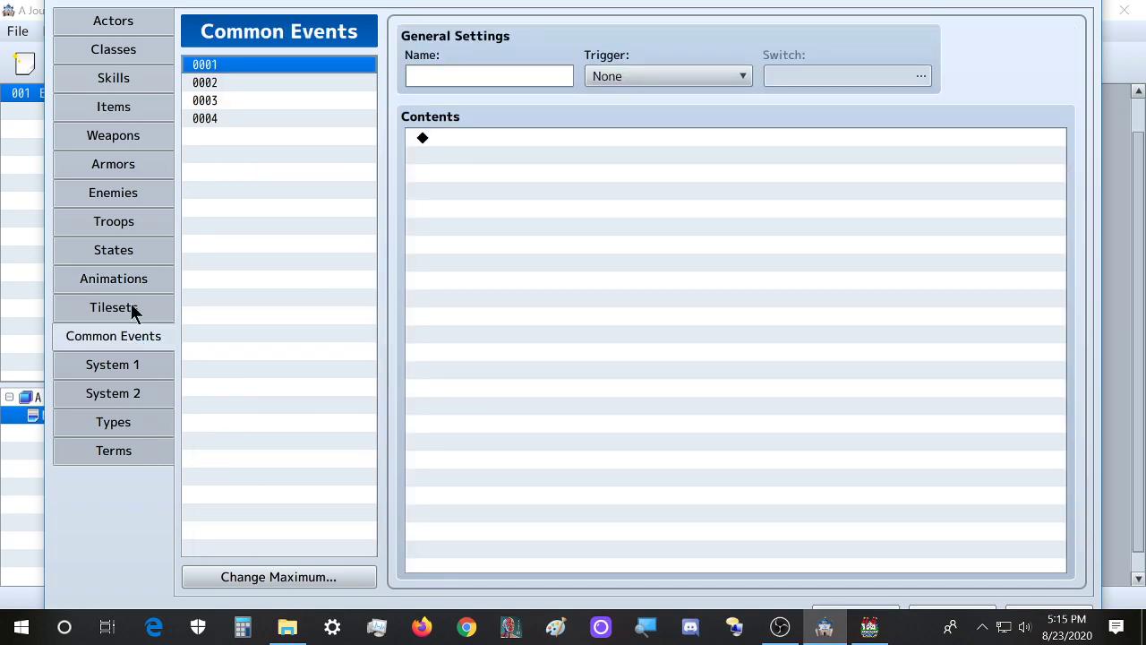
click(263, 579)
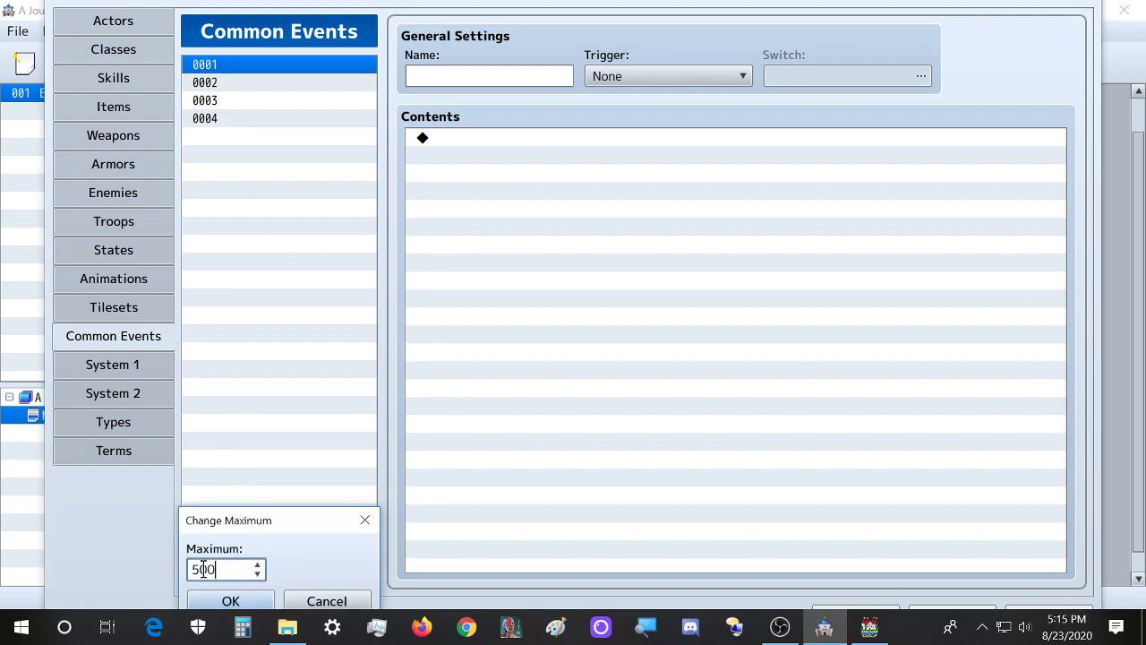
text(5000)
key(Return)
drag(365, 77, 337, 578)
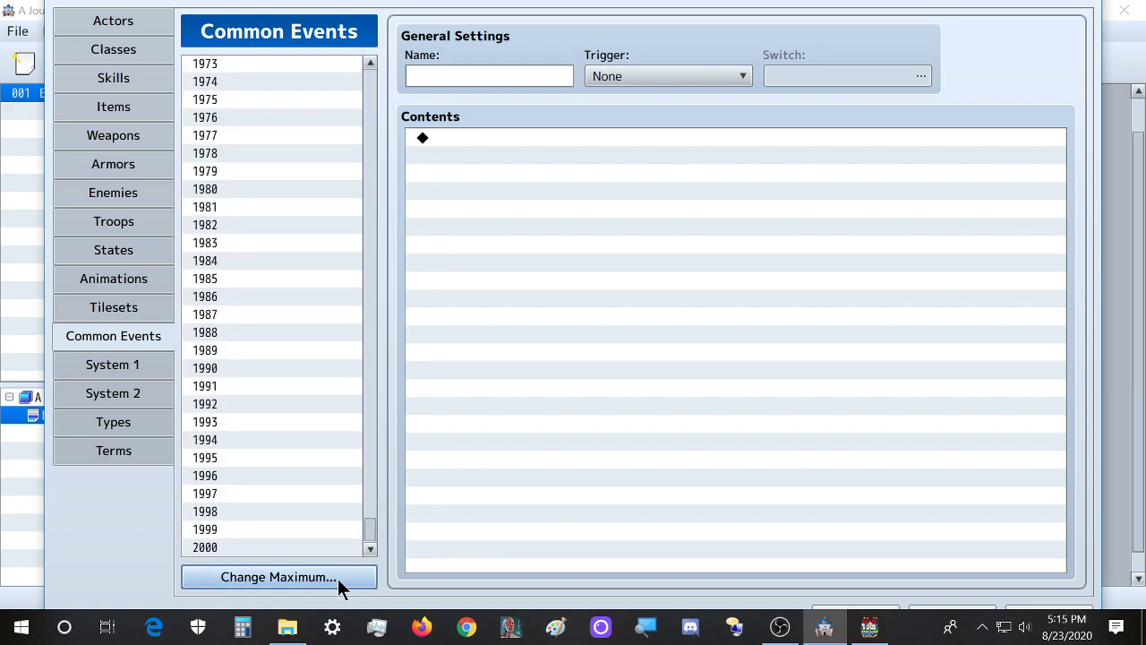
Set the maximum number of items to 2000 and check the end of the list
click(129, 108)
click(268, 582)
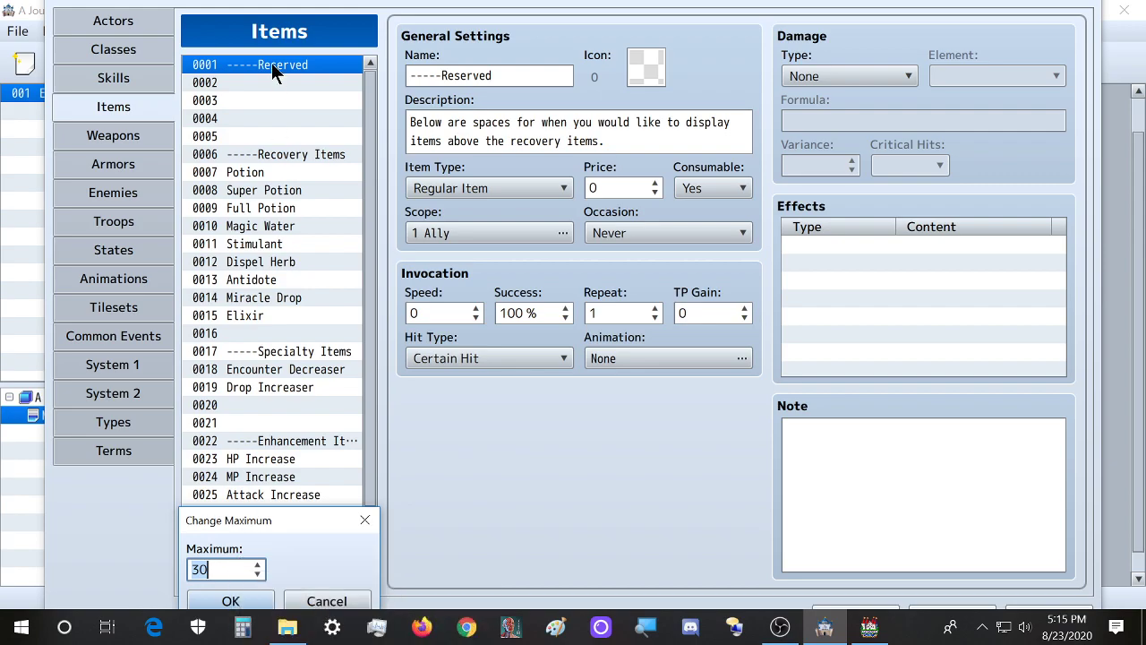
click(267, 176)
text(2000)
key(Return)
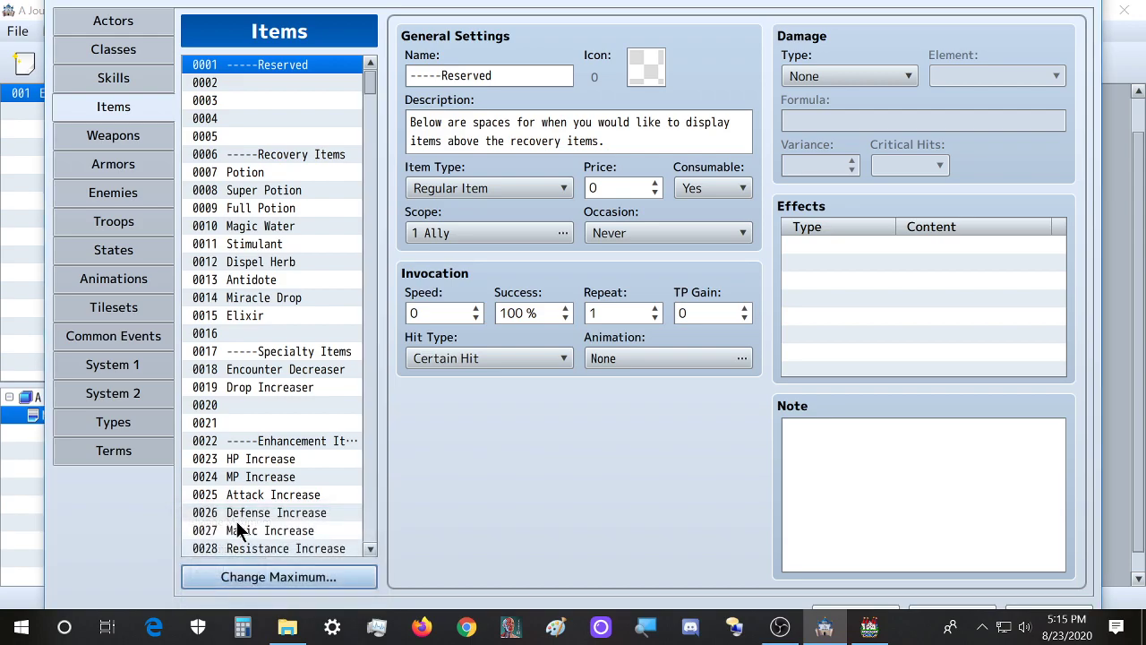
drag(370, 81, 367, 606)
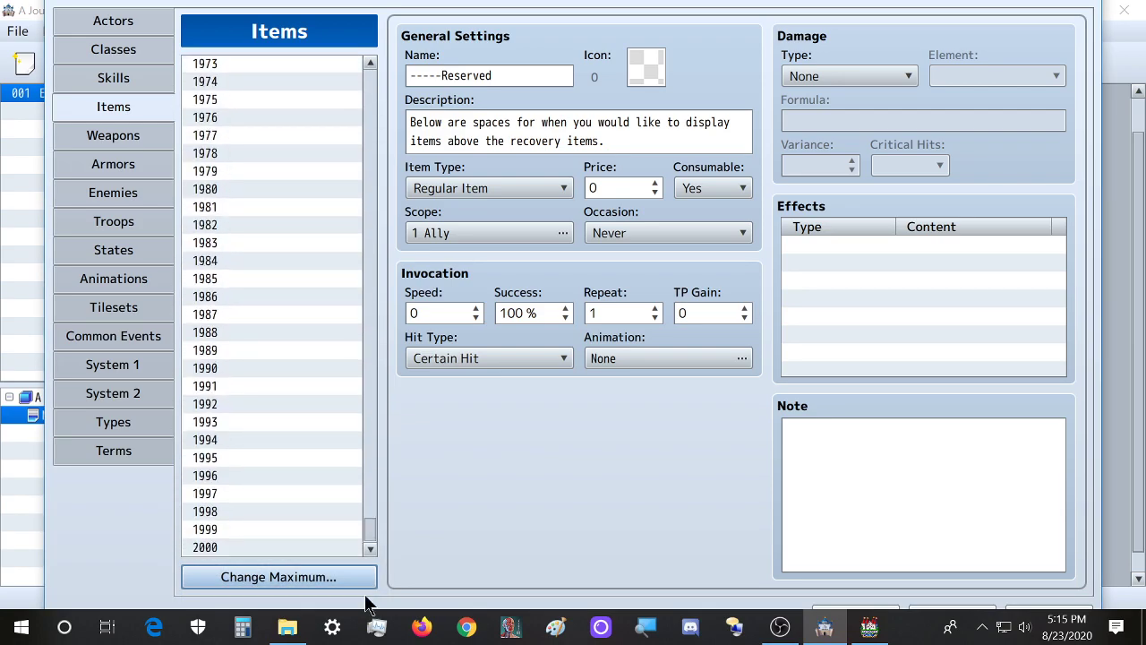
Try to raise the maximum number of items above 2000
click(309, 578)
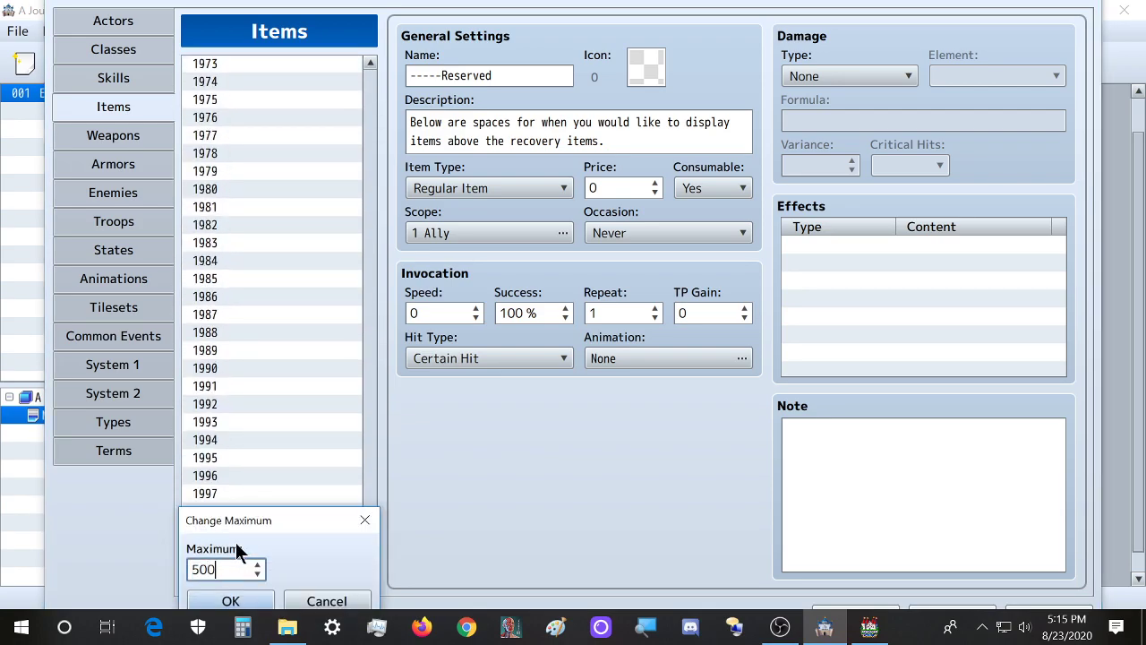
key(Return)
drag(369, 82, 316, 25)
Examine the Full Potion, Magic Water and Stimulant item settings, followed by the States list
click(271, 211)
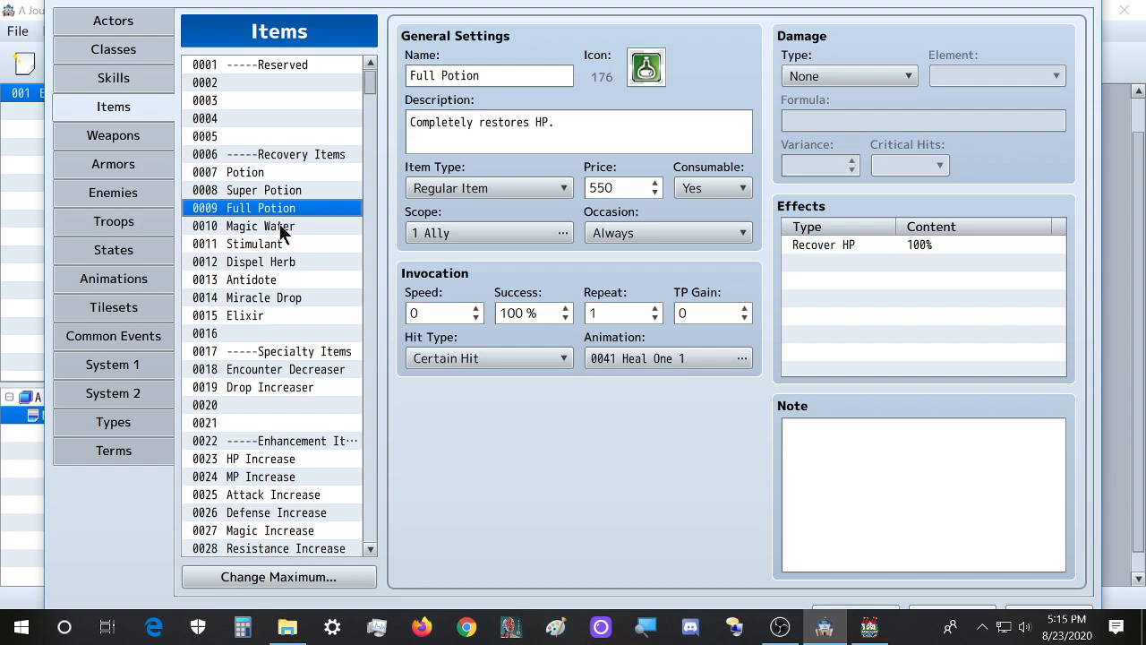
click(280, 229)
click(277, 242)
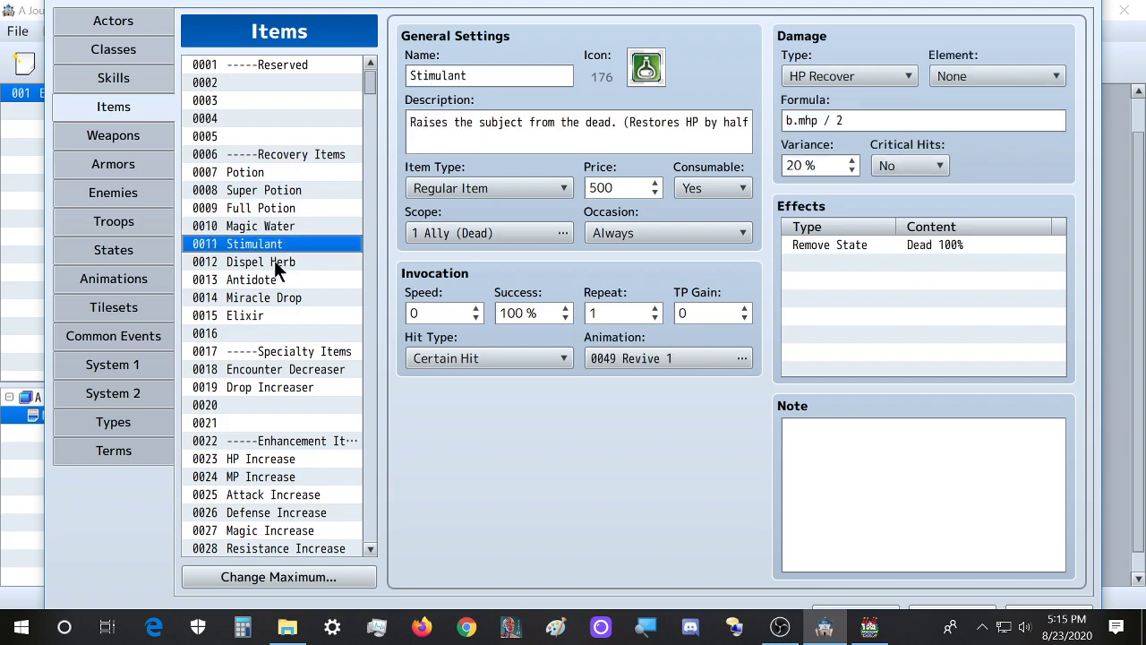
click(121, 250)
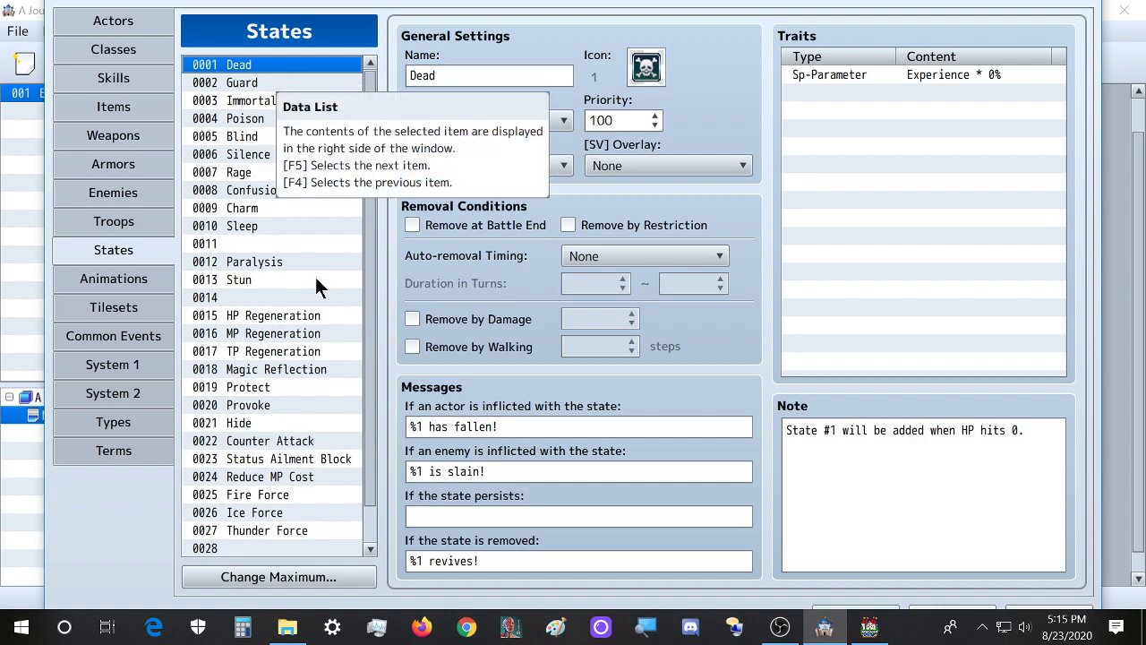
Examine the Paralysis and Counter Attack state settings, followed by the Animations list
click(268, 262)
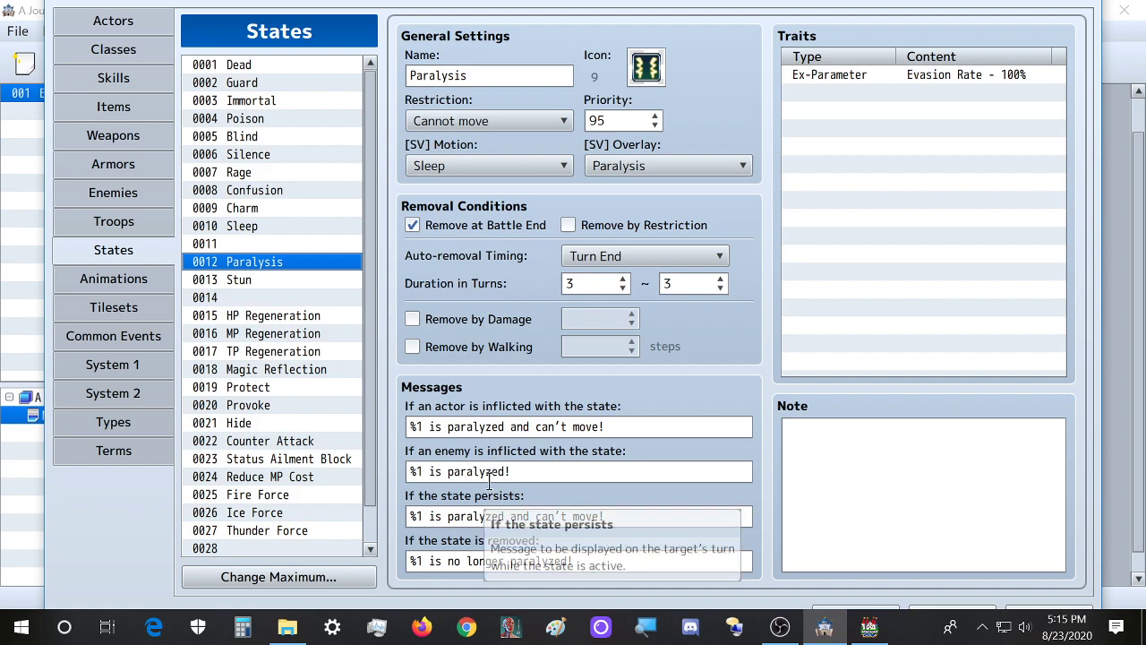
scroll(304, 318, down, 1)
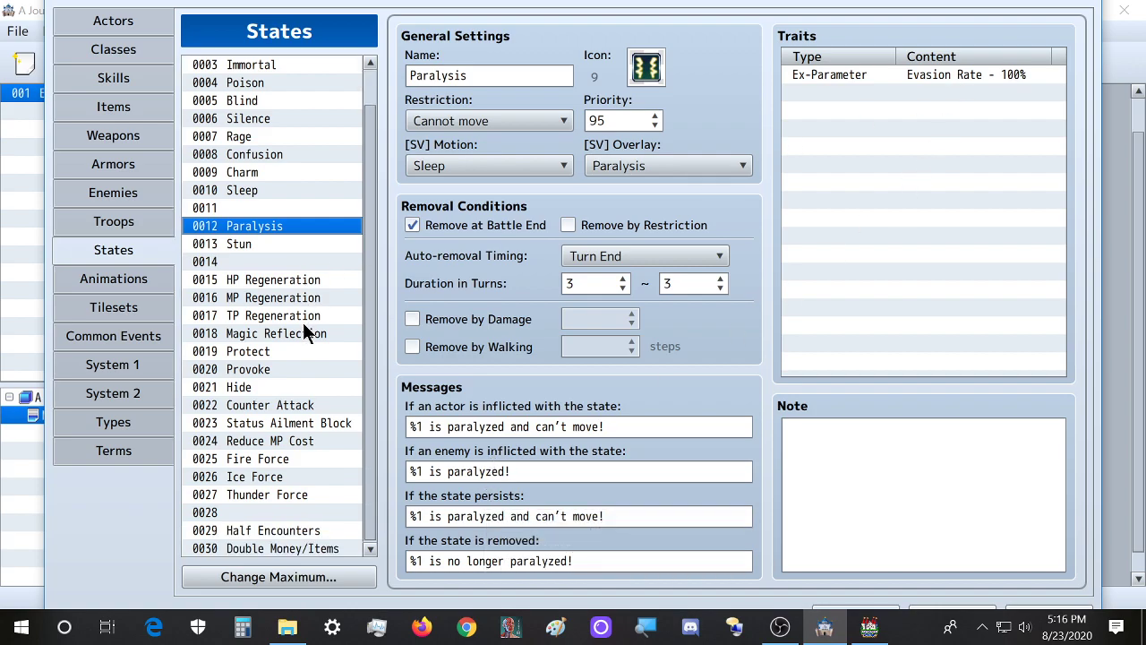
click(297, 404)
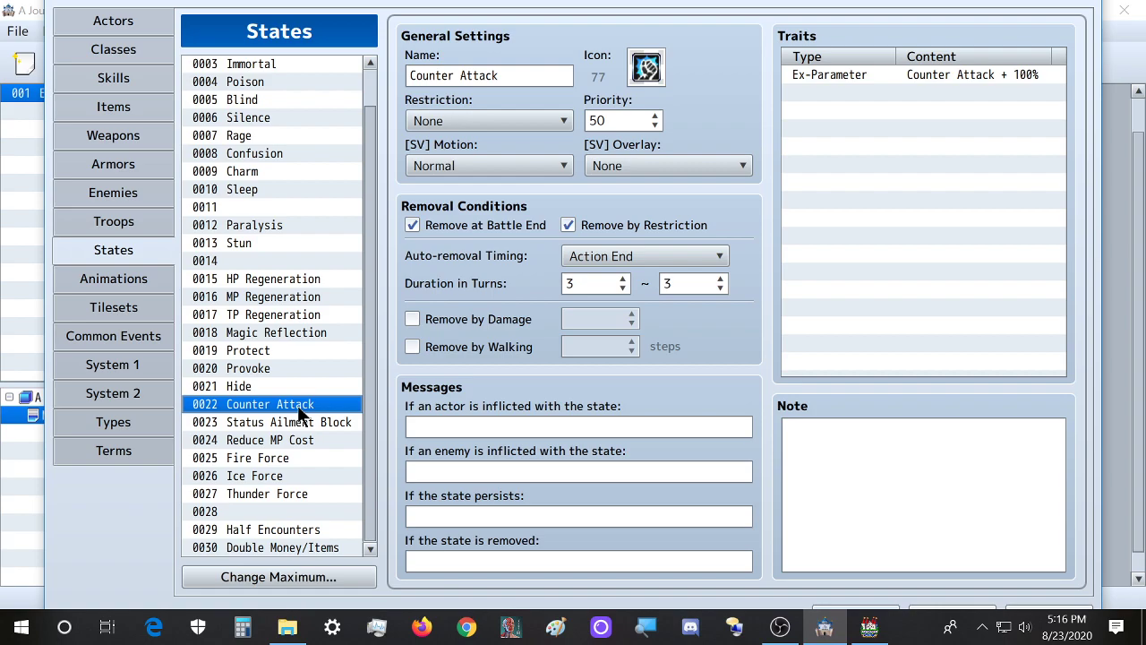
scroll(297, 404, up, 1)
click(94, 284)
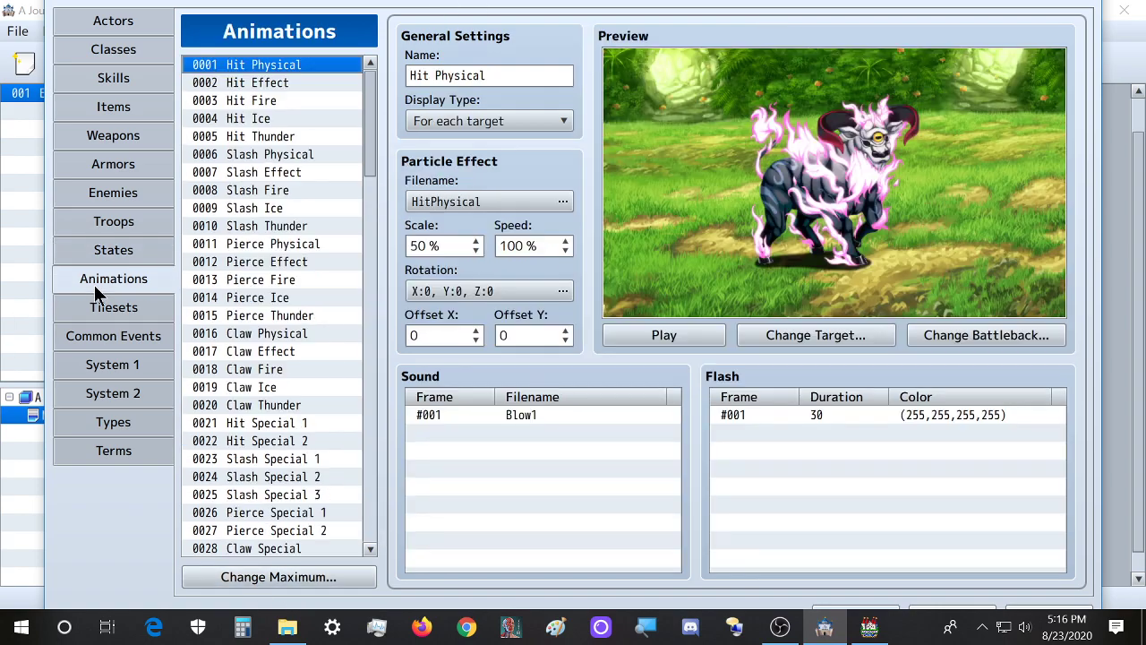
Set the maximum number of tilesets to 100
click(98, 304)
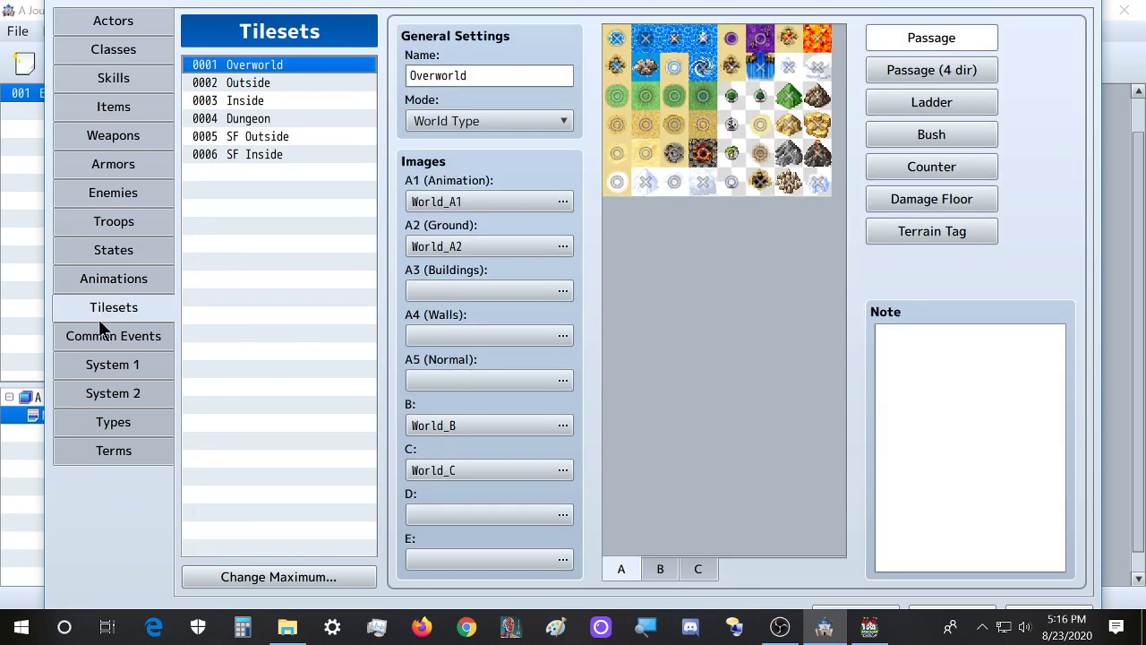
click(249, 586)
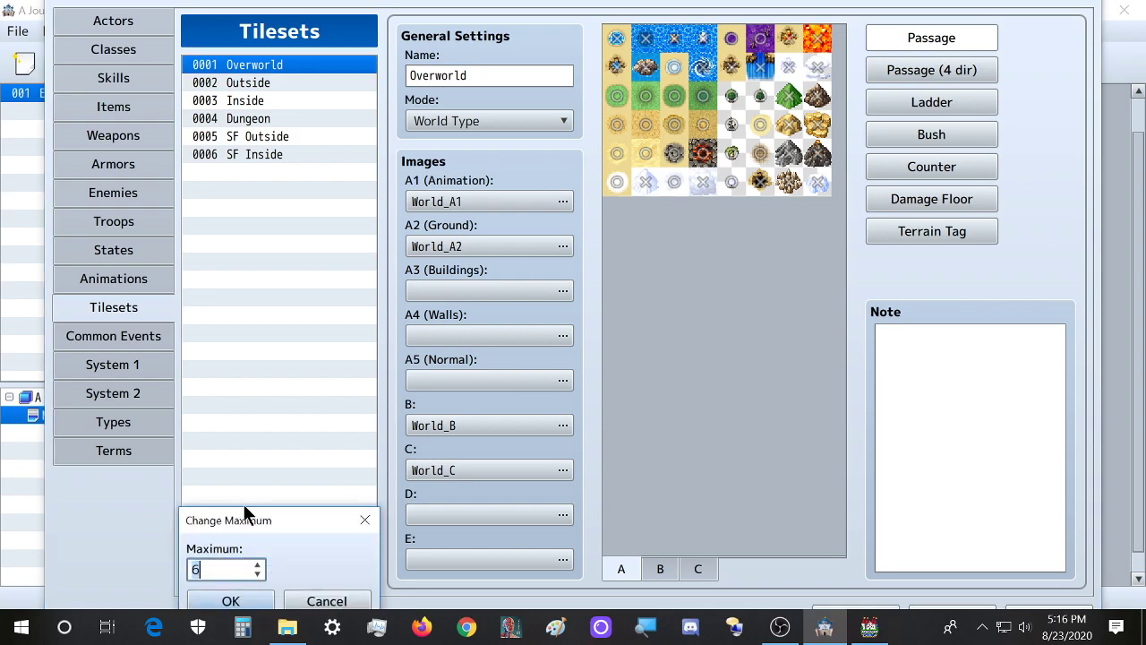
text(100)
key(Return)
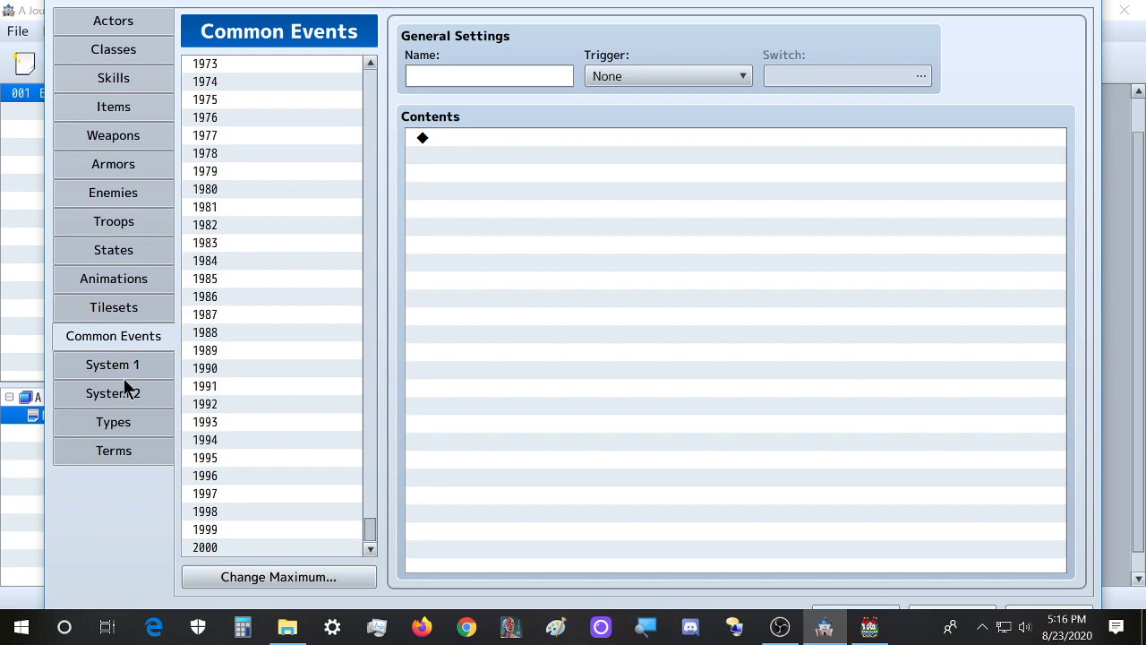
Compare the System 1 and System 2 database settings with the System settings in the RPG Maker MV project's database
click(128, 365)
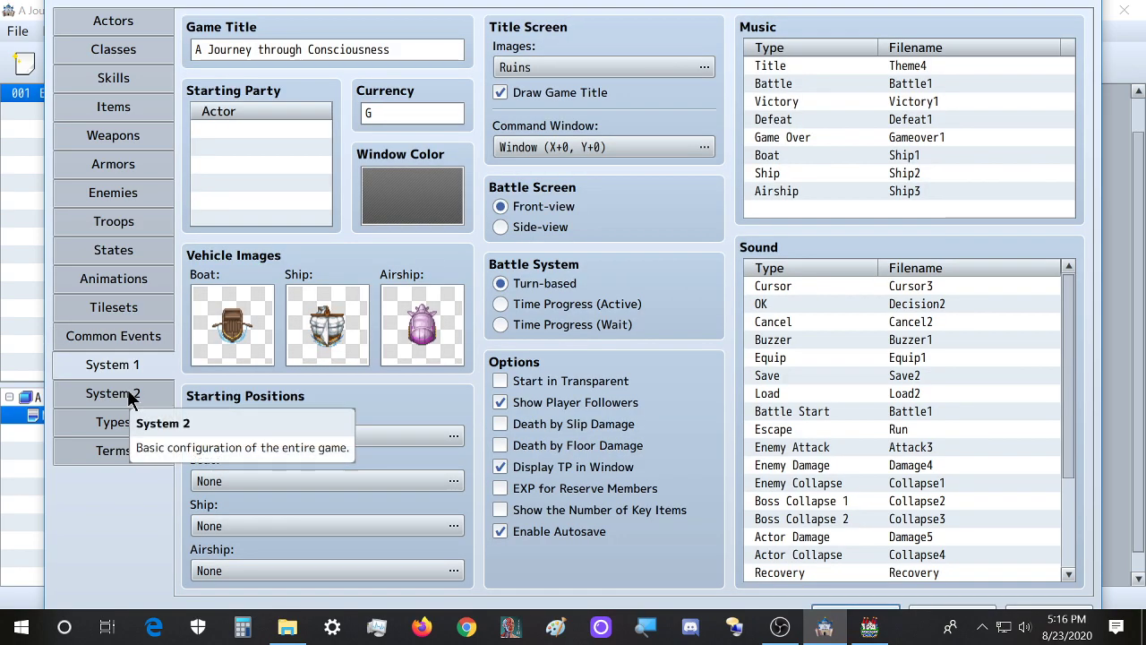
click(128, 400)
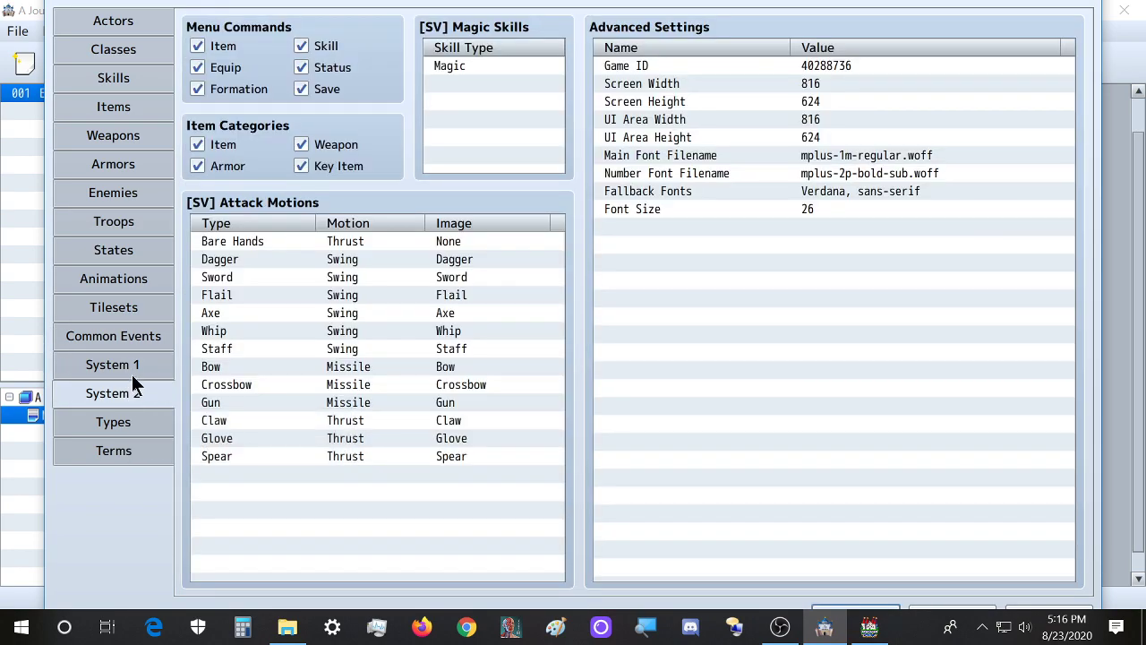
click(132, 367)
click(828, 629)
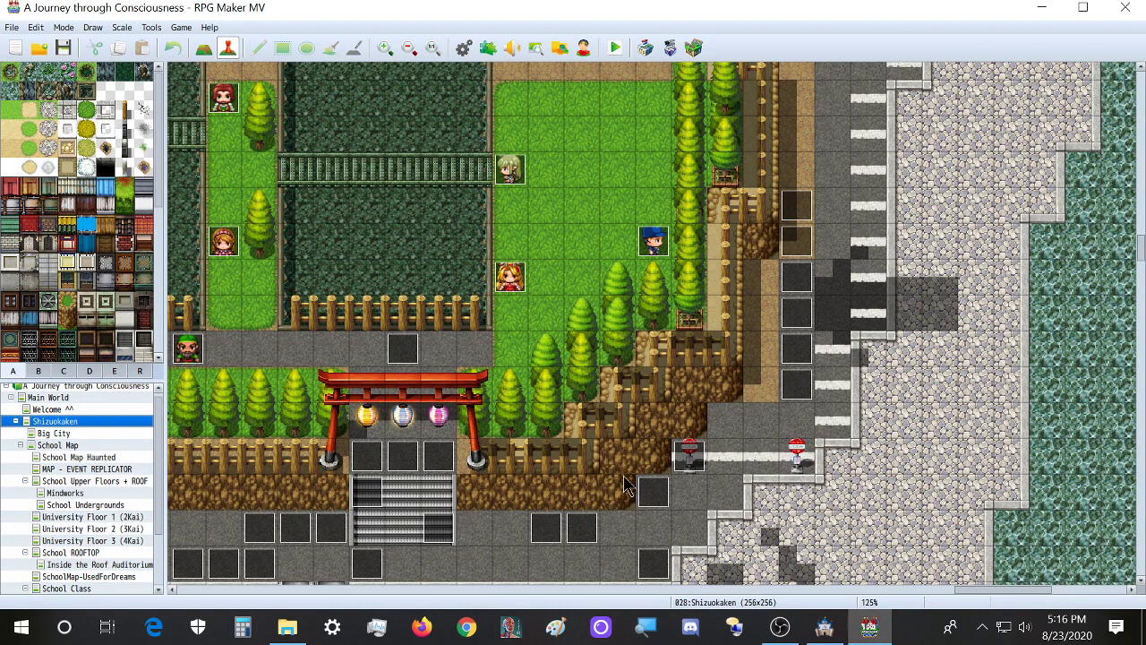
key(F9)
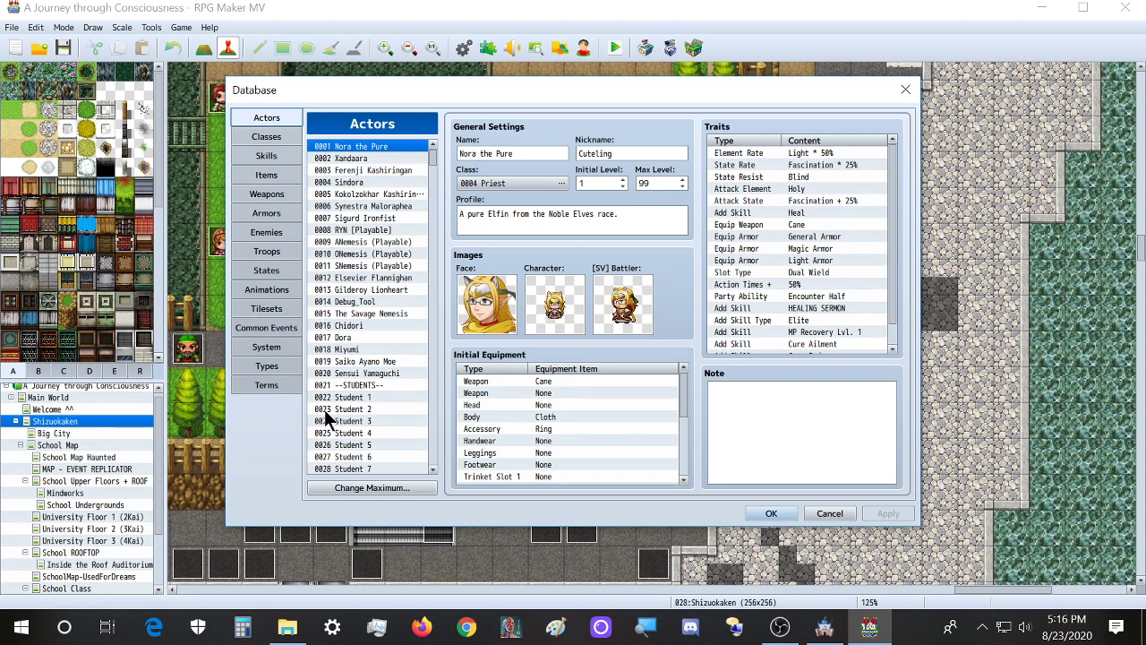
click(267, 347)
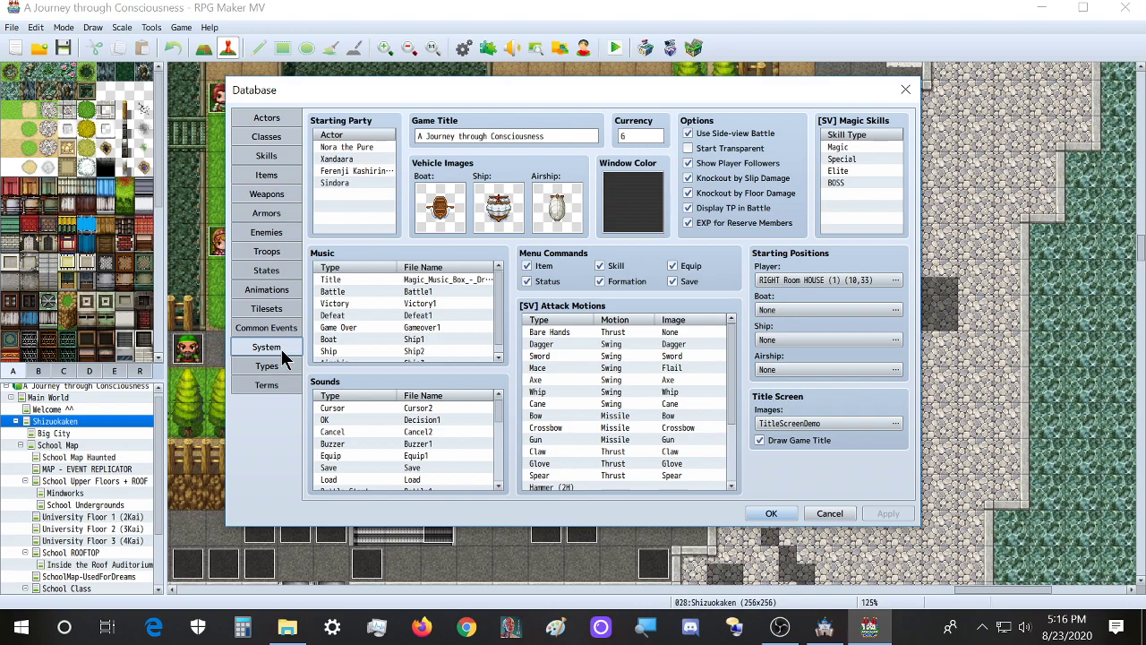
click(823, 627)
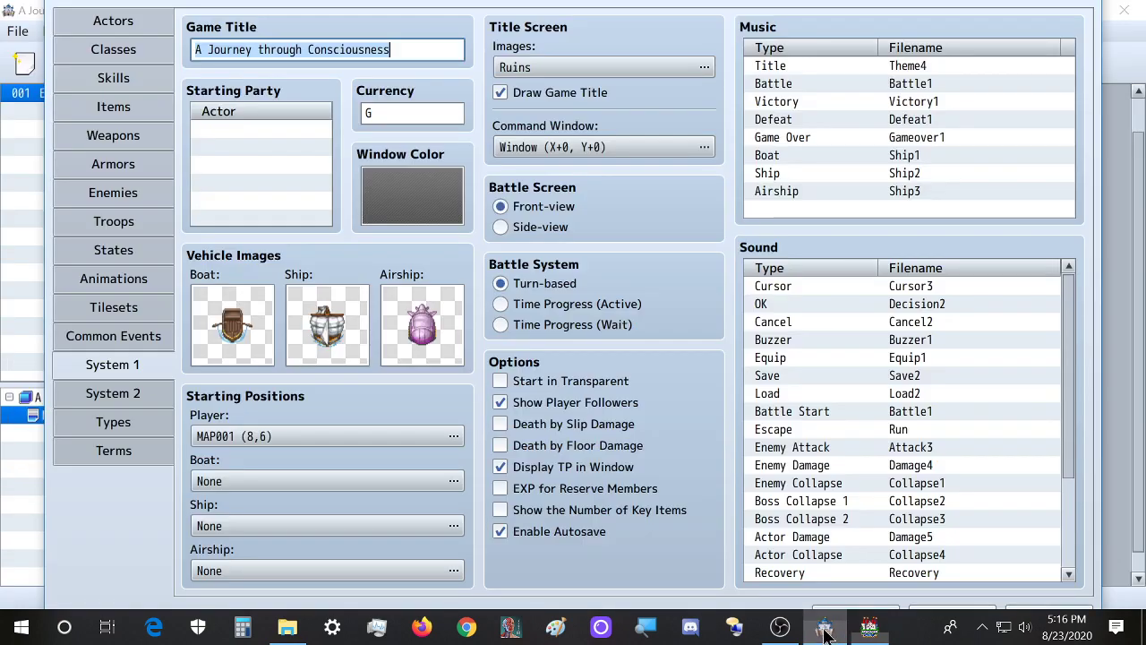
scroll(841, 376, down, 3)
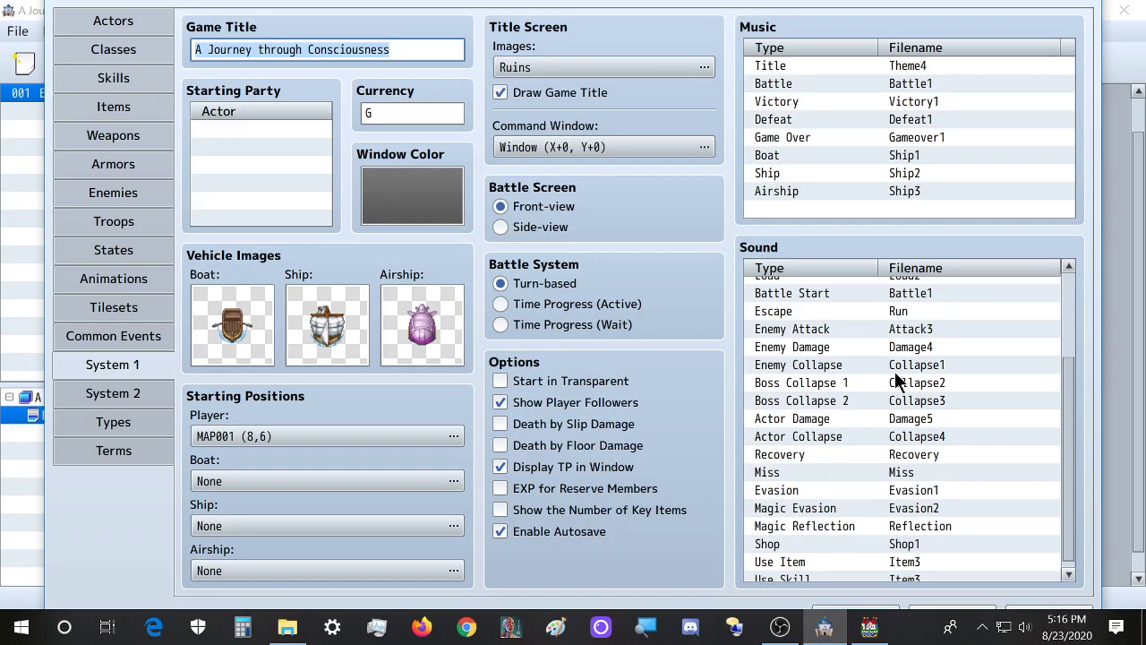
scroll(919, 447, up, 3)
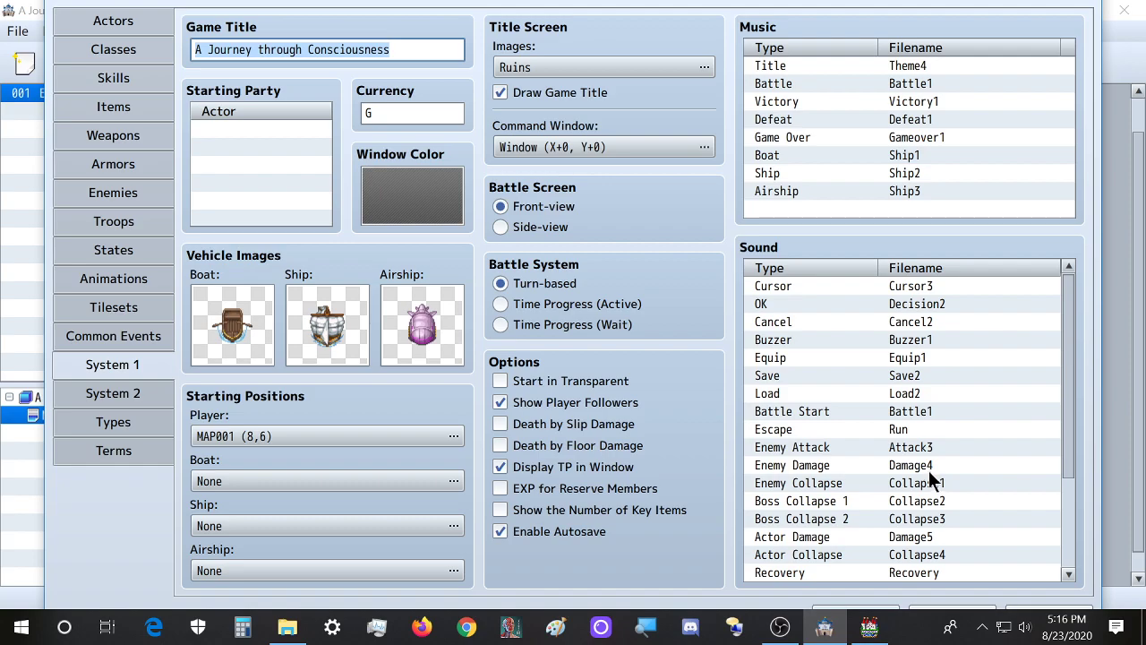
Enable the Death by Floor Damage option and browse the title screen images without choosing a different one
click(635, 447)
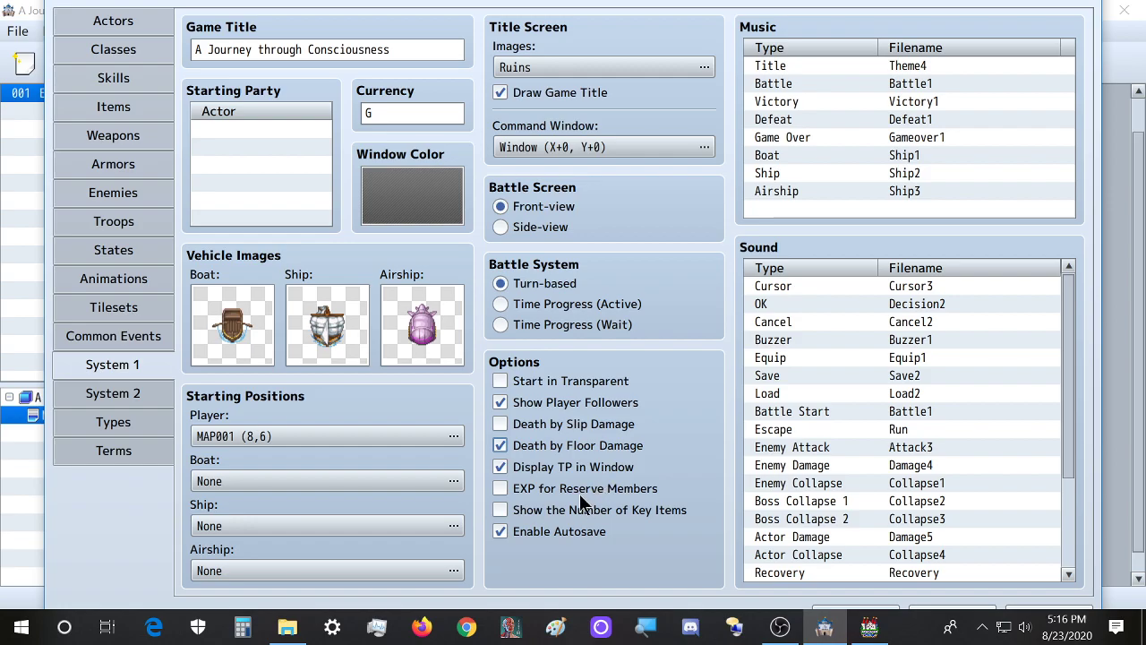
double_click(585, 66)
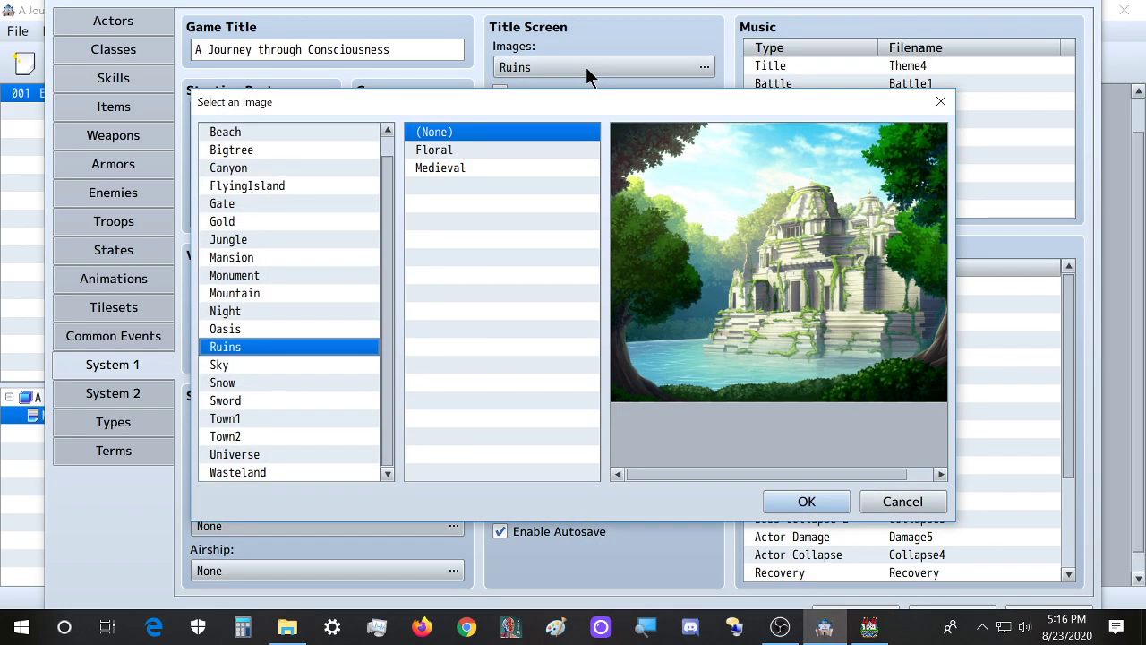
scroll(330, 356, up, 1)
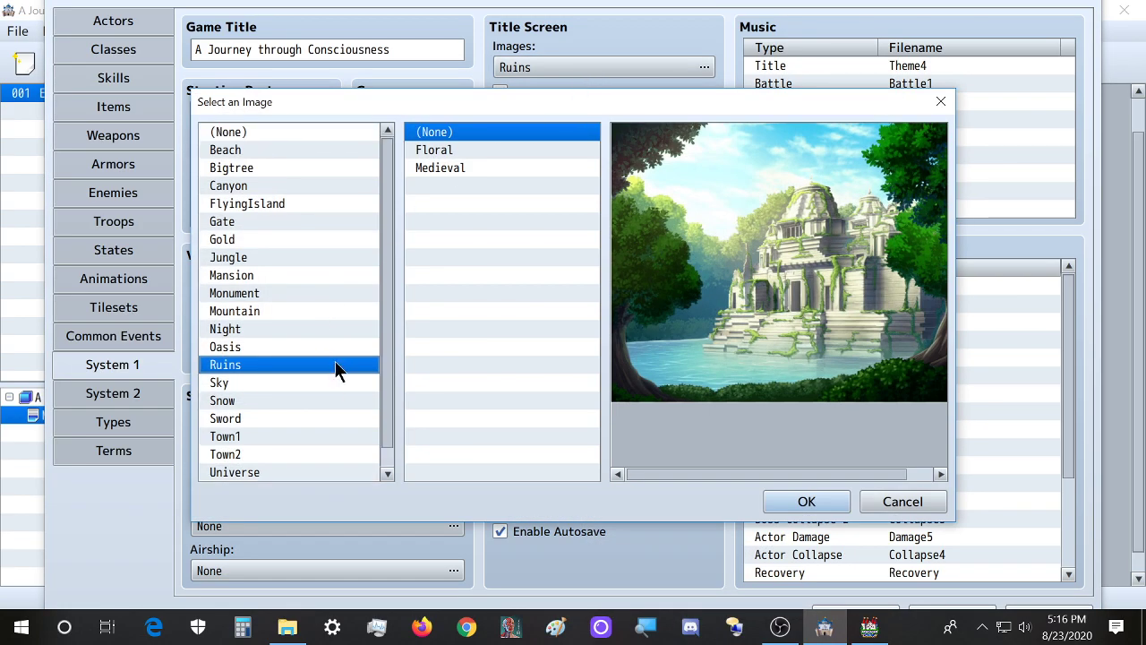
click(940, 101)
Examine the System 2, Types and Terms settings, including the text of the Always Dash message
click(132, 394)
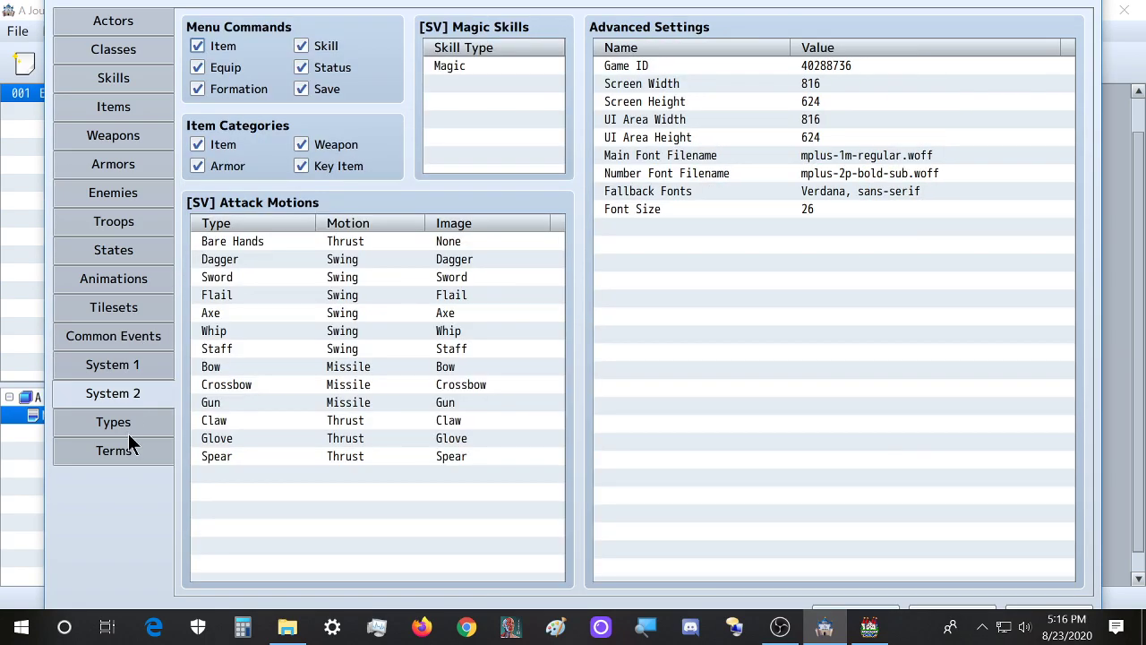
click(138, 422)
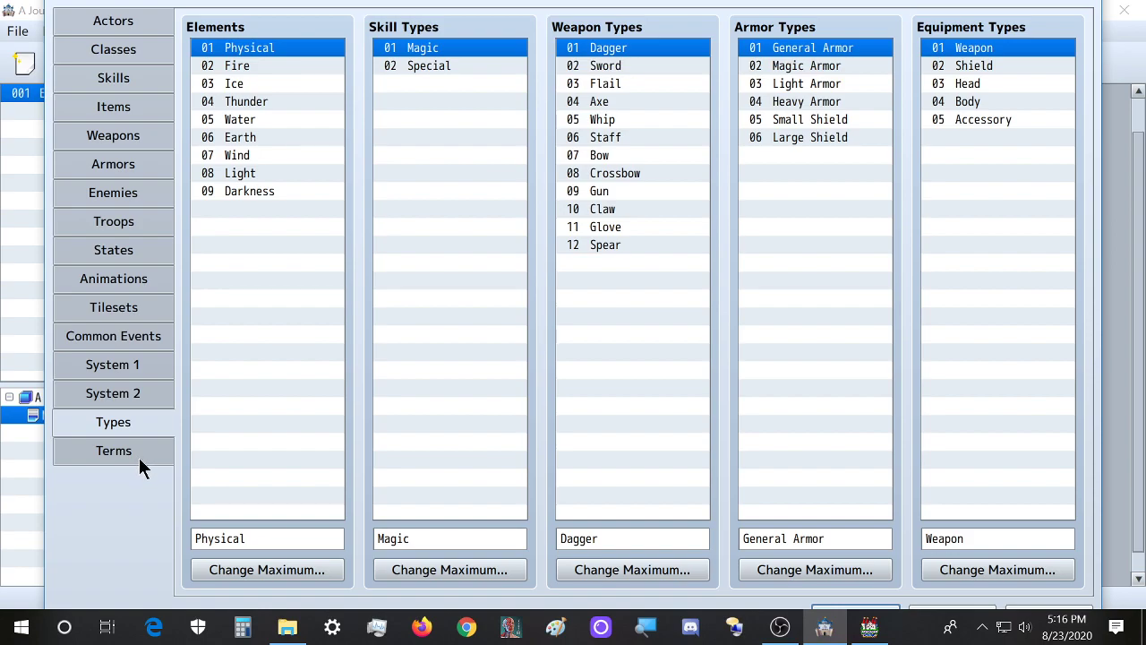
click(139, 458)
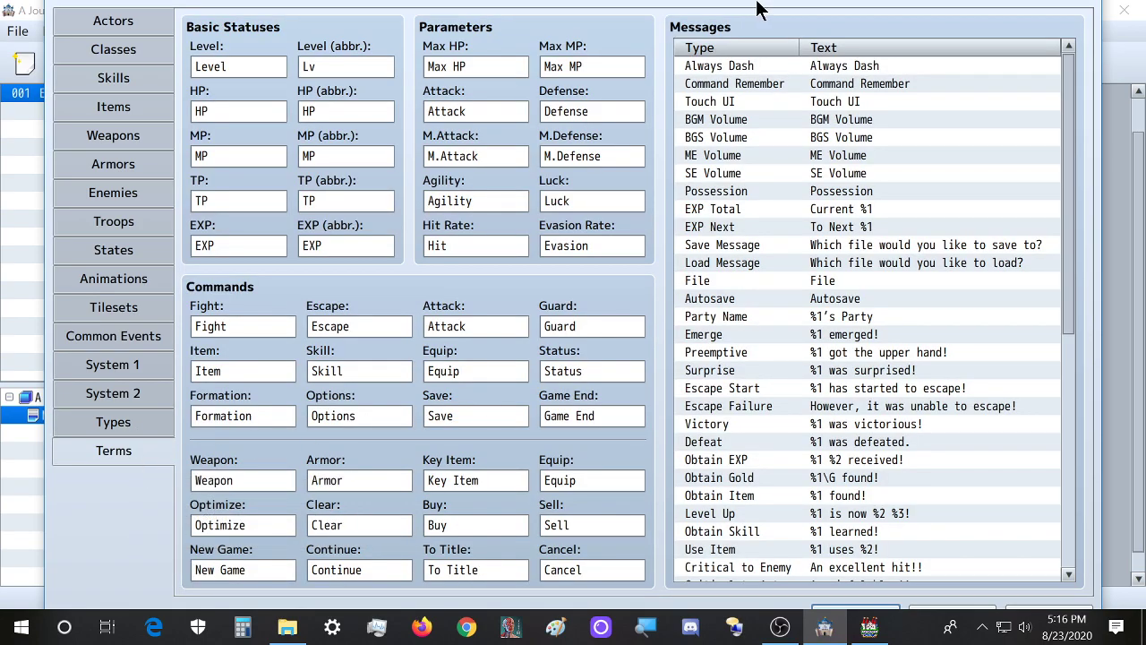
double_click(860, 69)
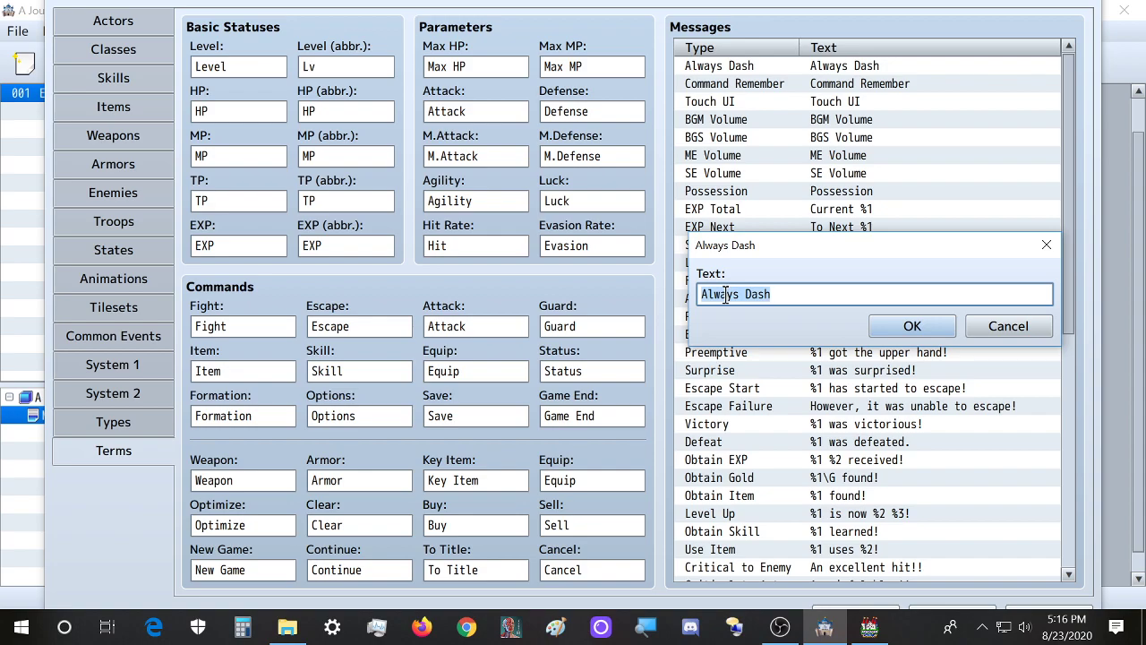
click(1017, 329)
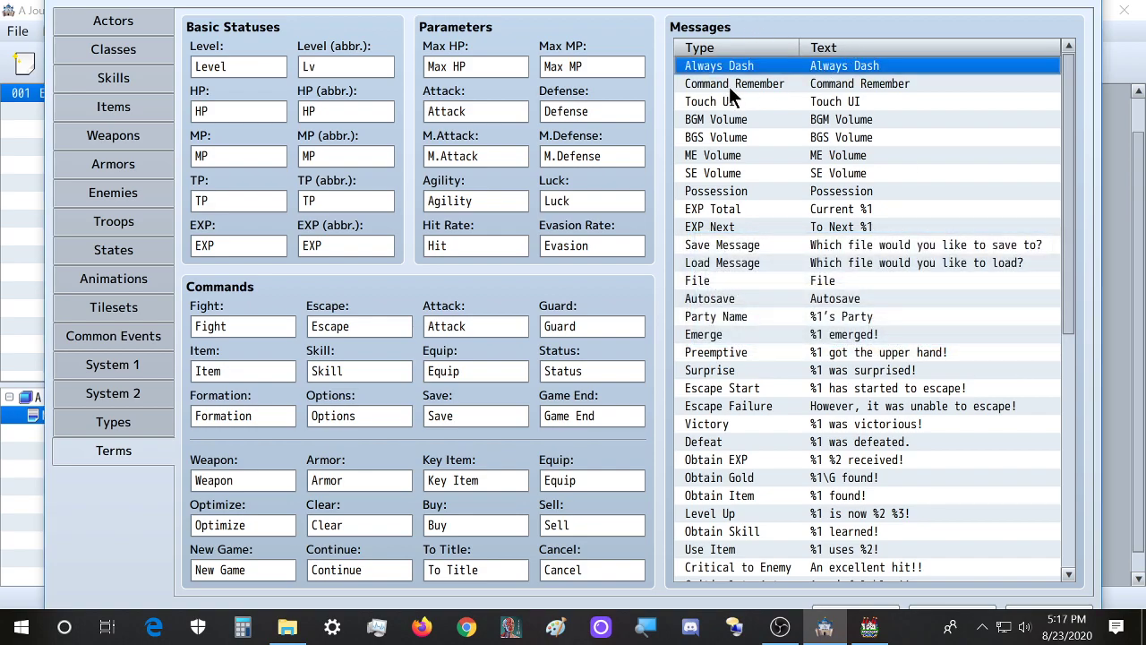
Apply the database changes and close the database
click(1029, 614)
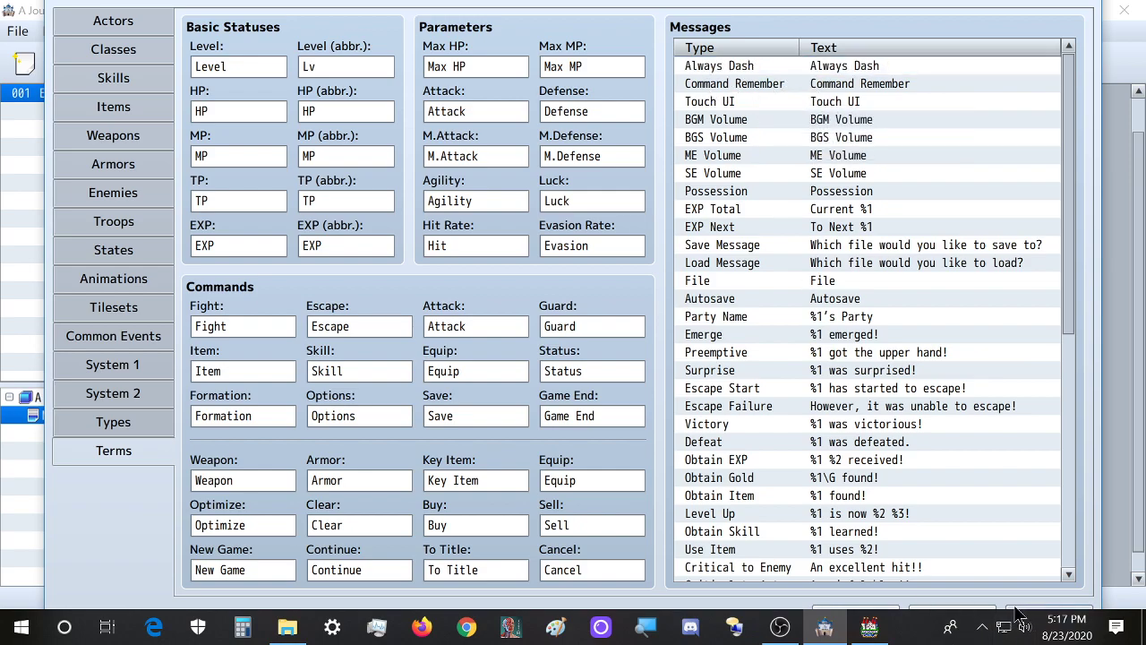
click(872, 613)
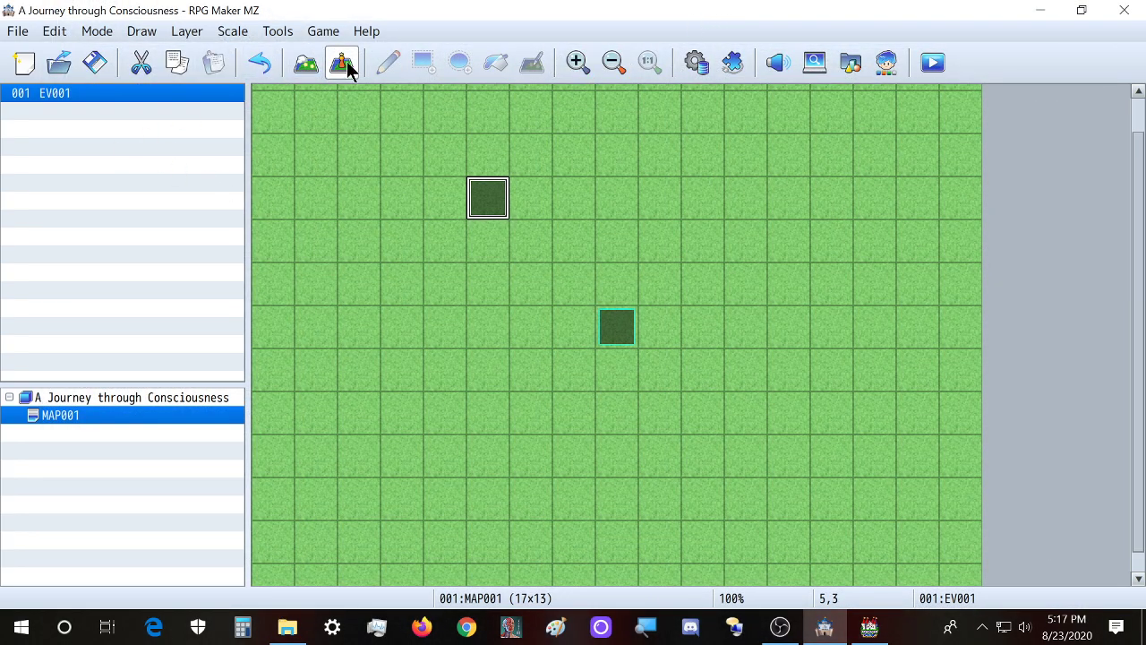
click(306, 64)
click(342, 68)
click(611, 341)
click(609, 379)
click(617, 324)
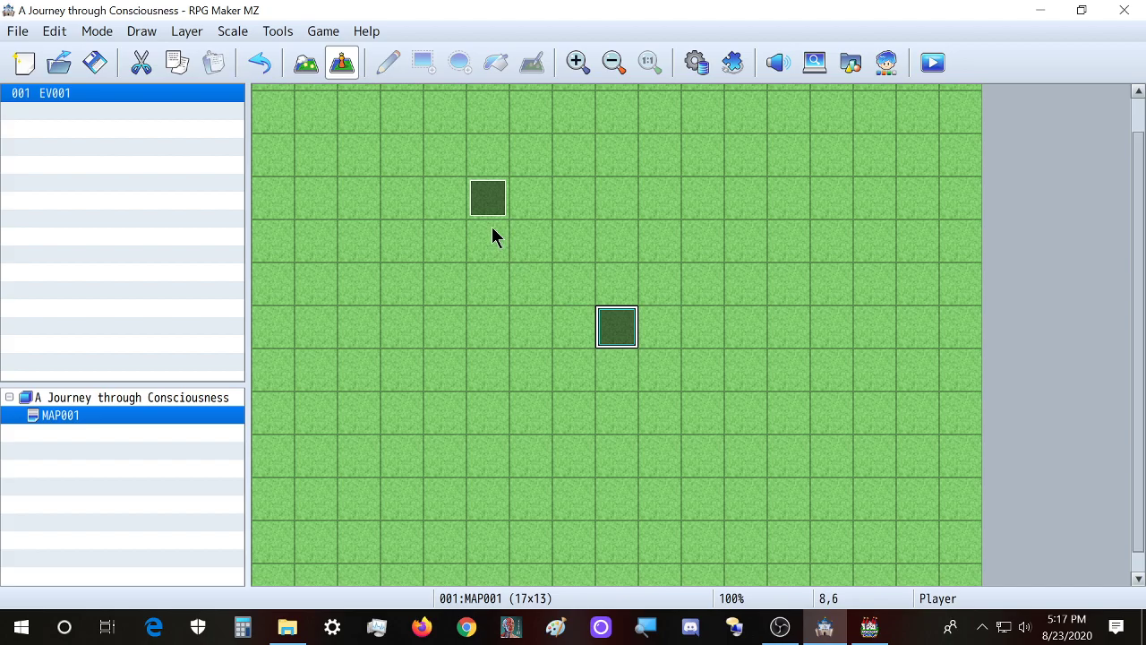
click(170, 493)
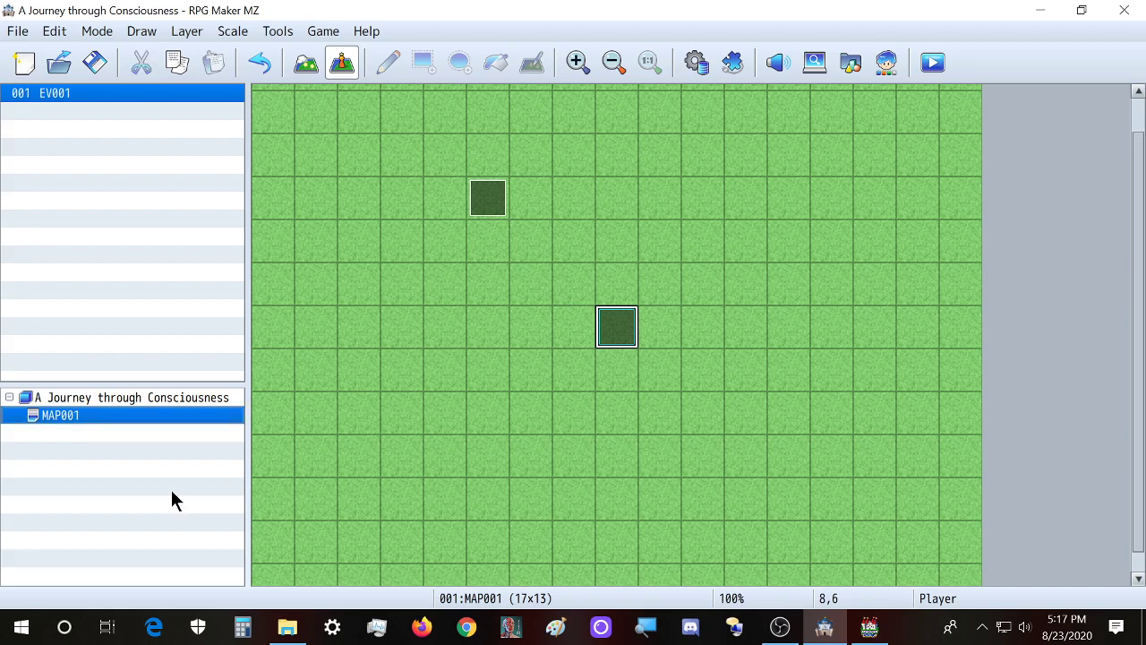
Switch to File Explorer and copy the eight folders from audio through movies in the AJourneyThroughConsciousnessDemo folder
click(823, 627)
click(288, 629)
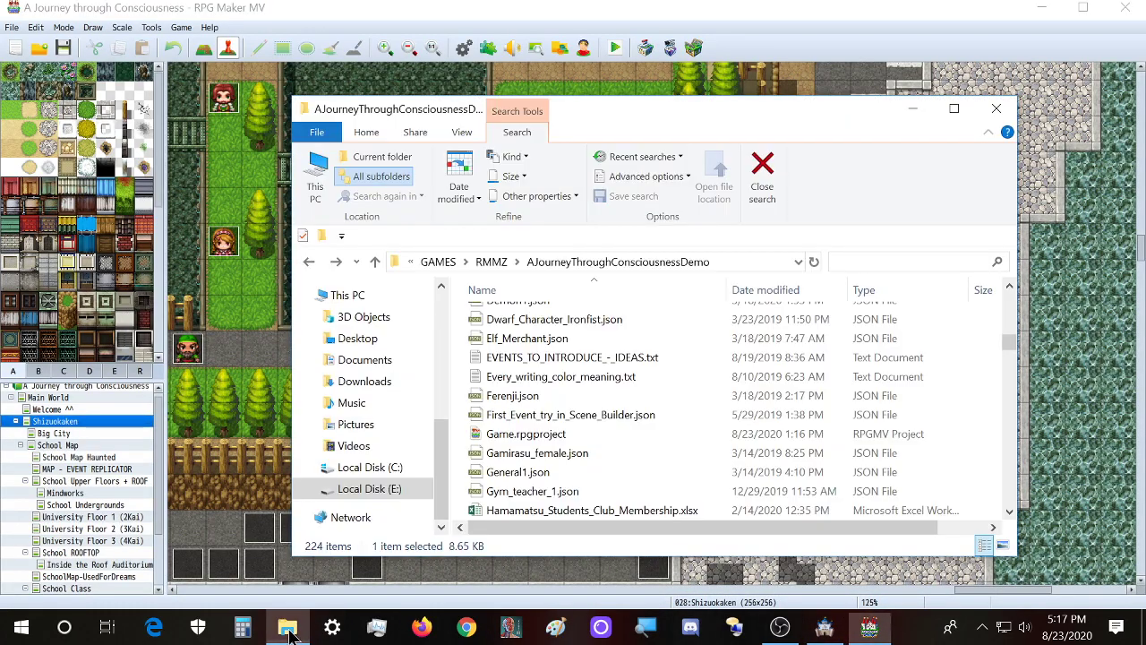
scroll(537, 446, up, 15)
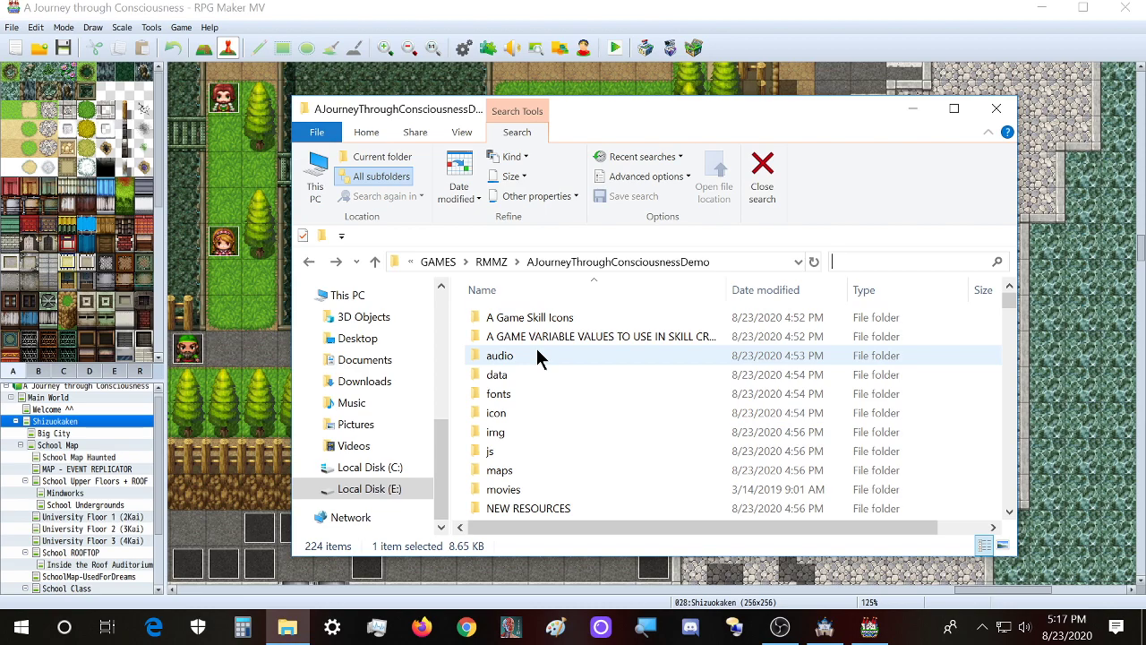
click(537, 349)
scroll(537, 421, down, 1)
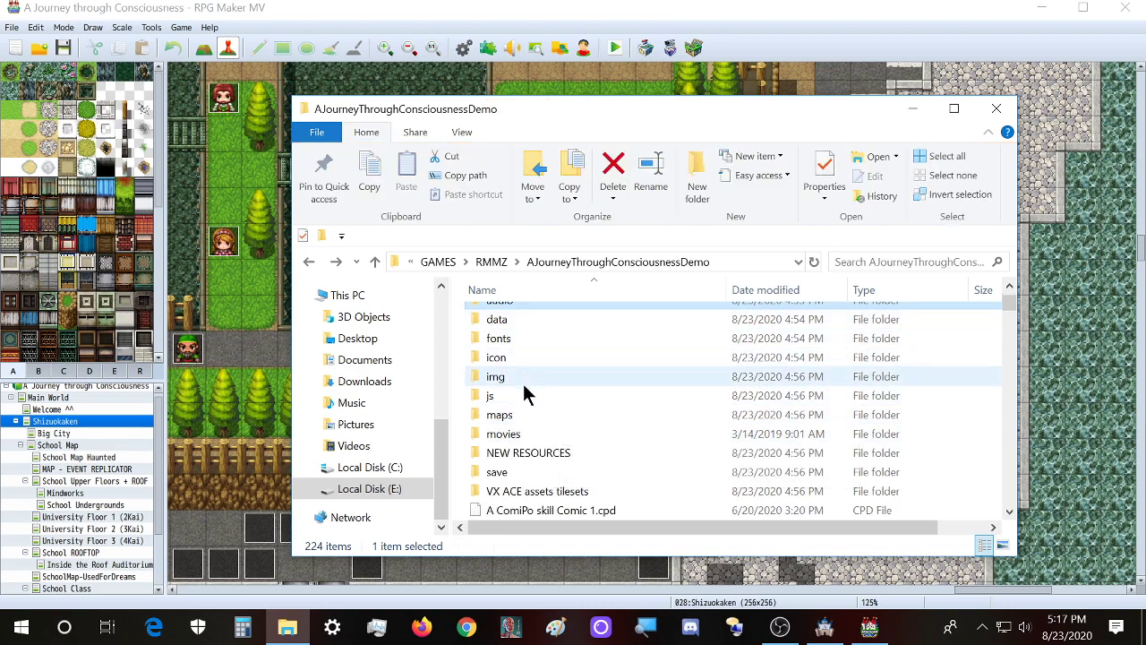
shift+click(543, 436)
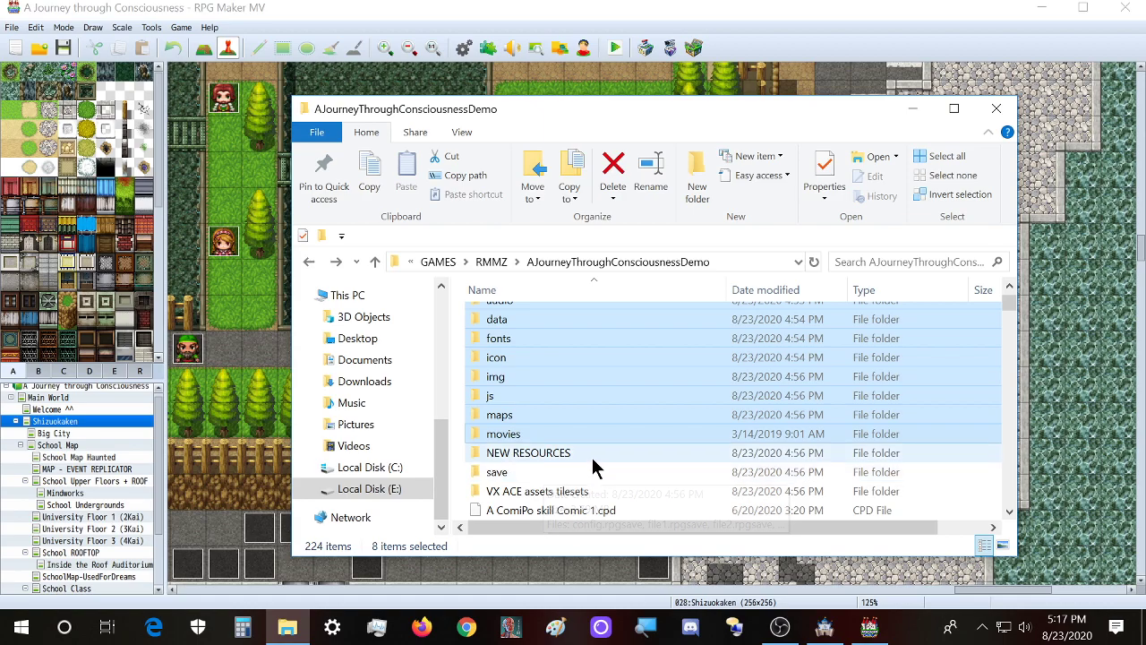
scroll(593, 463, down, 1)
scroll(609, 460, up, 2)
scroll(608, 460, down, 1)
Open the RMMZ folder in a second File Explorer window and arrange it beside the AJourneyThroughConsciousnessDemo window
right_click(296, 629)
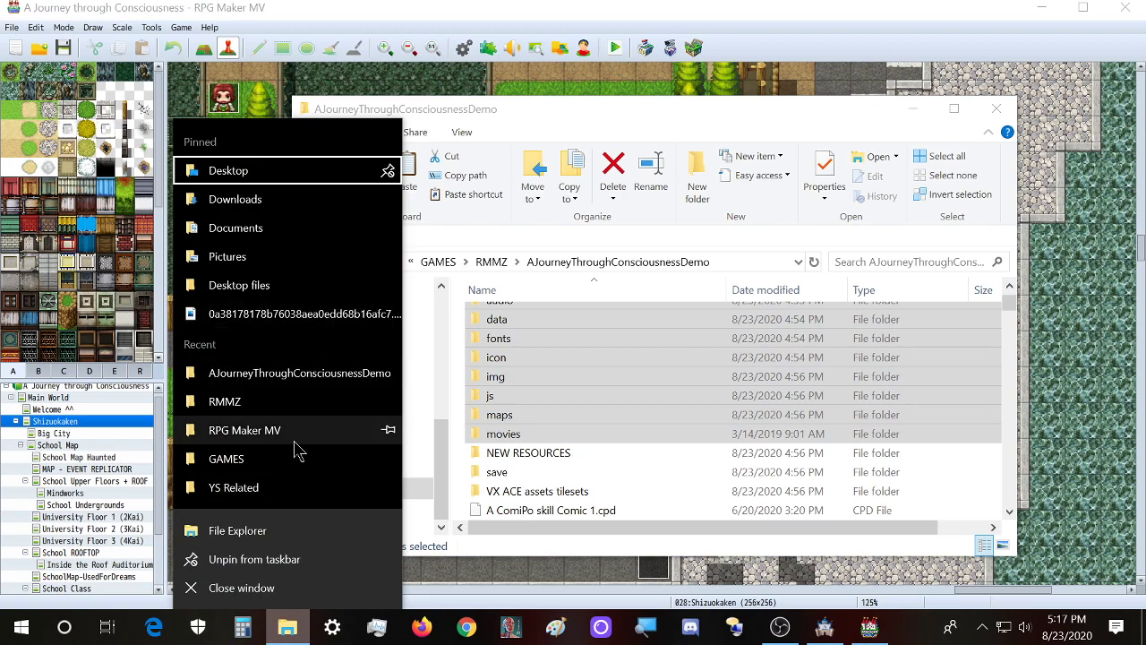
click(248, 402)
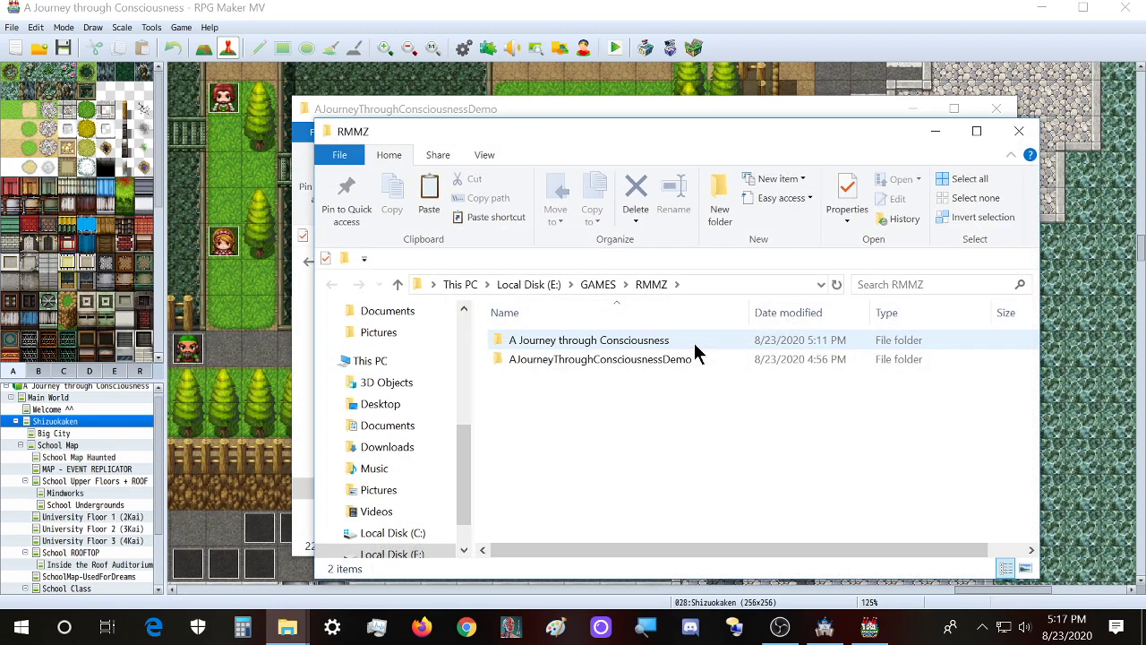
drag(759, 119, 779, 131)
drag(722, 102, 468, 112)
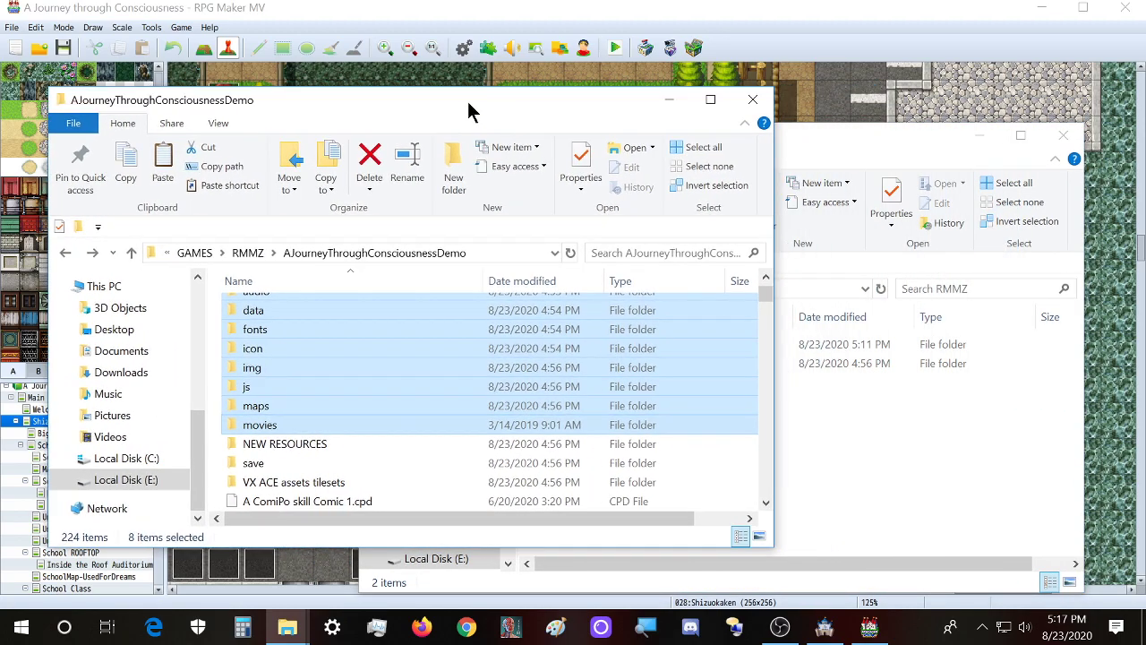
click(882, 134)
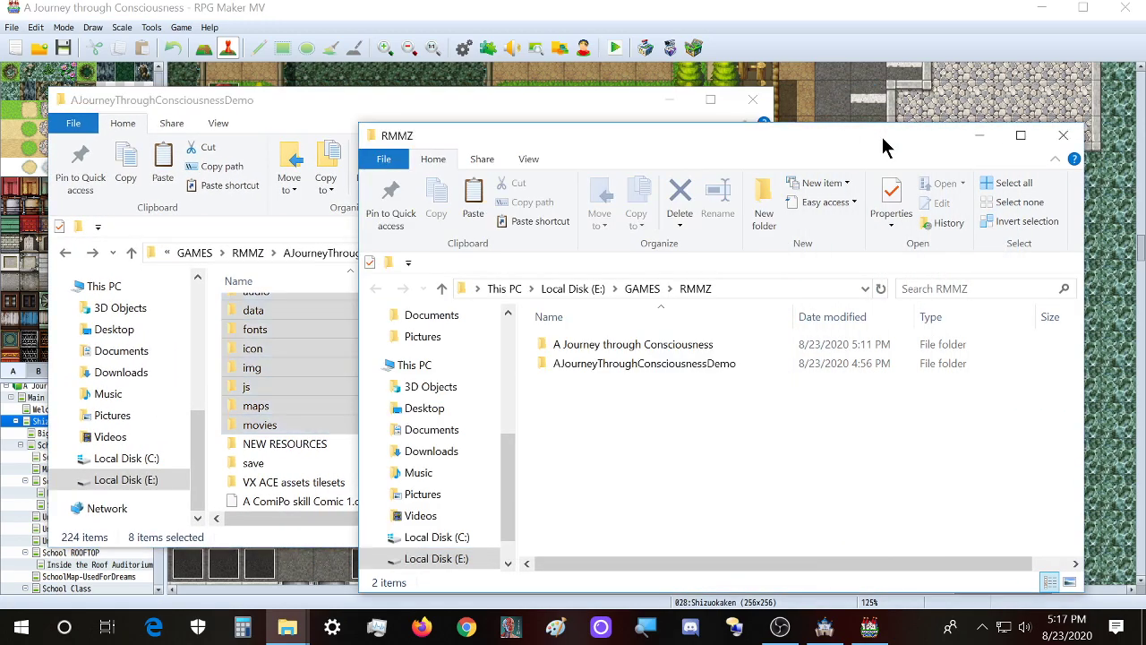
Paste the copied folders into the A Journey through Consciousness project folder, then return to RPG Maker MV
double_click(632, 346)
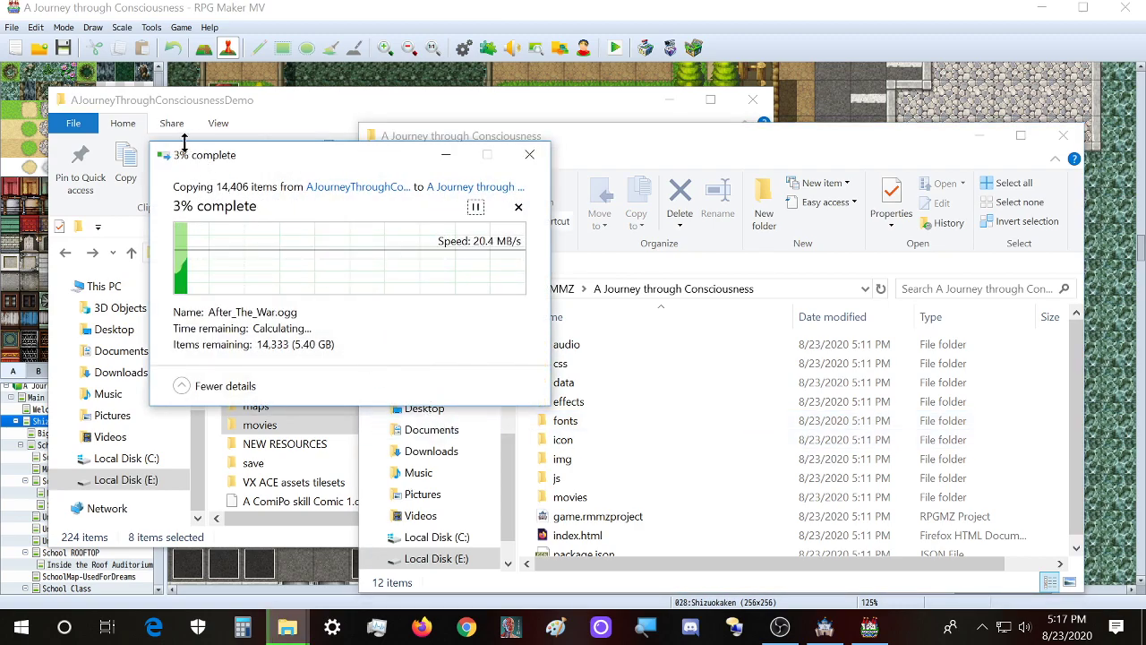
click(187, 96)
click(503, 9)
scroll(515, 322, up, 1)
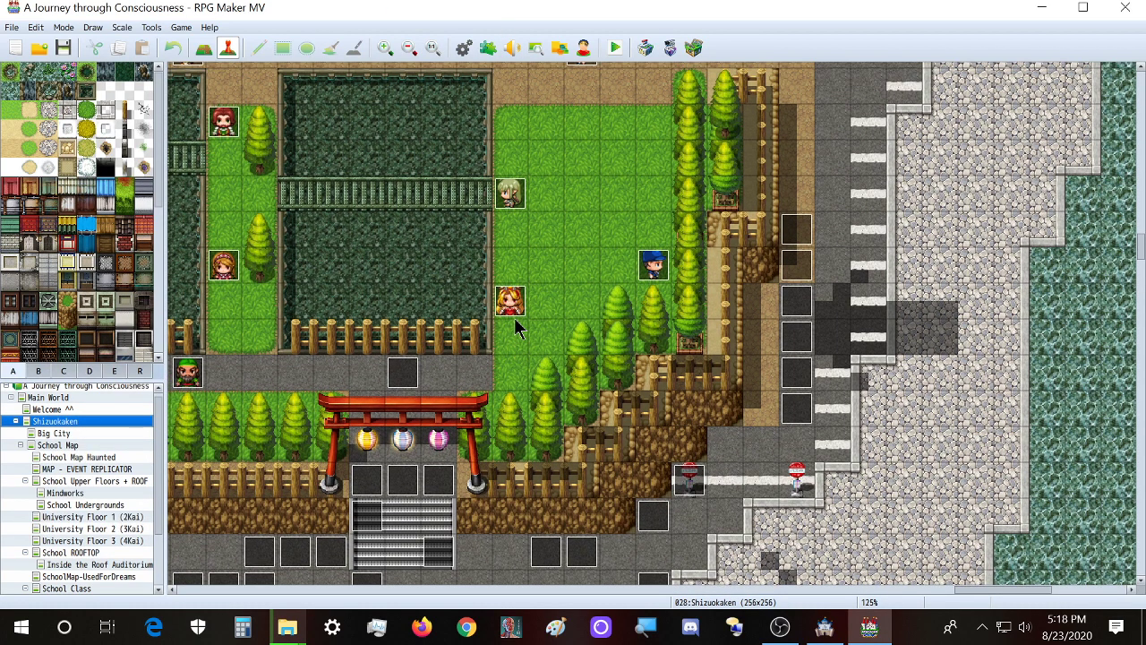
Switch to RPG Maker MZ and check the progress of the folder copy
click(824, 627)
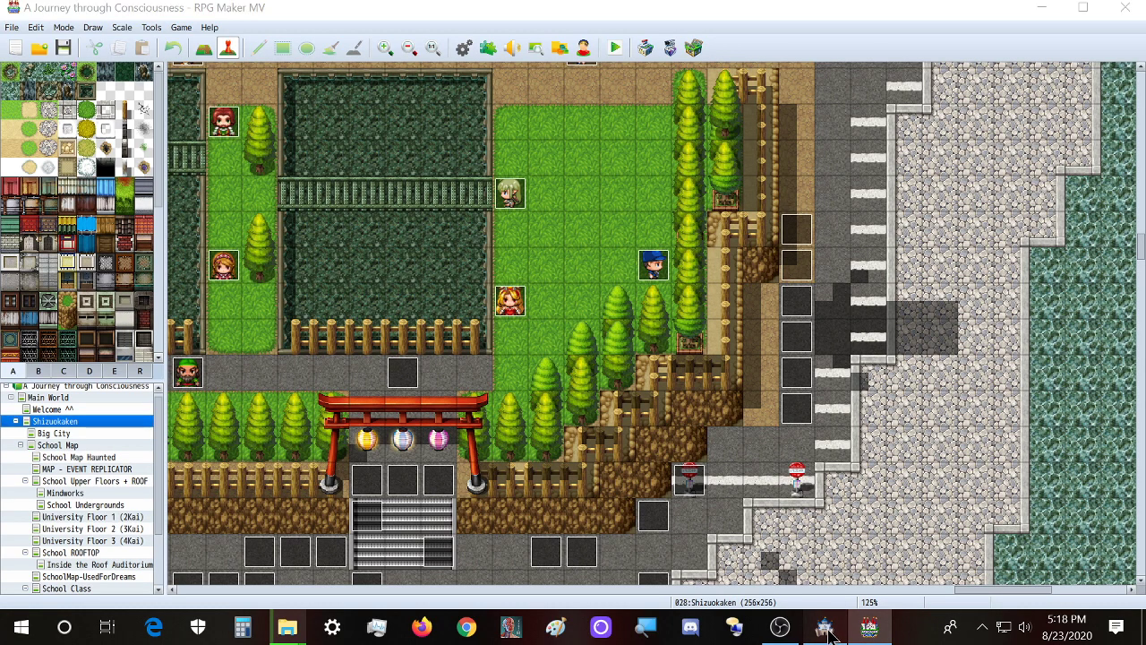
click(823, 629)
click(824, 629)
mouse_move(286, 627)
click(448, 550)
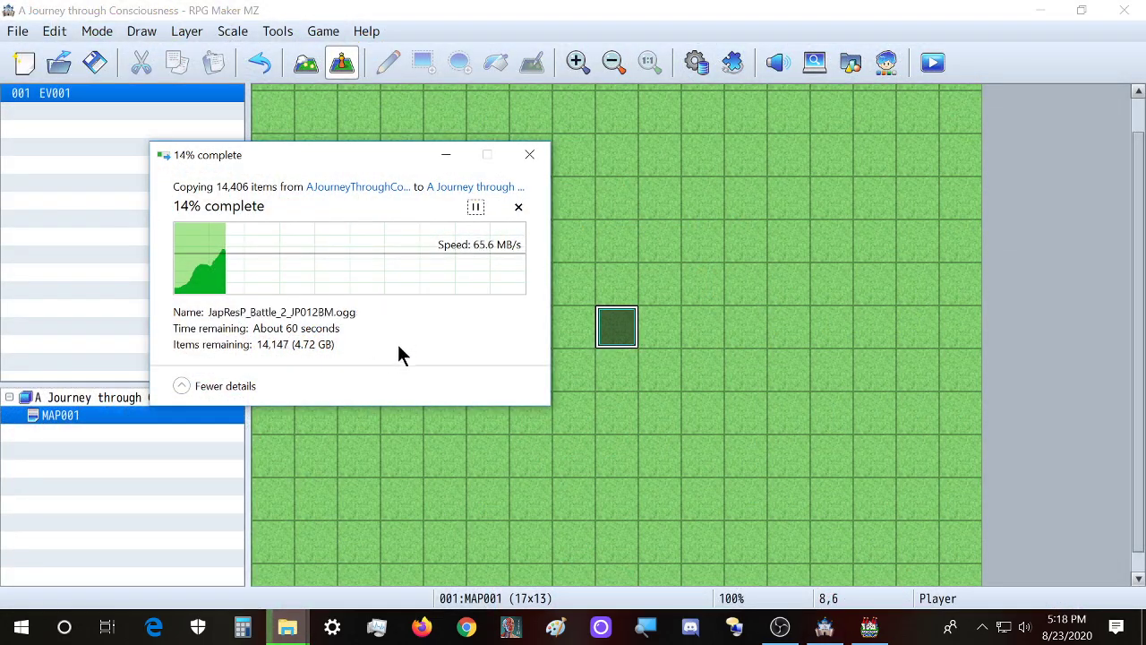
click(555, 11)
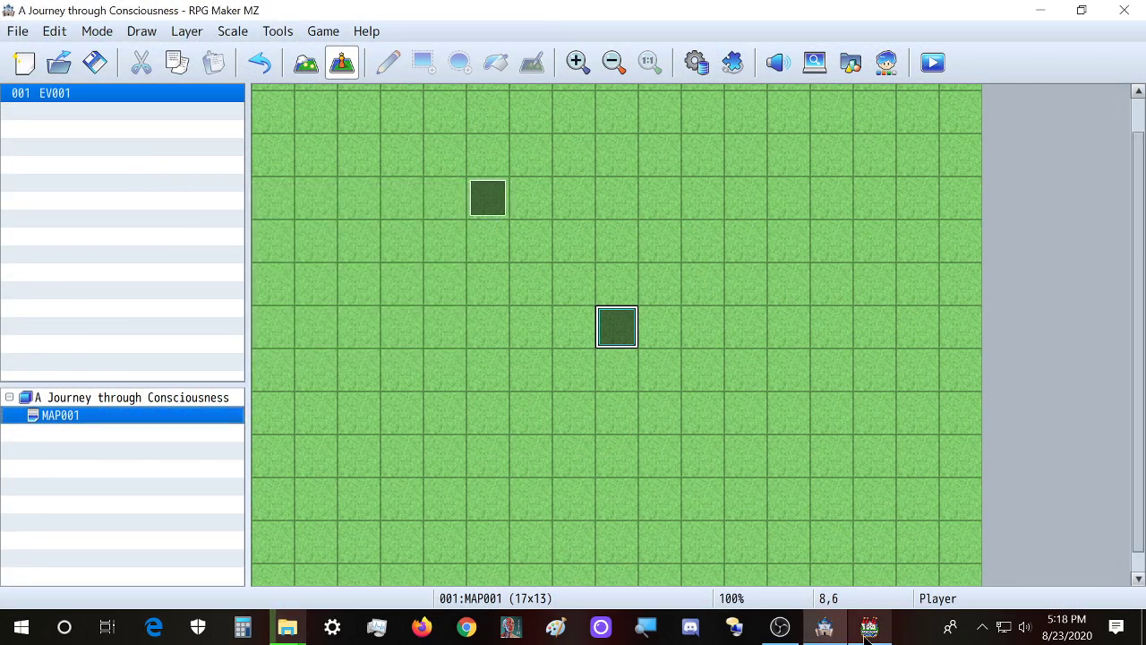
mouse_move(866, 632)
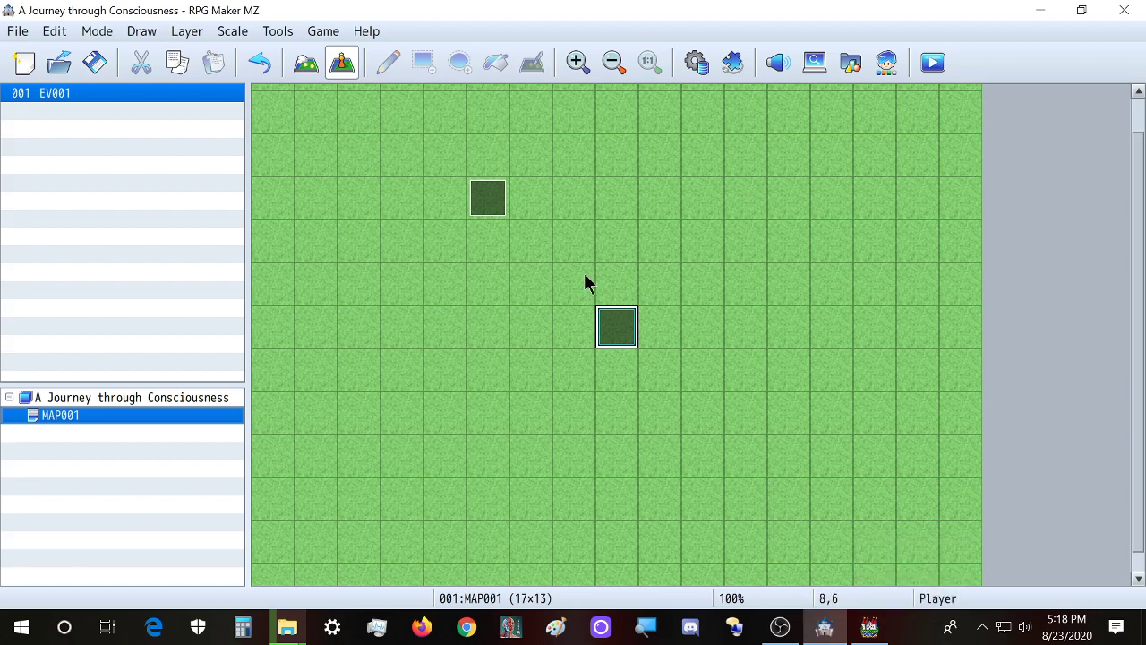
Save the changes to the MZ game and launch a playtest
click(935, 64)
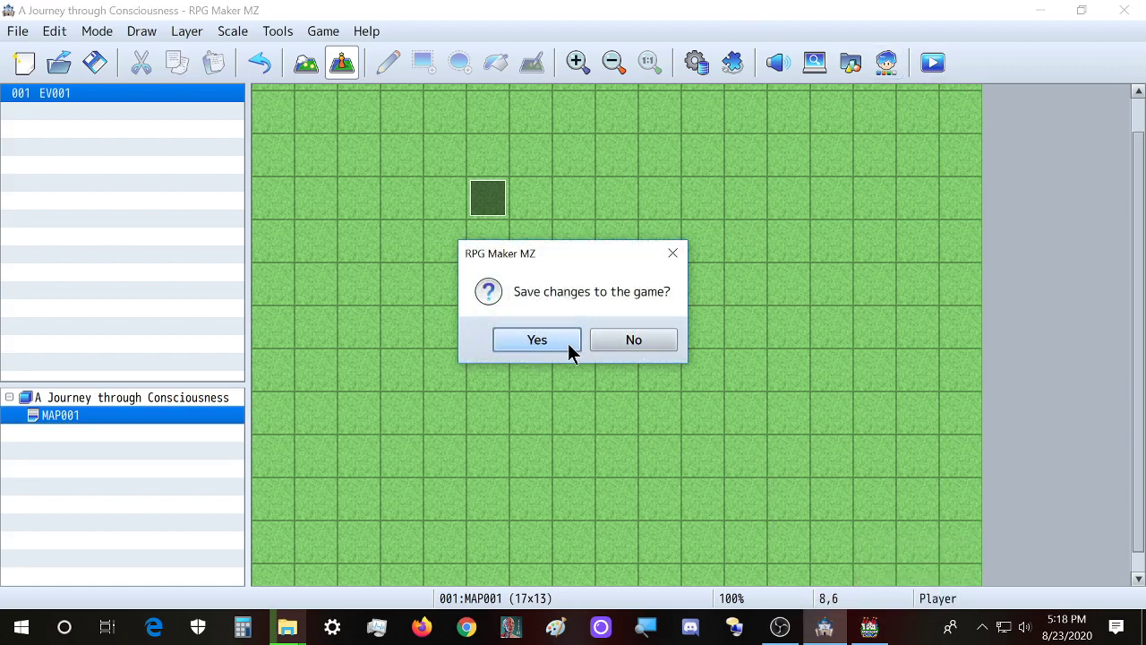
click(537, 340)
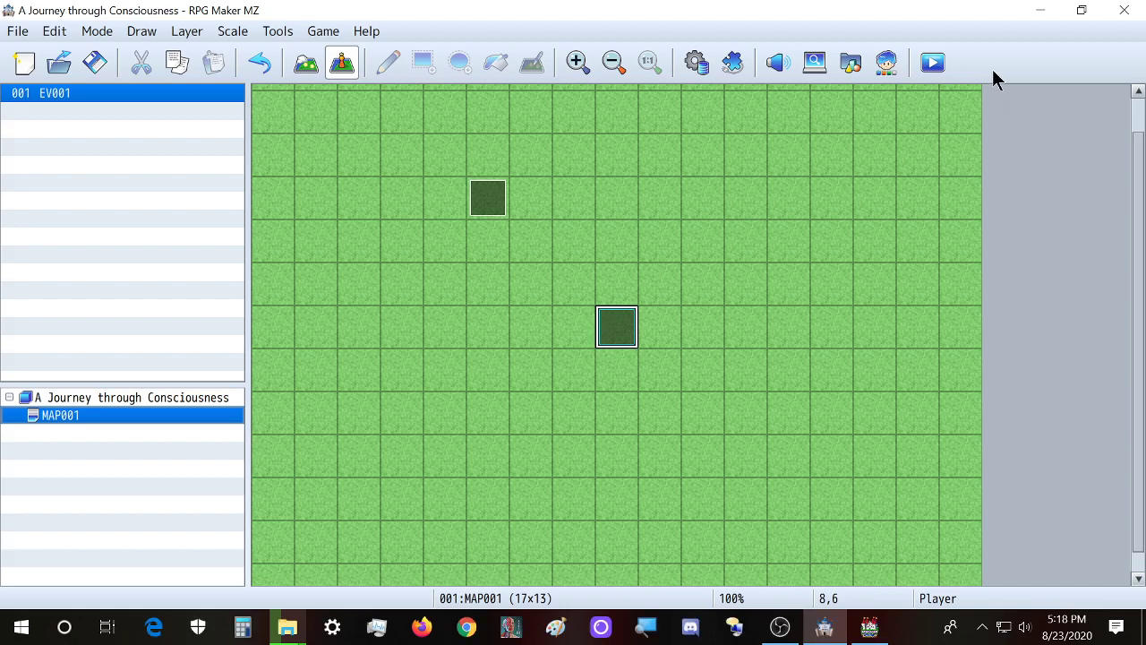
click(930, 68)
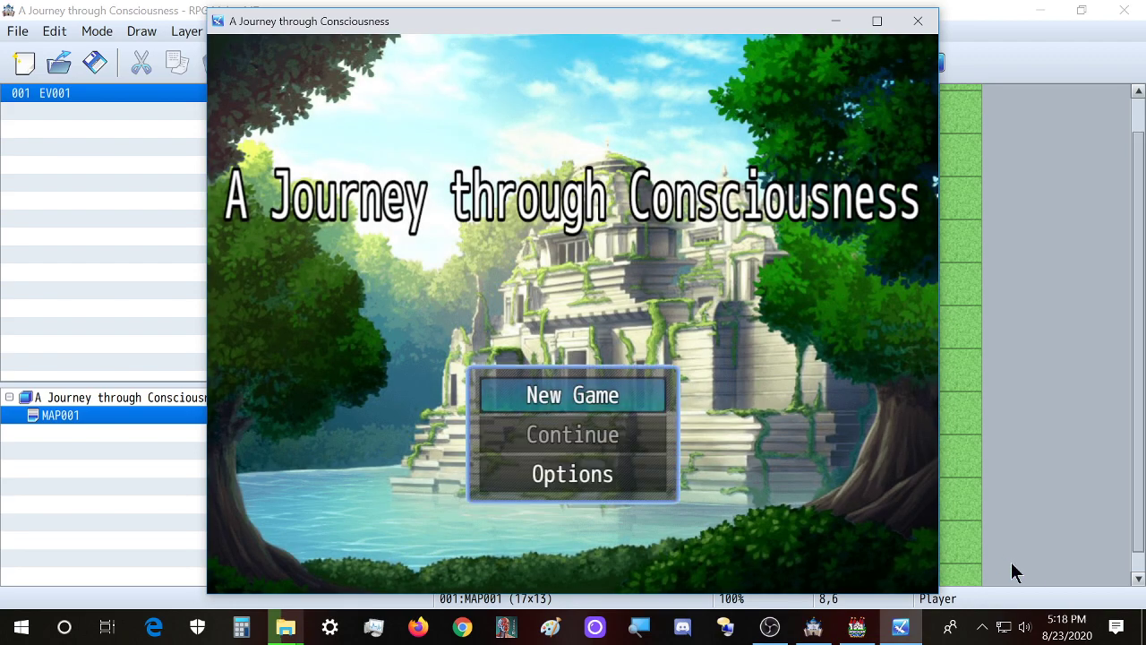
Lower the system speaker volume to 50 and return to the game's title screen
click(1022, 632)
scroll(1040, 560, down, 1)
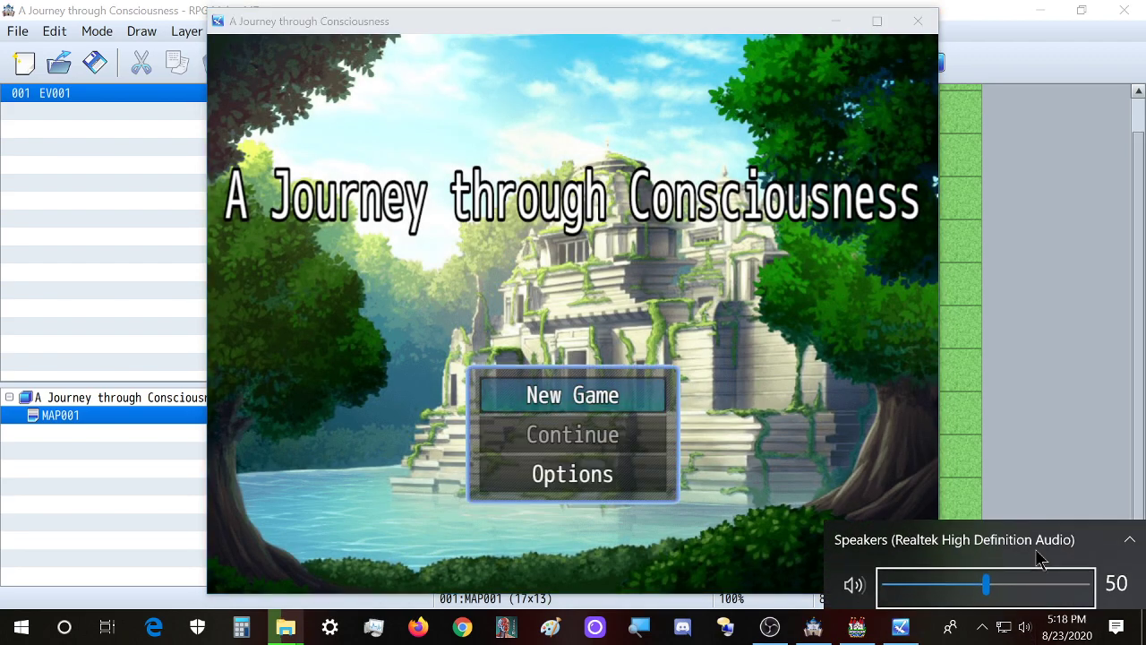
click(679, 27)
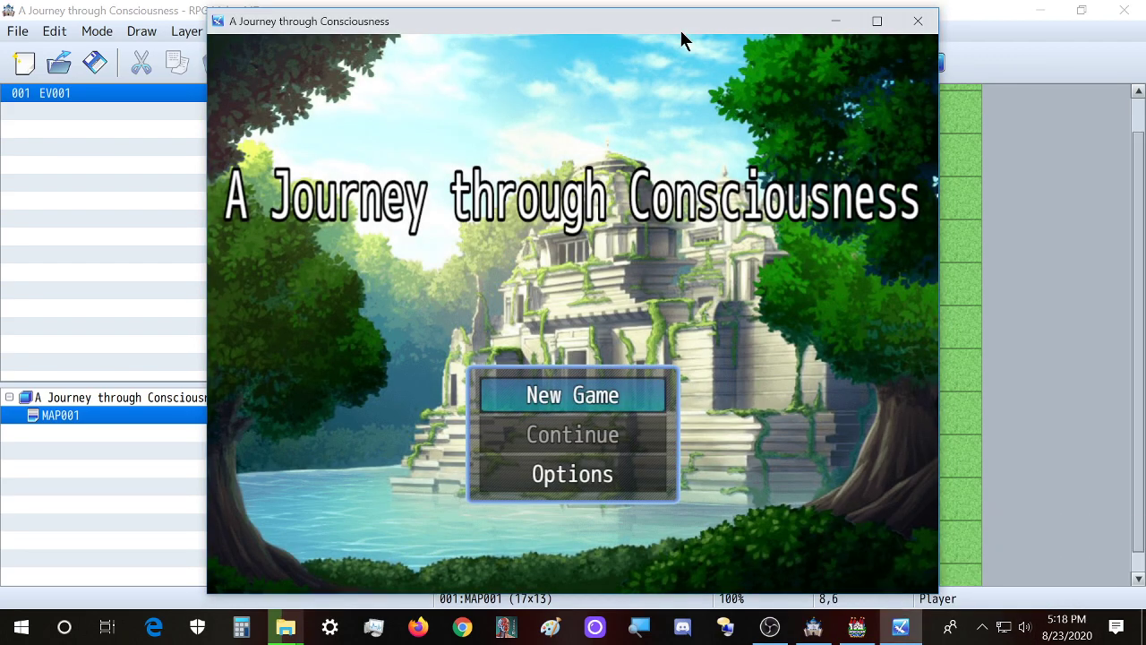
Start a new game, look through the in-game main menu including Formation, and return to the map
click(622, 401)
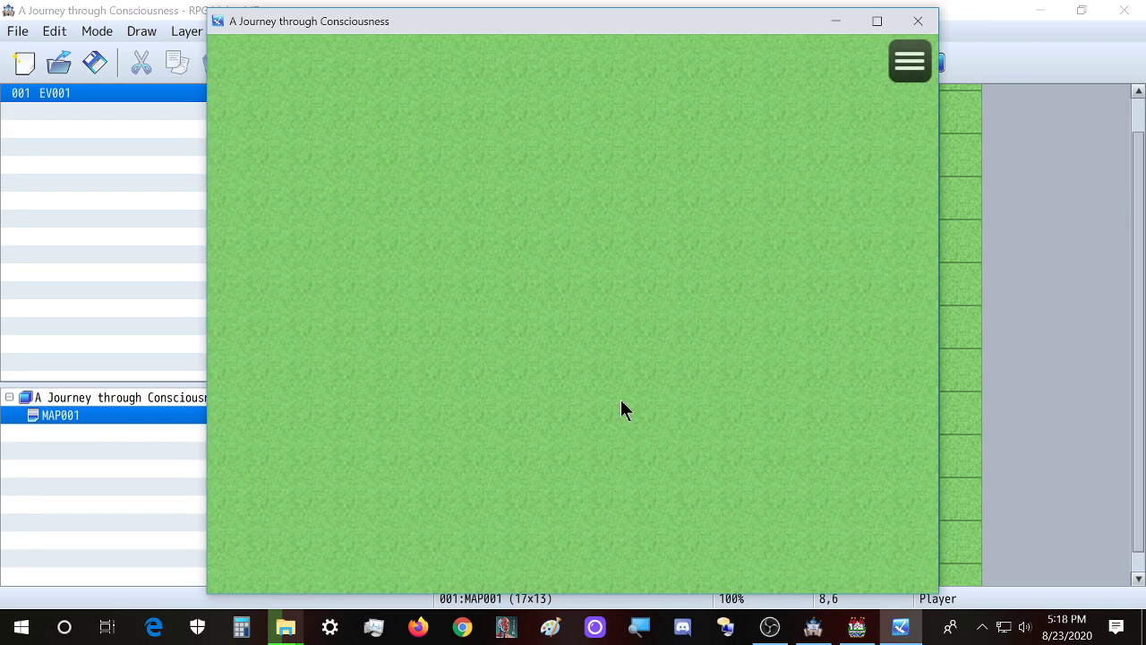
click(910, 67)
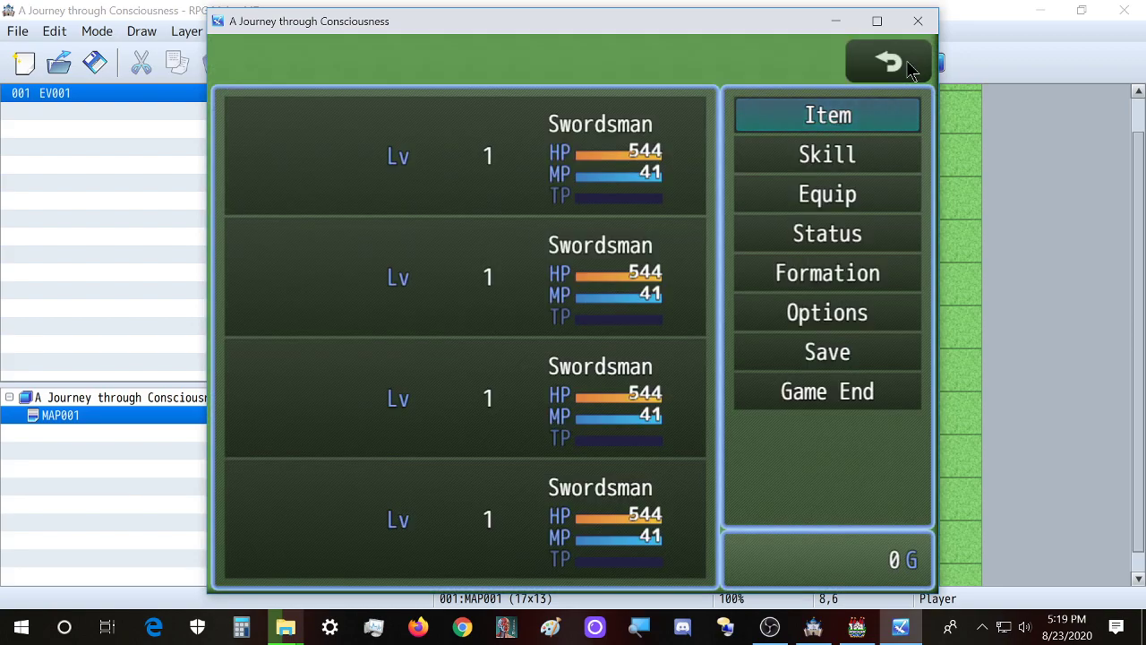
click(807, 272)
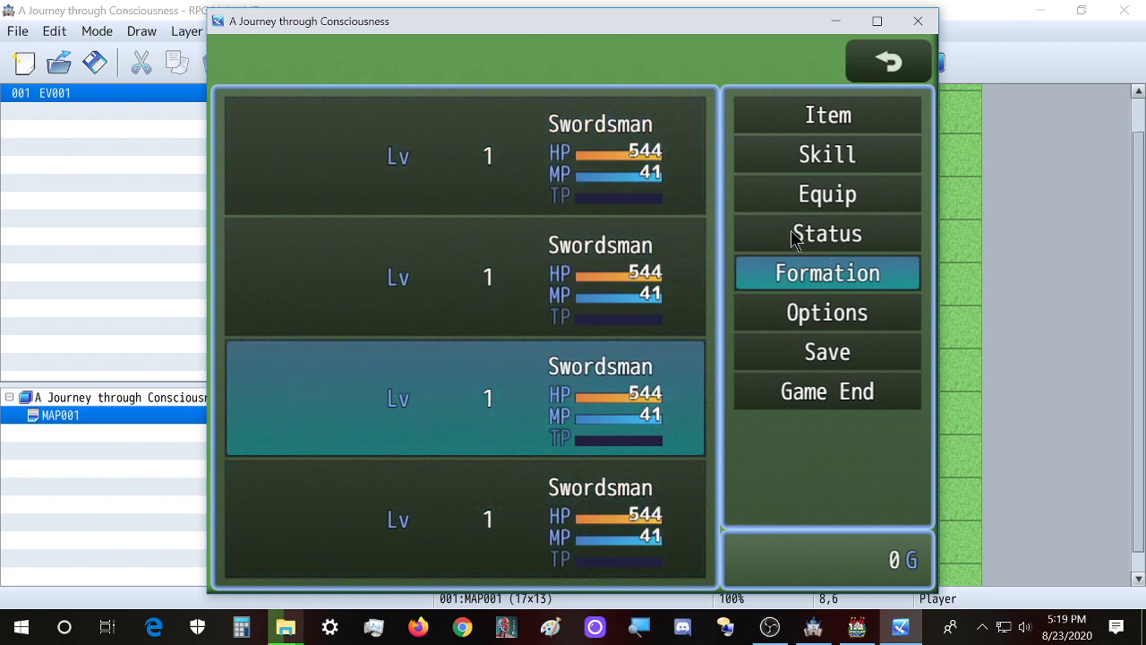
right_click(813, 223)
click(808, 231)
right_click(791, 254)
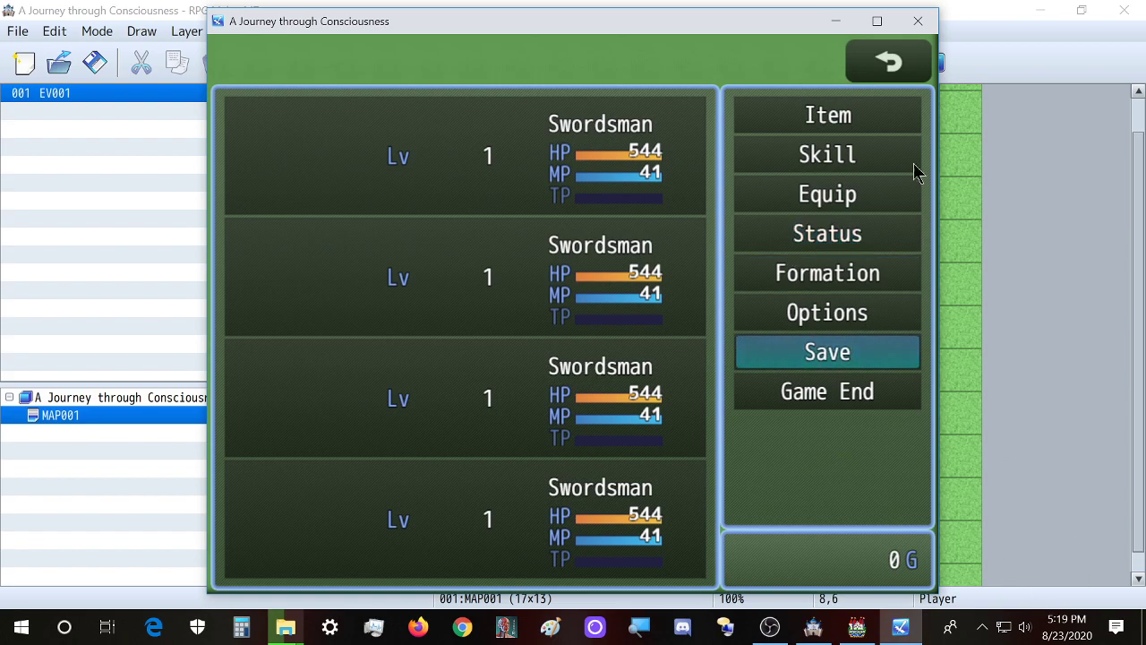
click(886, 65)
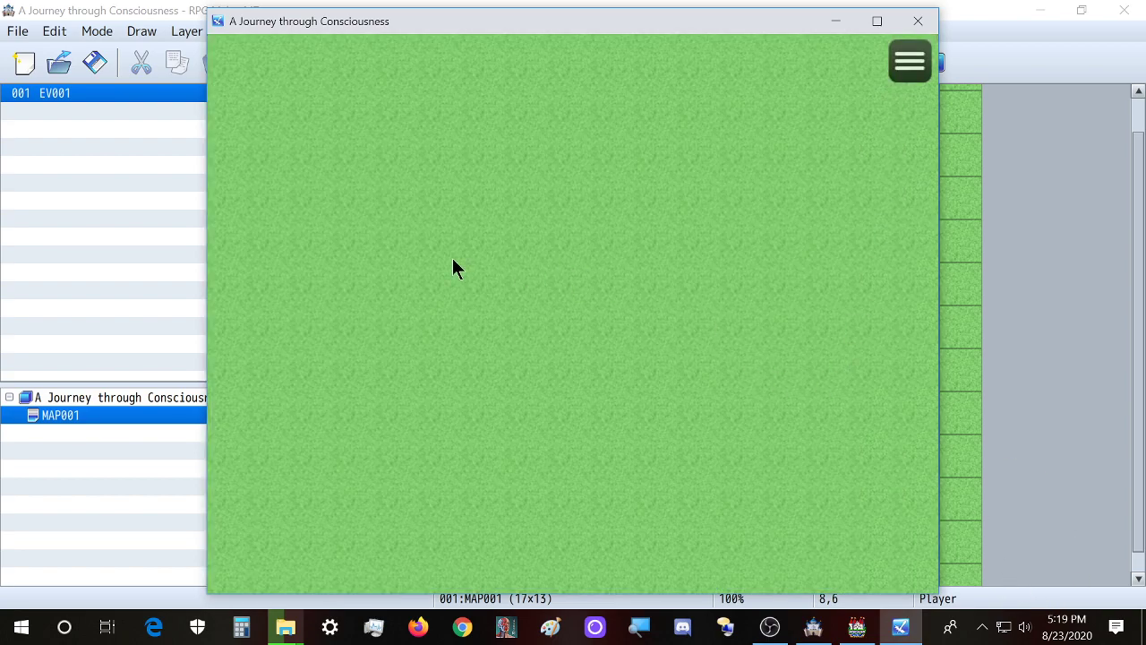
Open the game's DevTools, move the window off the game view, and show the Console
key(F8)
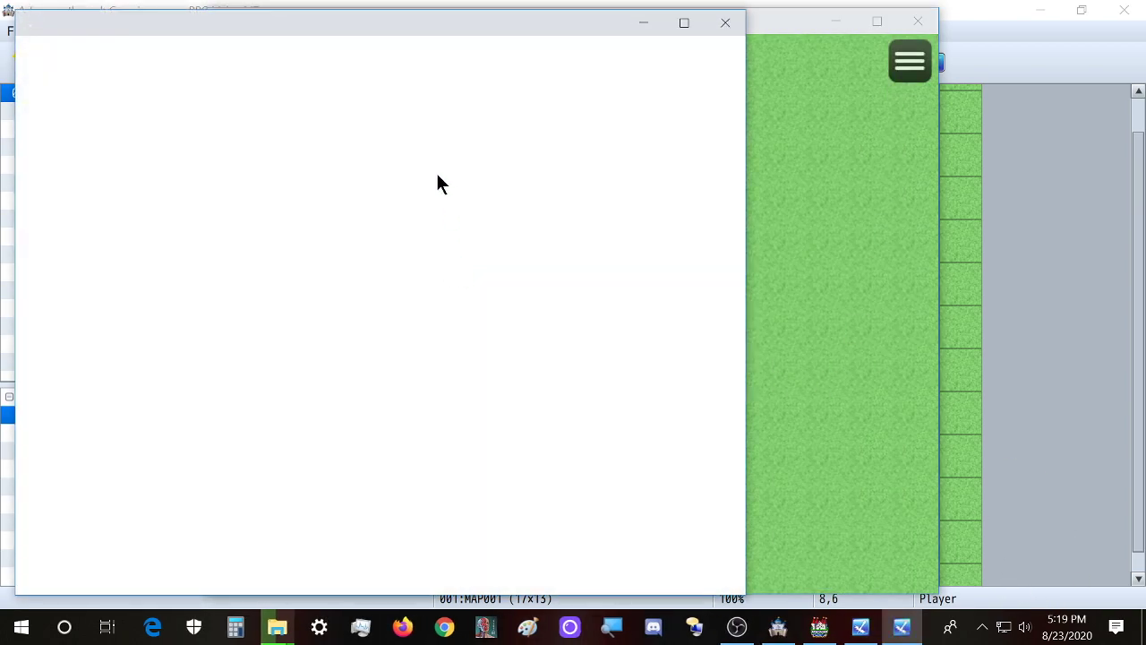
drag(389, 23, 628, 27)
drag(456, 33, 577, 40)
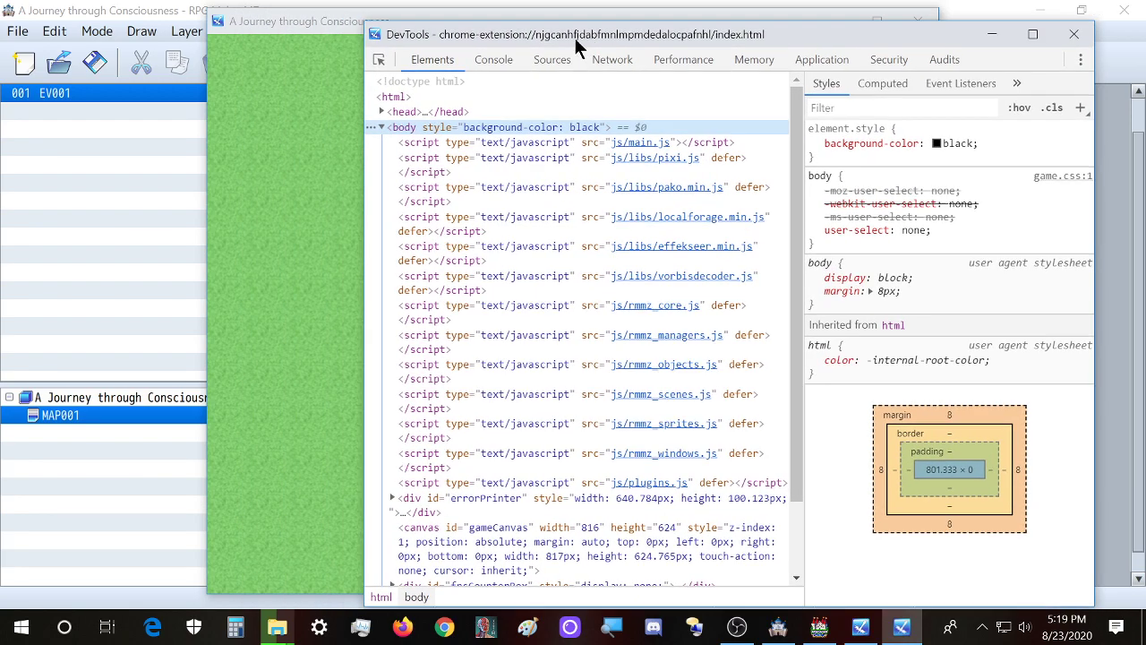
click(493, 59)
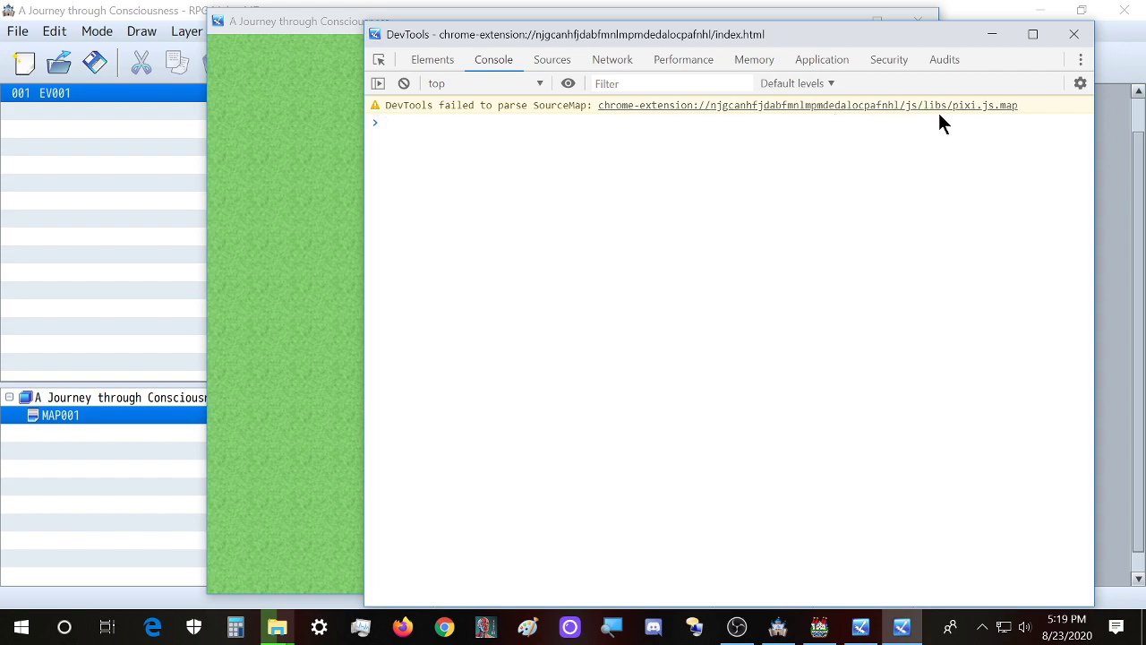
Open the in-game debug screen, look through the switch ranges to past 2000, and return to the map
click(314, 39)
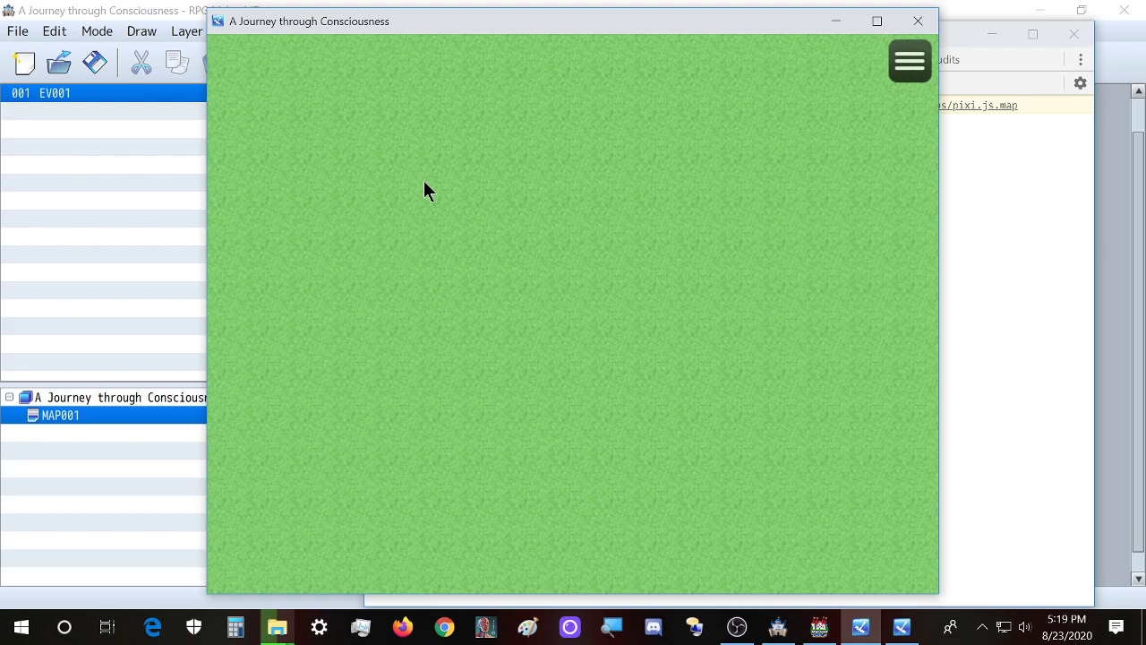
key(F9)
scroll(390, 219, down, 20)
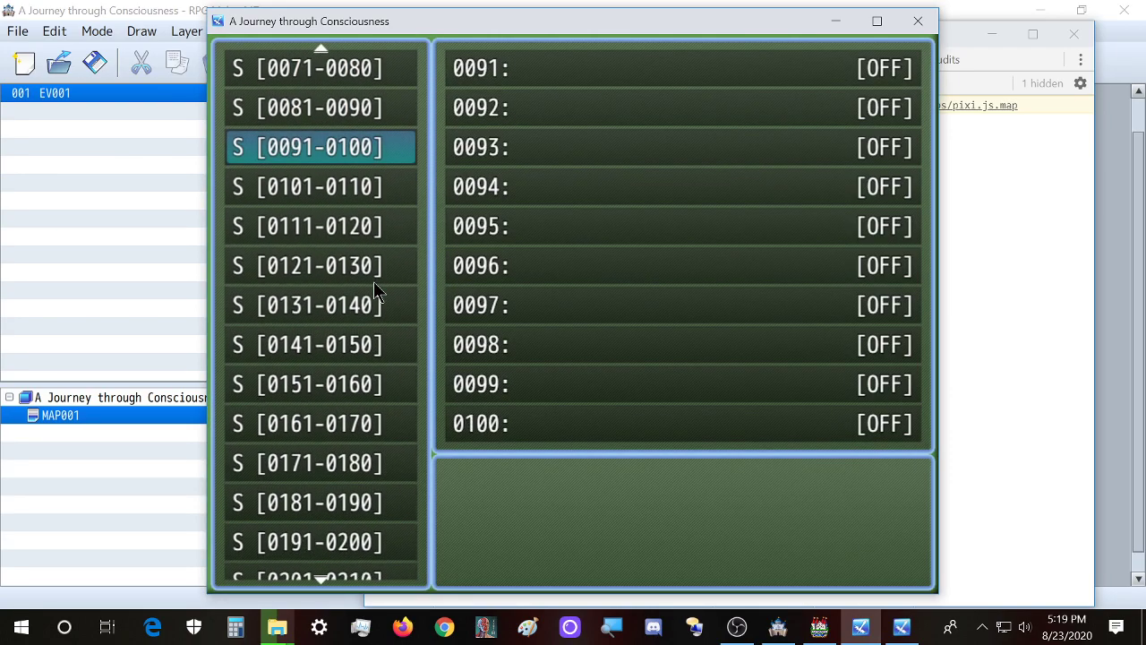
scroll(367, 354, down, 11)
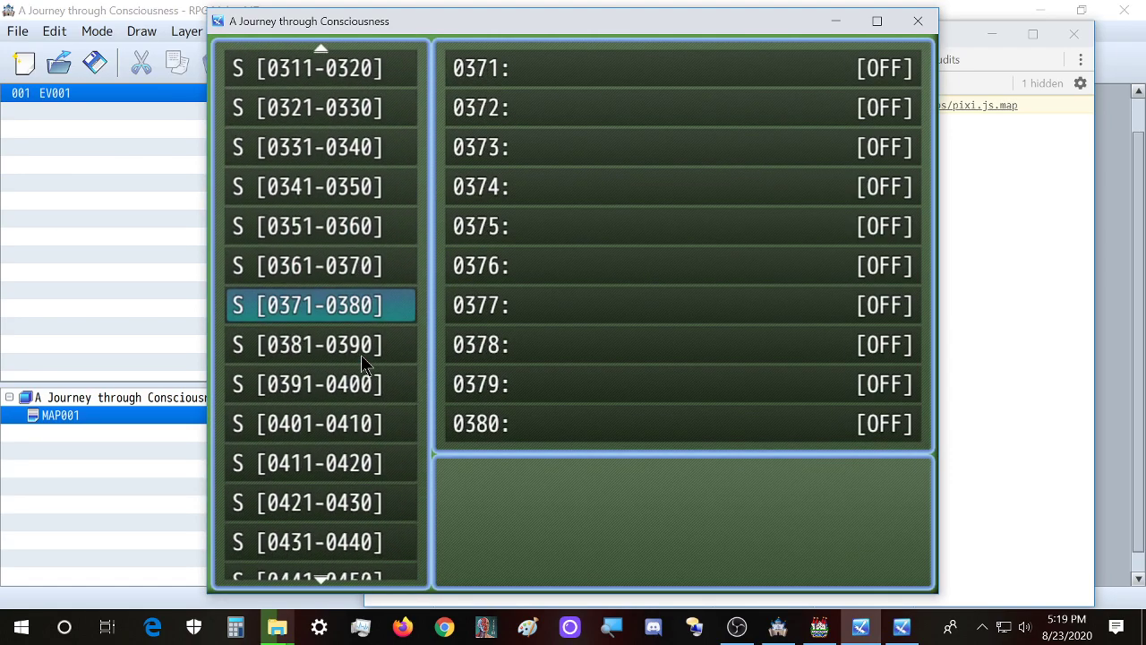
scroll(367, 353, down, 20)
scroll(360, 355, down, 20)
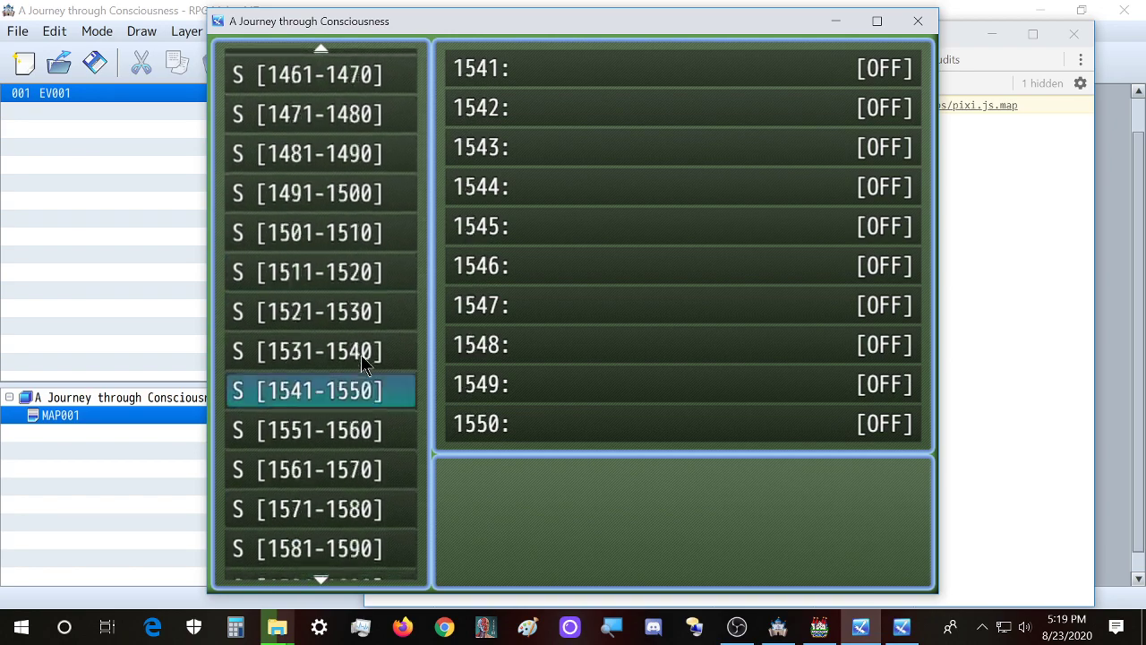
scroll(361, 354, down, 20)
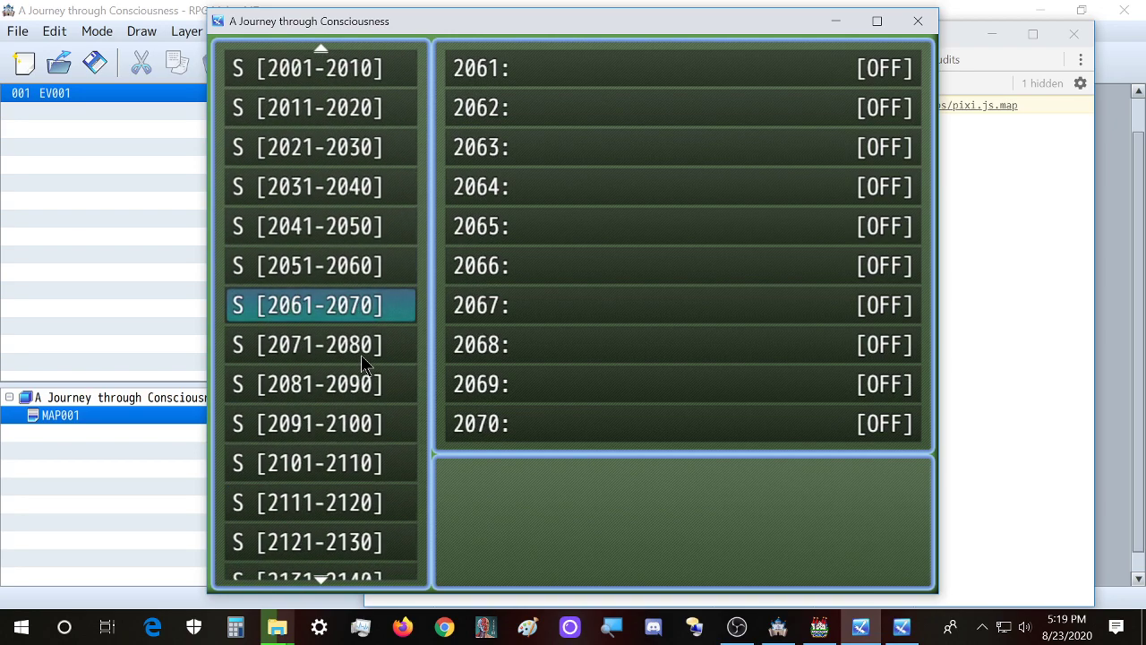
key(Escape)
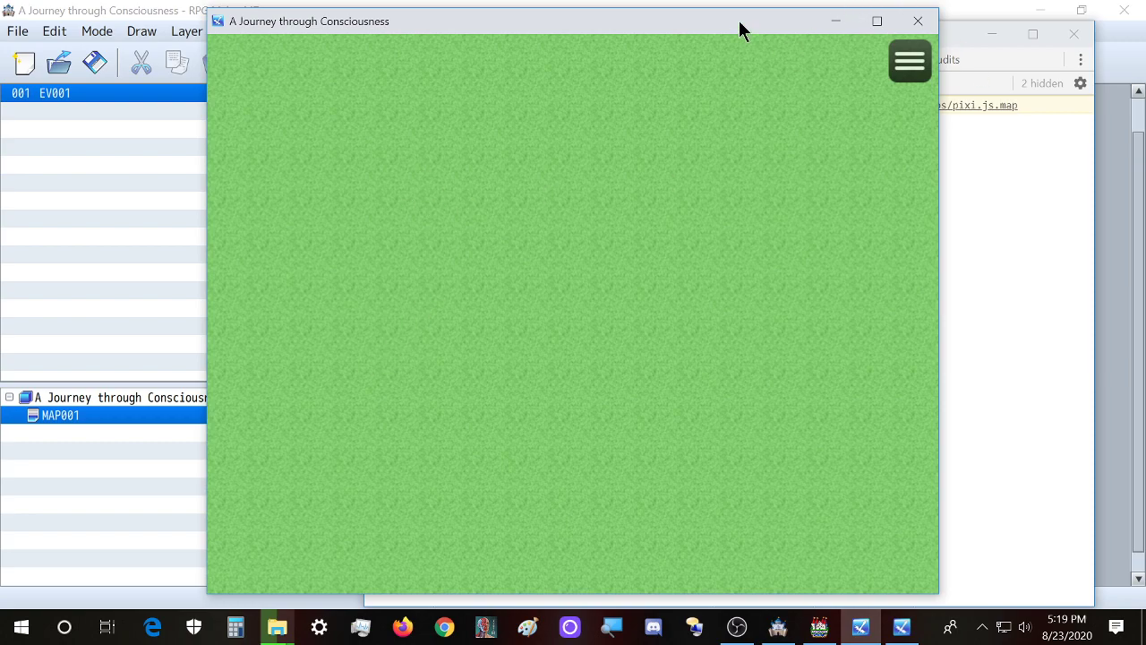
Move the game window aside and bring the DevTools console to the front
drag(740, 27, 646, 25)
click(910, 34)
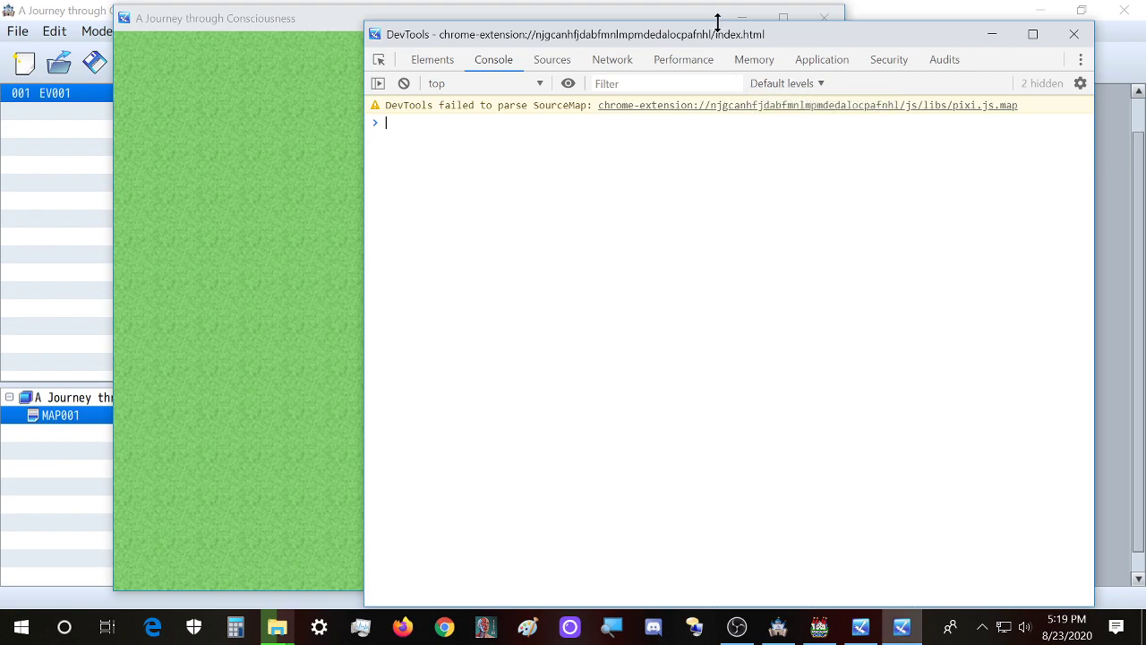
click(818, 628)
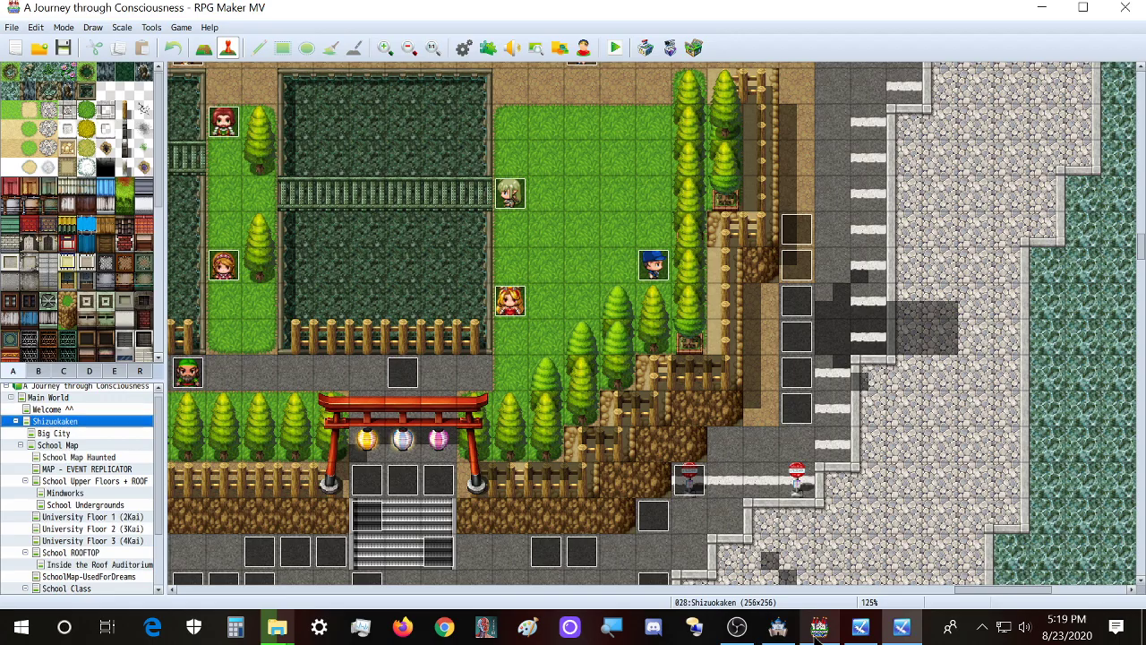
click(860, 628)
click(867, 630)
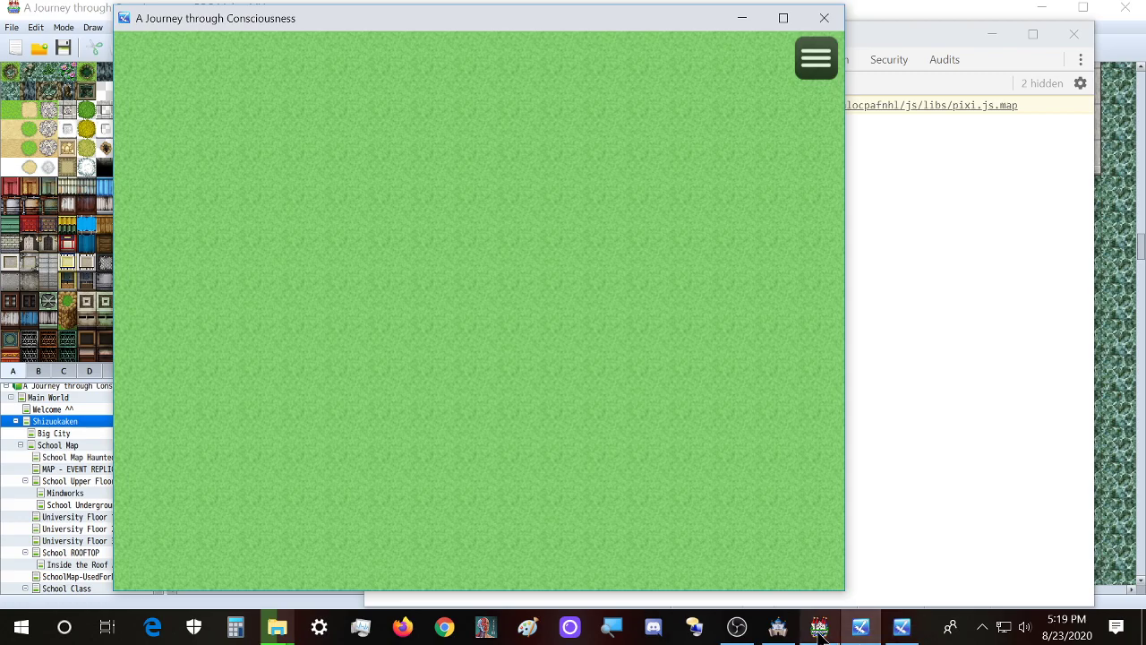
click(888, 629)
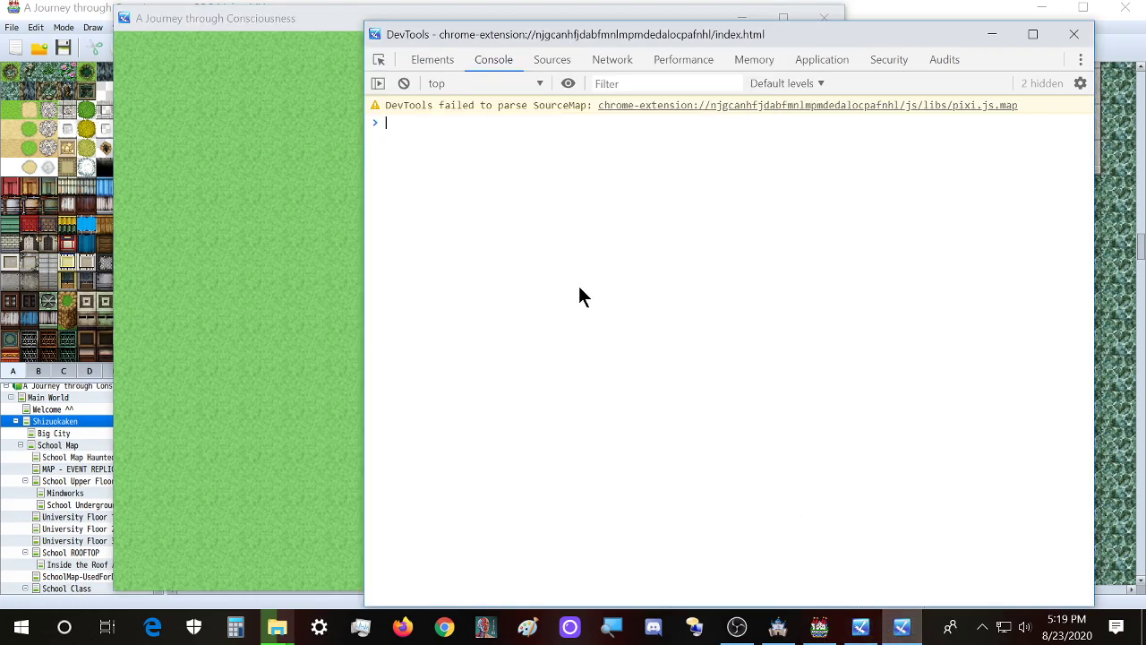
Run $gameSwitches.setValue(1, true); in the console and return to the game window
text($game)
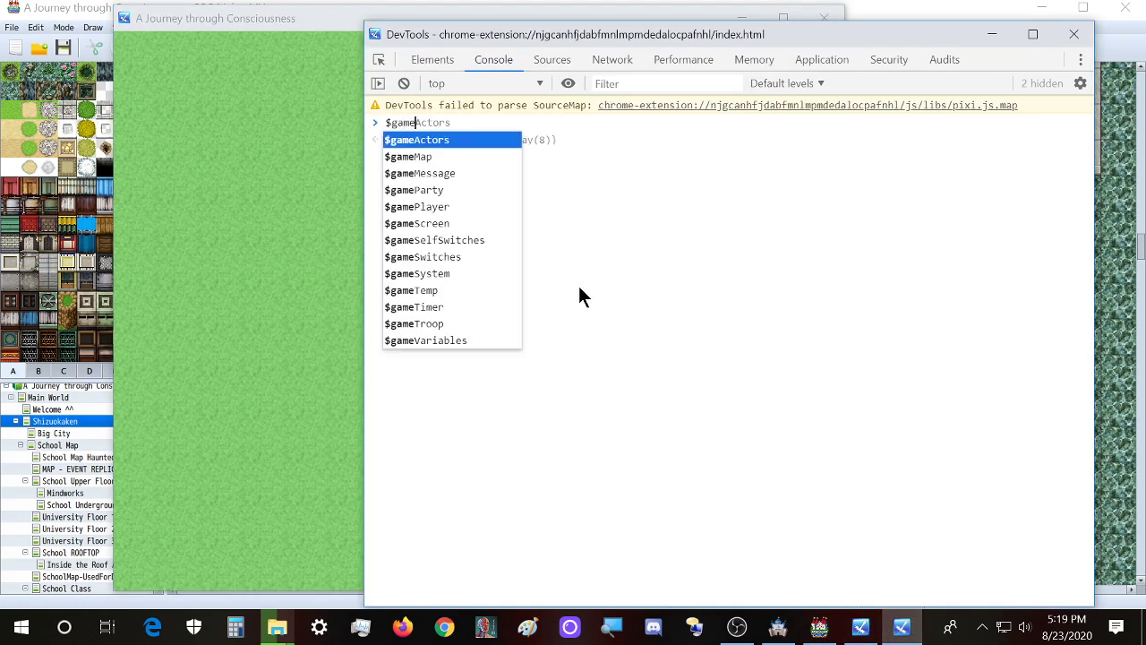
text(Switches.)
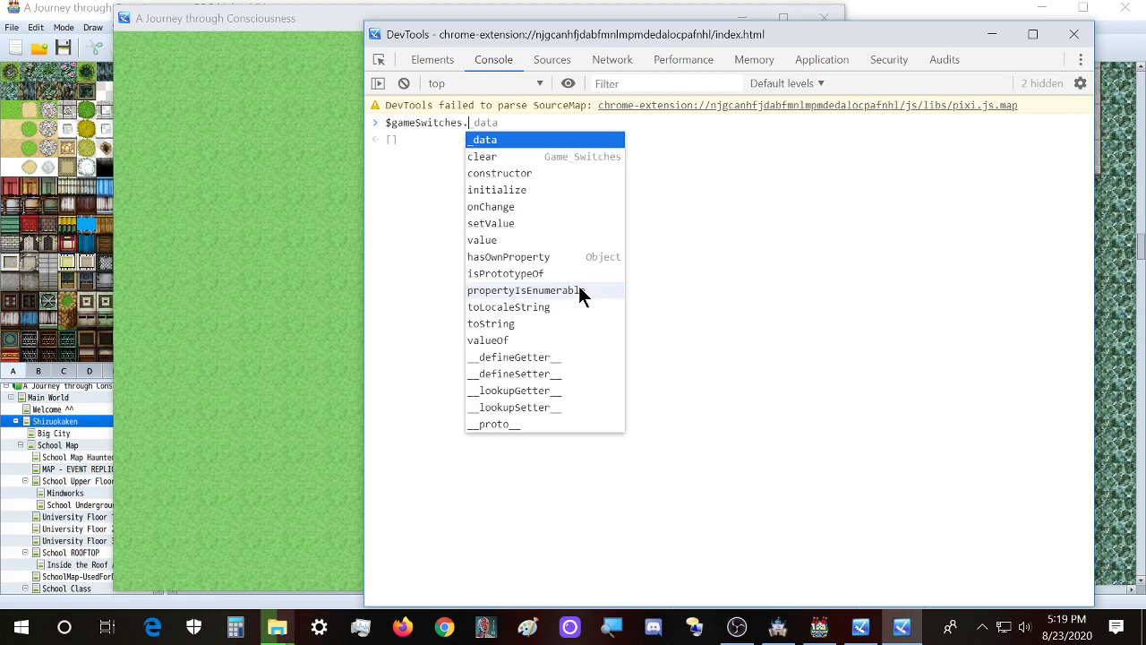
text(setValue)
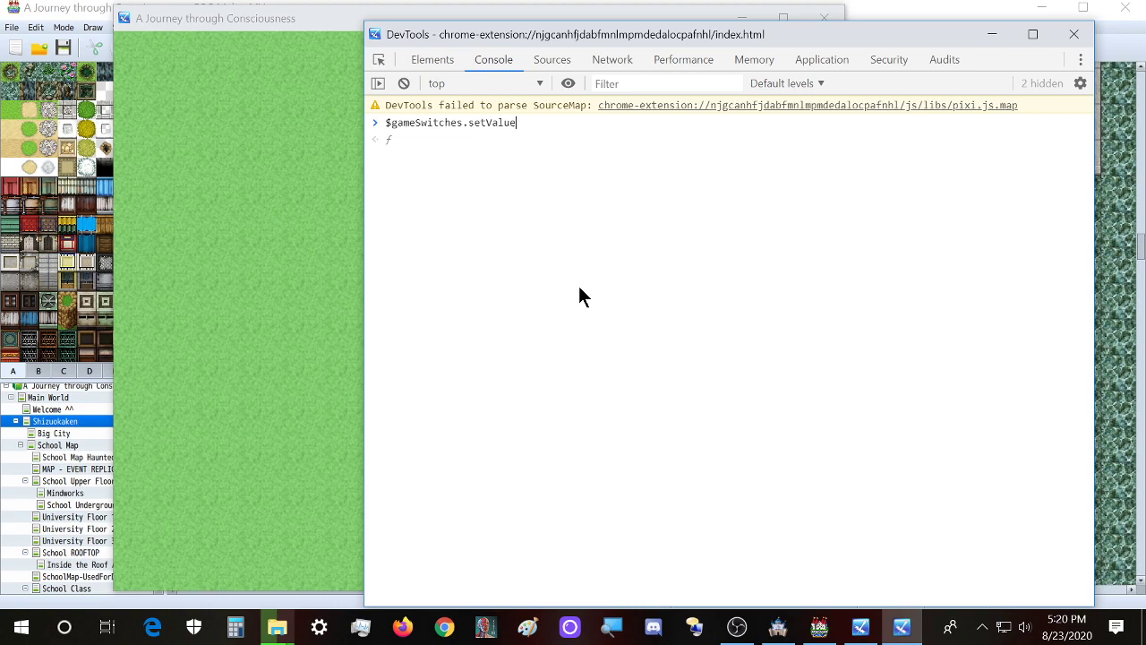
text((1, true))
key(BackSpace)
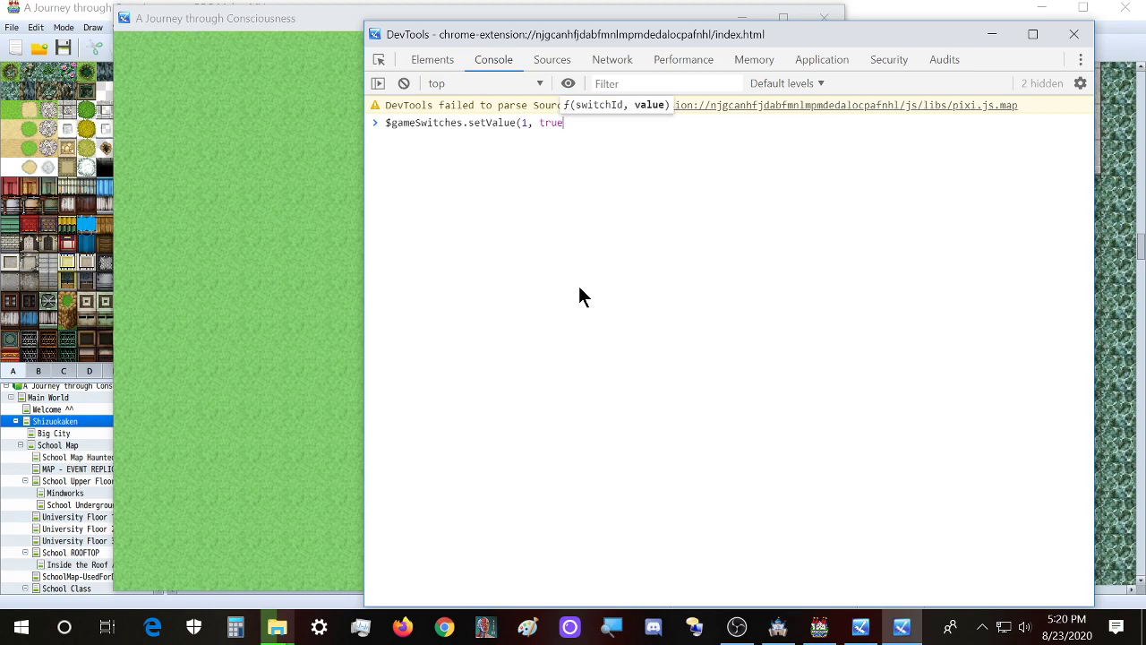
text();)
key(Return)
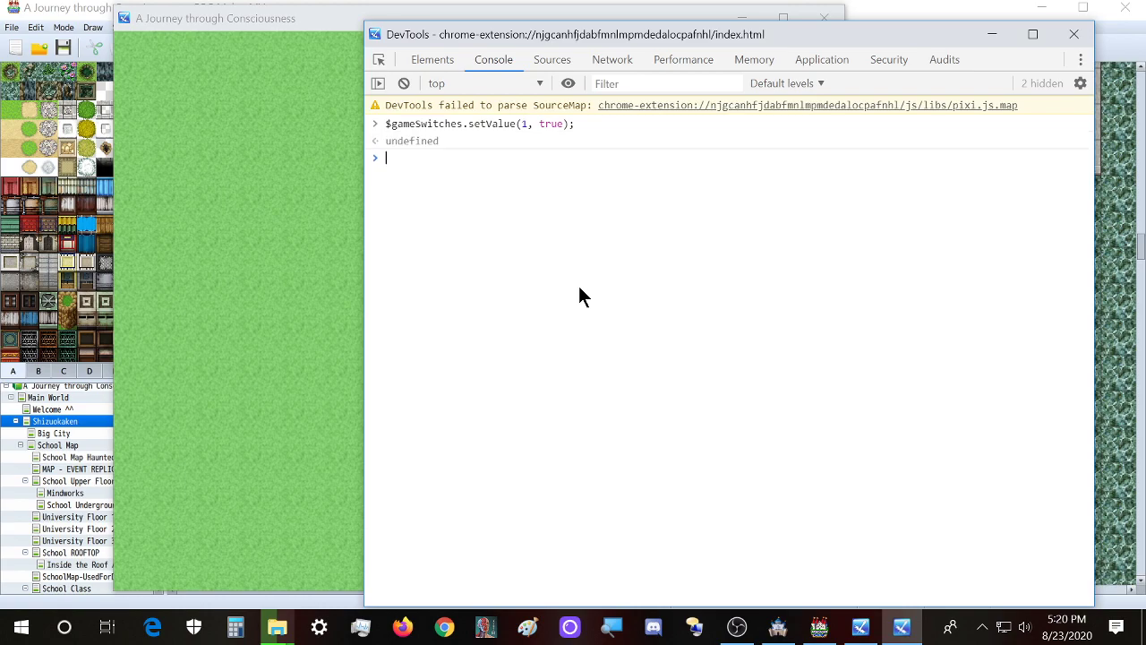
click(298, 25)
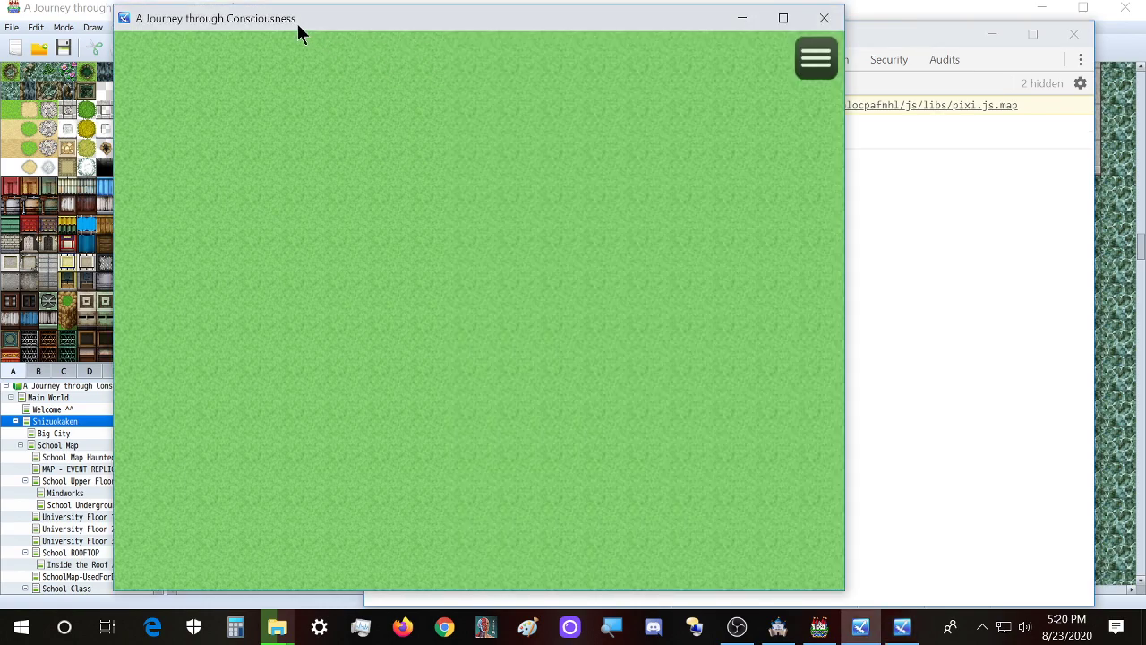
Open the in-game debug screen and check switch 0001 in the 0001-0010 range
key(F9)
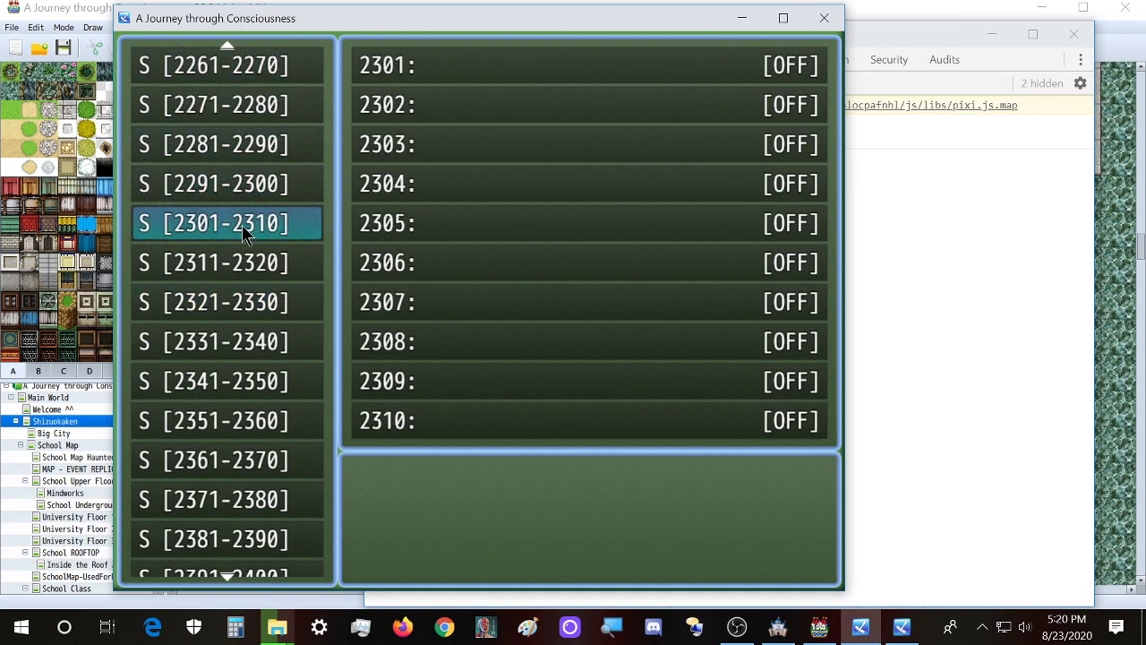
scroll(242, 228, up, 3)
scroll(247, 230, up, 20)
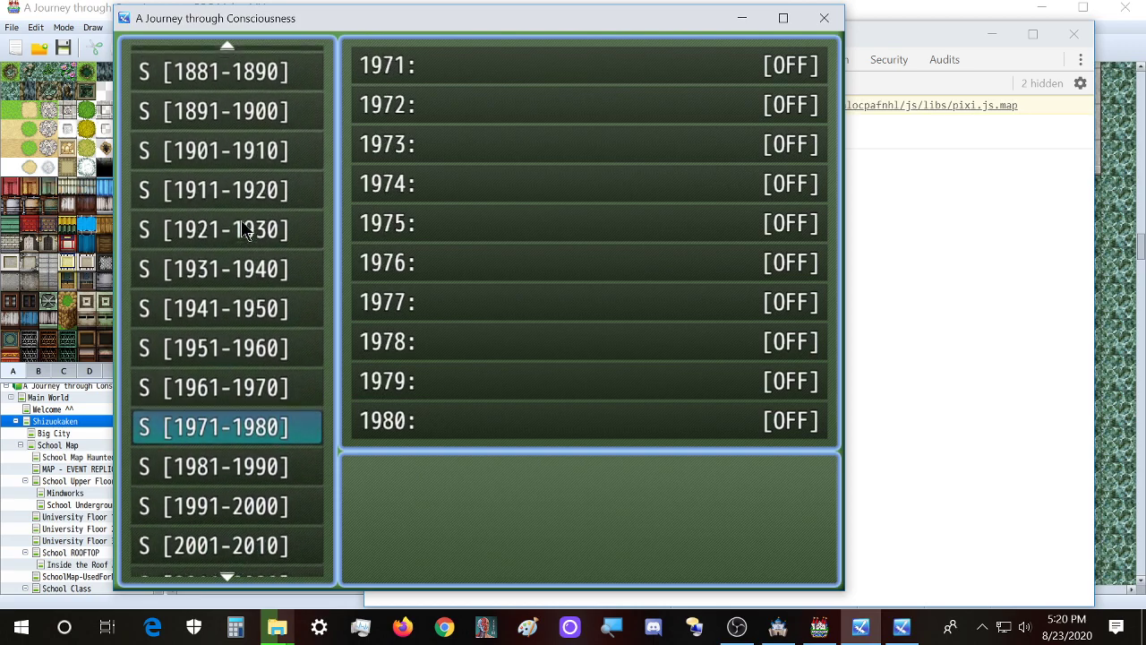
scroll(248, 228, up, 20)
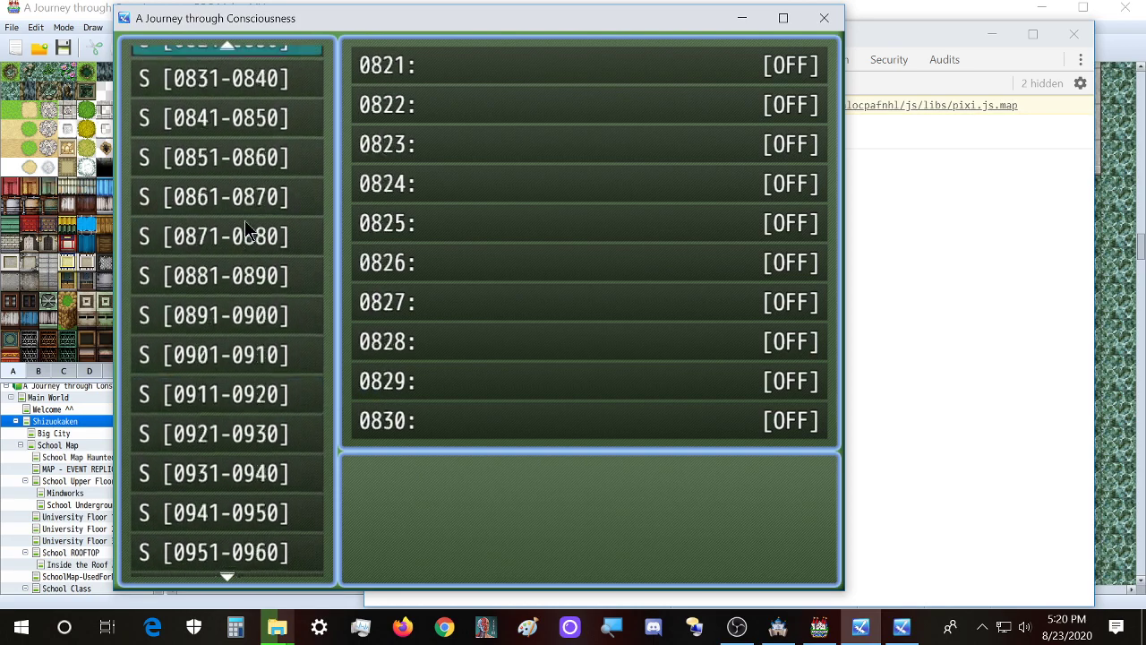
scroll(248, 229, up, 15)
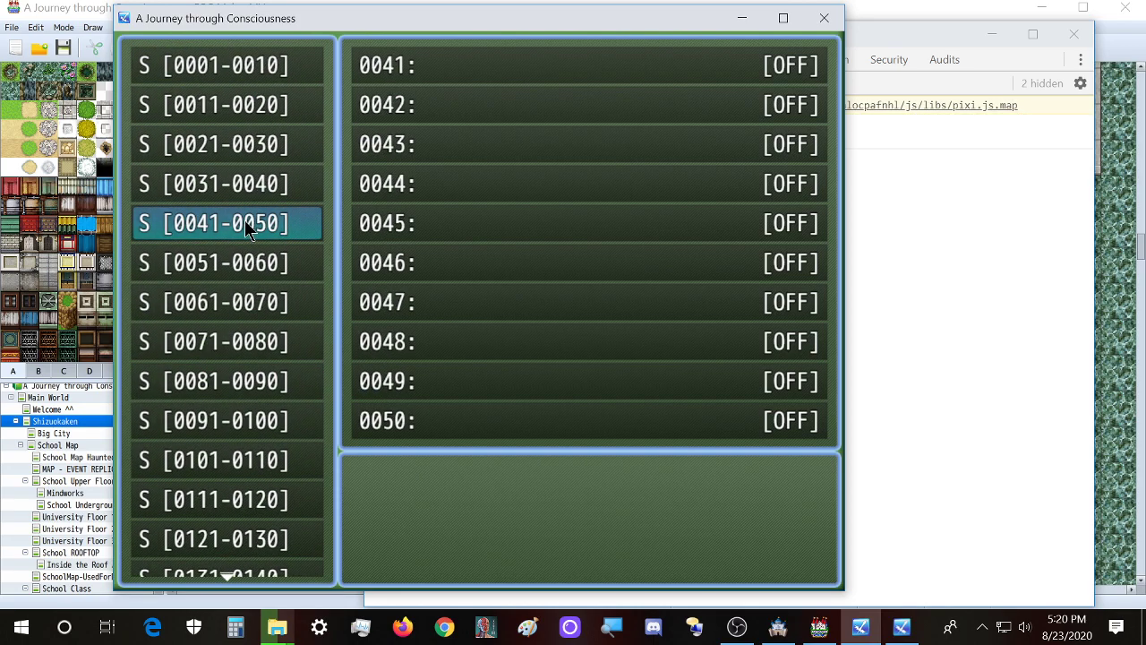
click(268, 52)
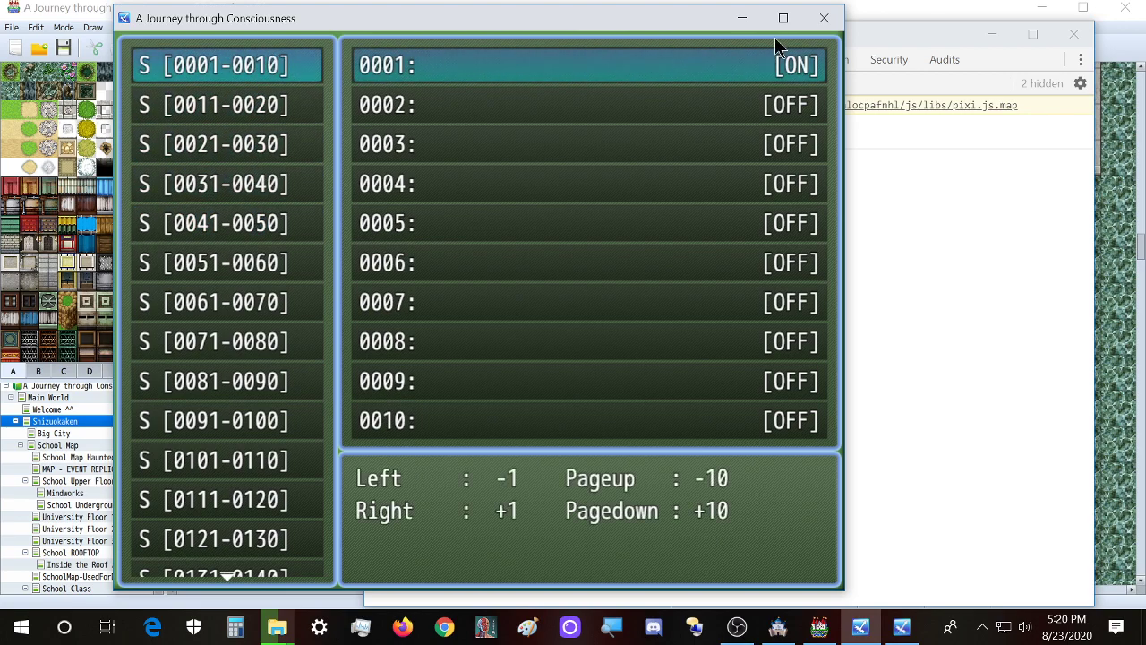
Minimize the game window, copy the earlier setValue command to the console prompt, and change its object to $gameVariables
click(741, 19)
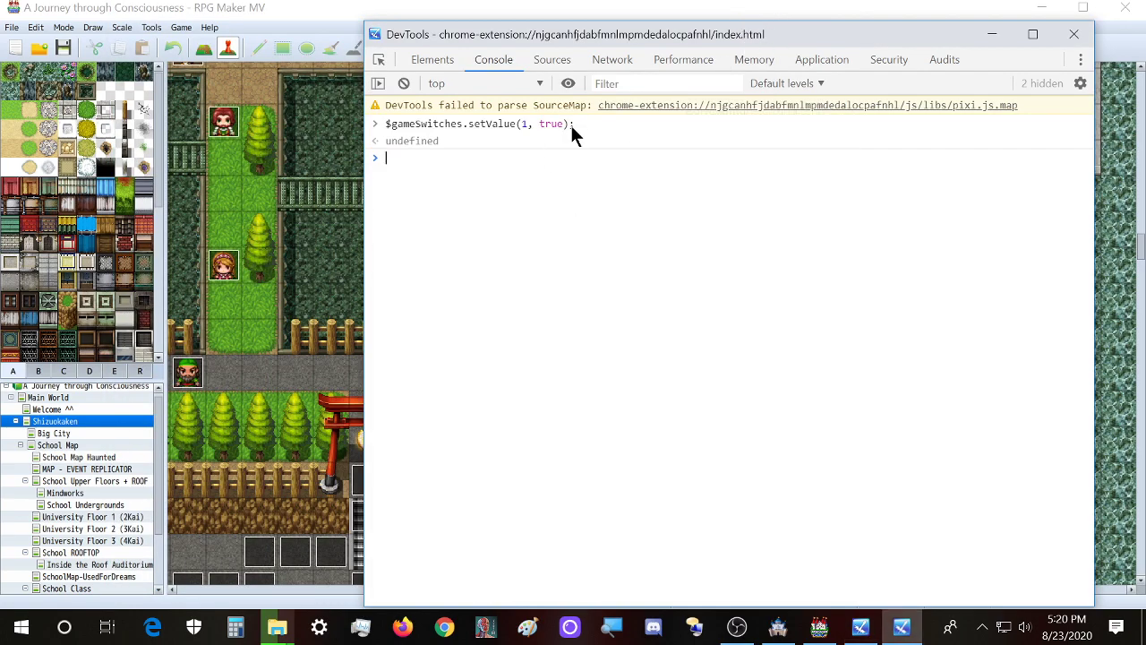
drag(576, 127, 462, 158)
key(ctrl+c)
click(427, 159)
key(ctrl+v)
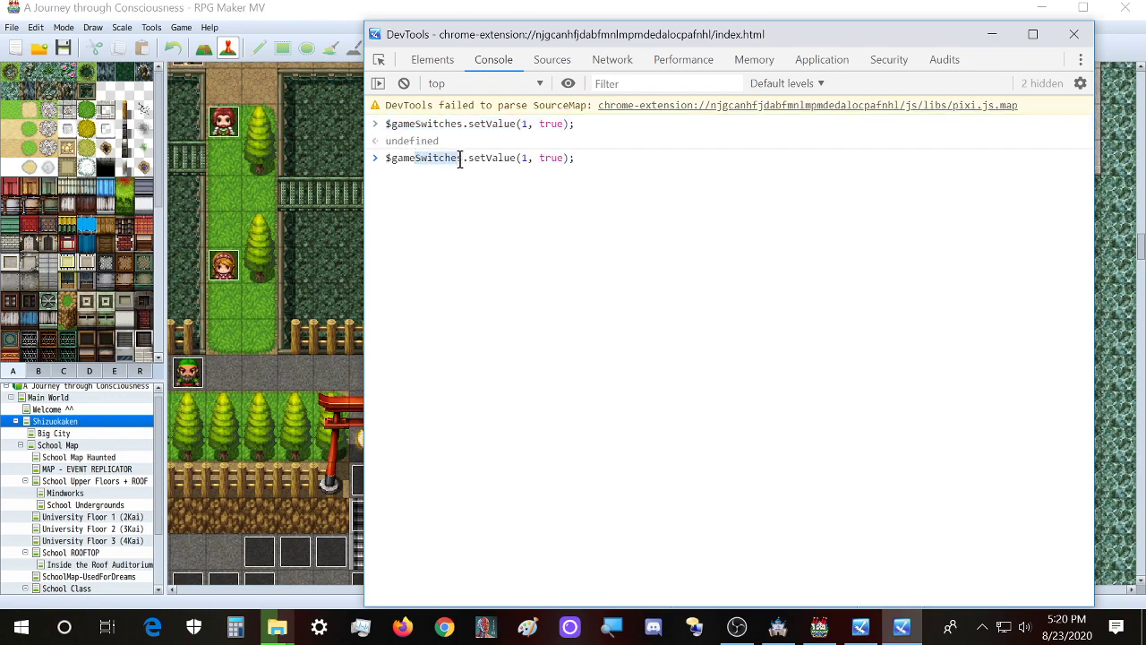
text(Va)
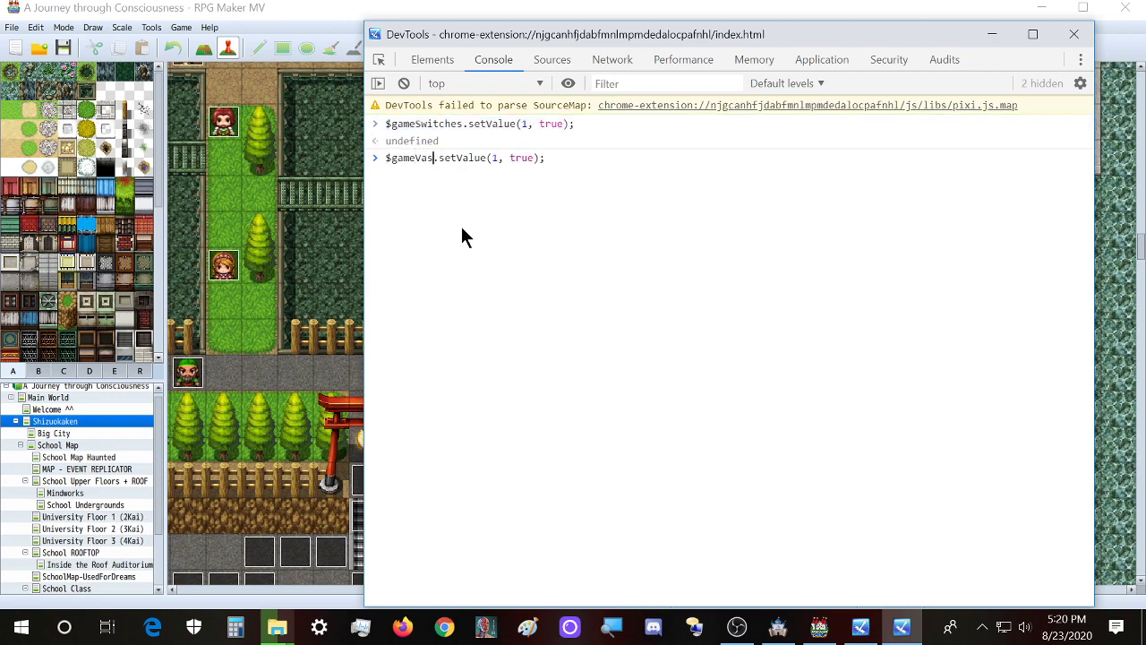
text(riables)
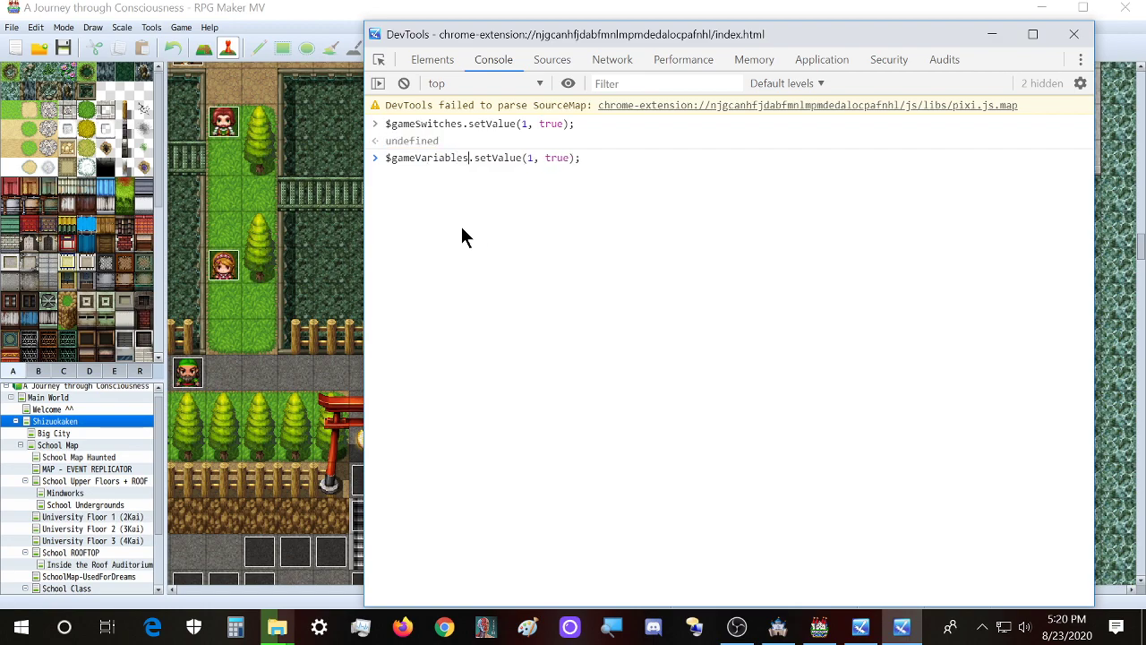
Set the command's arguments to variable 5000 and value 2, and run $gameVariables.setValue(5000, 2);
double_click(557, 157)
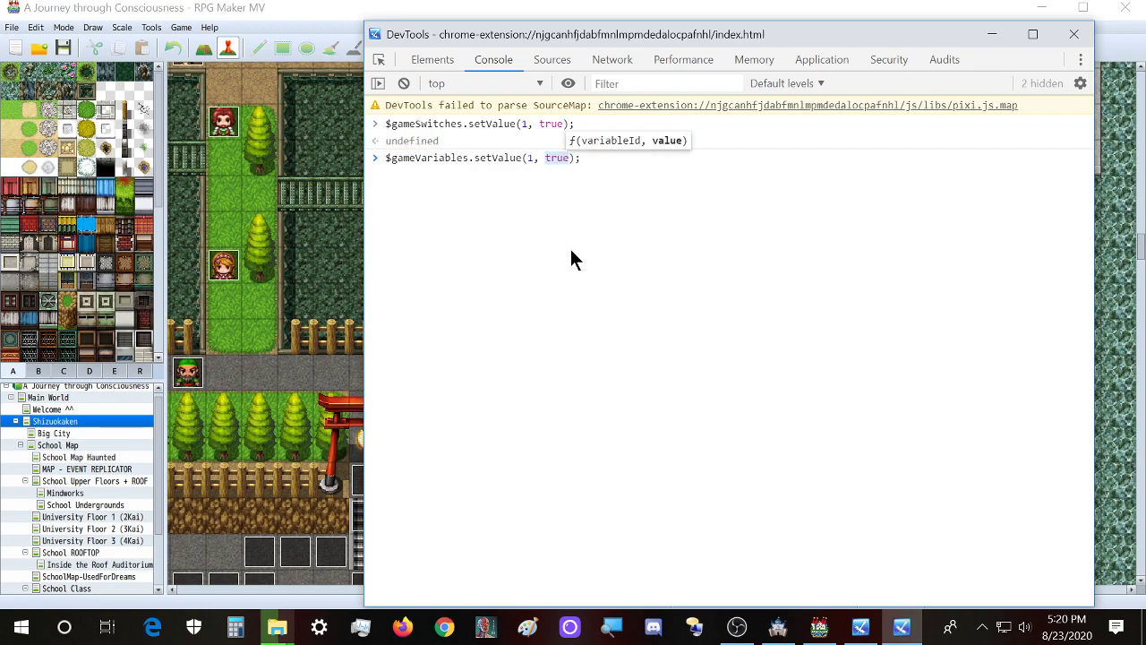
text(2)
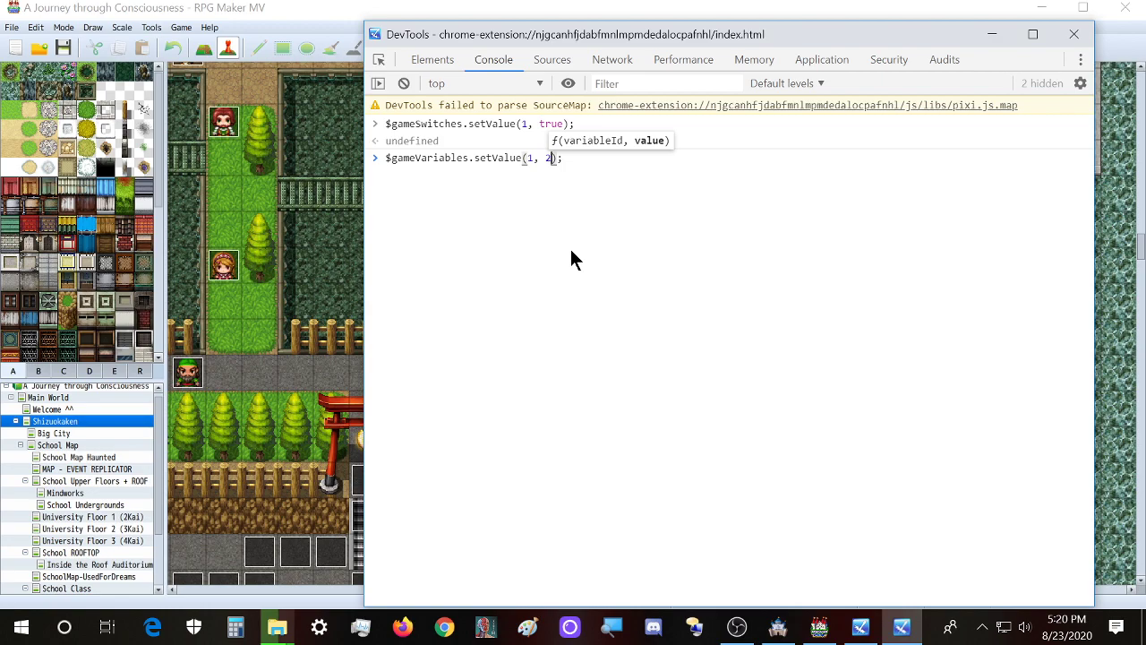
double_click(530, 157)
text(5000)
key(Return)
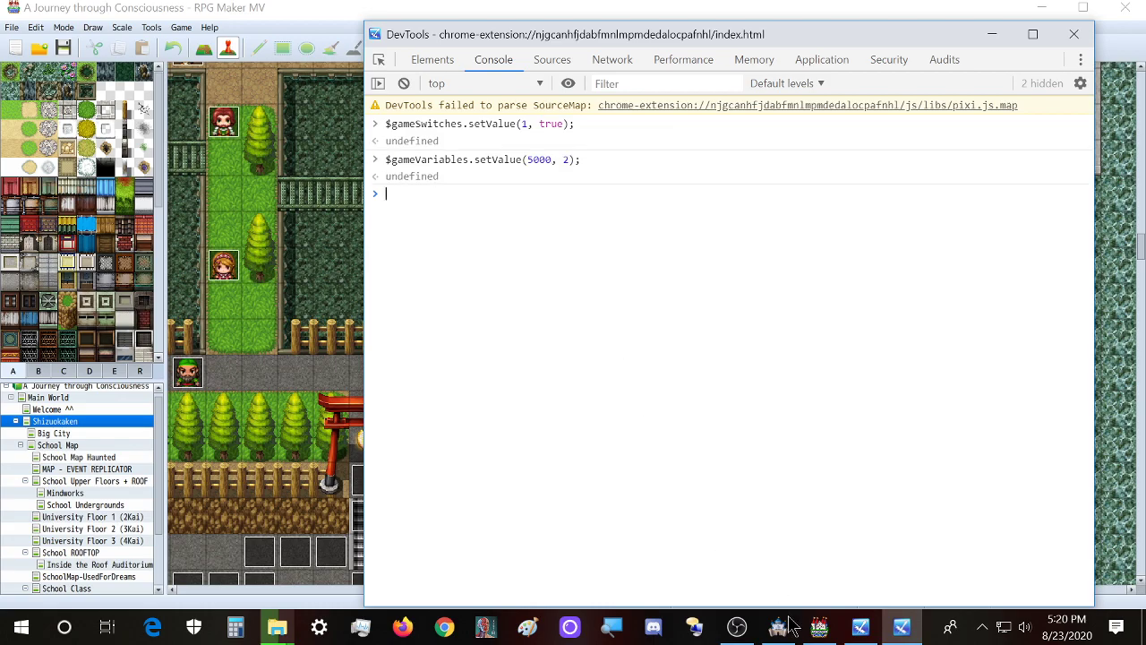
Return to the game window and try to move from the 0001-0010 switches up to the end of the range list
click(819, 627)
click(860, 626)
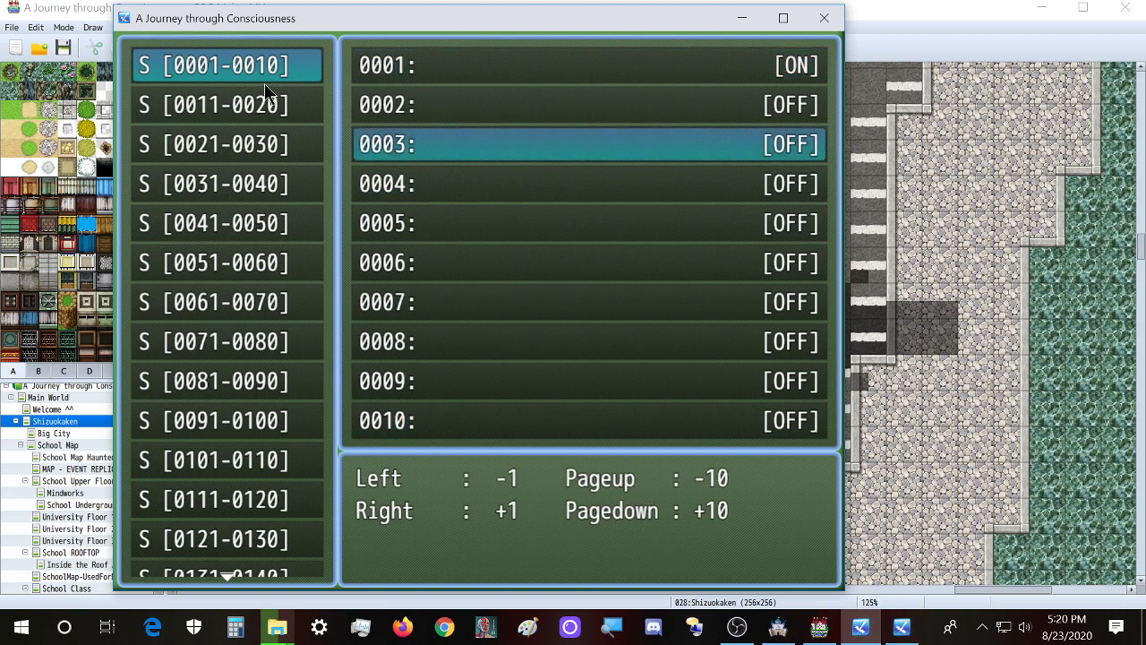
key(Up)
key(Up)
key(Up)
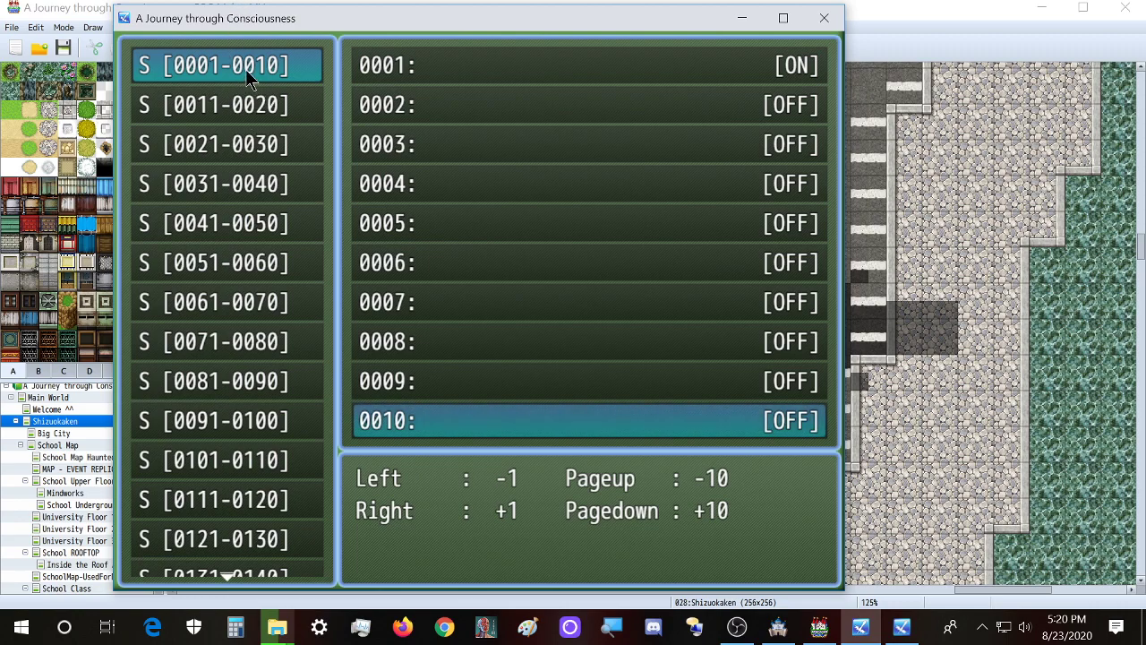
key(Escape)
click(256, 76)
key(Up)
key(Escape)
click(224, 68)
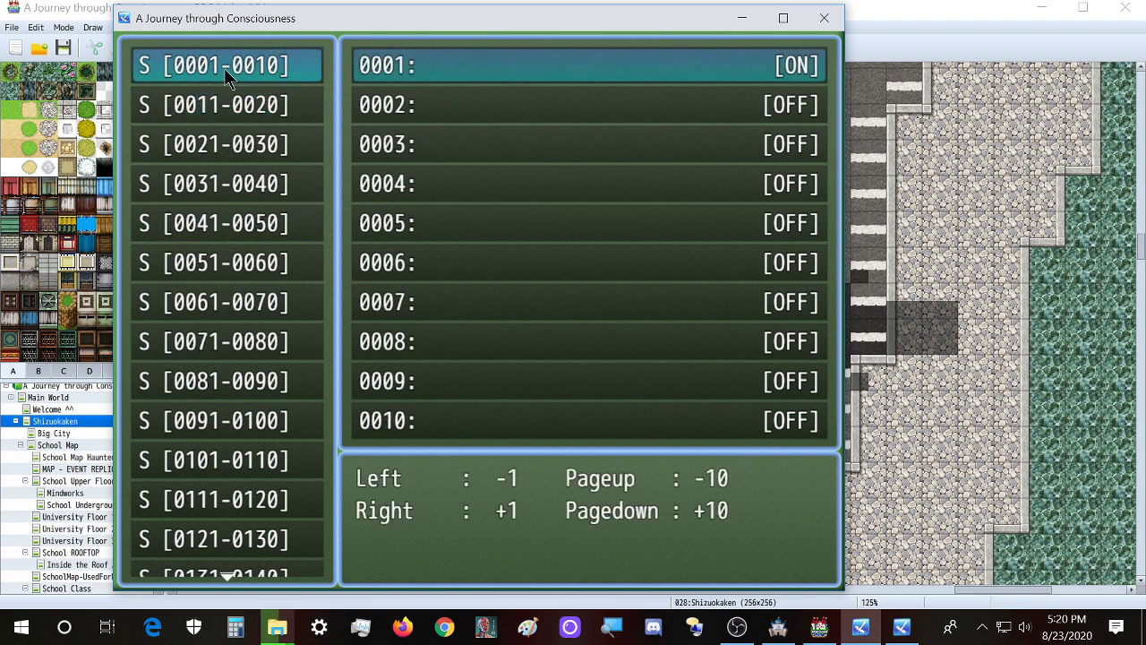
key(Up)
key(Up)
key(Up)
key(Up)
click(401, 72)
key(Up)
key(Down)
Reopen the debug screen, wrap around to the V [4991-5000] range, and check variable 5000
key(Escape)
key(Escape)
key(F9)
key(Up)
click(256, 572)
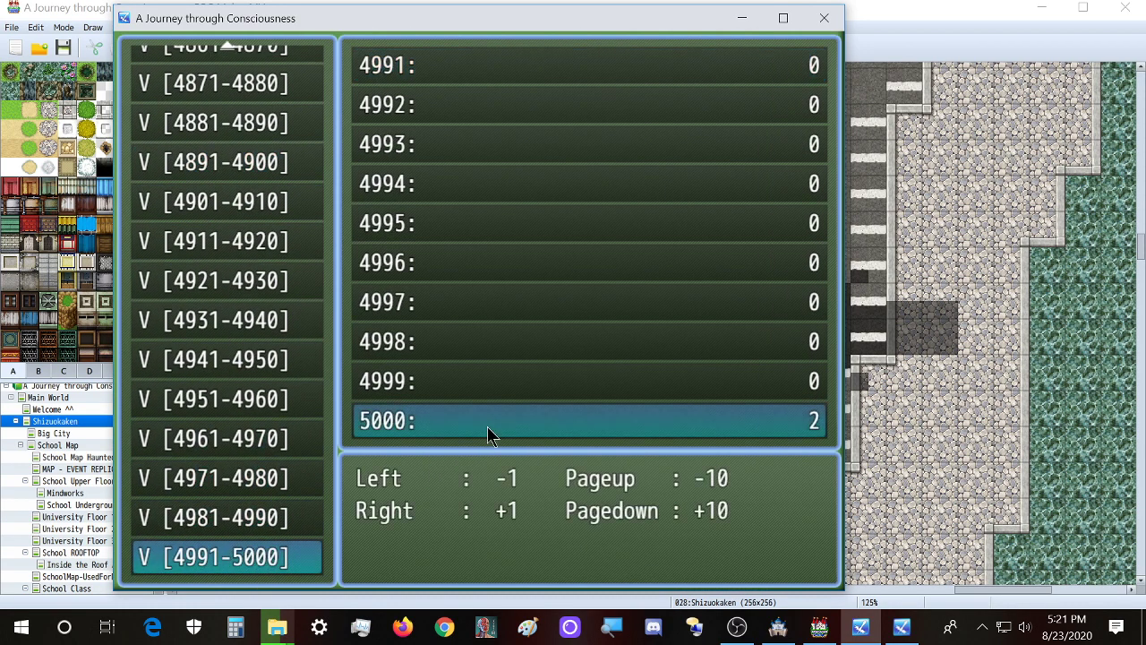
Bring the DevTools console to the front and enter $gameActors.actor(1) at the prompt
click(886, 10)
click(901, 627)
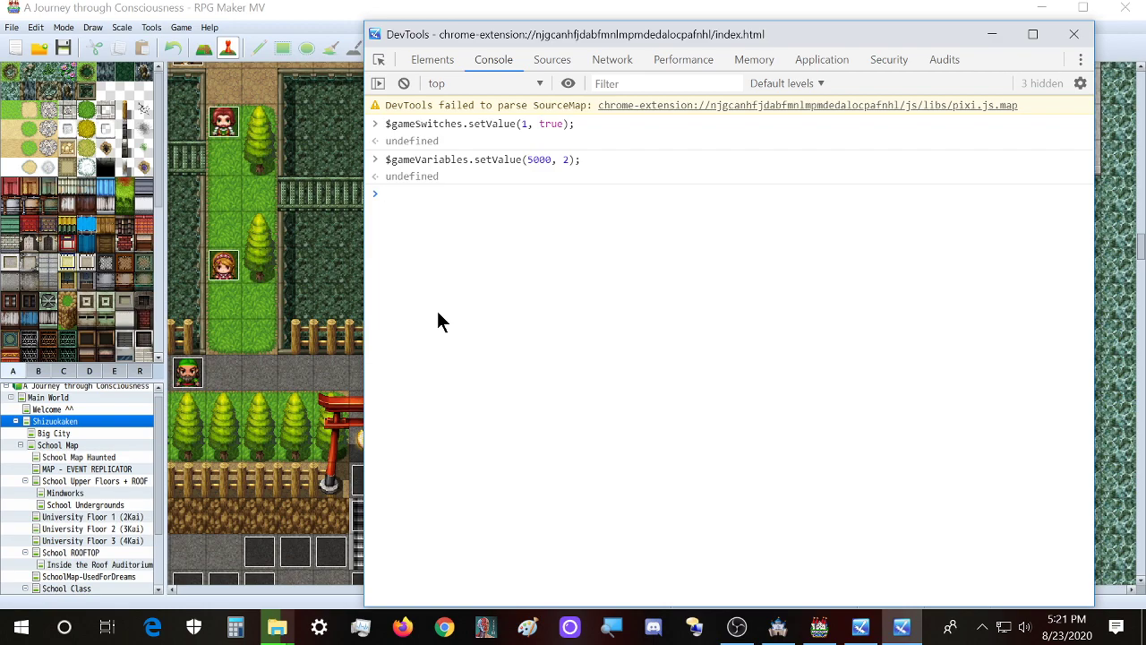
text($gameA)
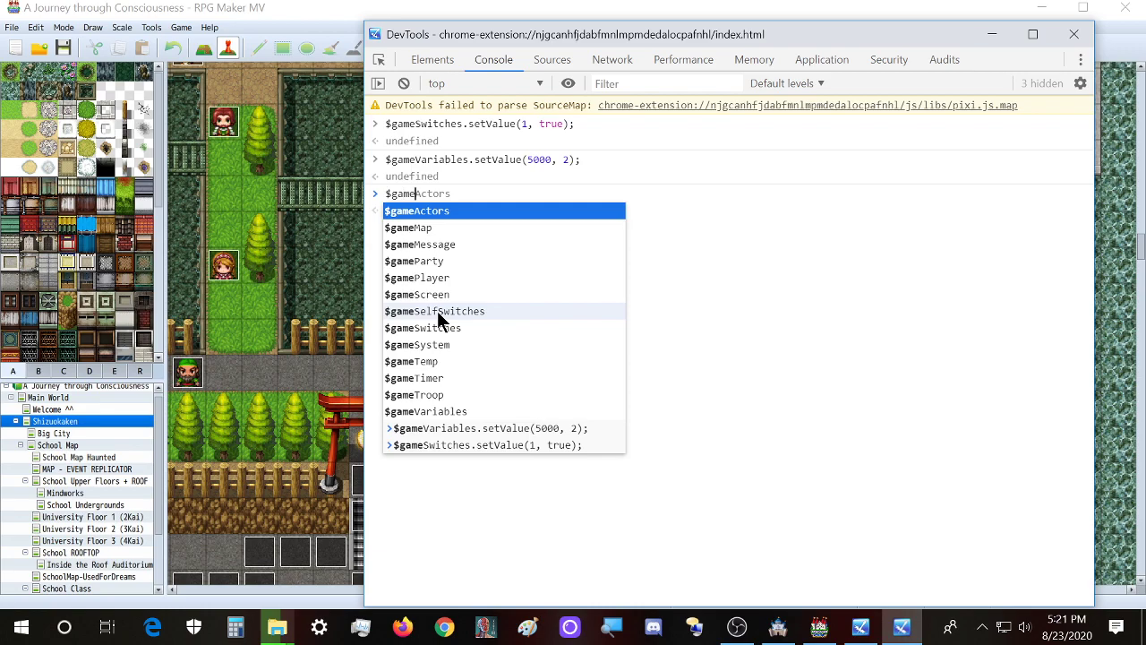
text(ct)
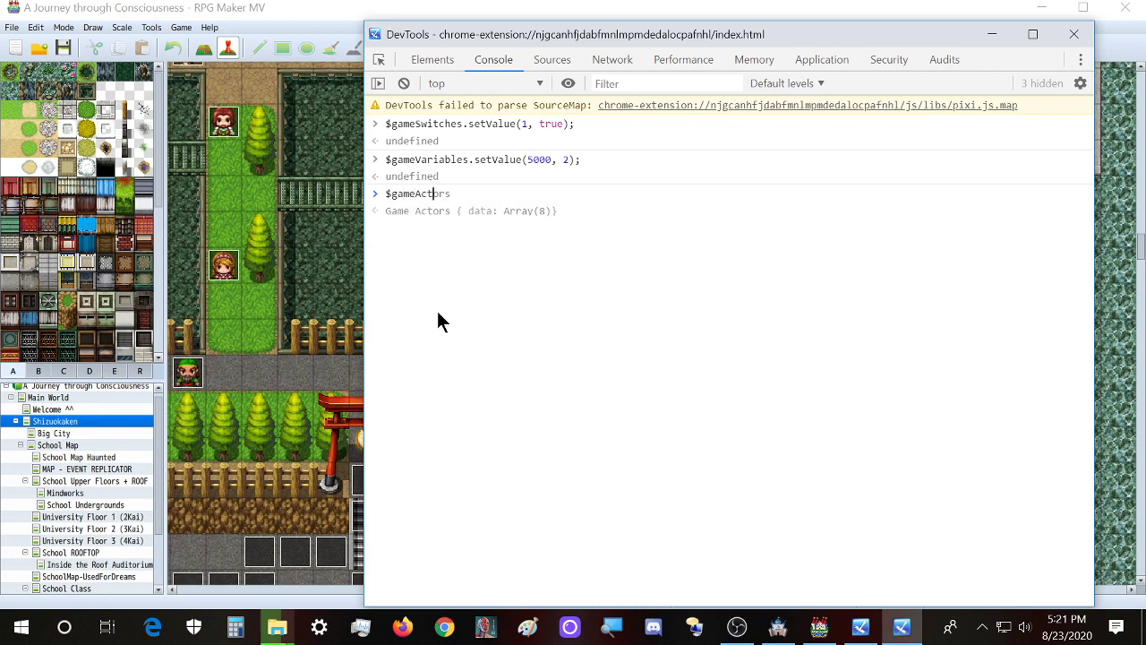
text(ors)
text(.a)
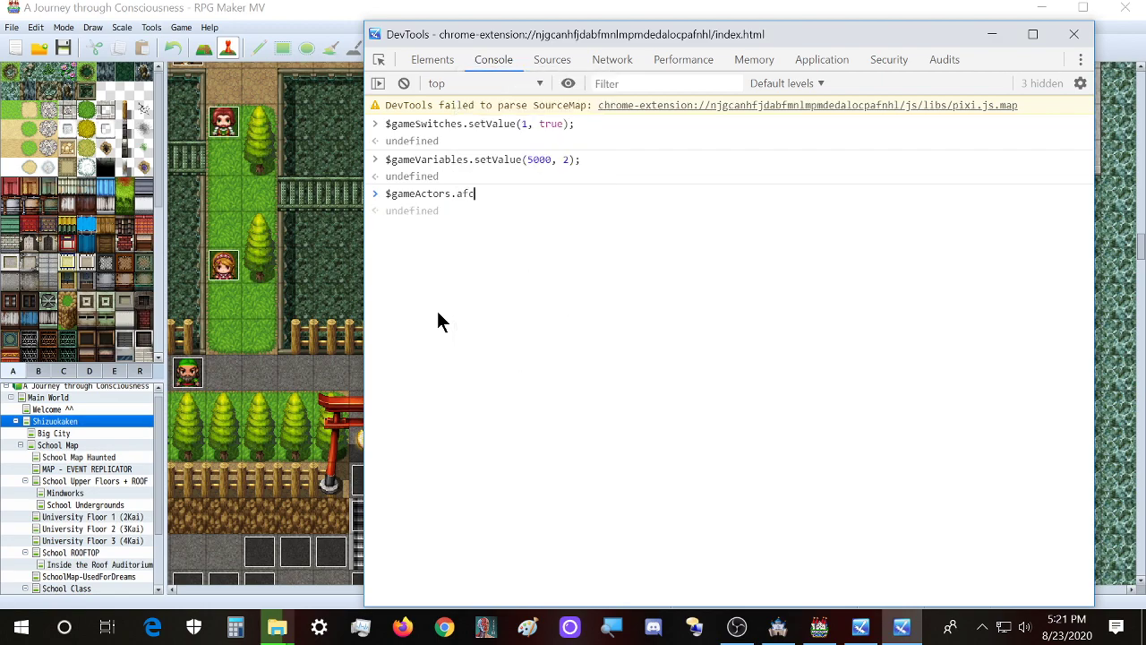
text(ctor1)
key(BackSpace)
text((1)
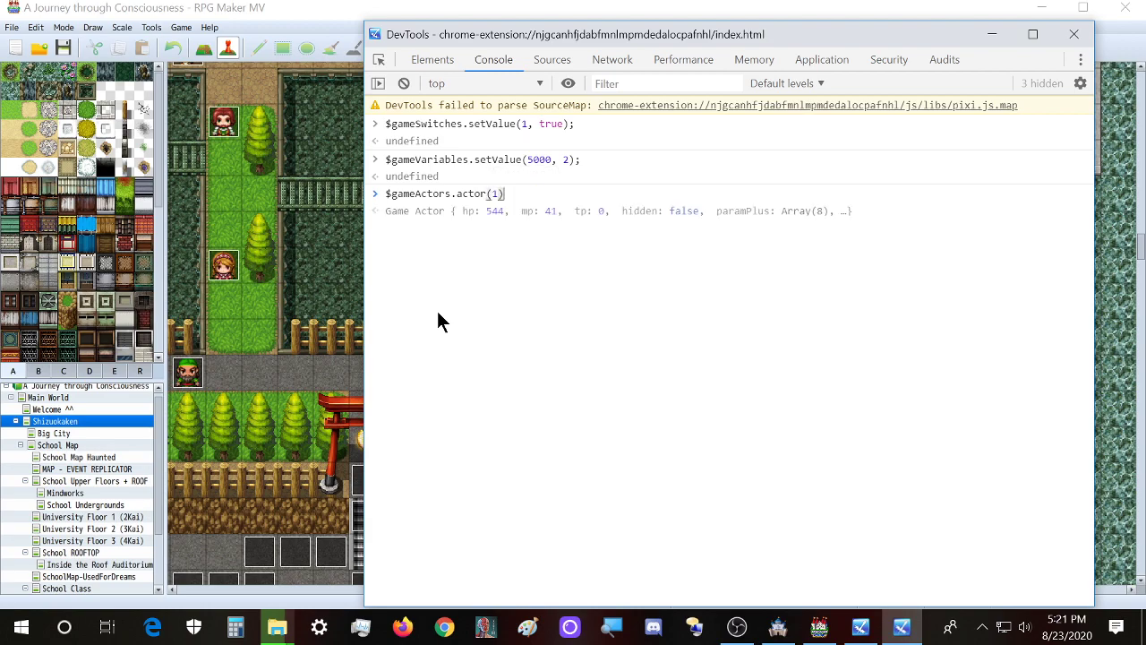
key(Delete)
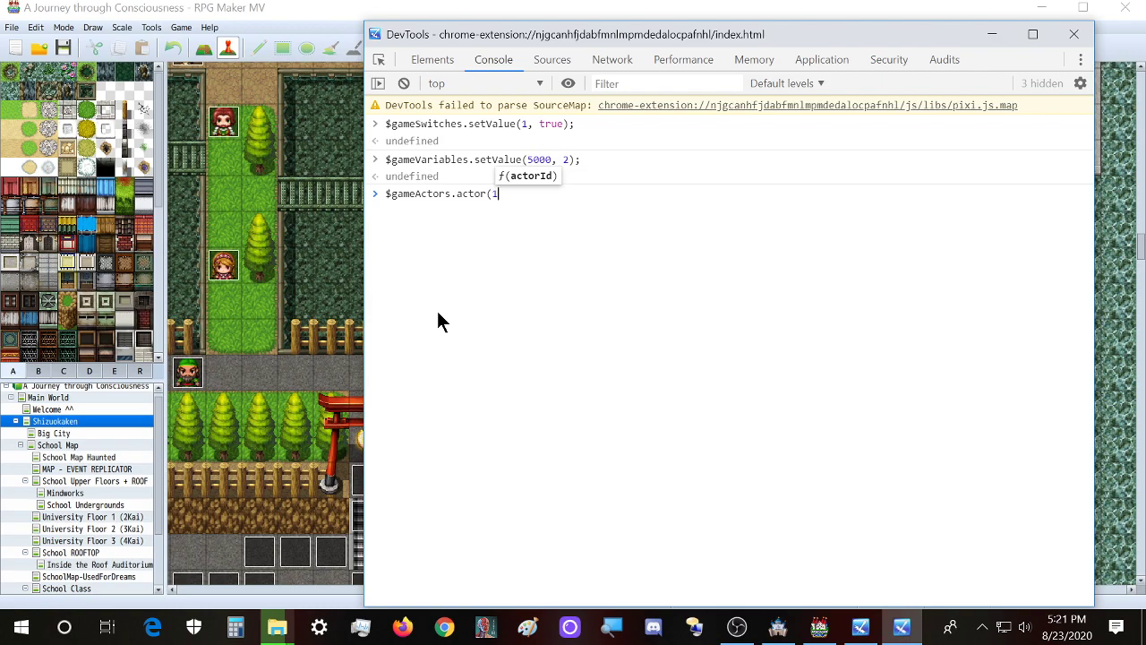
text())
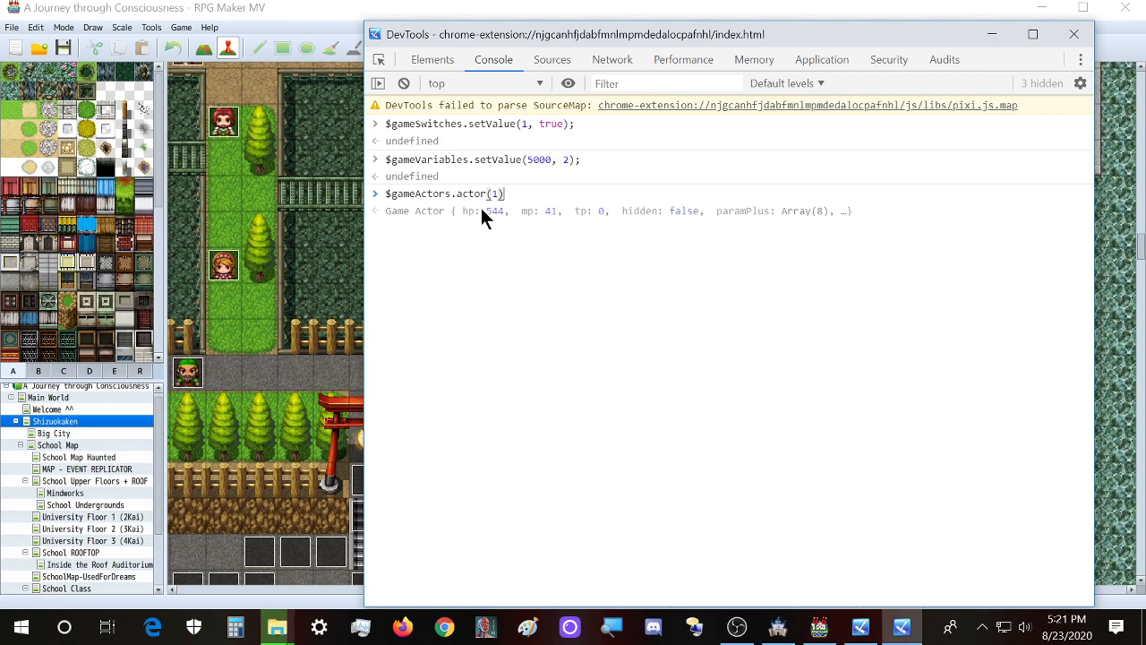
Complete the command as $gameActors.actor(1).addState(2); and run it
text(.)
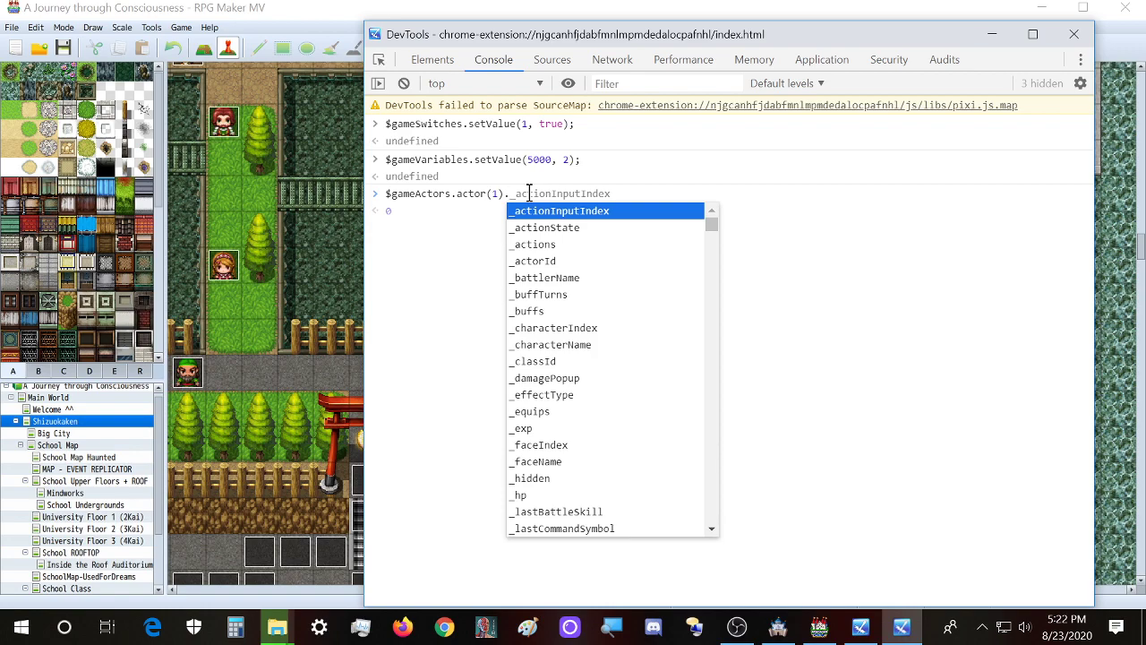
text(addStaqt)
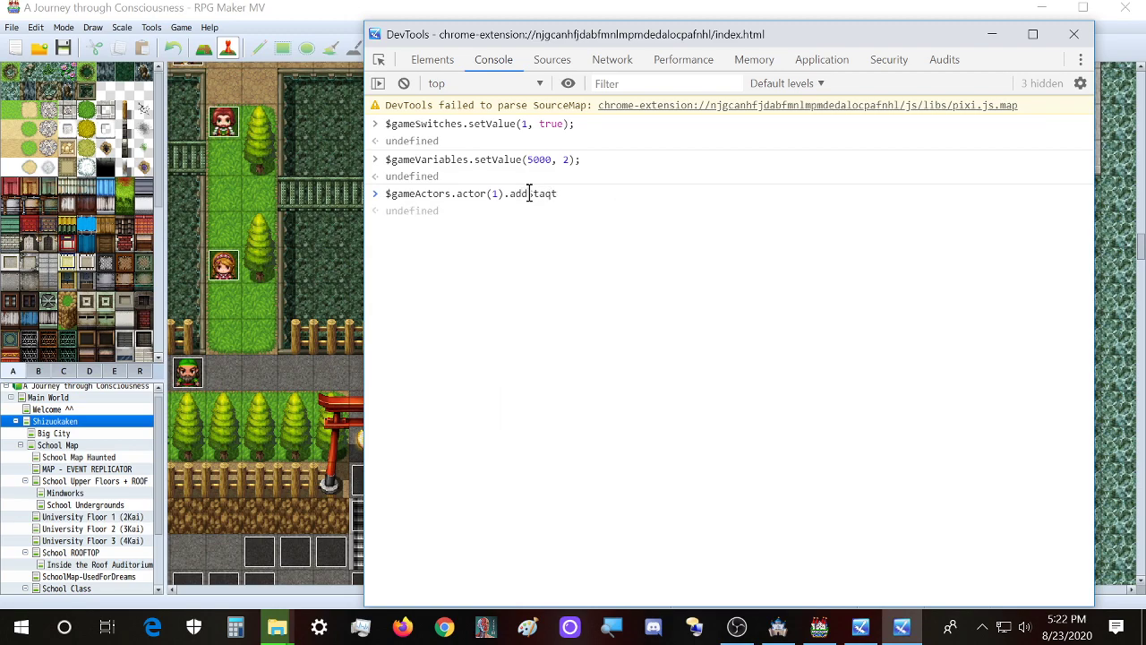
key(BackSpace)
key(BackSpace)
text(te(2);)
key(Return)
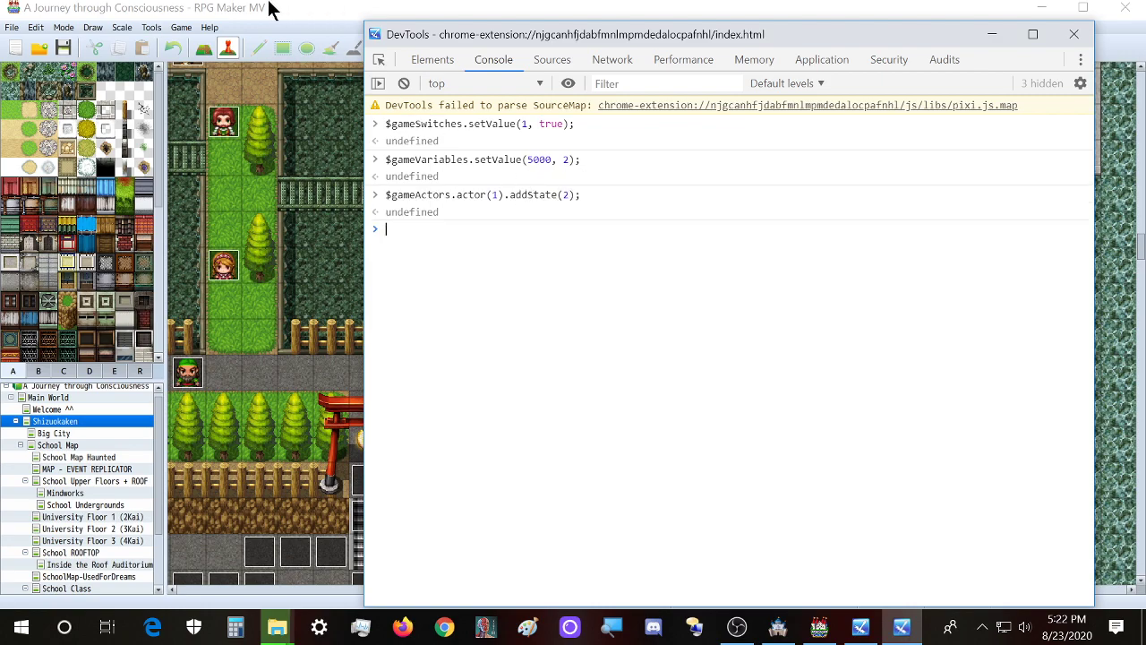
Return to the game window, leave the debug screen, and check the first actor in the main menu before closing it
click(819, 627)
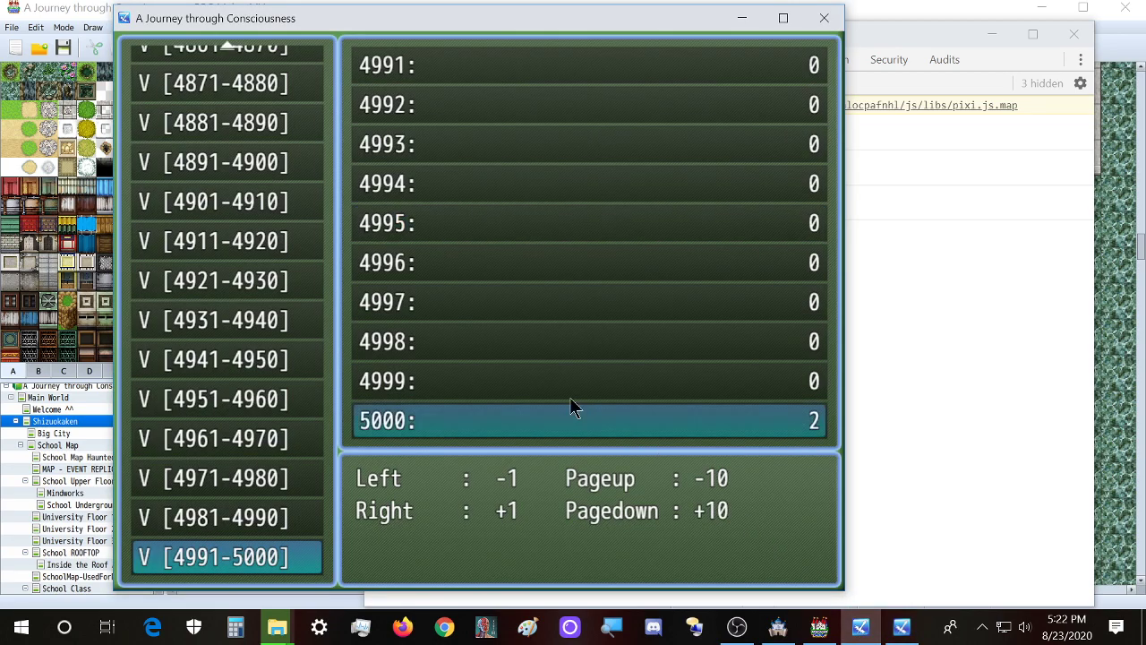
key(Escape)
key(Escape)
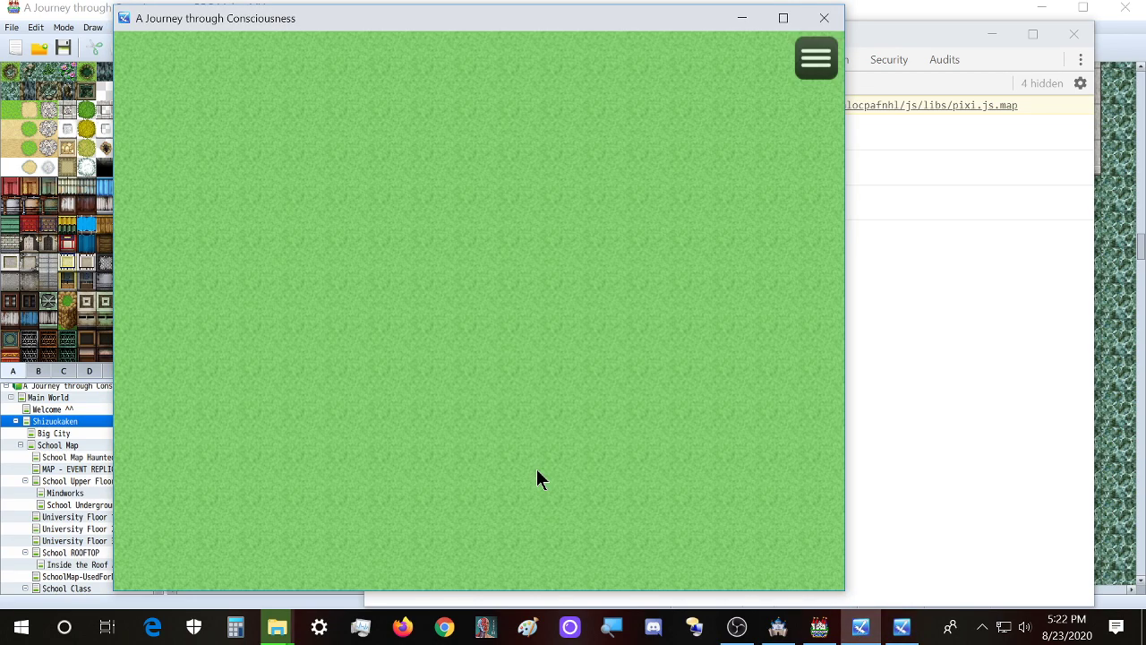
click(829, 58)
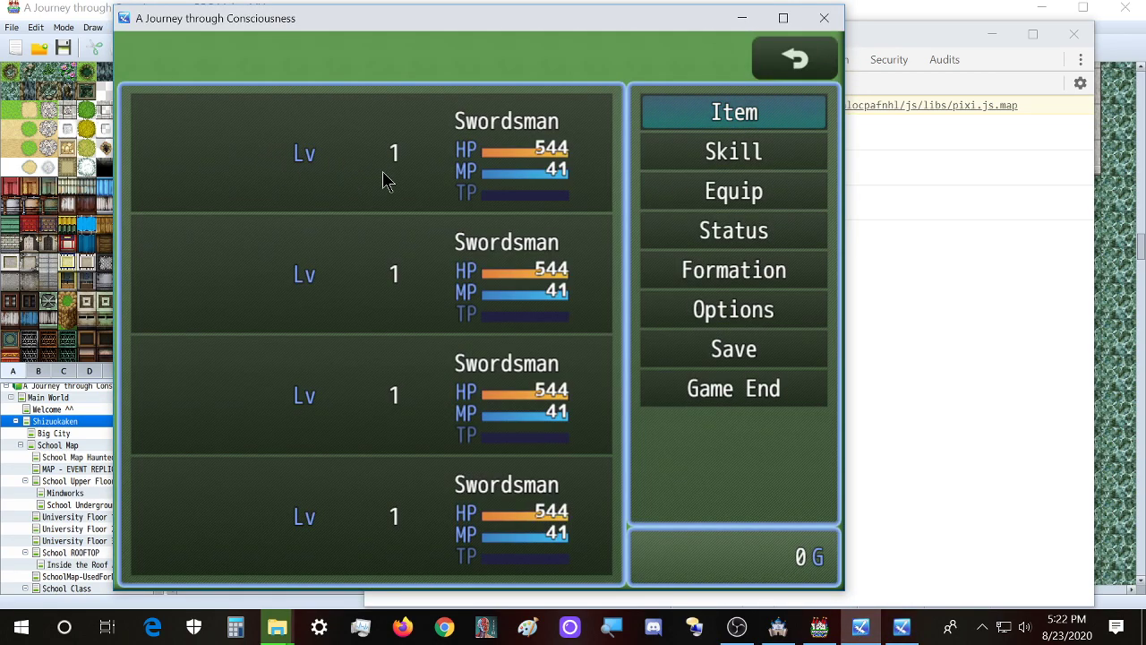
key(Escape)
Run $gameActors.actor(1).isStateAffected(2) in the DevTools console to check the first actor's state
click(923, 36)
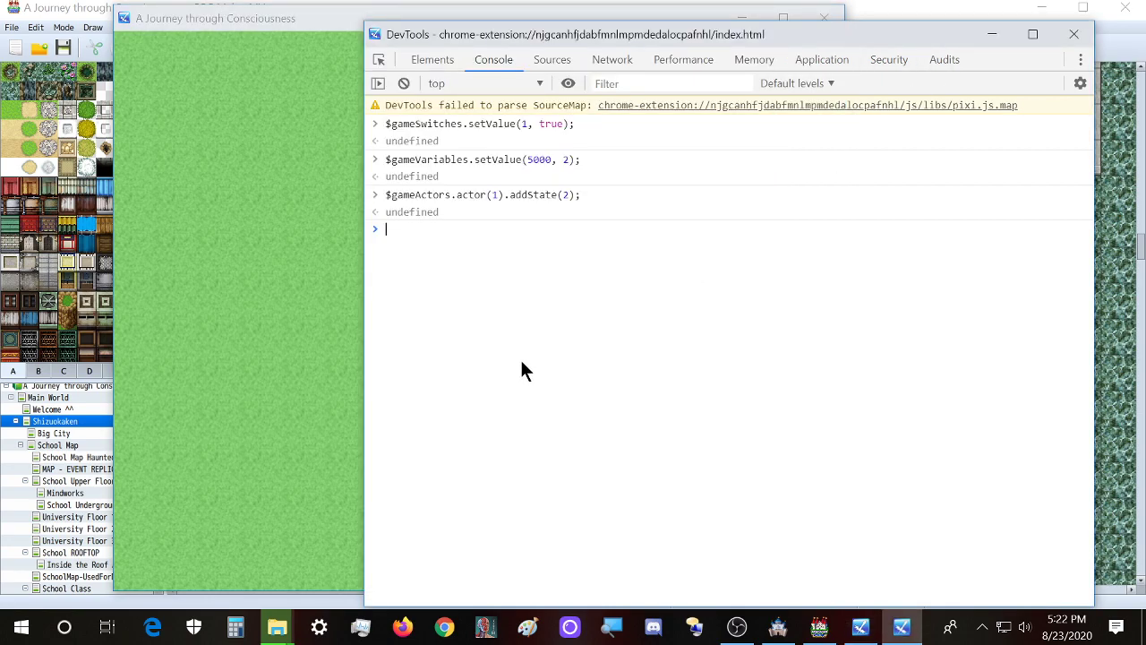
text($ga)
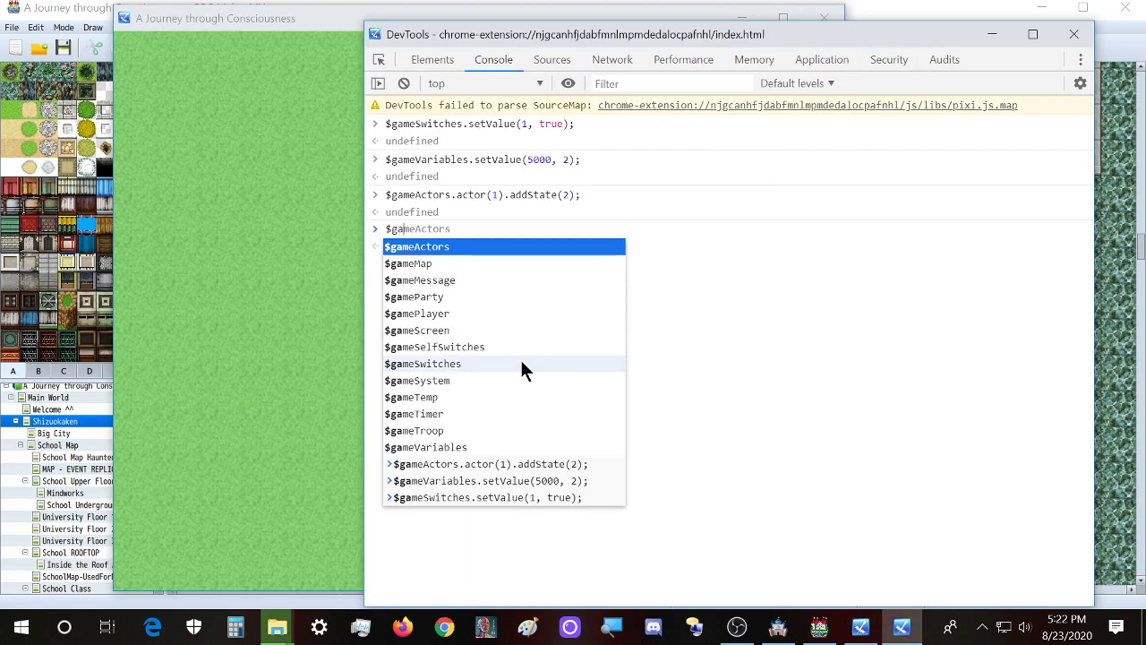
click(475, 243)
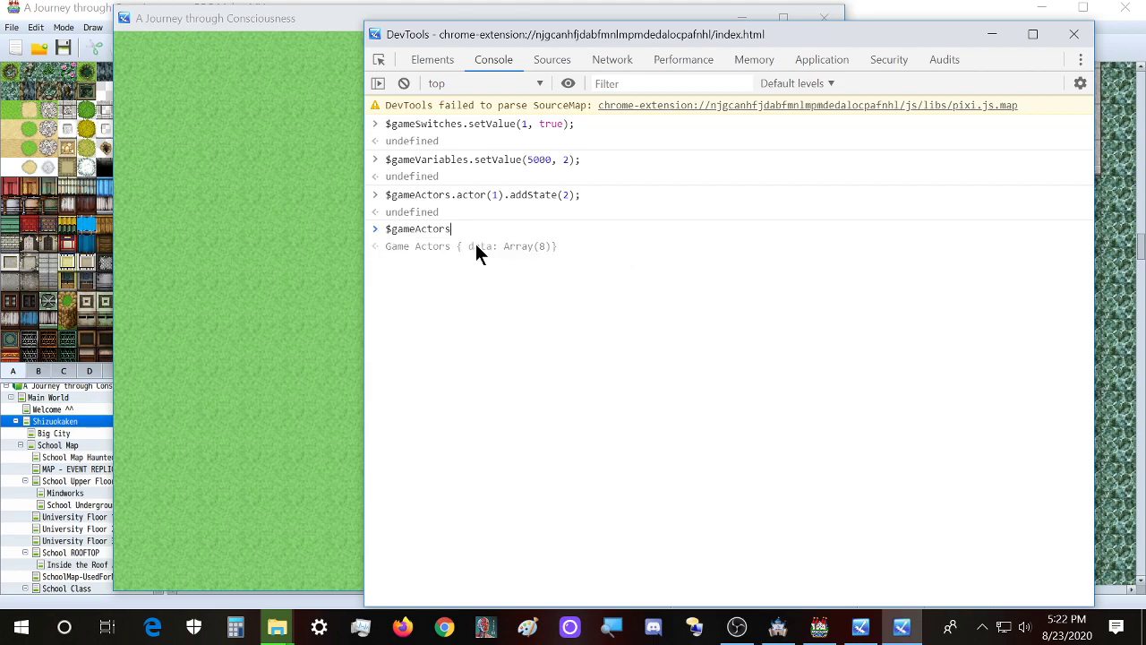
text(.act)
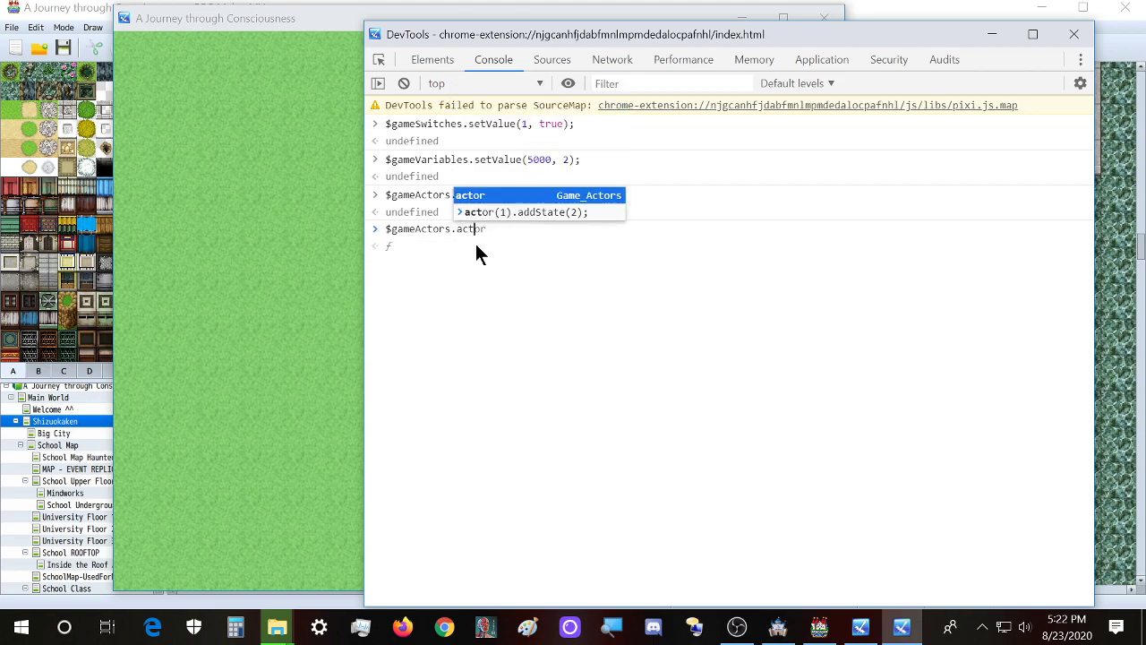
text(or(1)
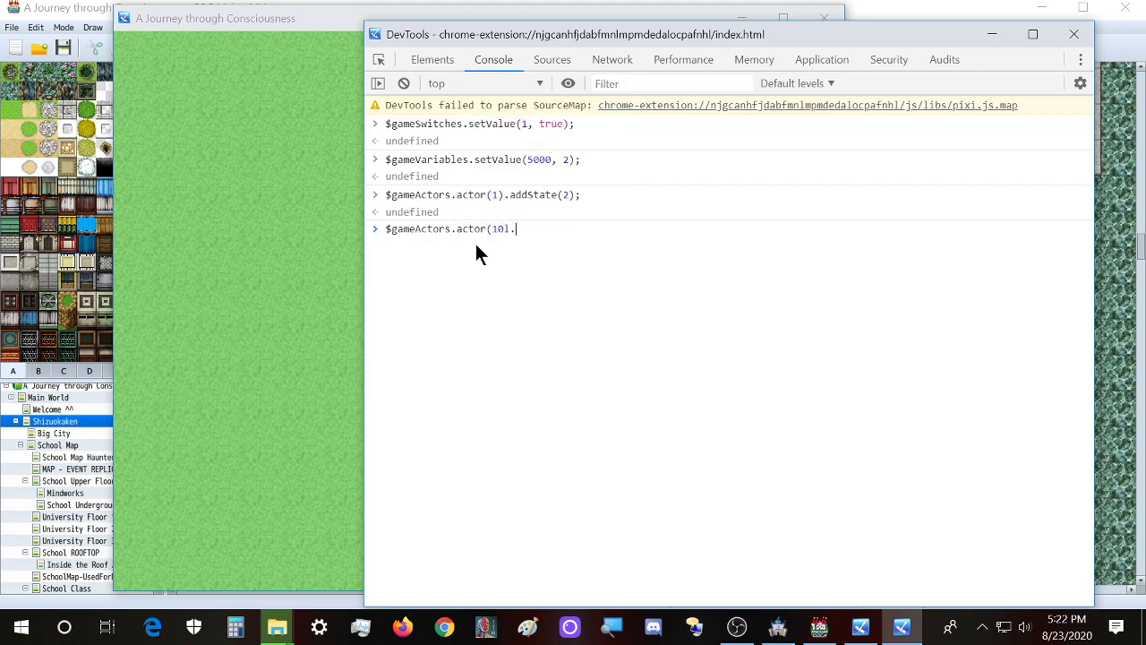
text().)
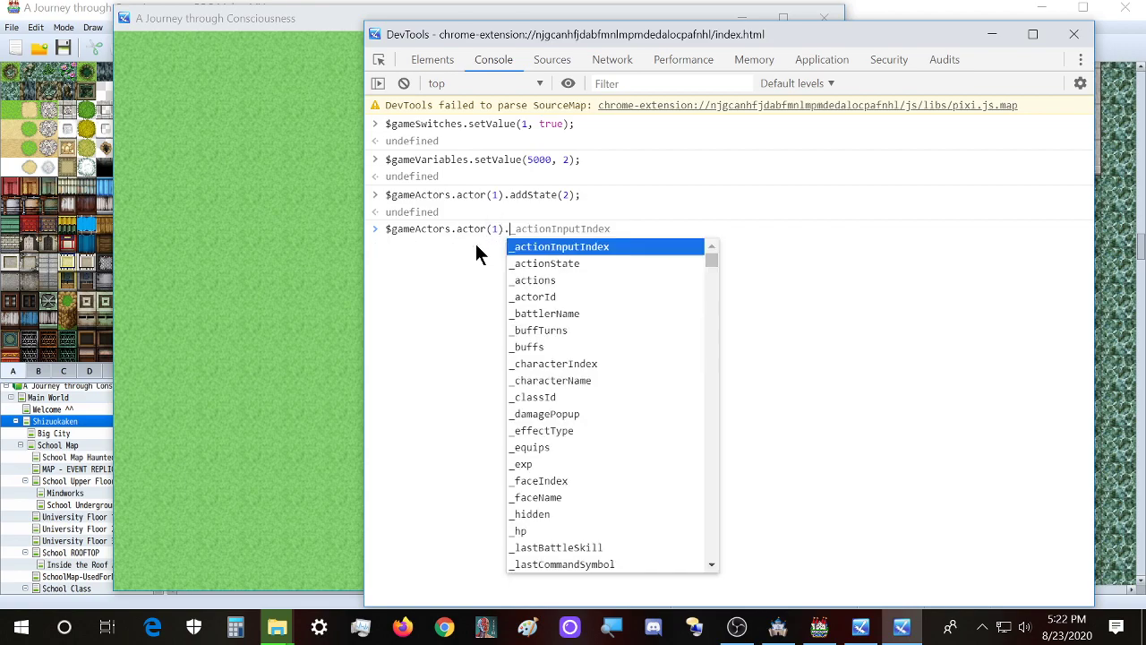
text(isState)
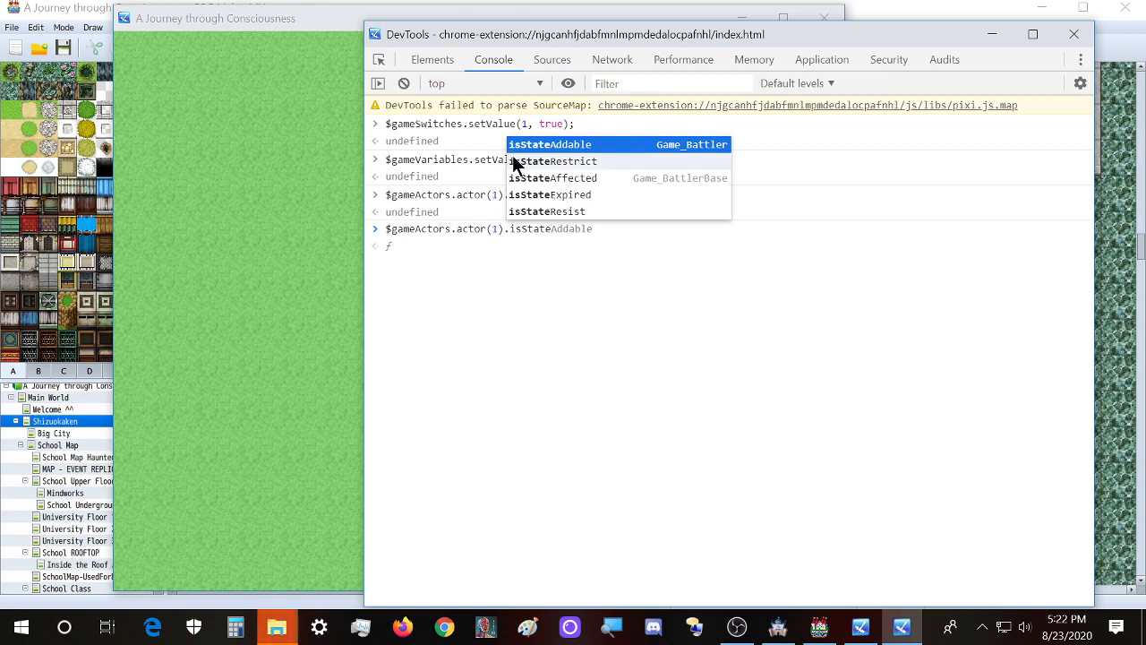
click(538, 178)
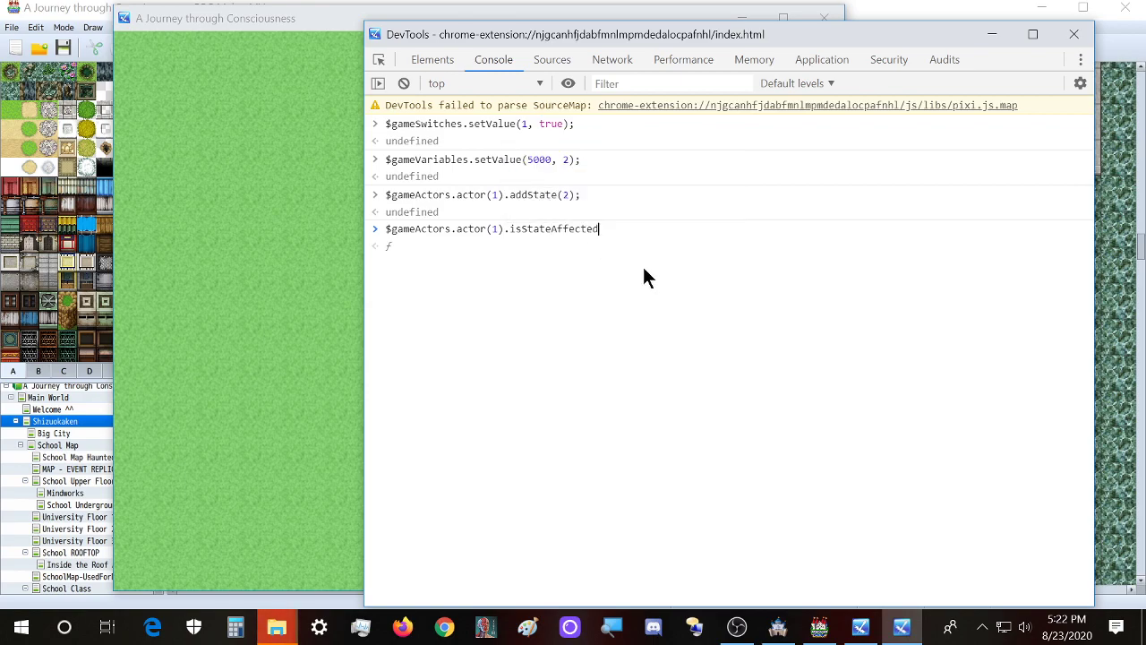
text((2))
key(Return)
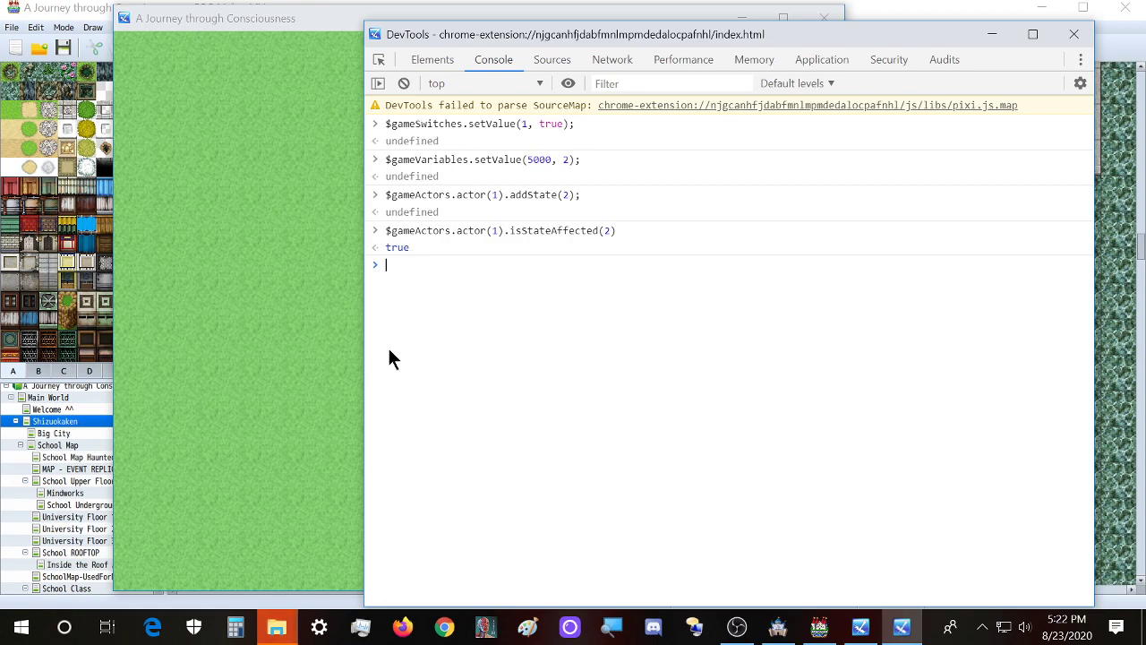
Bring up the pending file-copy conflict, skip the files with the same names, and return to the DevTools console
click(277, 627)
click(427, 557)
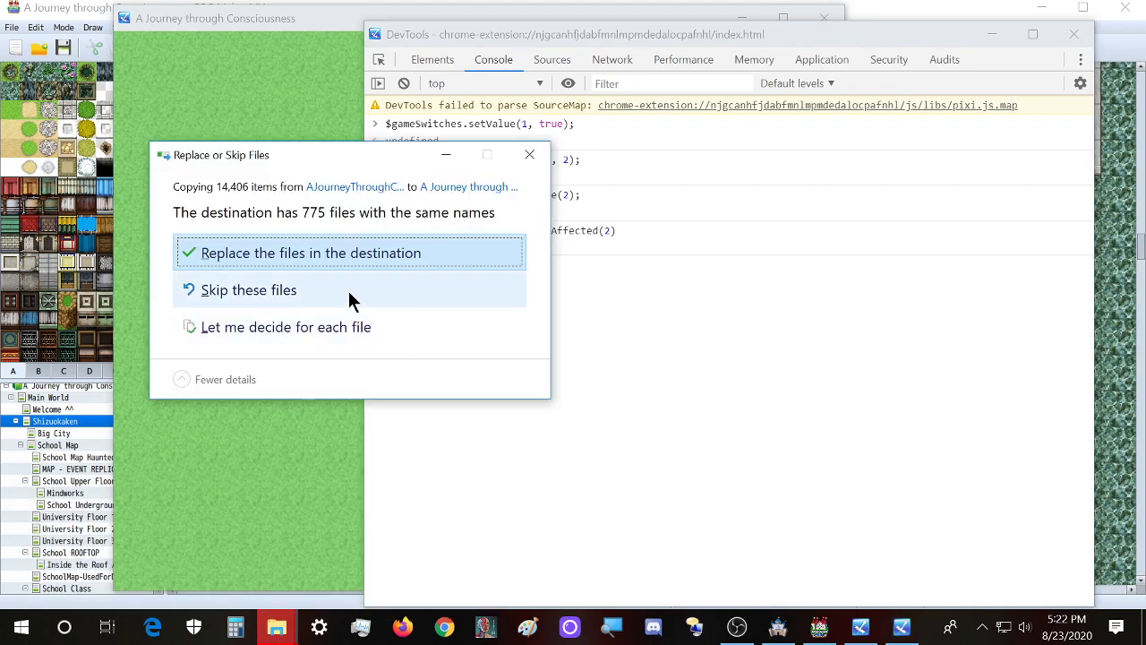
click(283, 293)
click(704, 40)
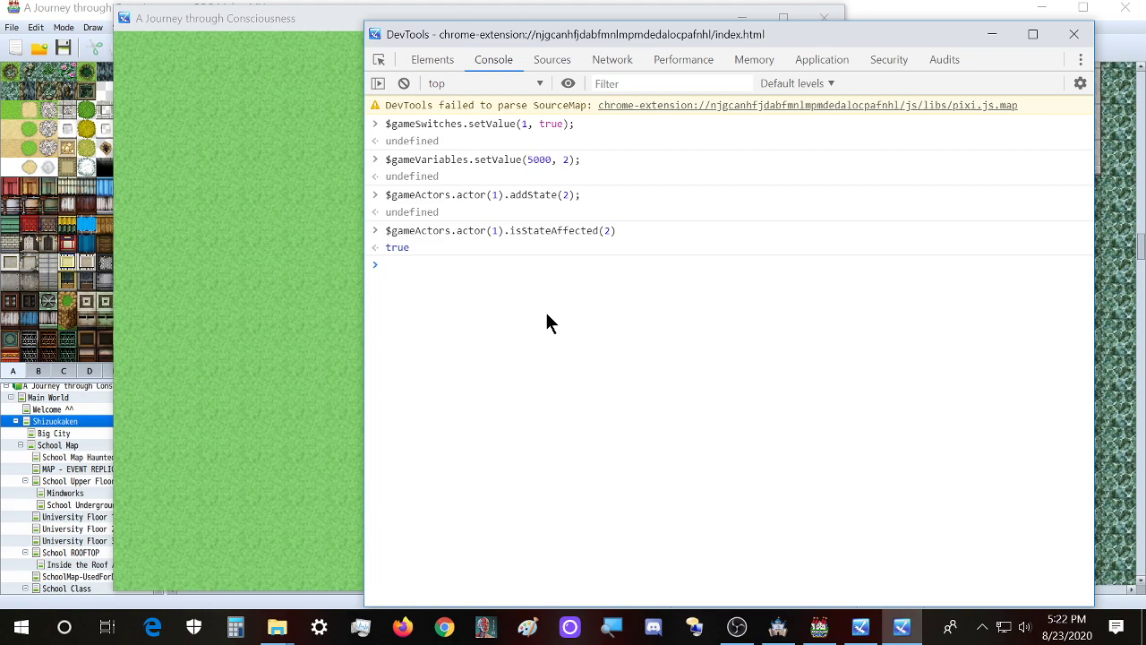
Enter the start of a $gamePlayer.reserveTransfer( call at the console prompt
text($gameO)
key(BackSpace)
text(Player)
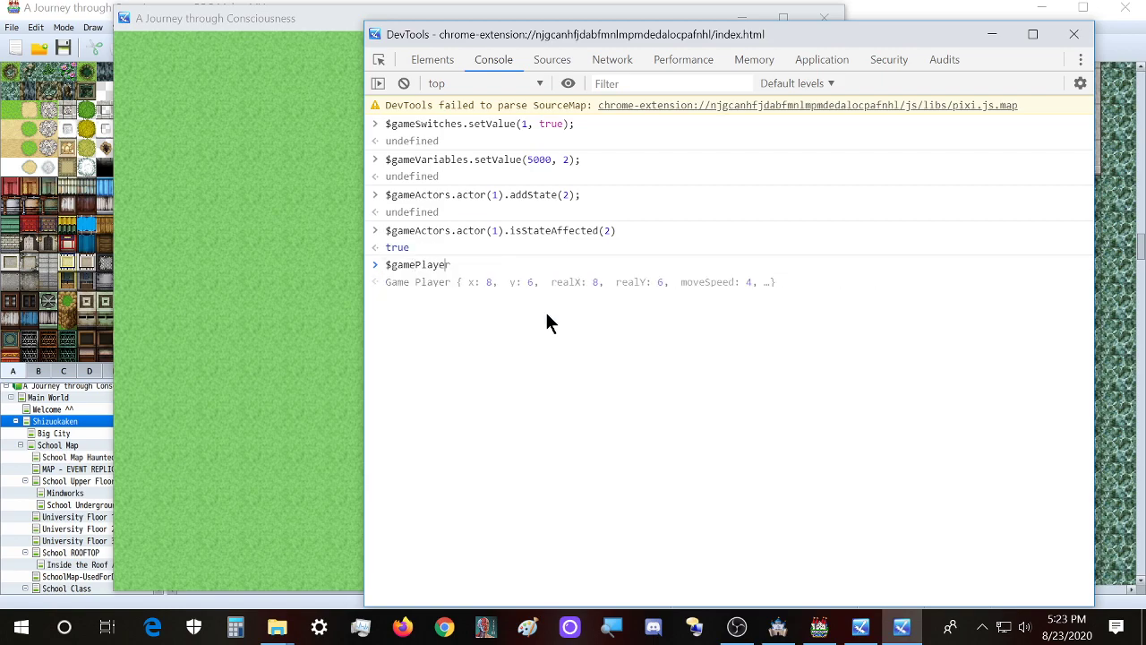
text(.reserve)
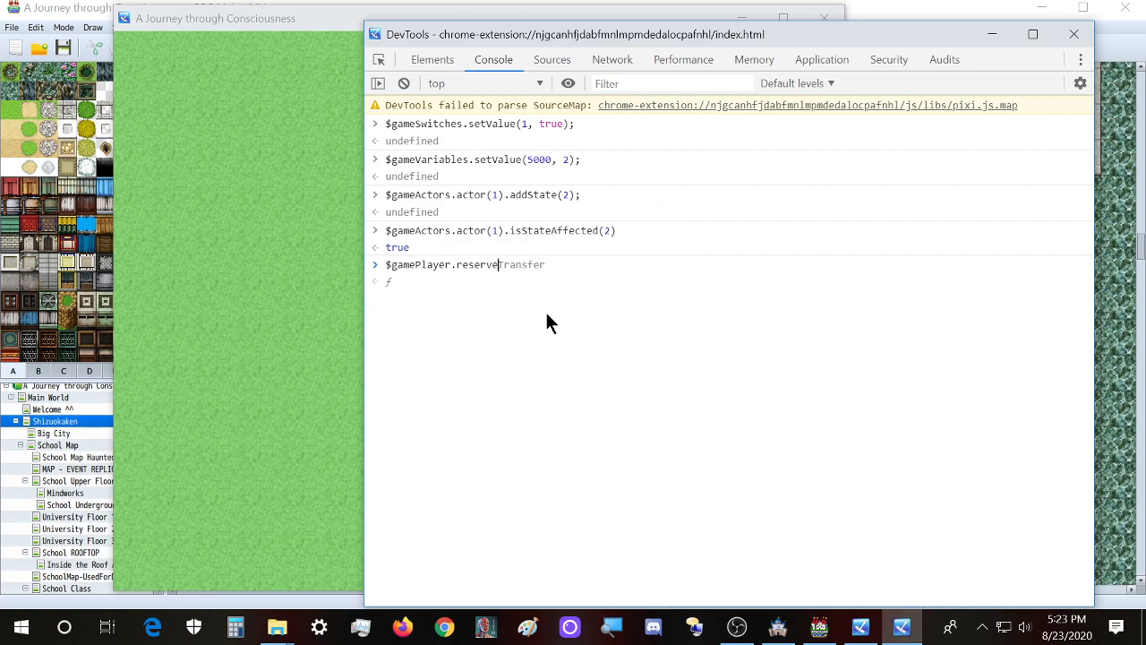
key(Tab)
text(()
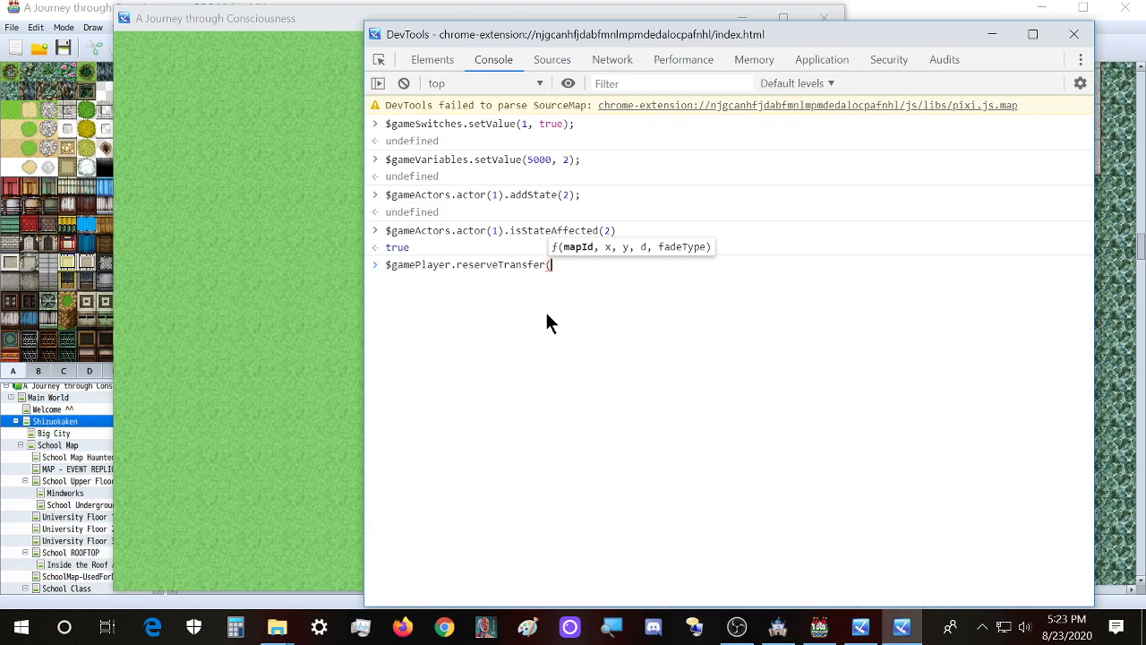
Complete the transfer call with the arguments 1, 5, 5, 2, 0 and run it
text(5,)
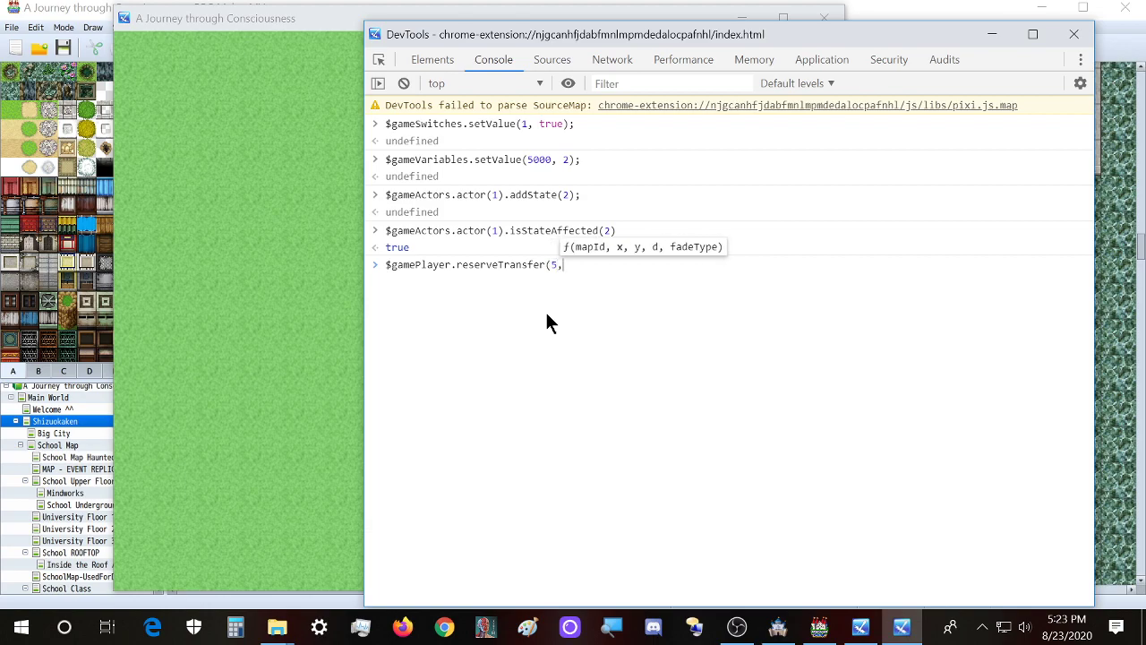
key(BackSpace)
key(BackSpace)
text(1, )
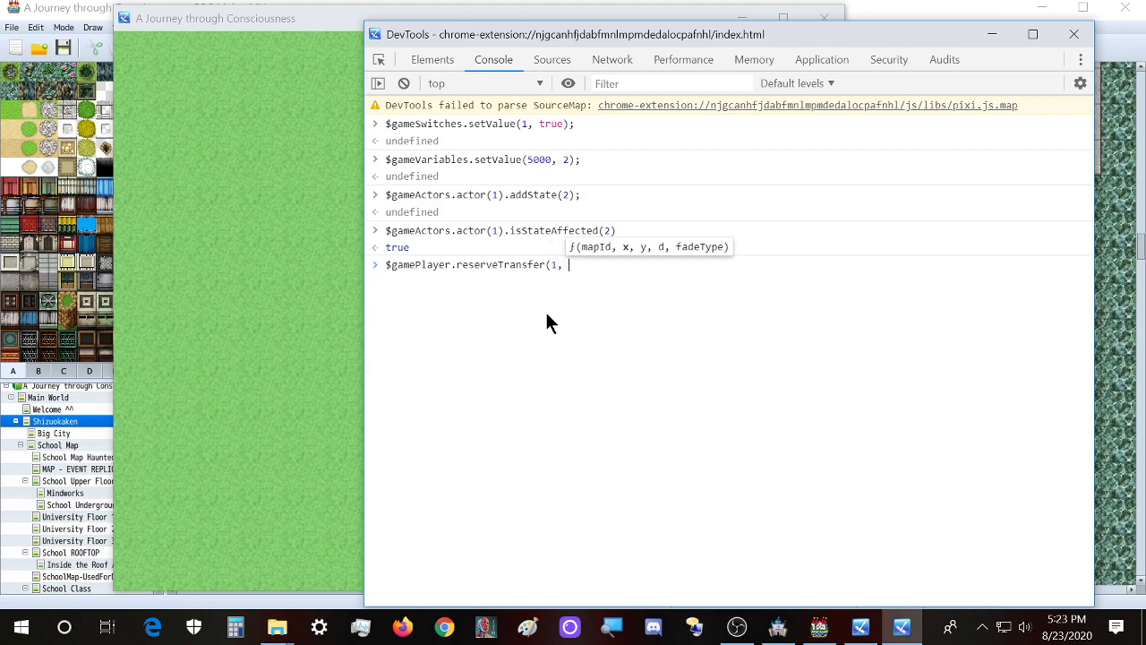
text(5, 5)
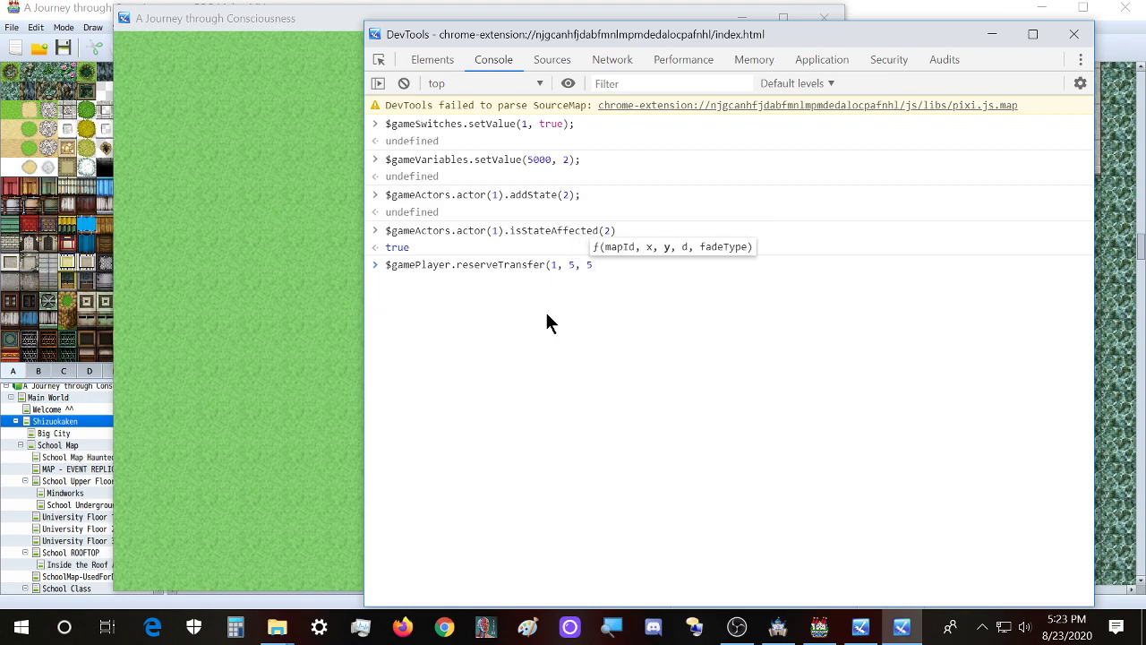
text(, )
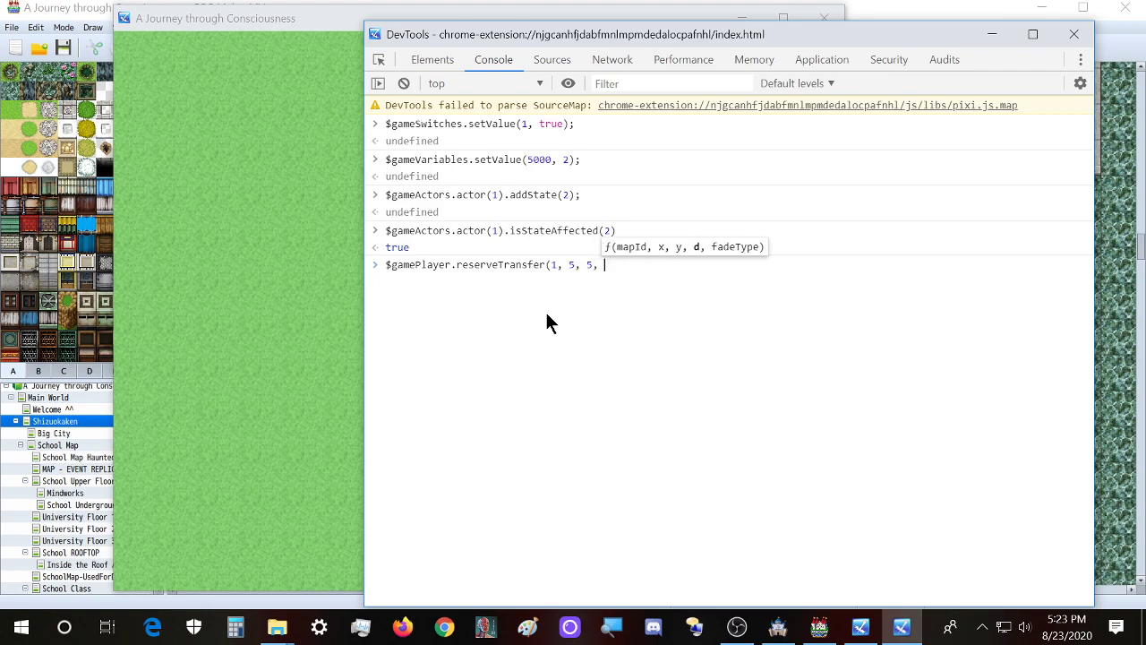
text(2,)
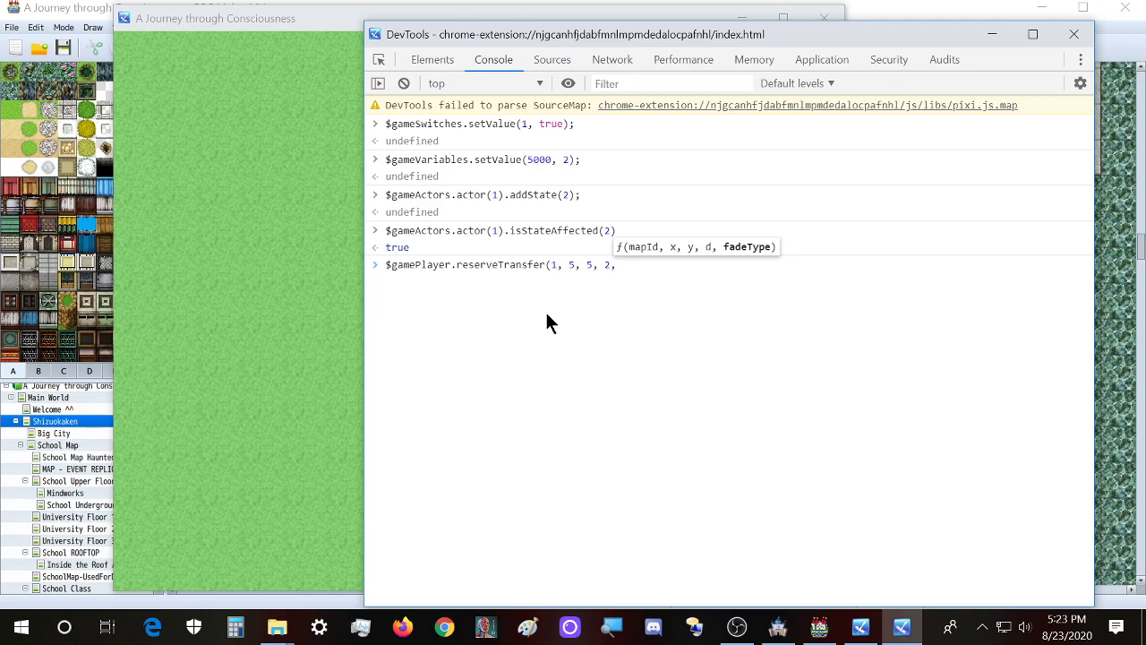
text( 0)
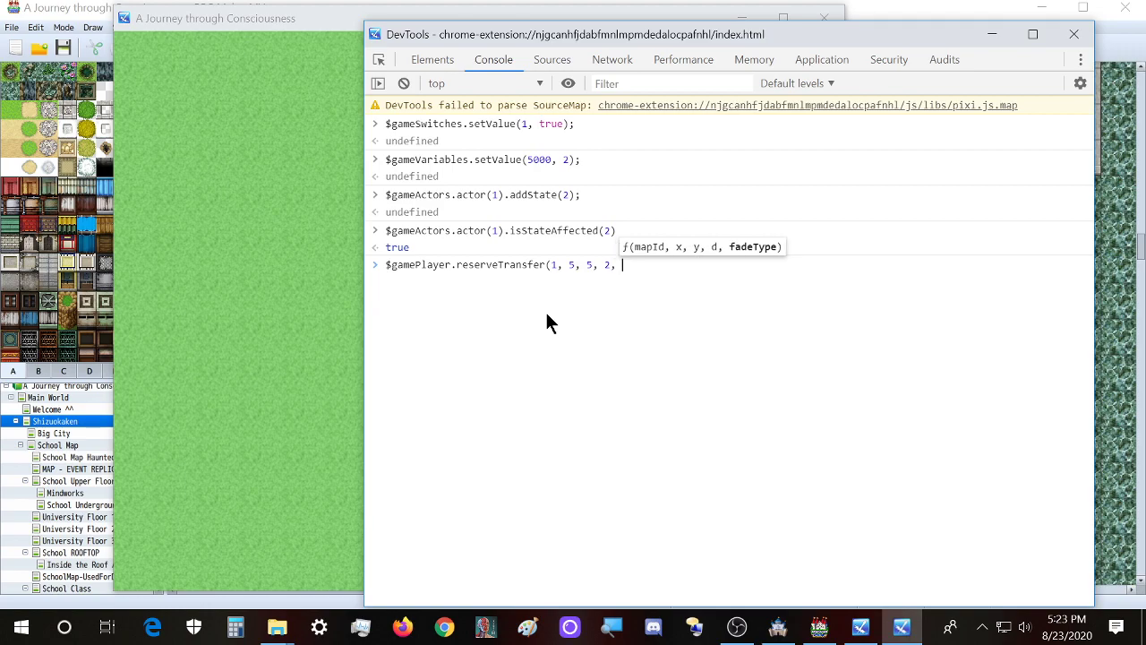
text())
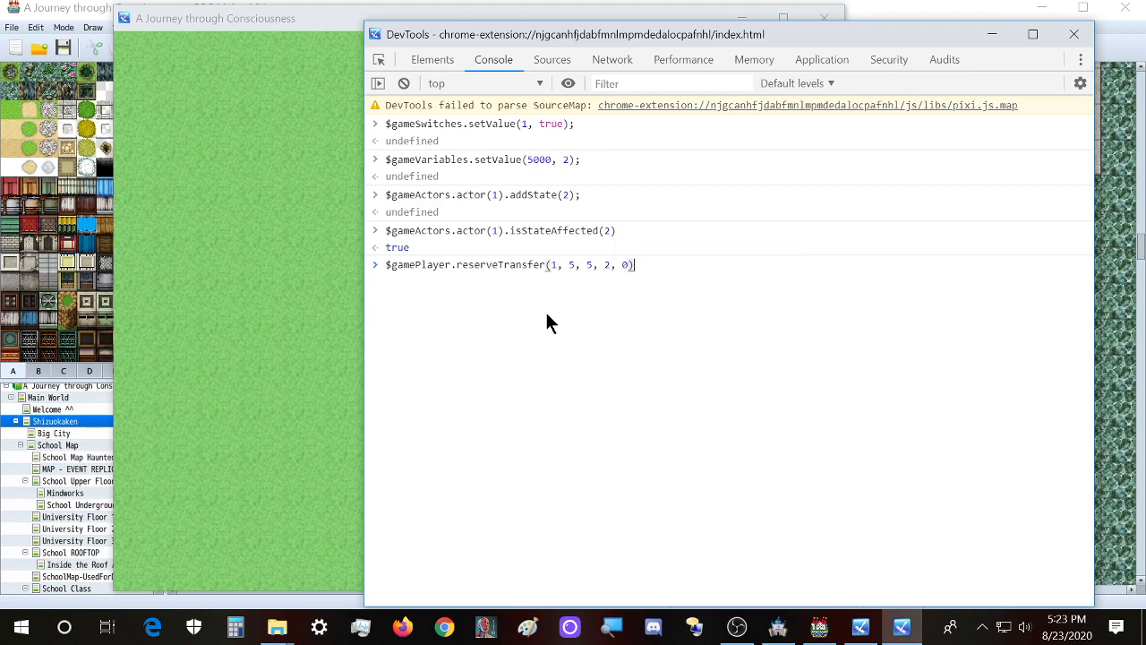
key(Return)
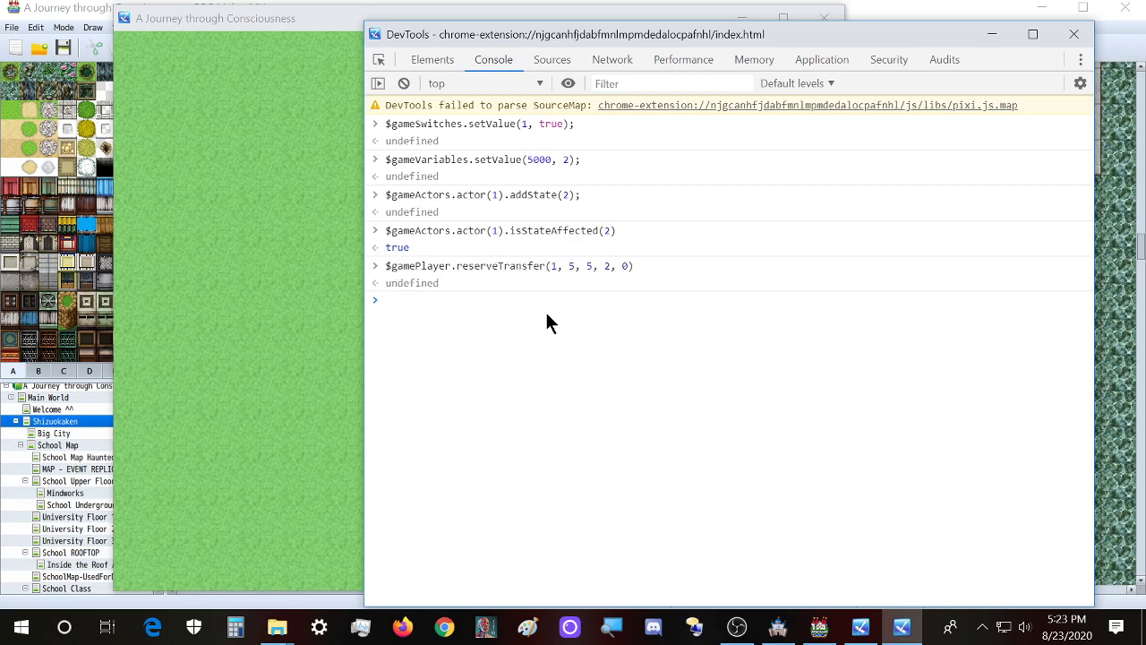
Check the game window for the map transfer, comparing it with the console, and close the playtest
click(246, 23)
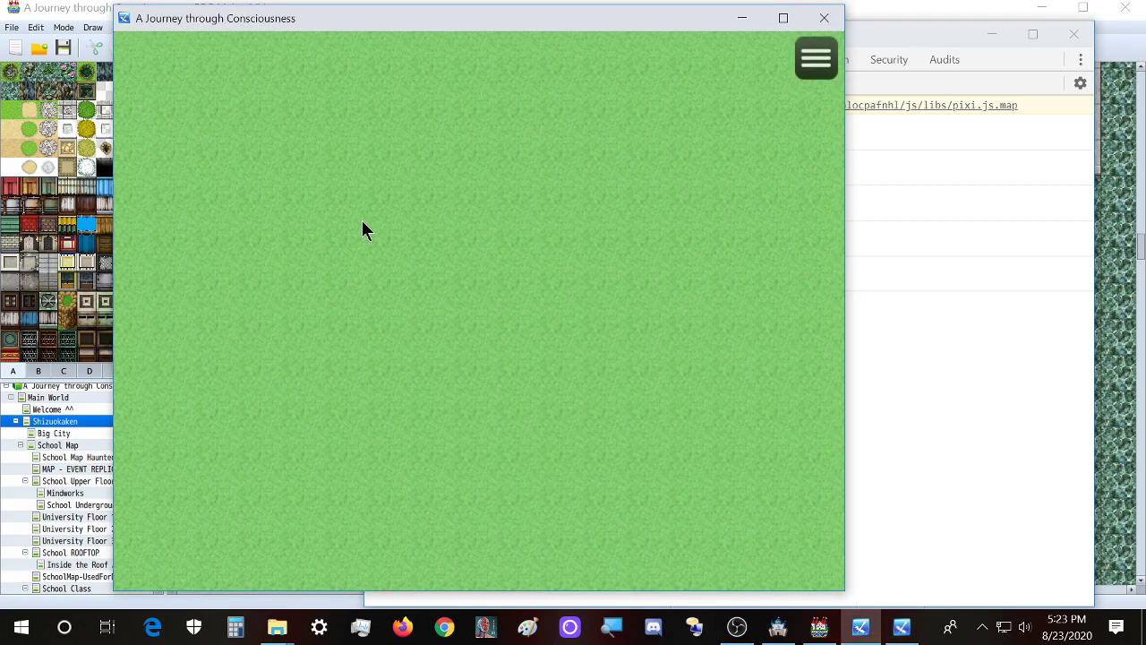
click(943, 34)
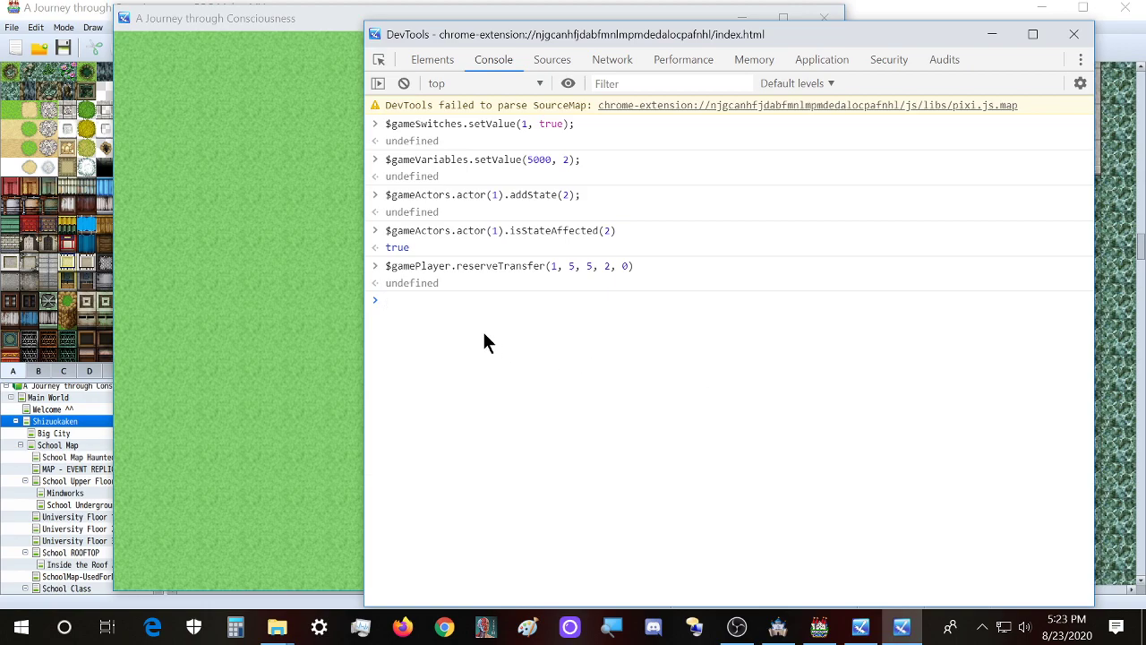
click(243, 25)
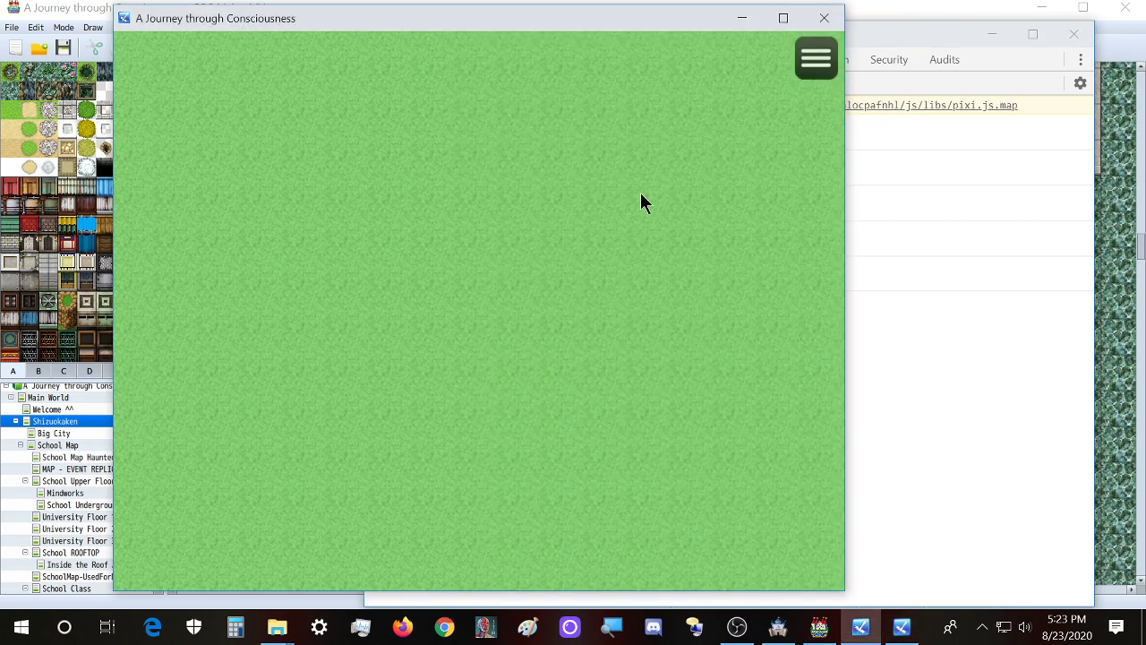
click(917, 36)
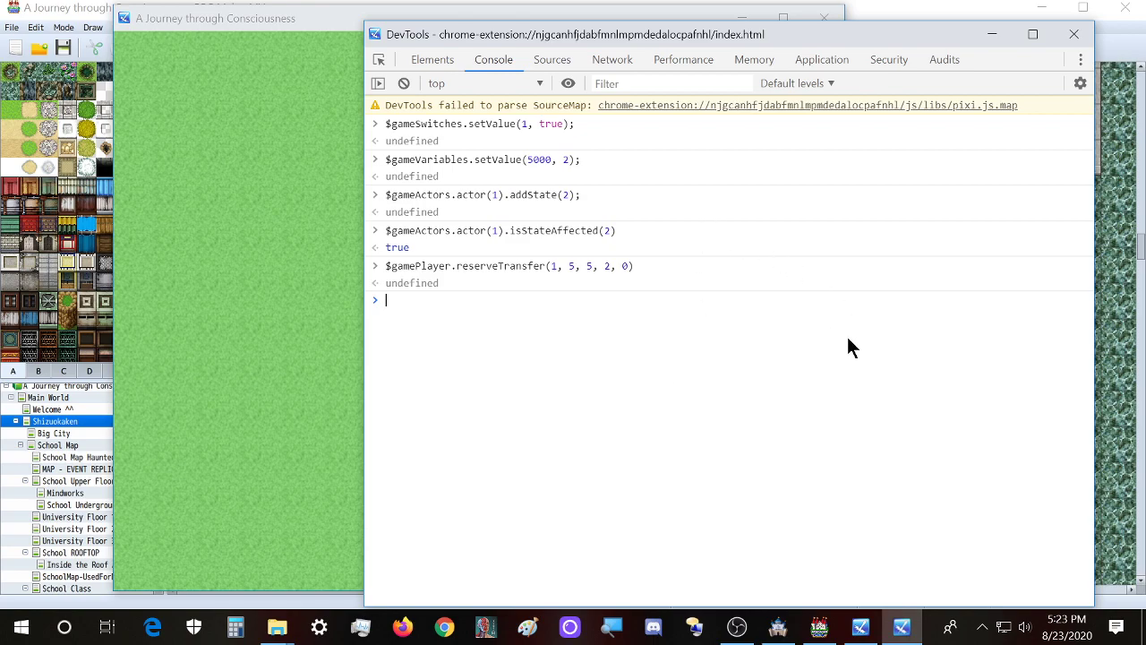
click(284, 26)
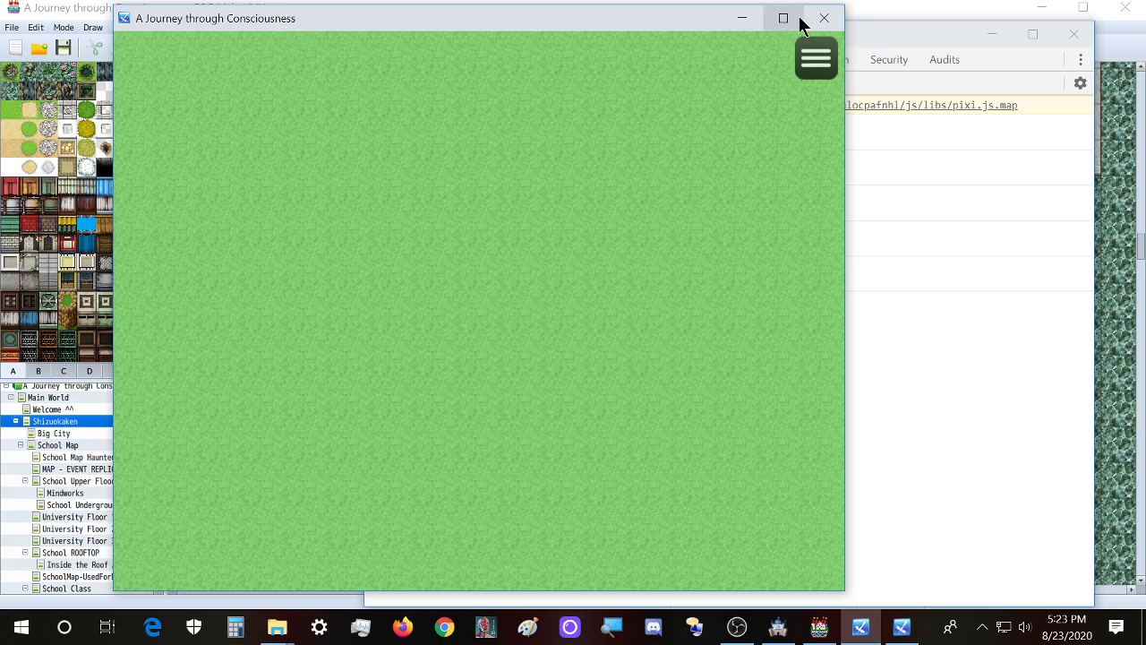
click(840, 18)
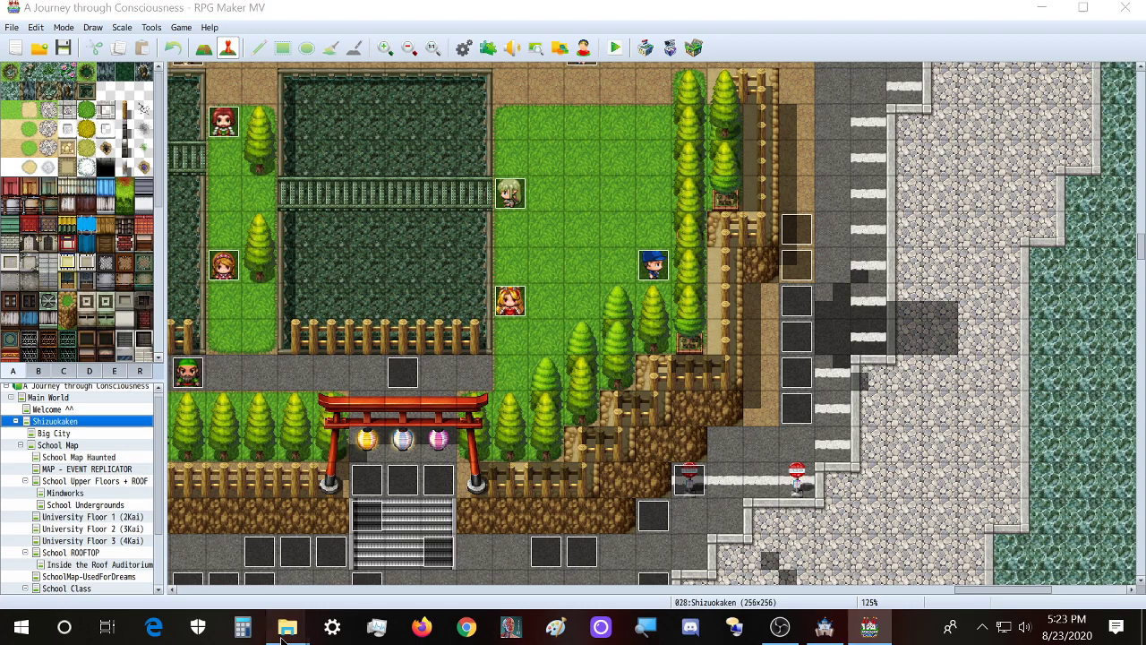
Switch to File Explorer and compare the contents of the A Journey through Consciousness and AJourneyThroughConsciousnessDemo folders
mouse_move(286, 631)
click(350, 558)
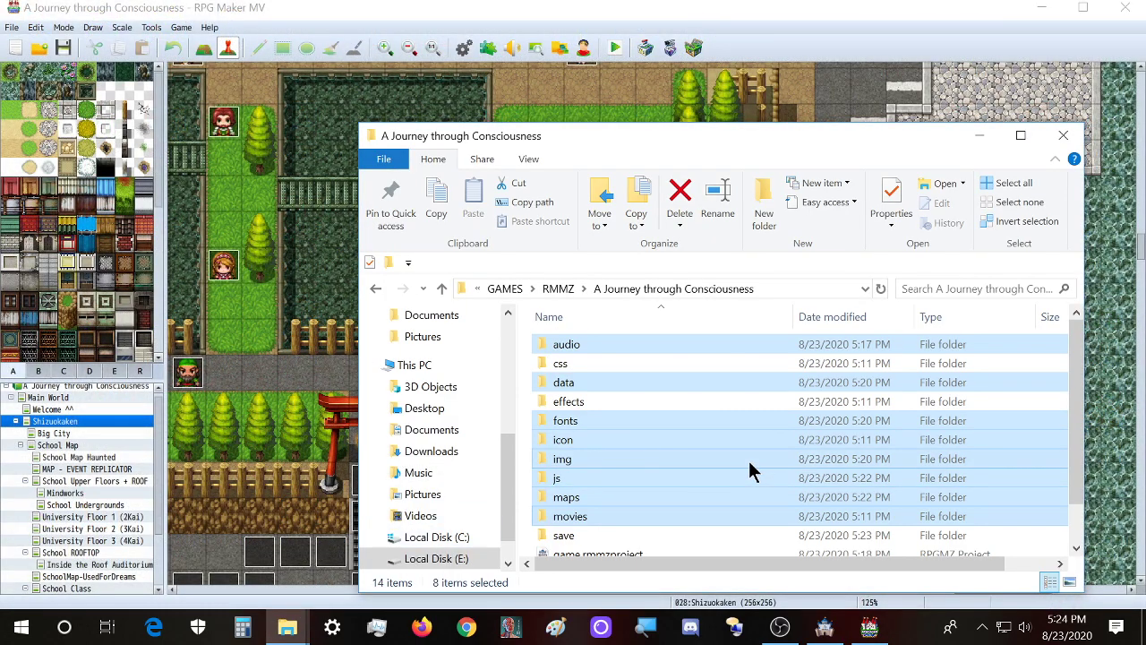
scroll(677, 457, down, 1)
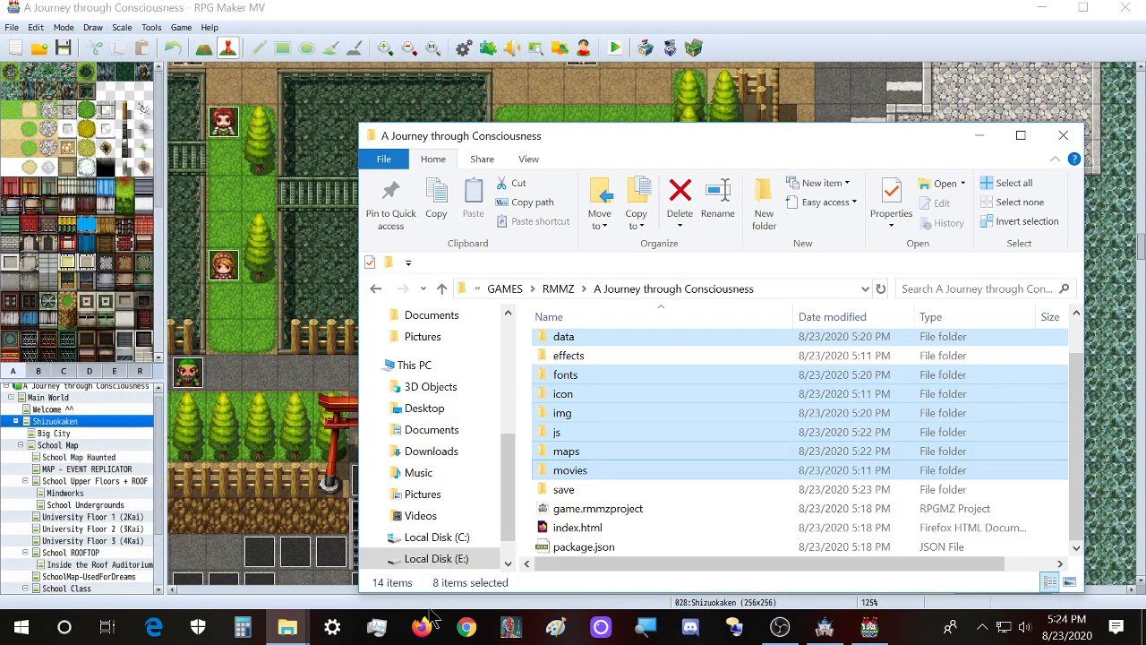
mouse_move(287, 627)
click(218, 545)
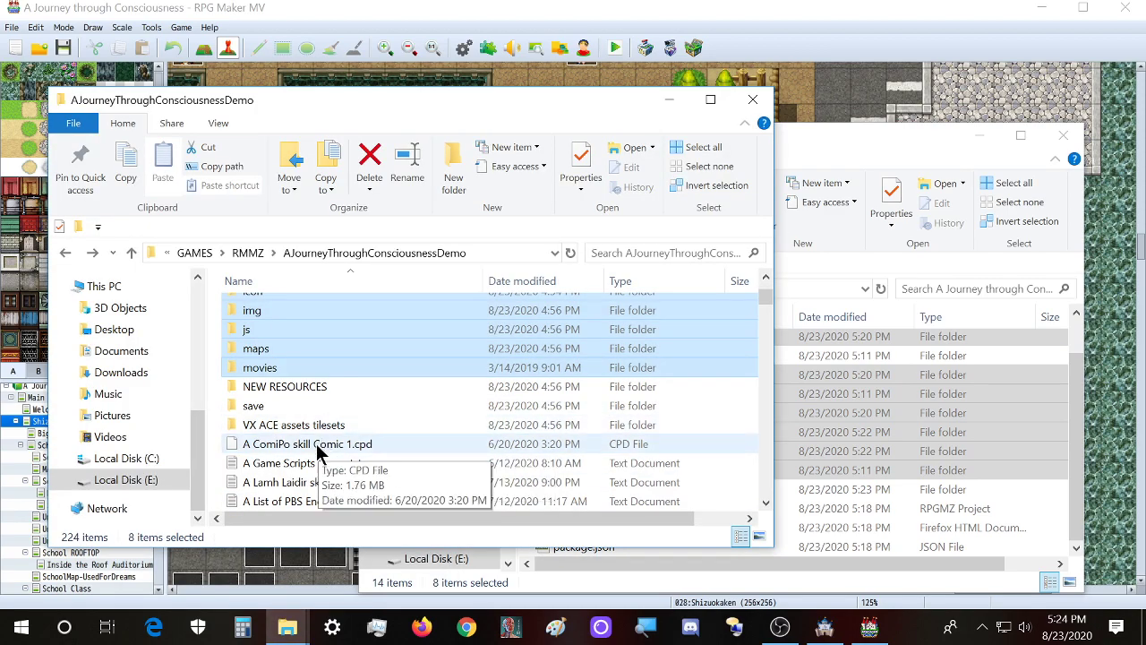
click(321, 389)
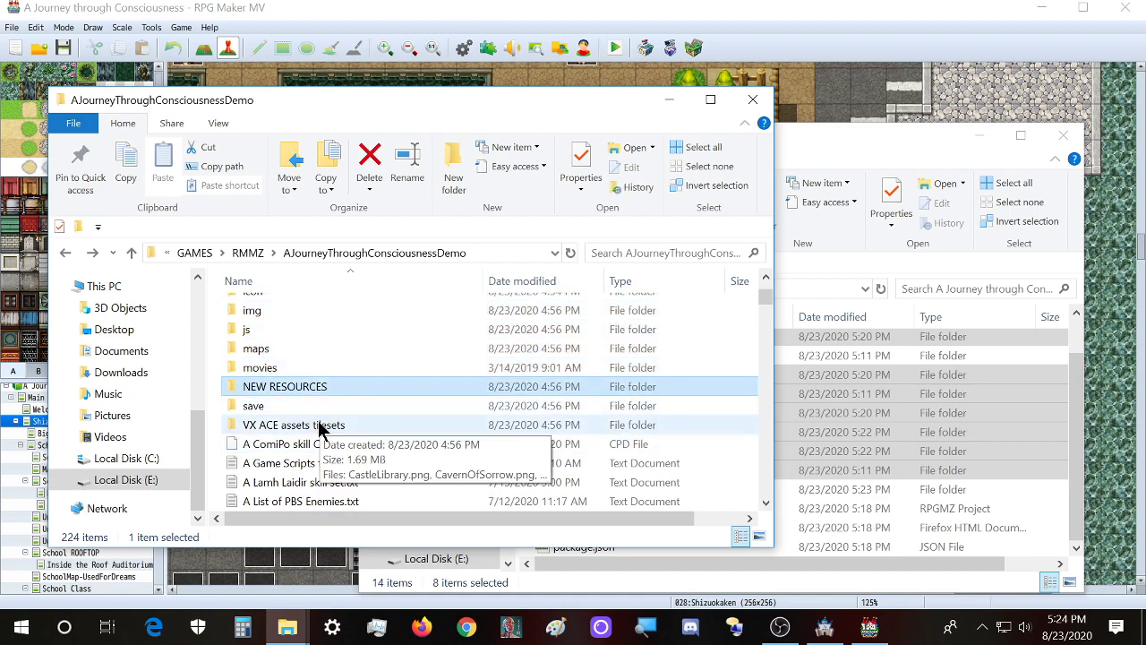
click(836, 175)
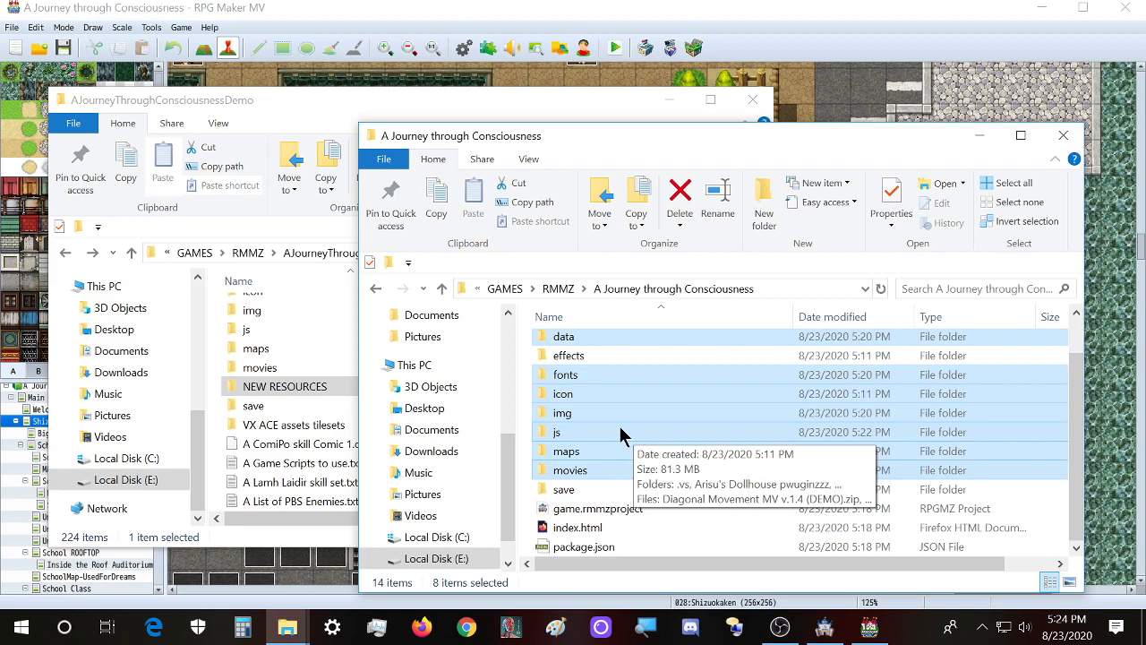
Copy the save folder from AJourneyThroughConsciousnessDemo into the A Journey through Consciousness folder
click(271, 406)
key(ctrl+c)
click(877, 147)
key(ctrl+v)
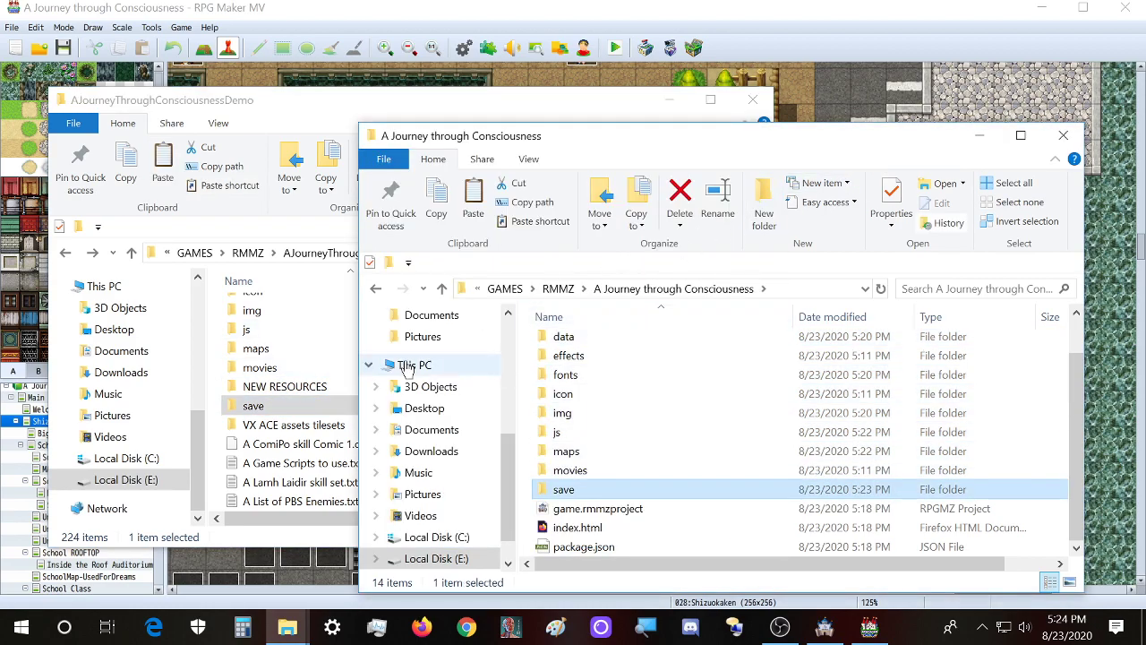
Copy all files from A Game Scripts to use.txt through the last PNG in AJourneyThroughConsciousnessDemo into the A Journey through Consciousness folder
click(277, 442)
scroll(302, 452, down, 1)
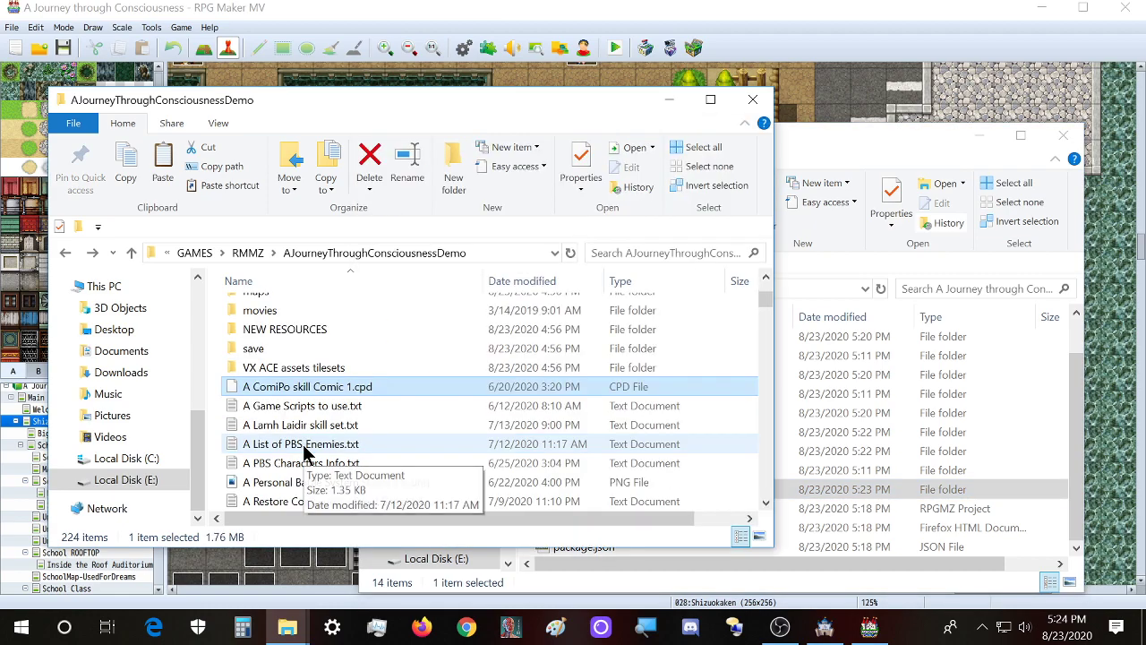
click(378, 405)
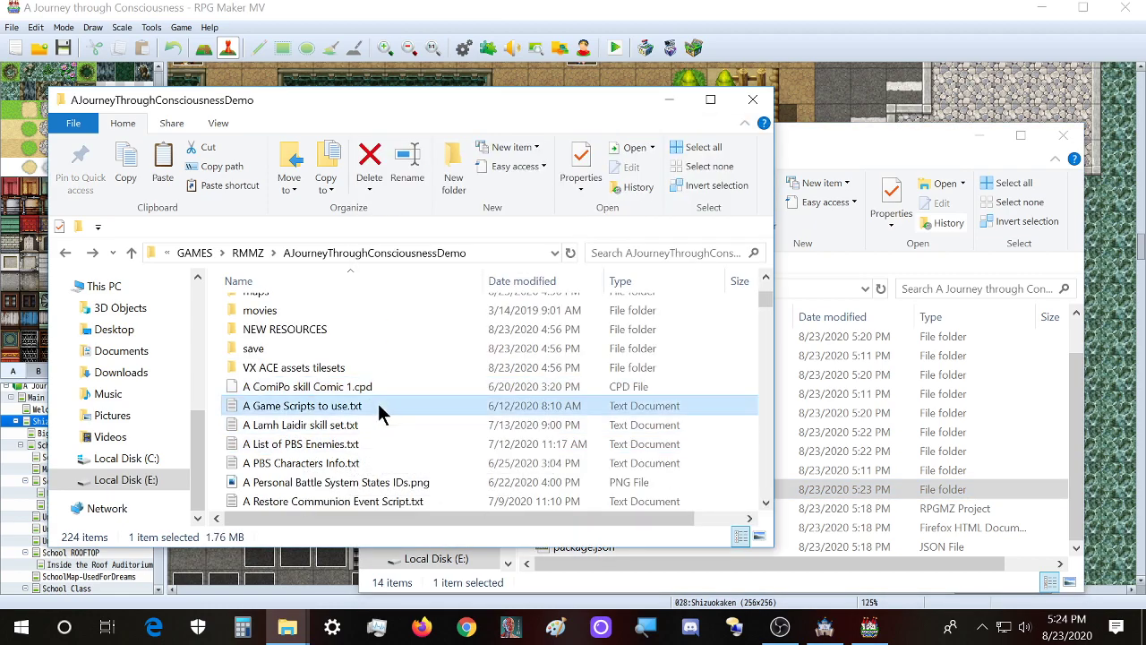
scroll(378, 407, down, 2)
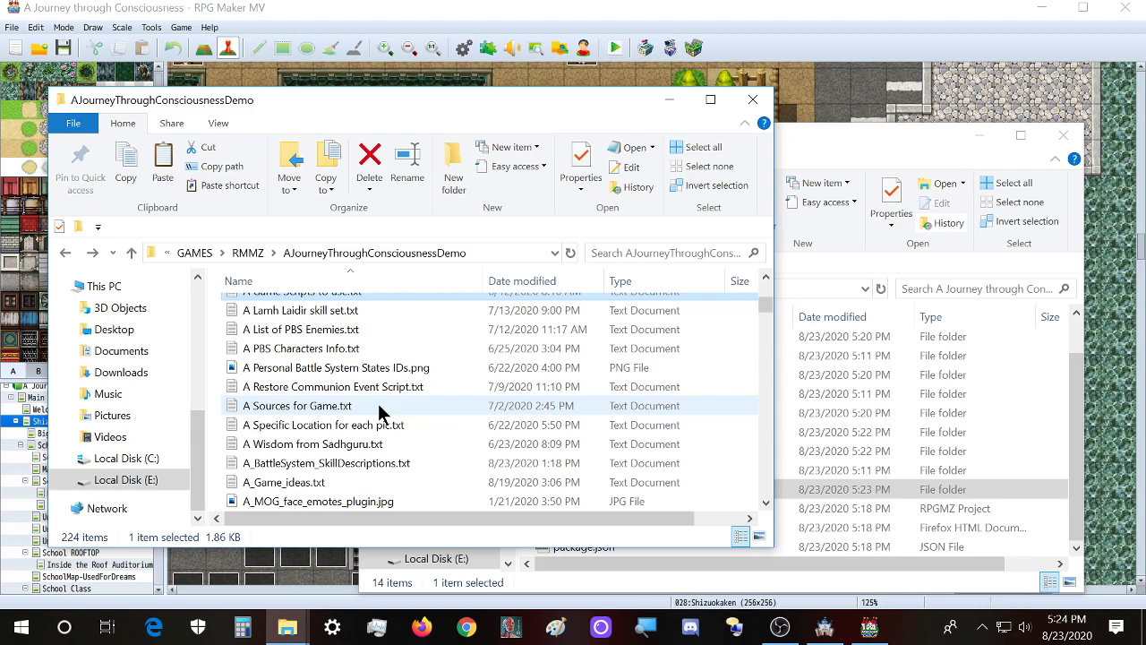
scroll(378, 411, down, 20)
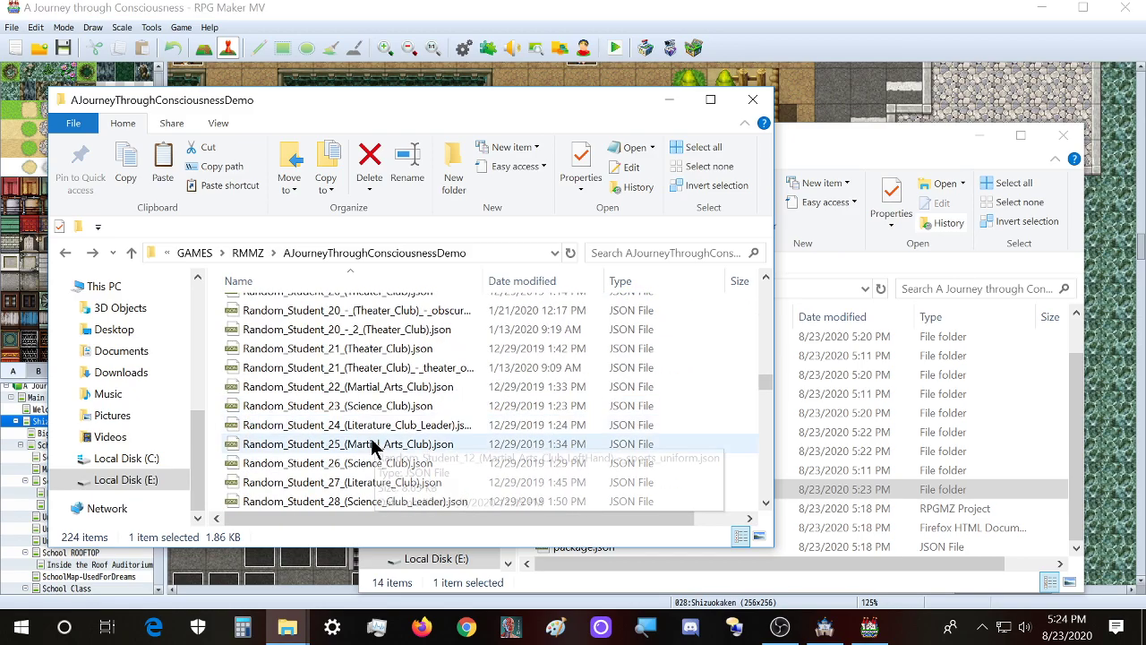
scroll(366, 483, down, 10)
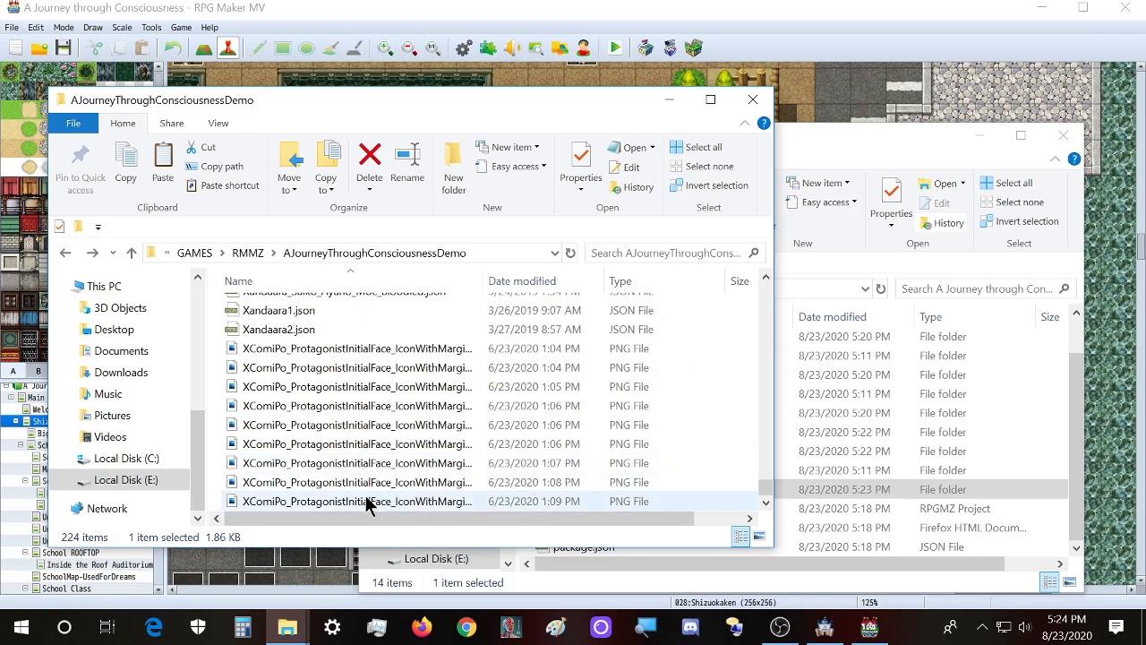
shift+click(364, 499)
click(894, 133)
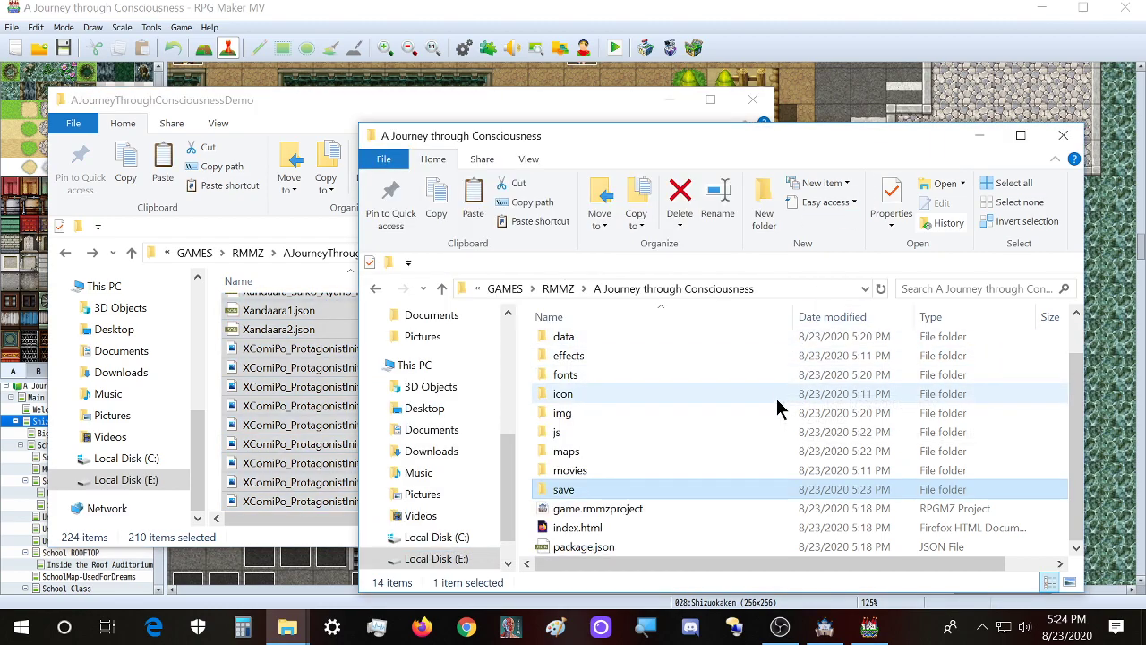
key(ctrl+v)
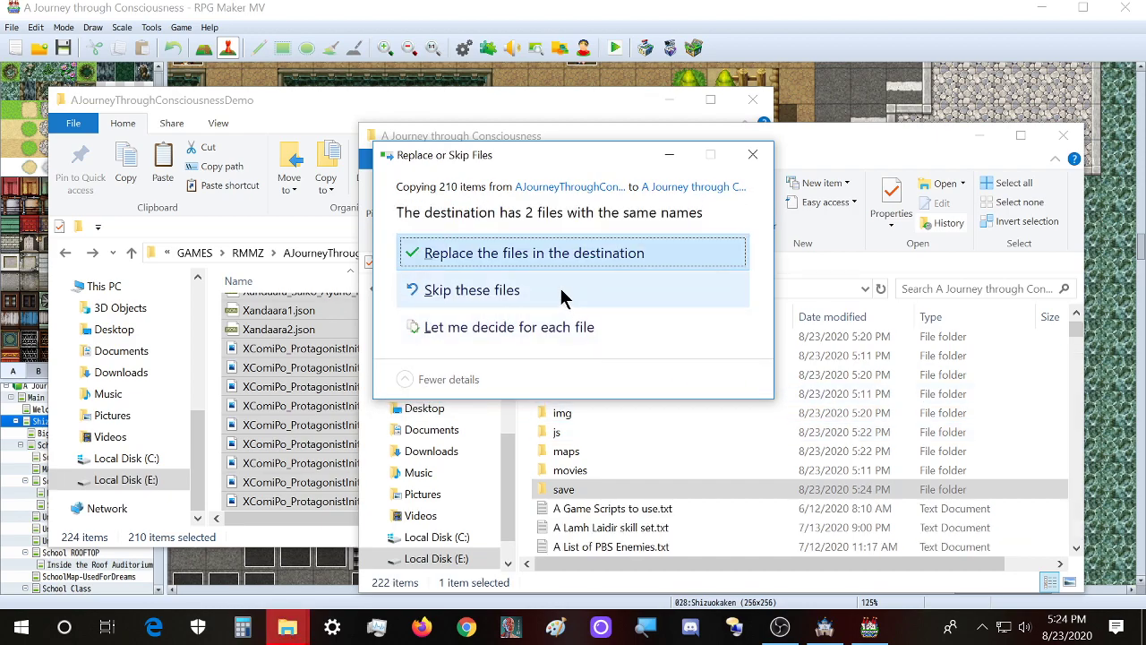
Resolve the index.html and package.json conflicts by keeping the versions from AJourneyThroughConsciousnessDemo
click(567, 317)
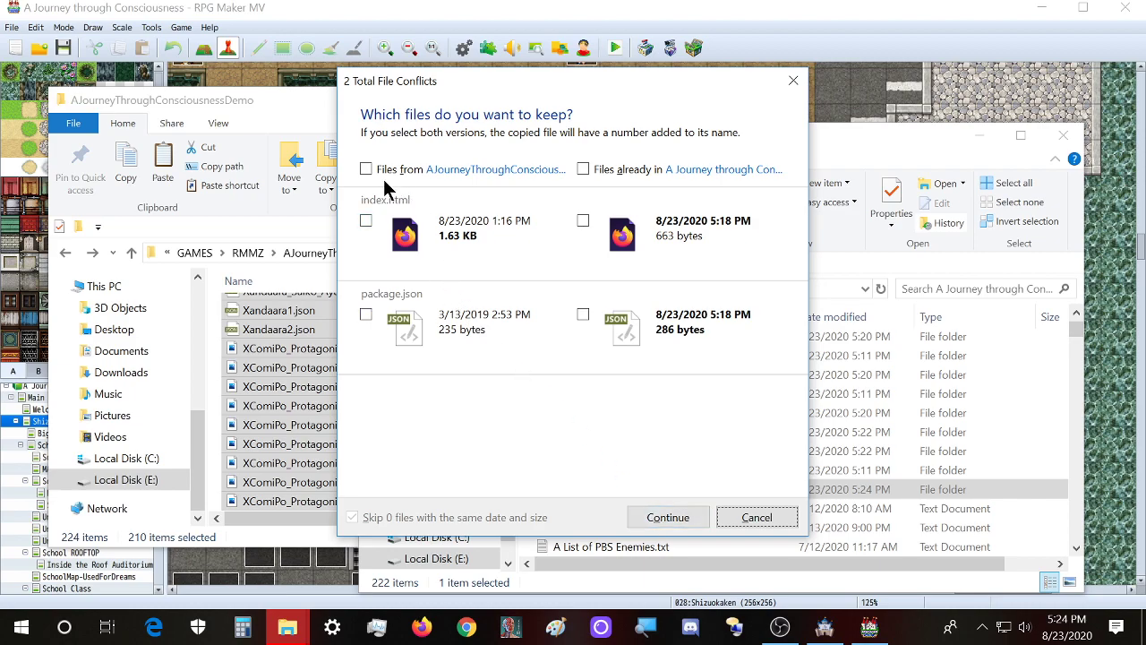
click(365, 169)
click(668, 517)
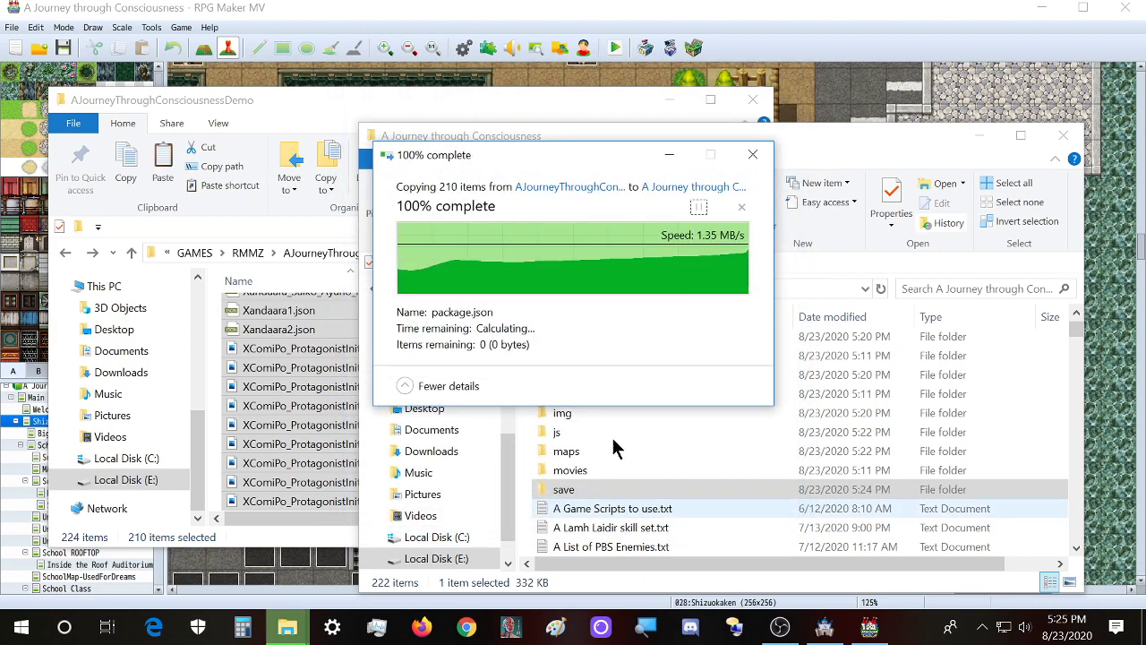
click(741, 413)
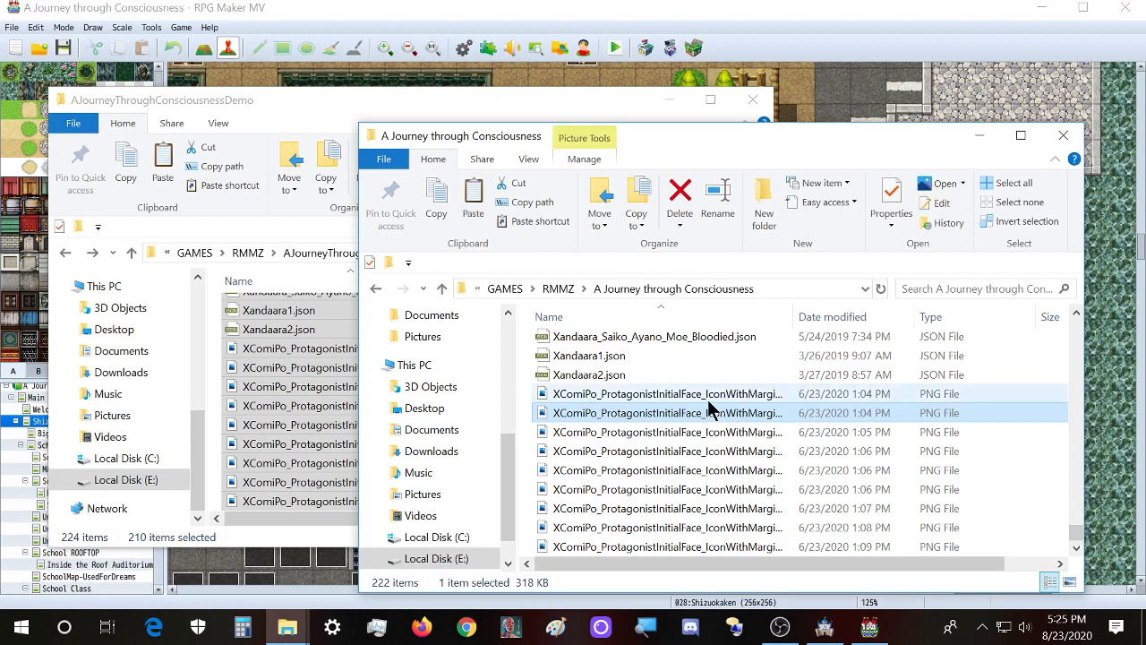
drag(678, 139, 711, 138)
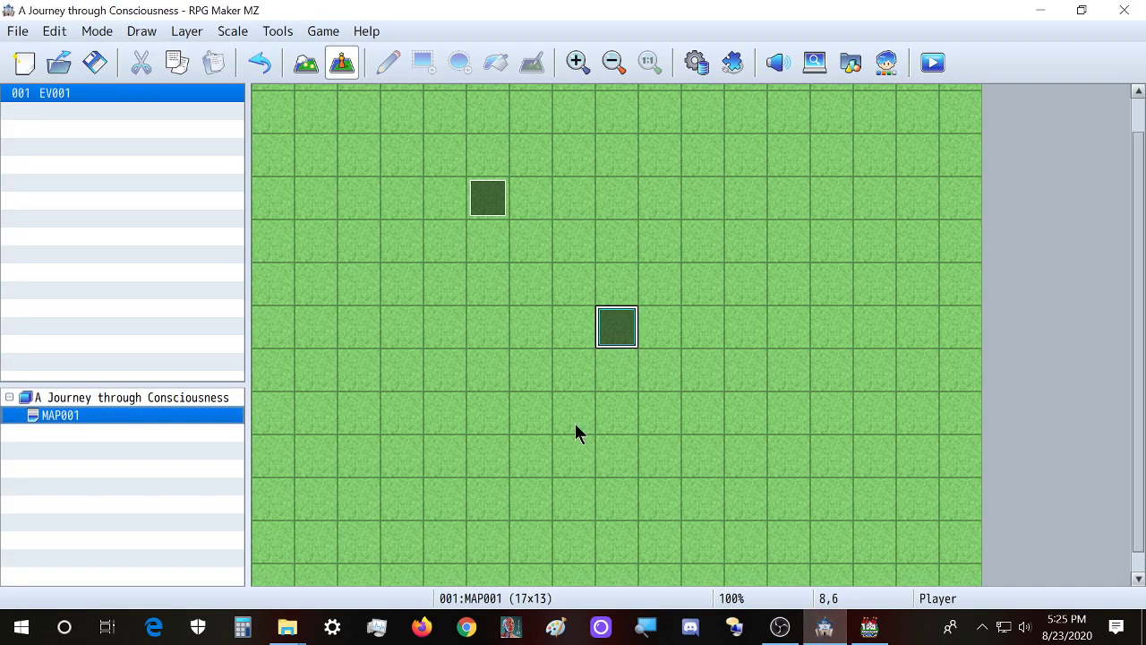
Switch to RPG Maker MZ and reload the project from game.rmmzproject in the A Journey through Consciousness folder
scroll(575, 425, down, 1)
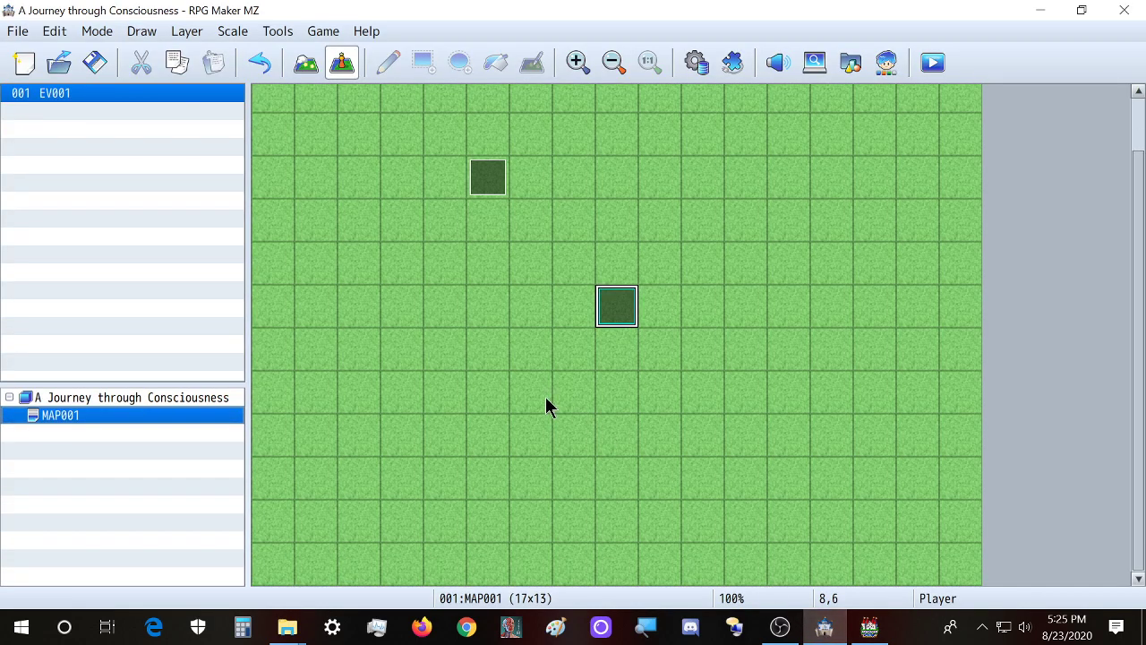
scroll(546, 405, up, 2)
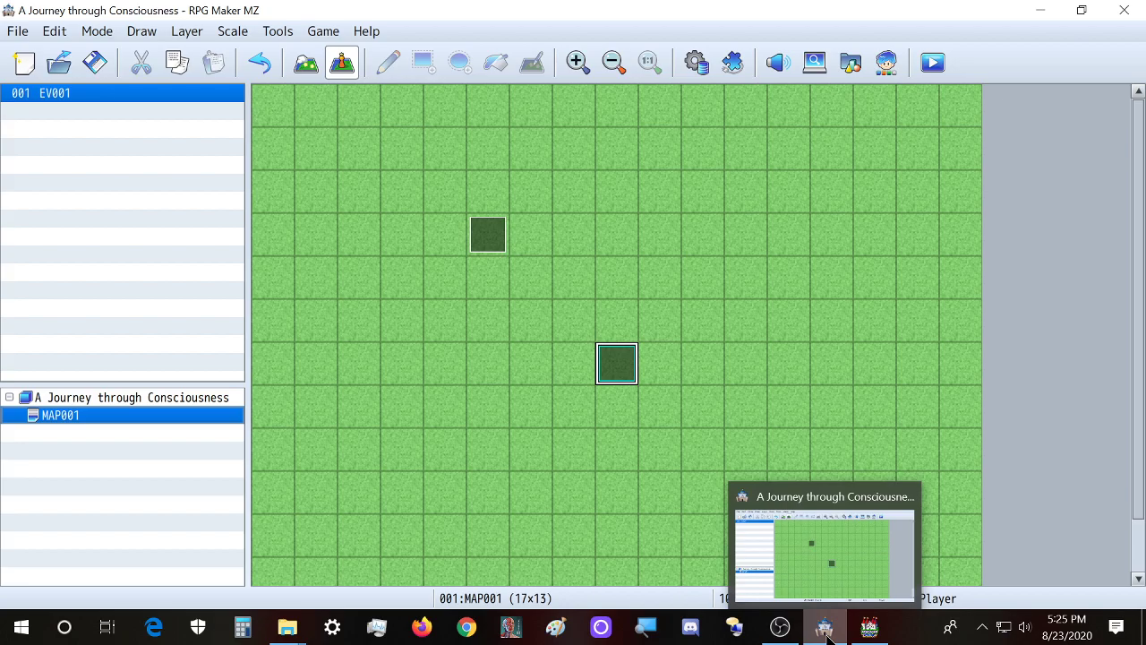
click(16, 33)
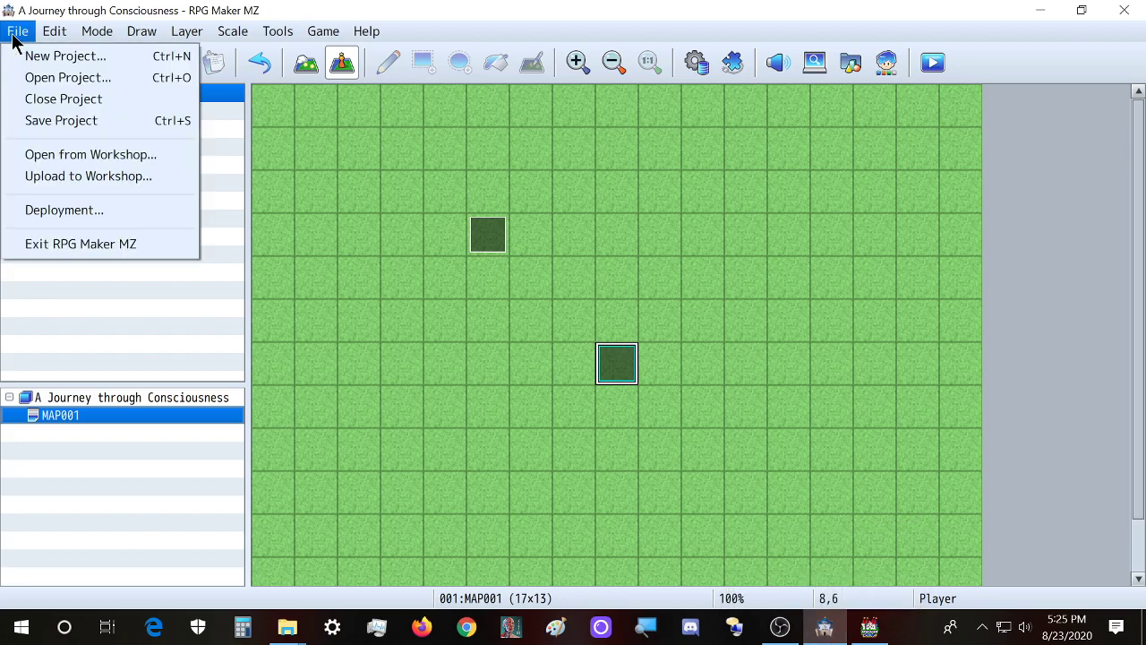
click(27, 79)
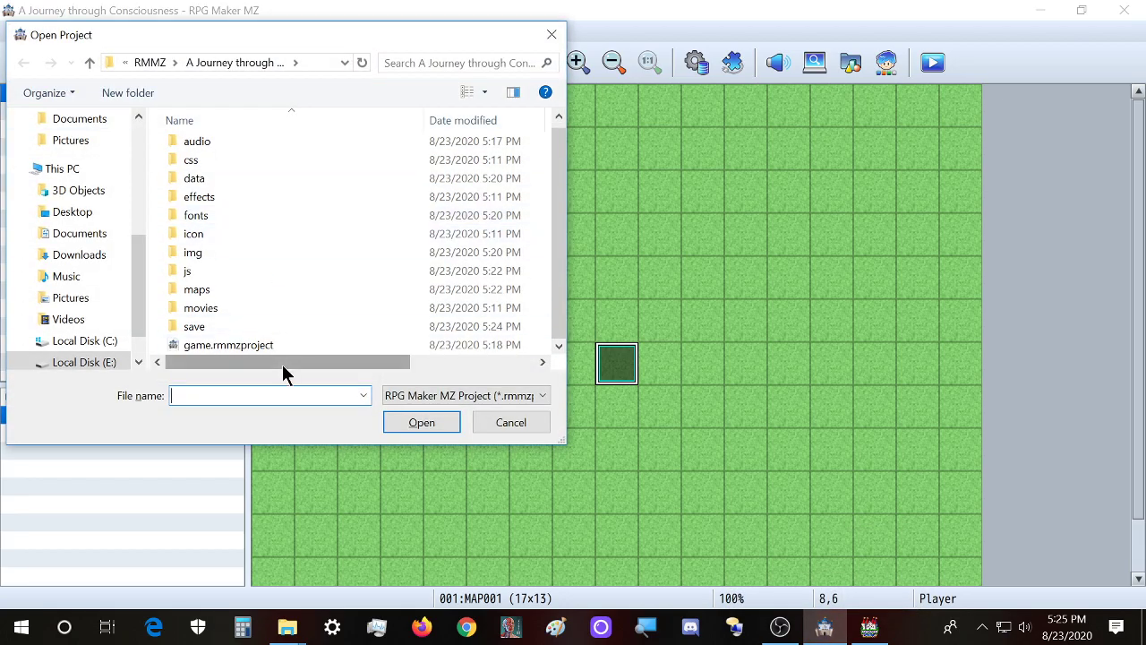
double_click(262, 345)
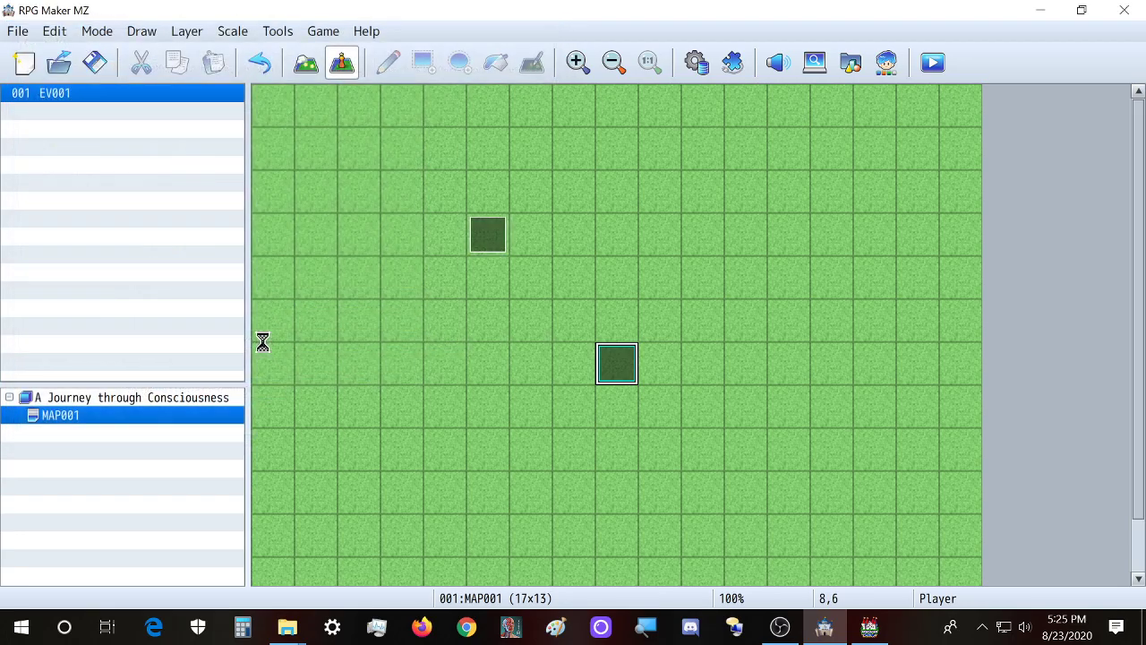
Close RPG Maker MZ, then minimize RPG Maker MV and both project folder windows to reach the desktop
click(1125, 7)
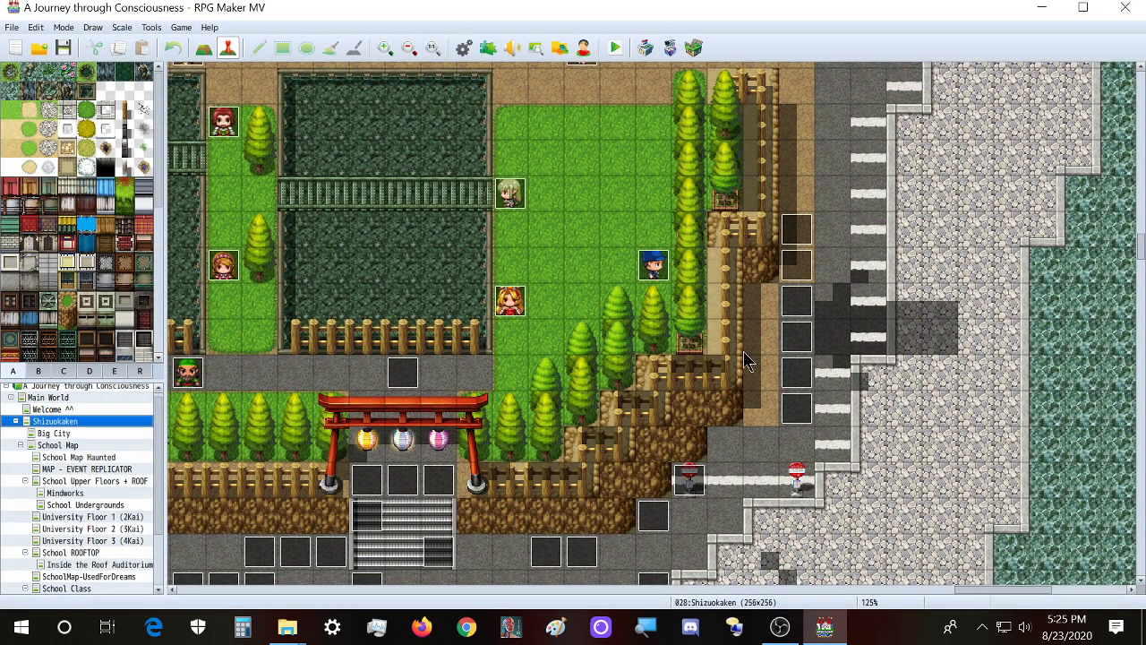
click(1043, 9)
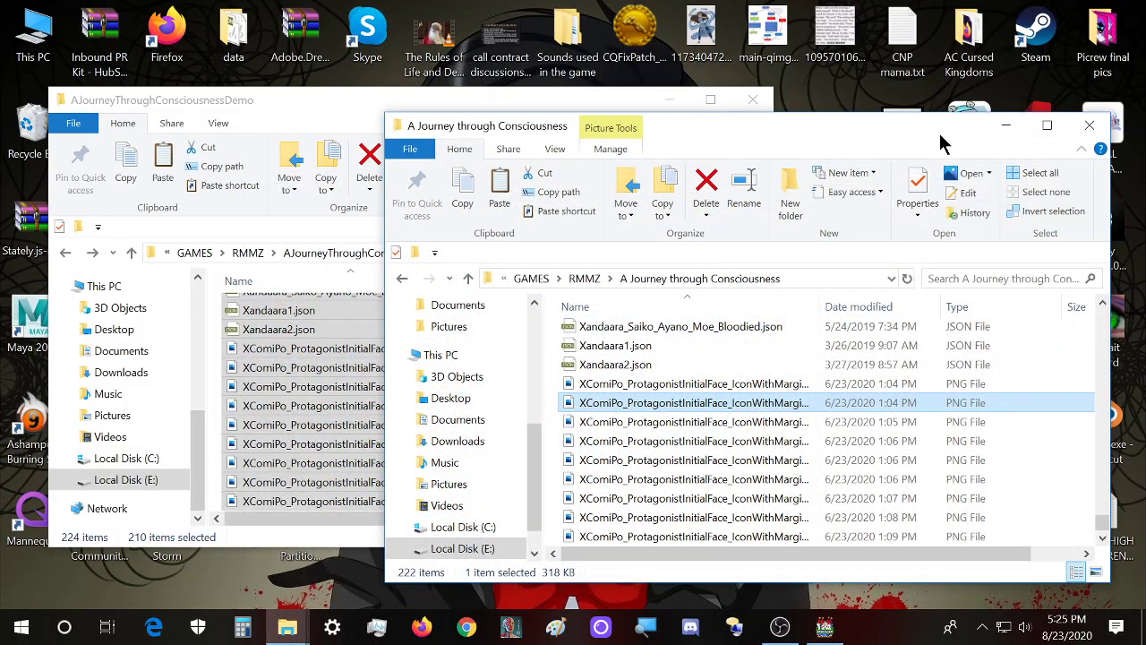
drag(939, 141, 904, 142)
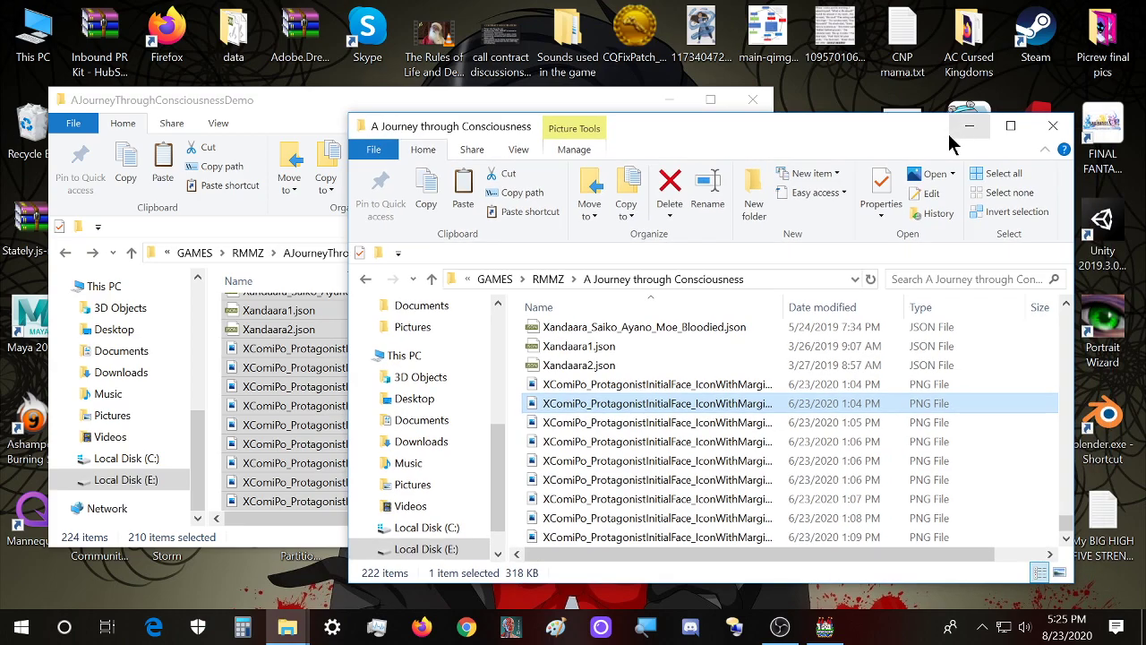
scroll(737, 389, up, 14)
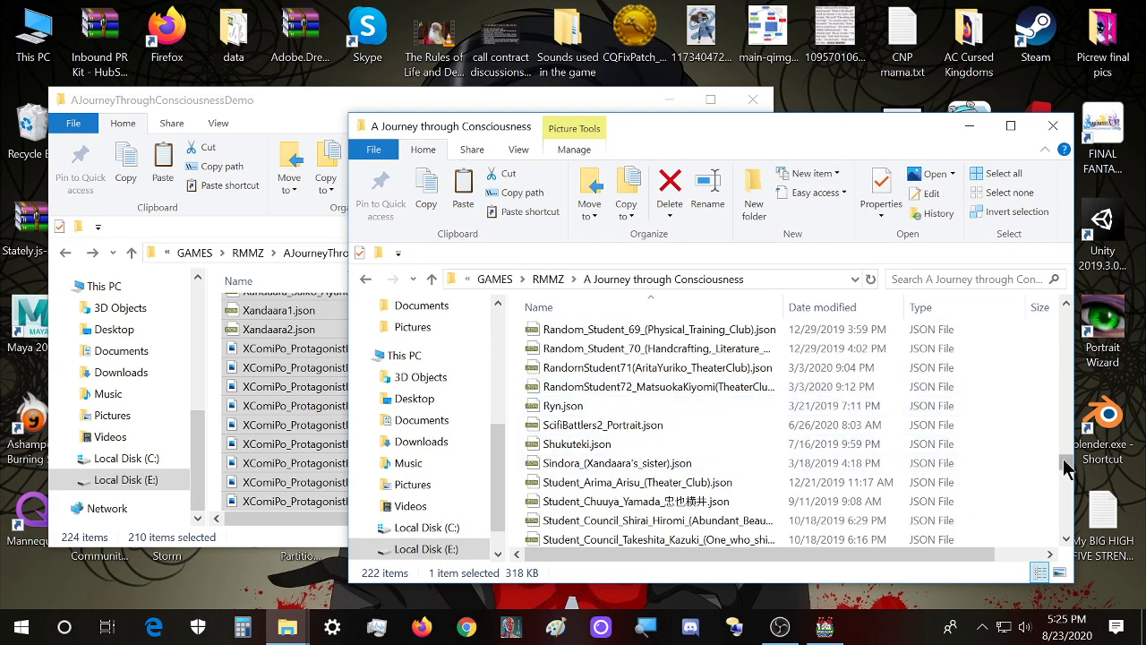
drag(1065, 470, 1066, 323)
click(968, 125)
click(668, 100)
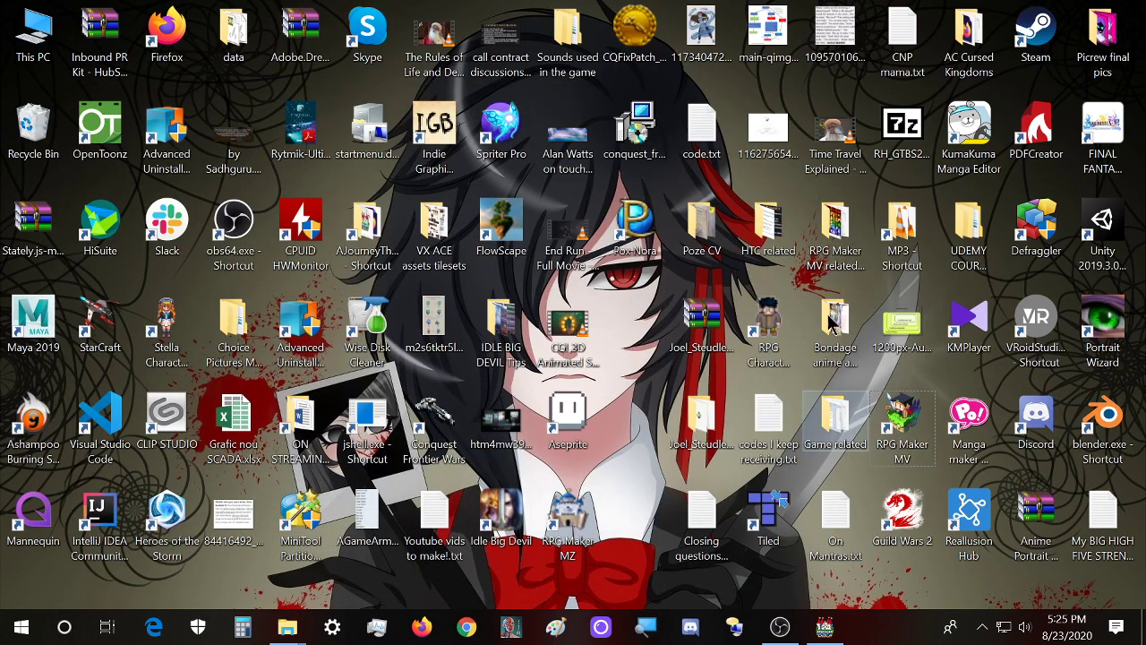
Relaunch RPG Maker MZ from the desktop and bring its window to the front
double_click(564, 542)
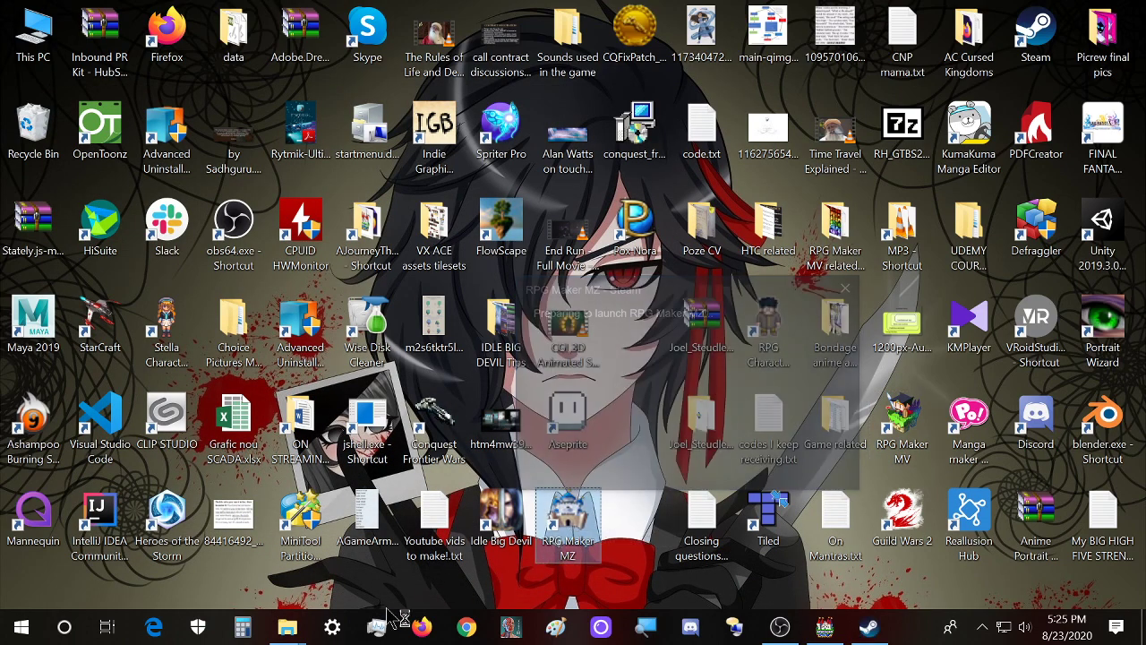
click(828, 628)
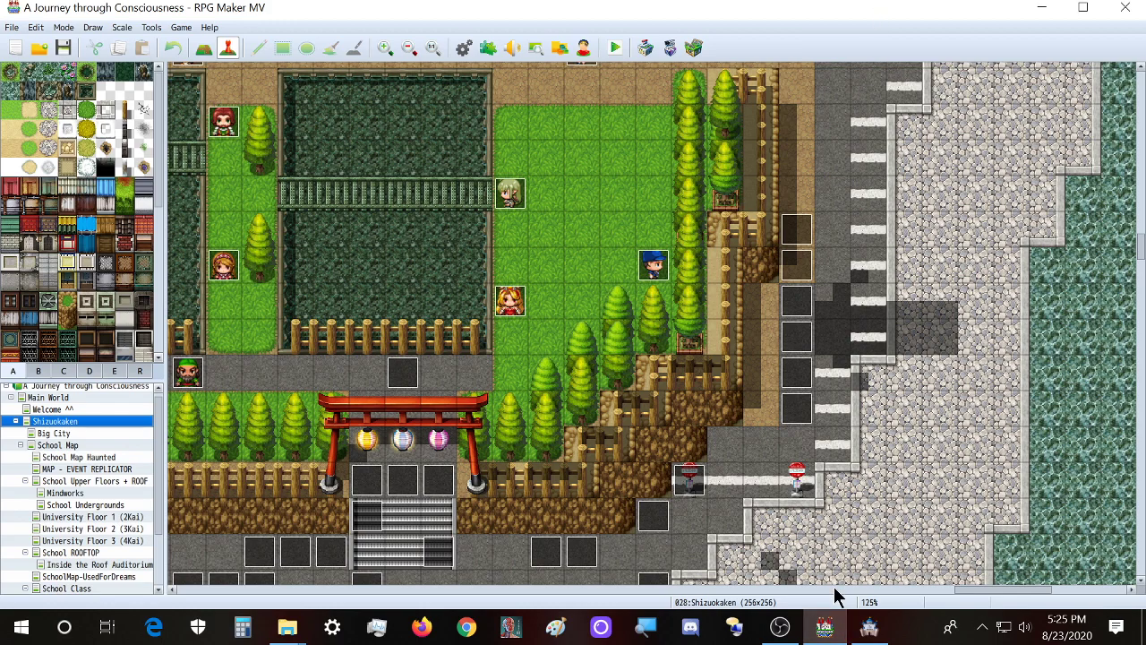
click(868, 627)
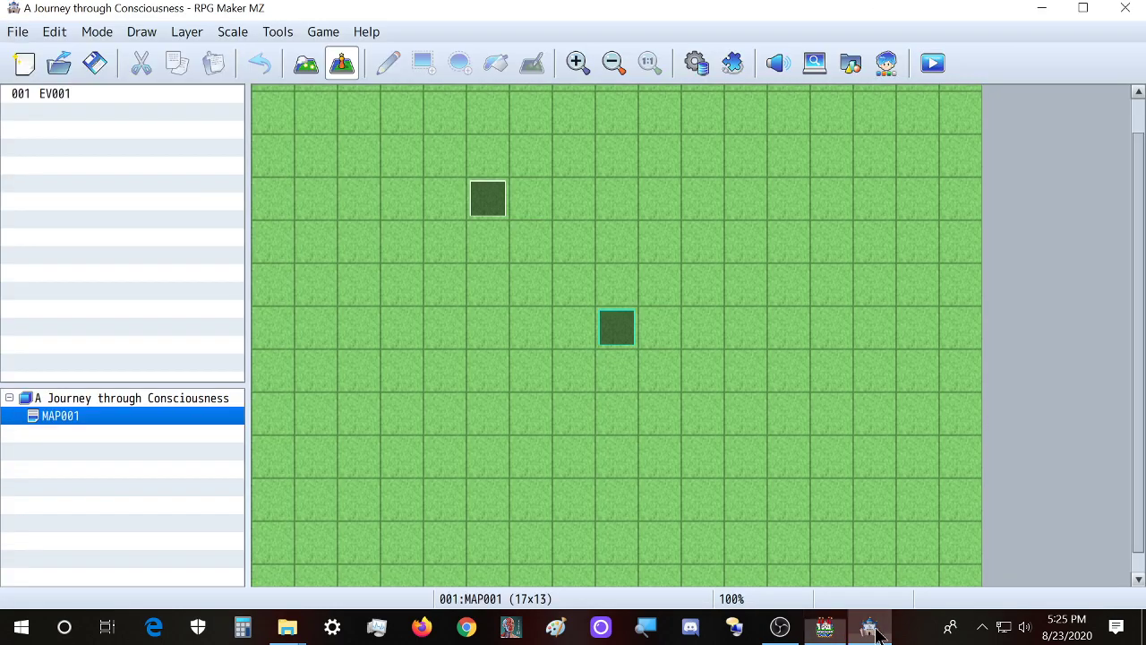
Check the css folder while choosing a project, then open game.rmmzproject from the A Journey through Consciousness folder
click(15, 35)
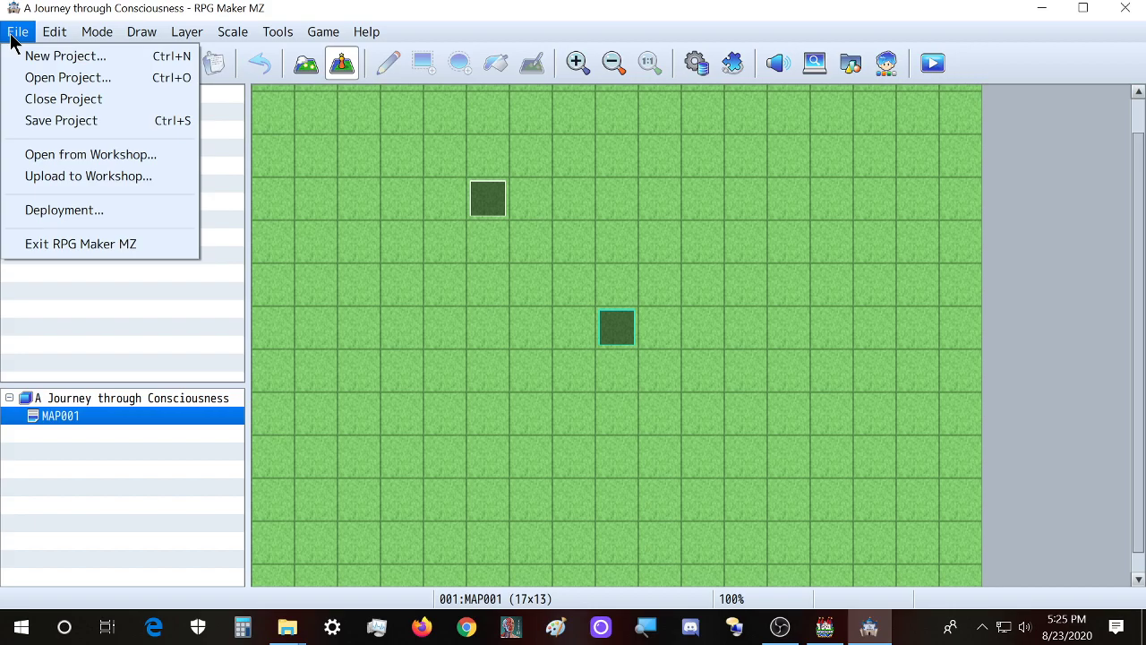
click(24, 81)
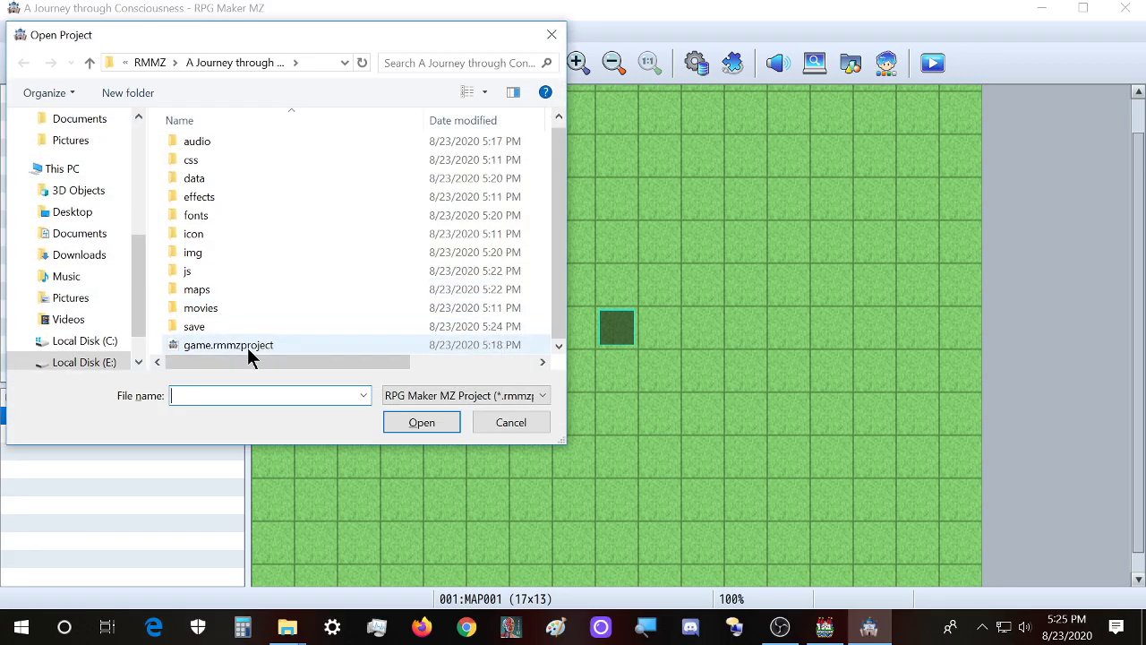
double_click(198, 159)
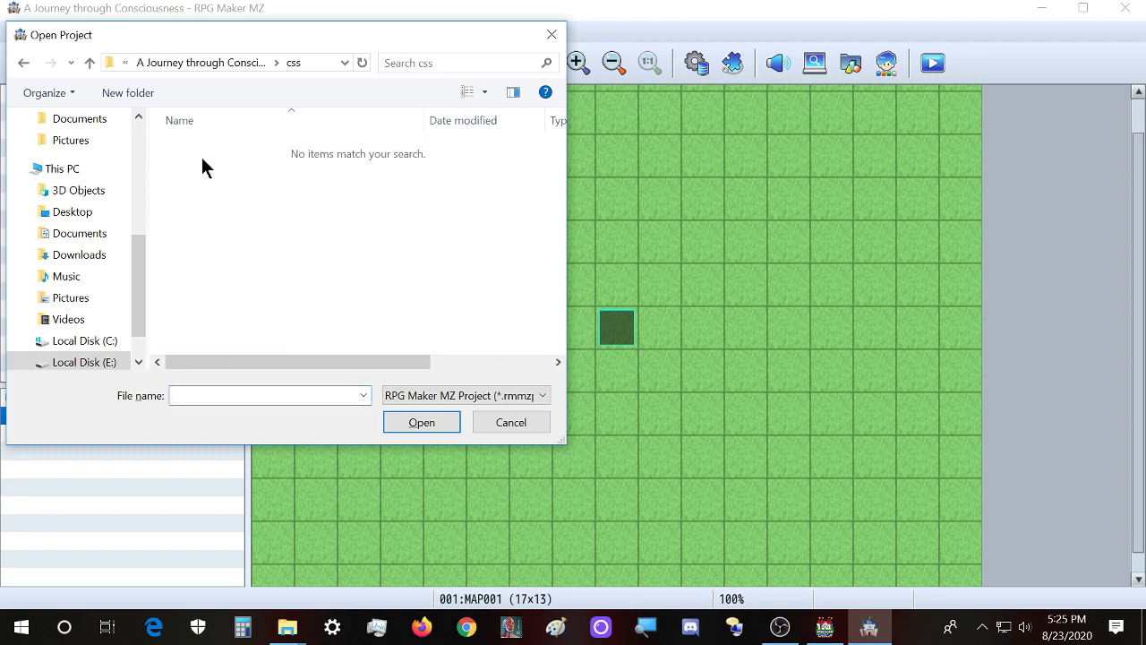
key(alt+Left)
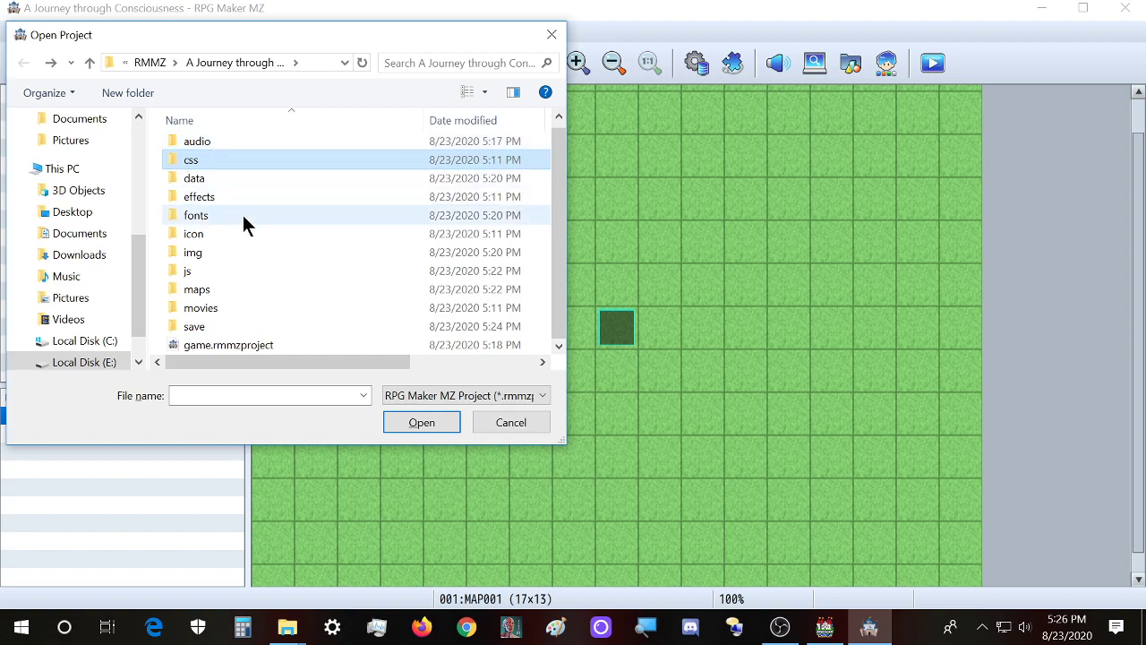
mouse_move(242, 215)
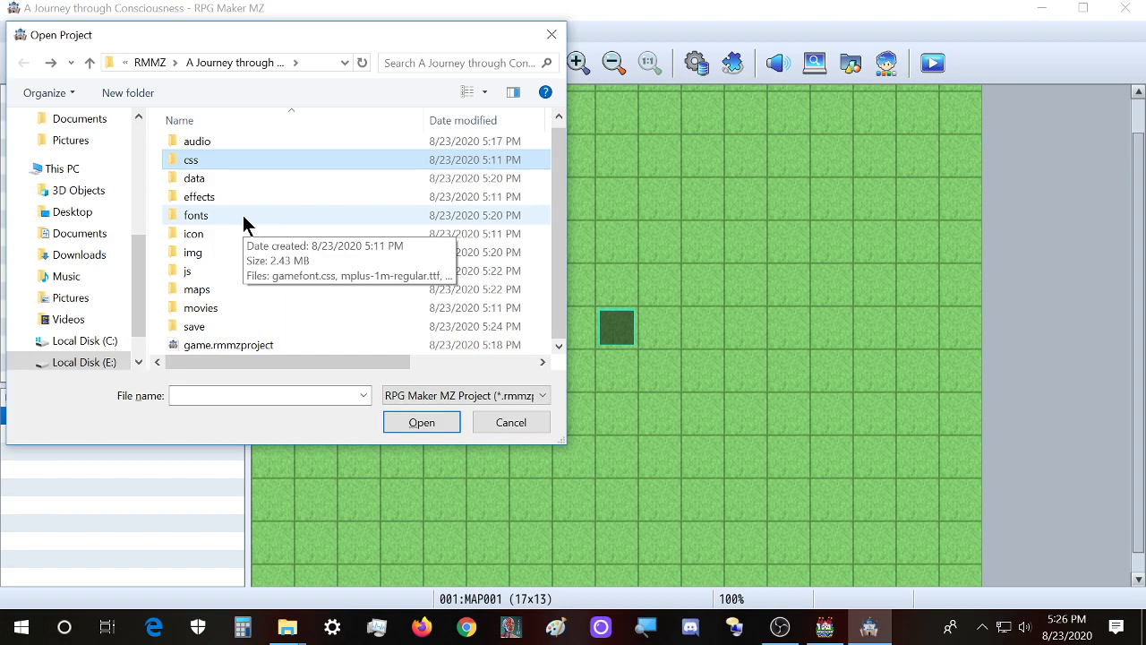
mouse_move(244, 346)
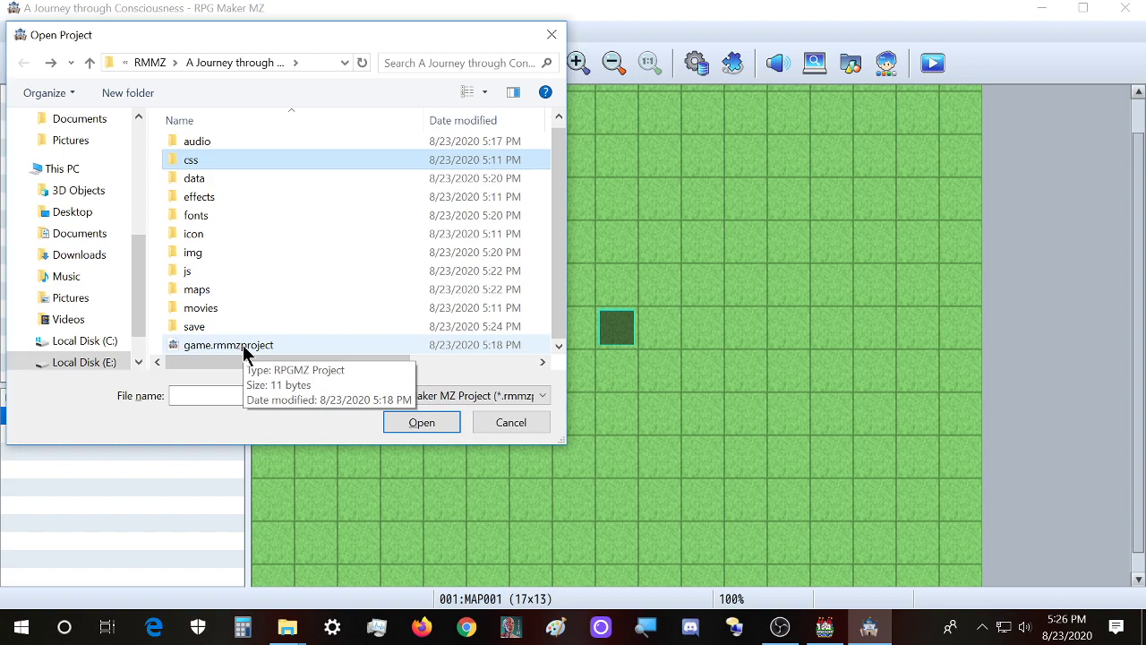
double_click(242, 347)
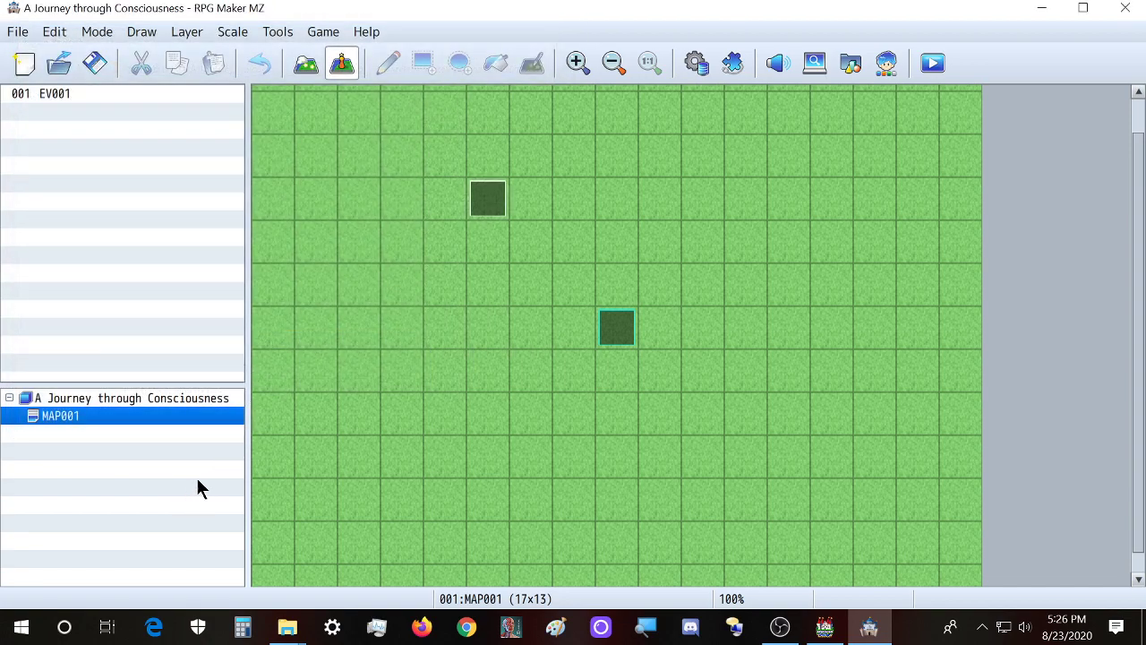
Switch to File Explorer, bring up both project folders, and open the img folder in A Journey through Consciousness
mouse_move(287, 627)
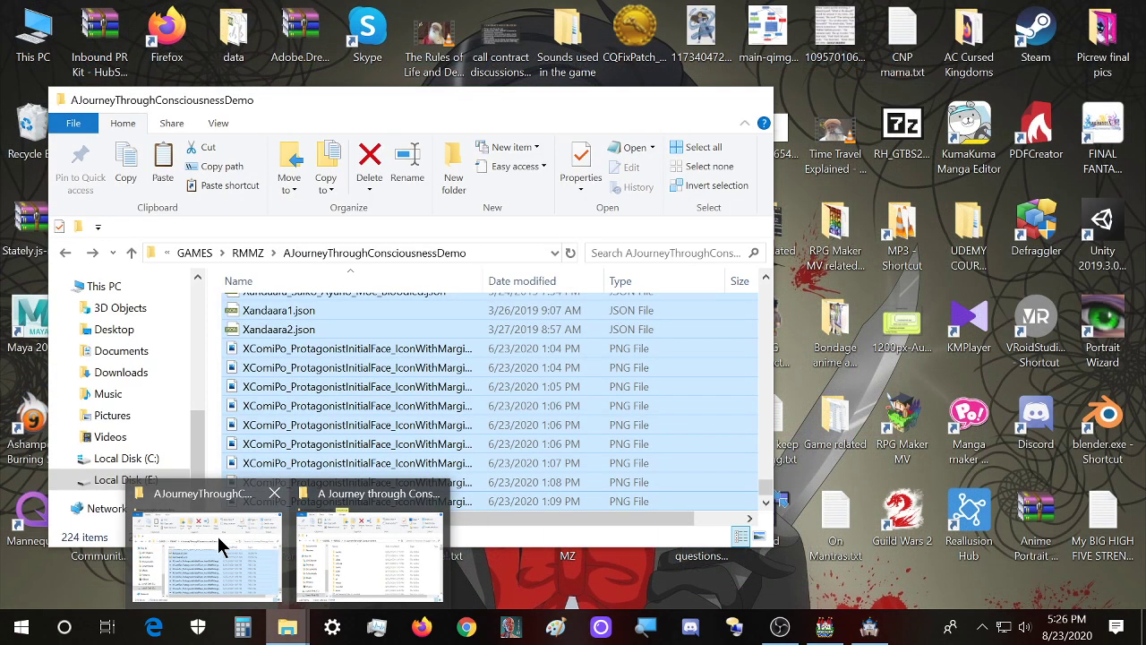
click(218, 537)
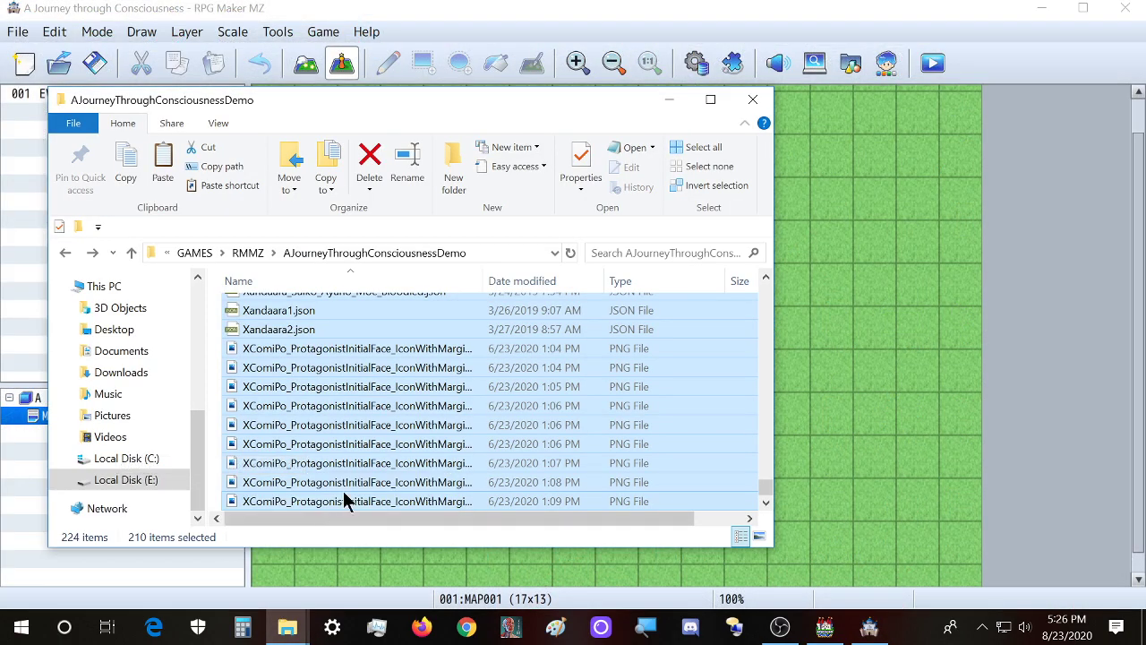
click(388, 452)
mouse_move(286, 627)
click(340, 587)
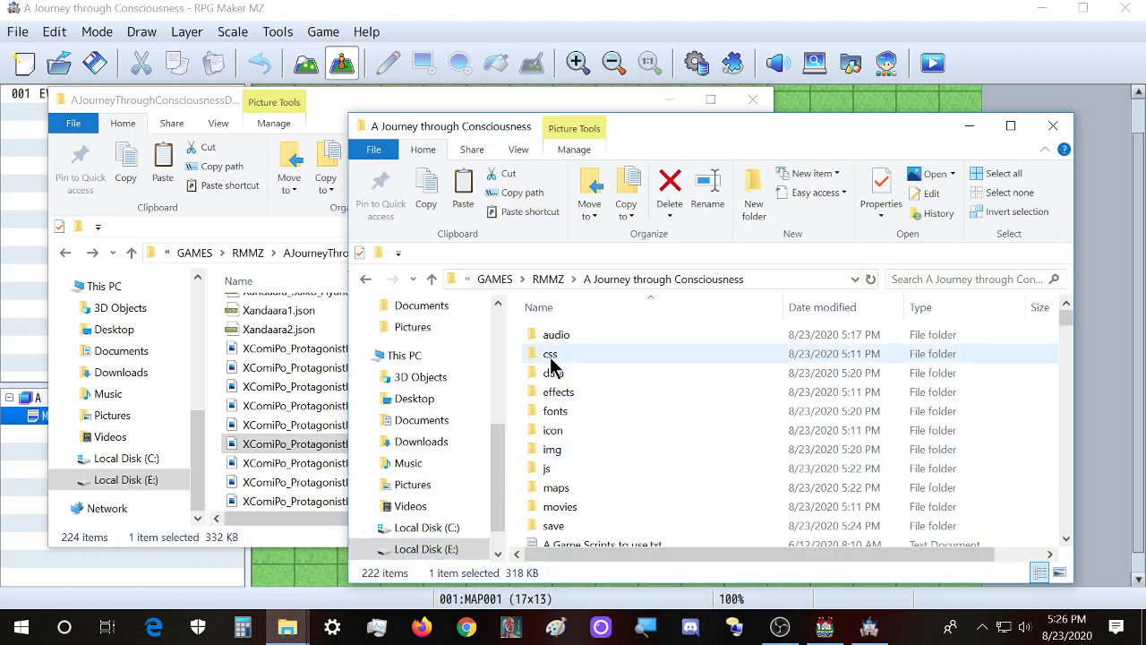
double_click(585, 448)
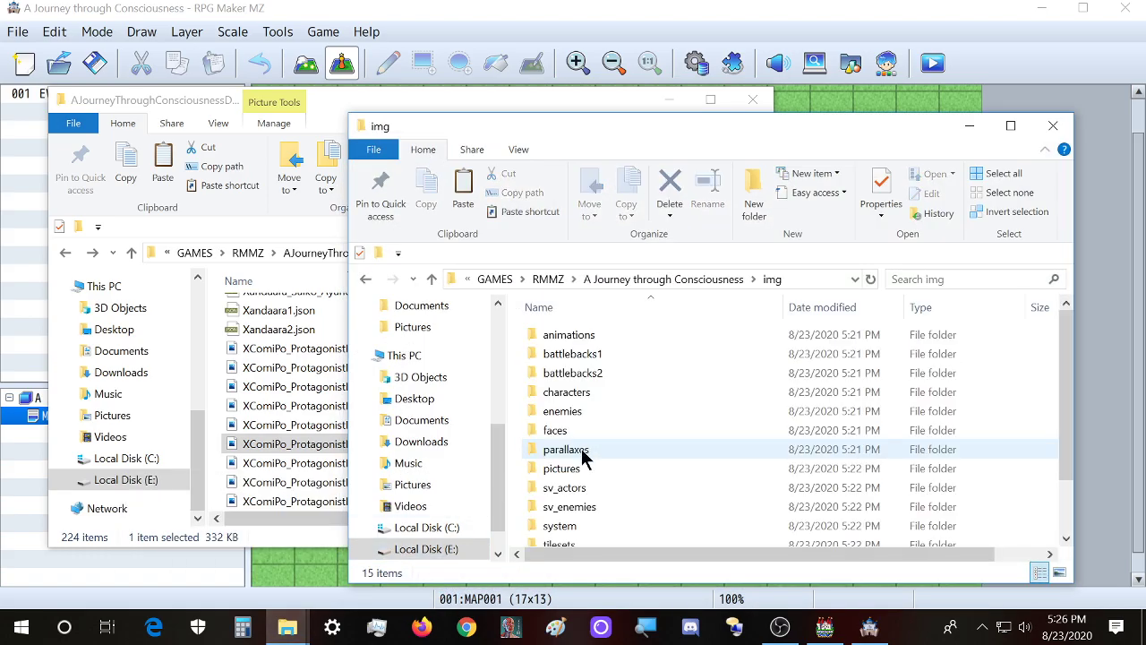
Look through the subfolders of the img folder and the contents of pictures, then return to the project folder
scroll(627, 367, down, 1)
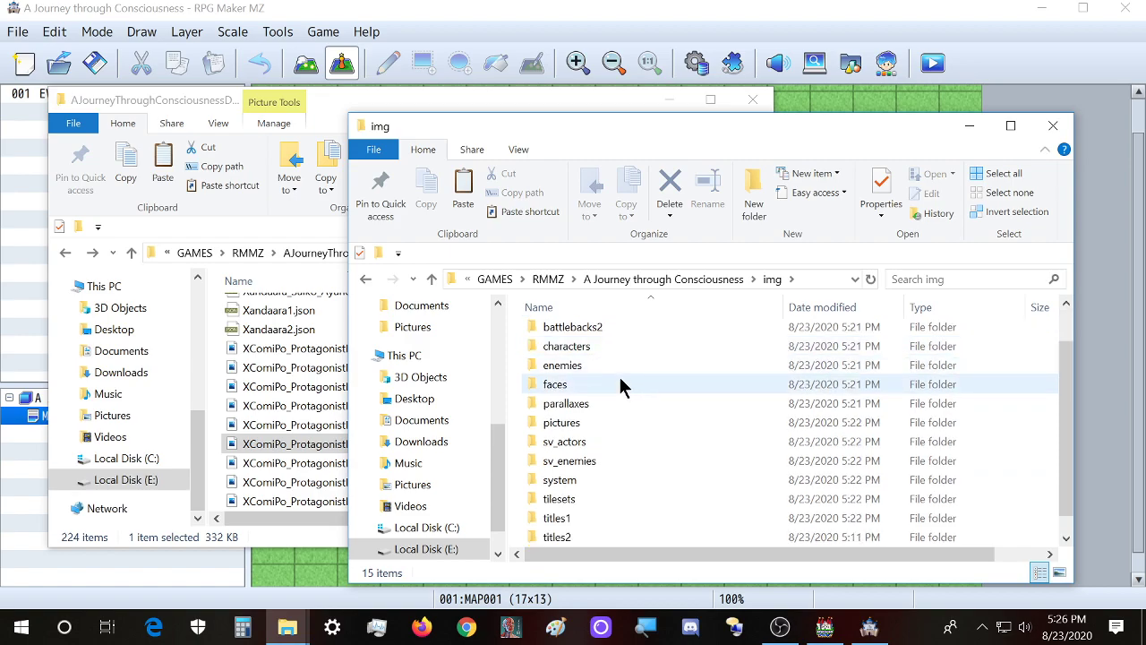
scroll(624, 436, down, 1)
scroll(624, 436, up, 2)
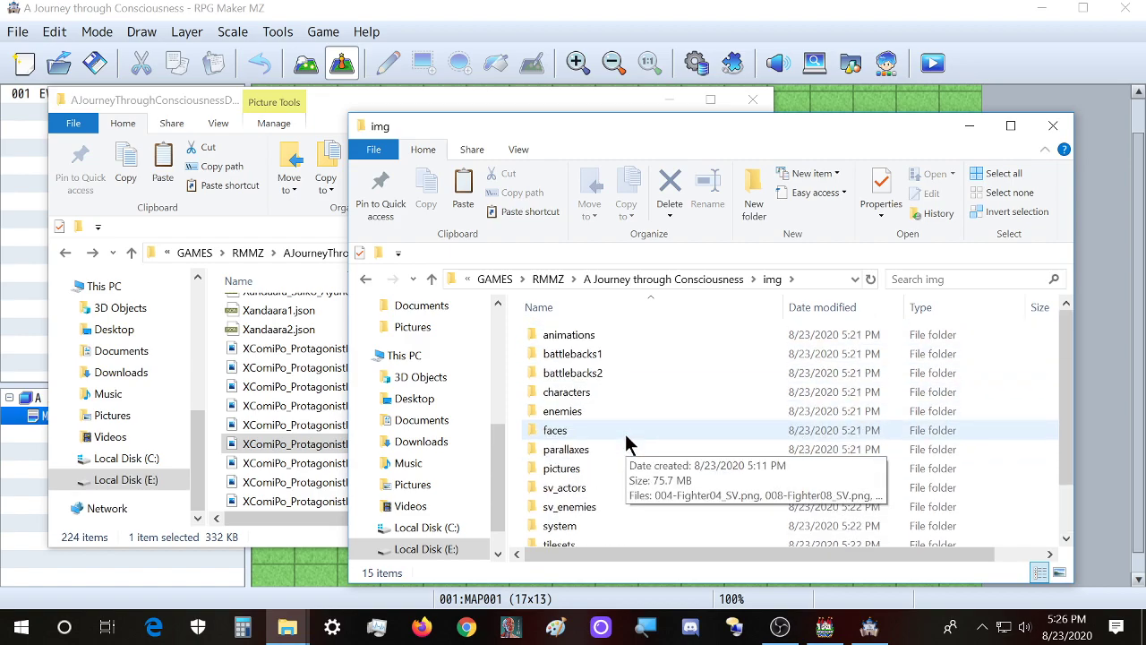
scroll(624, 434, down, 1)
double_click(598, 427)
scroll(599, 425, down, 3)
key(alt+Left)
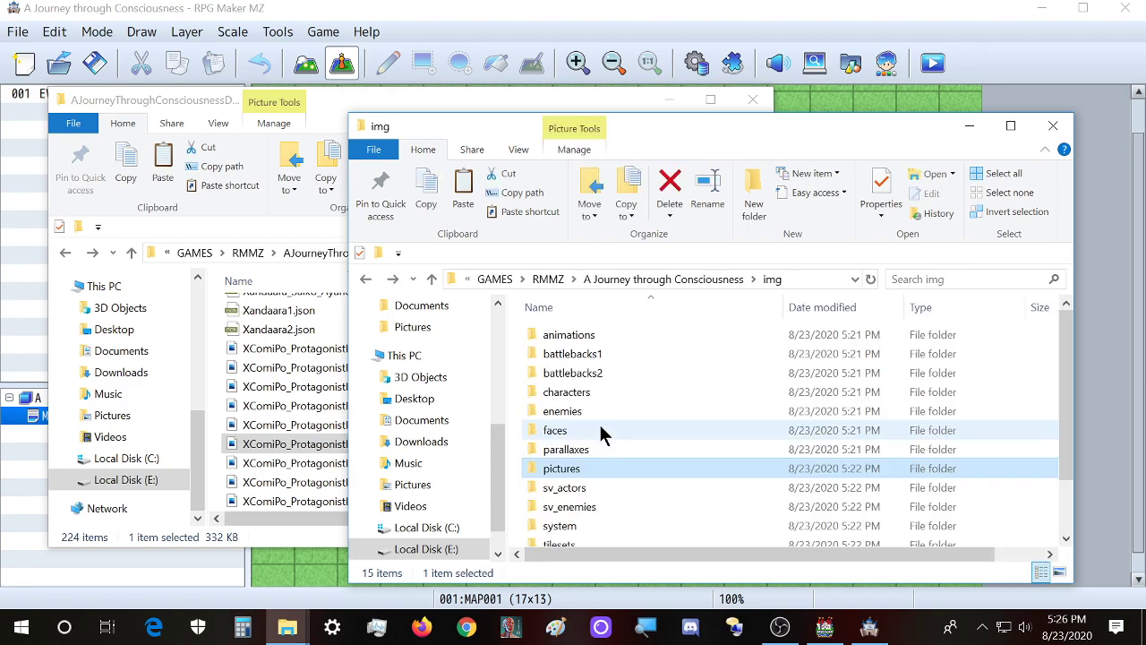
scroll(607, 428, down, 1)
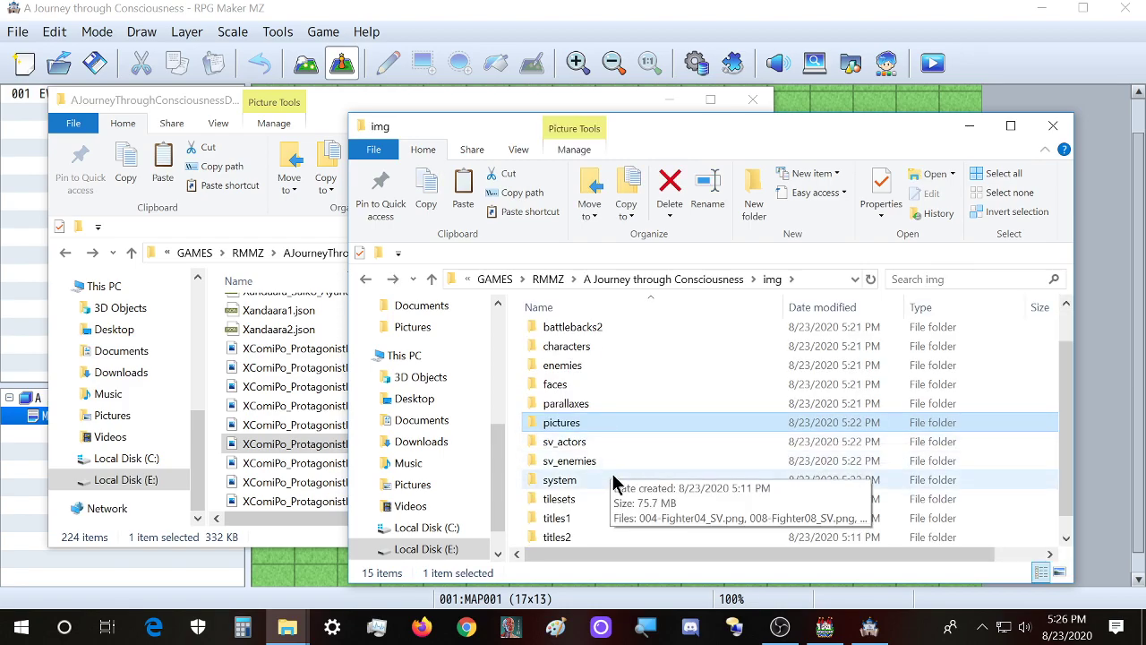
scroll(613, 481, down, 2)
scroll(612, 480, up, 2)
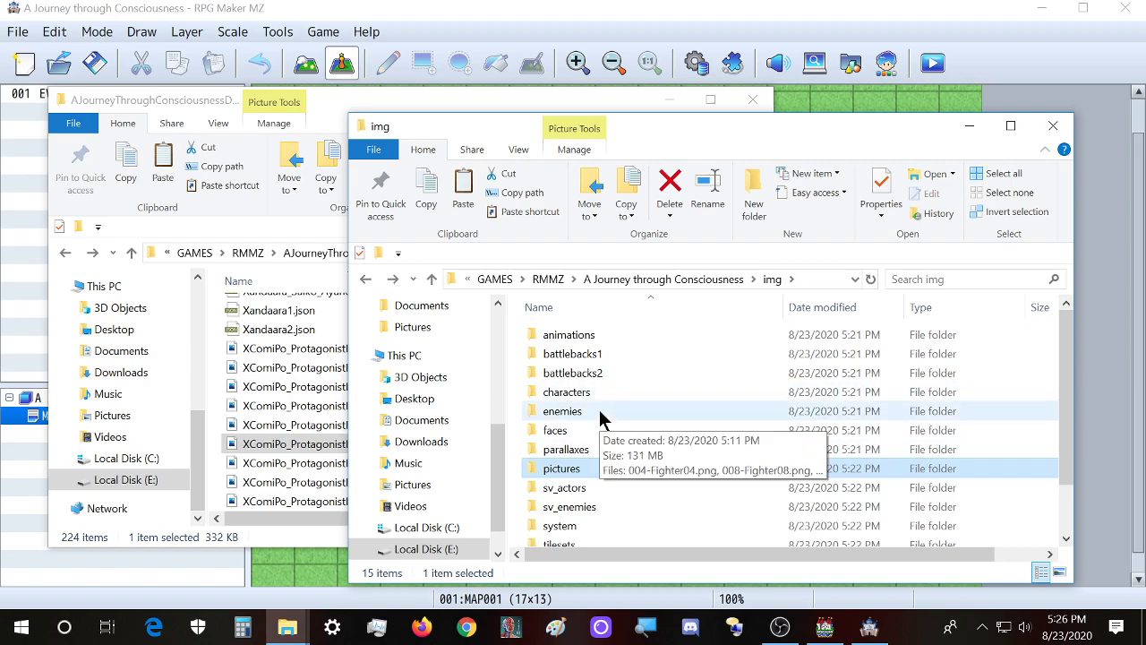
scroll(596, 394, down, 2)
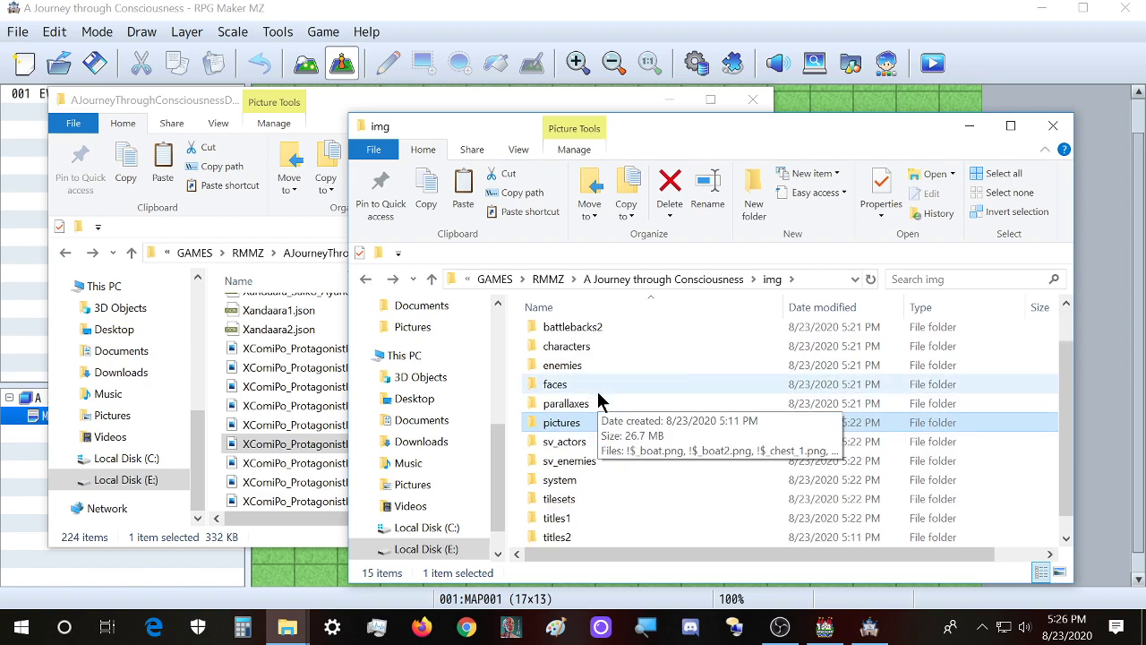
scroll(599, 399, up, 2)
key(BackSpace)
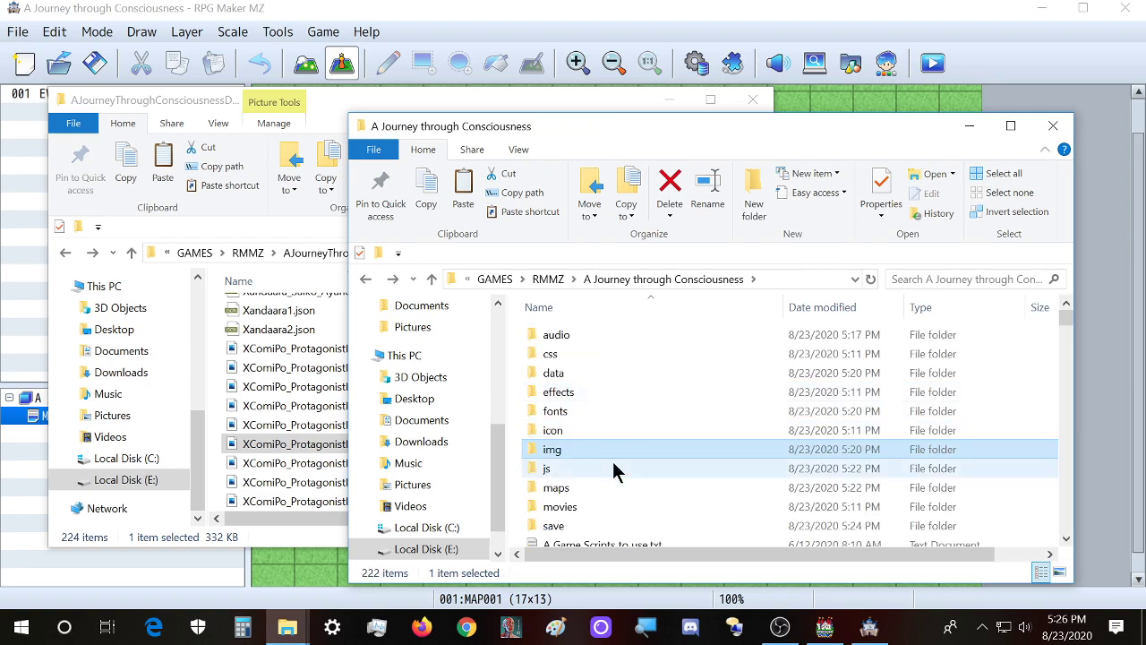
Check the contents of the maps folder, then open the data folder and look through its map JSON files
double_click(612, 485)
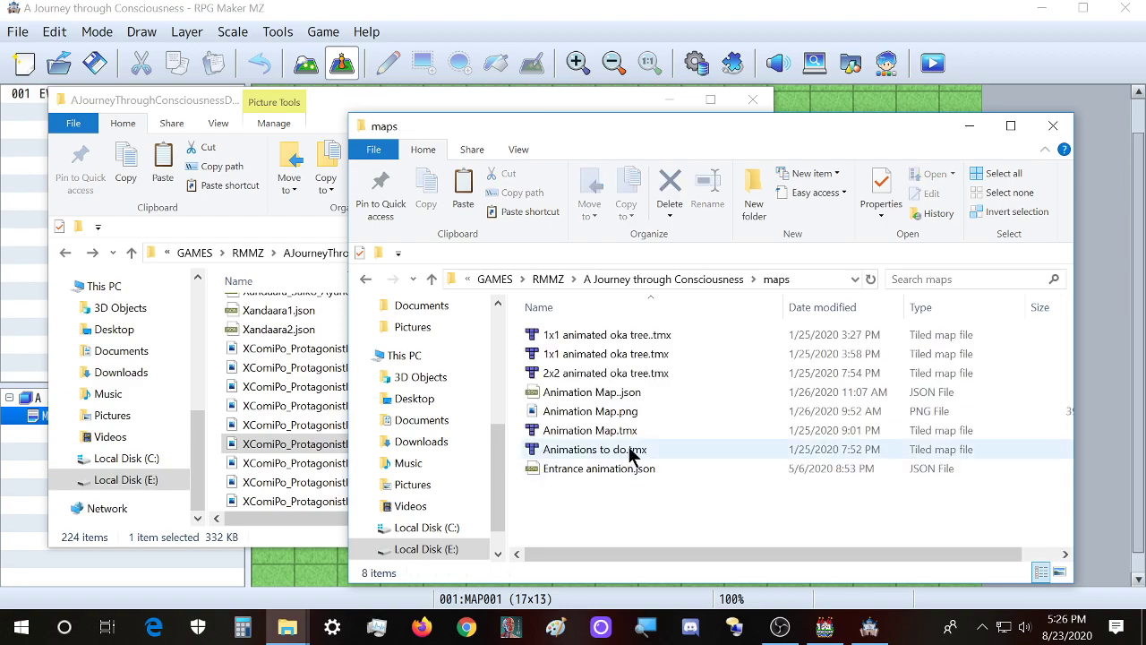
key(BackSpace)
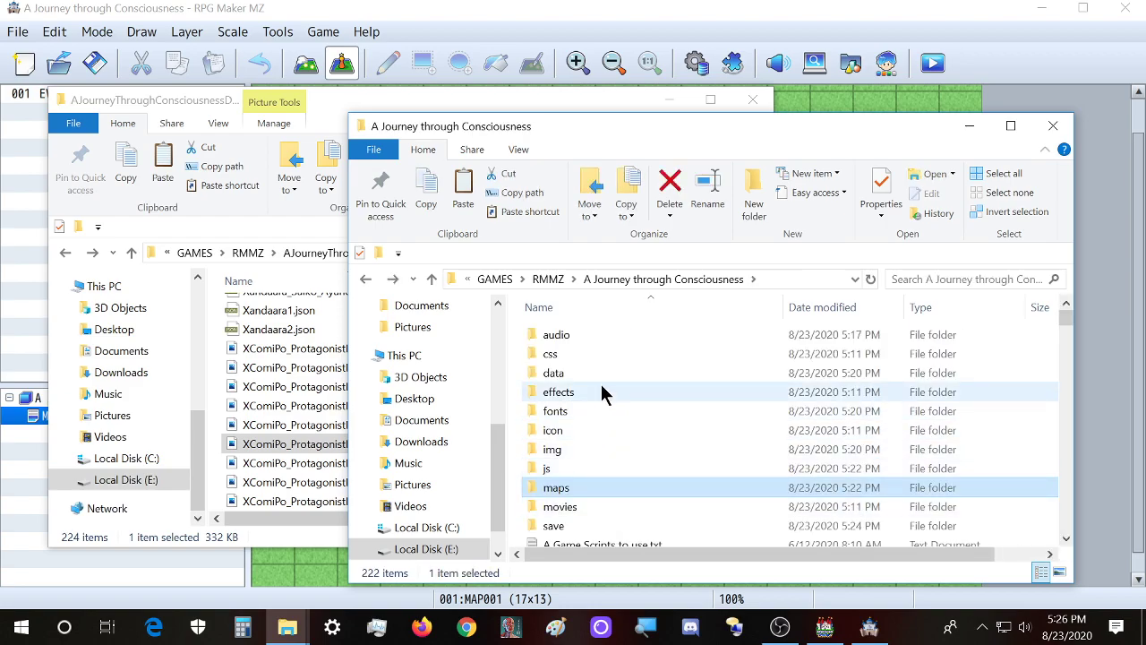
double_click(553, 373)
scroll(647, 403, down, 10)
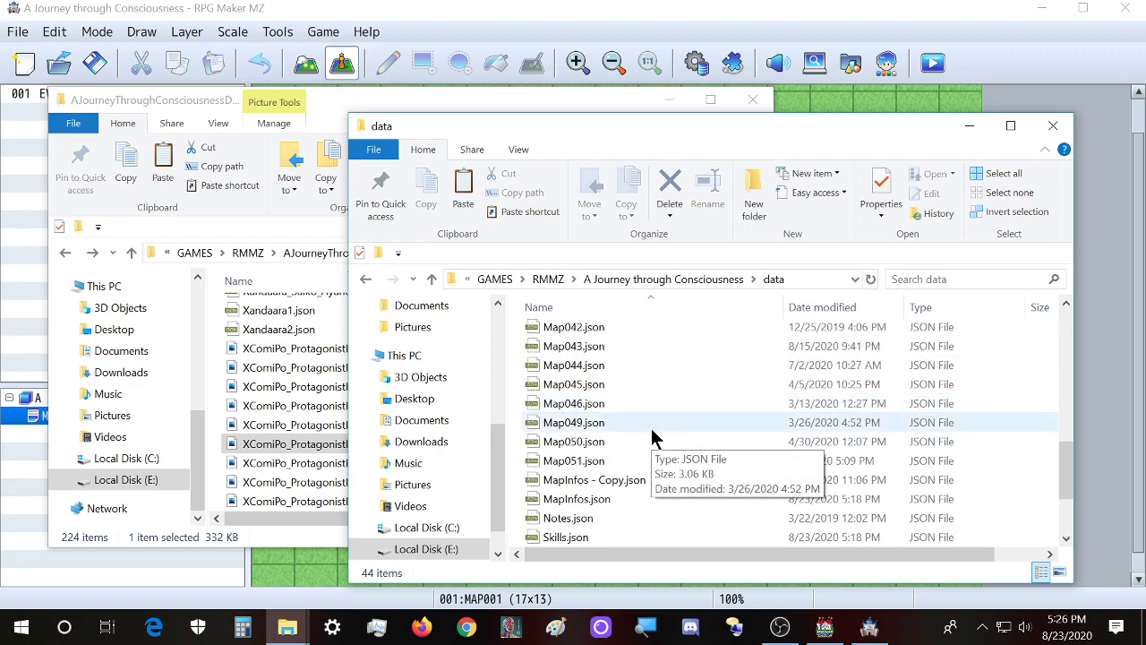
scroll(625, 370, up, 4)
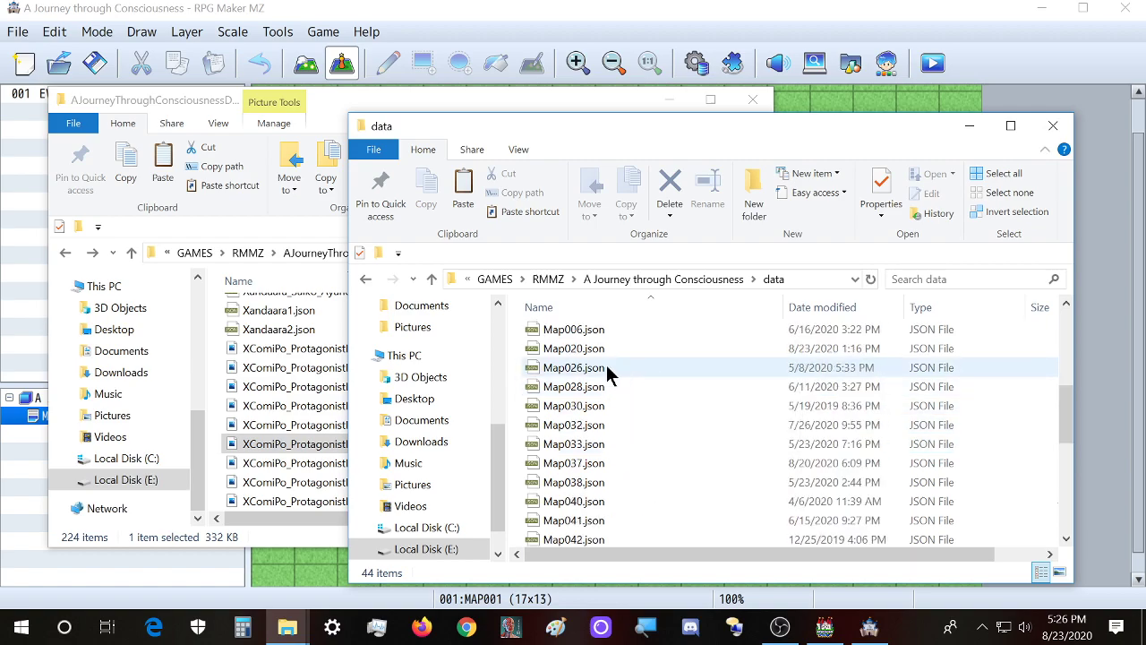
click(599, 386)
Switch to RPG Maker MZ and view the map properties of MAP001 without changing them
click(385, 9)
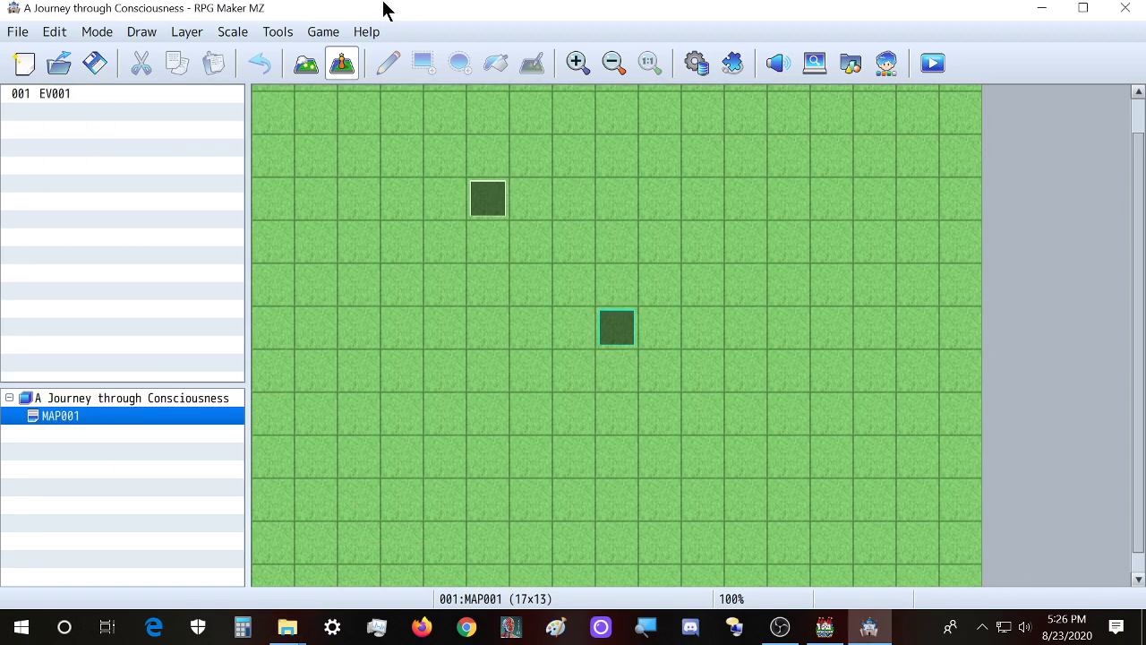
right_click(166, 414)
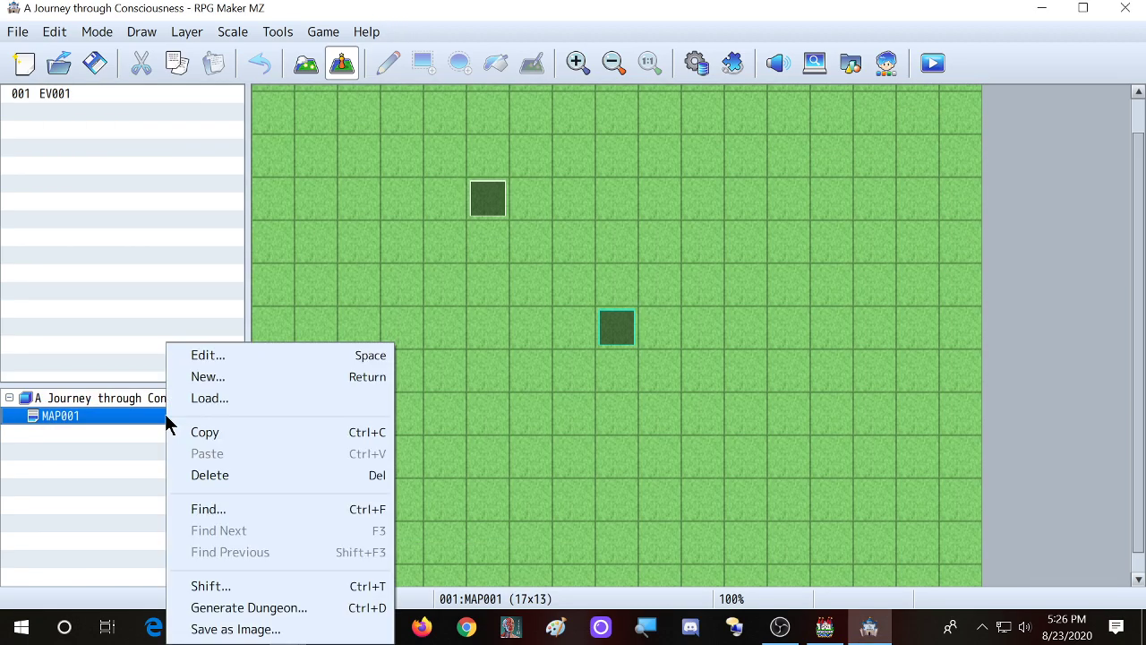
click(214, 356)
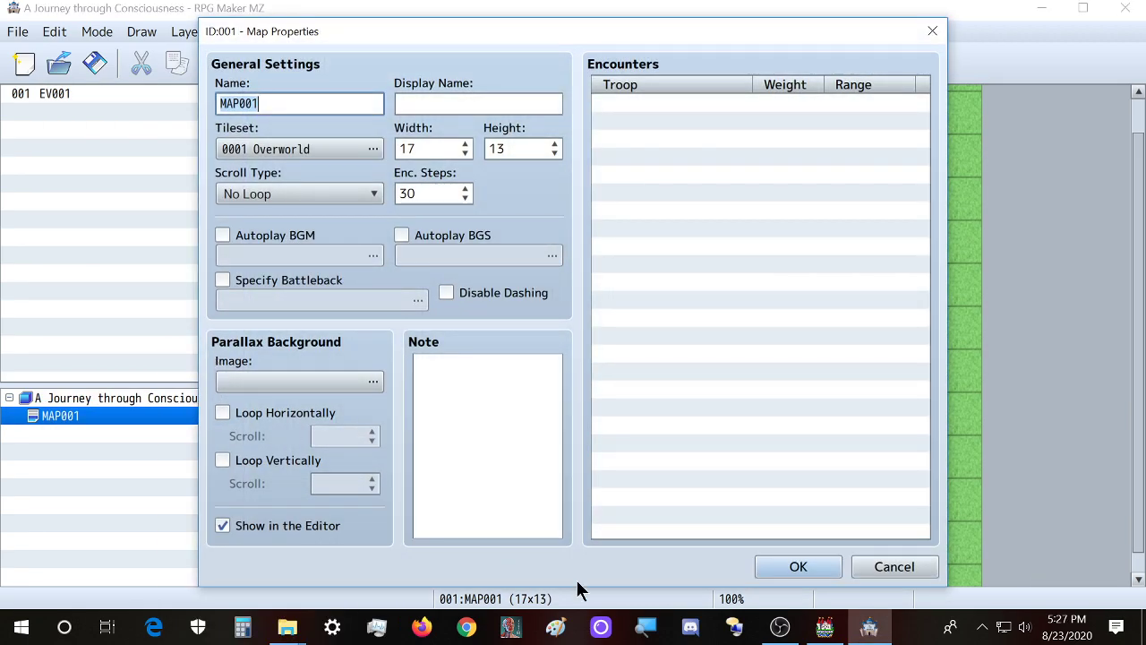
key(Escape)
Create a new map with the default properties under MAP001
right_click(115, 422)
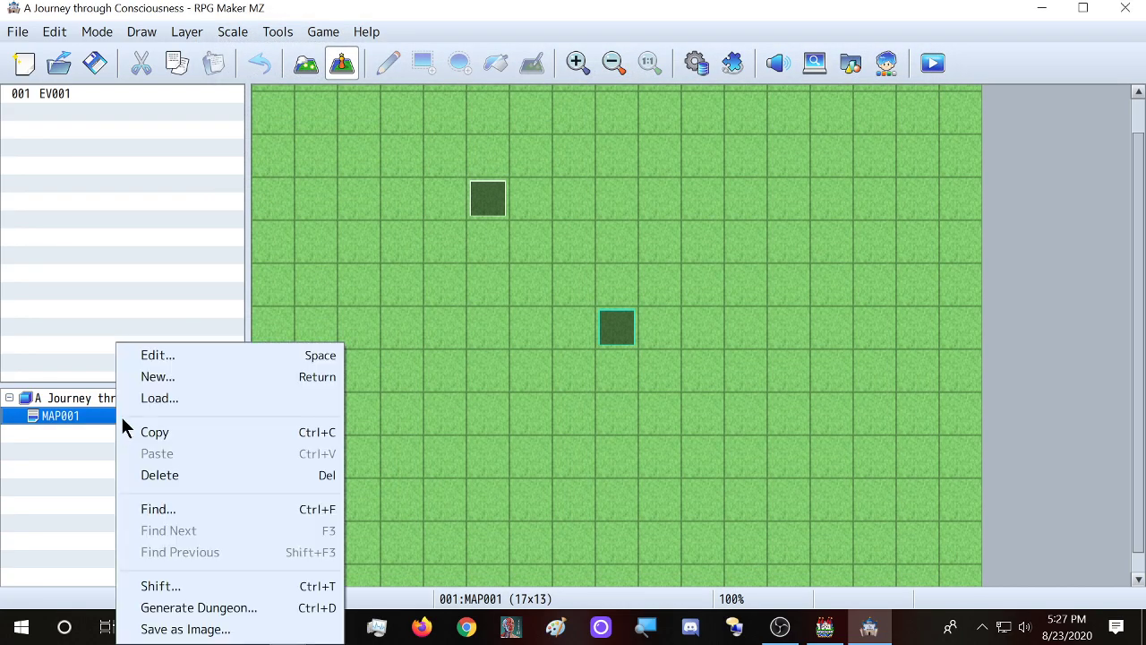
click(161, 385)
key(Return)
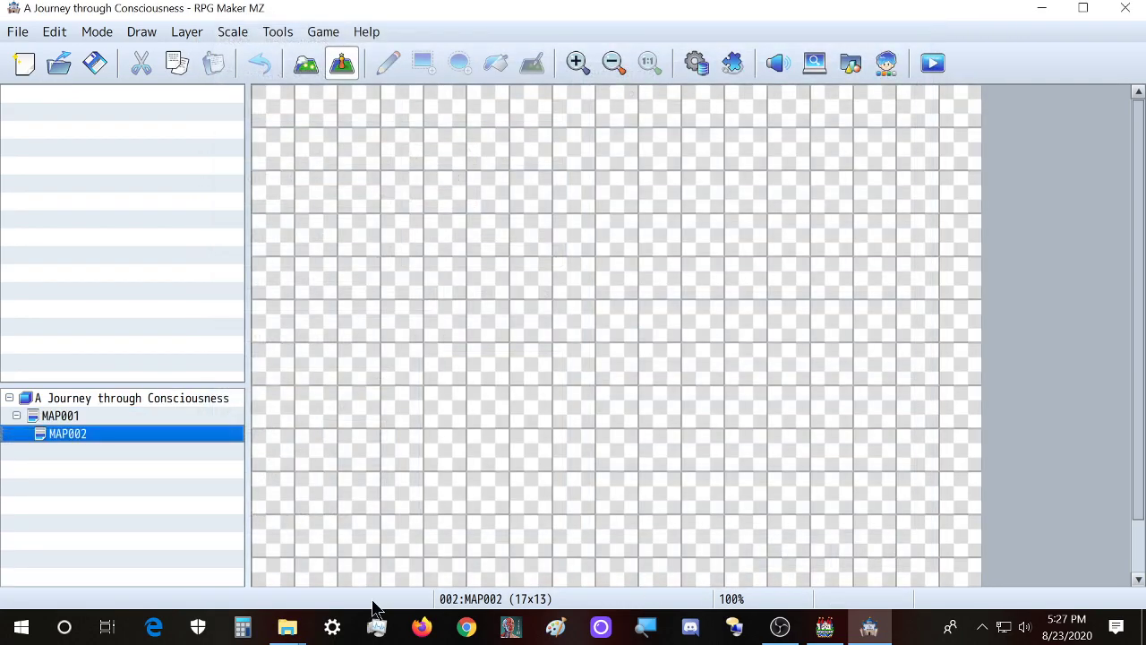
Switch to the data folder in File Explorer and check its list of numbered map files
mouse_move(289, 631)
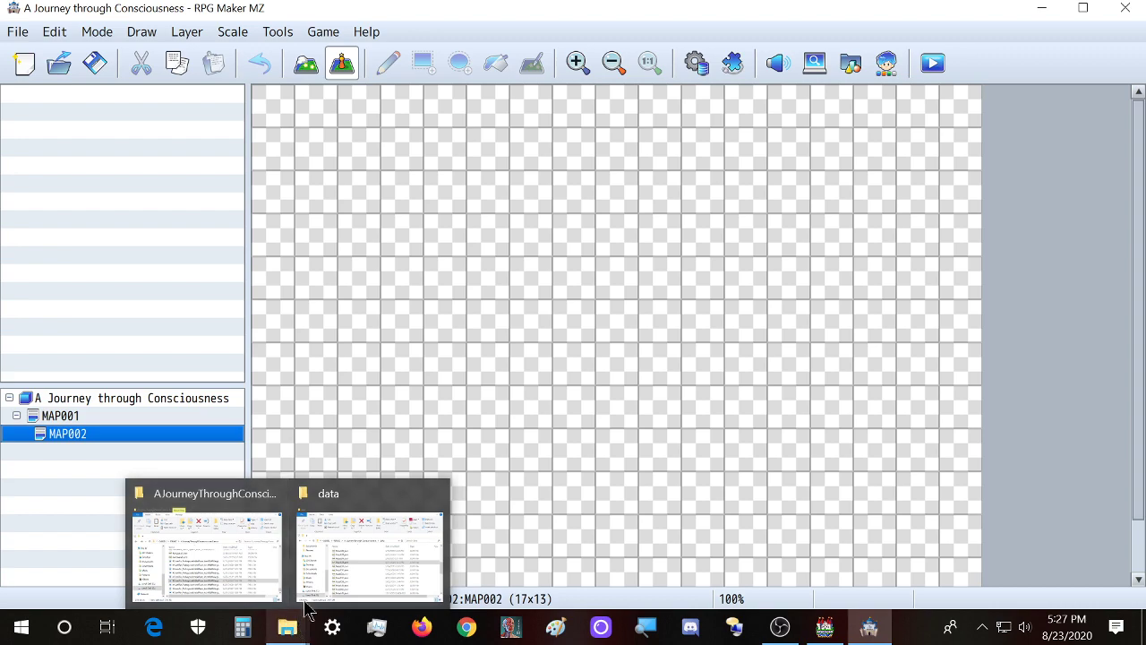
click(347, 555)
scroll(746, 511, up, 5)
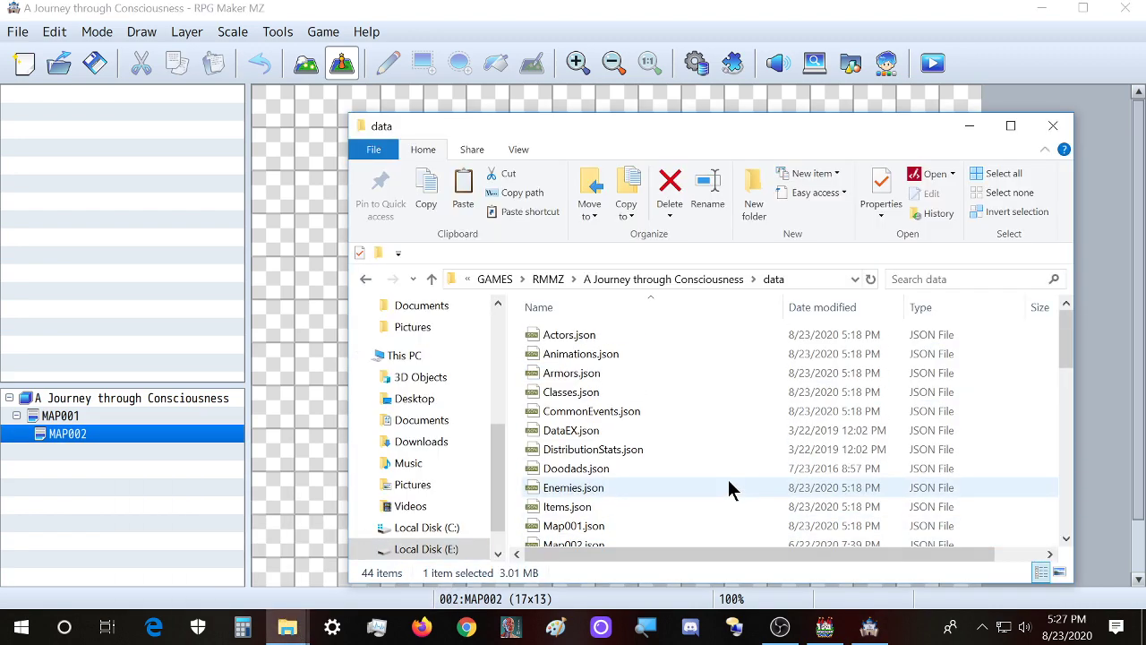
scroll(729, 488, down, 2)
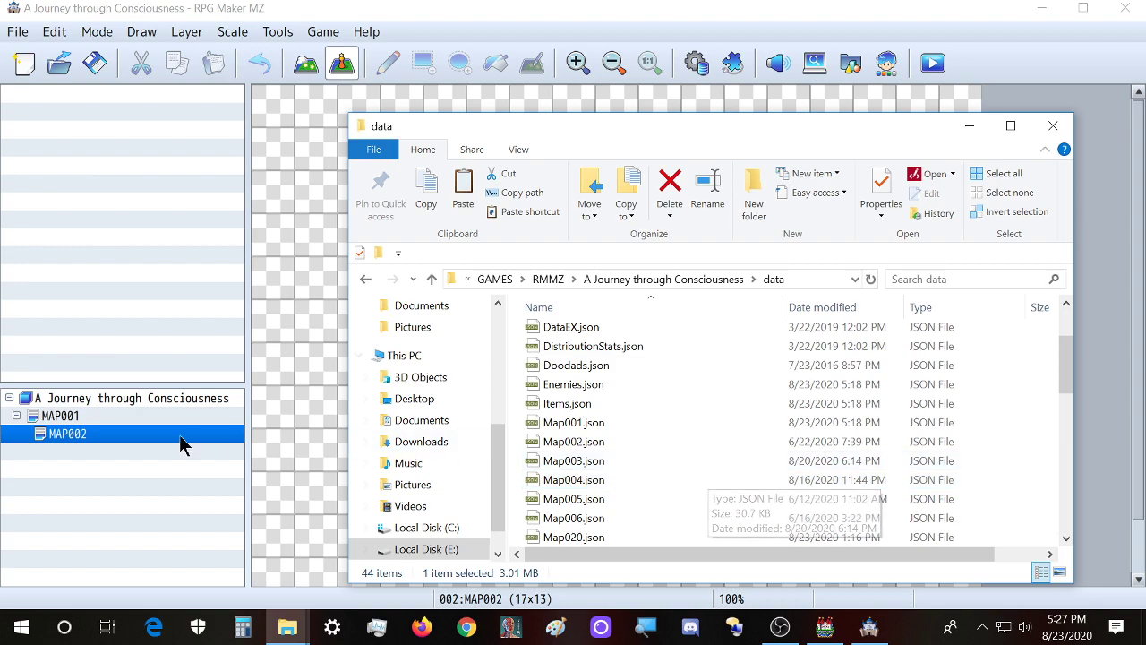
Return to RPG Maker MZ and delete MAP002 from the map tree
click(153, 452)
right_click(152, 439)
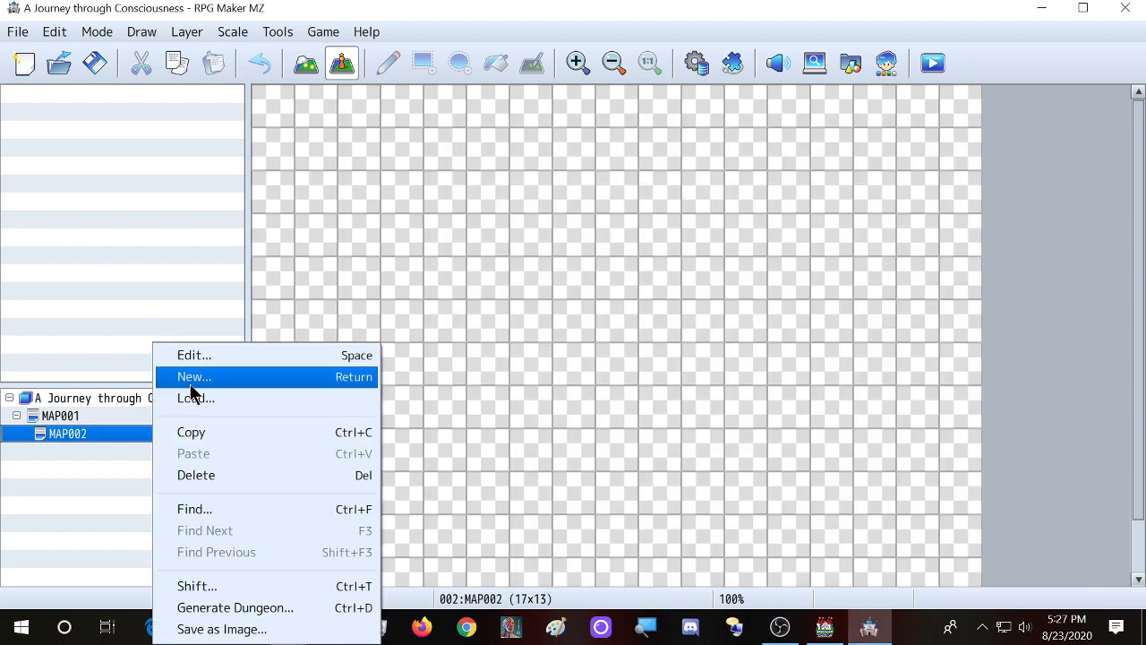
click(226, 477)
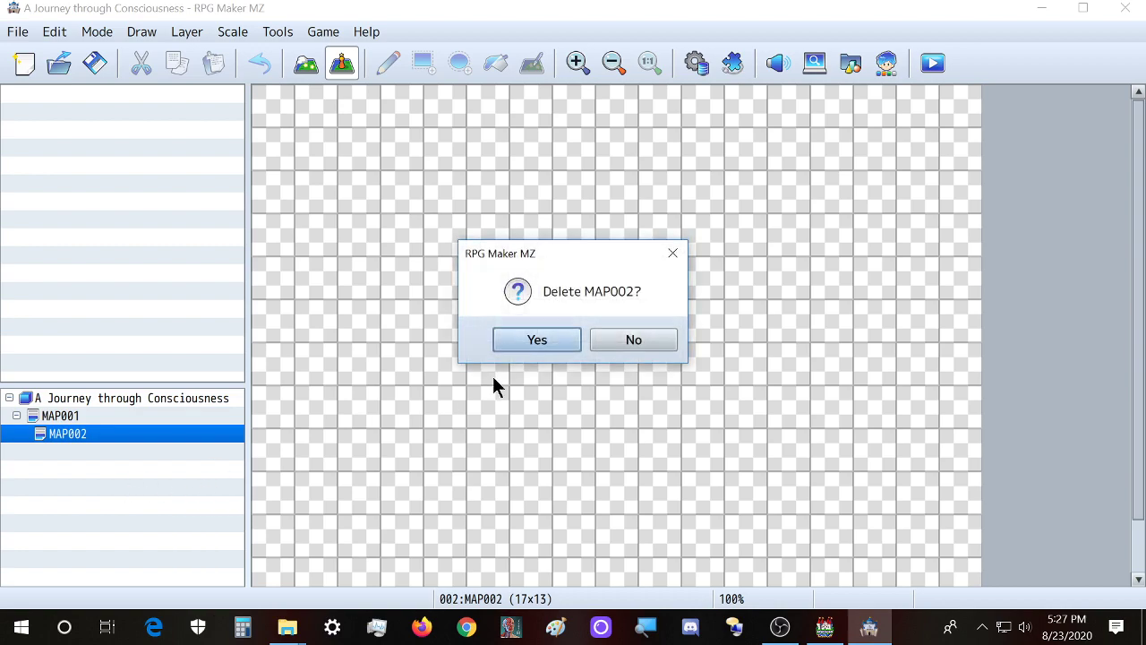
click(554, 339)
Bring the data folder back up and examine which map numbers its JSON files use, from Map001.json onwards
mouse_move(288, 626)
click(360, 564)
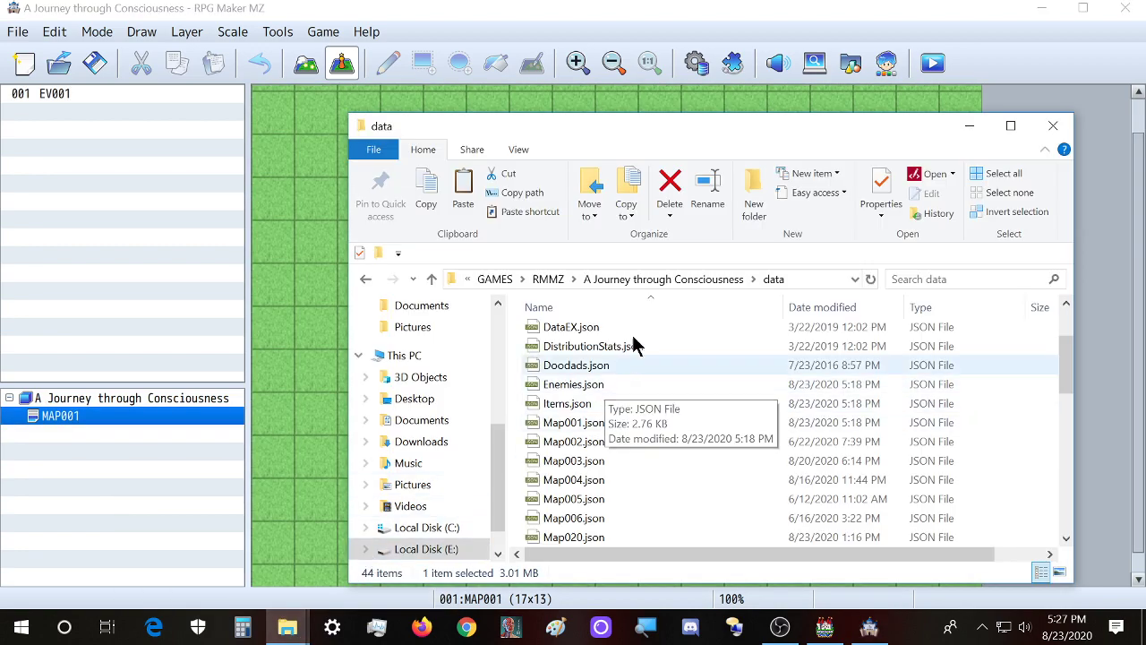
click(693, 367)
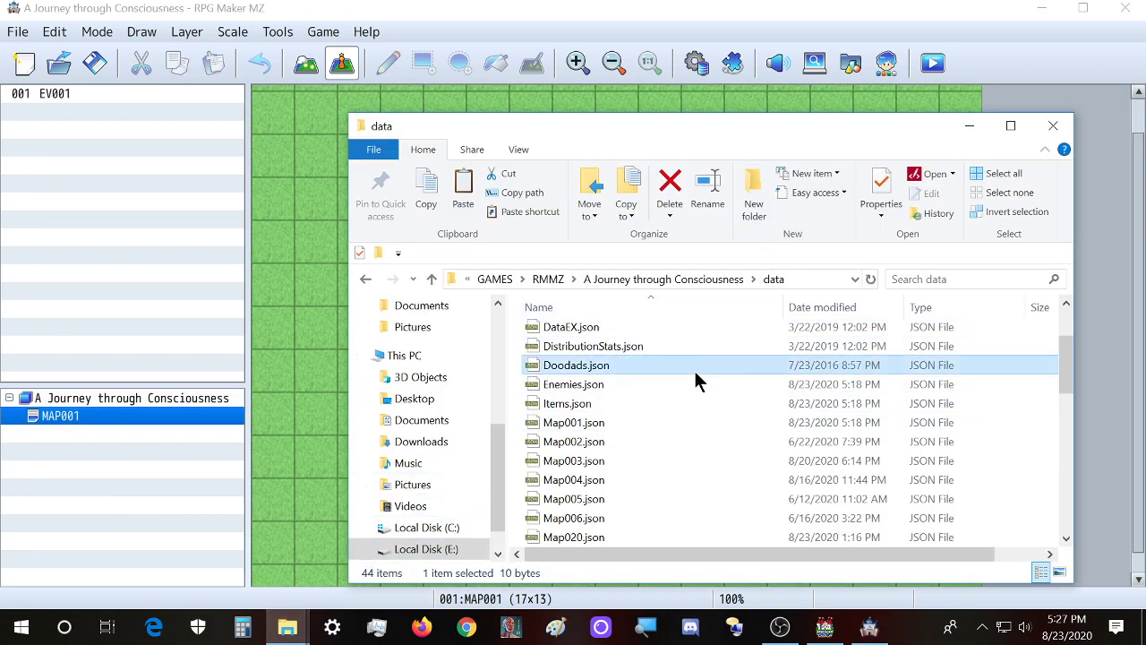
scroll(693, 376, up, 2)
scroll(685, 398, down, 1)
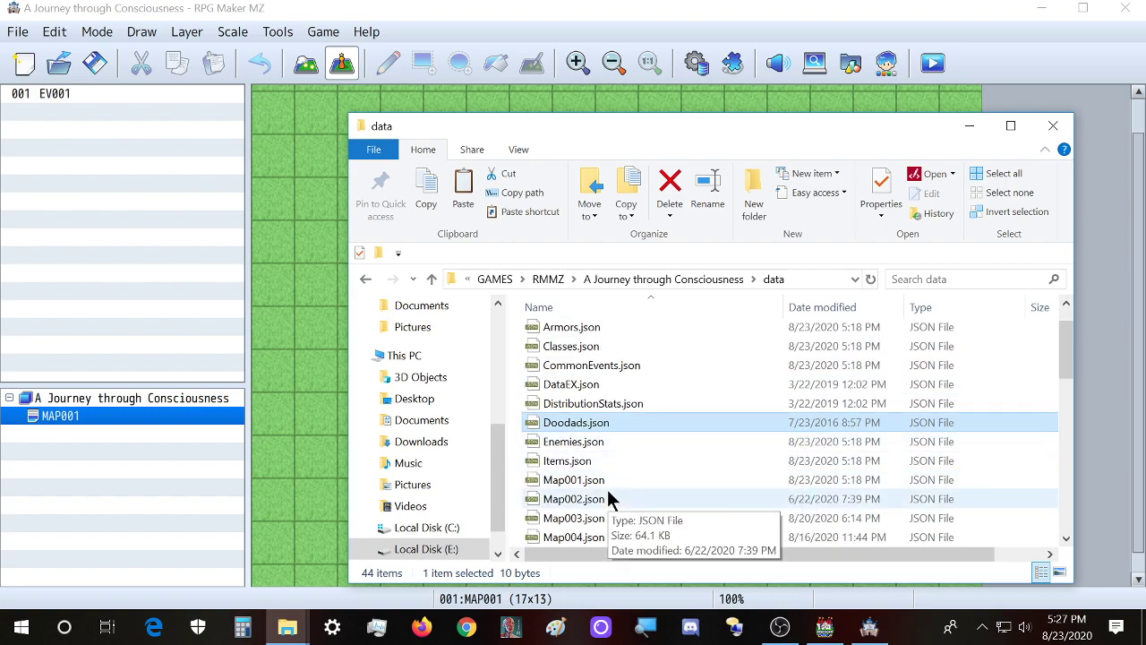
scroll(607, 494, down, 1)
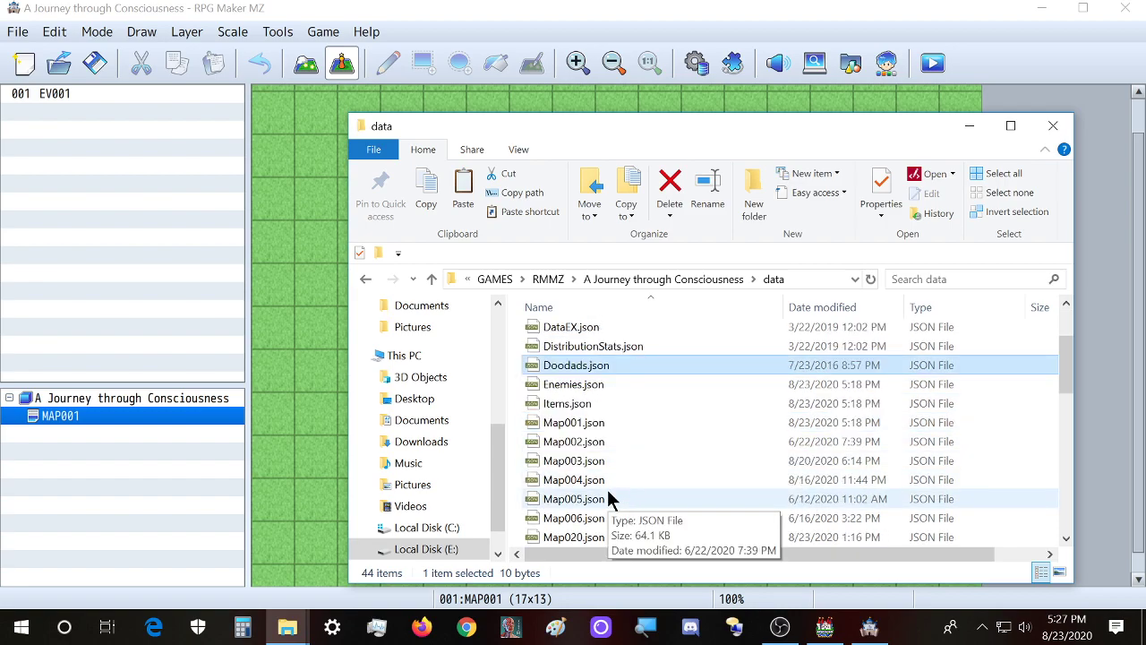
scroll(608, 499, down, 1)
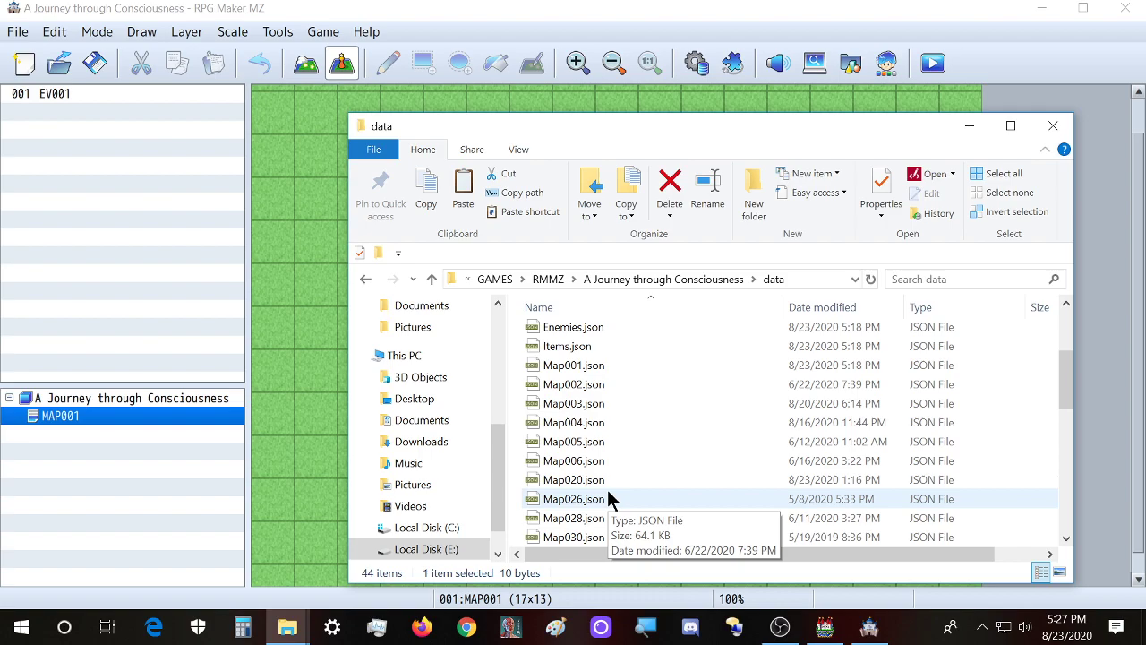
Return to RPG Maker MZ and add MAP002 under MAP001 again, keeping the default map properties
click(87, 436)
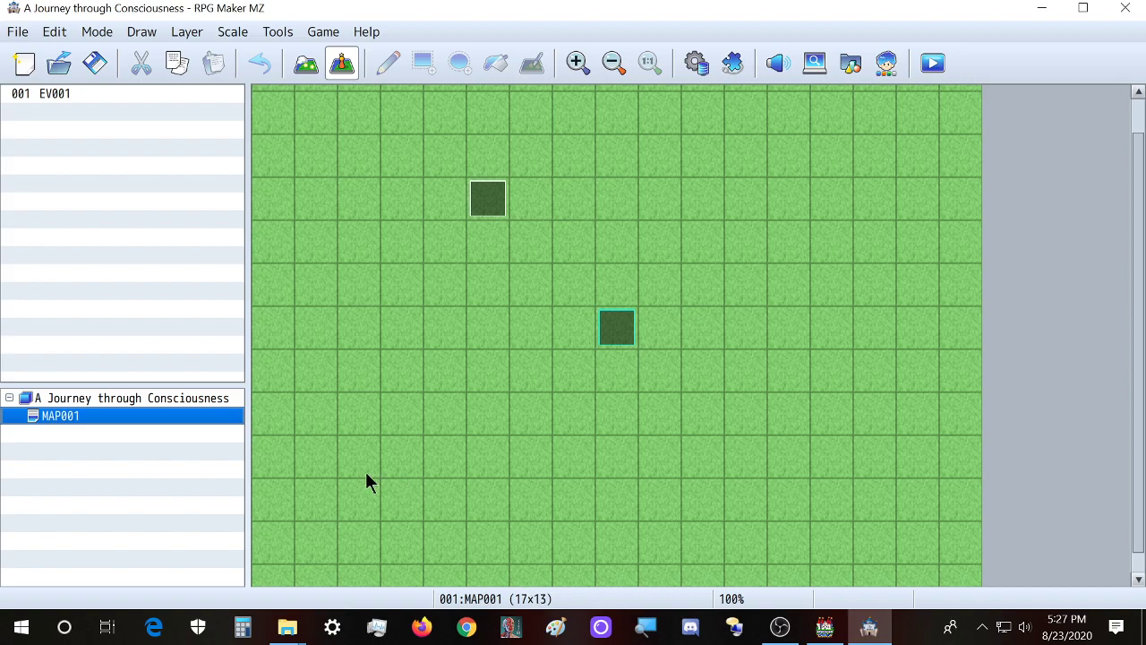
right_click(87, 437)
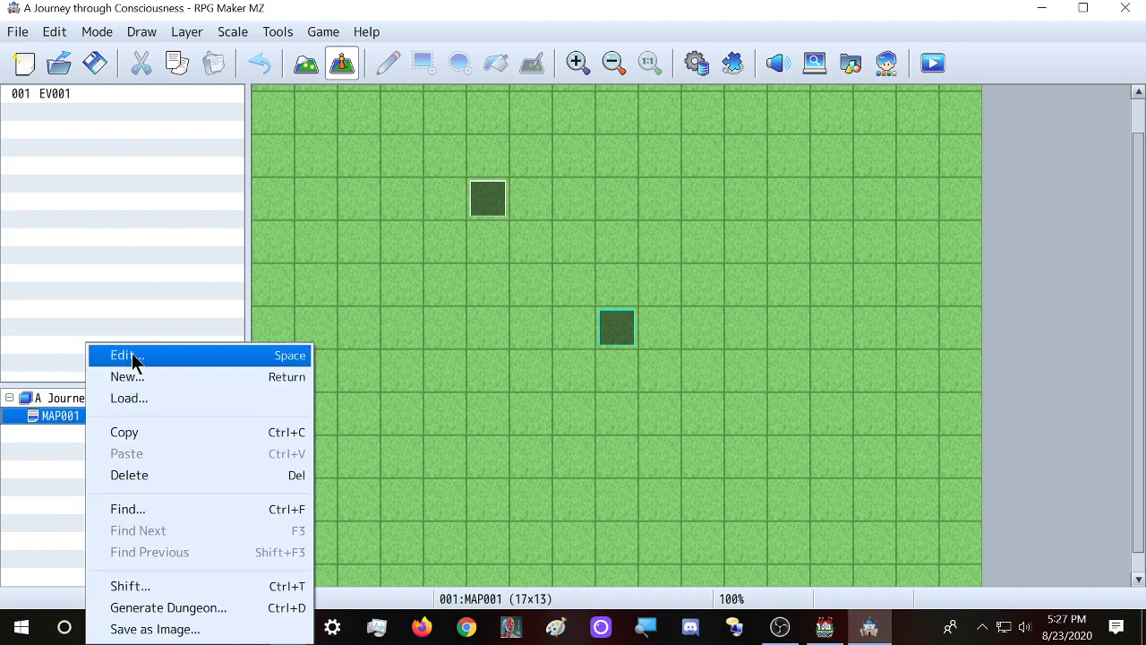
click(144, 384)
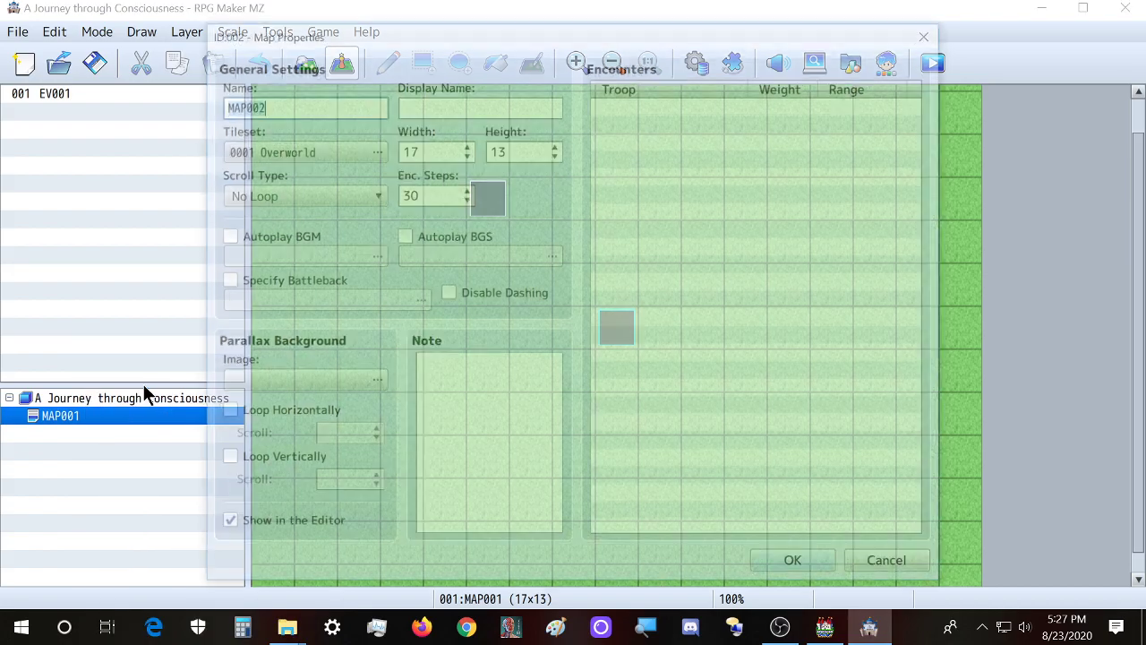
click(823, 567)
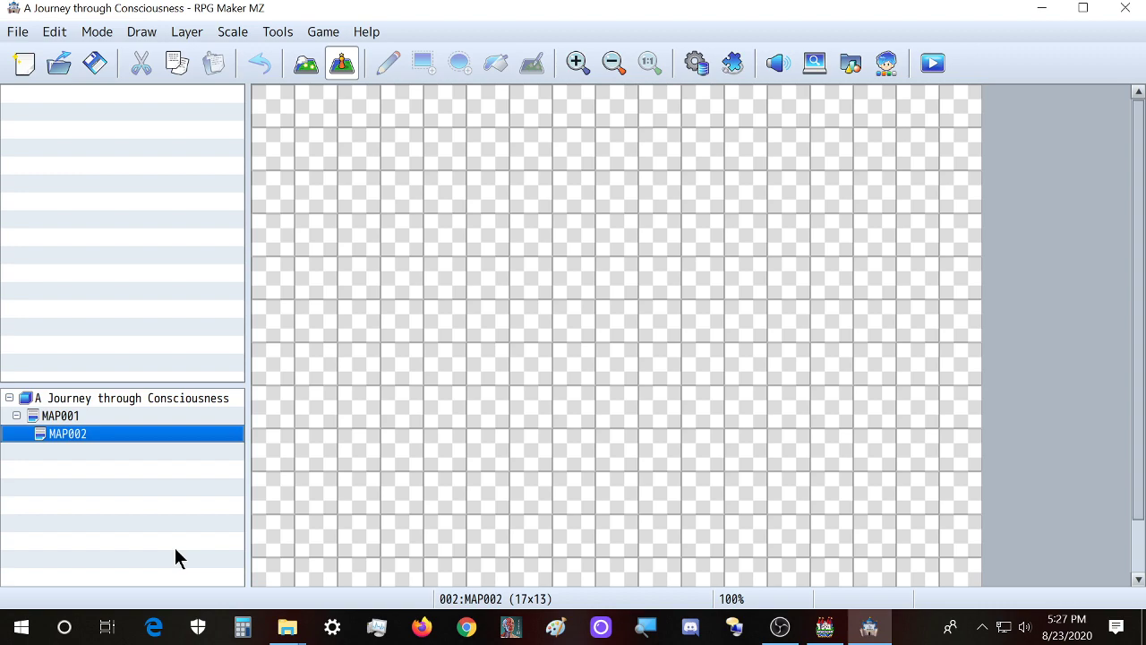
right_click(68, 434)
right_click(48, 456)
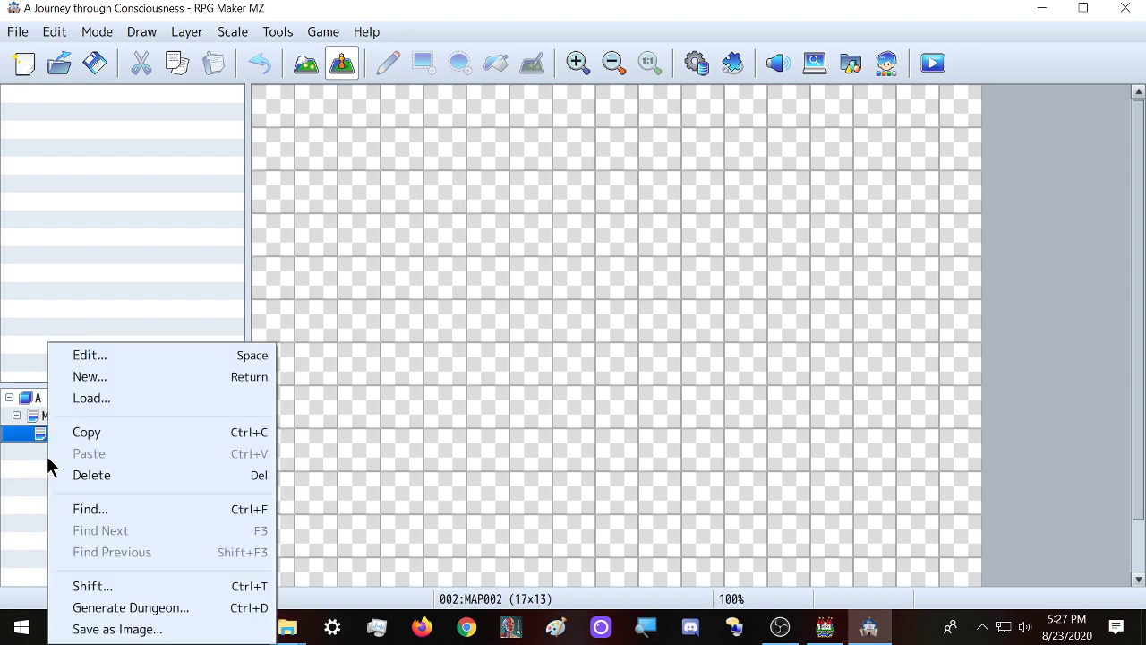
click(9, 457)
right_click(21, 456)
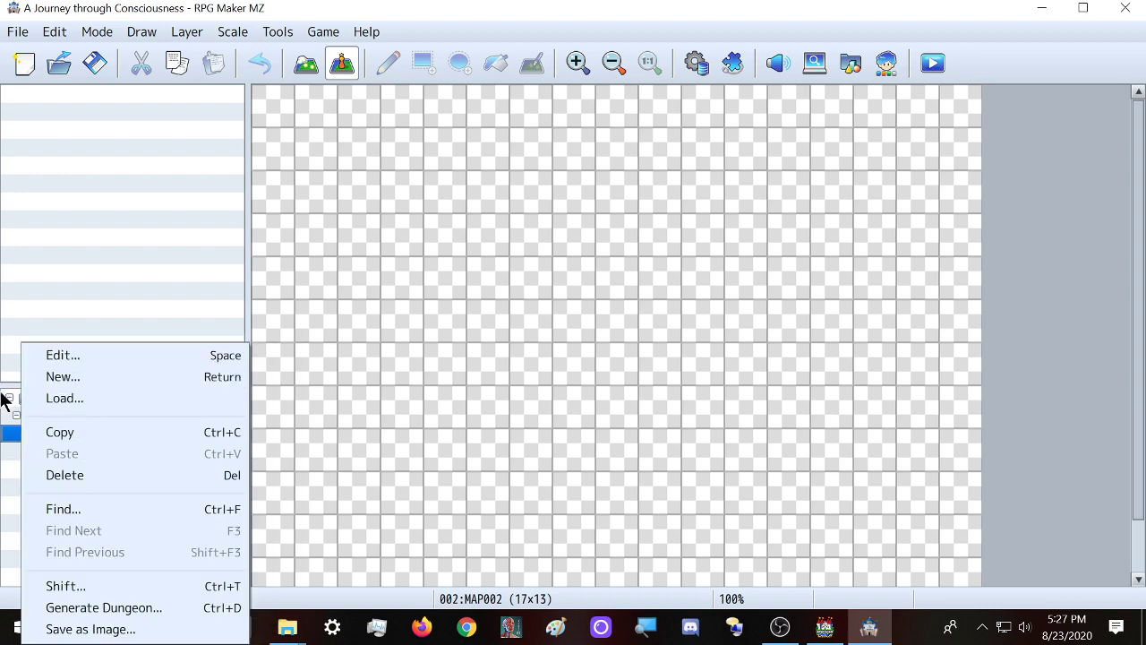
click(7, 421)
Add MAP003 and MAP004 directly under the project root, keeping the default map properties
right_click(69, 400)
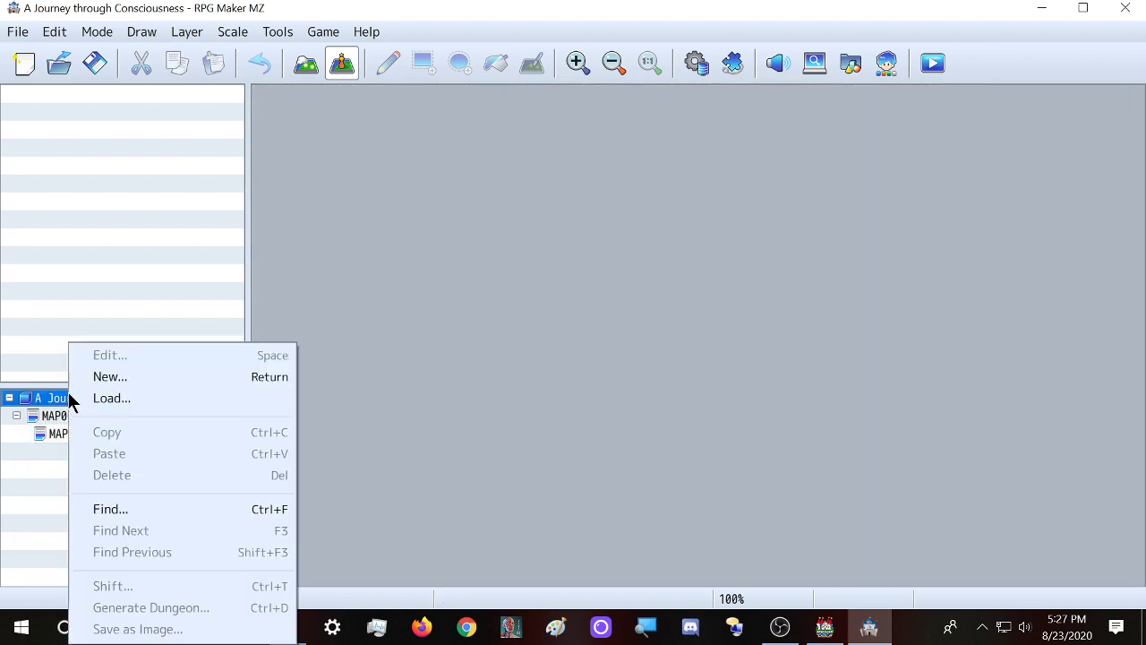
click(158, 379)
key(Return)
right_click(103, 399)
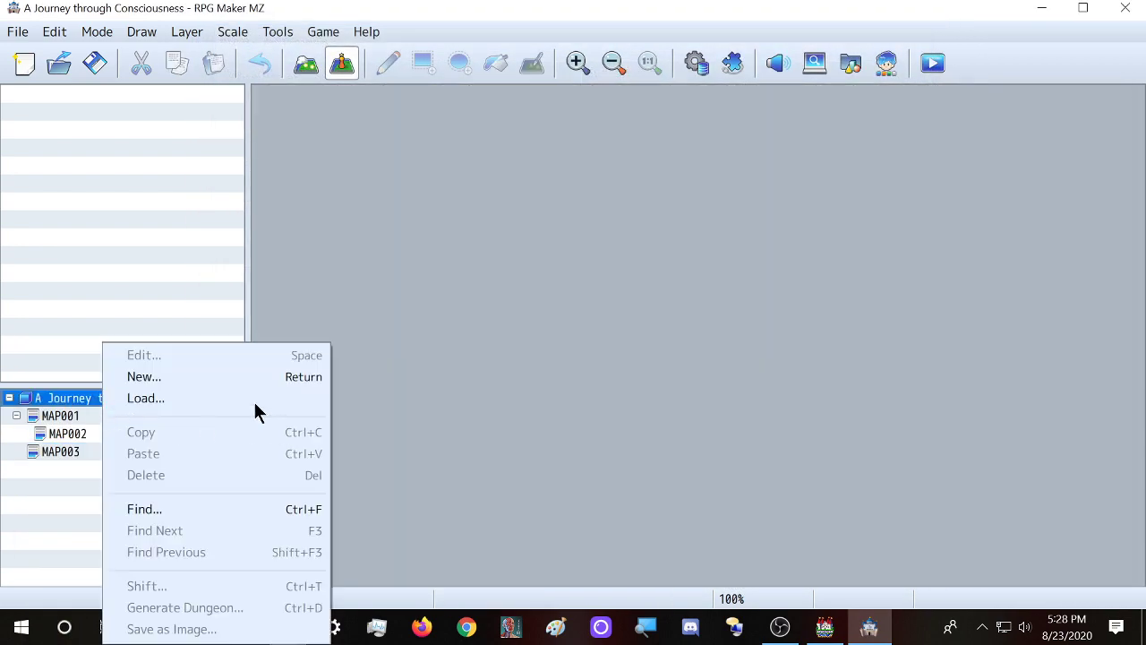
click(198, 381)
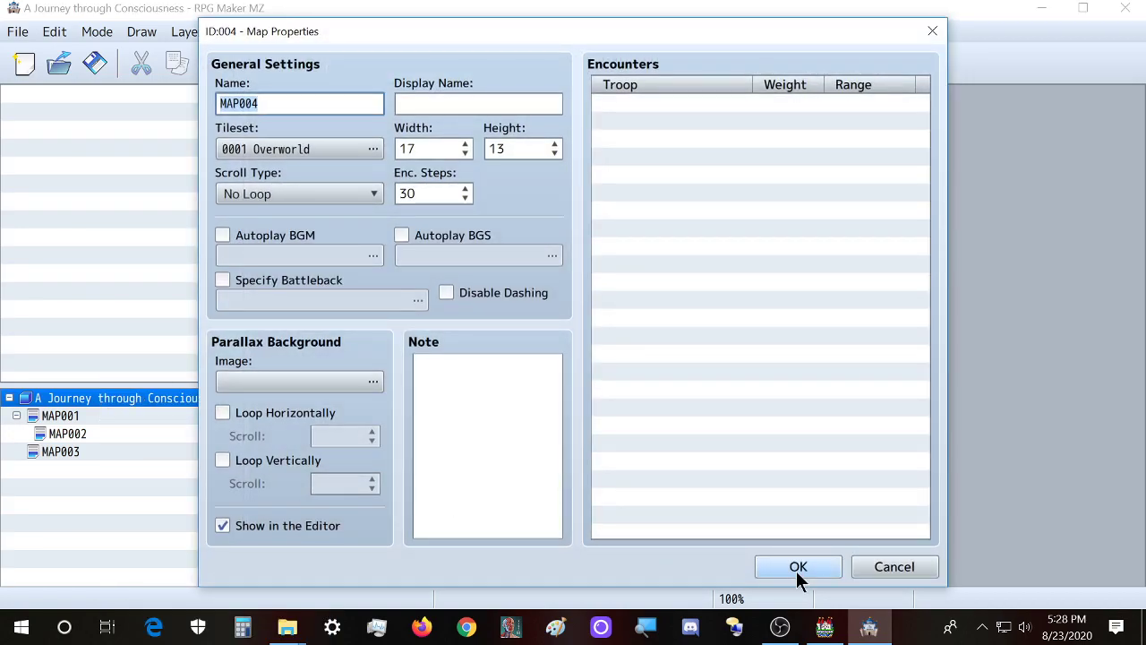
key(Return)
Add MAP005, MAP006 and MAP007 directly under the project root with default map properties
right_click(115, 397)
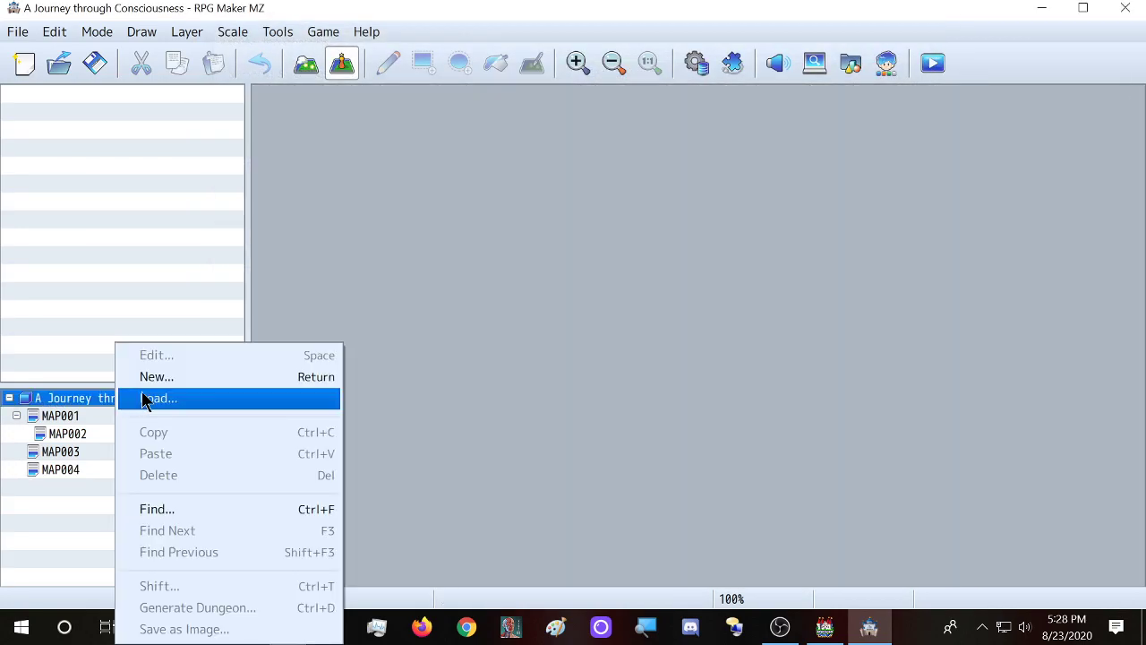
click(207, 385)
key(Return)
right_click(85, 391)
click(128, 380)
key(Return)
right_click(78, 400)
click(115, 376)
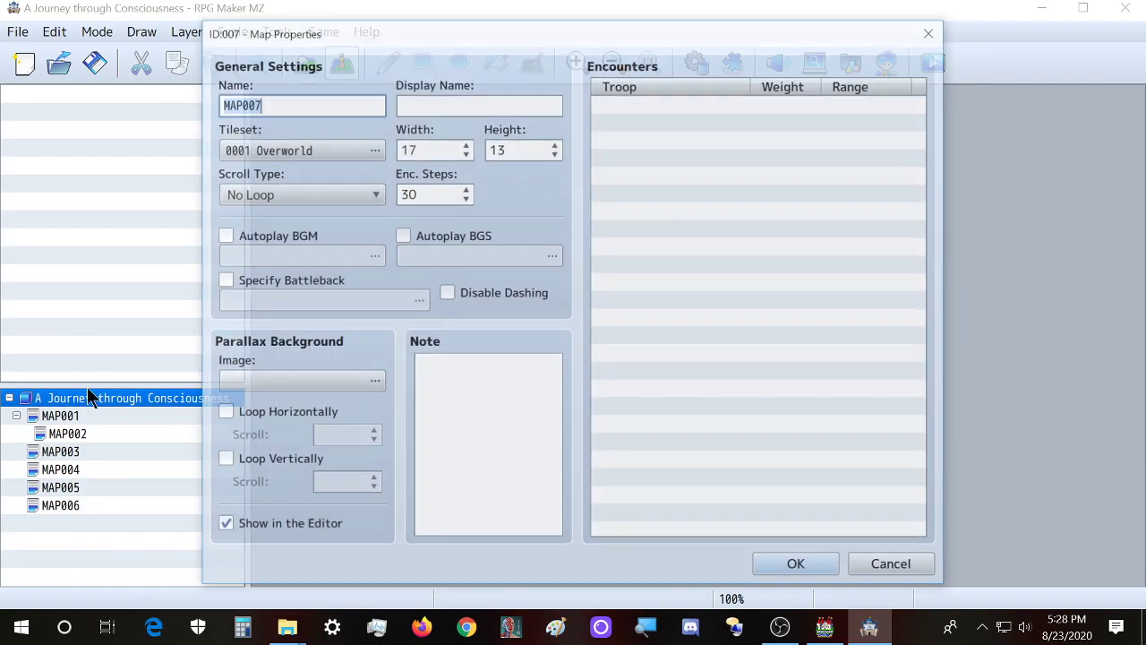
key(Return)
Add MAP008, MAP009, MAP010 and MAP011 directly under the project root with default map properties
right_click(80, 400)
click(113, 376)
key(Return)
right_click(84, 397)
click(114, 376)
key(Return)
right_click(85, 398)
click(114, 376)
key(Return)
right_click(93, 401)
click(140, 377)
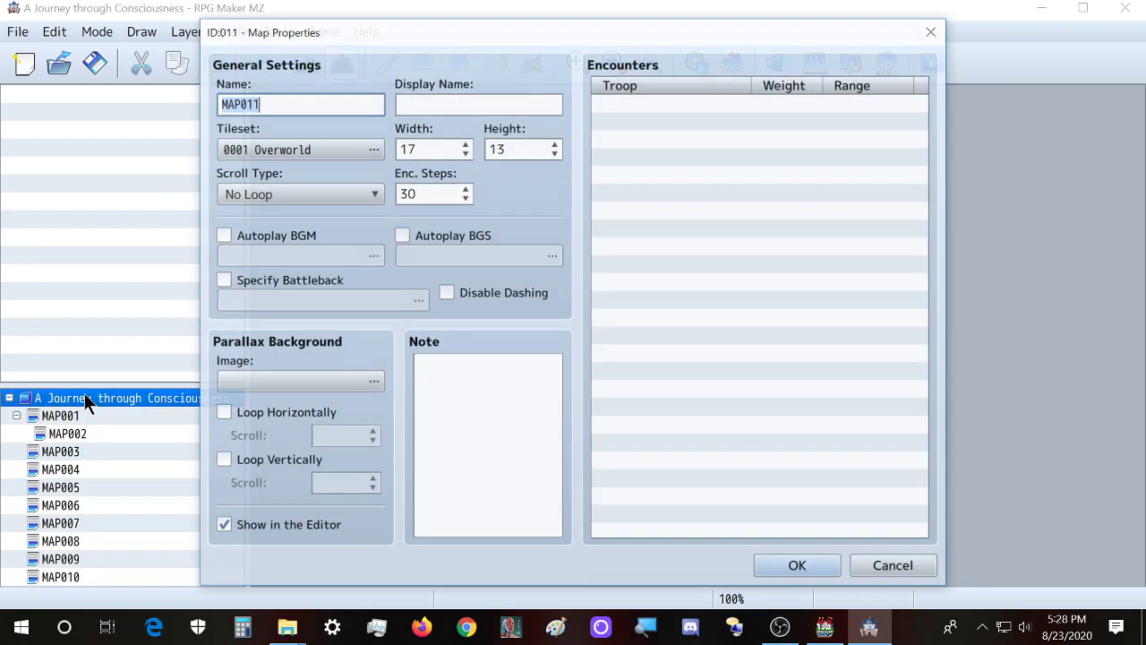
key(Return)
Move MAP002 out from under MAP001 to the top level of the project's map tree
drag(77, 435, 74, 399)
drag(76, 563, 81, 420)
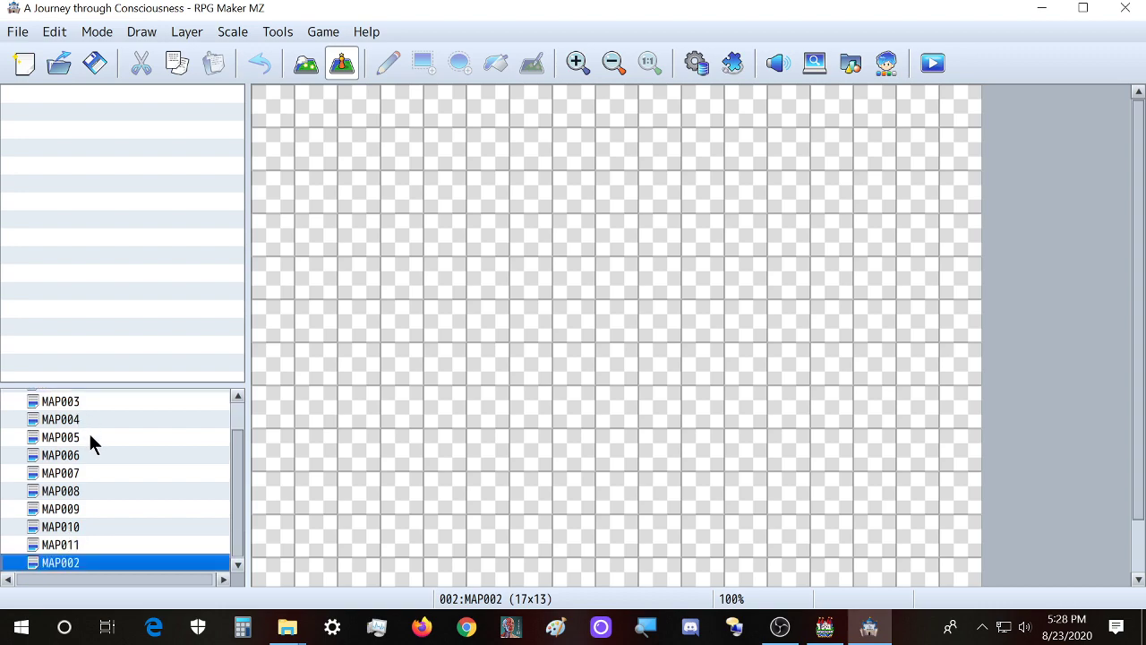
Add MAP012 and MAP013 directly under the project root, keeping the default map properties
scroll(93, 439, up, 1)
right_click(90, 399)
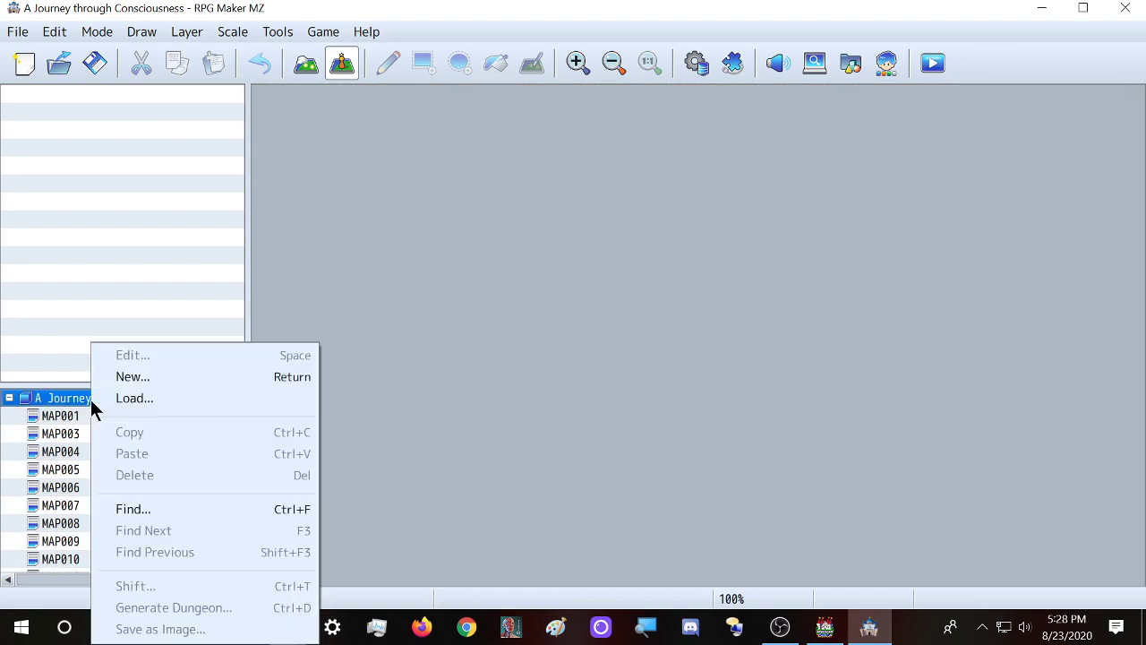
click(150, 376)
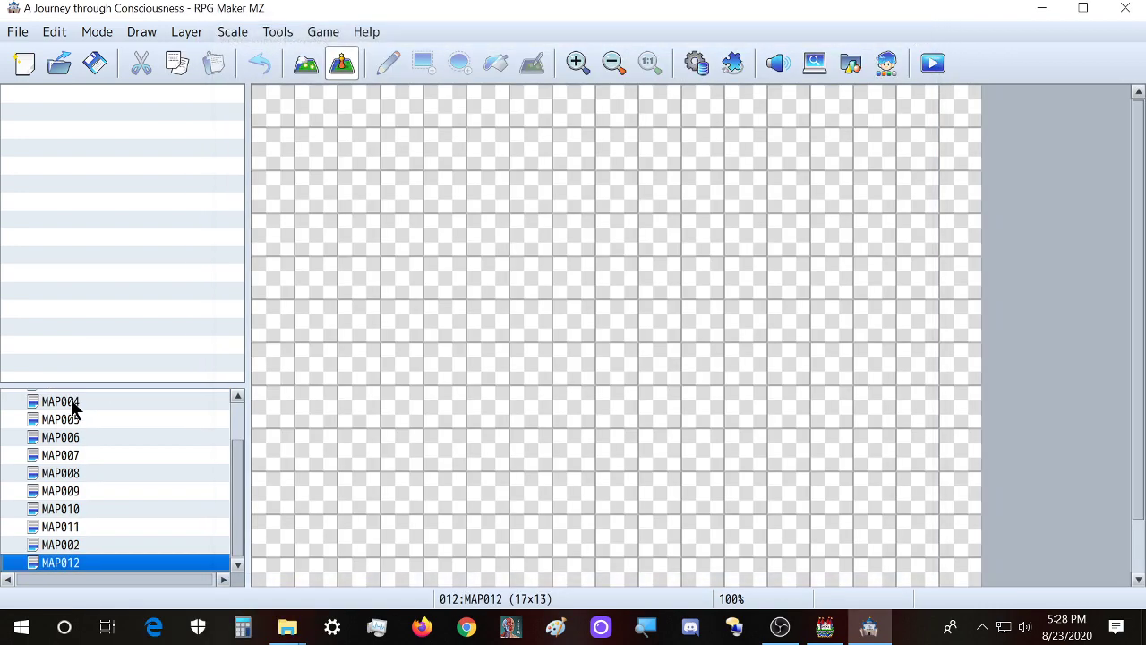
scroll(77, 401, up, 2)
right_click(78, 400)
click(101, 401)
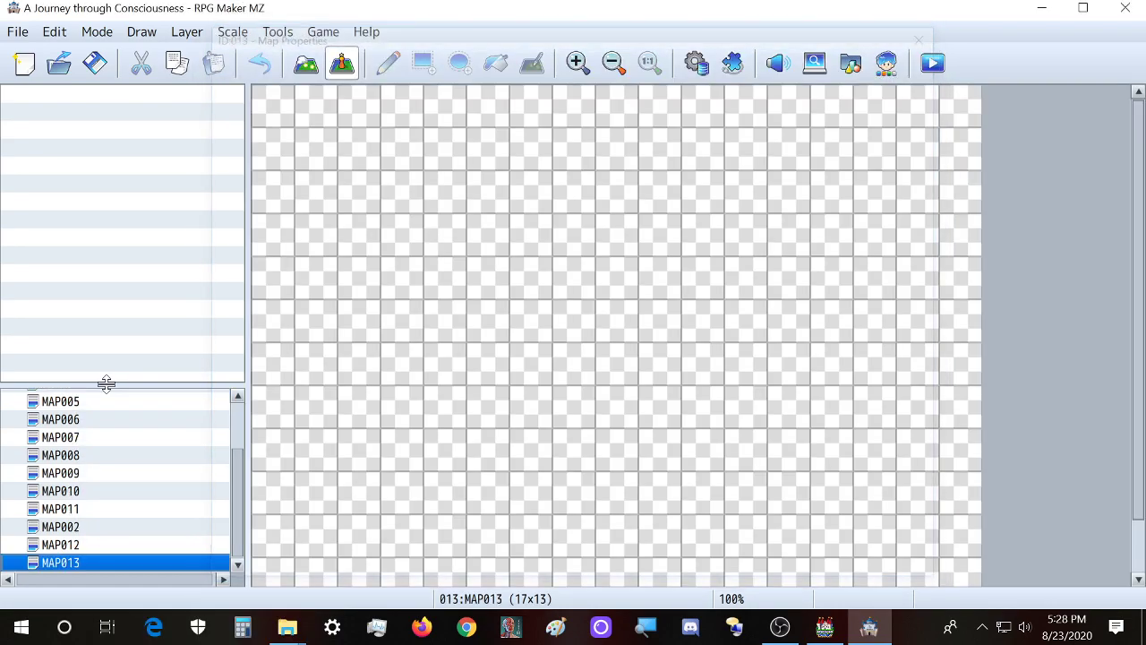
scroll(92, 392, up, 2)
right_click(93, 397)
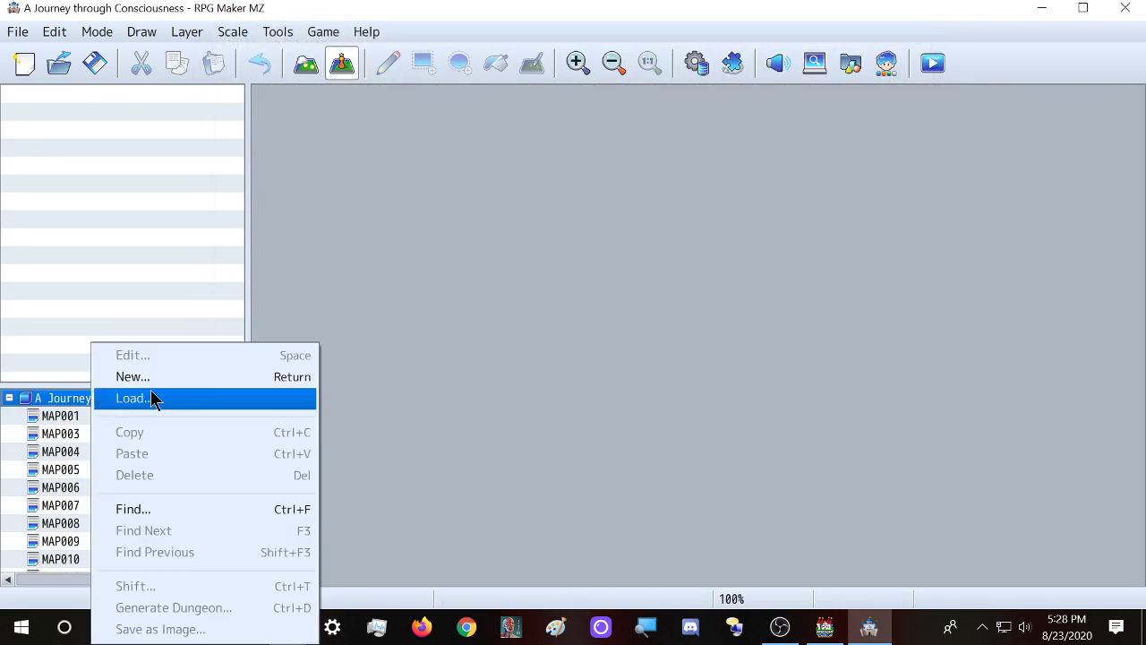
click(153, 396)
click(865, 512)
Add MAP014 and MAP015 directly under the project root, keeping the default map properties
right_click(81, 396)
click(143, 376)
key(Return)
scroll(102, 413, up, 2)
right_click(105, 404)
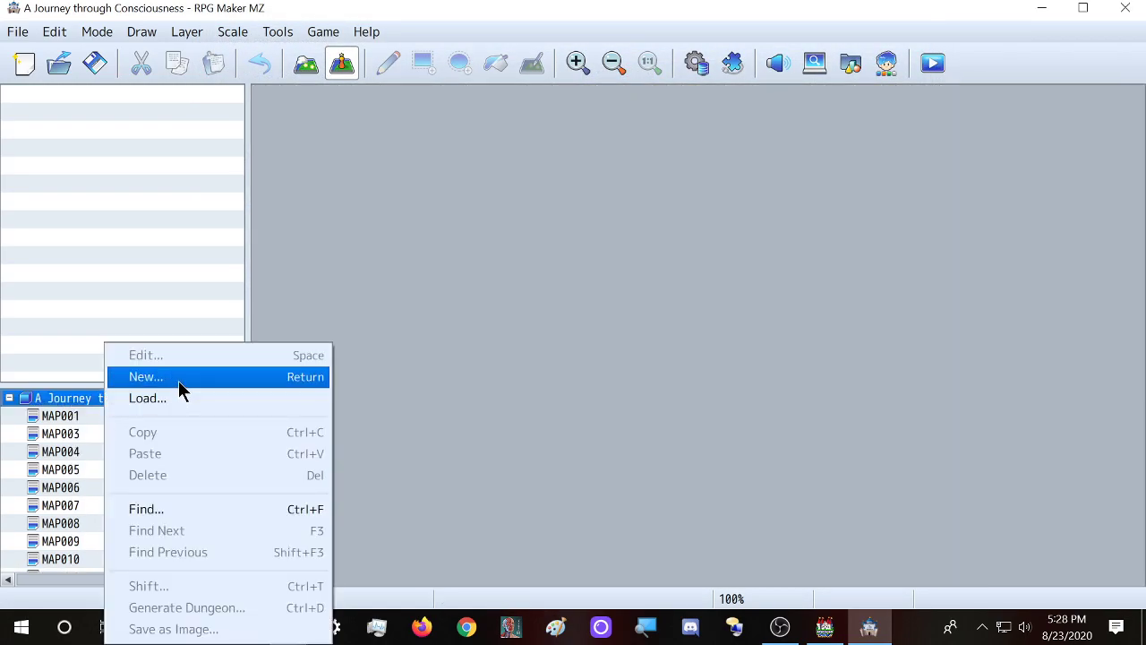
click(179, 380)
key(Return)
Add MAP016 under MAP015, MAP017 under MAP016 and MAP018 under MAP017, all with default map properties
right_click(90, 571)
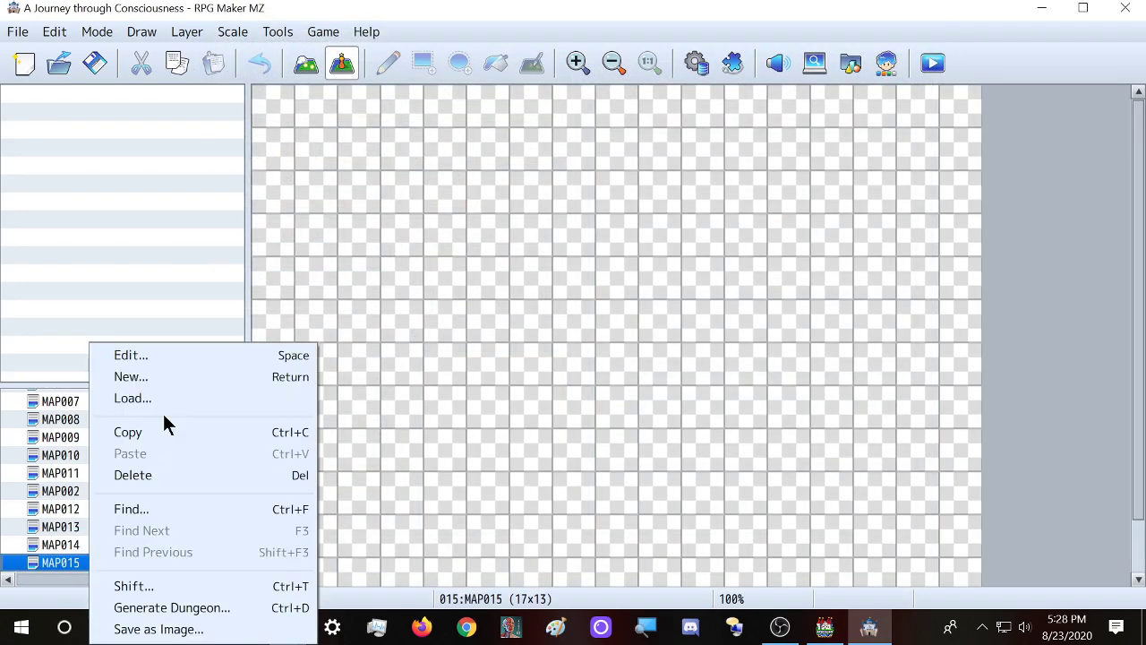
click(164, 388)
key(Return)
right_click(81, 562)
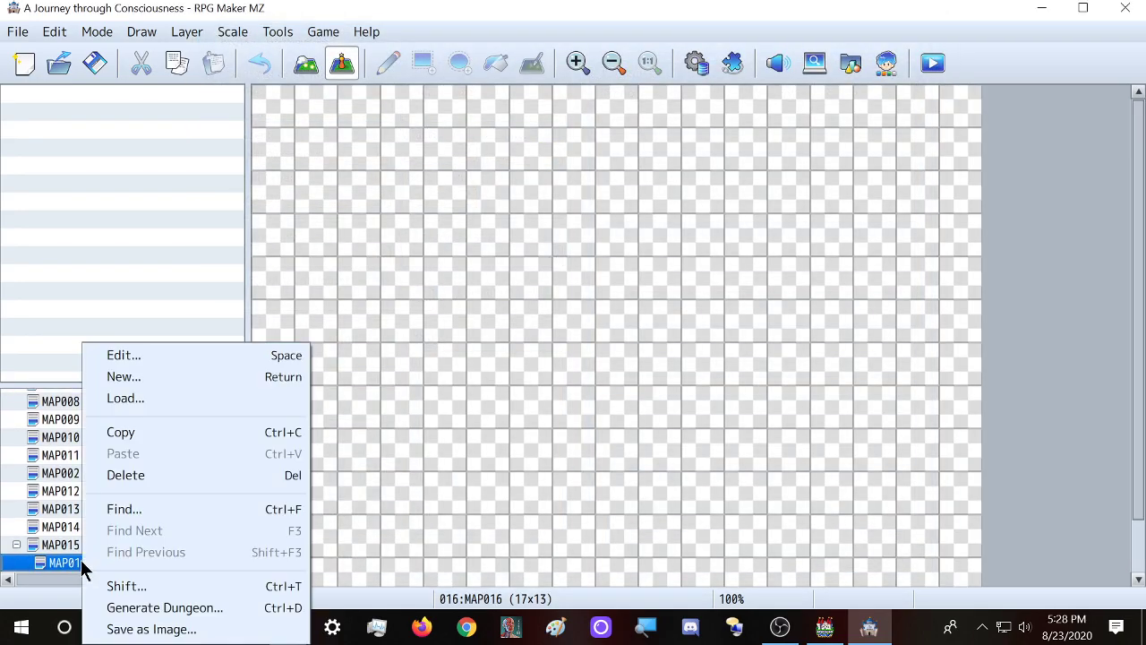
click(146, 384)
key(Return)
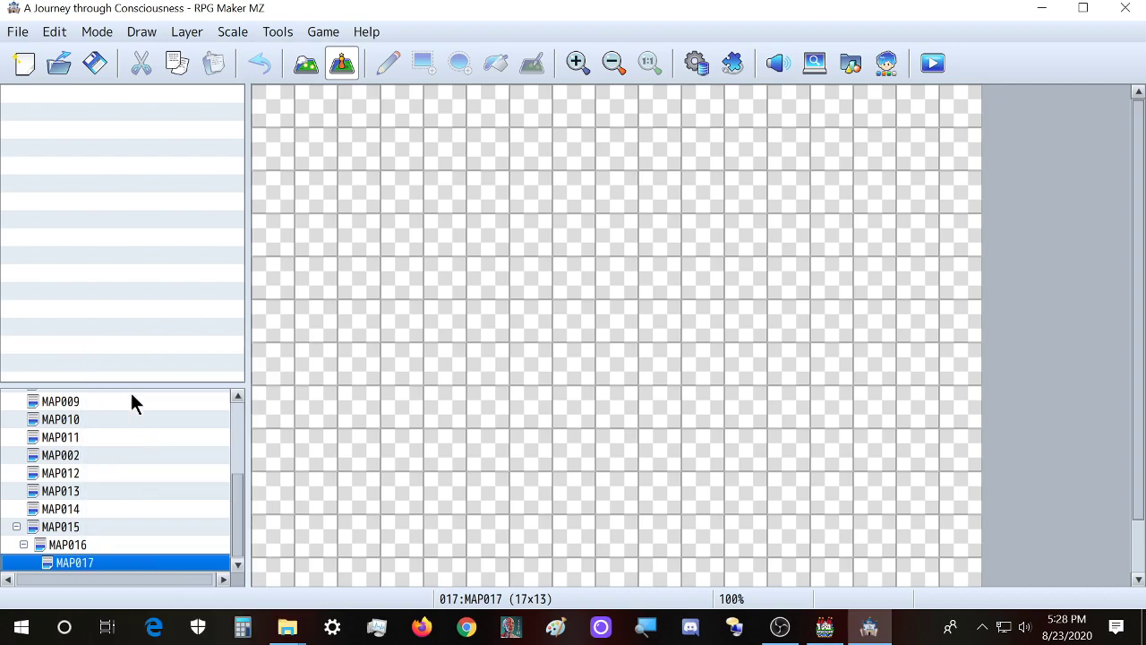
right_click(88, 562)
click(150, 383)
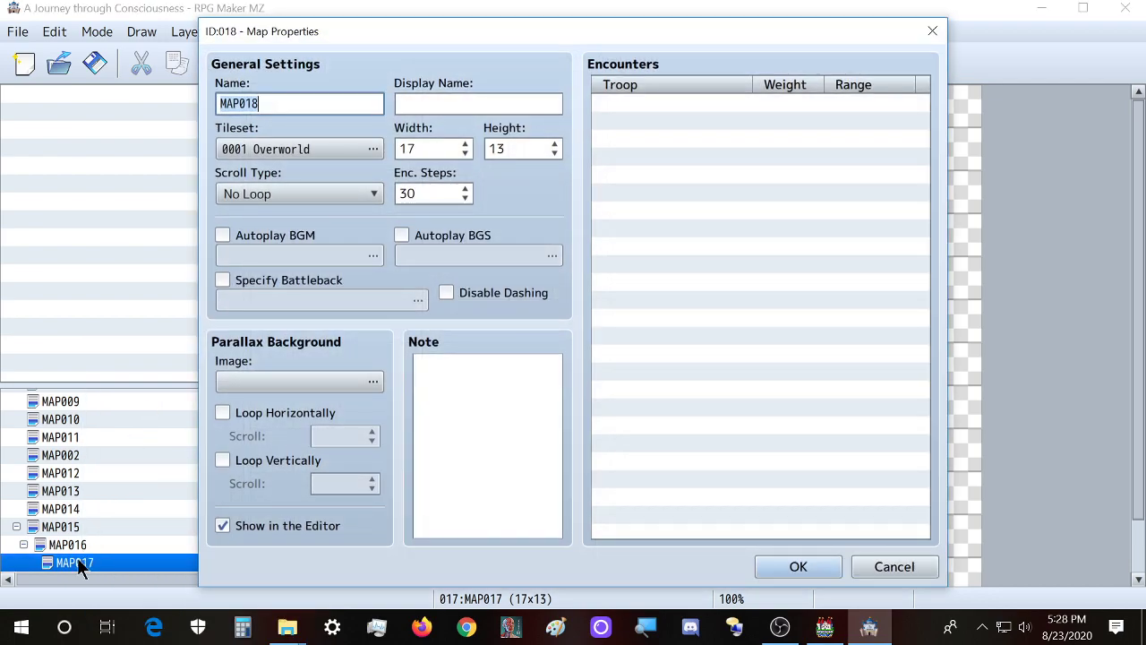
key(Return)
Continue the nested chain below MAP018 by adding MAP019, MAP020, MAP021 and MAP022, each under the preceding map with default properties
right_click(81, 562)
click(133, 376)
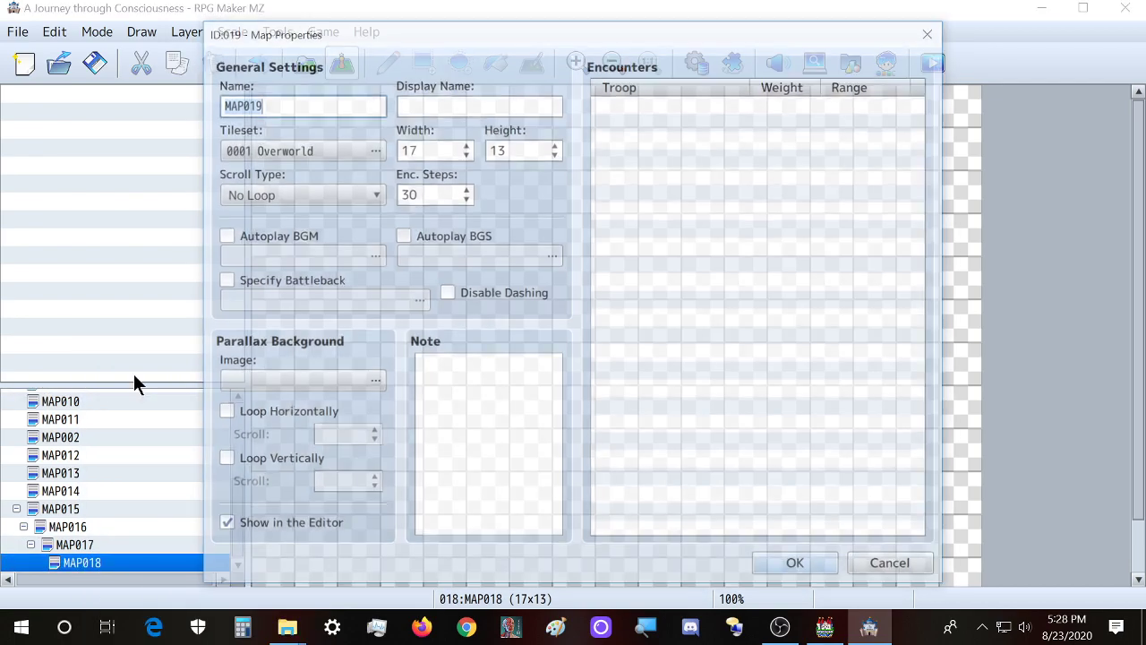
key(Return)
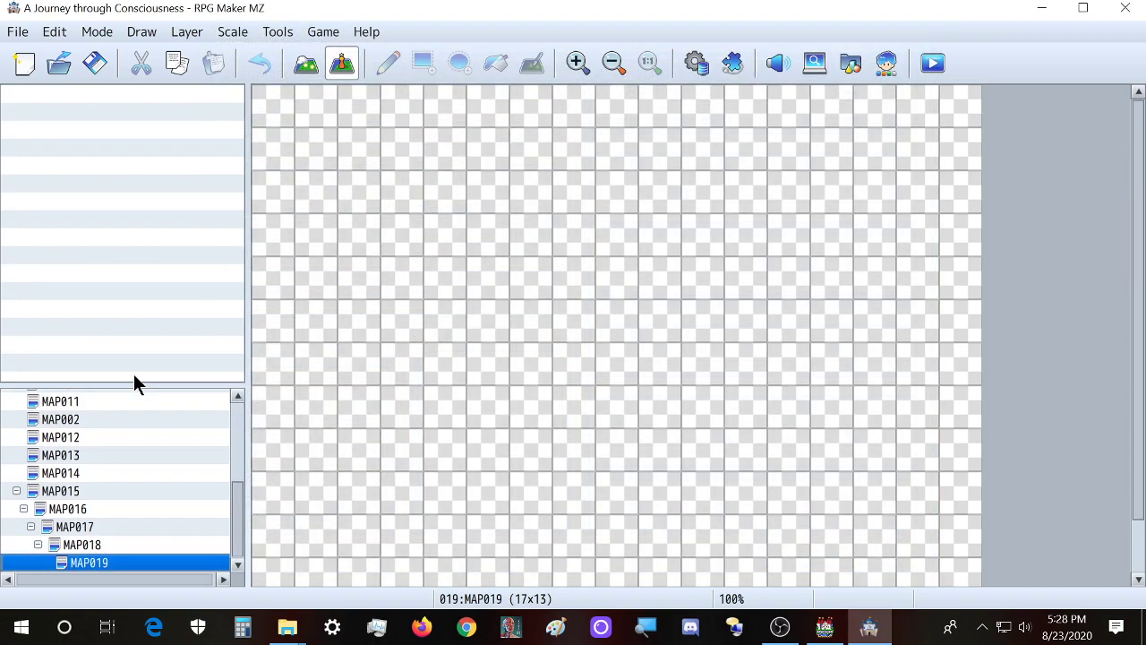
right_click(98, 559)
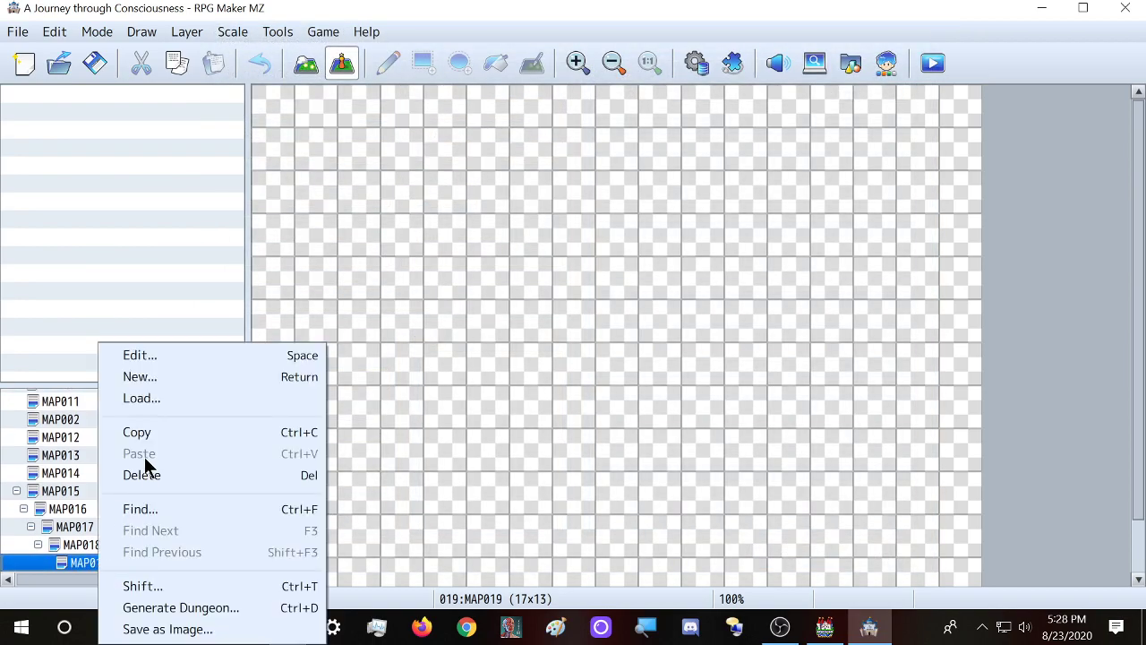
click(164, 392)
key(Return)
right_click(97, 560)
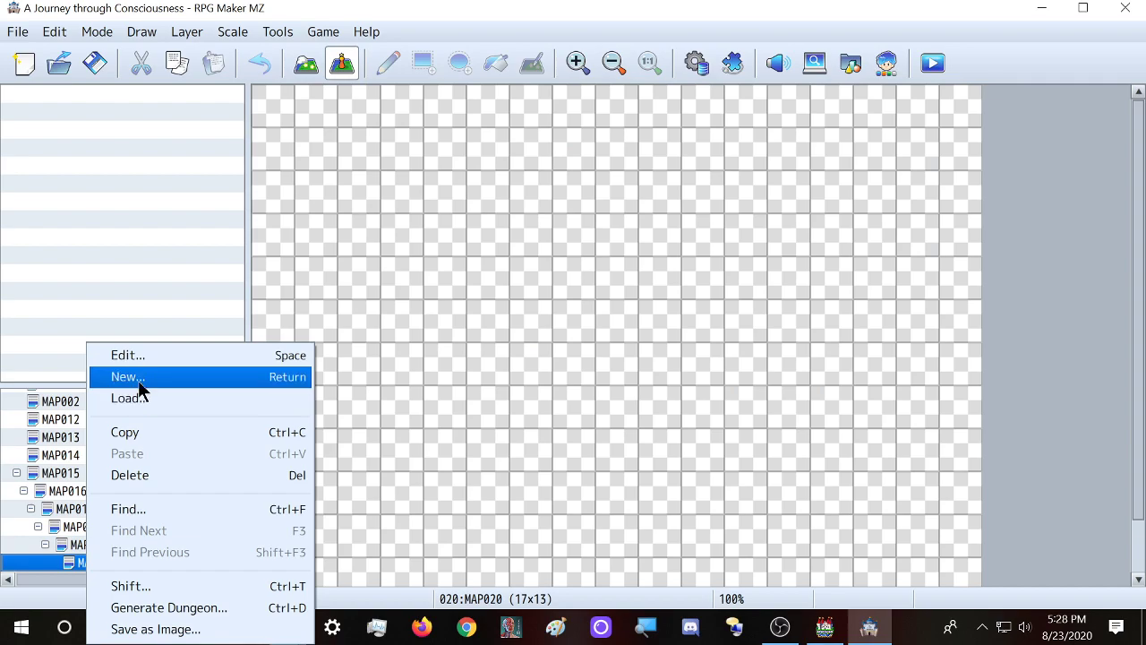
click(140, 388)
key(Return)
right_click(110, 560)
click(140, 376)
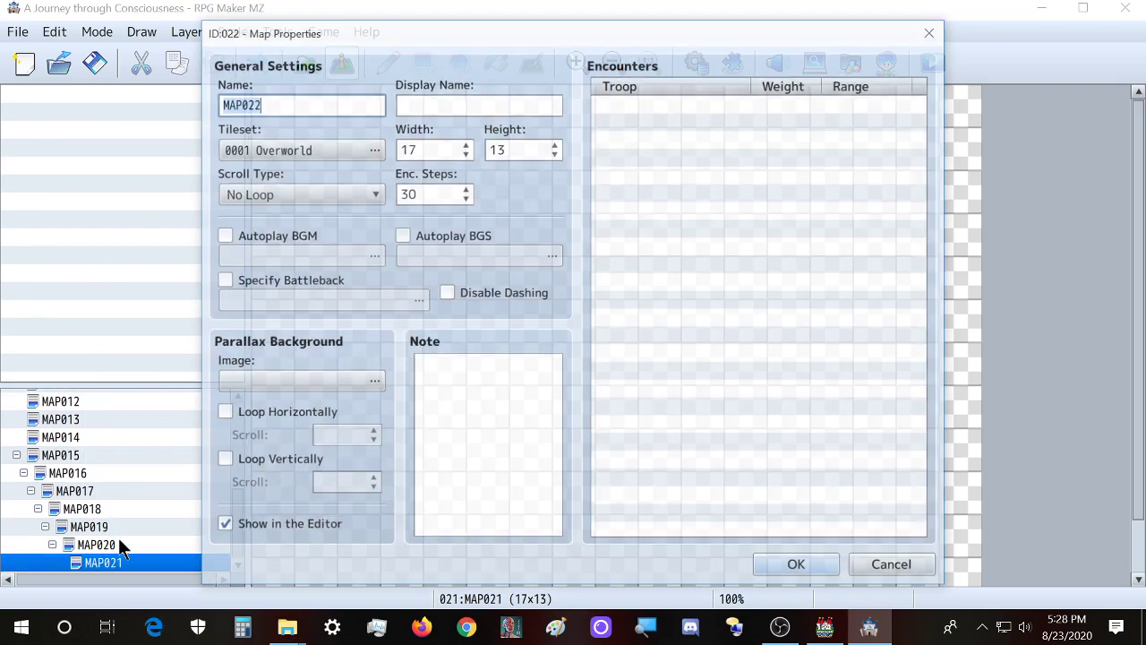
key(Return)
Extend the nested chain below MAP022 with MAP023, MAP024 and MAP025, each under the preceding map with default properties
right_click(114, 571)
click(161, 391)
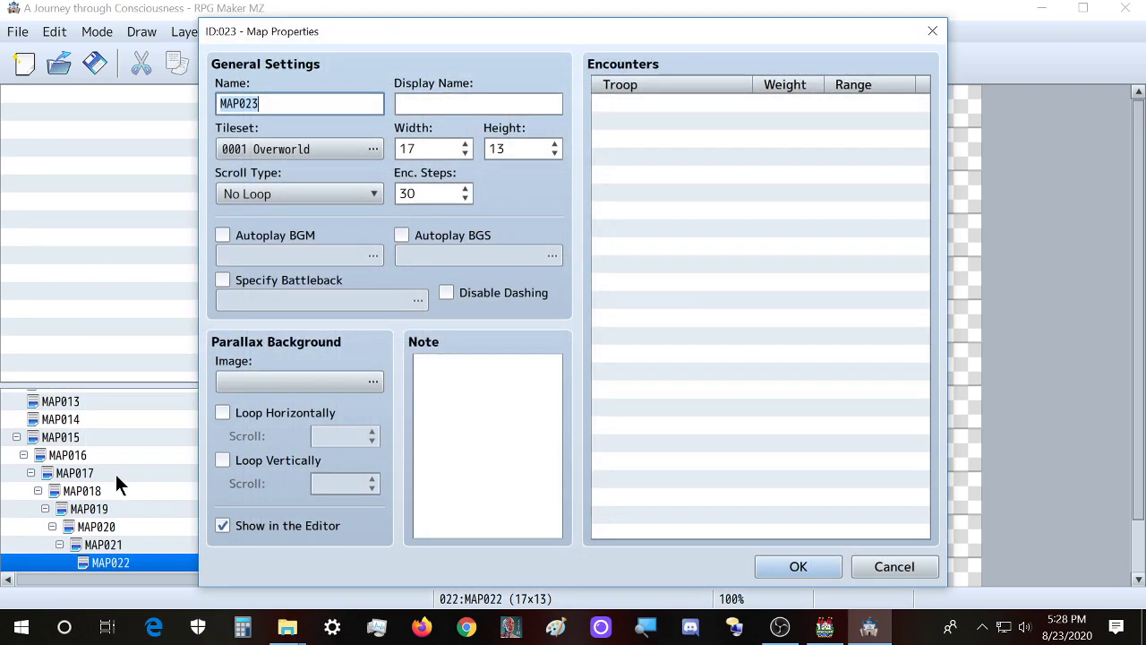
key(Return)
right_click(92, 562)
click(162, 377)
key(Return)
right_click(105, 564)
click(161, 376)
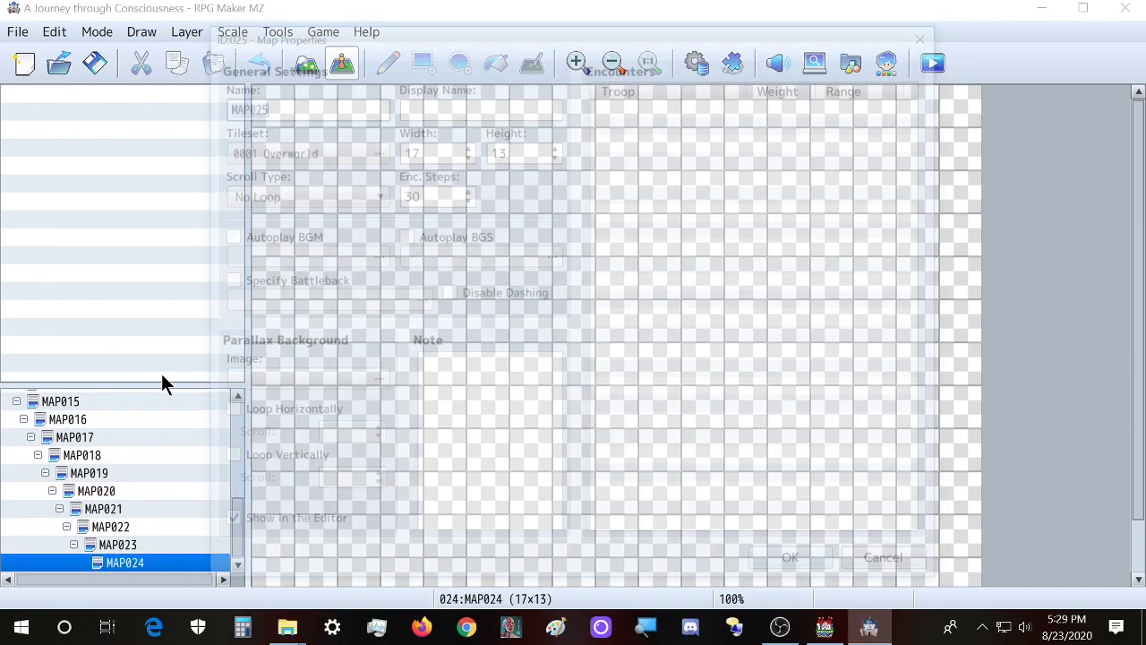
key(Return)
Extend the nested chain below MAP025 with MAP026, MAP027 and MAP028, each under the preceding map with default properties
right_click(122, 562)
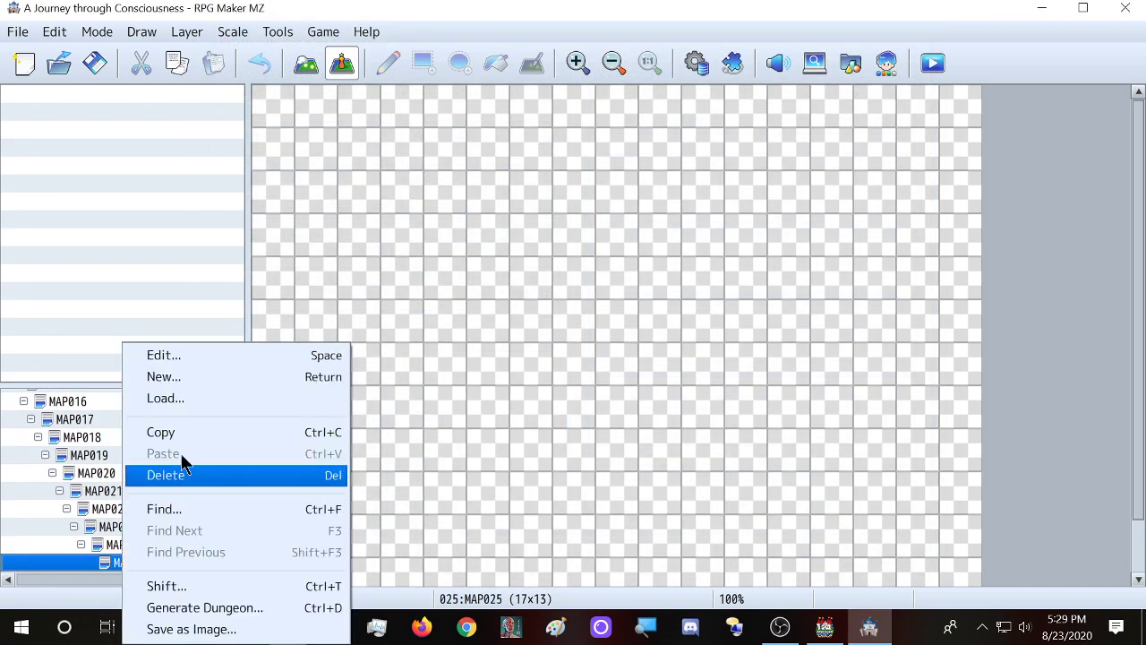
click(163, 377)
key(Return)
right_click(119, 558)
click(163, 377)
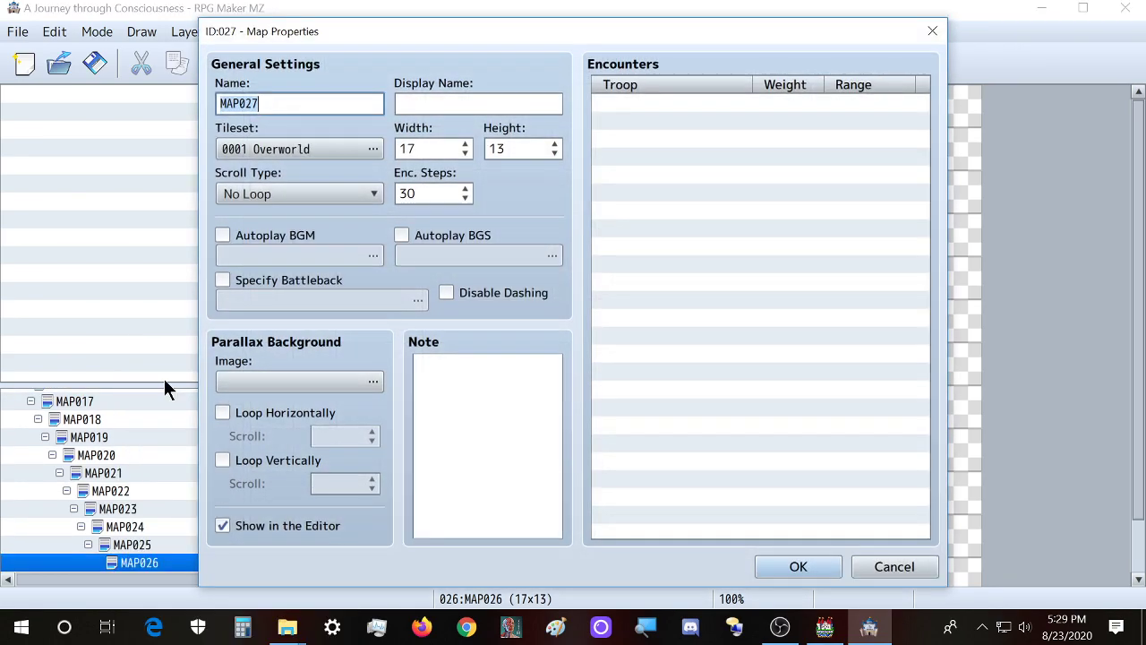
key(Return)
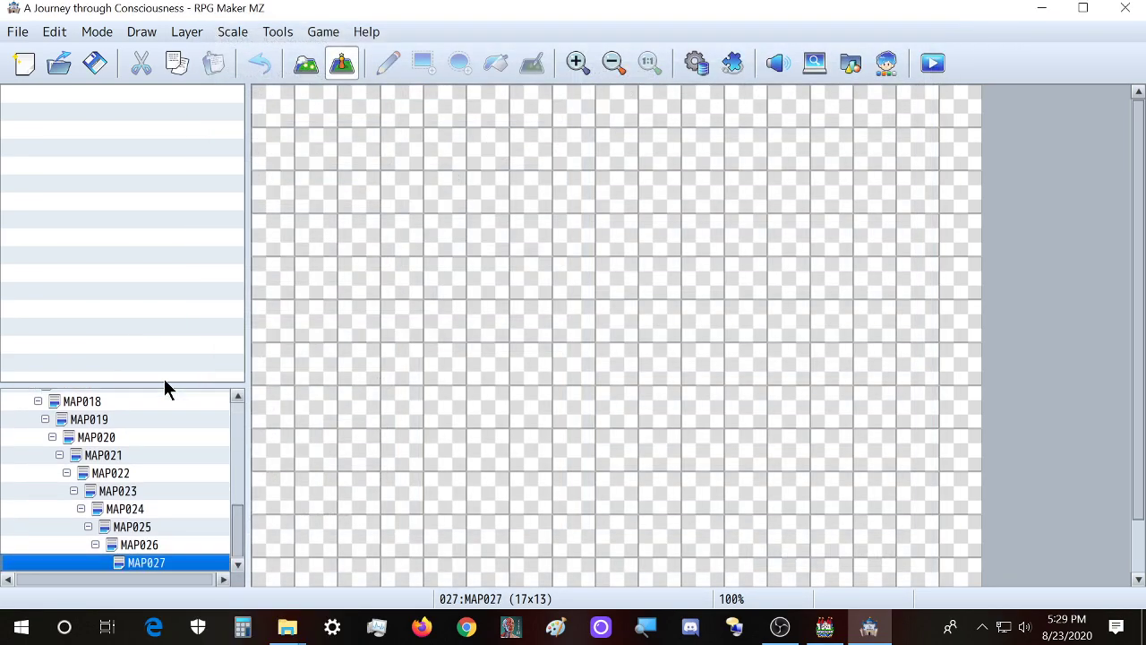
right_click(176, 565)
click(217, 376)
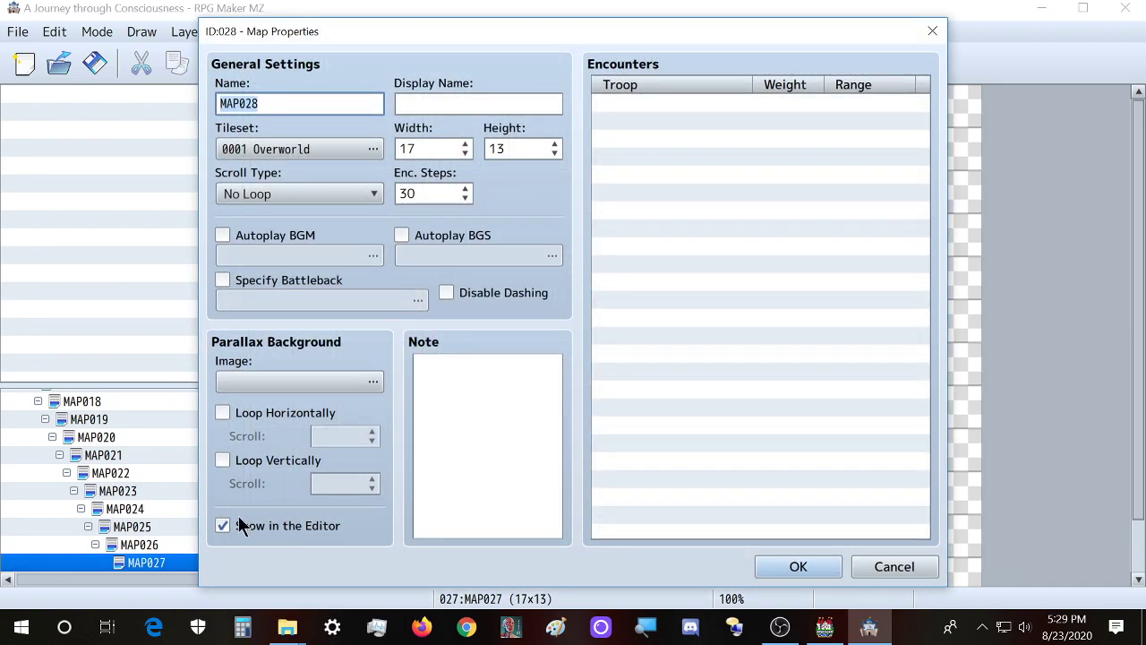
key(Return)
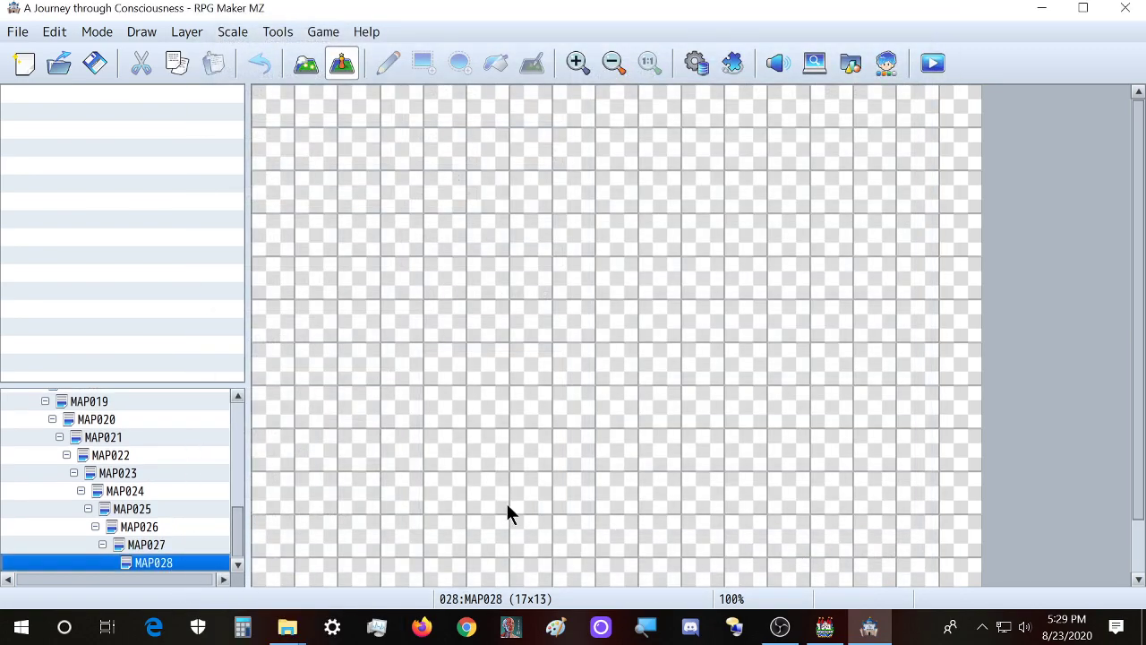
Check in the data folder which map files follow Map028.json, and return to MAP028 in RPG Maker MZ
mouse_move(286, 627)
click(379, 563)
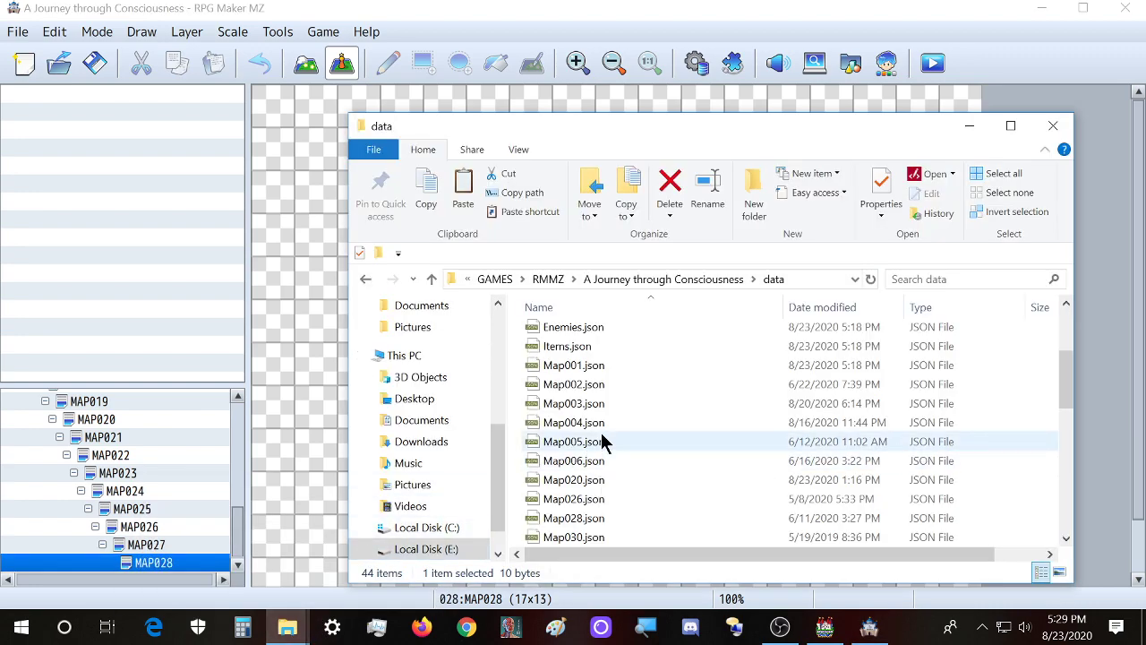
scroll(662, 485, down, 9)
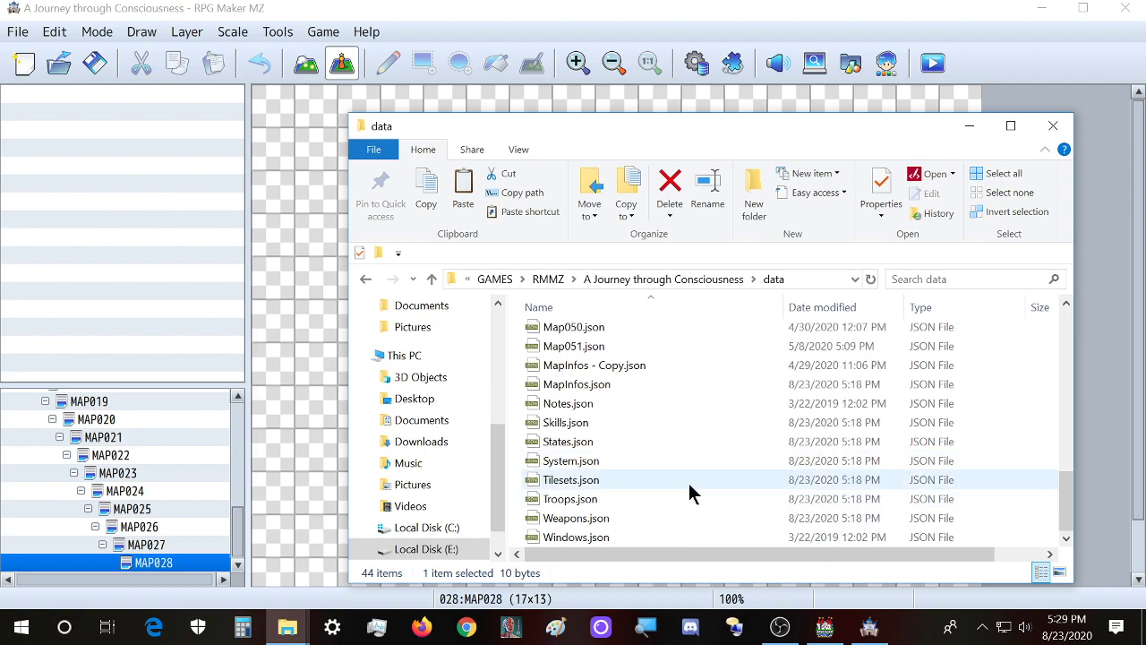
scroll(688, 484, up, 2)
scroll(689, 483, up, 1)
click(152, 564)
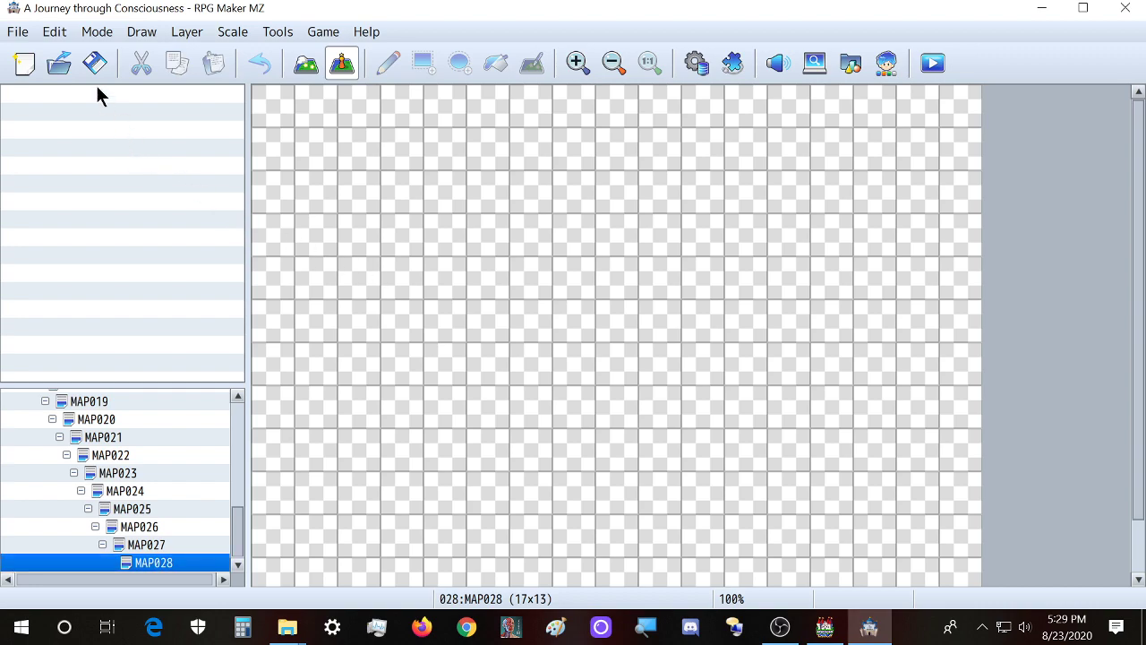
click(198, 564)
click(140, 541)
click(168, 563)
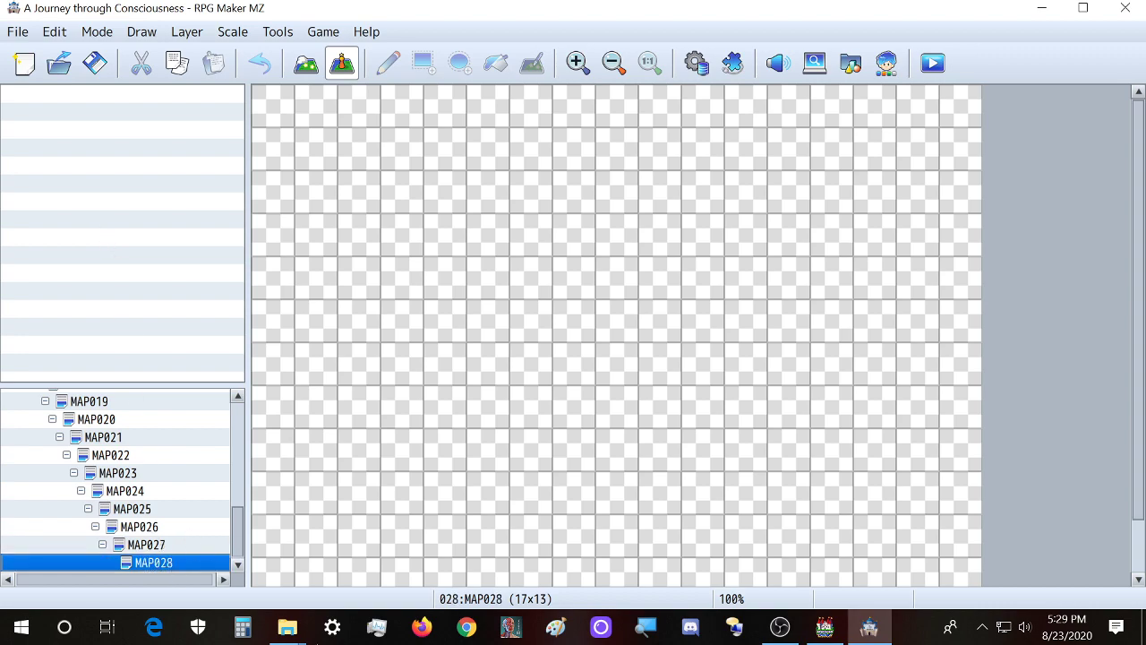
Switch to File Explorer, open the AJourneyThroughConsciousnessDemo project's data folder and locate Map028.json
mouse_move(287, 629)
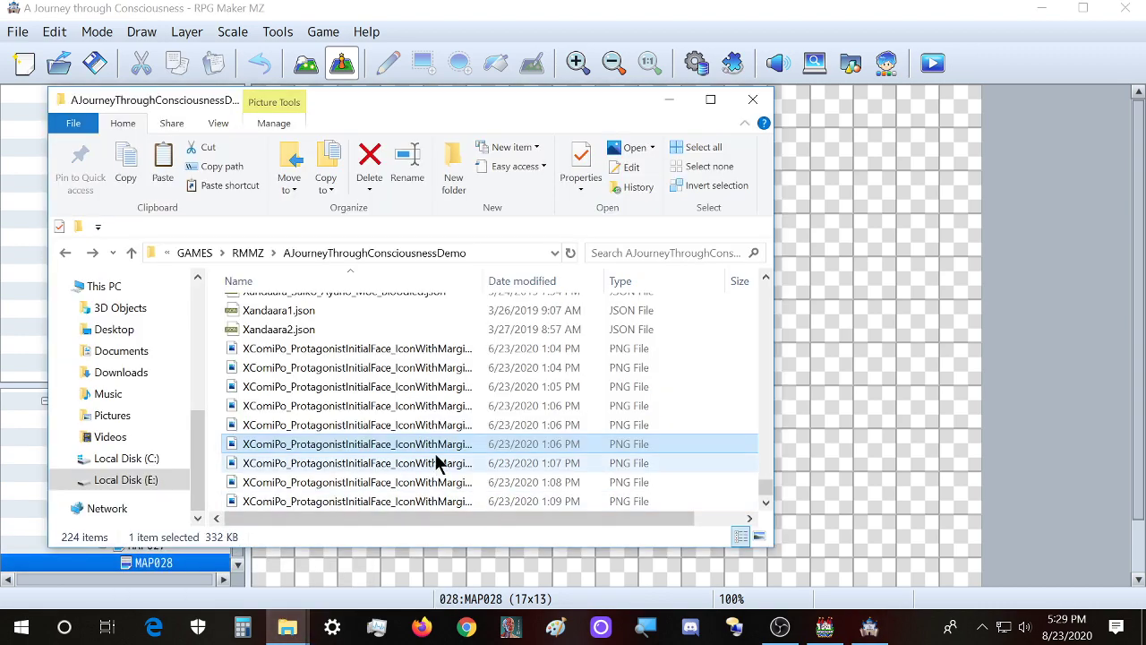
scroll(439, 460, up, 10)
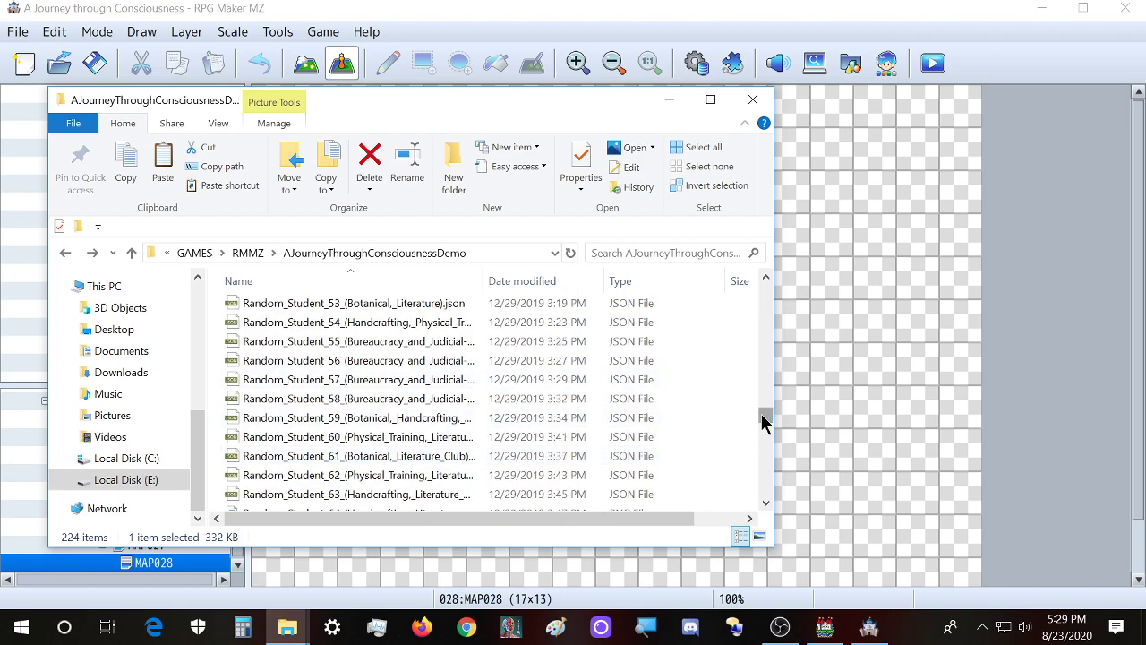
drag(764, 417, 768, 274)
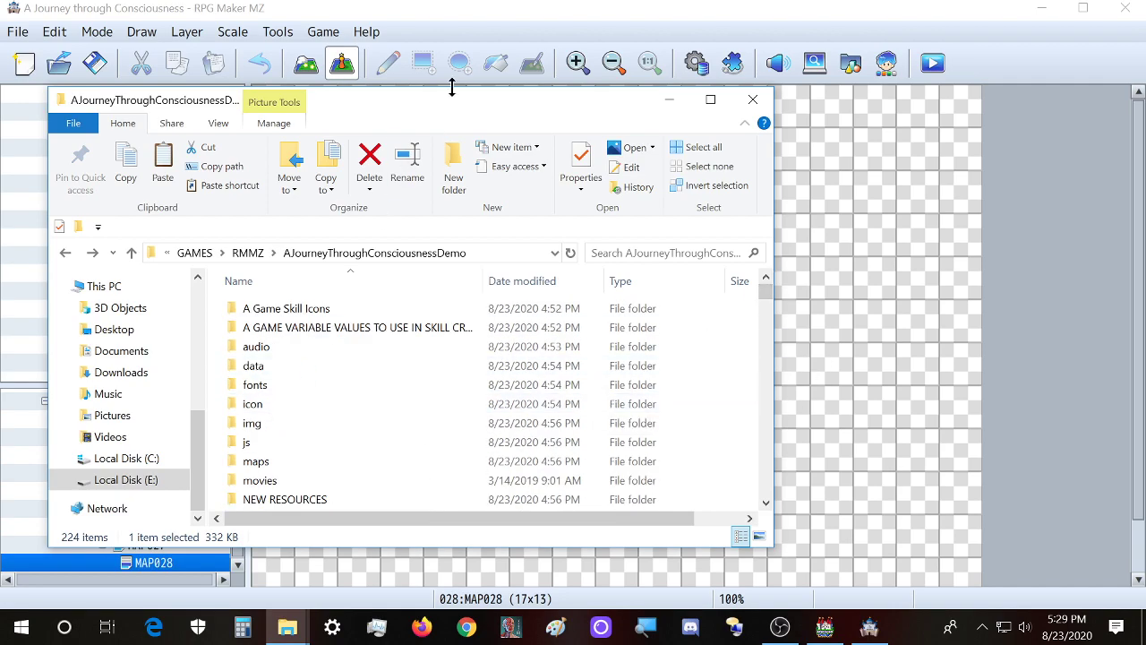
drag(446, 98, 685, 72)
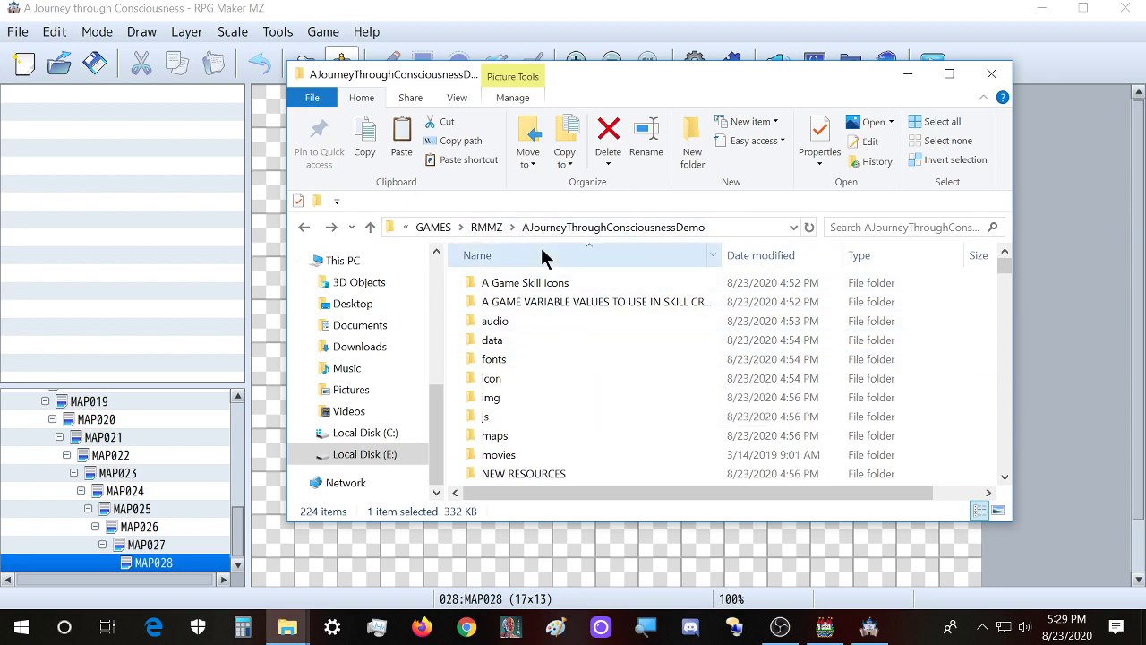
mouse_move(513, 343)
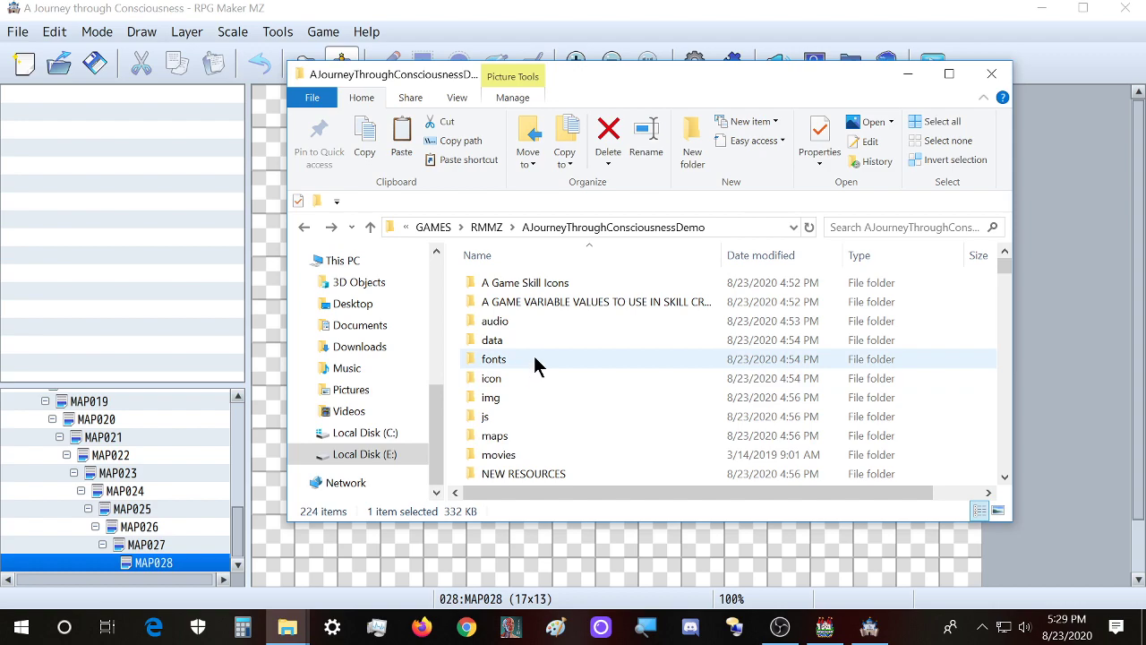
mouse_move(534, 363)
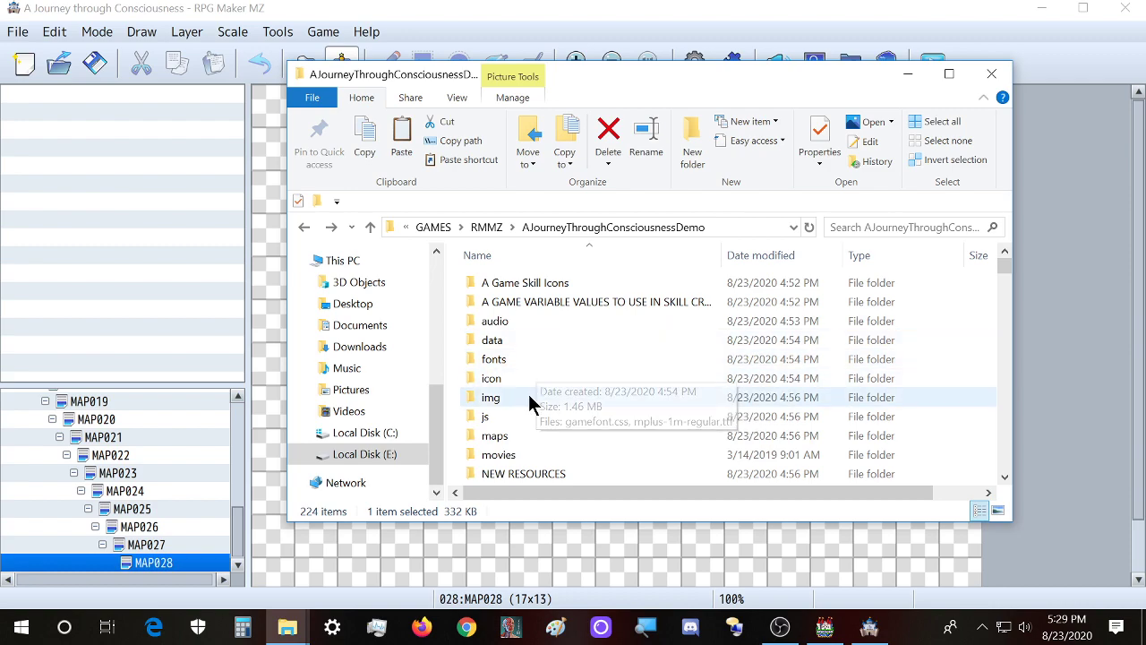
double_click(529, 400)
key(BackSpace)
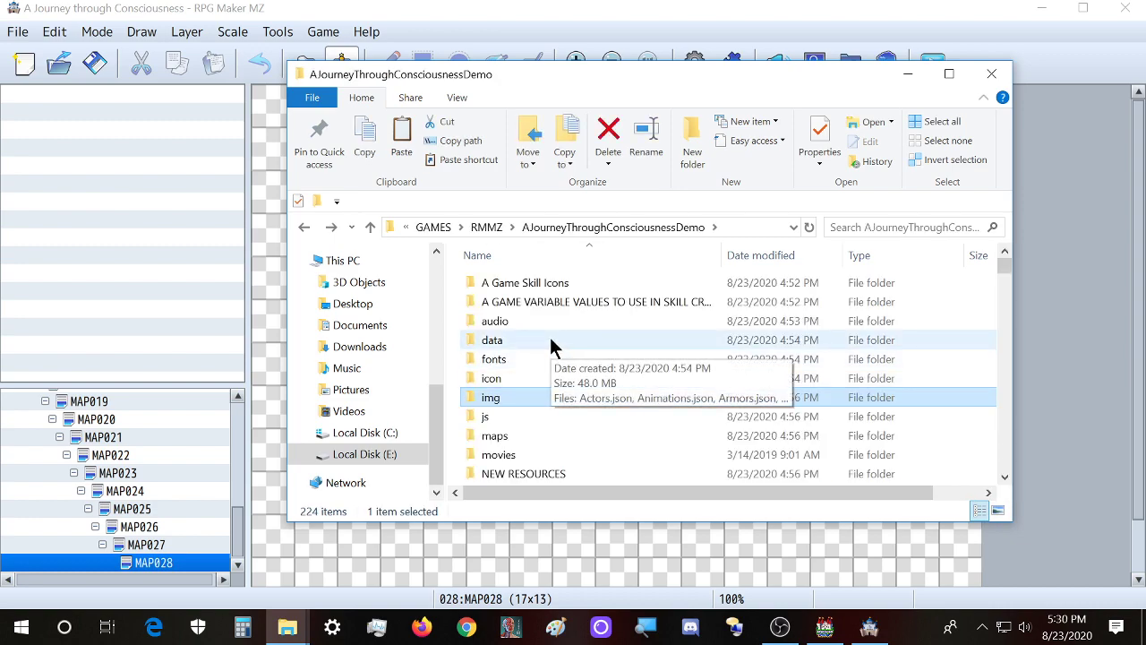
click(551, 342)
double_click(550, 347)
scroll(586, 349, down, 10)
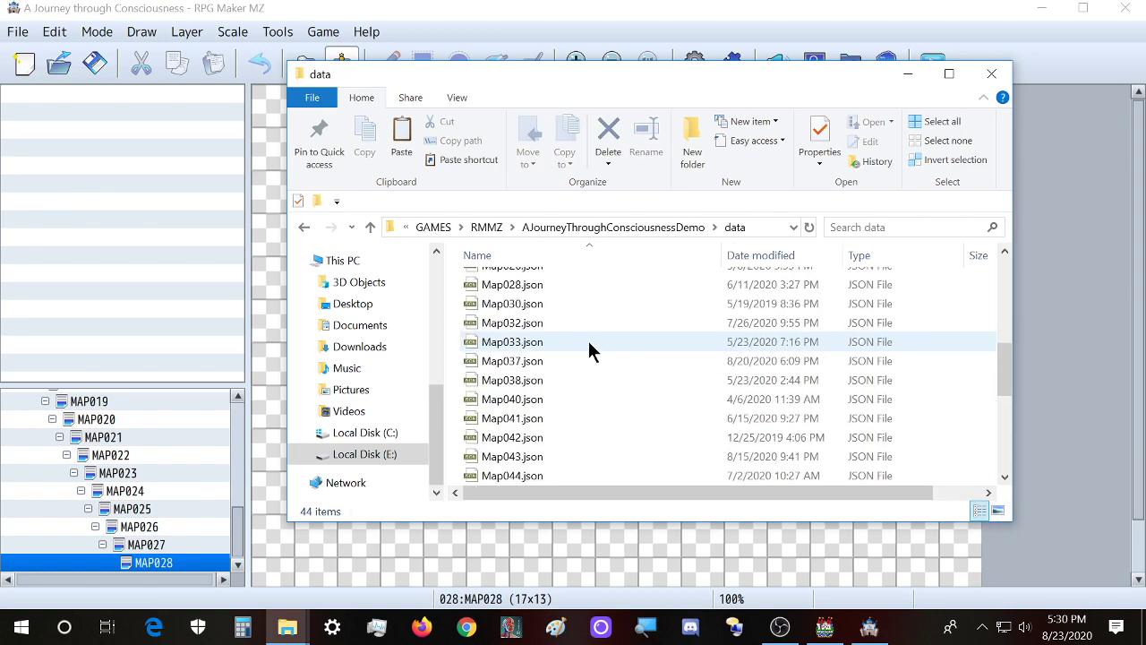
scroll(553, 333, up, 1)
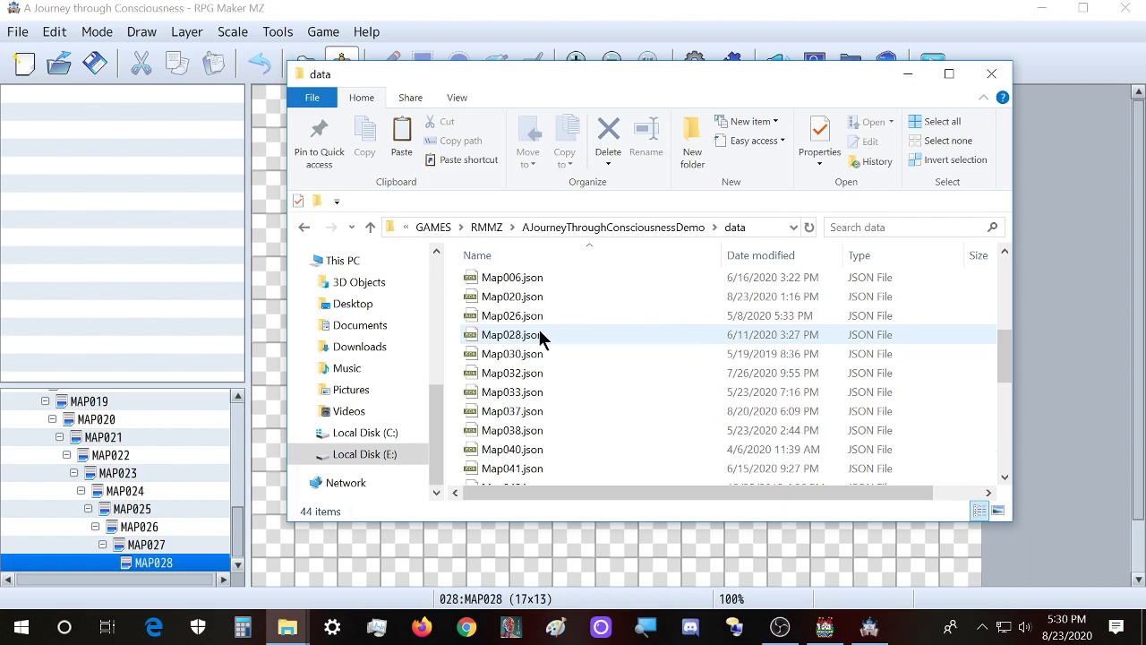
Duplicate Map028.json within the demo project's data folder and copy the duplicate for transfer
click(541, 337)
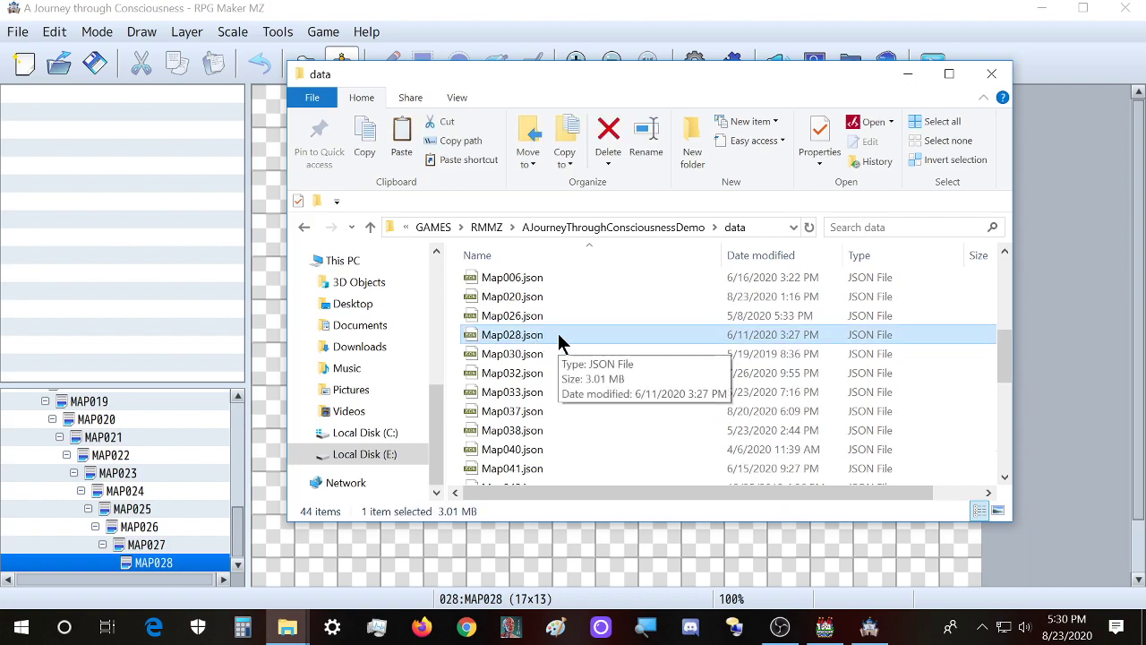
drag(614, 77, 436, 77)
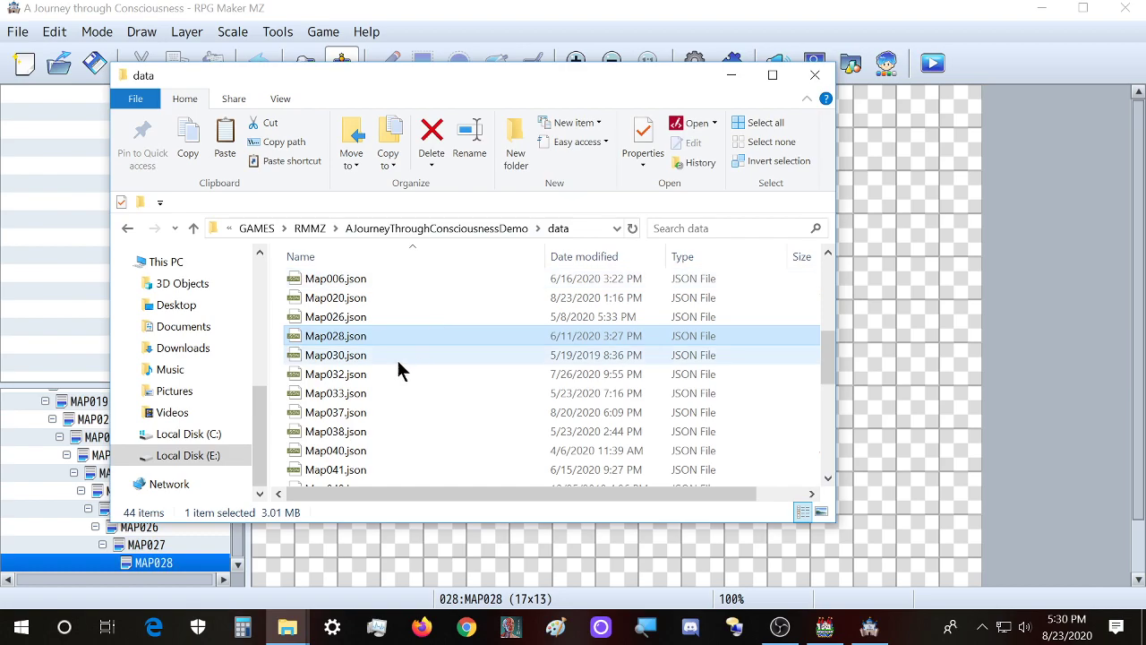
key(ctrl+c)
key(ctrl+v)
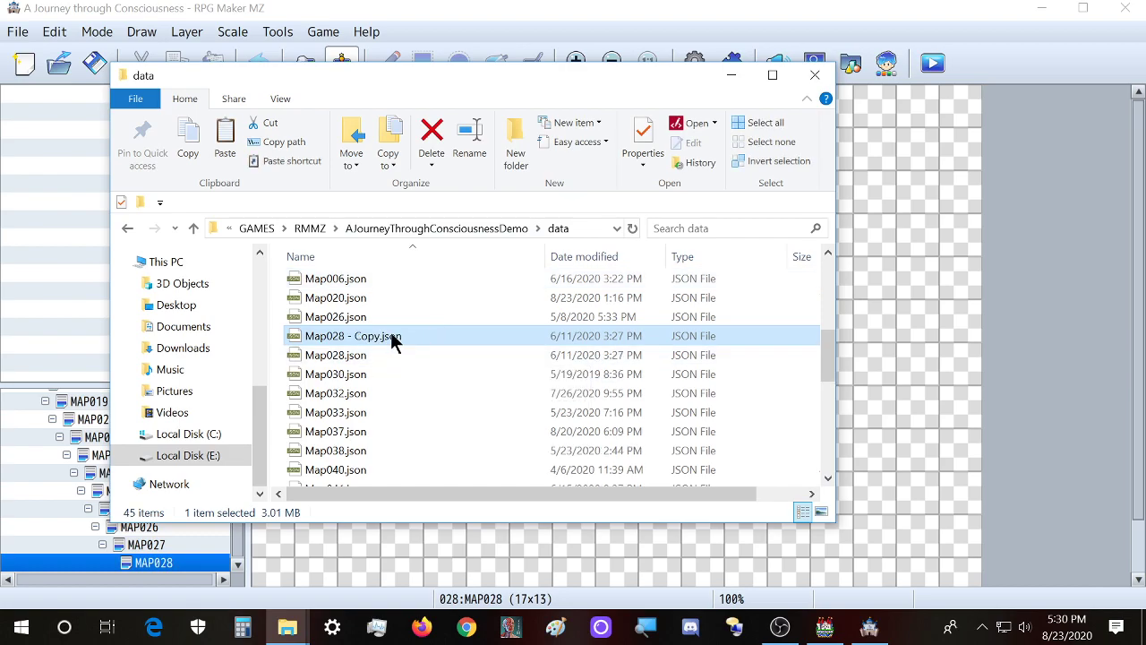
drag(485, 77, 466, 93)
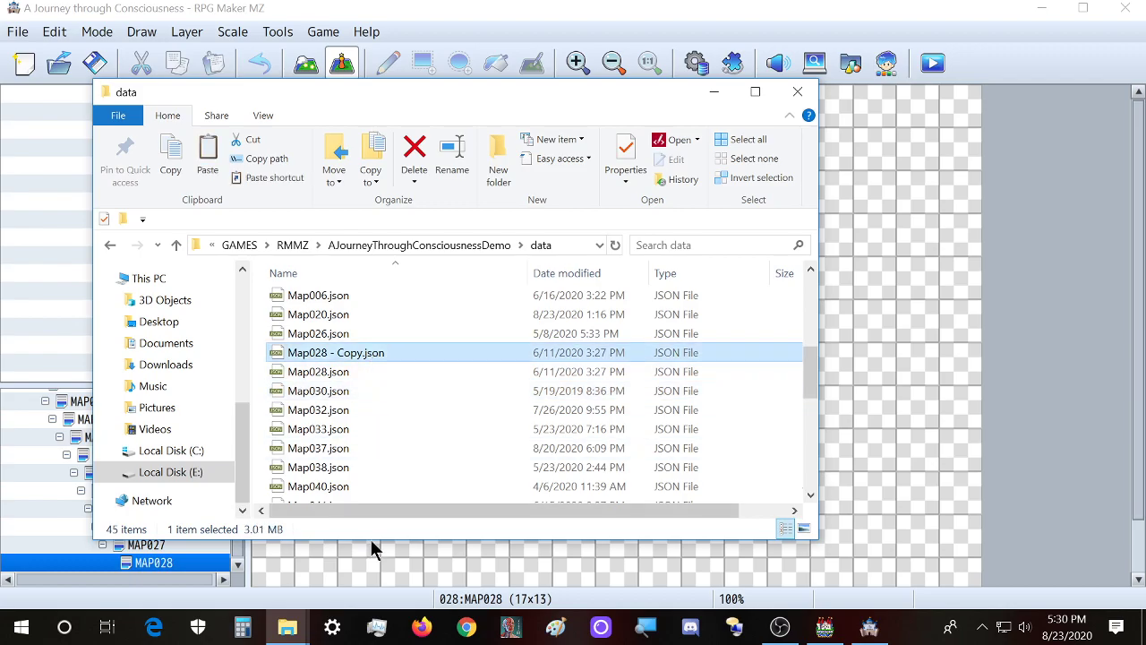
Save the project in RPG Maker MZ and switch to the File Explorer window showing its data folder
mouse_move(290, 626)
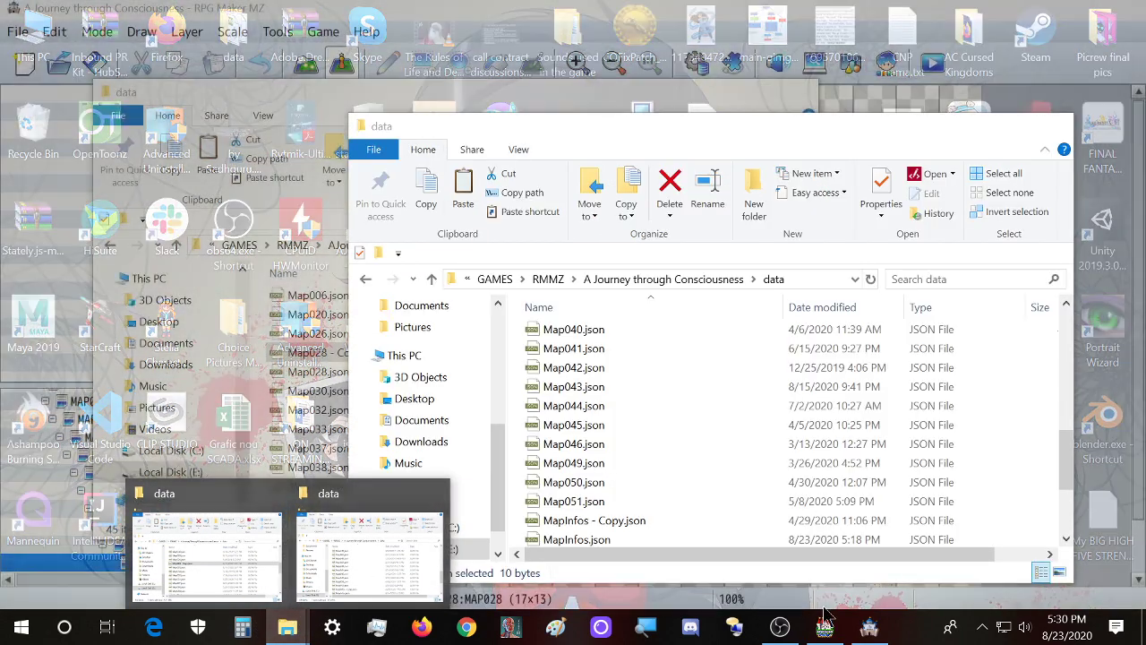
click(868, 627)
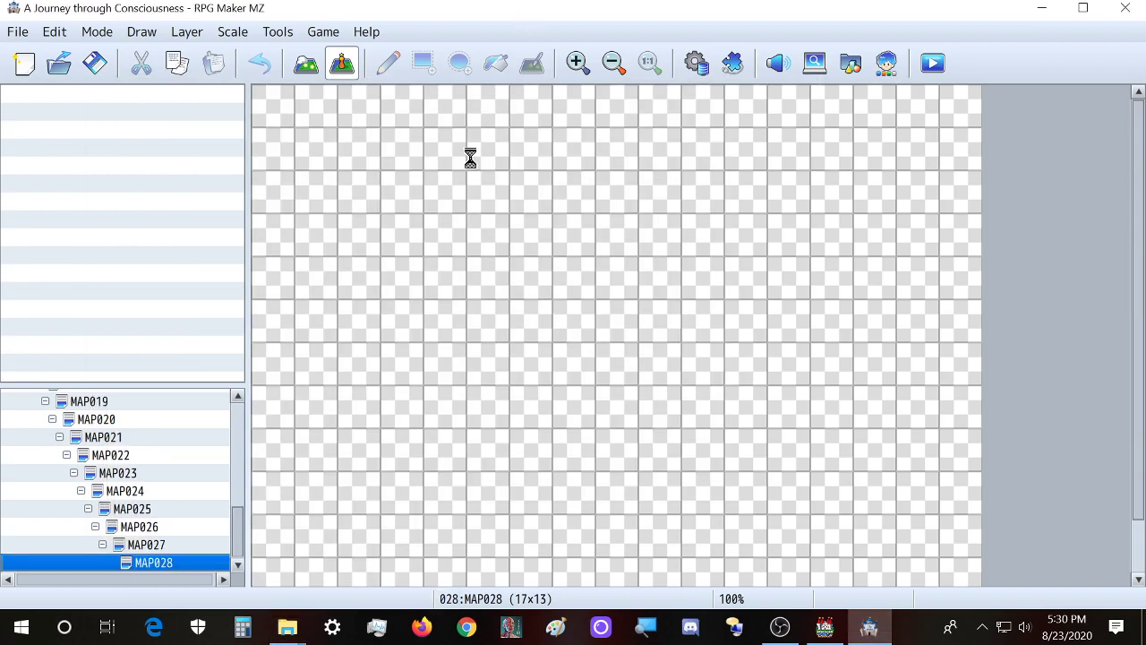
mouse_move(286, 627)
click(380, 560)
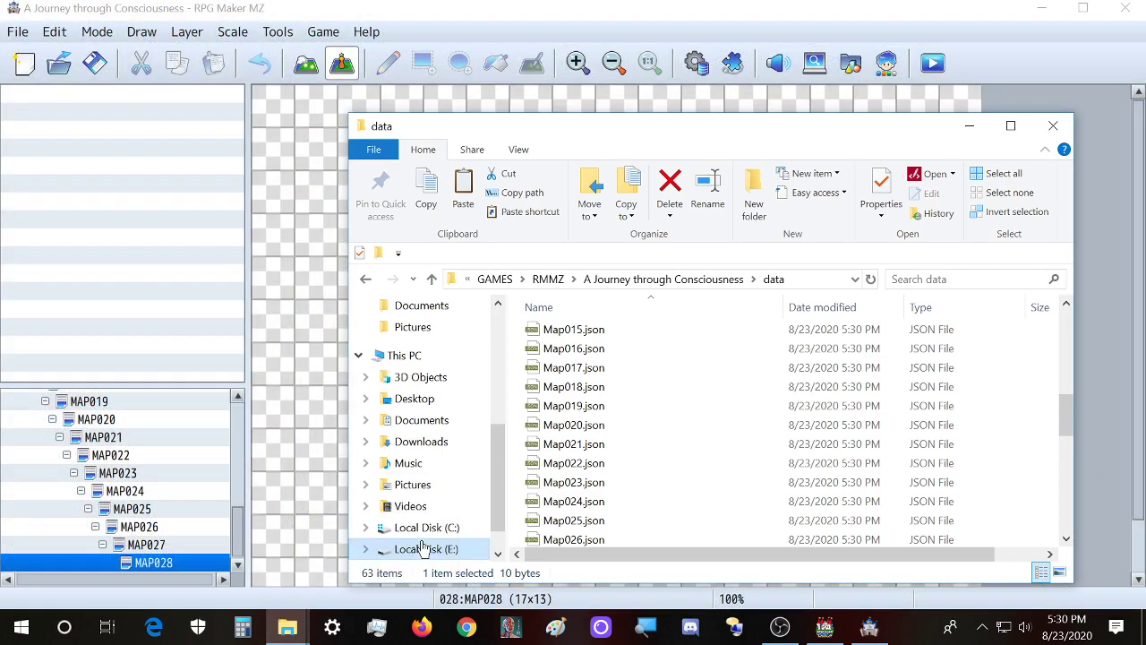
Delete Map028.json from the MZ project's data folder and paste the copied demo map file in its place
scroll(596, 486, down, 1)
scroll(596, 486, up, 1)
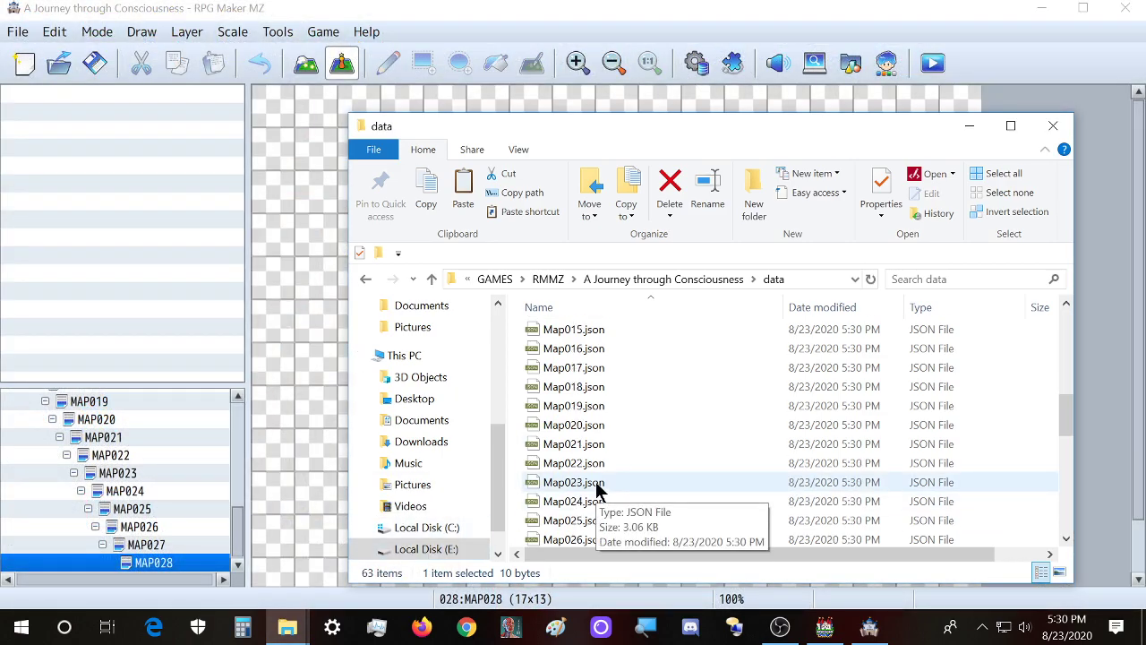
scroll(676, 484, down, 1)
scroll(674, 483, down, 1)
click(616, 476)
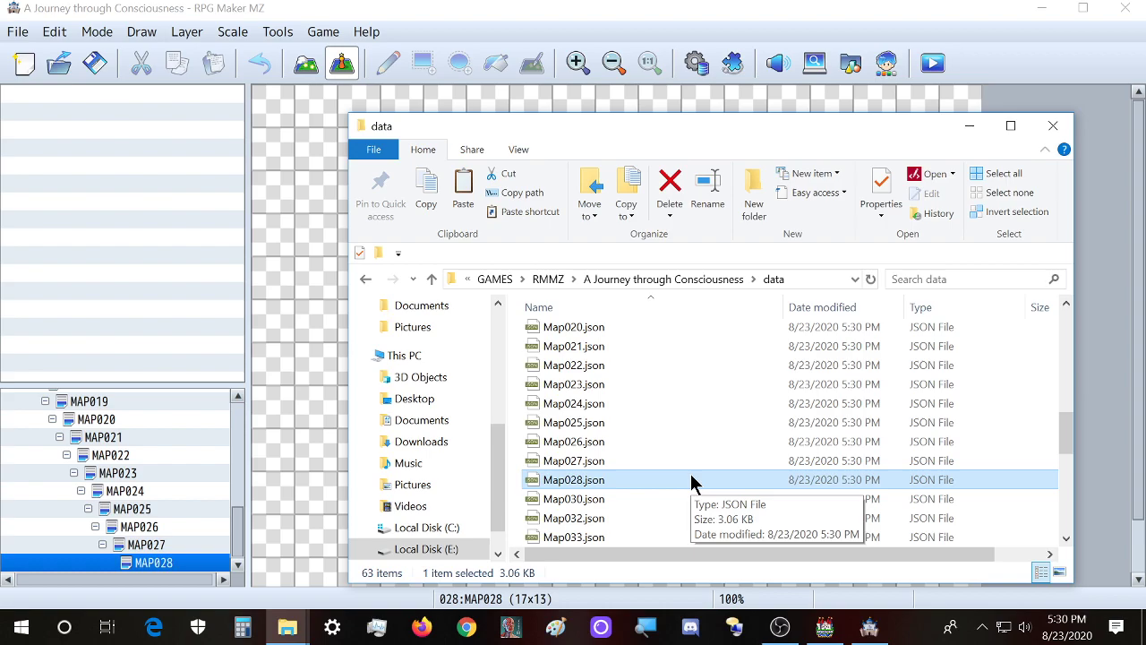
key(Delete)
key(ctrl+v)
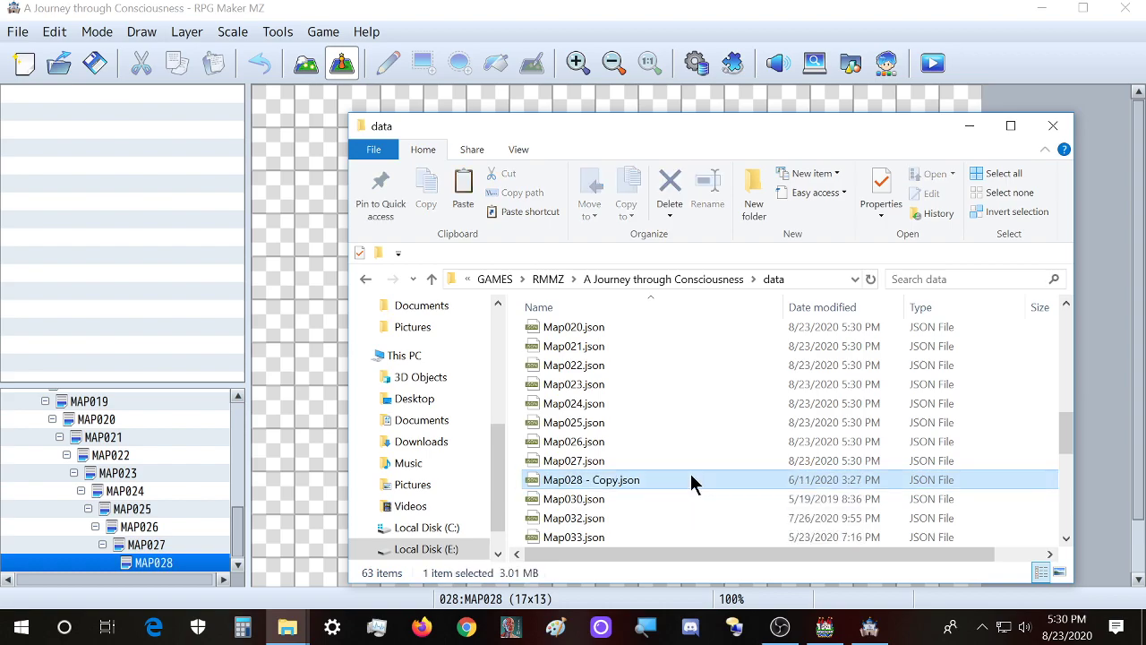
Rename the pasted "Map028 - Copy.json" file as Map028.json
right_click(614, 476)
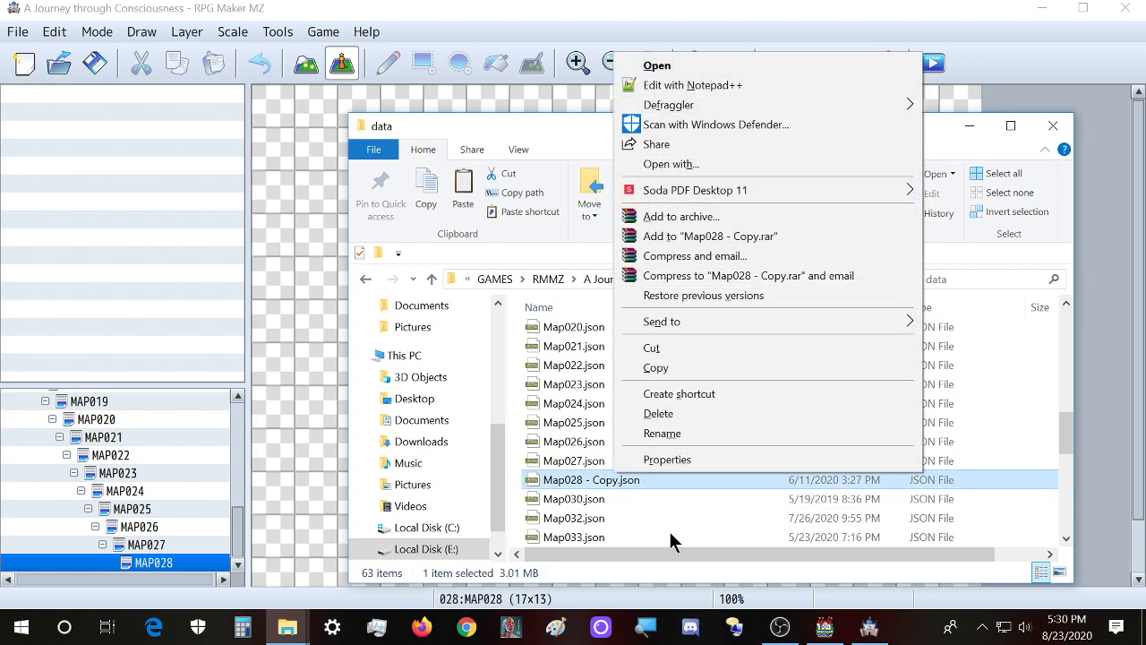
click(678, 434)
drag(586, 480, 617, 481)
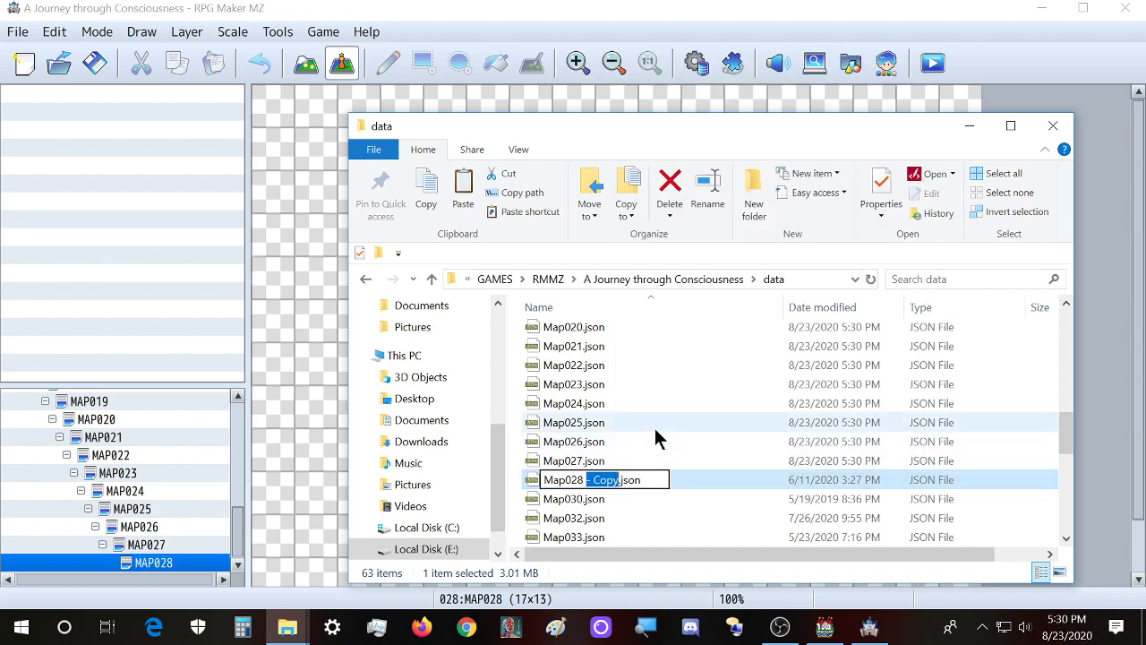
key(BackSpace)
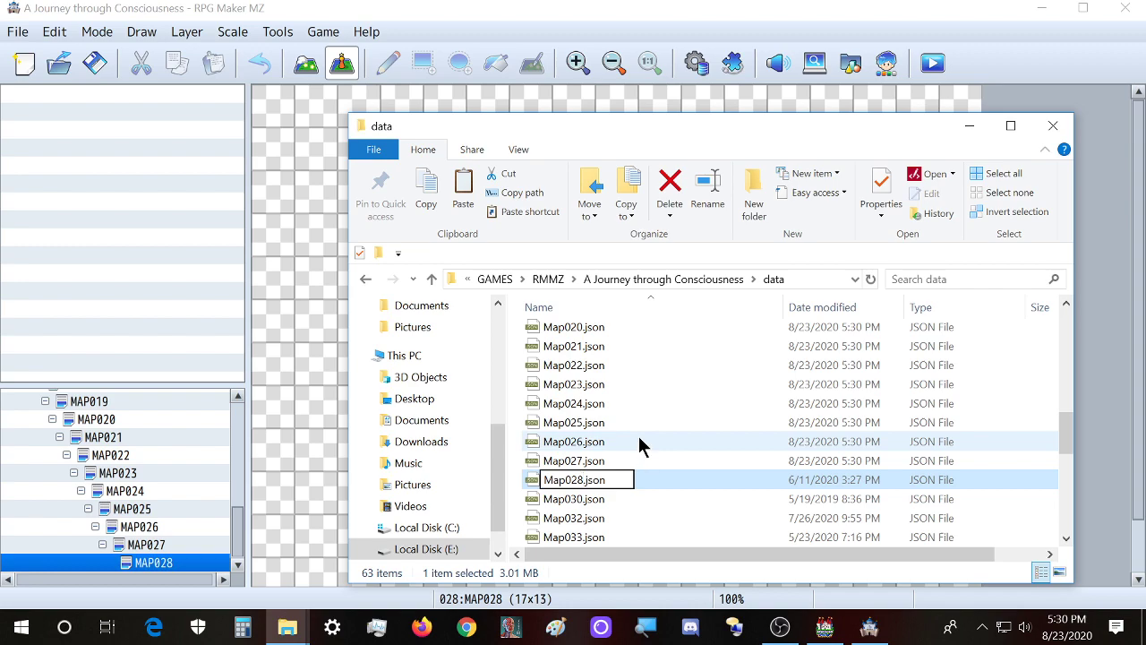
key(Return)
Return to RPG Maker MZ, decline reloading the externally modified project data, reselect MAP028 and close the program
click(470, 7)
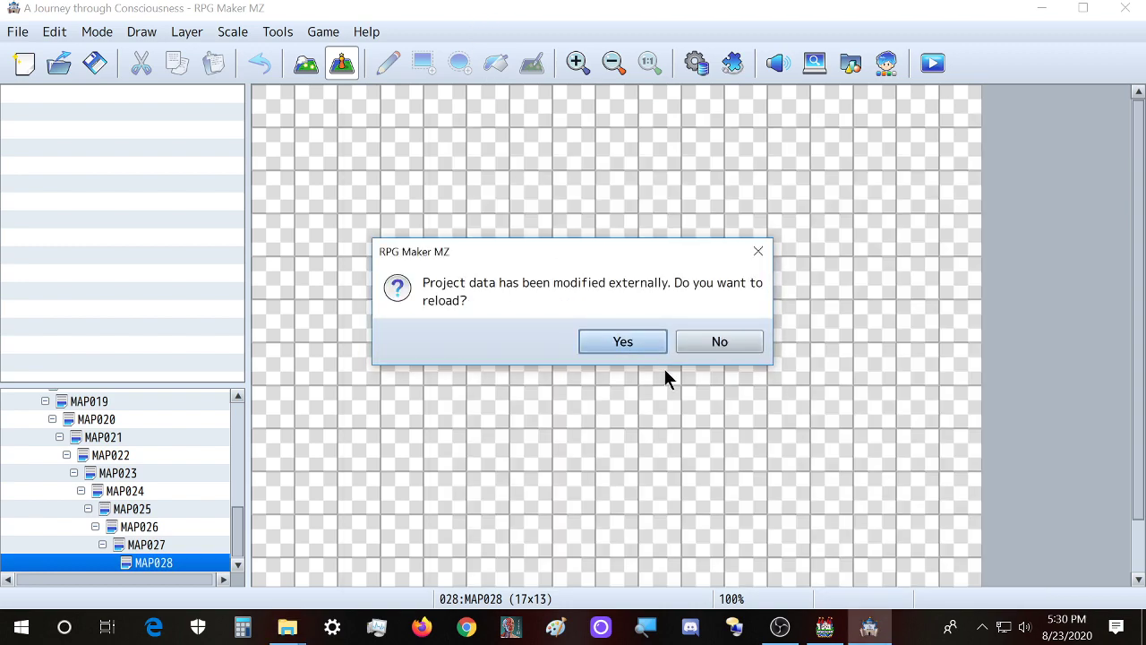
click(716, 342)
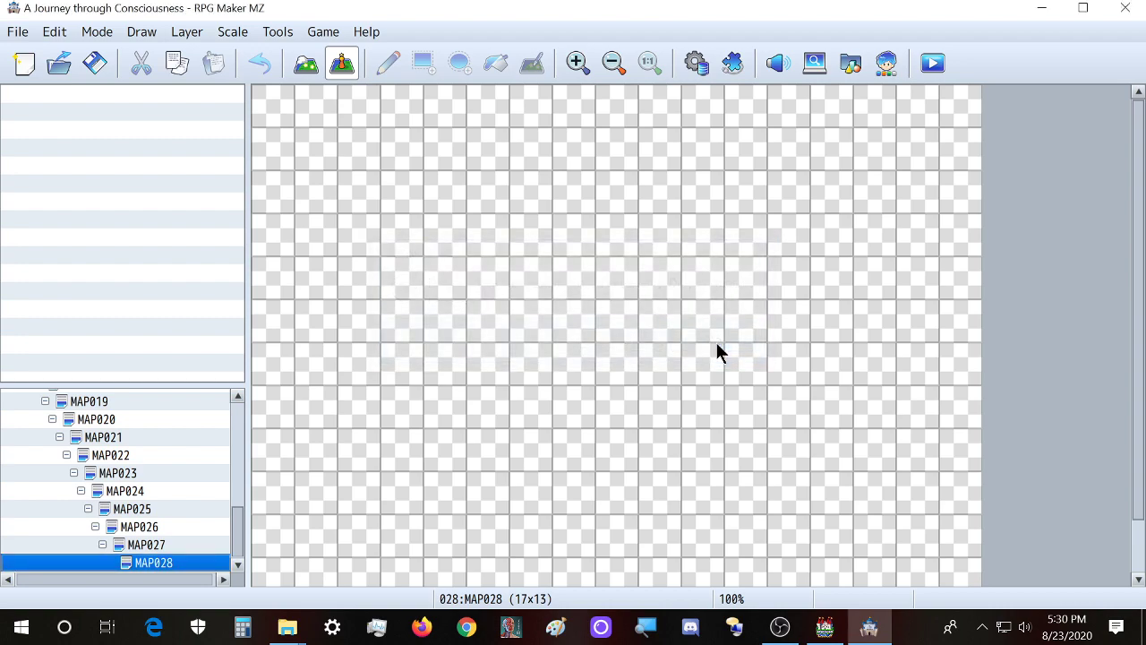
click(149, 546)
click(149, 562)
click(1124, 7)
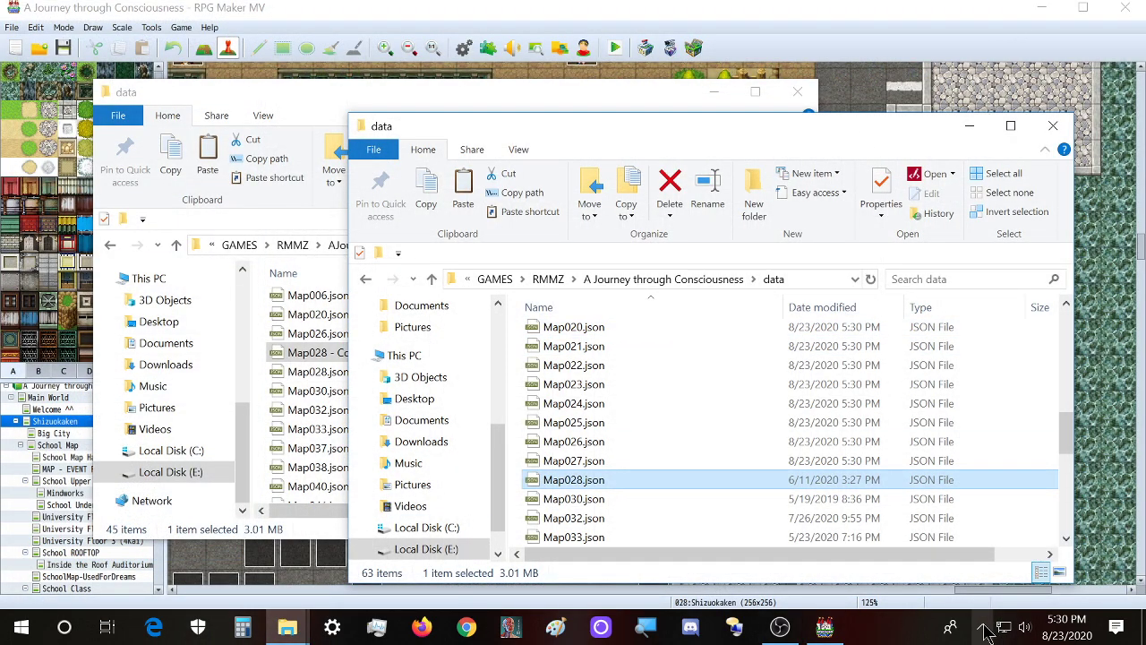
Minimize the open windows, relaunch RPG Maker MZ from the desktop, and bring both data folder windows forward
click(963, 128)
click(713, 91)
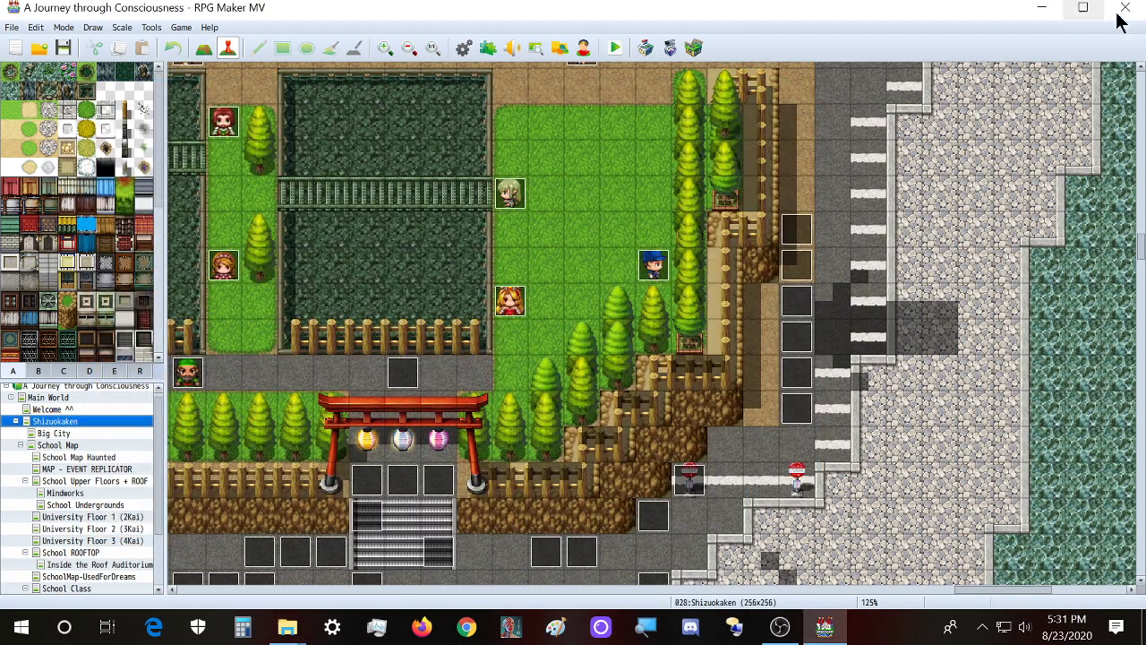
click(1041, 7)
double_click(537, 557)
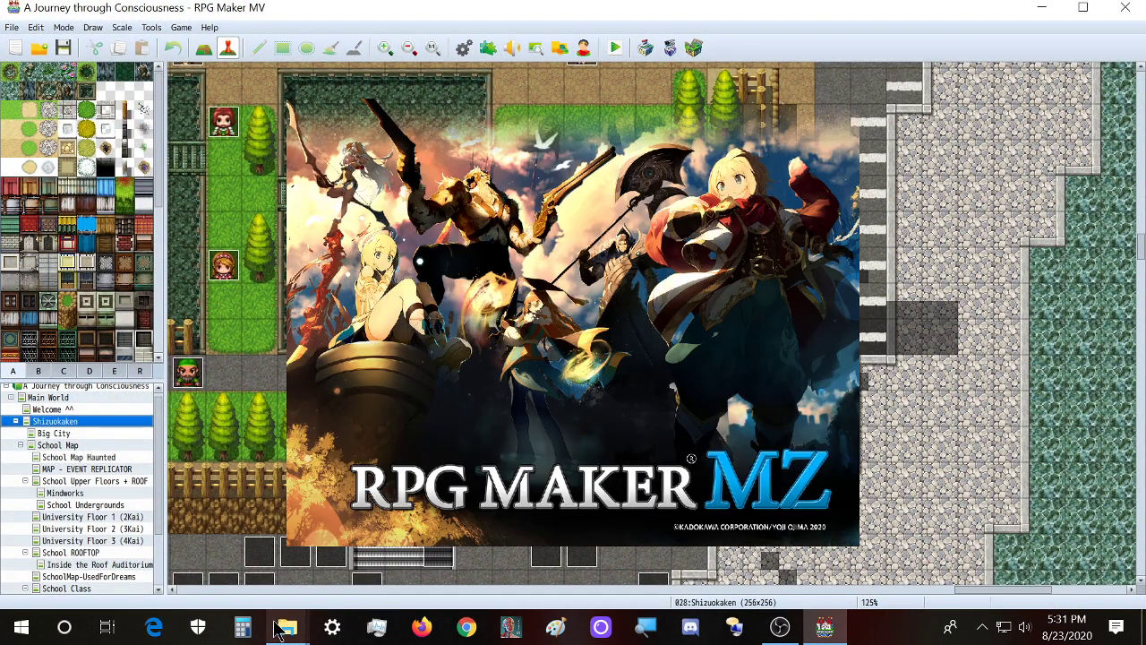
click(276, 624)
click(282, 569)
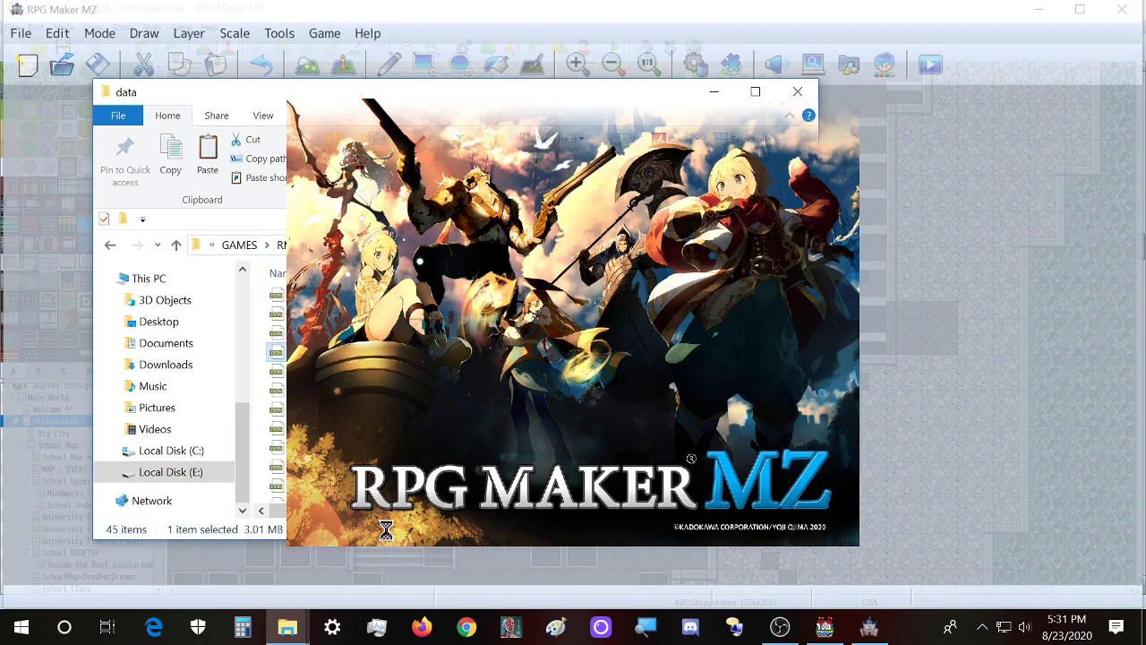
click(287, 629)
click(371, 542)
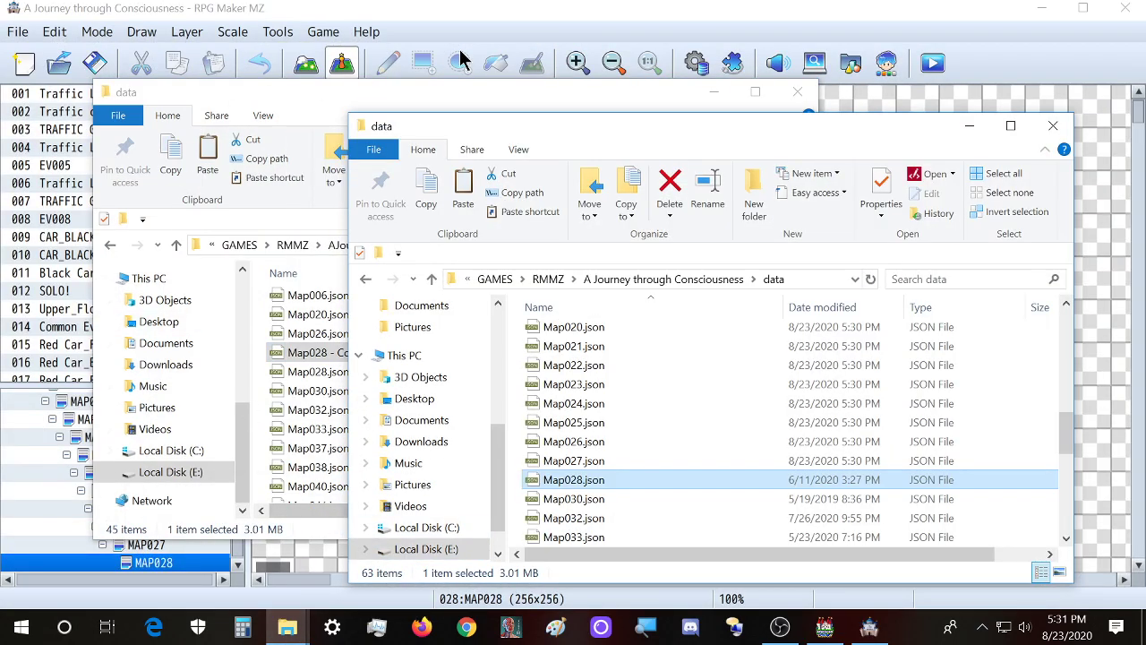
Switch to RPG Maker MZ and examine MAP028's tiles, shadows and events across its layout
scroll(758, 418, down, 4)
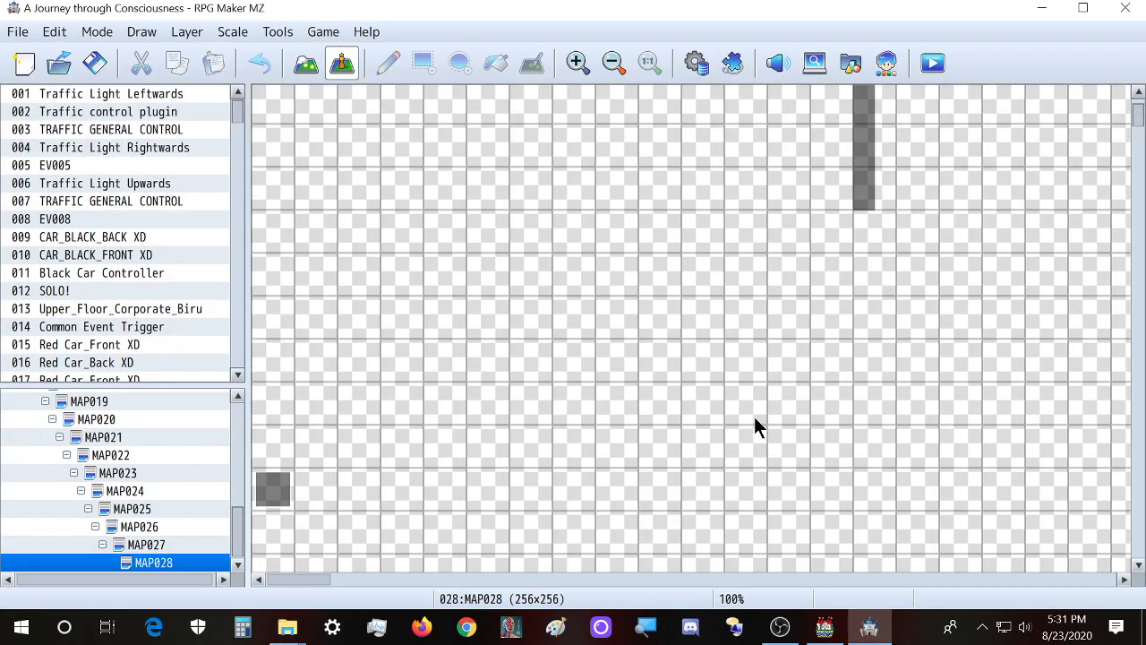
ctrl+scroll(547, 396, down, 3)
ctrl+scroll(486, 408, down, 2)
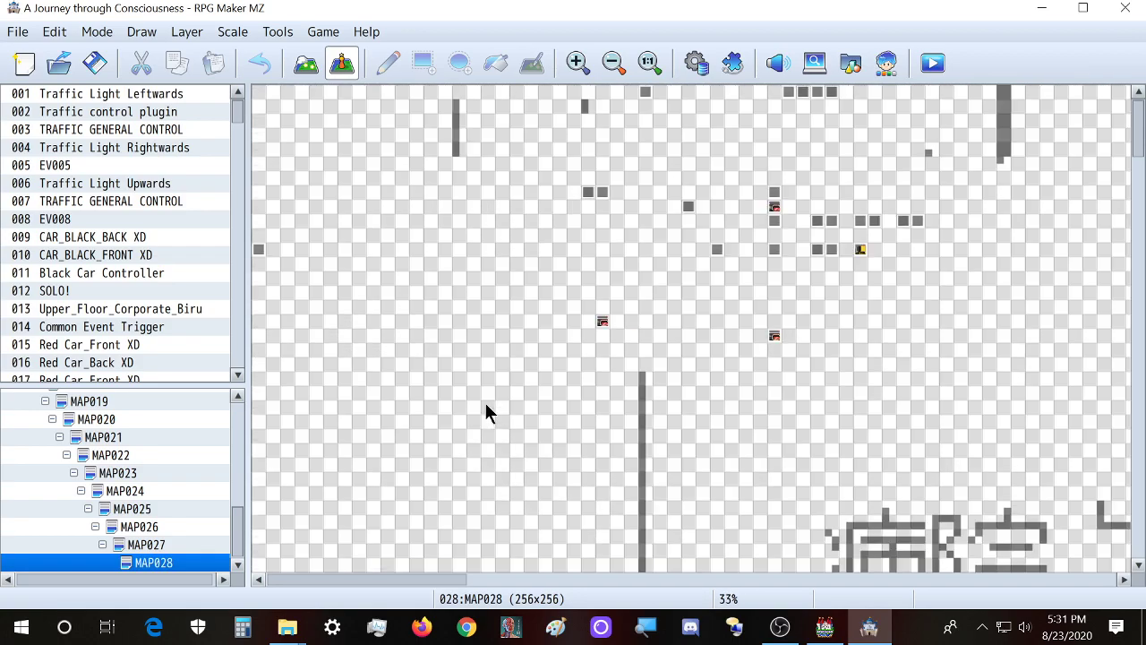
ctrl+scroll(486, 407, down, 1)
ctrl+scroll(486, 411, down, 1)
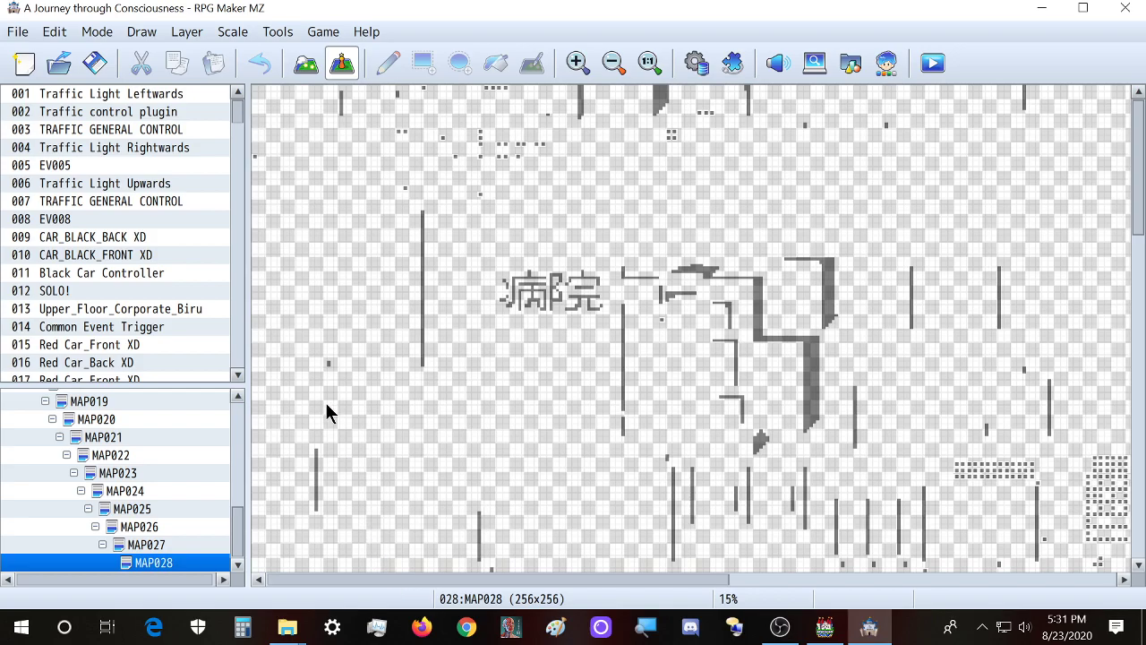
ctrl+scroll(325, 400, up, 1)
drag(386, 577, 299, 568)
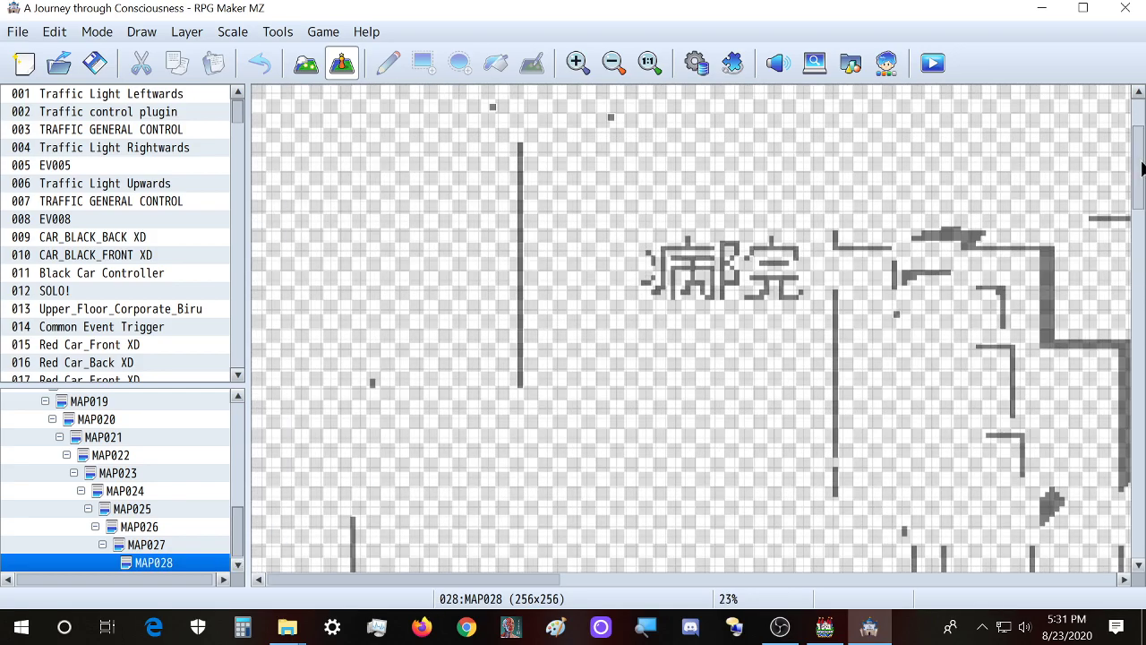
drag(1137, 165, 1137, 135)
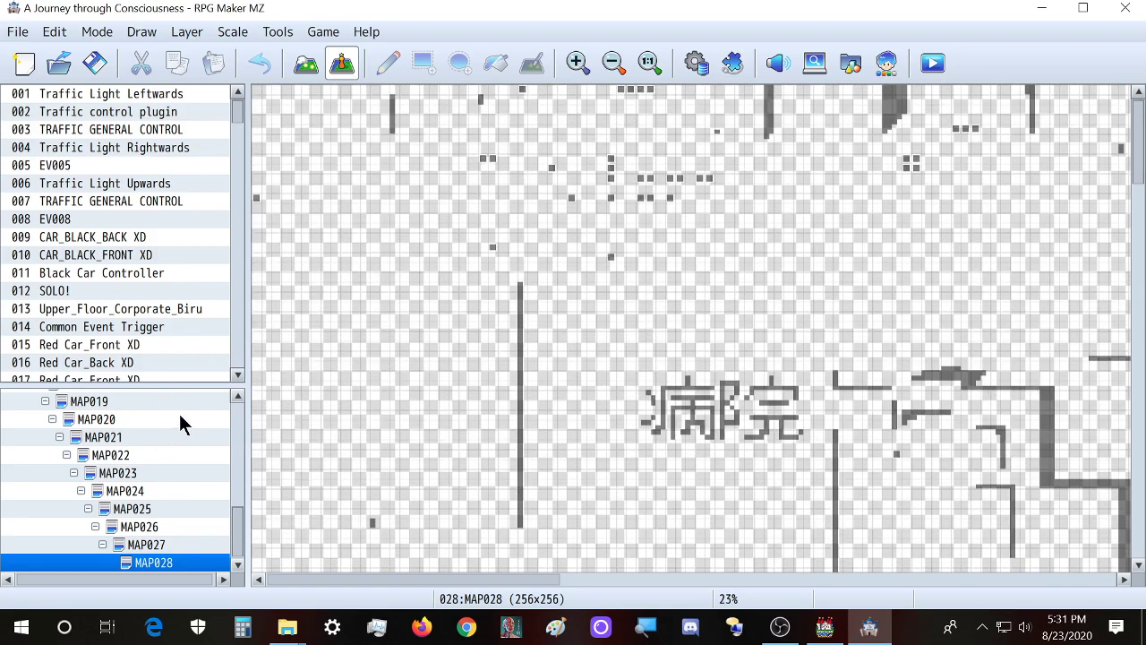
Open the tileset settings in the project database, leaving the database open, and switch to RPG Maker MV
key(F9)
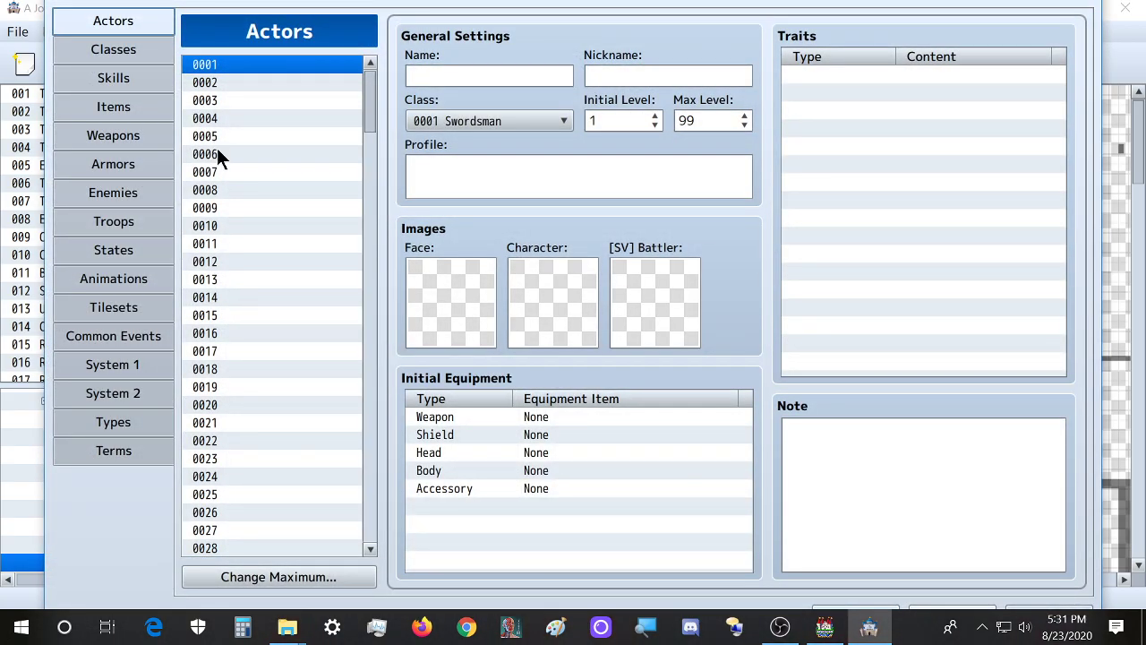
click(143, 309)
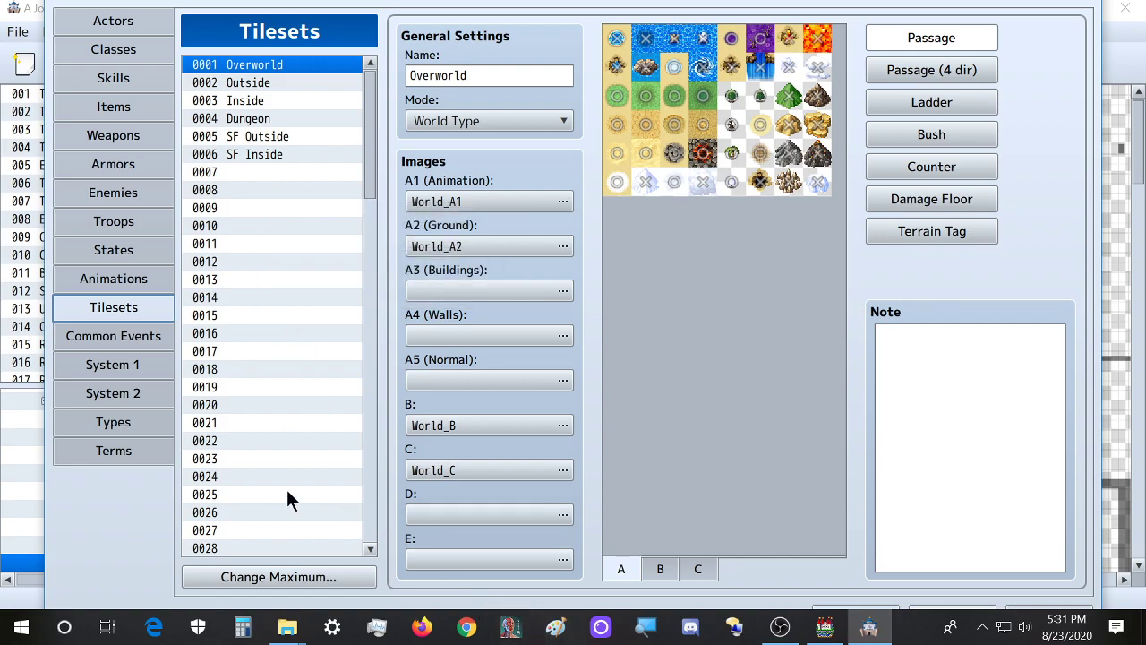
key(Escape)
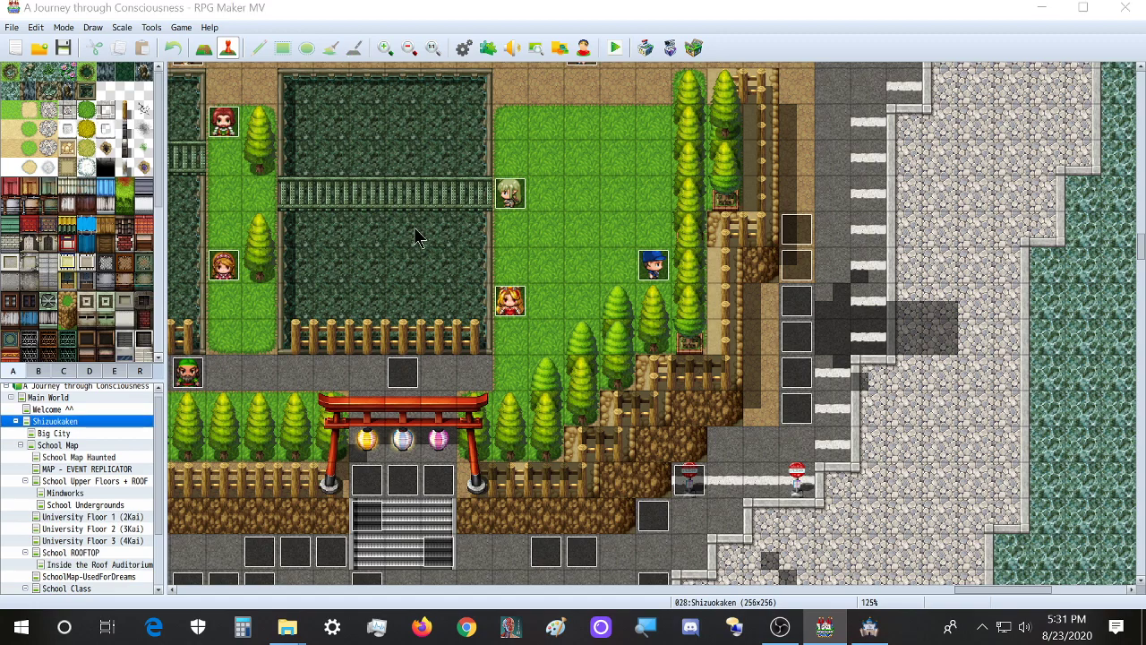
Open the tileset settings in the MV project's database and display the images assigned to tileset 0009 Present Day
key(F9)
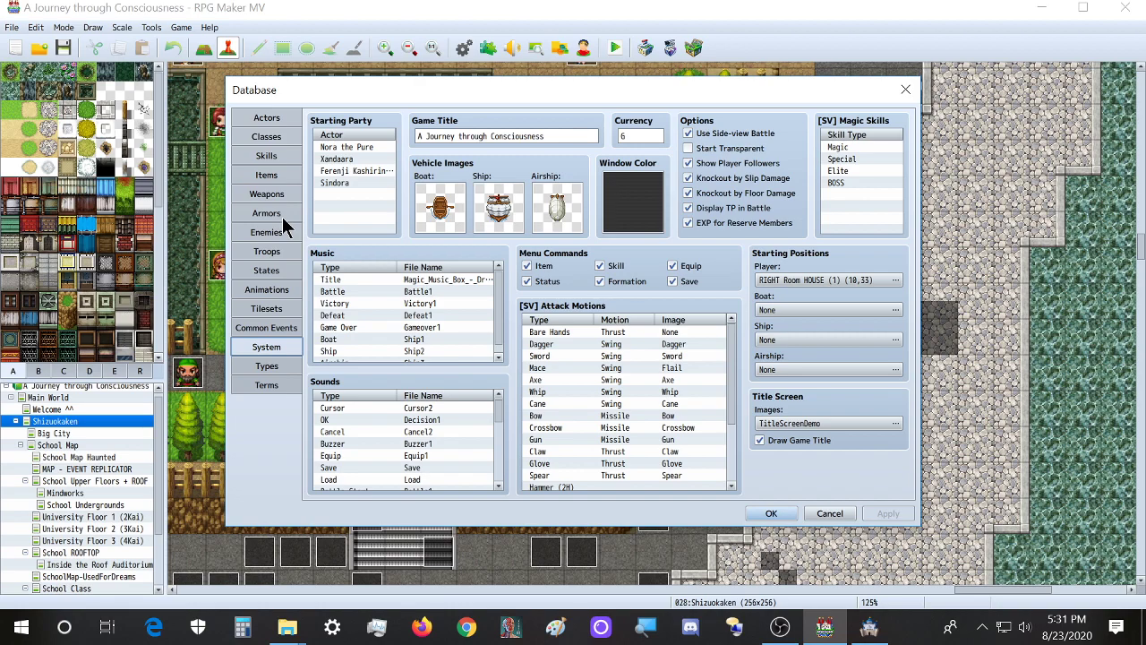
click(267, 308)
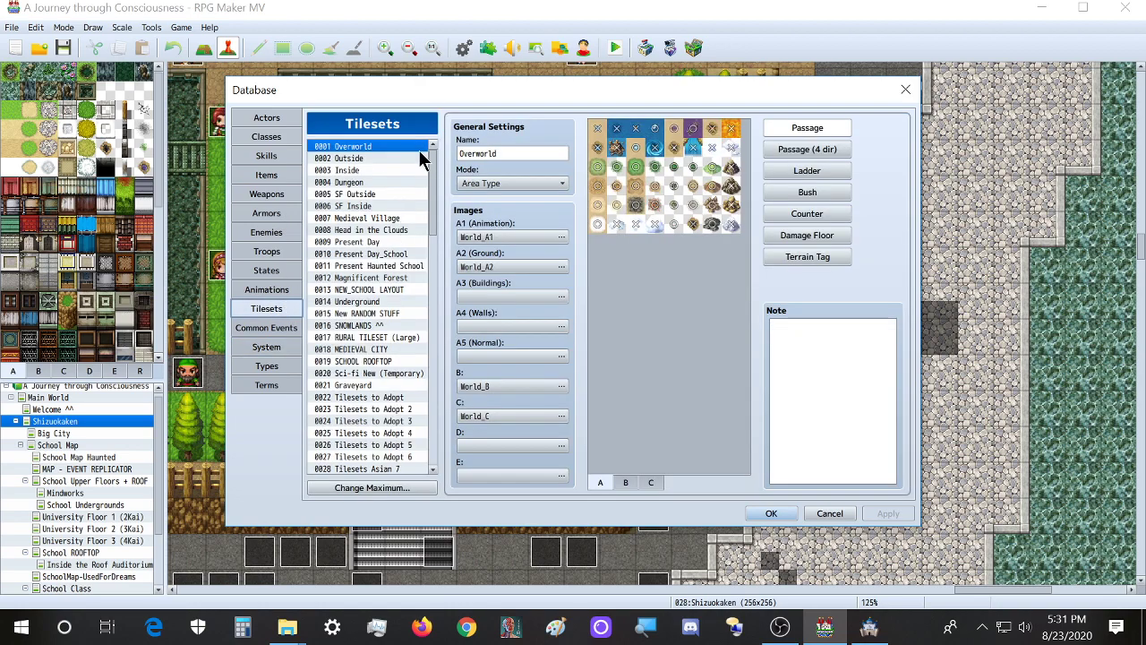
scroll(355, 295, down, 1)
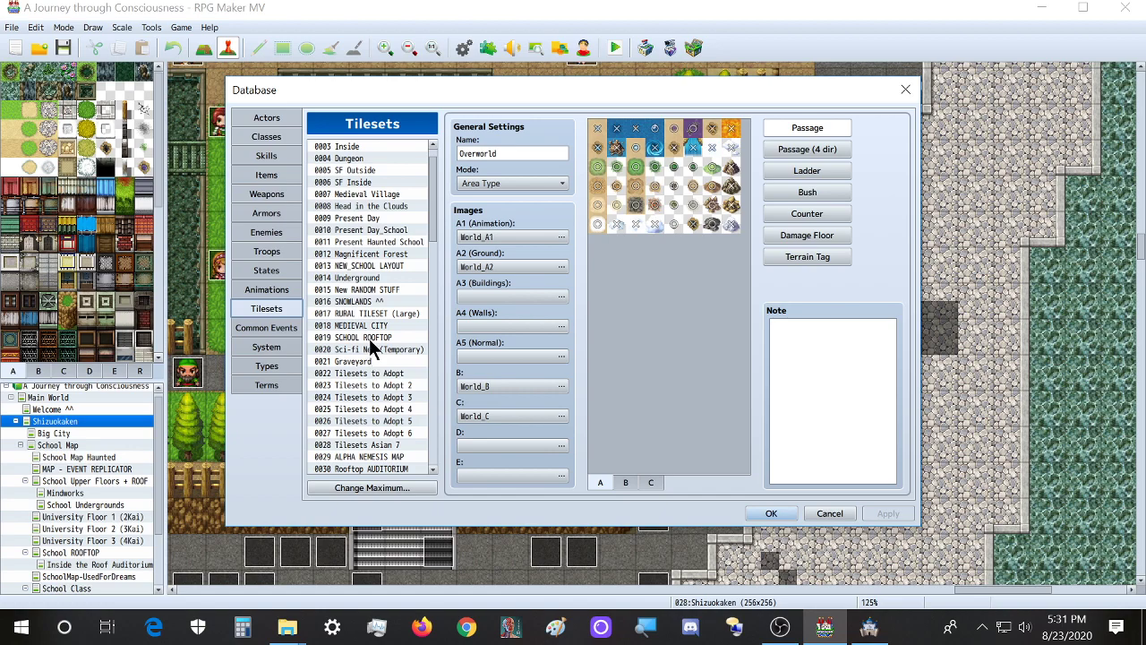
scroll(387, 242, up, 1)
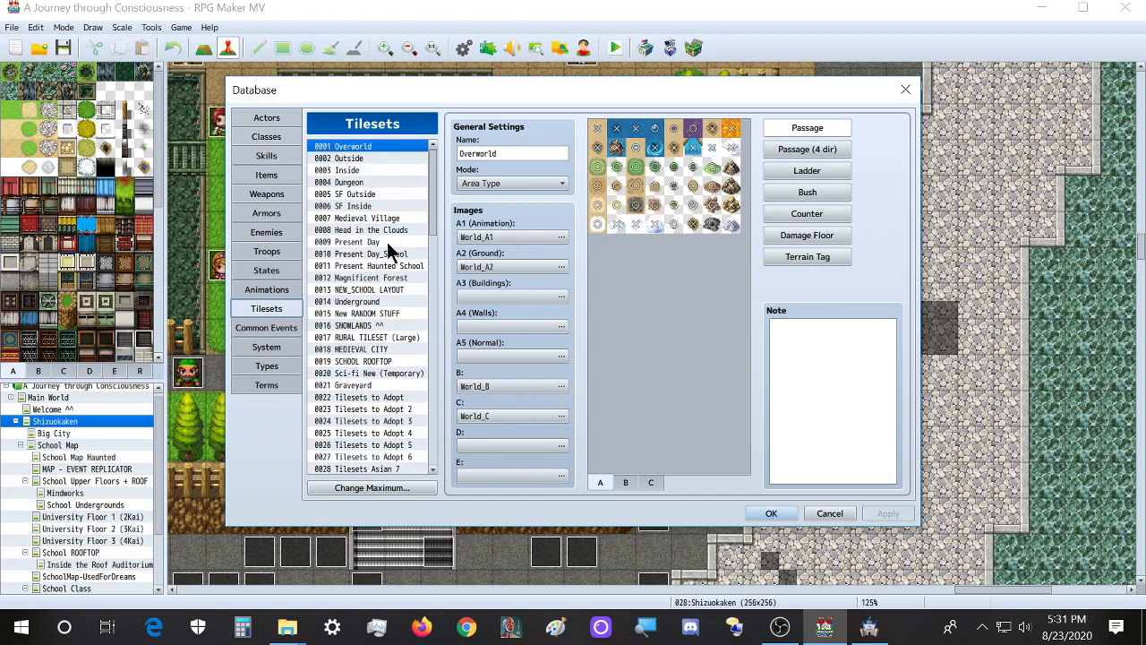
click(383, 242)
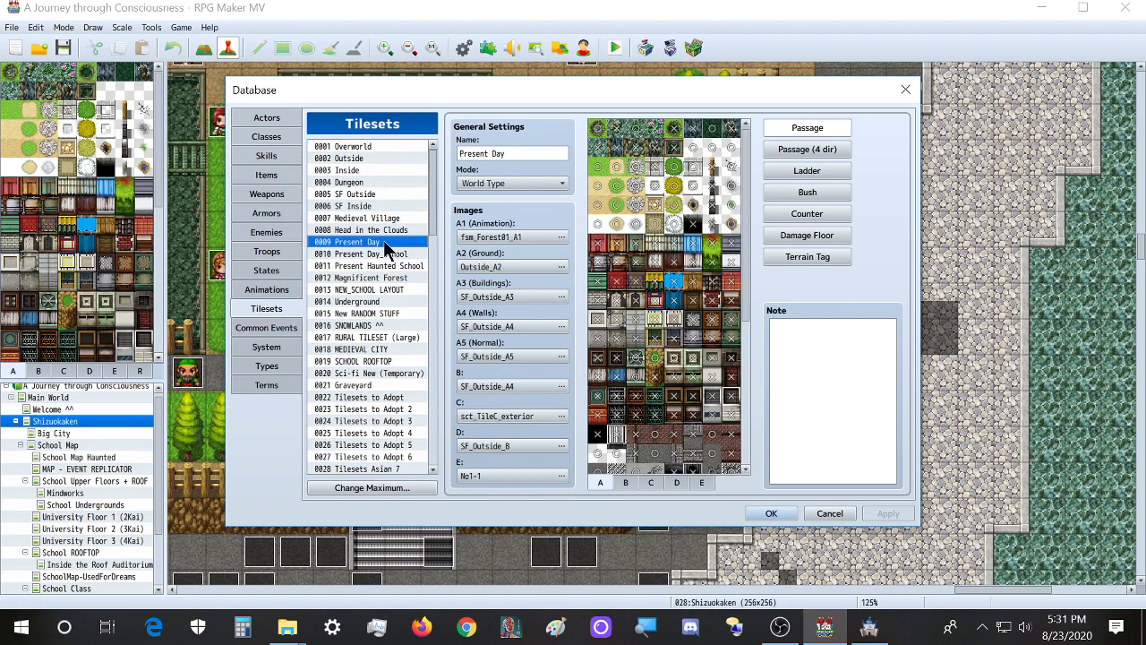
Switch to RPG Maker MZ, select the empty tileset slot 0009 and name it Present Day, matching the MV database
click(858, 629)
click(237, 173)
click(237, 224)
click(238, 208)
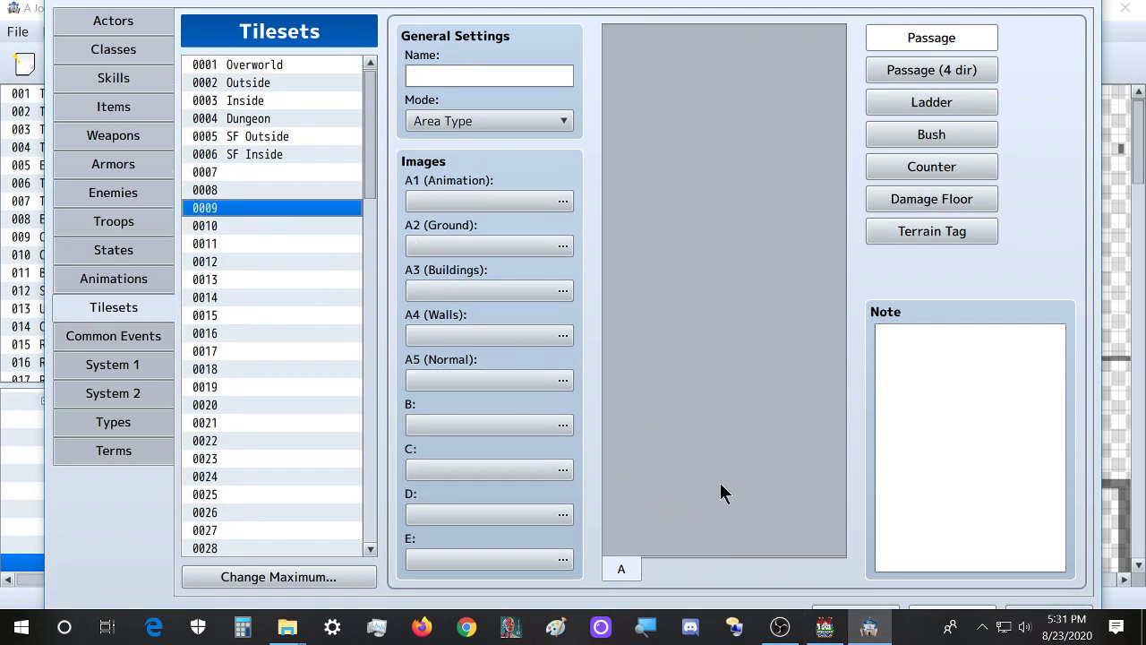
click(823, 627)
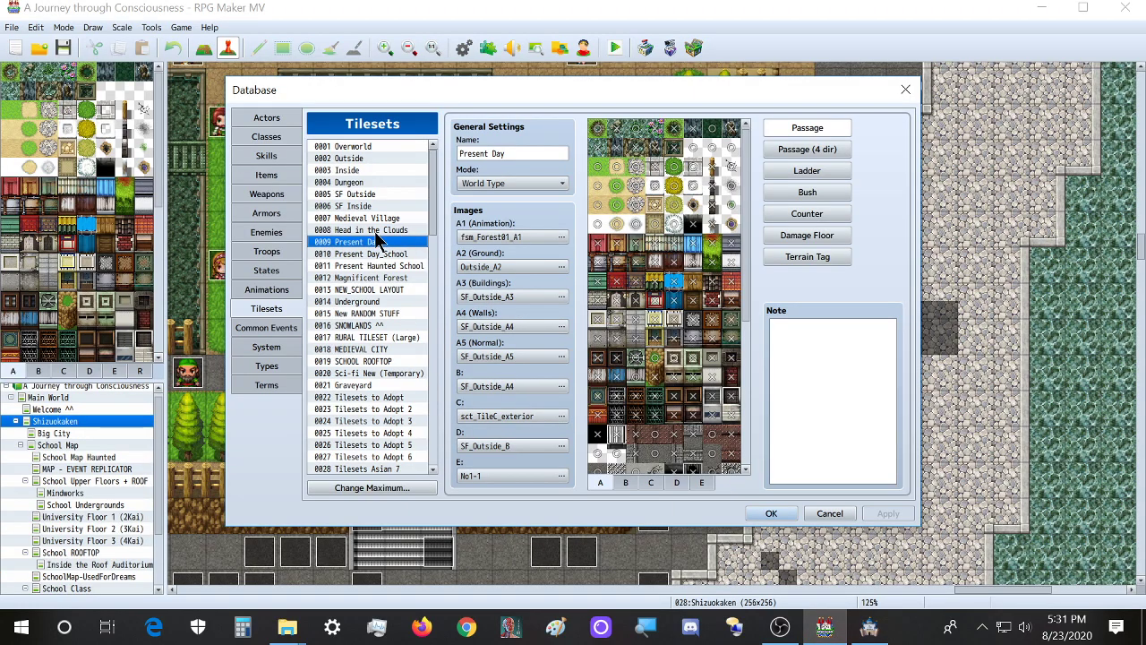
click(868, 627)
click(475, 77)
text(Present Day)
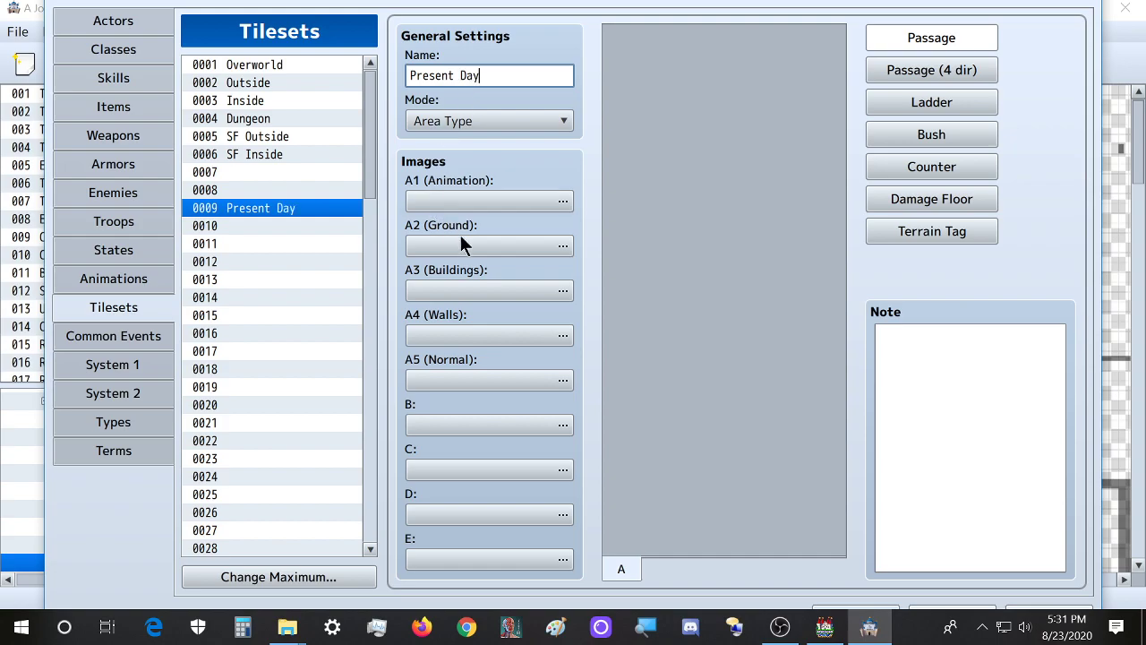
Check the Present Day tileset's A1 image in RPG Maker MV and look through the A1 (Animation) image list in RPG Maker MZ
click(822, 632)
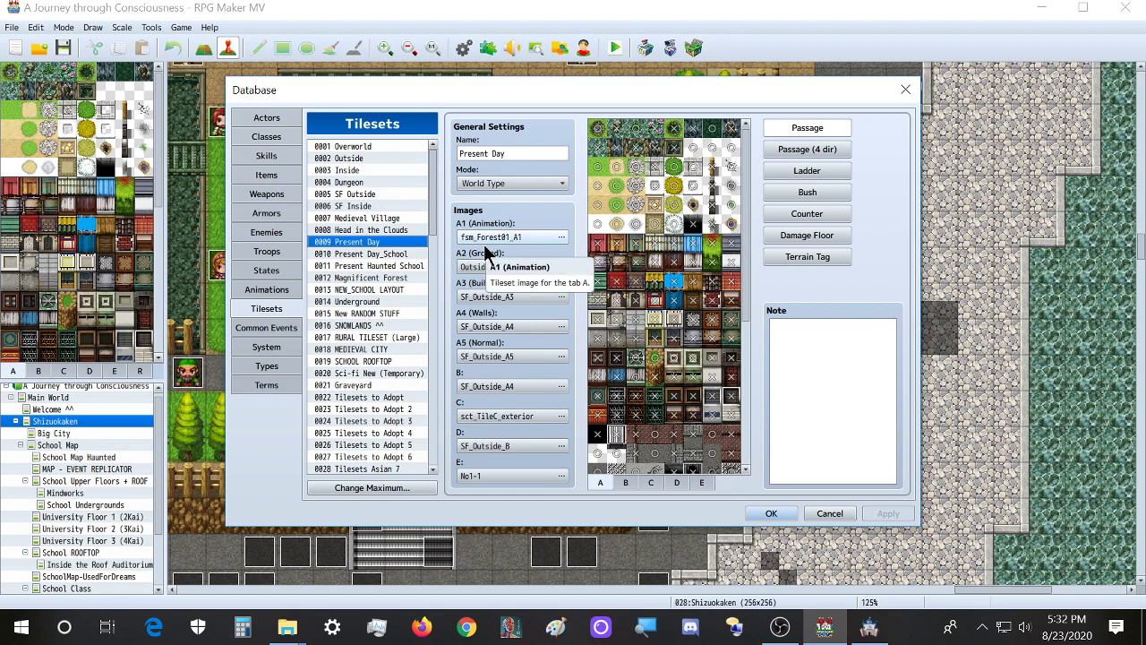
click(867, 630)
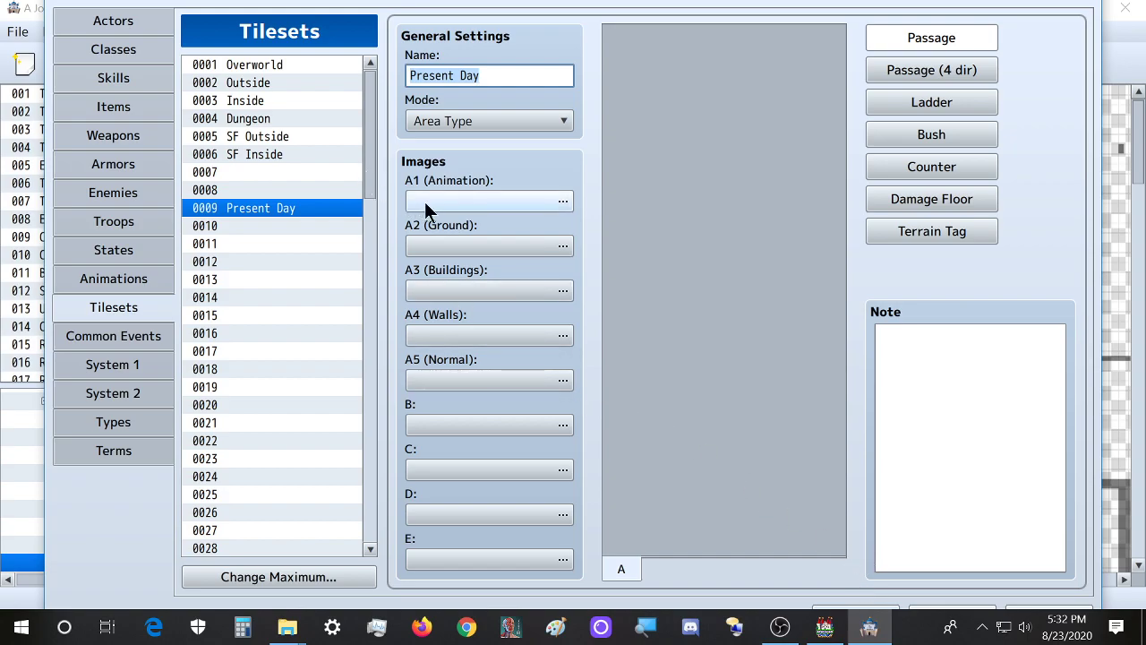
click(502, 205)
scroll(340, 280, down, 5)
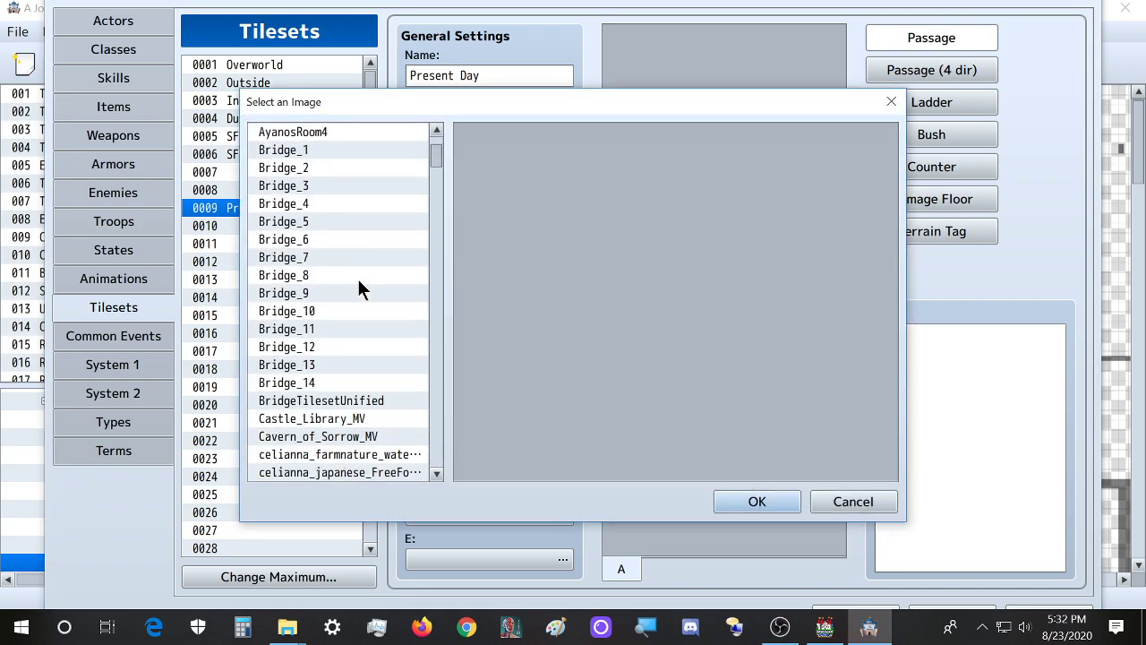
scroll(309, 268, down, 7)
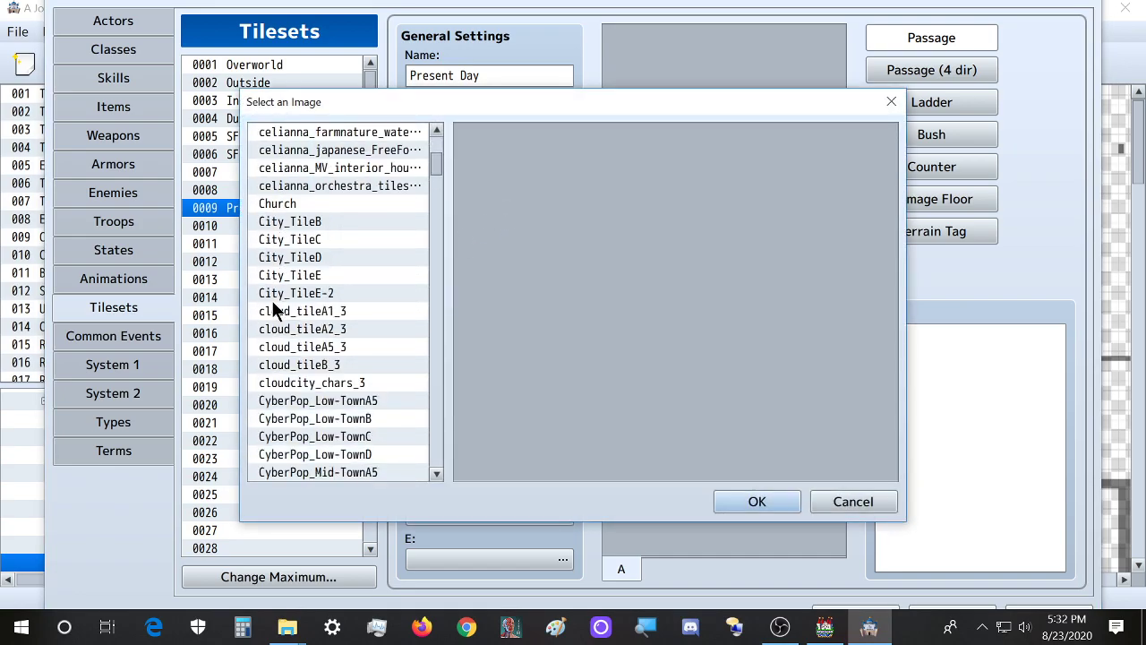
scroll(275, 356, down, 6)
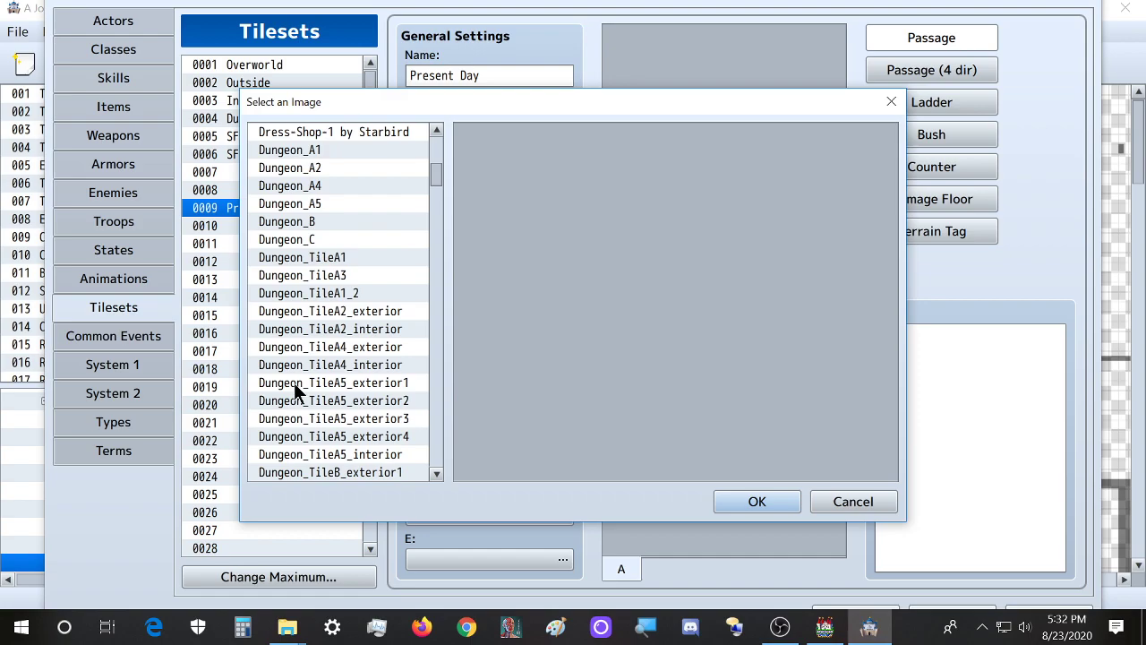
drag(441, 191, 439, 133)
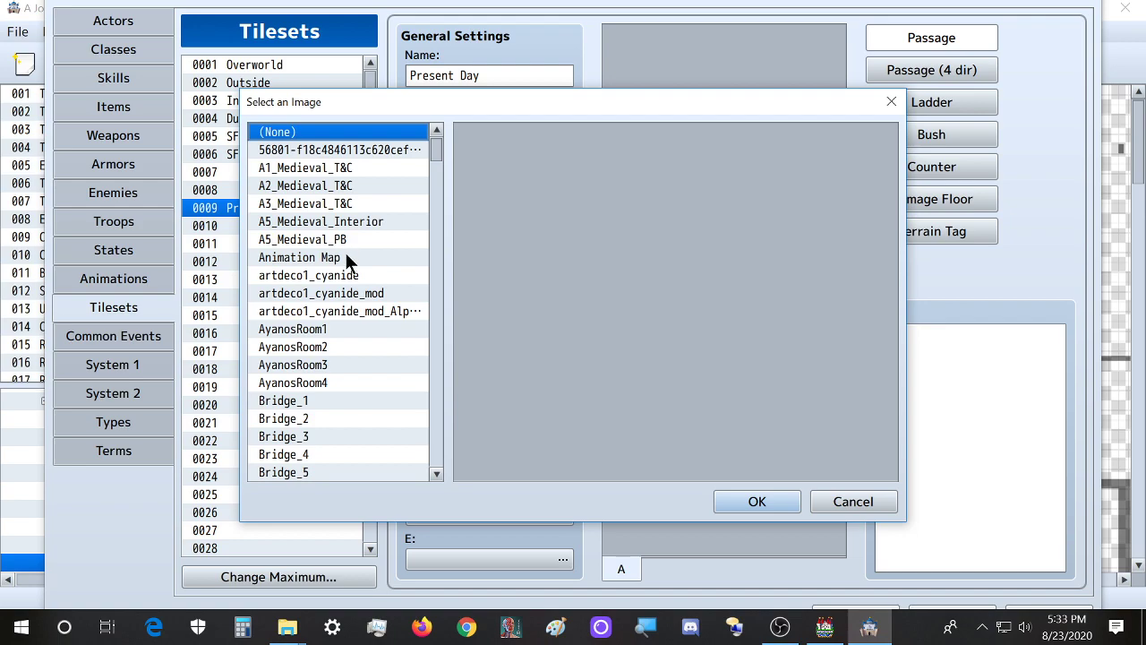
Search the image list for "fsm_forest01" and set the Present Day tileset's A1 (Animation) image to fsm_Forest01_A1
key(ctrl+f)
text(fsm_forest)
click(824, 626)
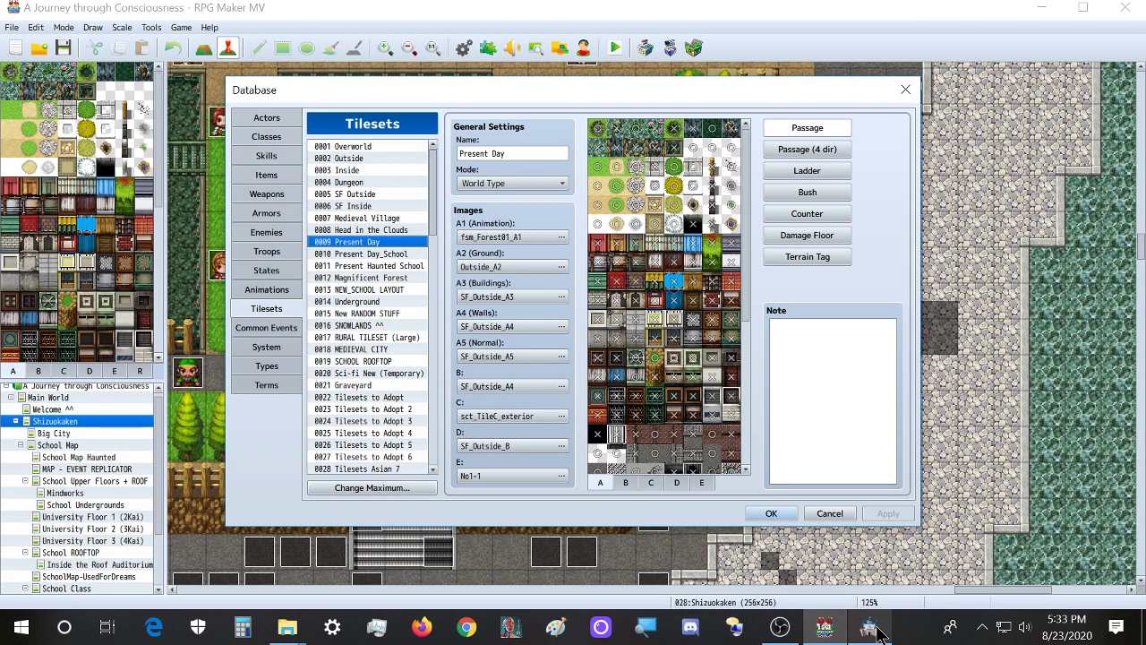
click(876, 629)
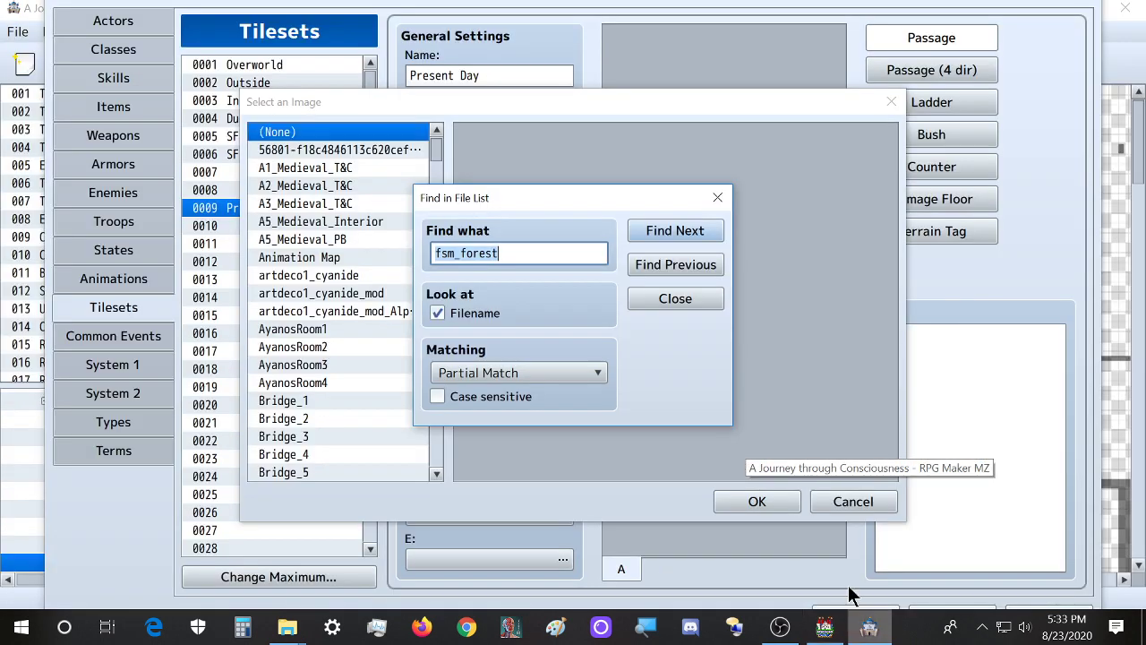
text(01)
key(Return)
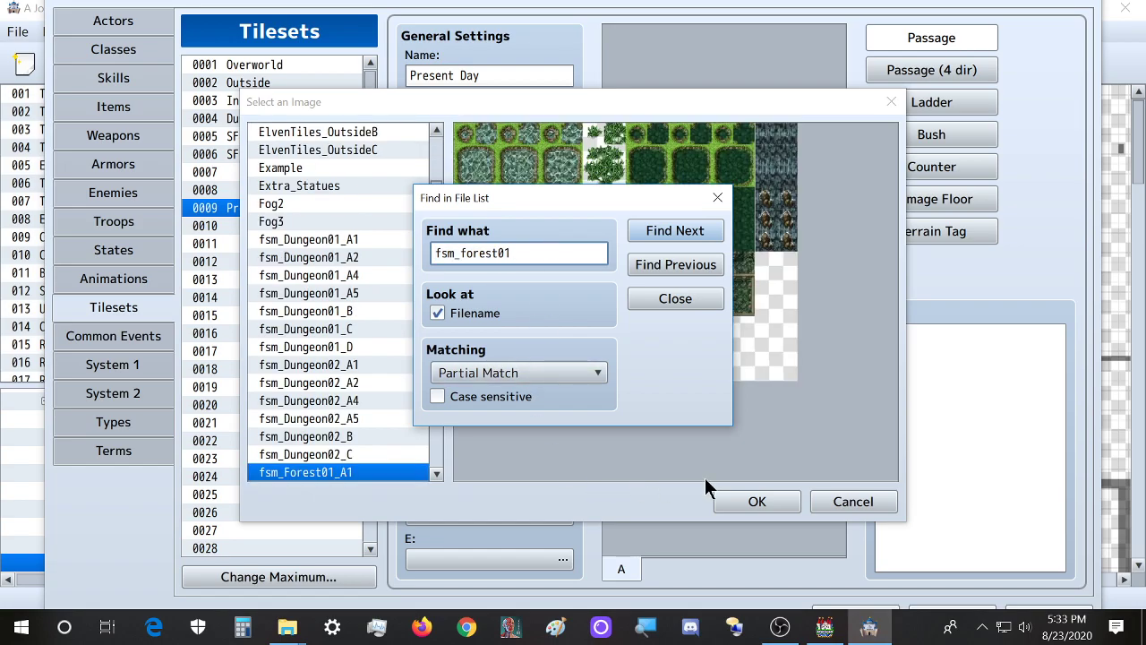
click(750, 503)
drag(583, 198, 755, 195)
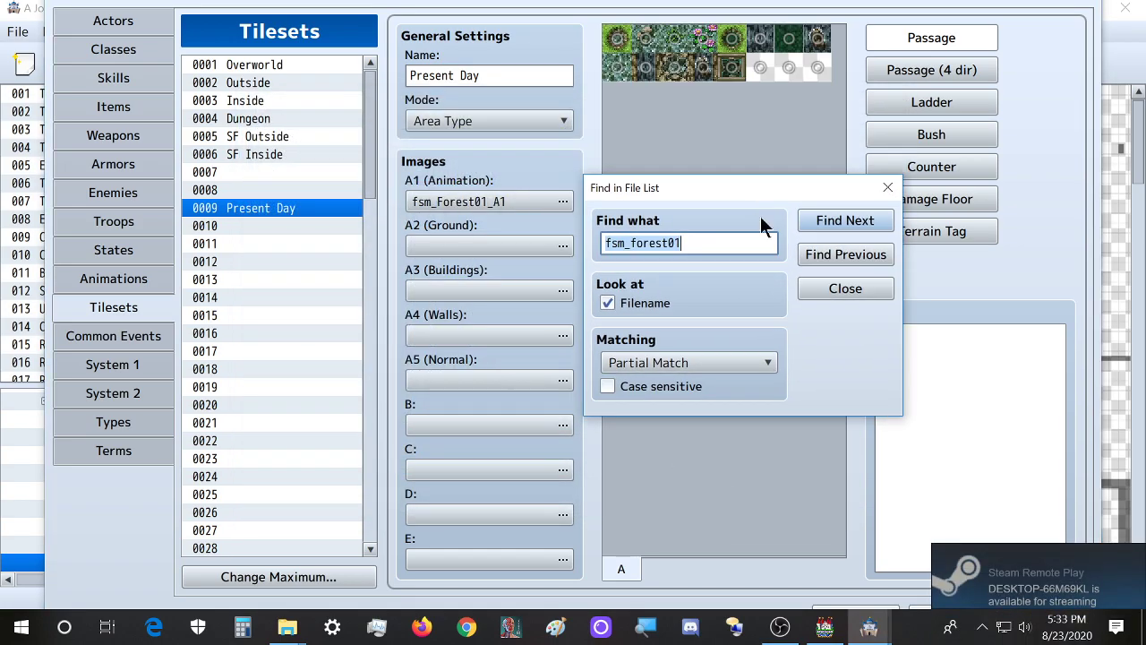
click(889, 186)
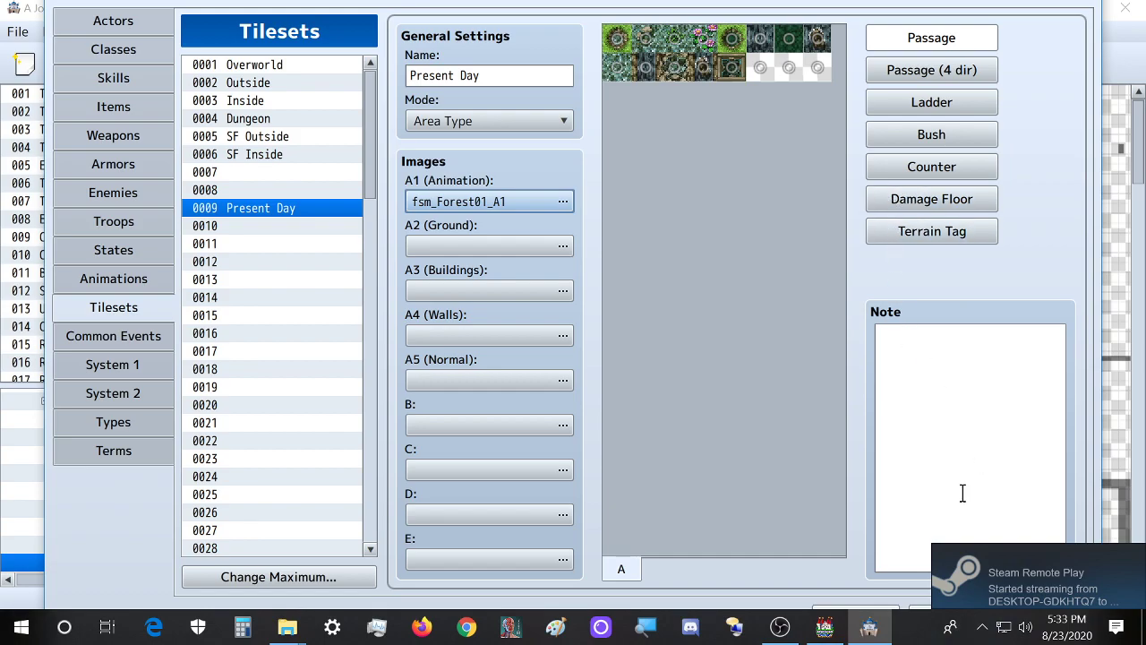
click(823, 627)
click(879, 611)
click(880, 611)
click(879, 612)
click(872, 622)
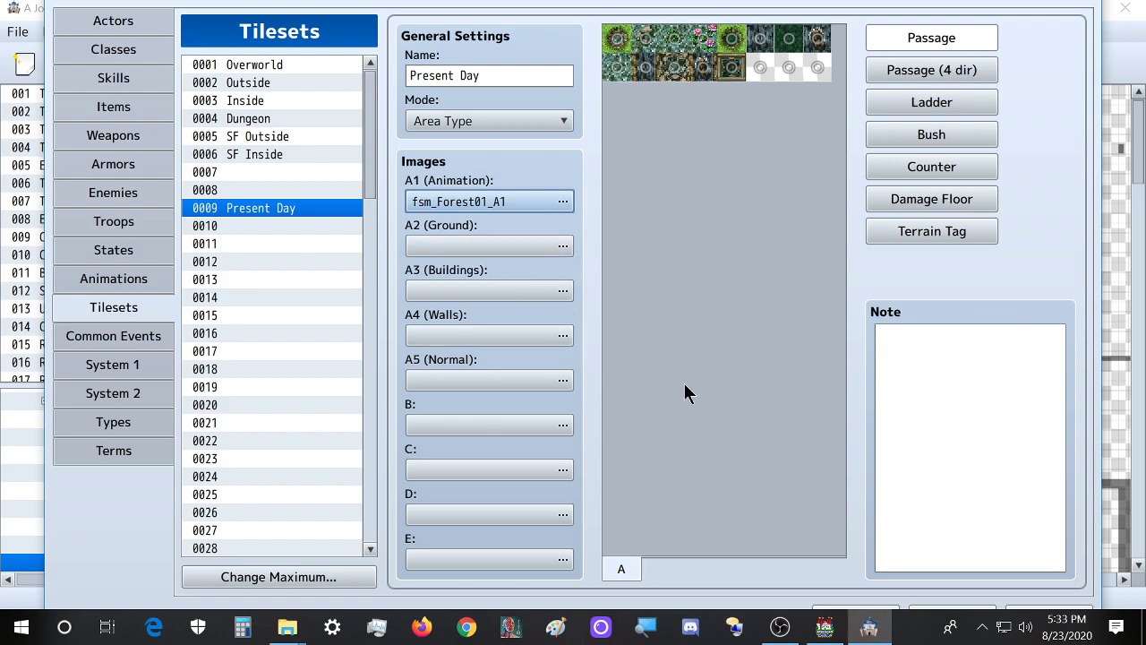
mouse_move(825, 630)
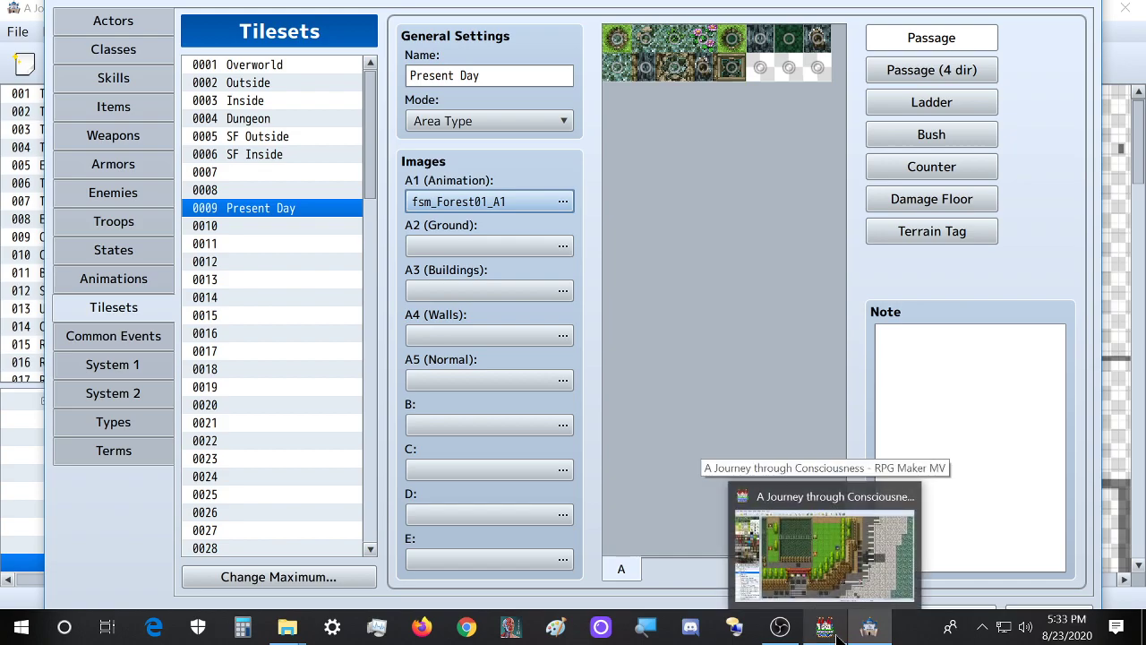
mouse_move(891, 633)
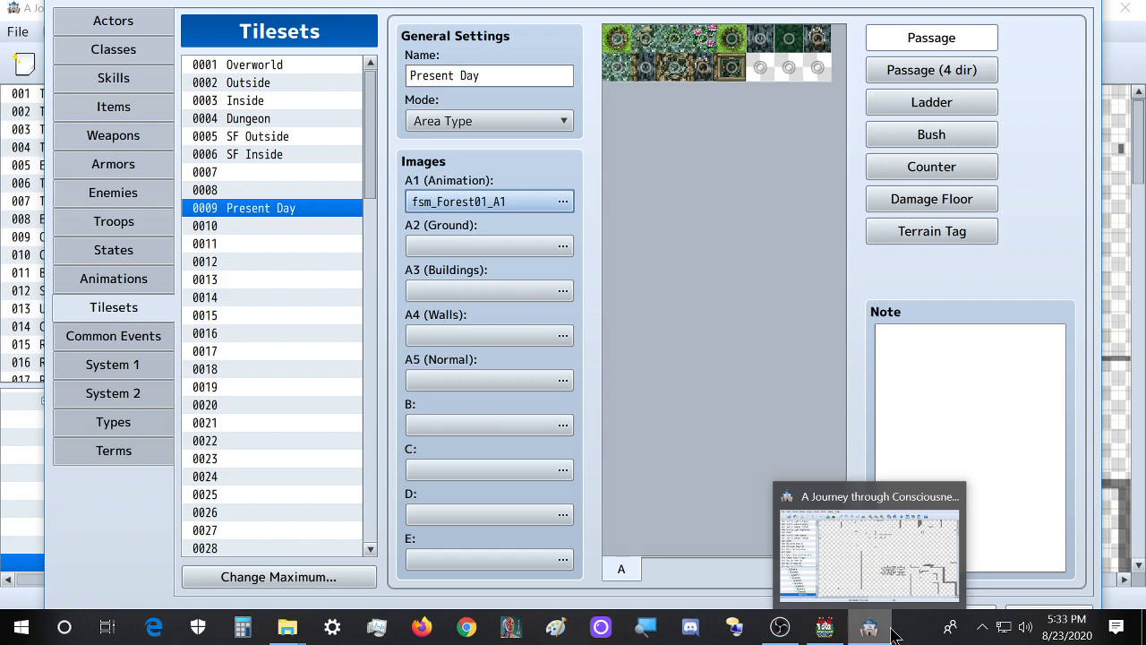
Switch to Steam and try to restart it in offline mode
click(984, 627)
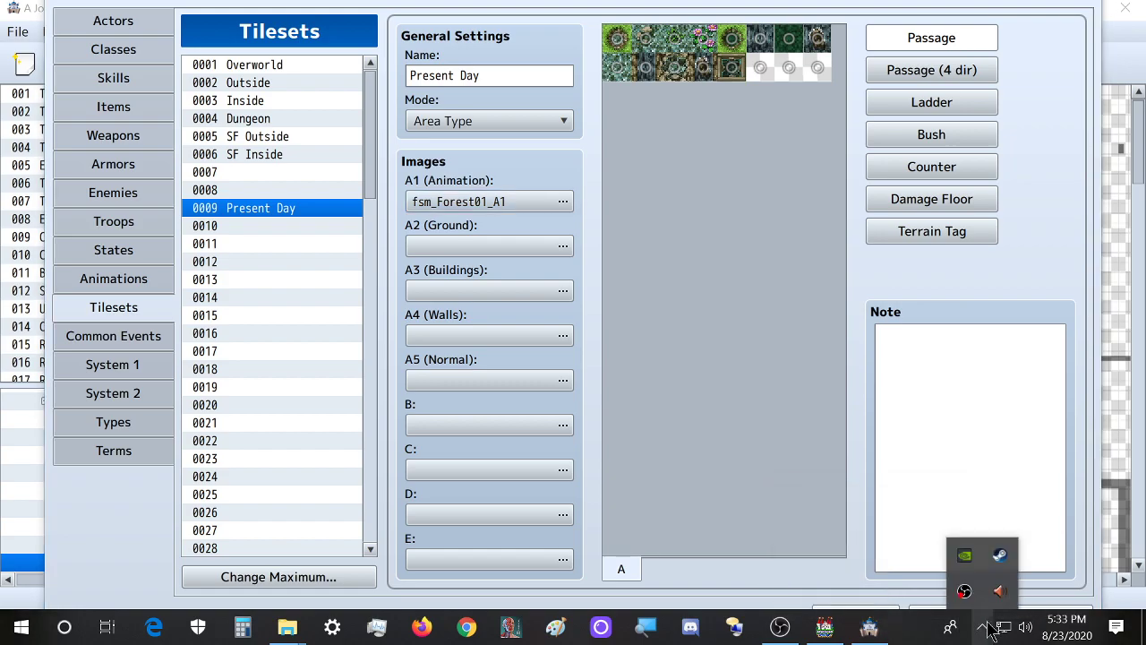
right_click(999, 564)
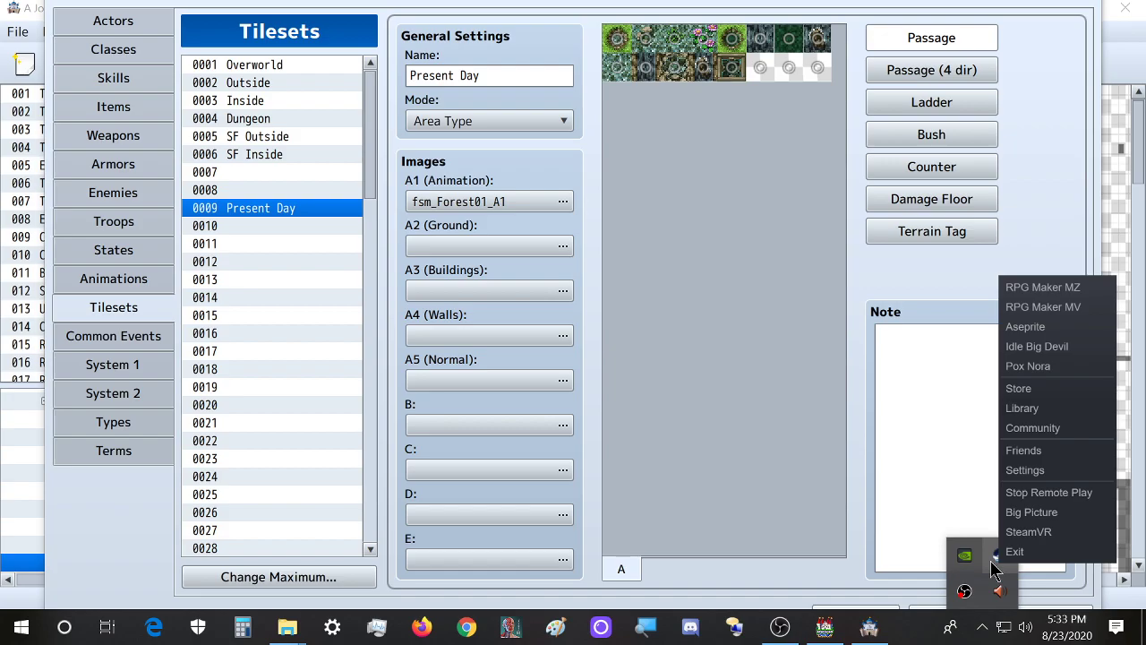
click(992, 564)
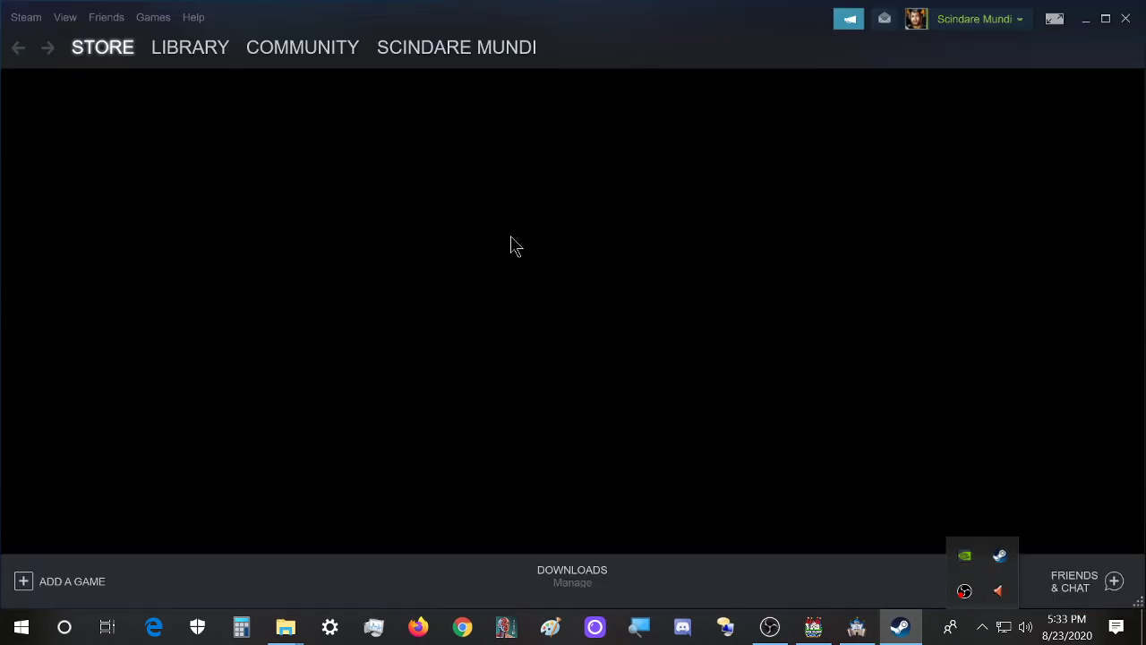
click(34, 26)
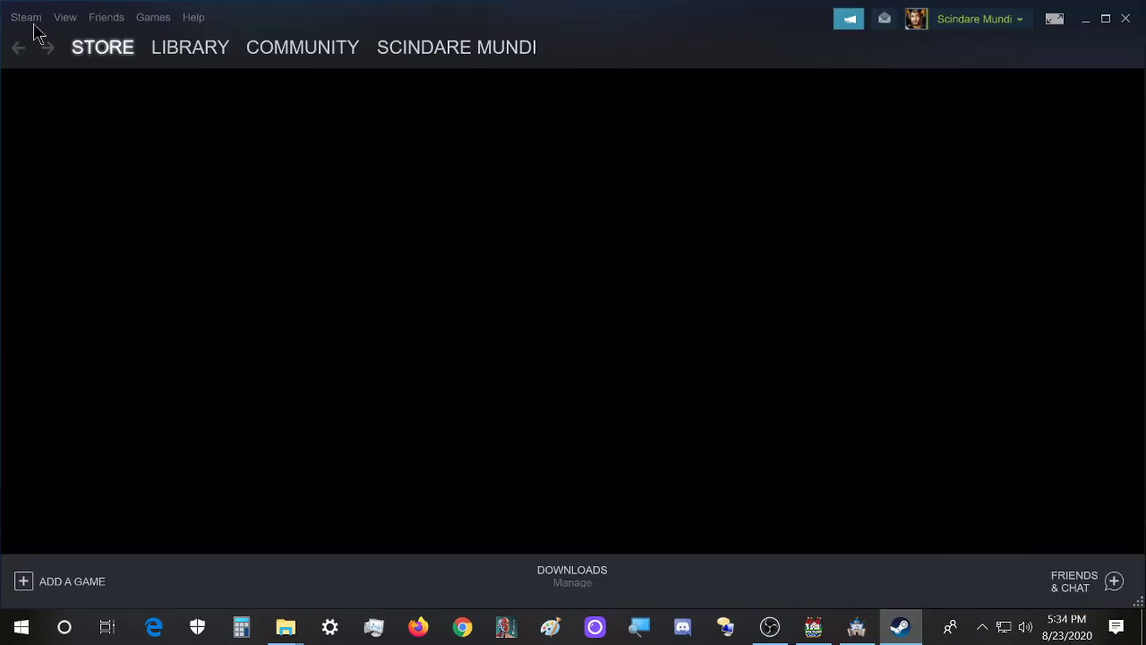
click(32, 21)
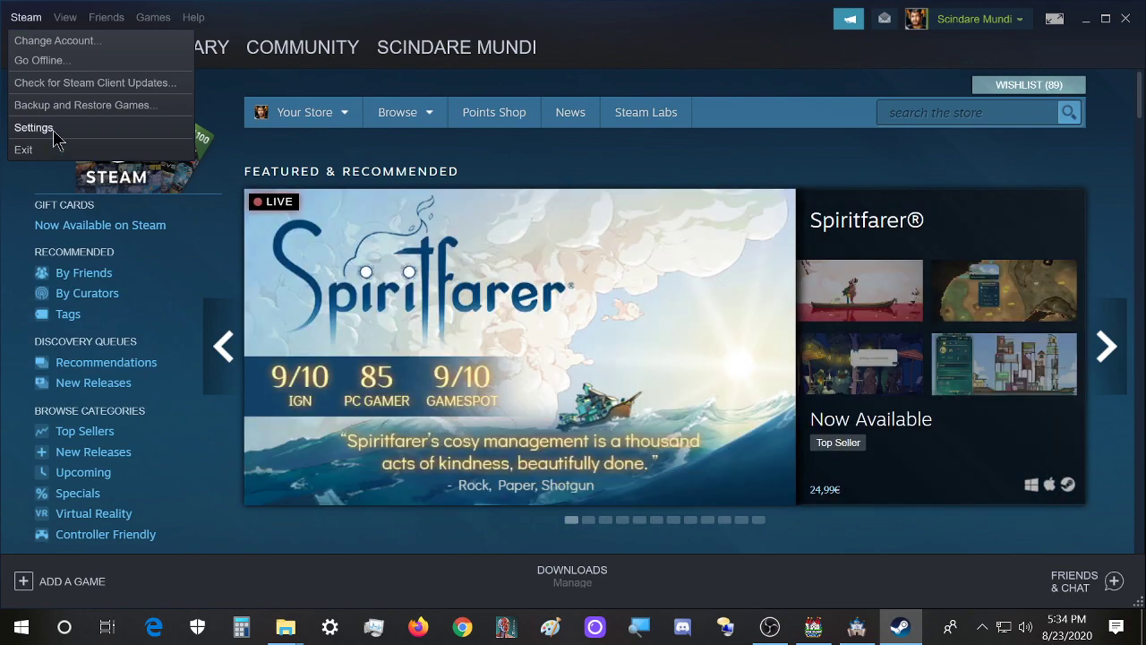
click(40, 60)
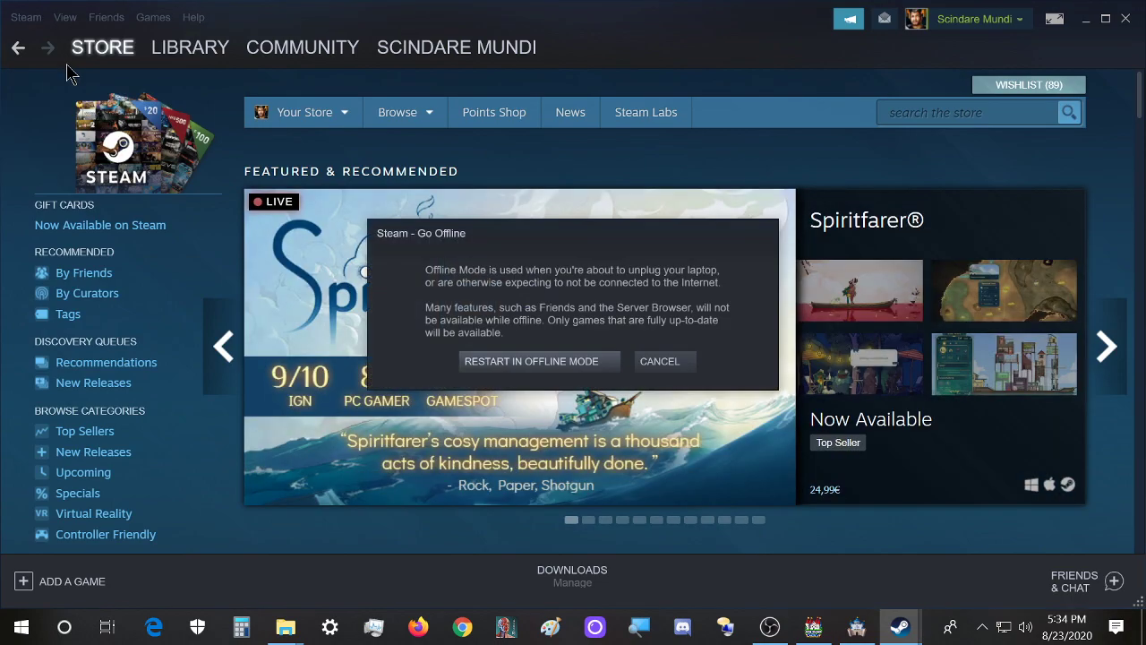
click(583, 364)
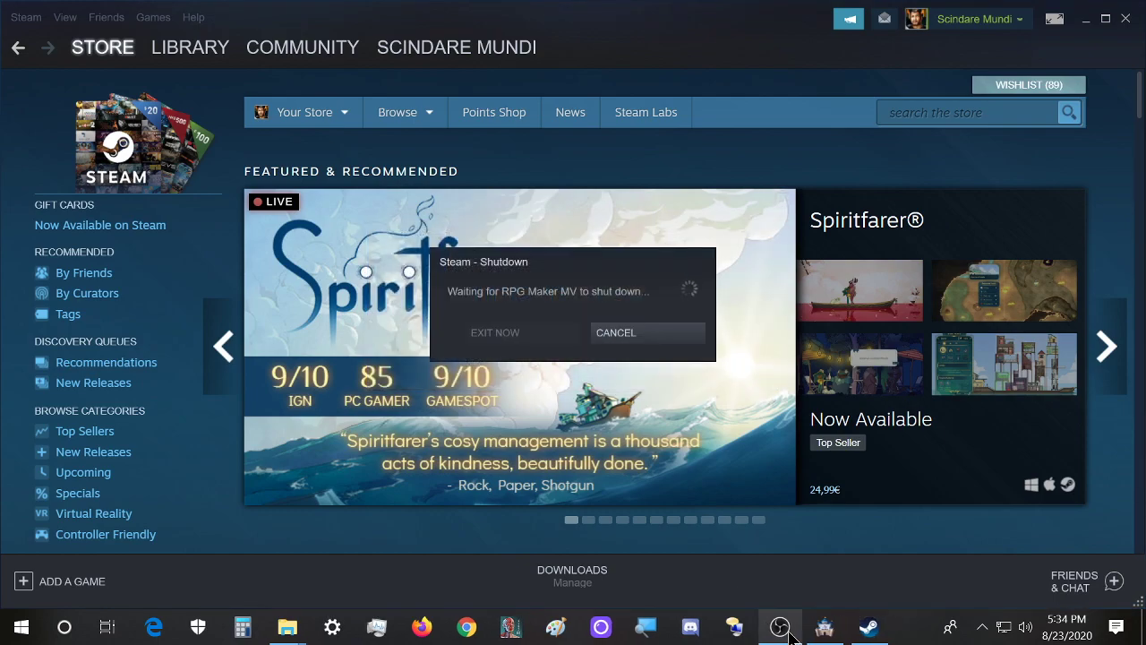
Return to RPG Maker MZ, dismiss the Steam error and decline to discard the database changes
click(824, 626)
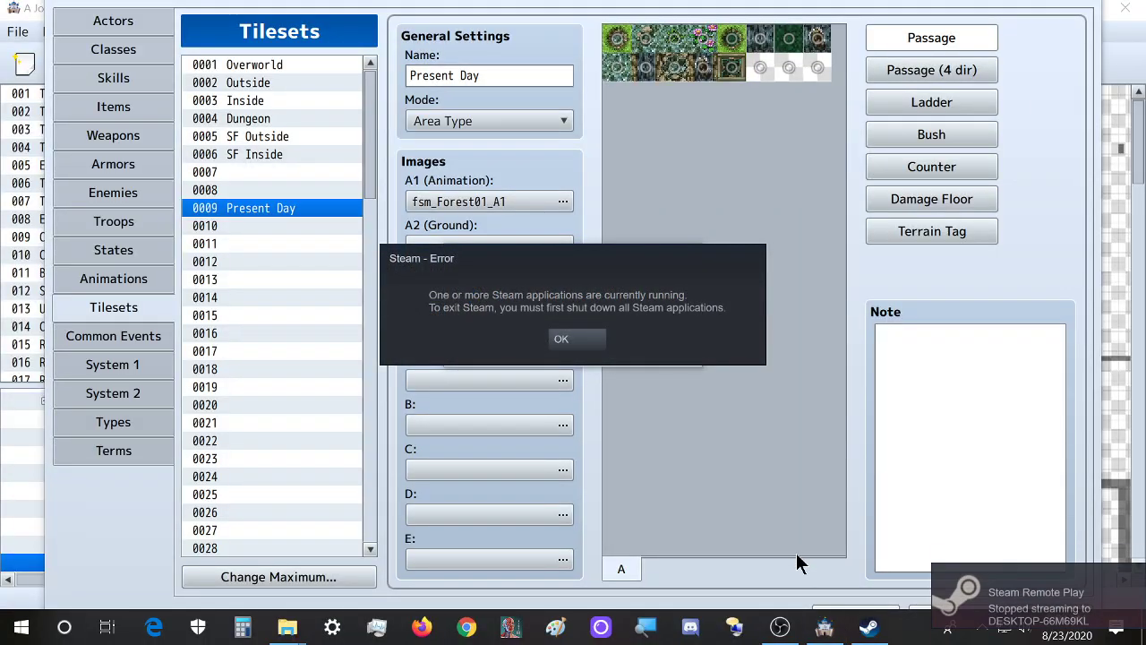
click(561, 340)
click(676, 347)
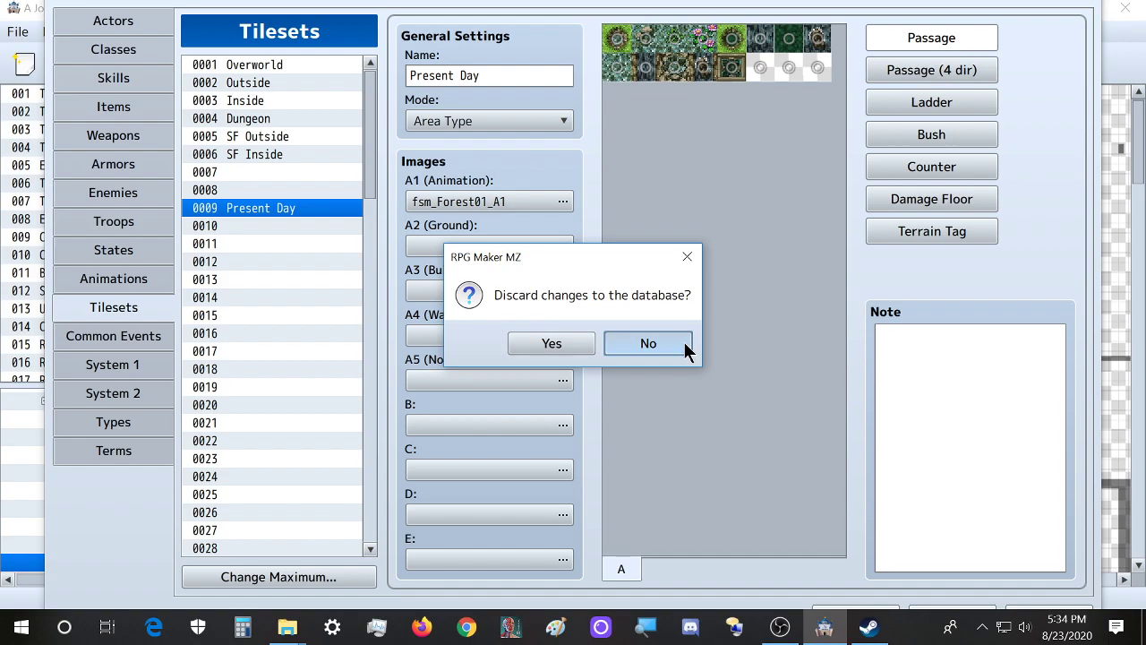
click(684, 344)
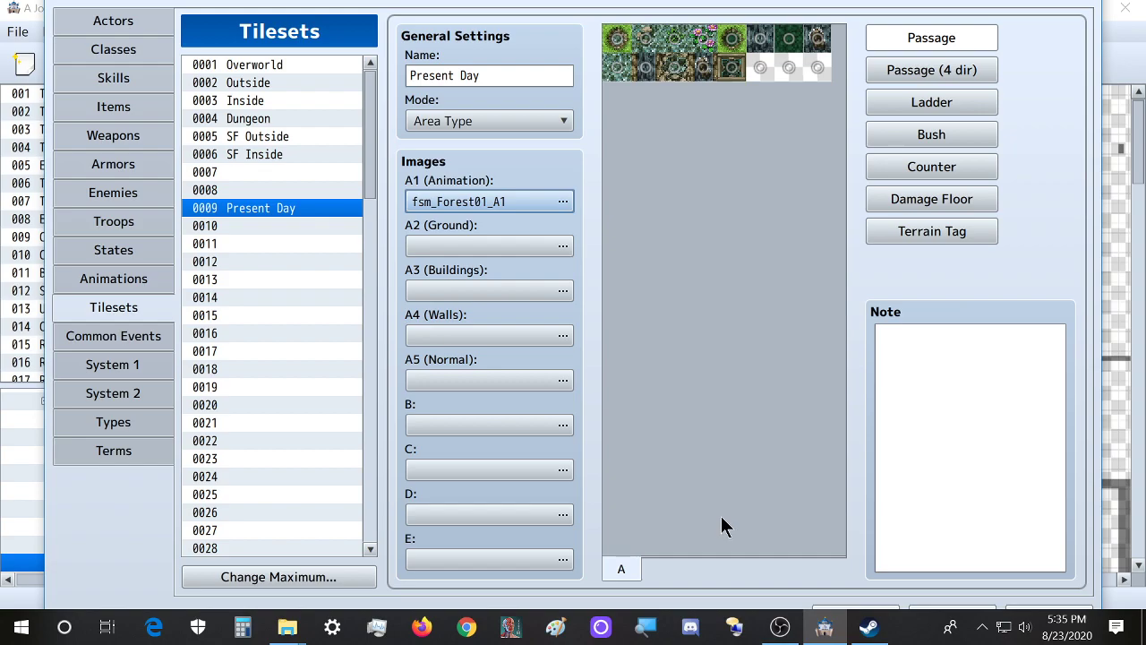
key(Escape)
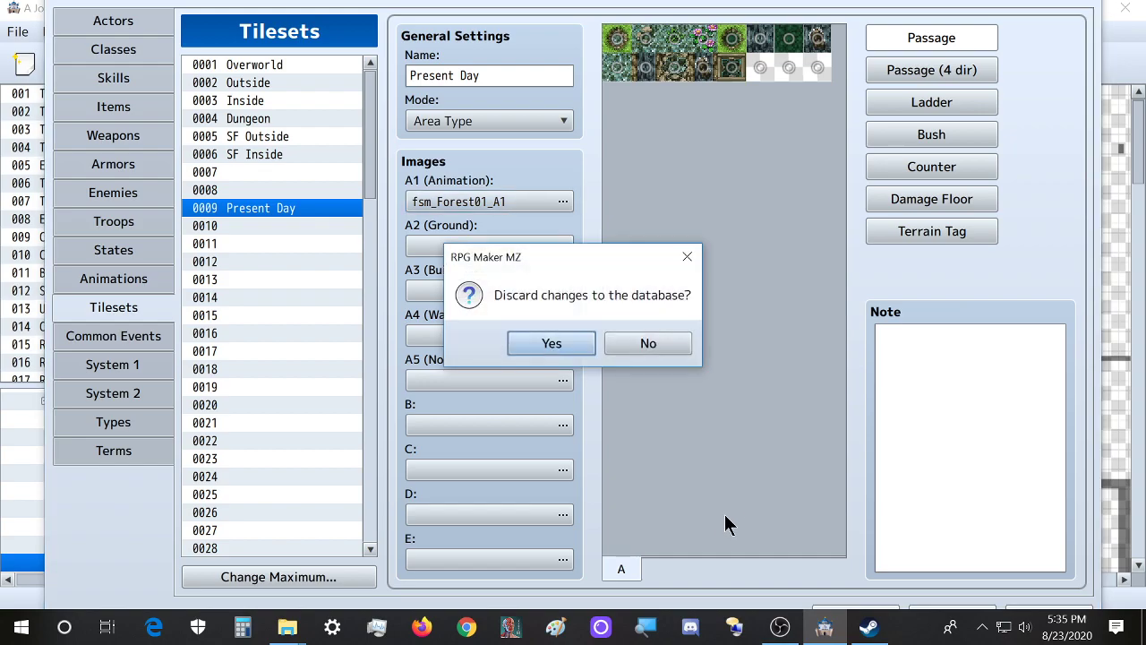
click(632, 344)
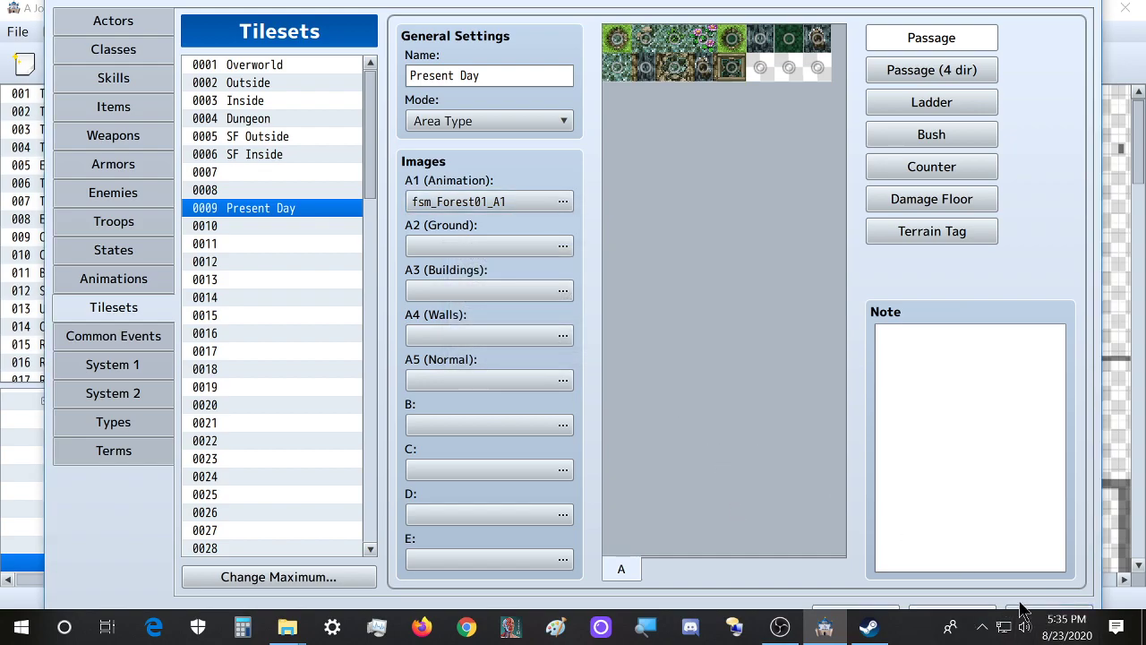
Minimise the Steam and data folder windows and return to the tileset database in RPG Maker MZ
click(870, 625)
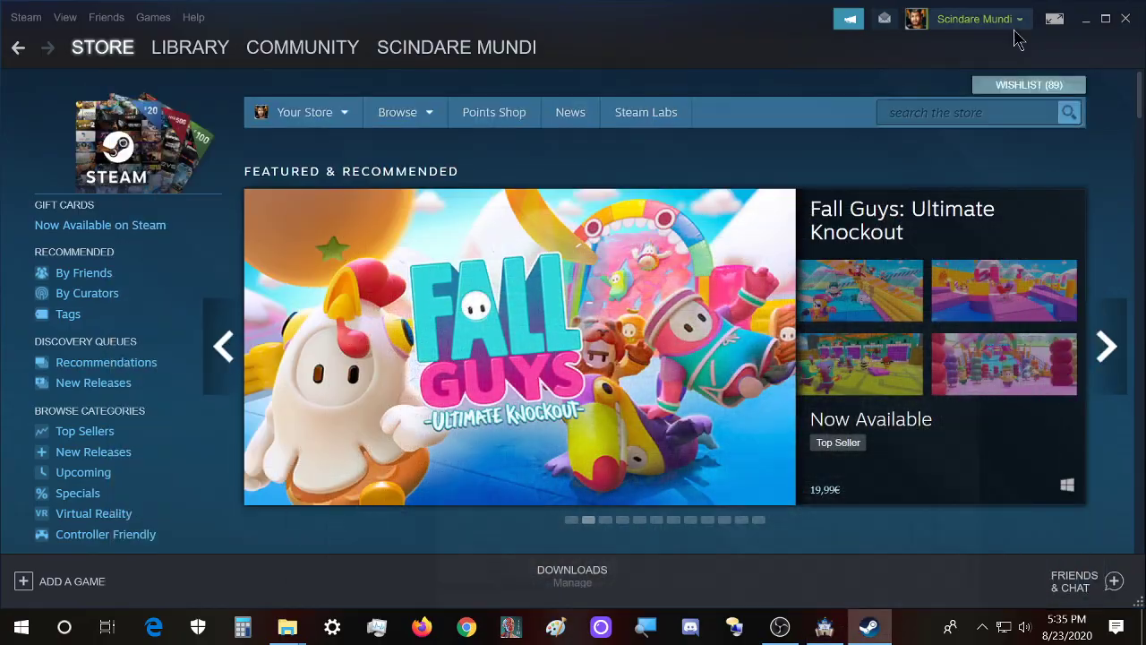
click(1085, 19)
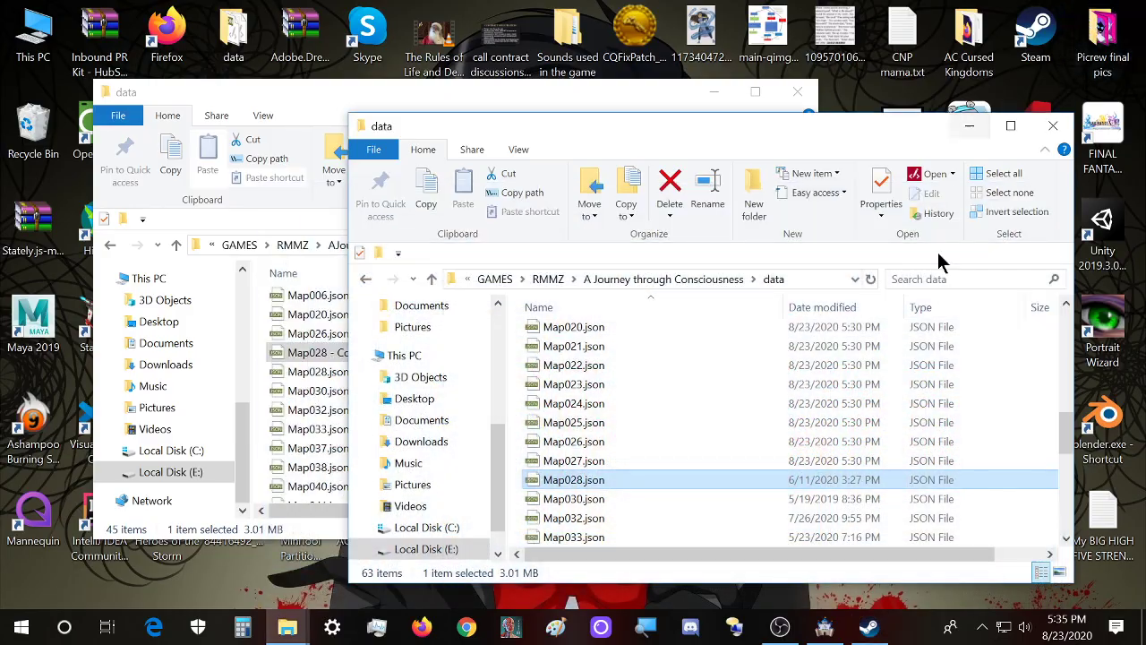
click(970, 126)
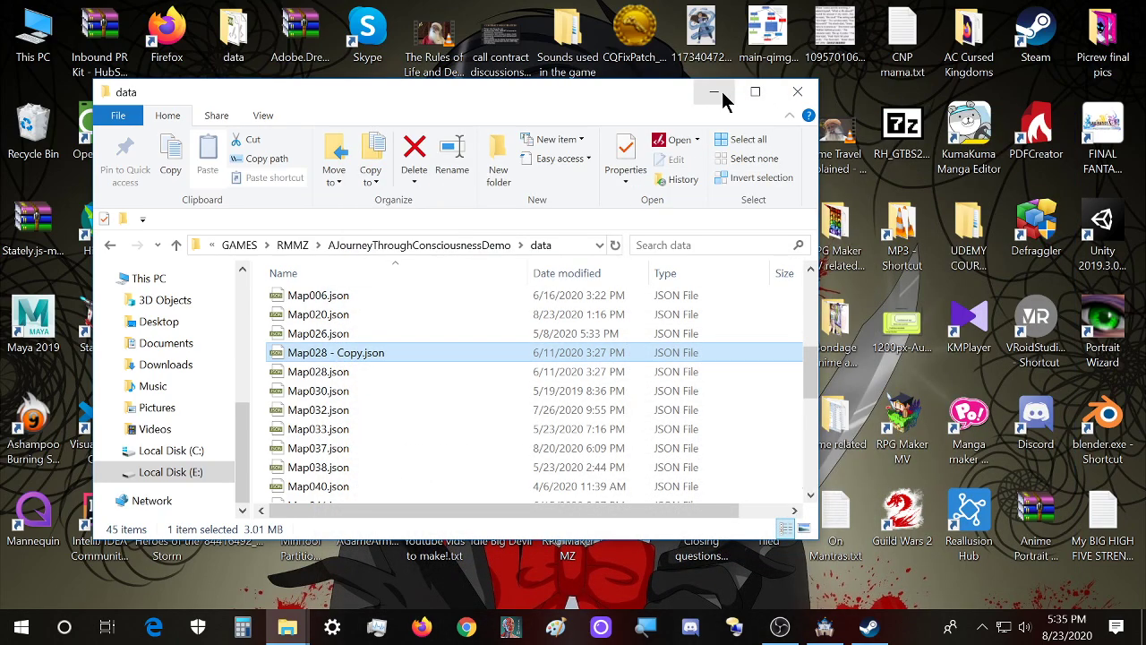
click(824, 626)
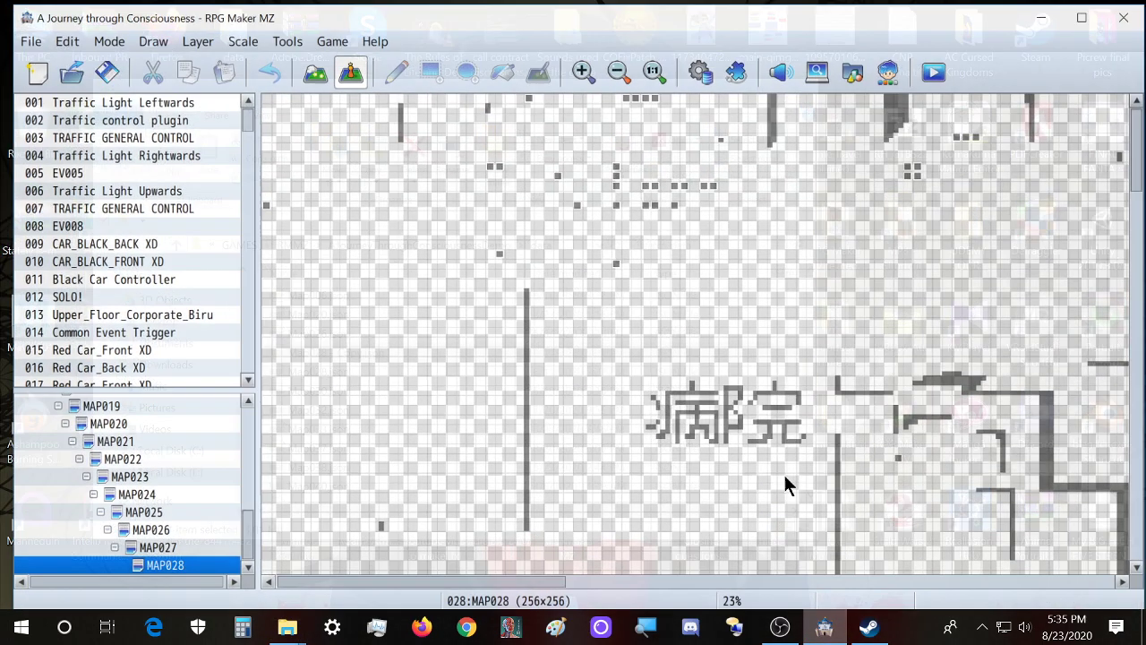
key(F9)
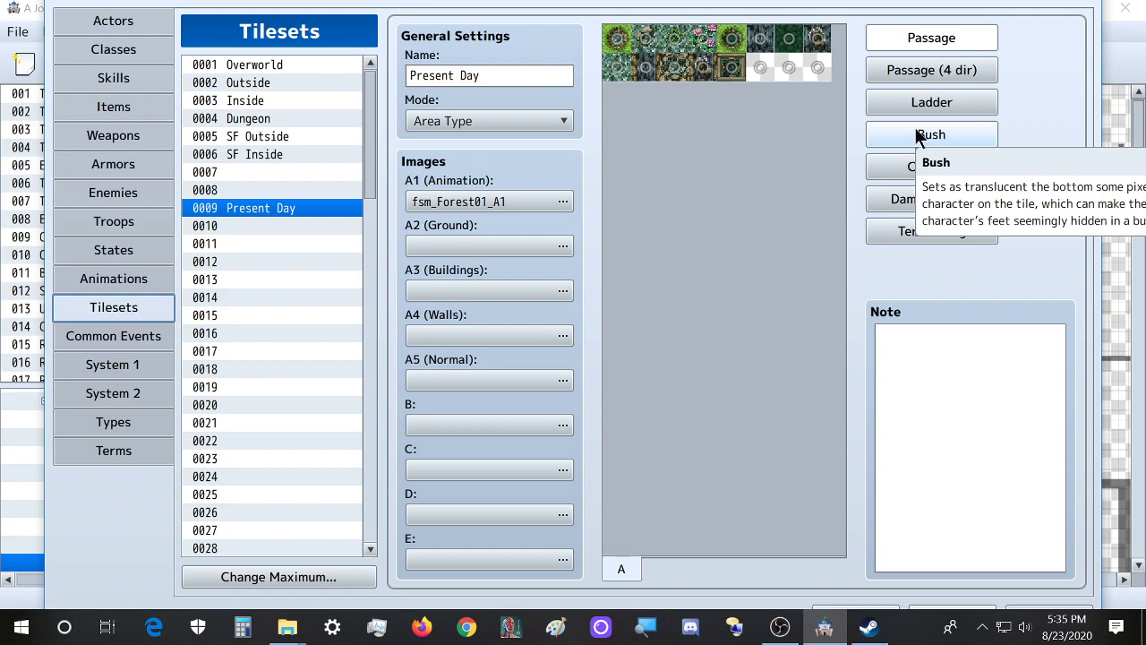
Search the image list for "outside_a2" and set the Present Day tileset's A2 (Ground) image to Outside_A2
click(564, 247)
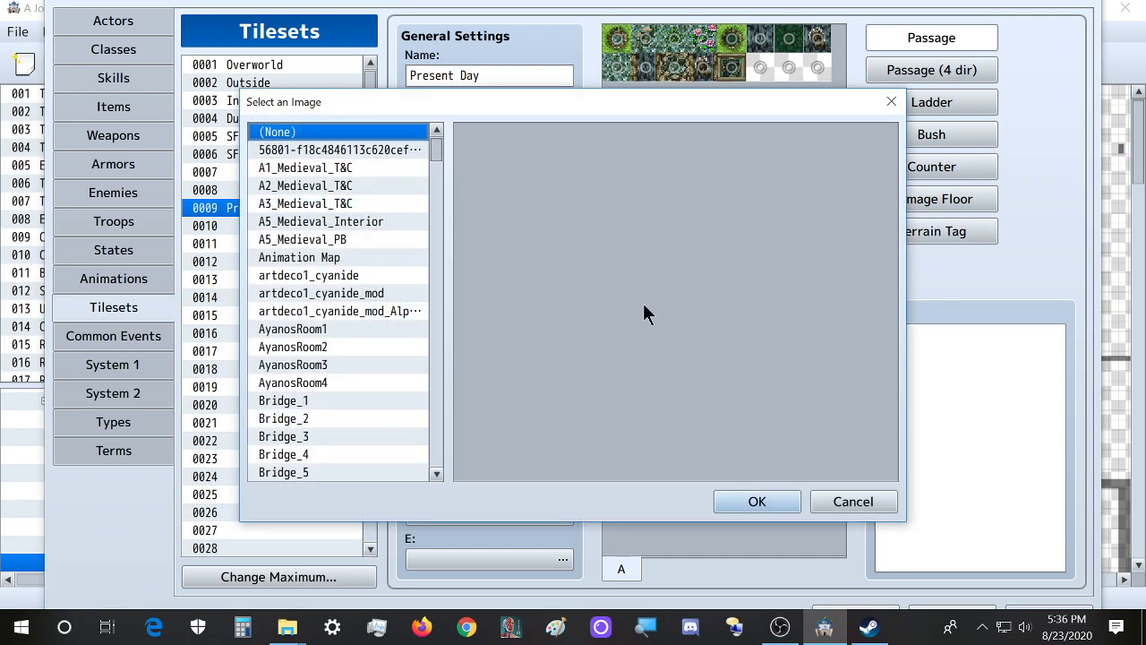
key(ctrl+f)
text(outside)
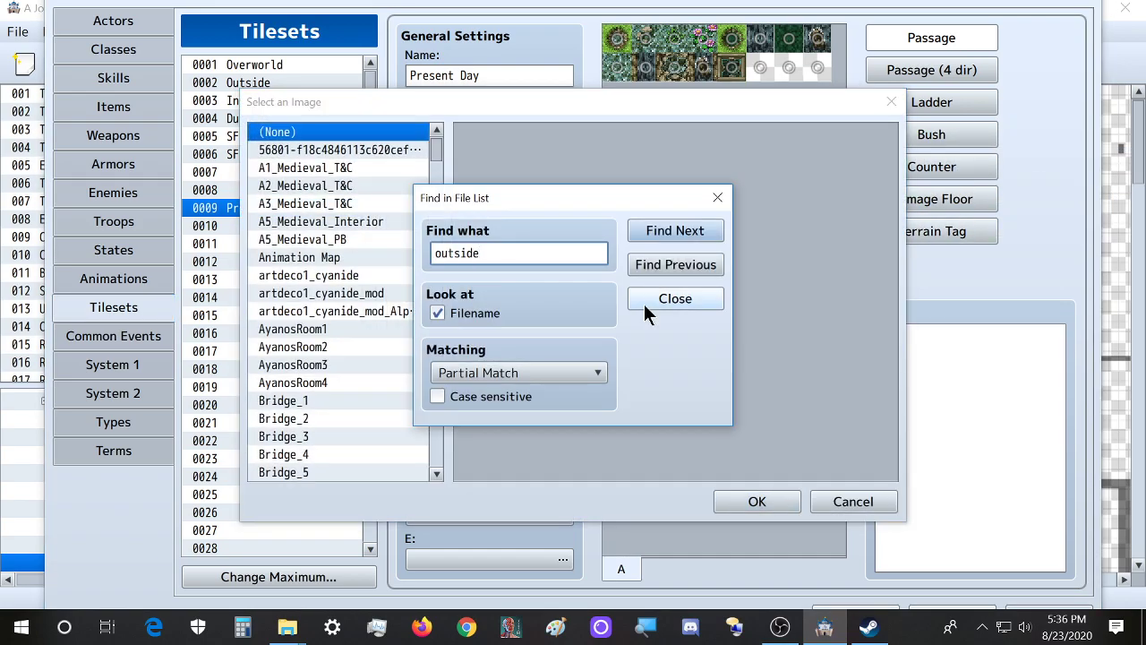
text(_a2)
key(Return)
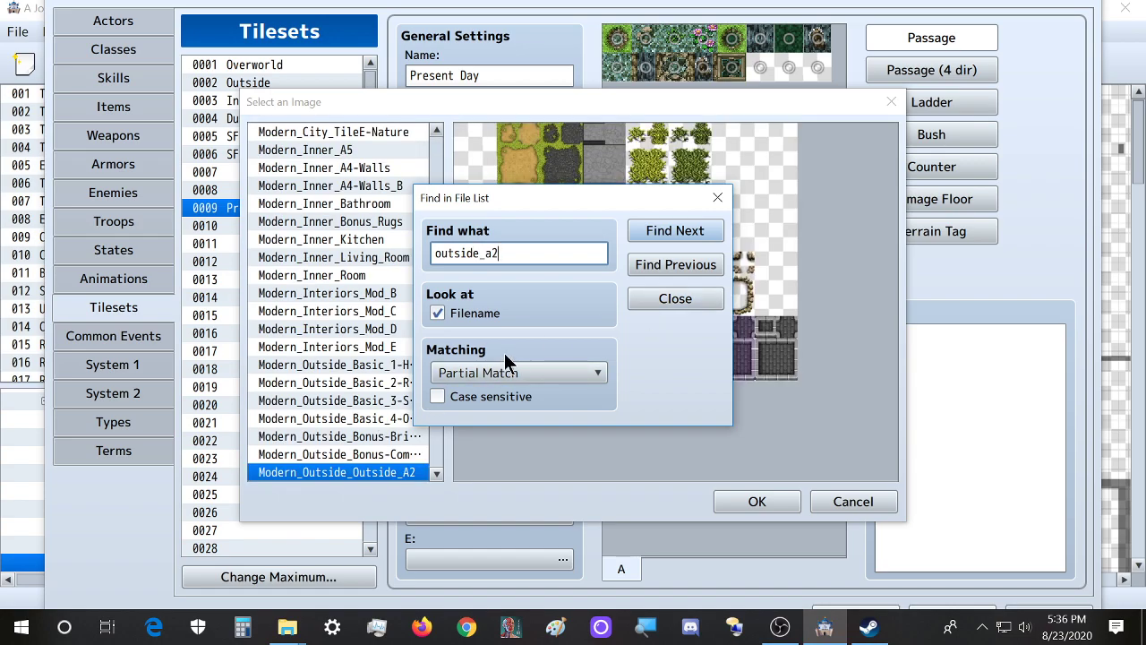
key(Return)
click(733, 504)
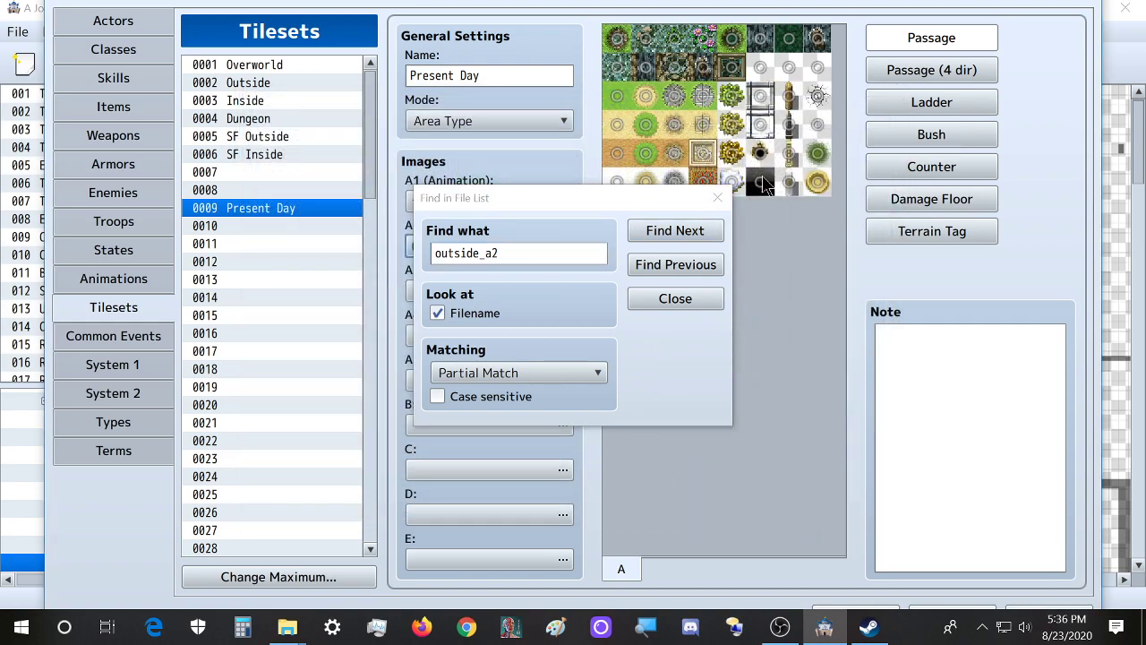
Search the image list for "sf_outside_a3" and set the Present Day tileset's A3 (Buildings) image to SF_Outside_A3
drag(542, 192, 771, 190)
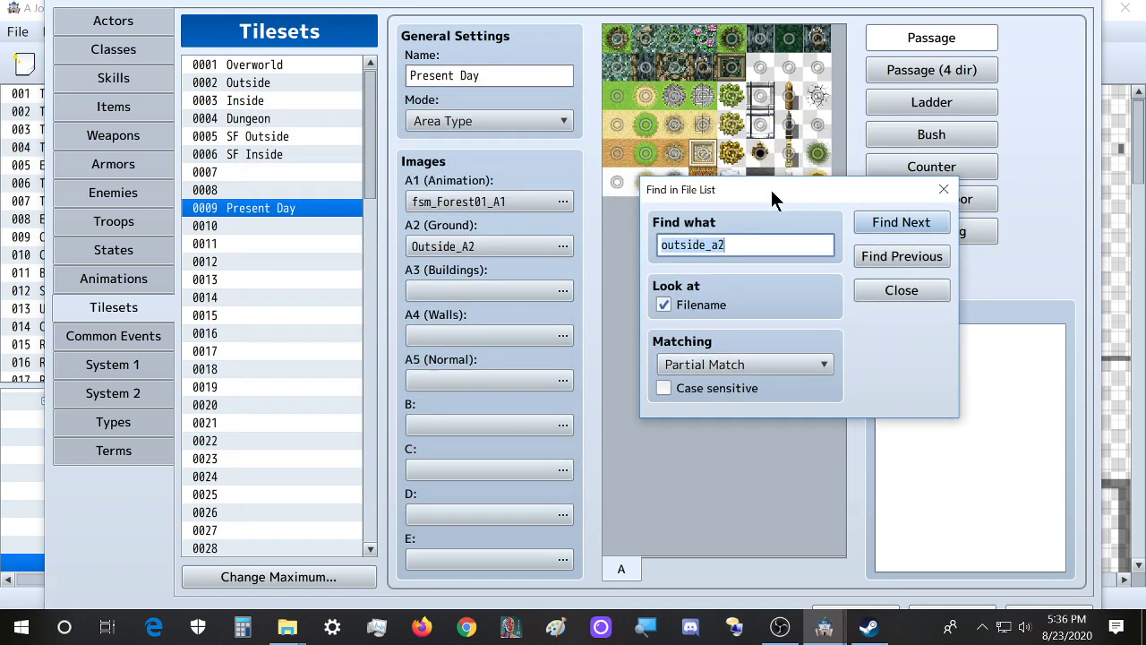
click(469, 288)
double_click(470, 288)
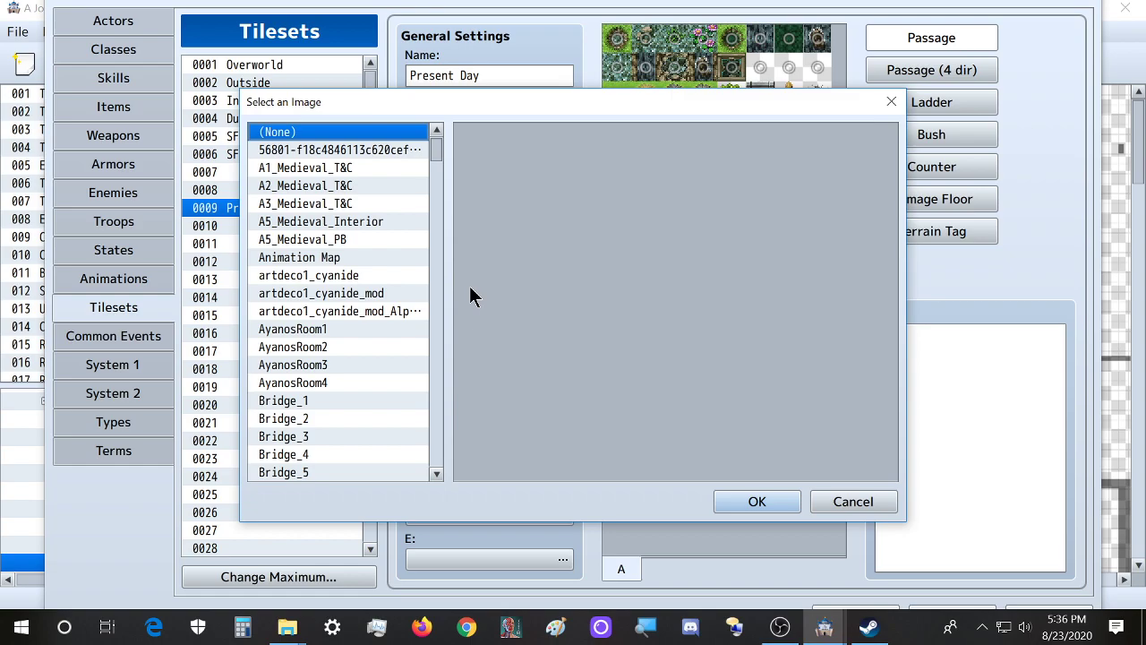
key(ctrl+f)
text(sf)
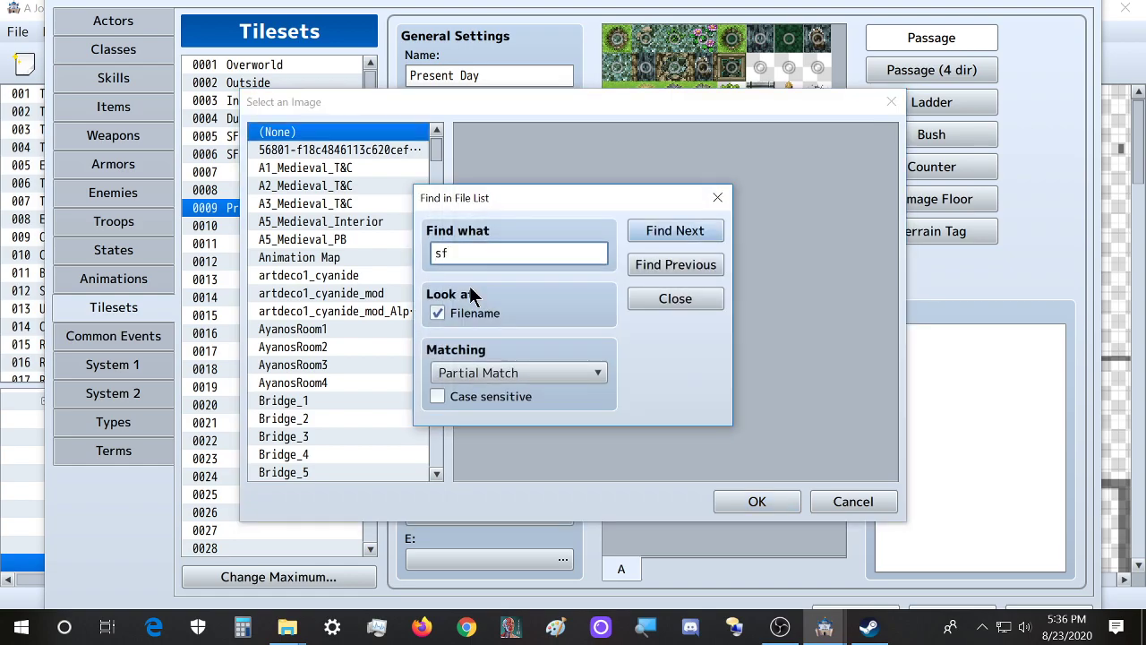
text(_outside_a3)
key(Return)
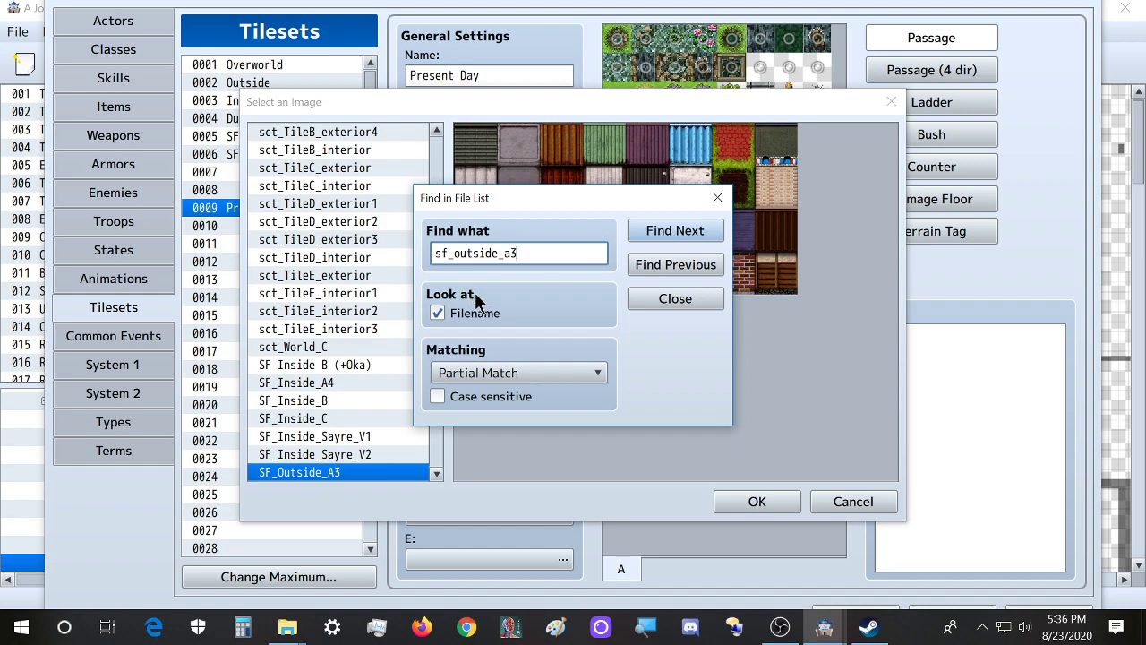
click(730, 501)
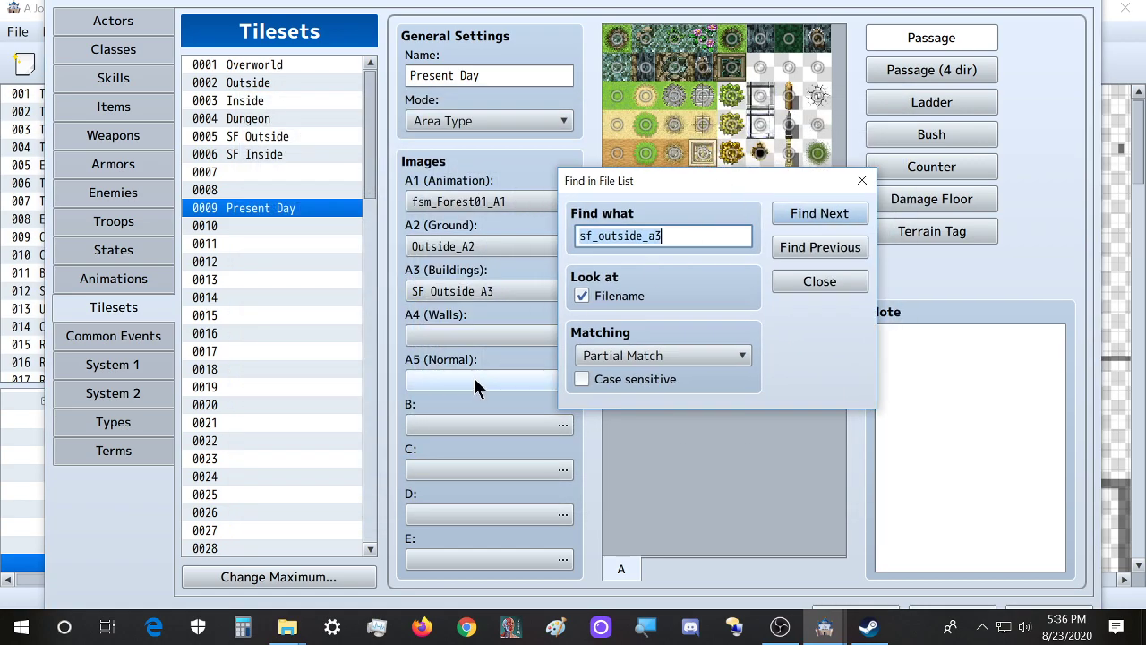
Search the image list for "sf_outside_a4" and set the A4 (Walls) image to SF_Outside_A4
click(468, 333)
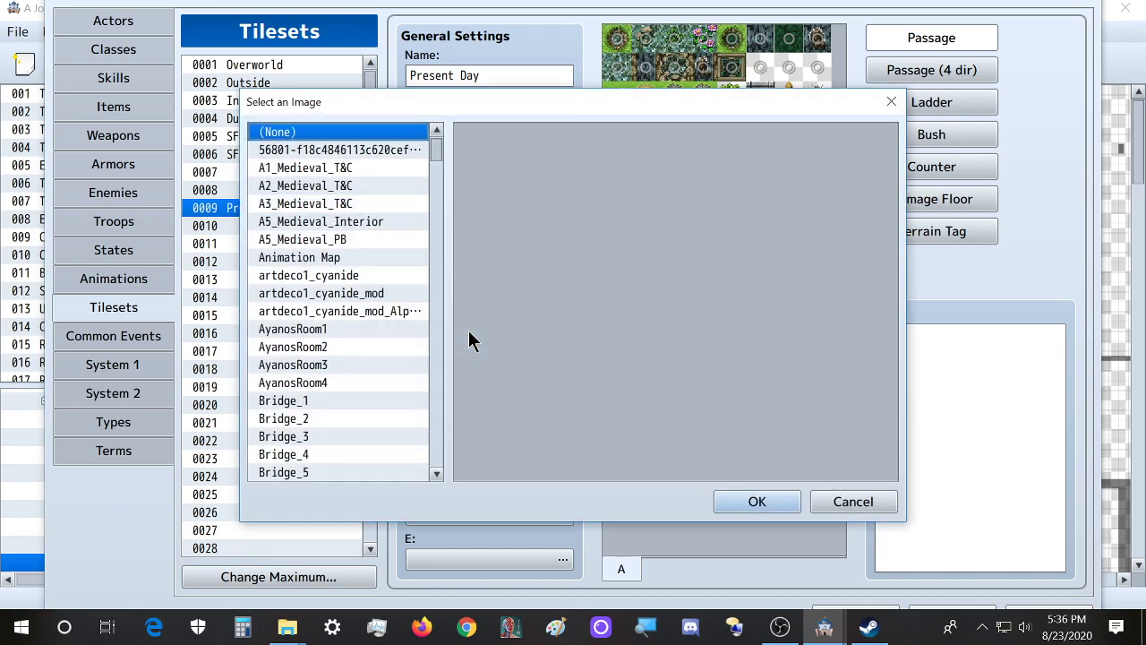
key(ctrl+f)
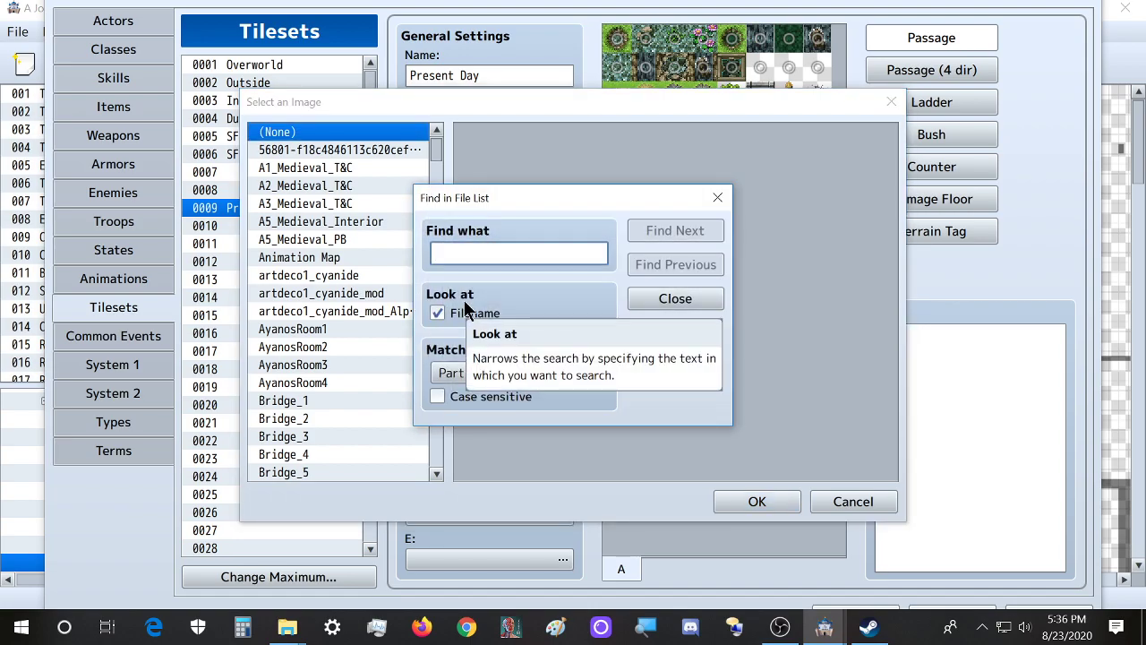
text(sf_outside)
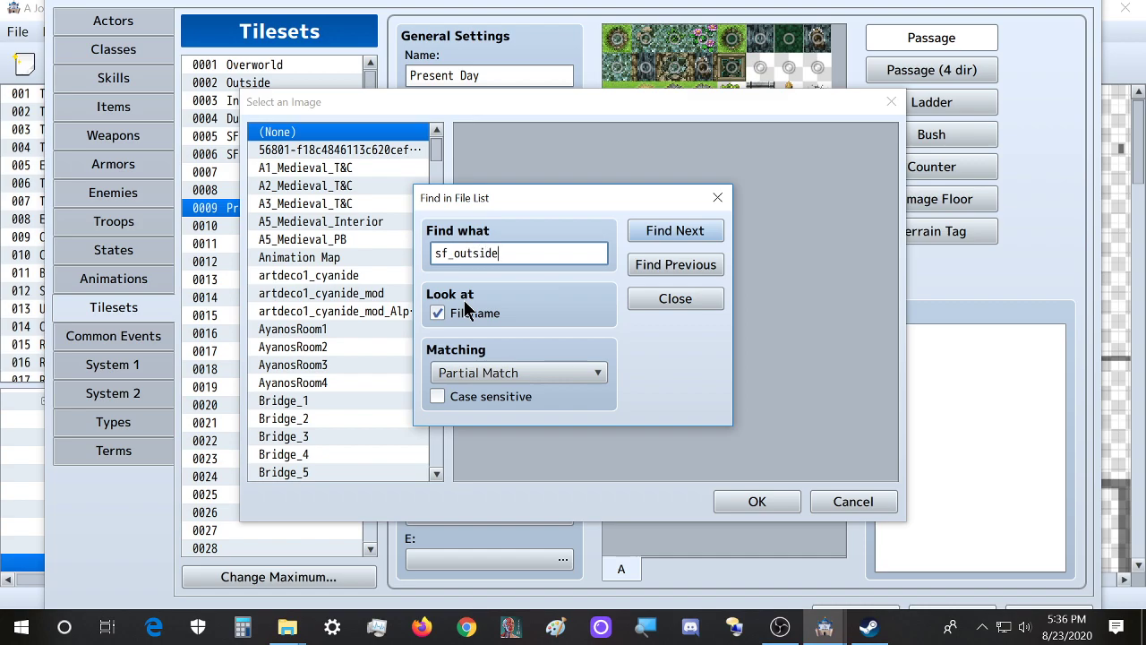
text(_a4)
key(Return)
key(ctrl+c)
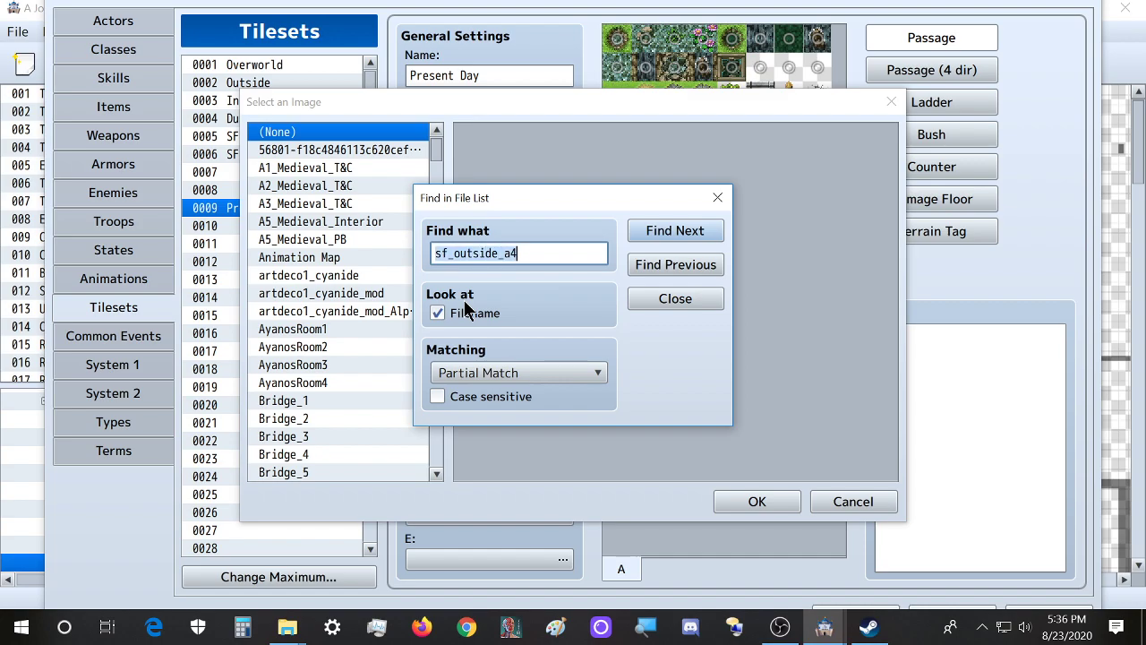
click(680, 235)
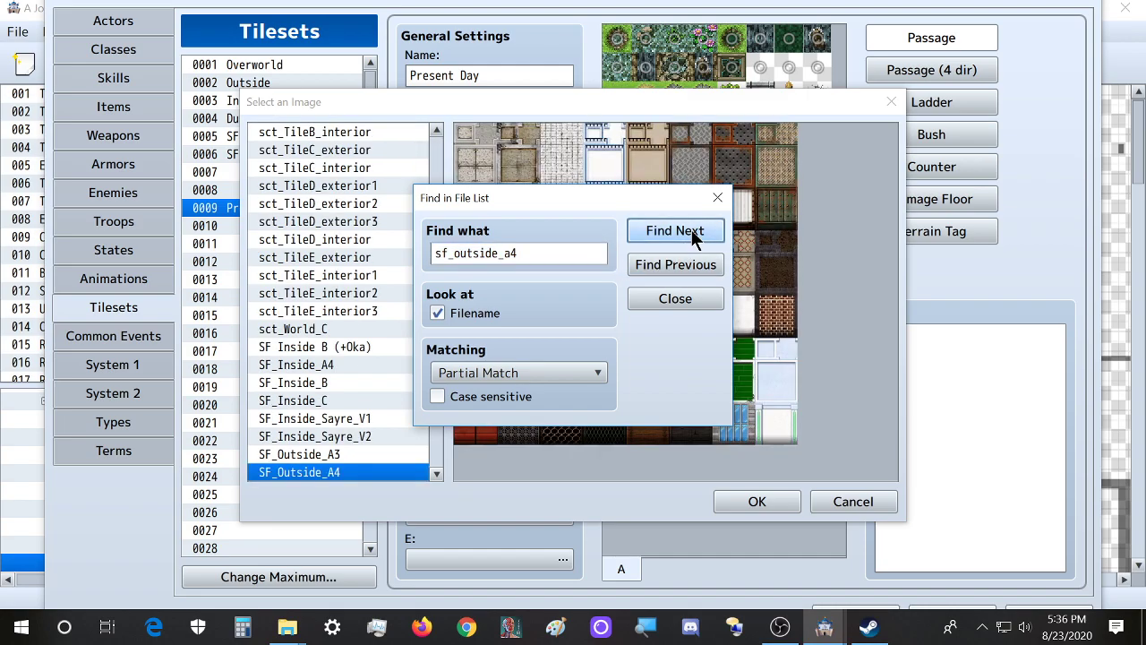
click(754, 503)
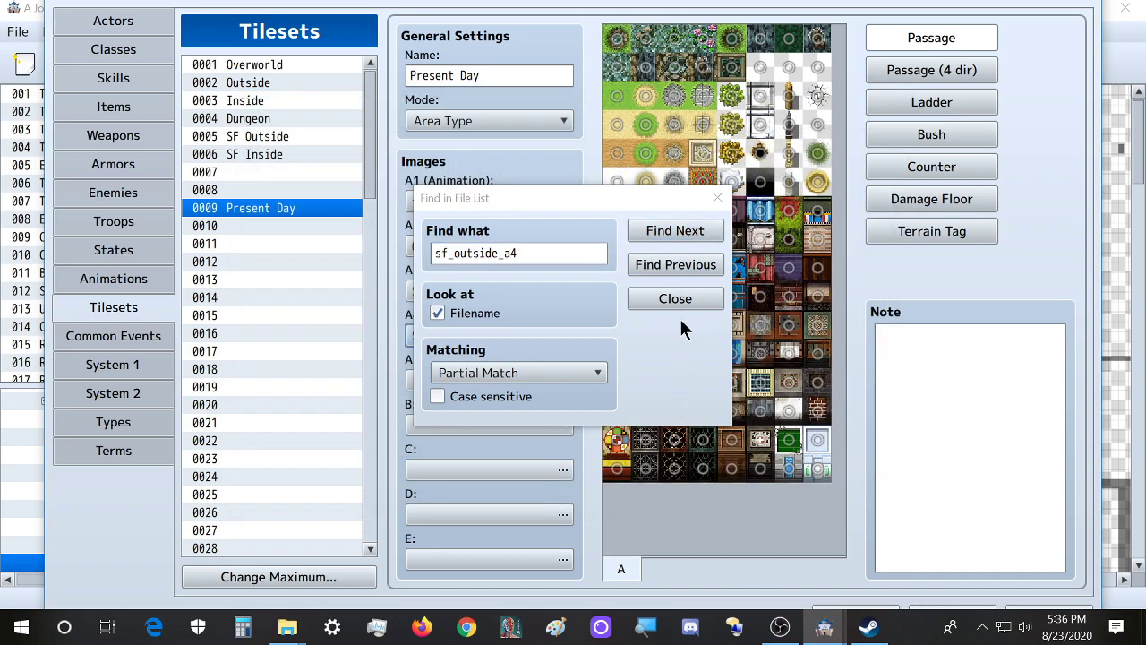
Search the image list for "sf_outside_a5" and set the A5 (Normal) image to SF_Outside_A5
drag(527, 198, 740, 199)
click(490, 385)
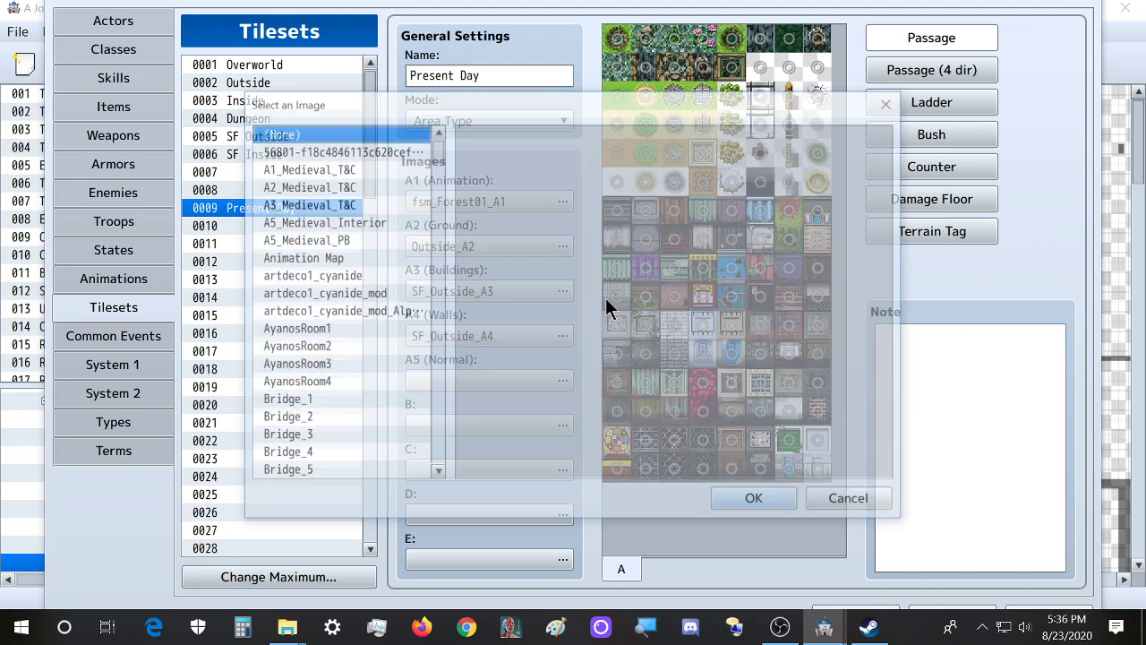
key(ctrl+f)
key(ctrl+v)
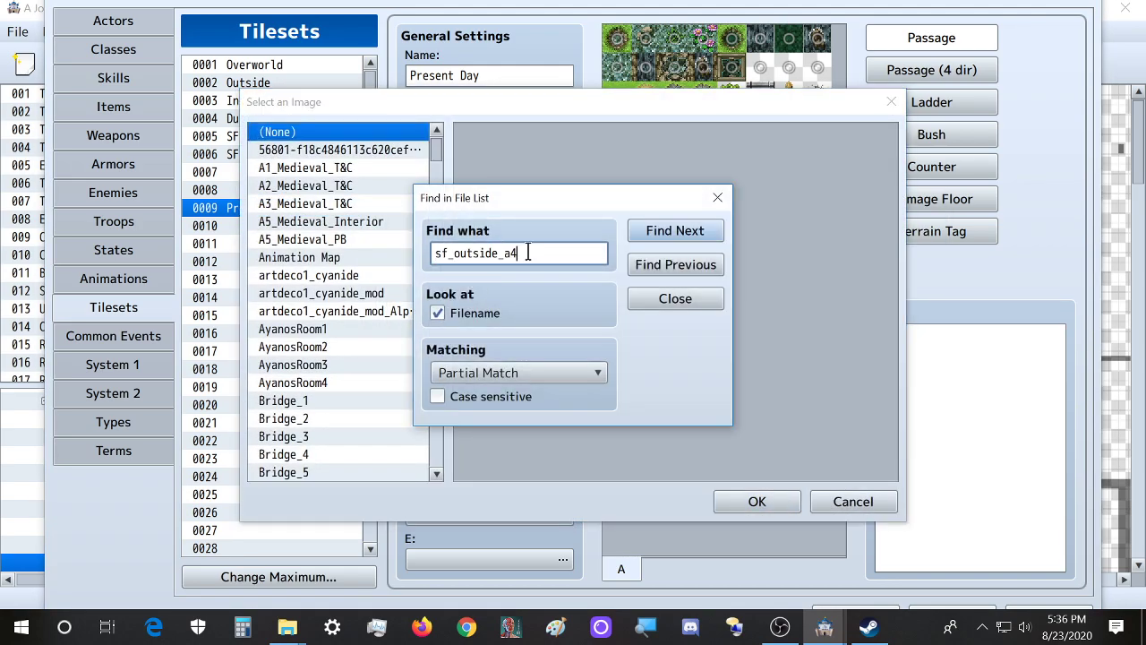
key(BackSpace)
text(5)
key(Return)
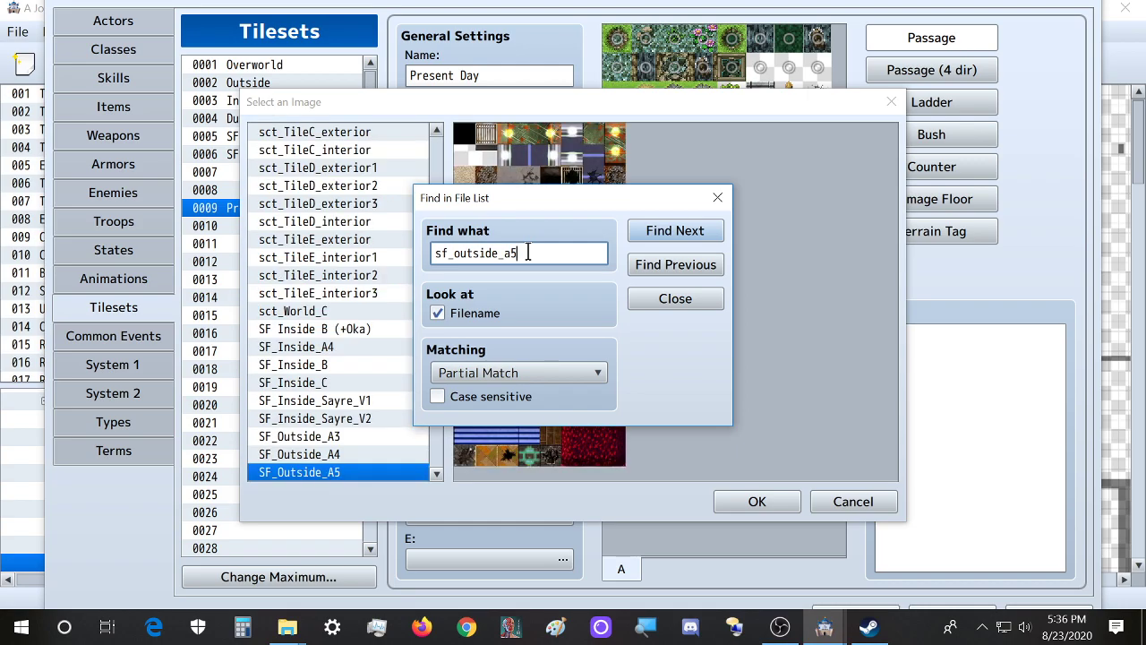
click(754, 503)
drag(645, 201, 884, 141)
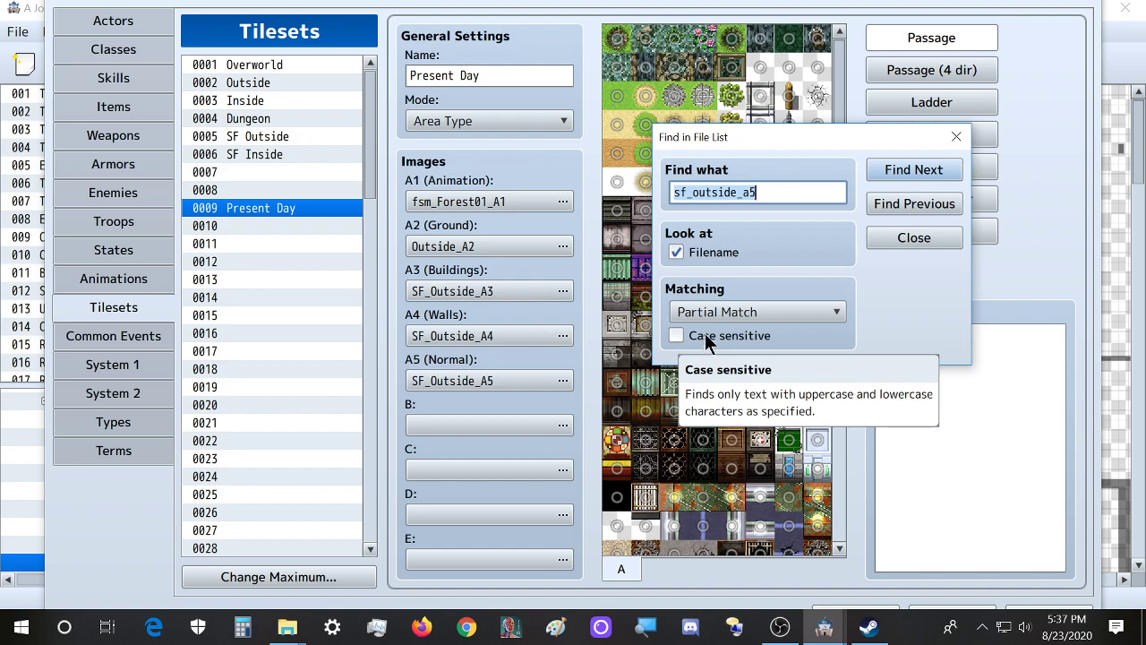
click(774, 191)
key(BackSpace)
text(4)
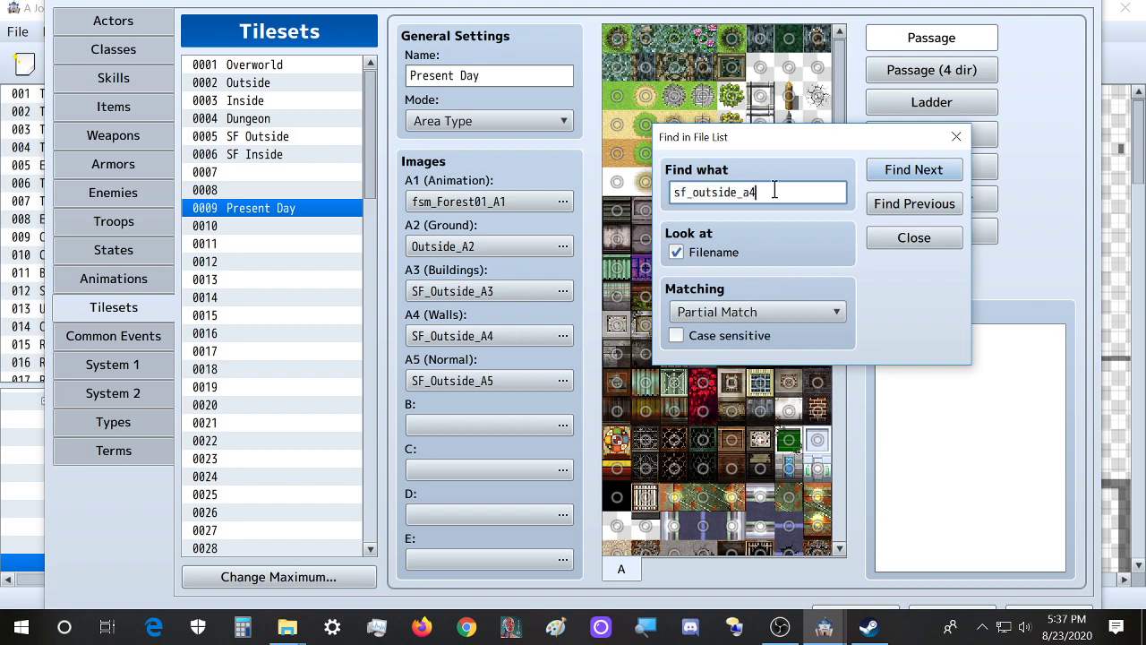
click(913, 170)
click(954, 284)
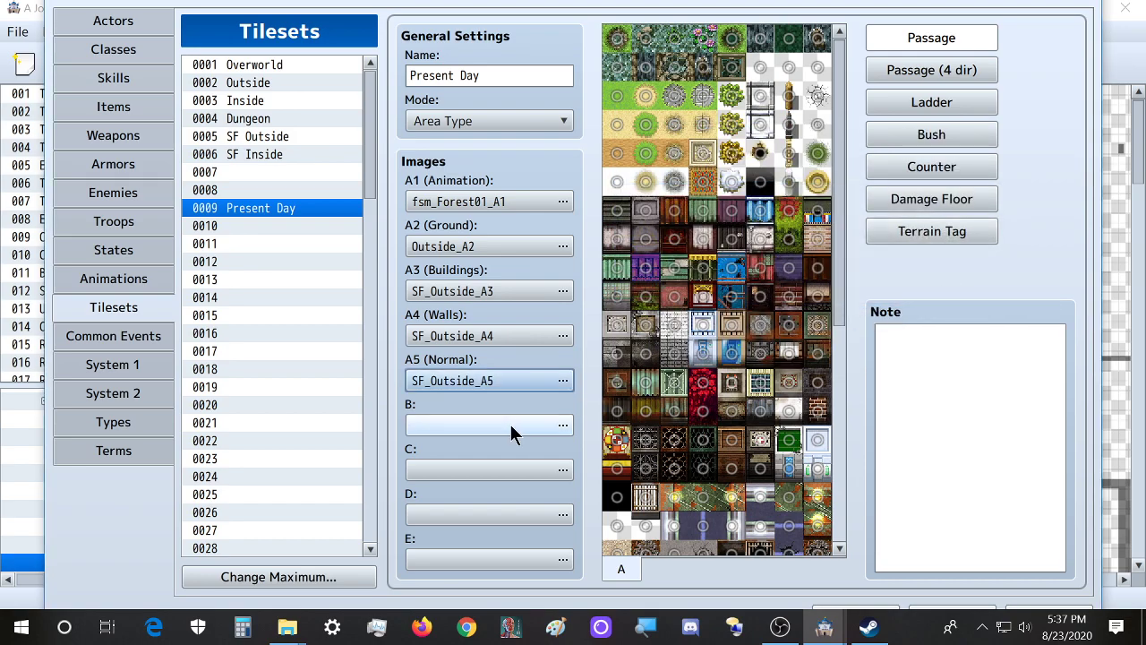
double_click(510, 424)
key(ctrl+f)
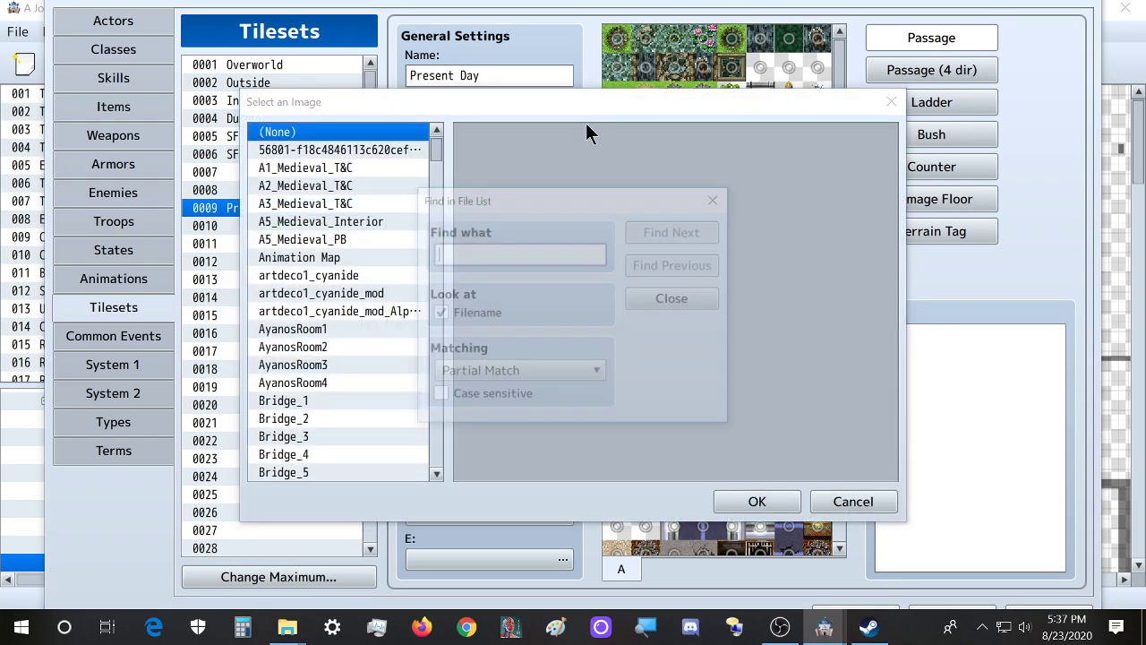
click(756, 503)
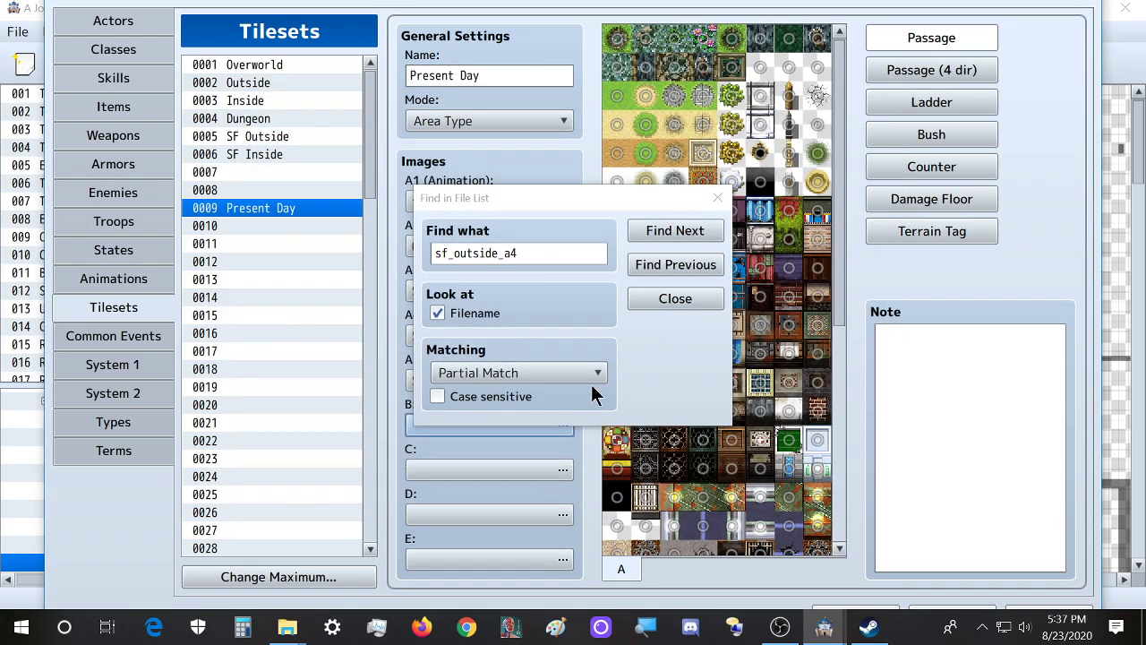
drag(600, 195, 850, 160)
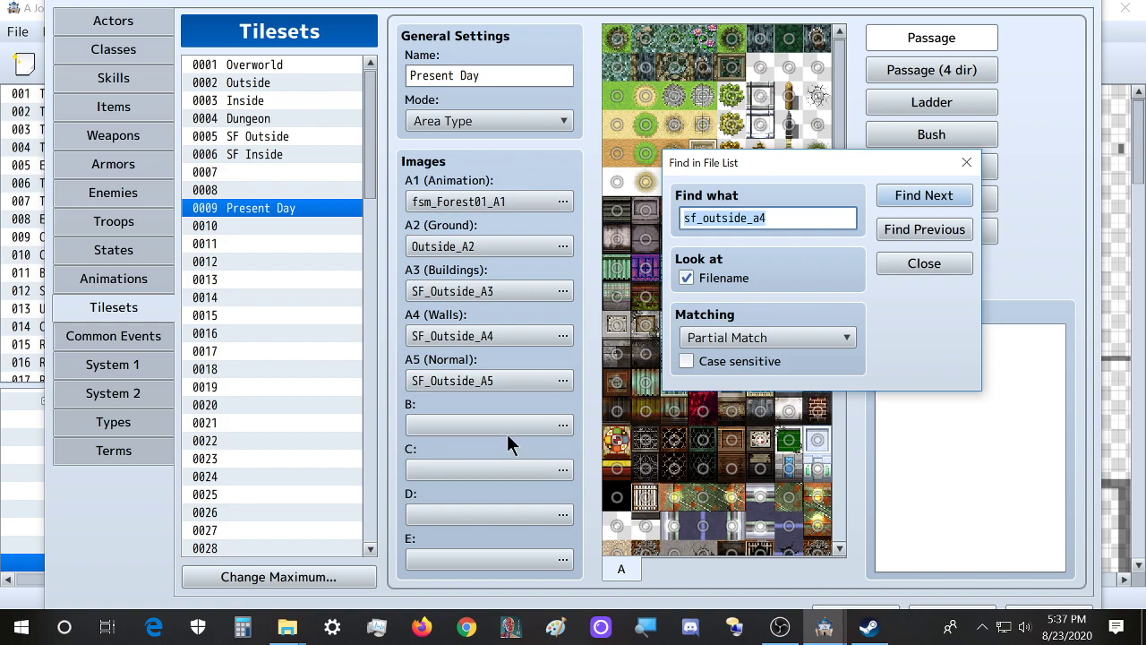
click(929, 199)
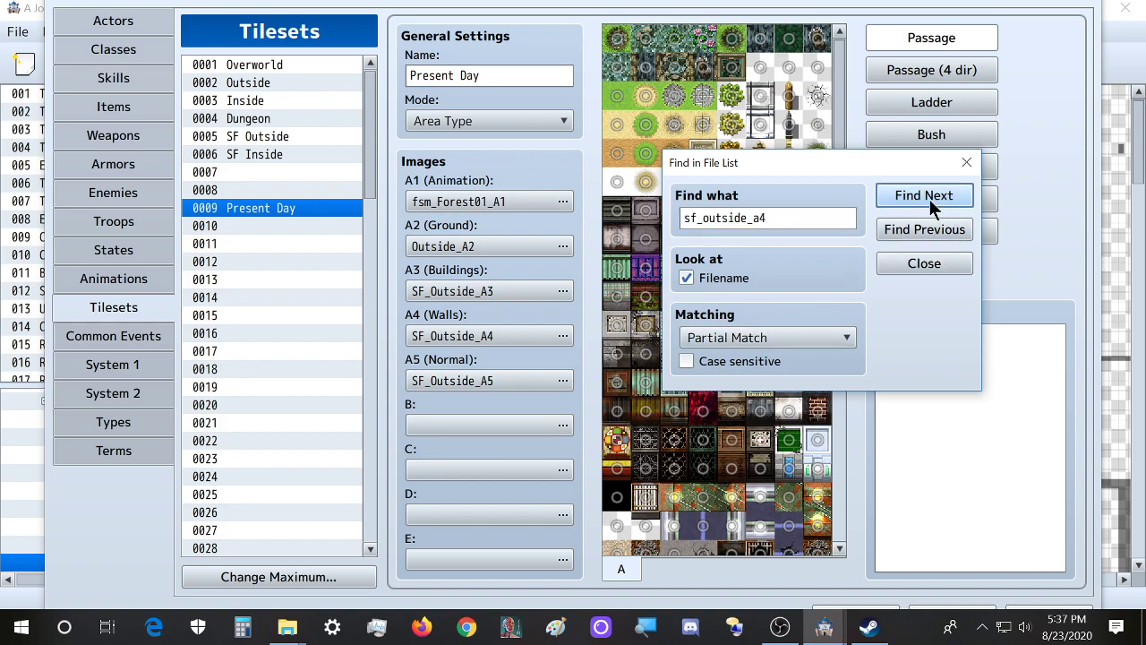
click(966, 163)
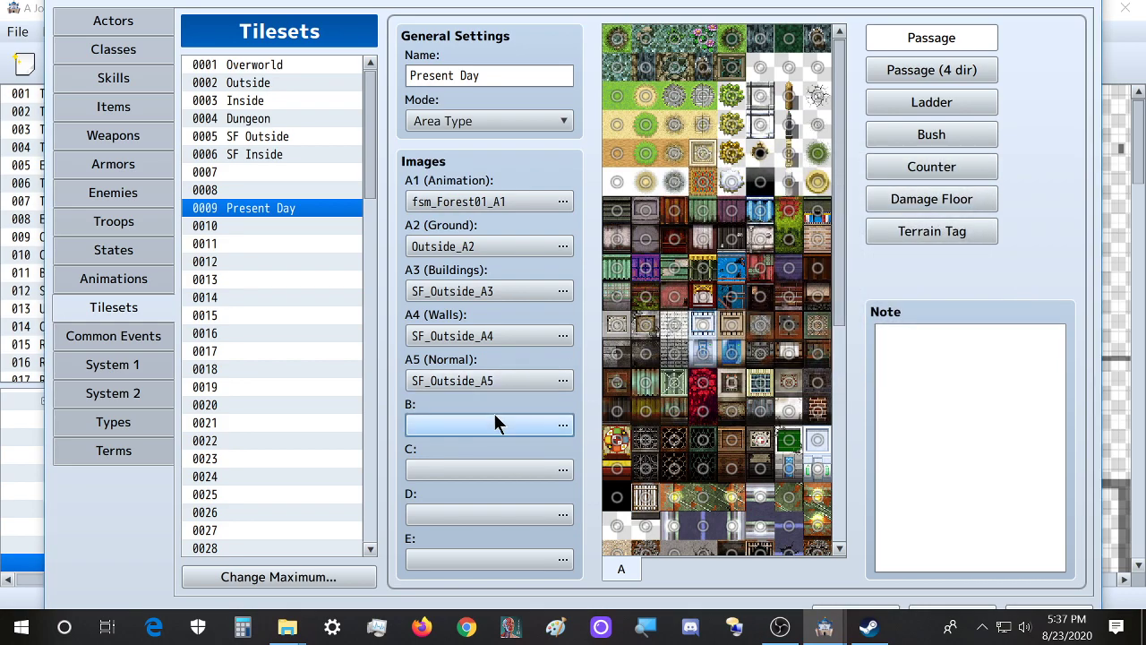
Find "sf_outside_a4" in the image list and assign SF_Outside_A4 as the tileset's B image
click(496, 420)
key(ctrl+f)
key(ctrl+c)
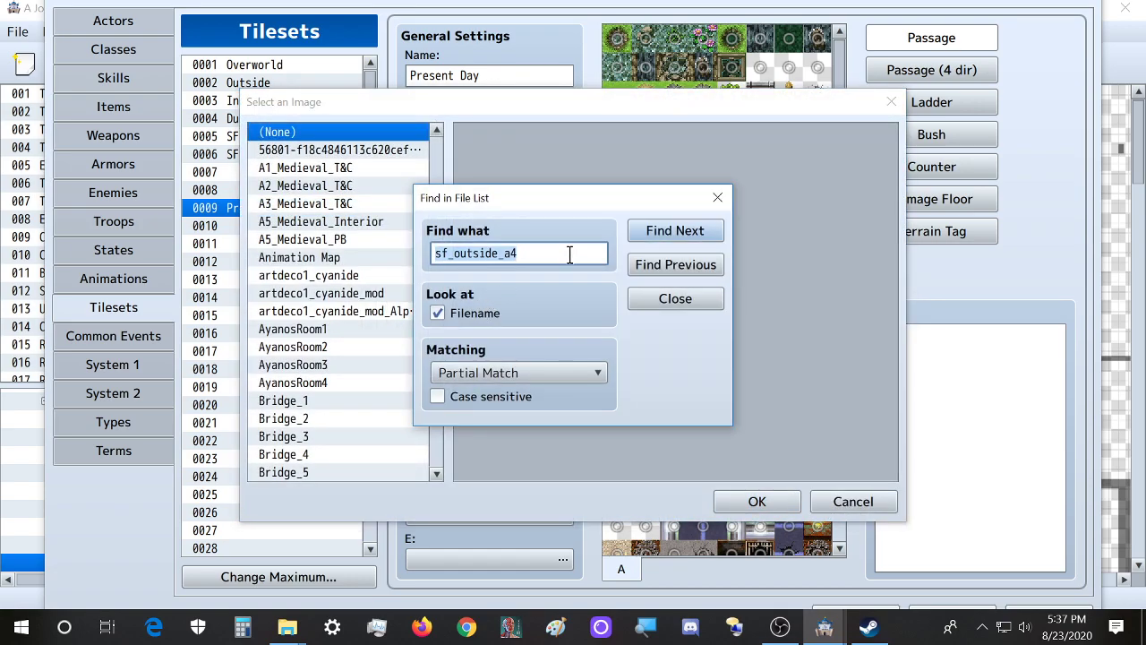
click(639, 240)
double_click(325, 466)
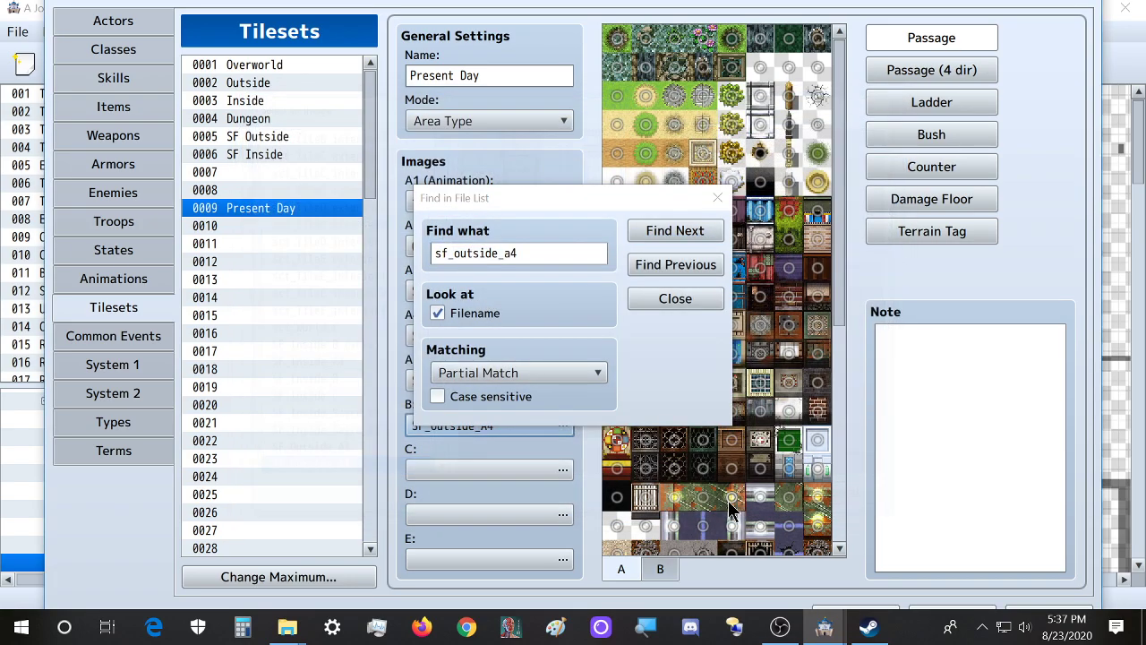
Search the image list for "sct_tilec_ext" and set the C image to sct_TileC_exterior
click(475, 475)
key(ctrl+f)
text(sc)
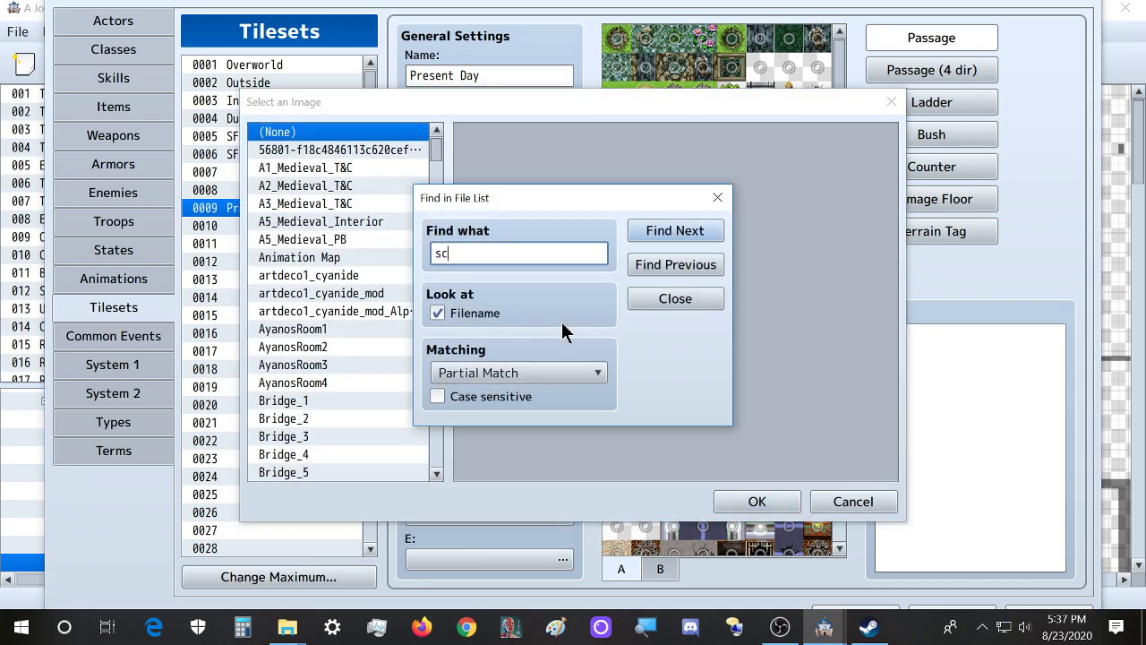
text(t_tilec_ext)
key(Return)
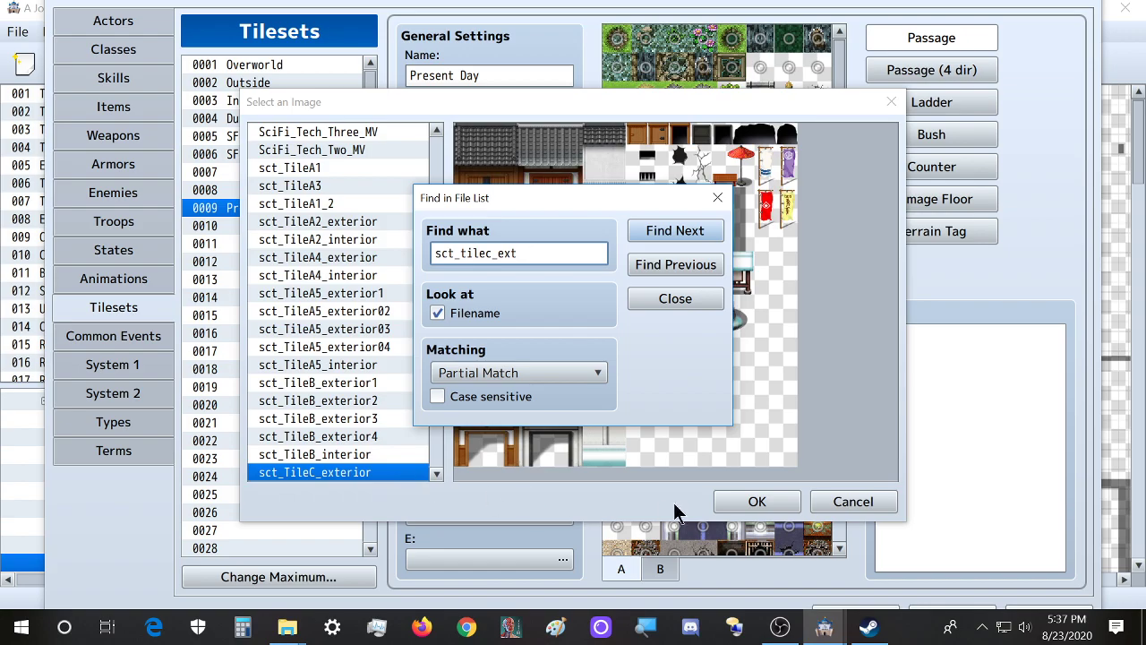
click(756, 501)
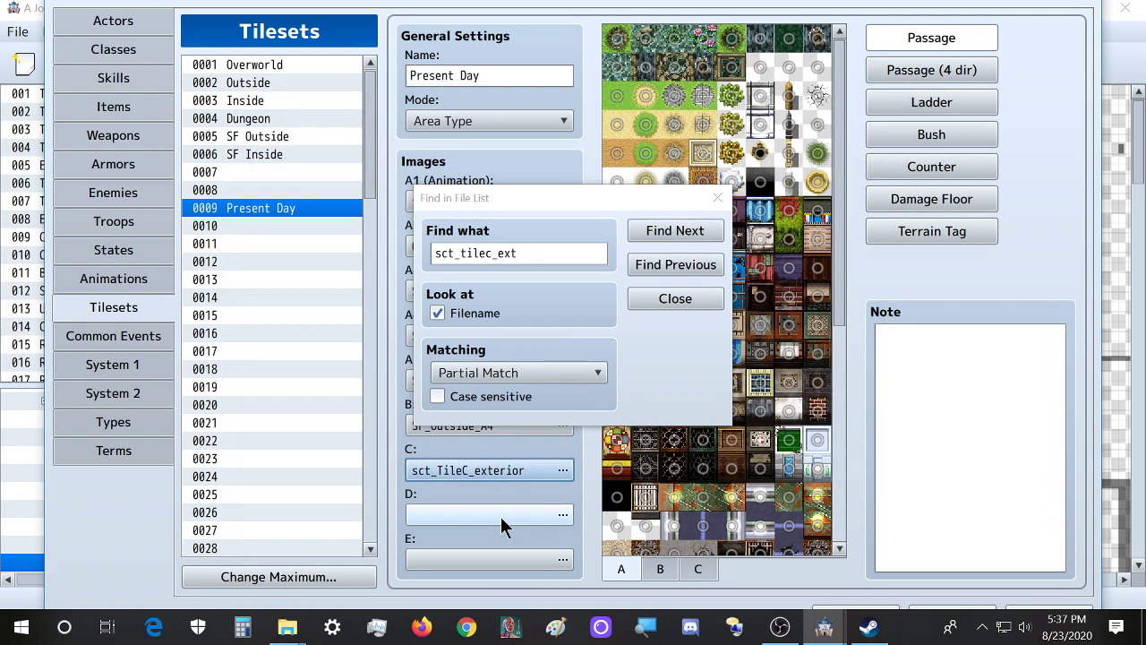
Search the image list for "sf_outside_b", inspect the image preview and set the D image to SF_Outside_B
double_click(501, 515)
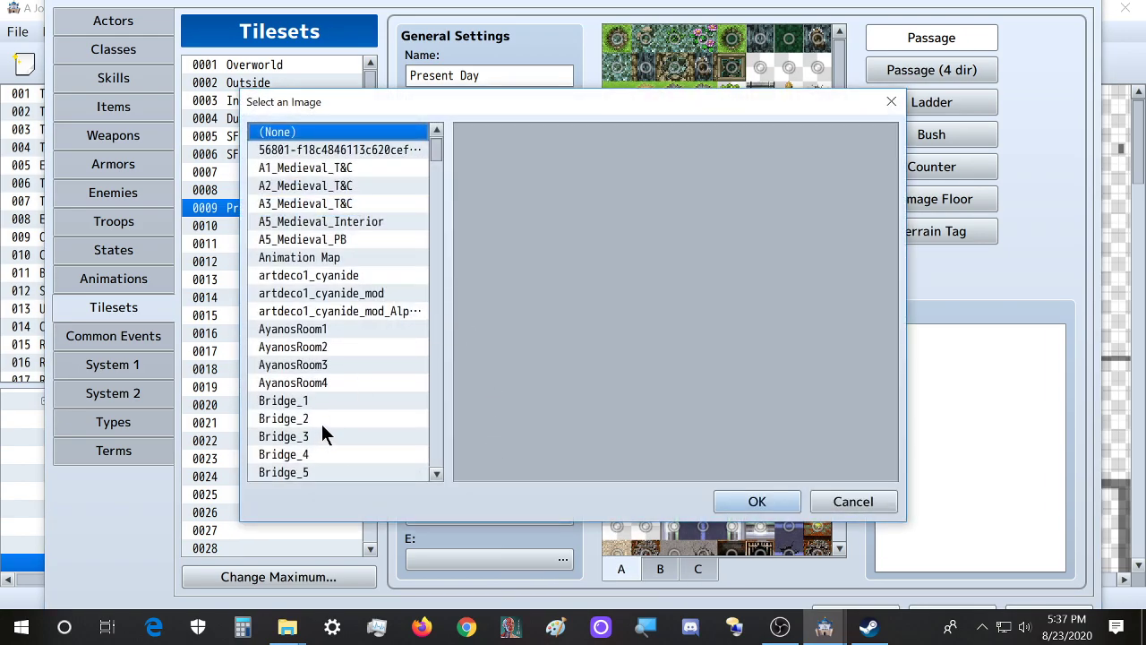
key(ctrl+f)
key(ctrl+v)
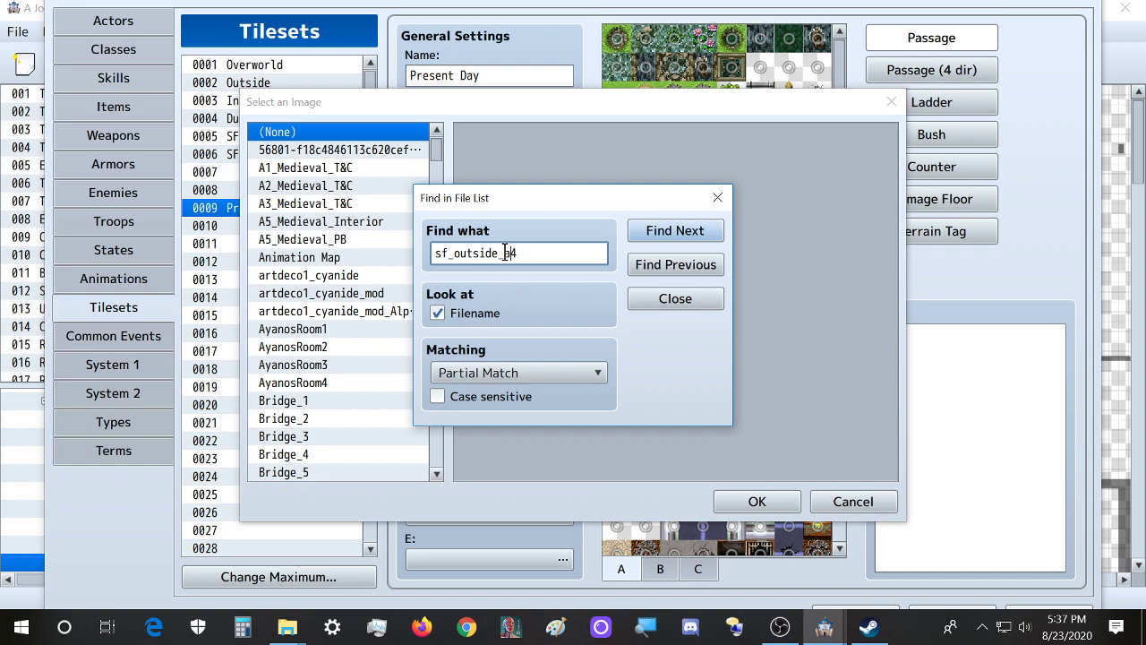
key(BackSpace)
key(BackSpace)
text(b)
key(Return)
click(727, 485)
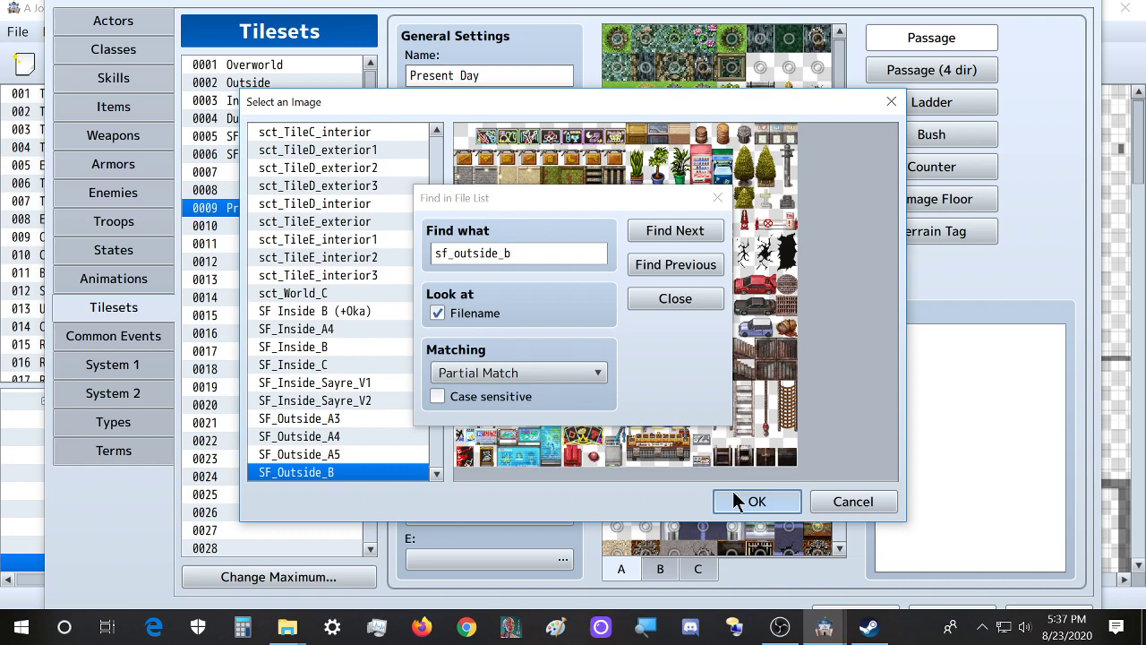
drag(590, 198, 242, 263)
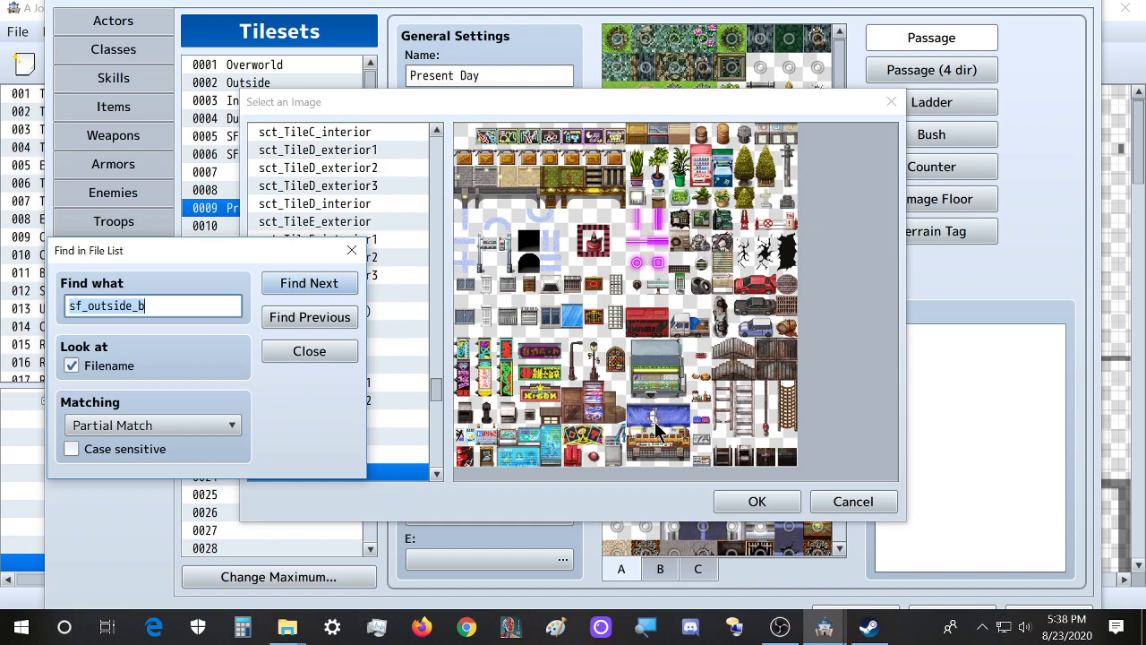
drag(274, 254, 626, 259)
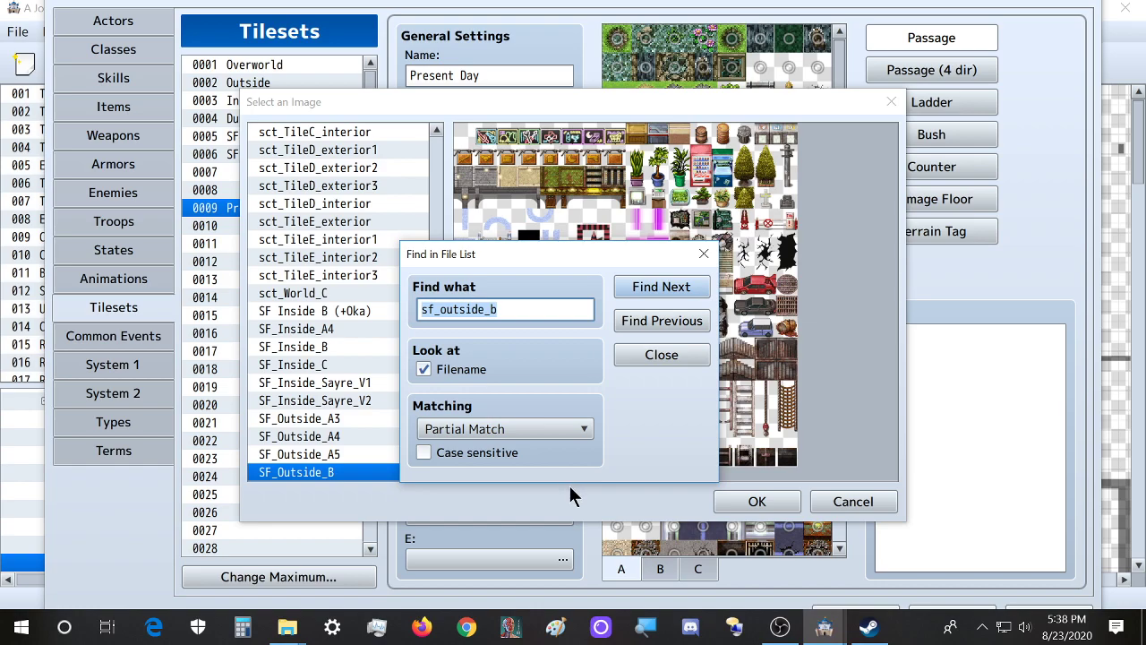
click(779, 499)
click(779, 498)
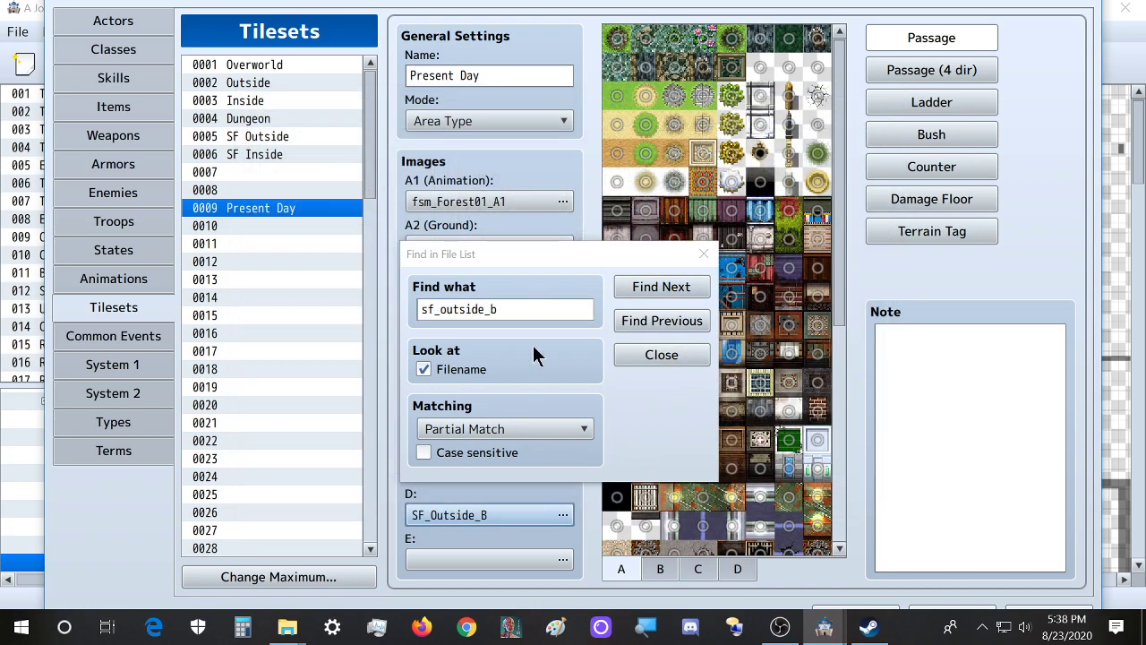
Set the Present Day tileset's E image to No1-1 and apply the database changes
click(453, 560)
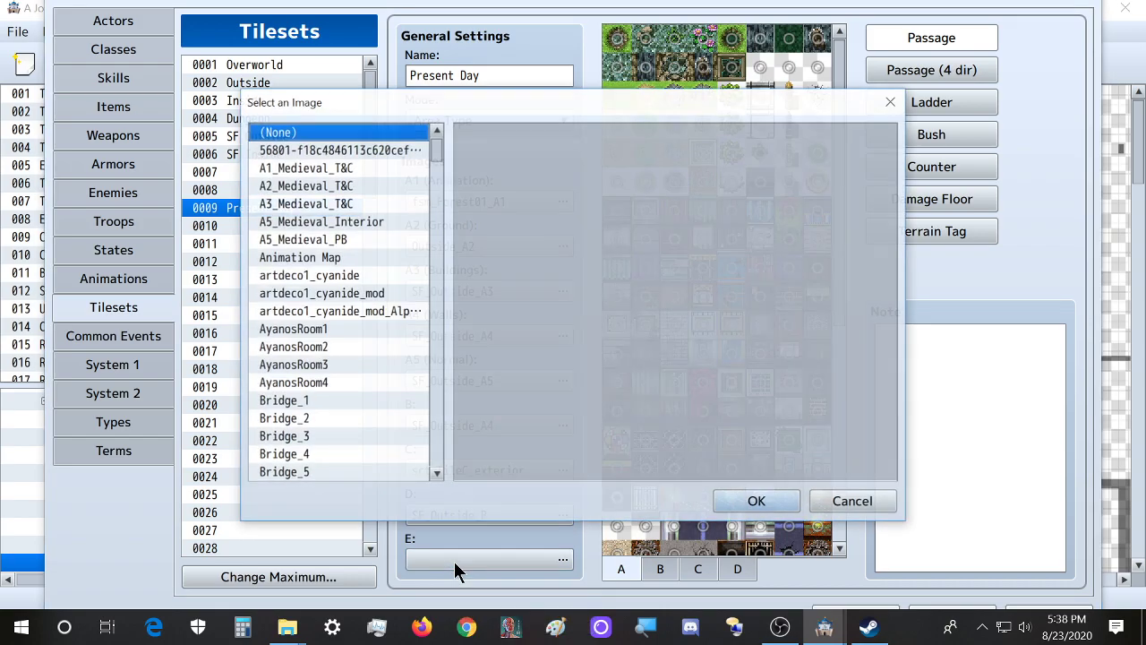
key(o)
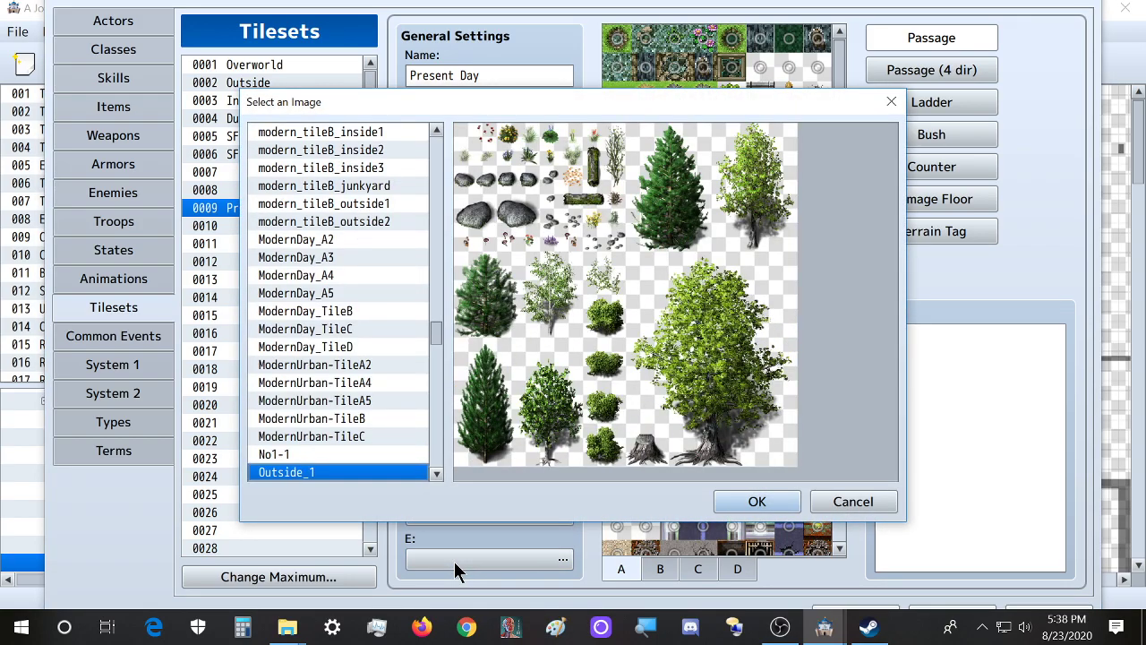
click(288, 453)
click(757, 501)
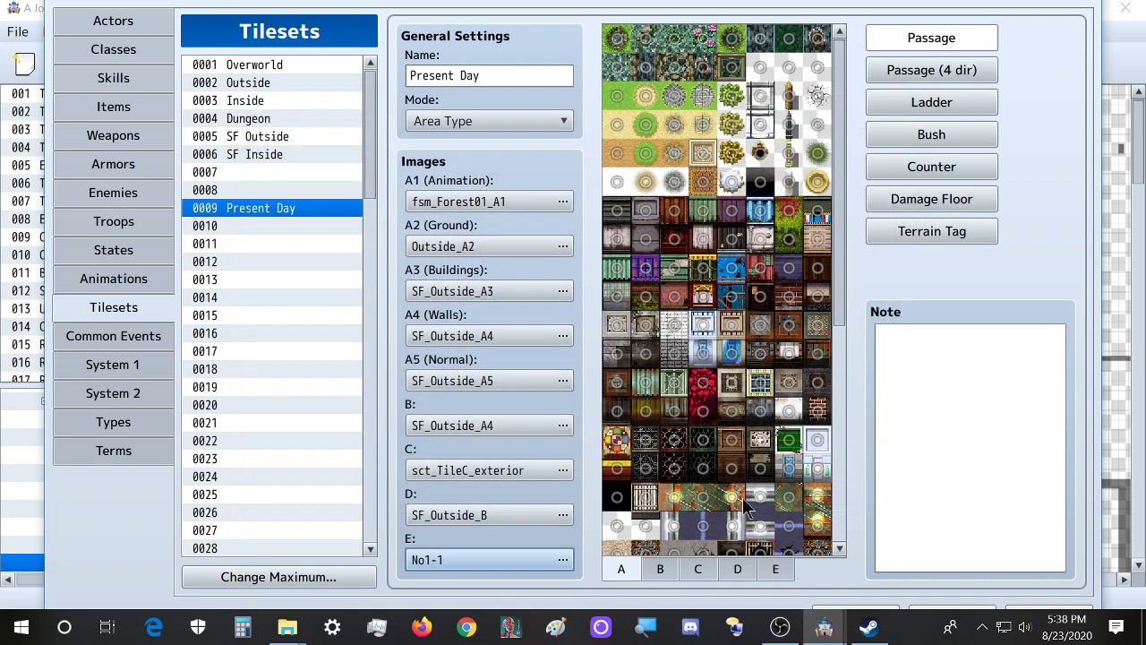
scroll(727, 501, down, 2)
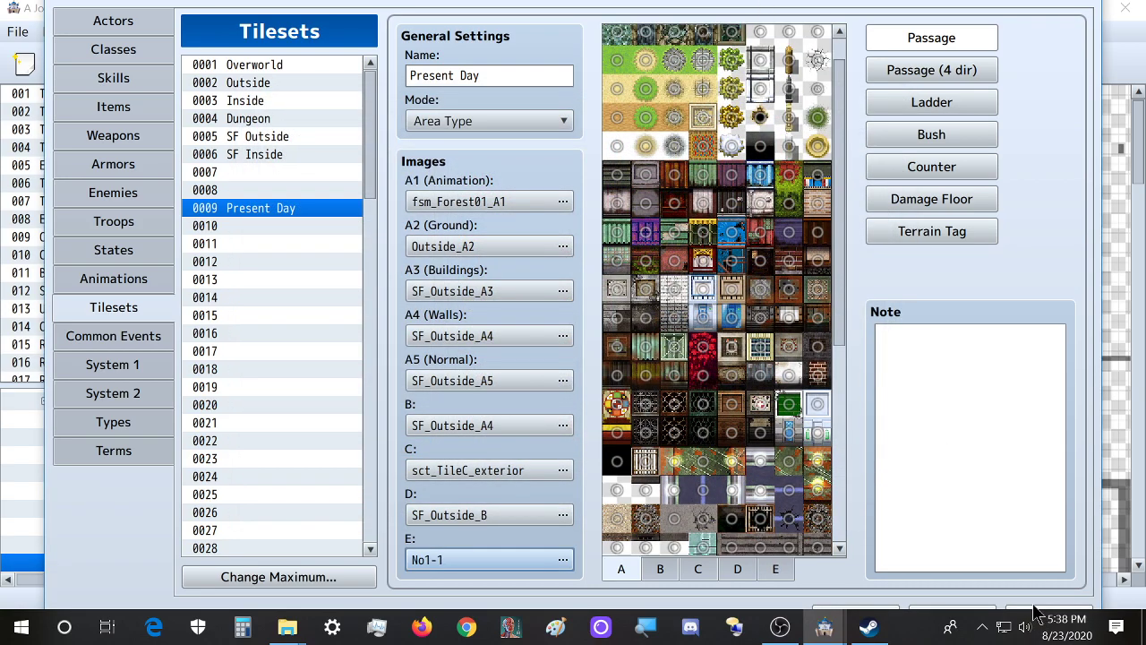
click(882, 616)
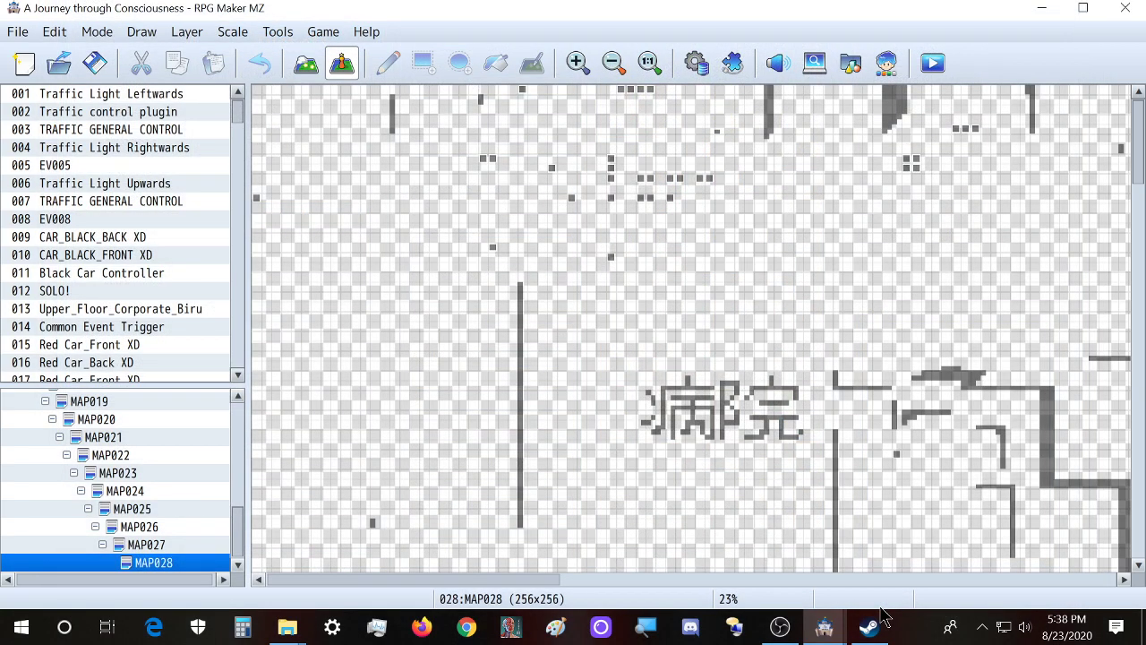
Examine how MAP028 is drawn, from the hospital and office buildings down across the river bridge to the southern districts
scroll(422, 480, down, 4)
scroll(425, 484, down, 3)
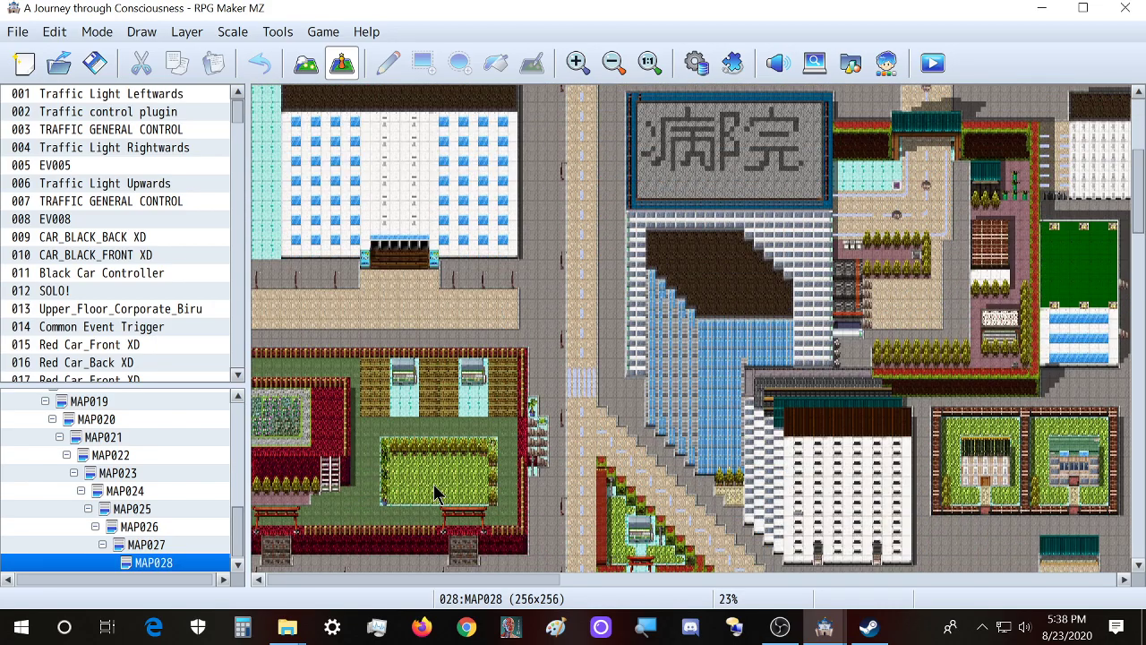
scroll(461, 522, up, 6)
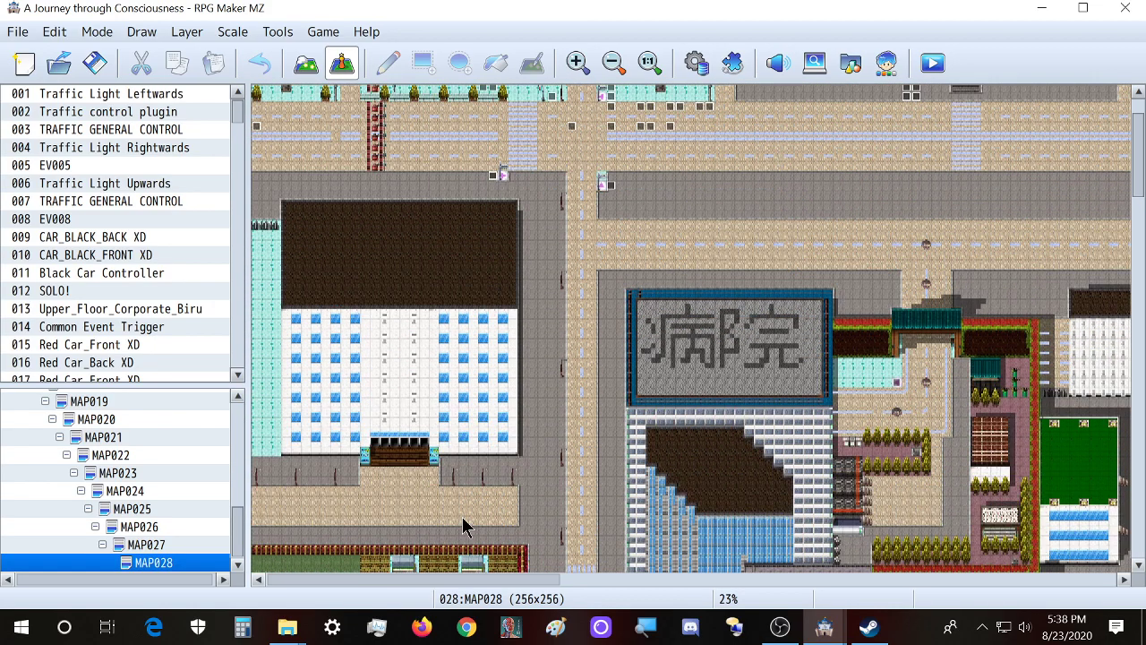
scroll(569, 404, down, 2)
scroll(574, 410, down, 12)
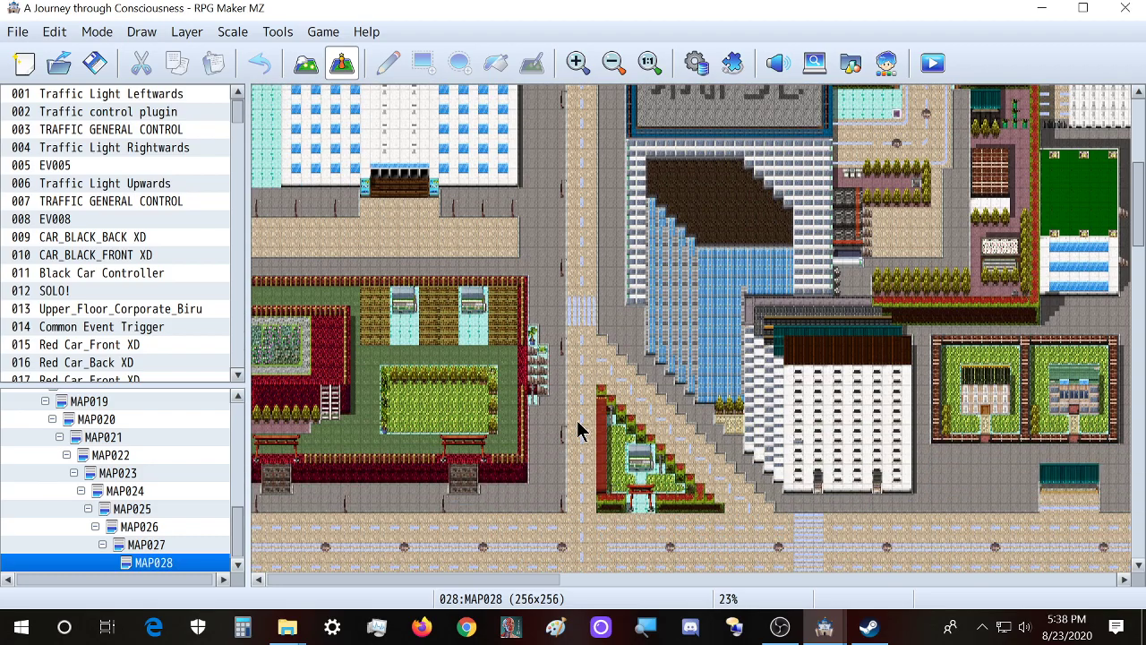
scroll(580, 526, down, 8)
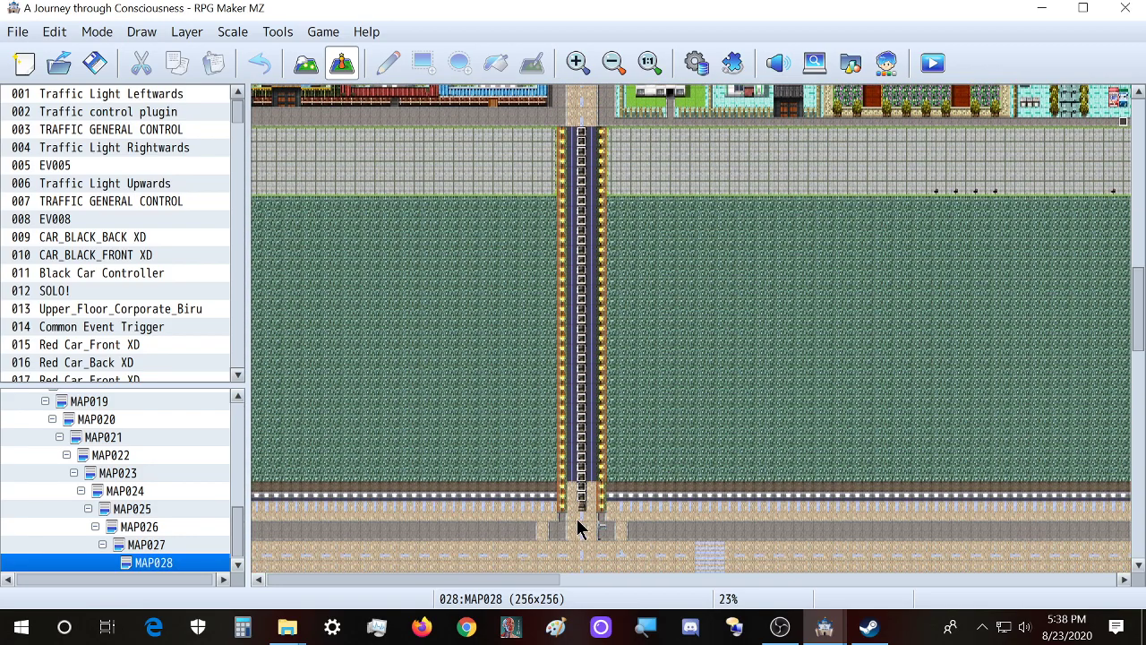
ctrl+scroll(578, 465, up, 2)
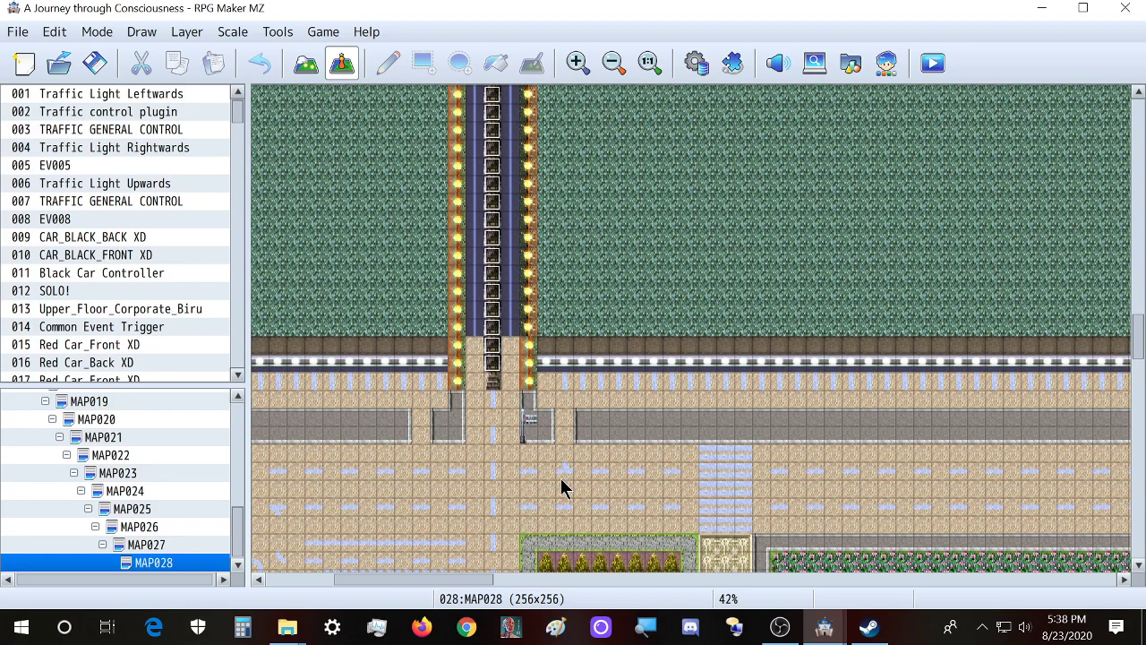
scroll(559, 483, up, 4)
ctrl+scroll(564, 486, down, 2)
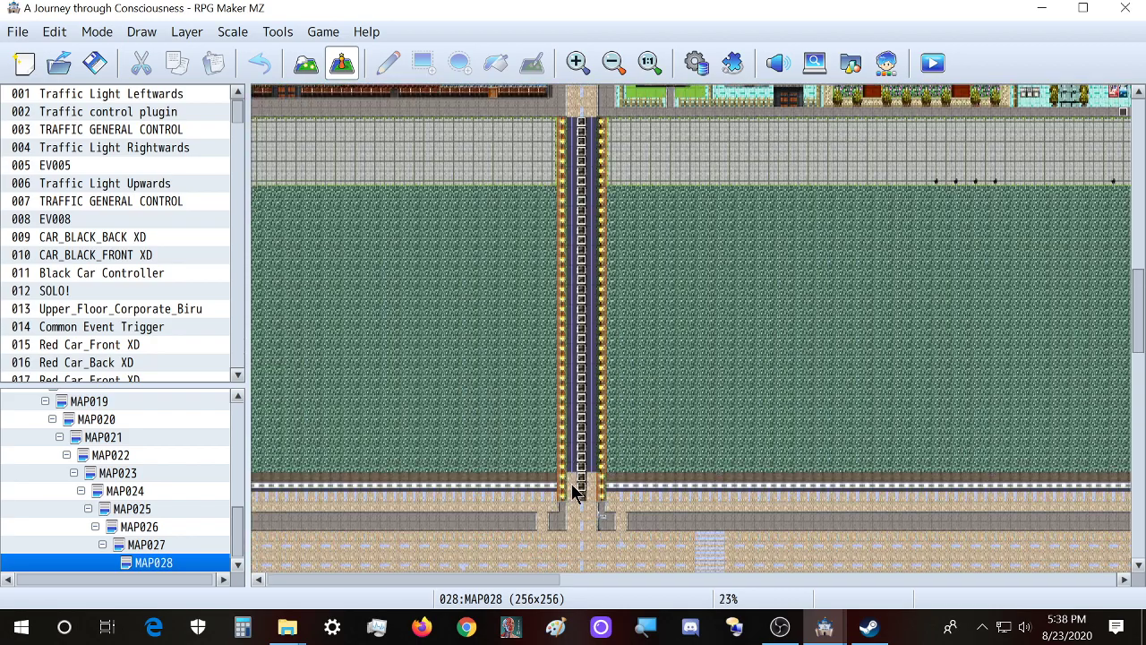
scroll(574, 491, down, 10)
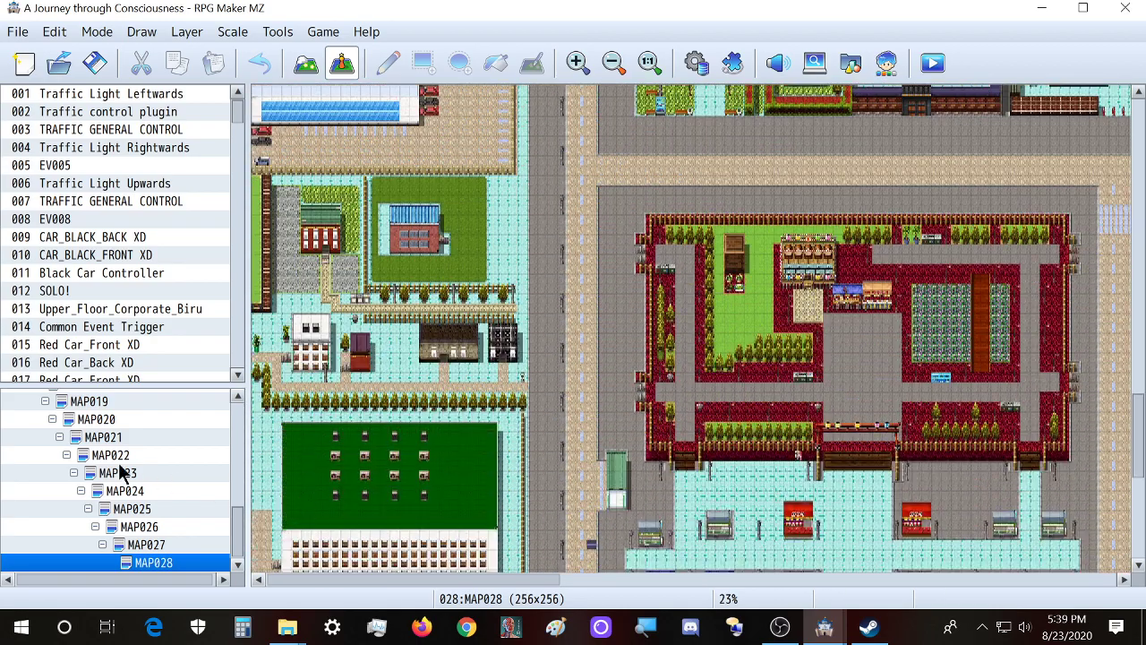
scroll(173, 327, down, 2)
scroll(182, 313, up, 2)
Switch to map editing mode and examine all the A tiles in MAP028's tile palette
click(305, 62)
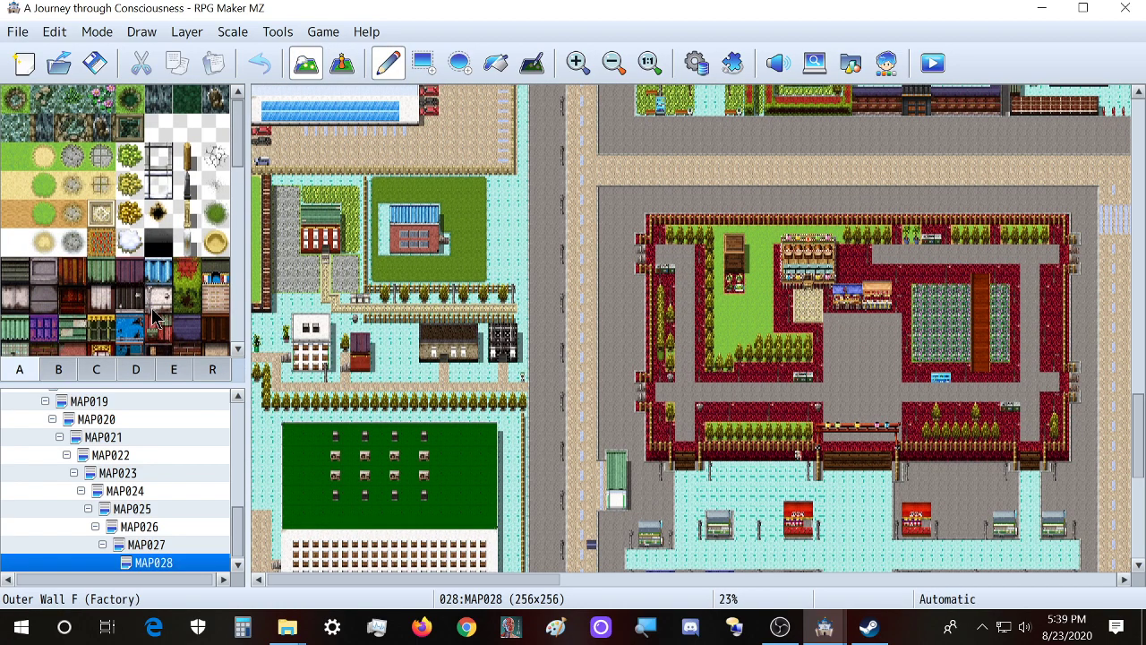
scroll(168, 306, down, 3)
scroll(175, 306, down, 5)
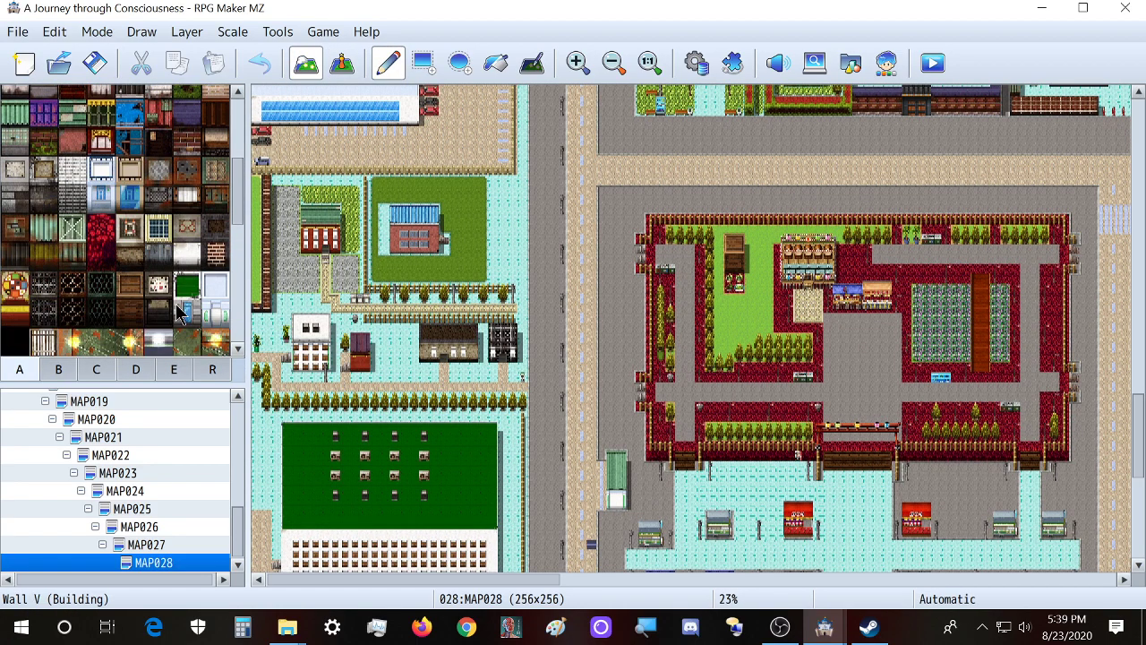
scroll(178, 315, down, 8)
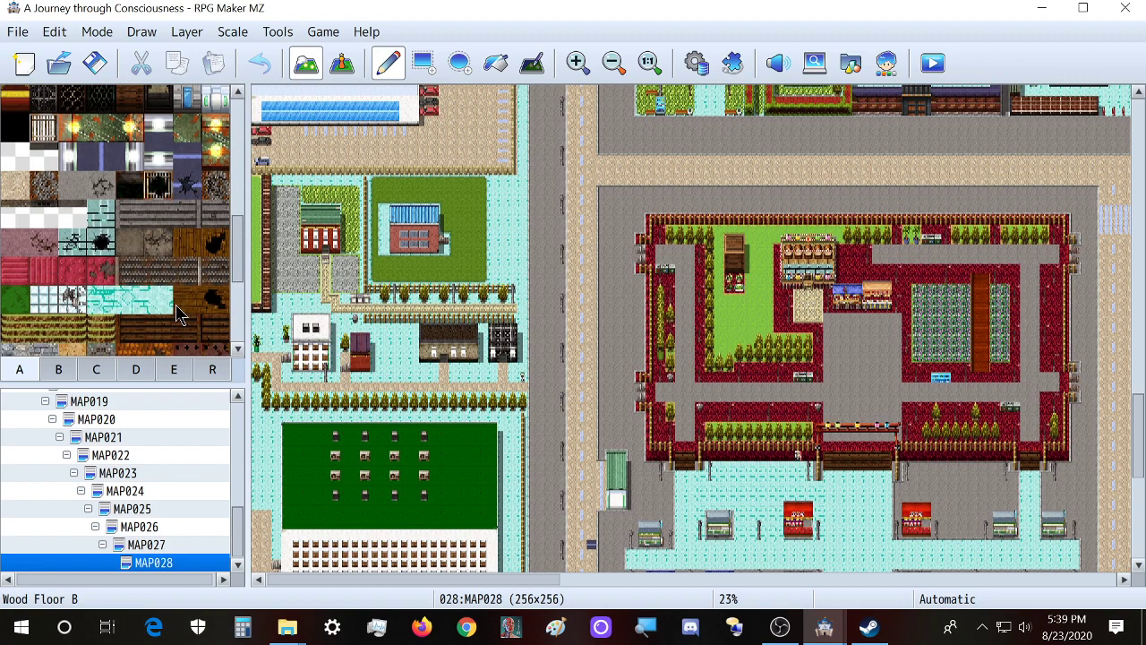
scroll(178, 317, down, 2)
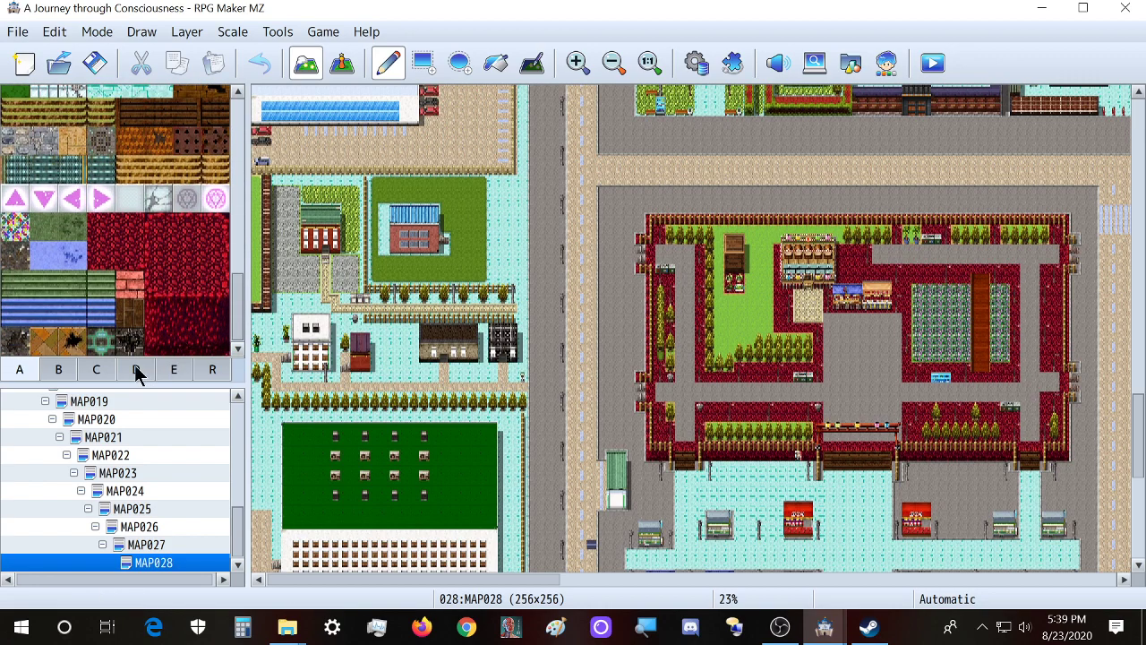
scroll(188, 305, up, 10)
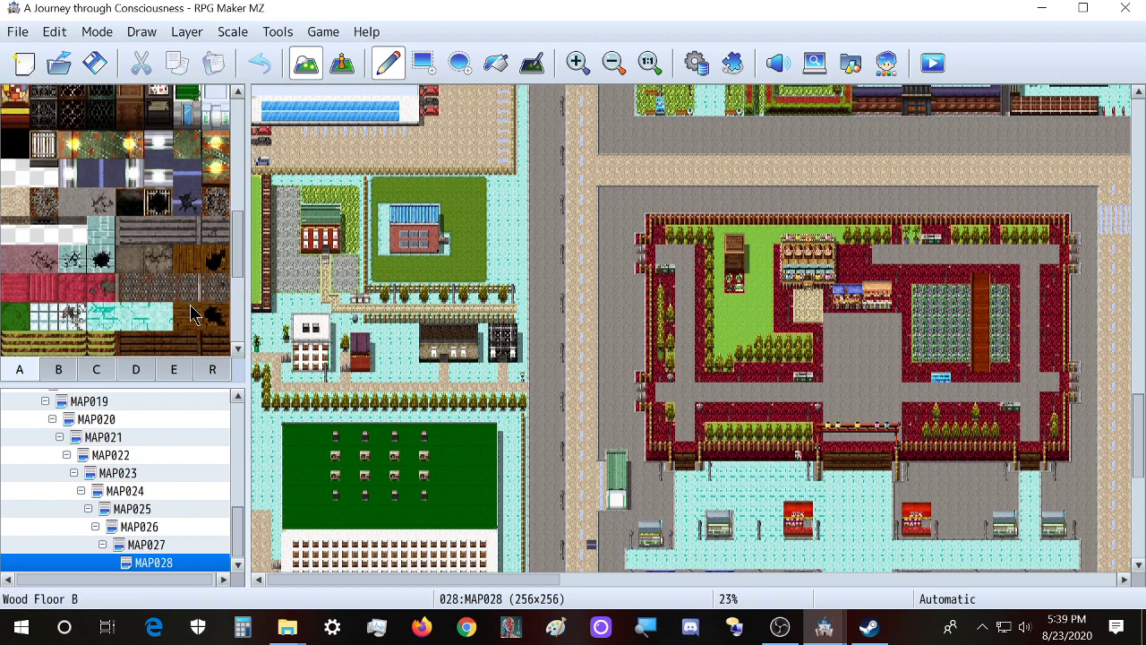
scroll(191, 313, up, 10)
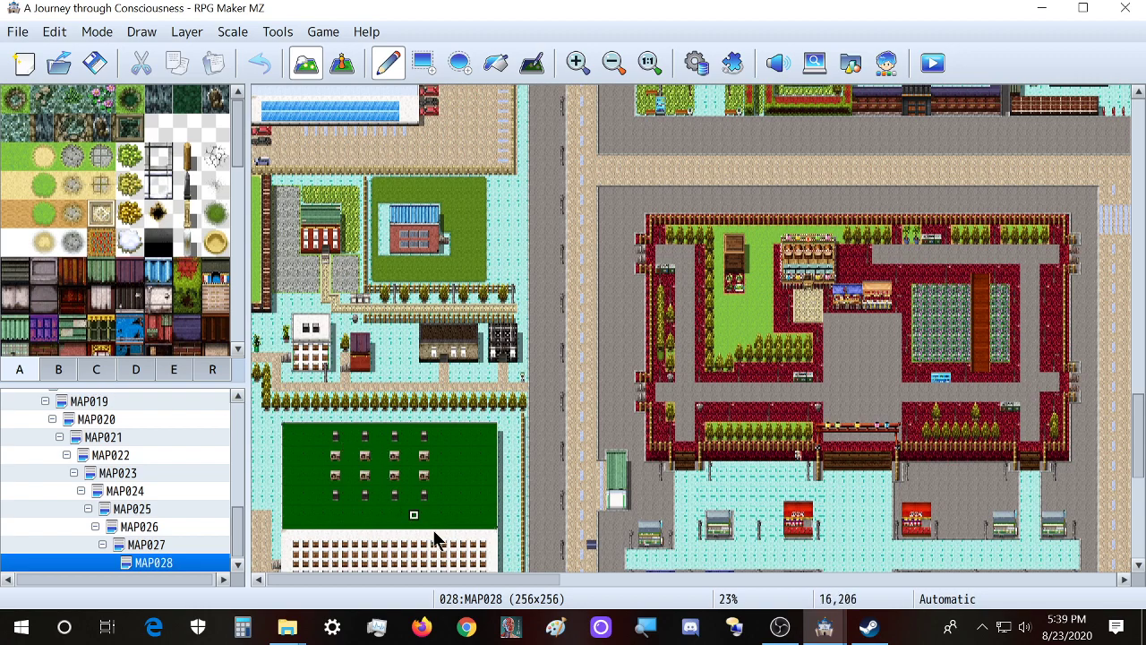
Check MAP028 again from the walled red garden in the south up to the hospital in the north
click(288, 624)
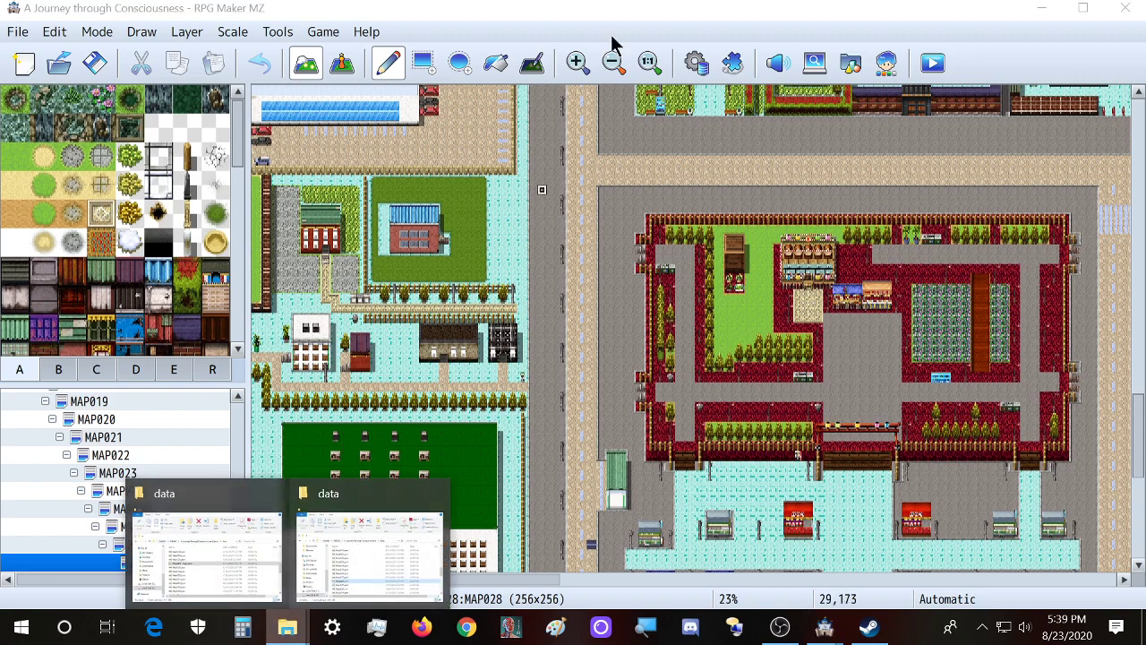
click(678, 7)
scroll(632, 369, up, 3)
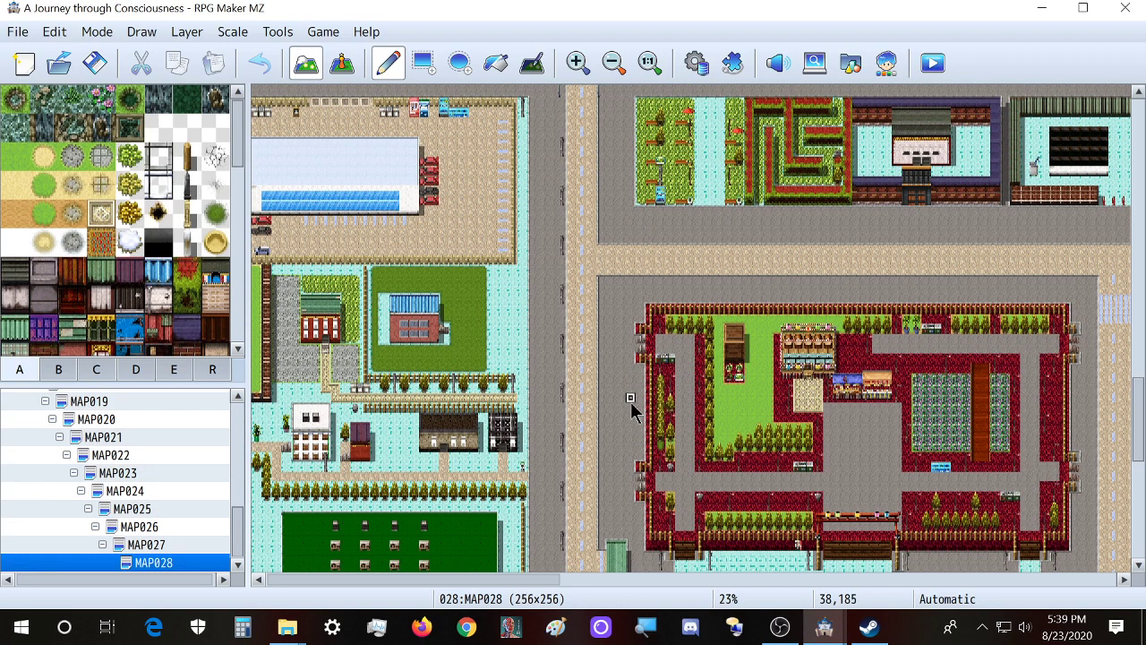
scroll(629, 407, up, 15)
scroll(629, 428, up, 20)
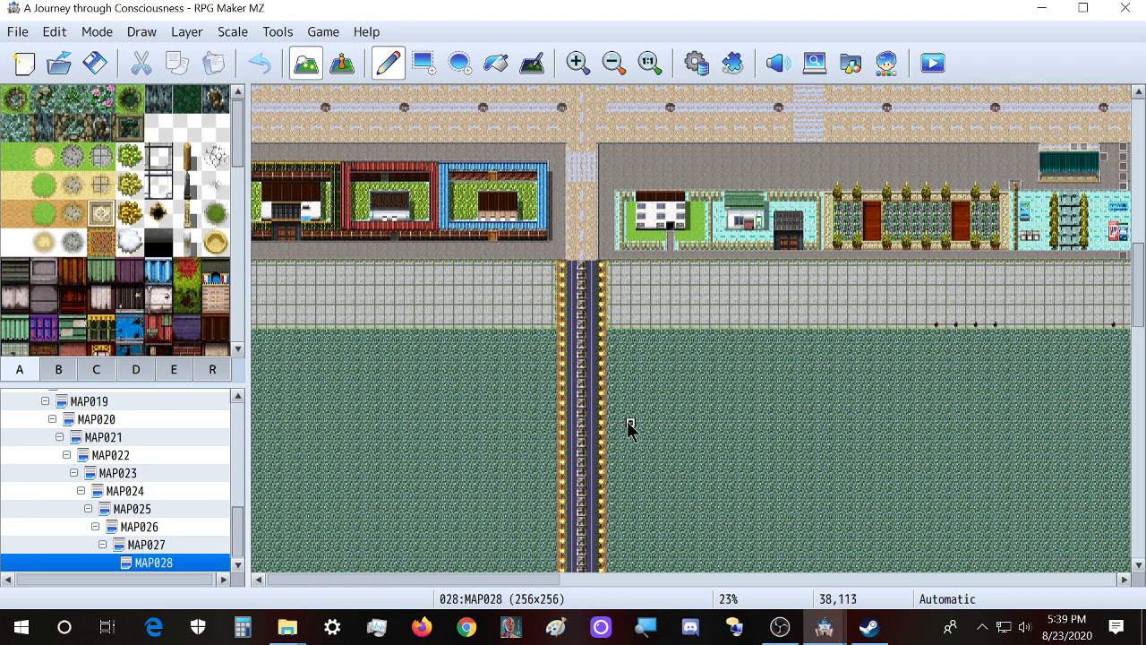
scroll(629, 435, up, 5)
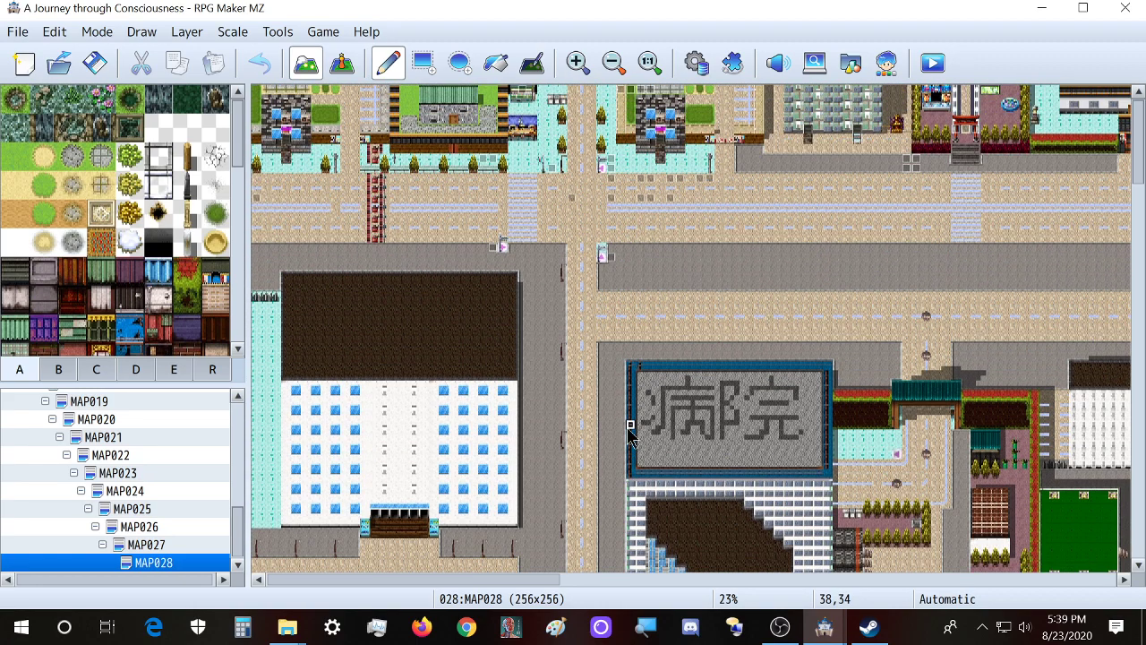
scroll(618, 438, down, 7)
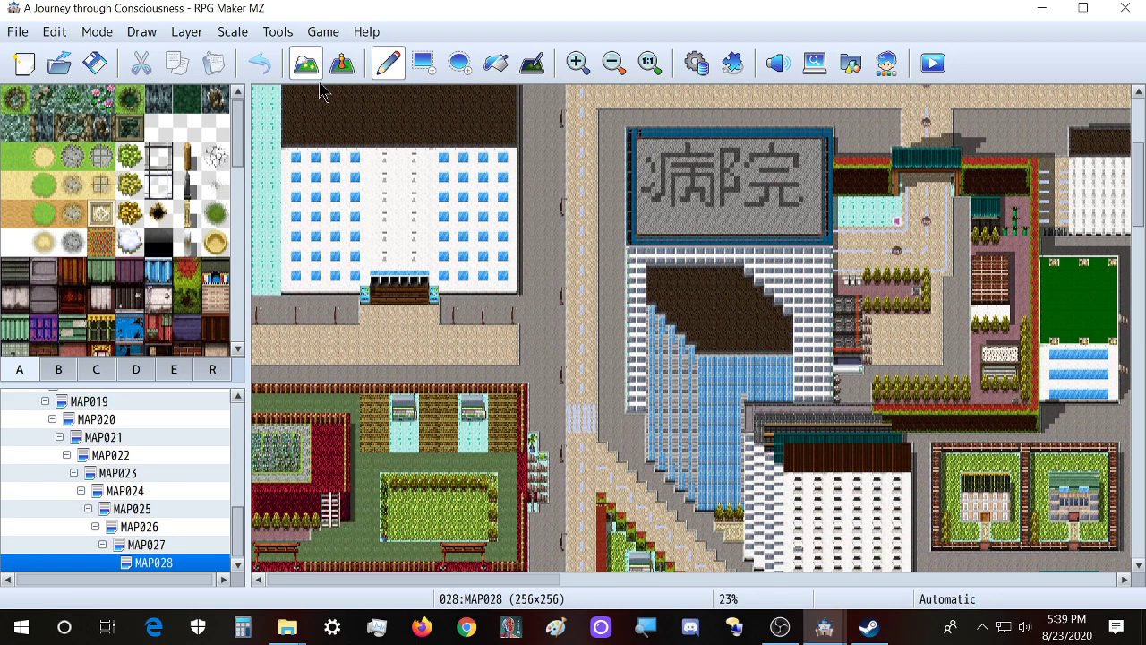
Return to event editing mode and close the game project's editor
click(342, 63)
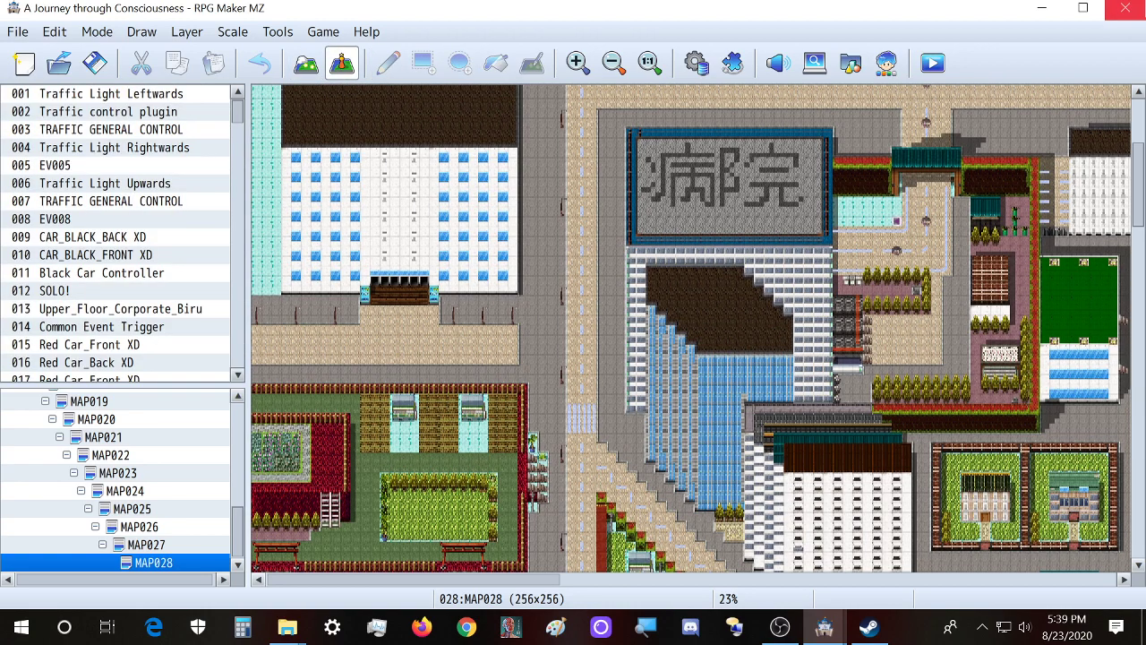
click(1124, 8)
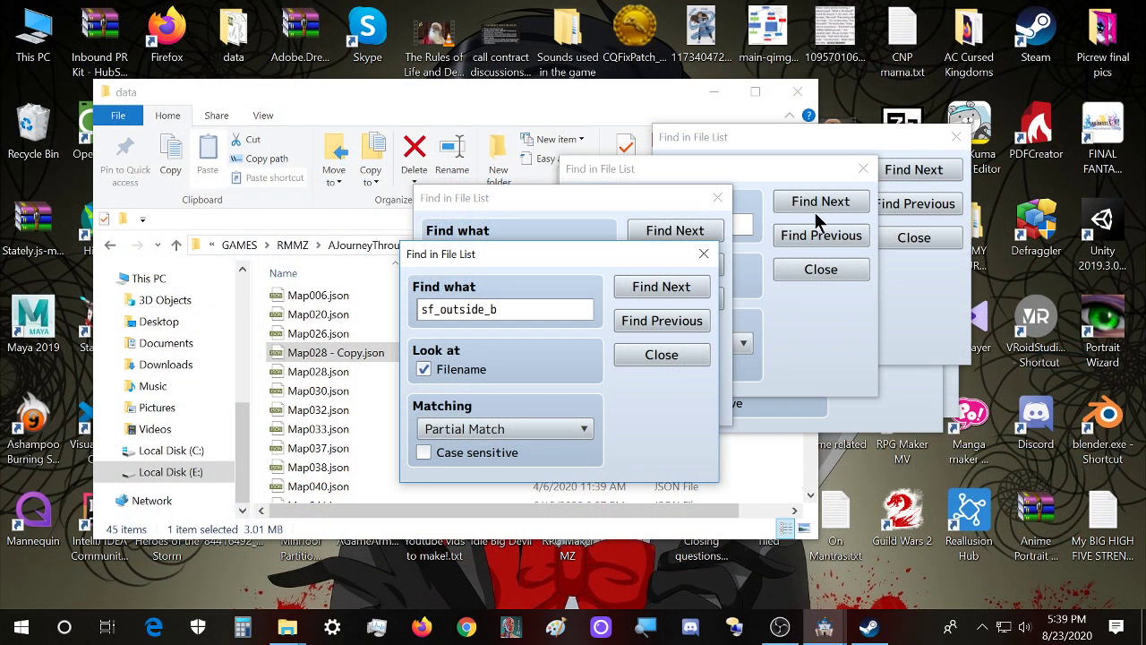
In File Explorer, go from the data folder of AJourneyThroughConsciousnessDemo to its img\tilesets folder
drag(552, 106, 749, 119)
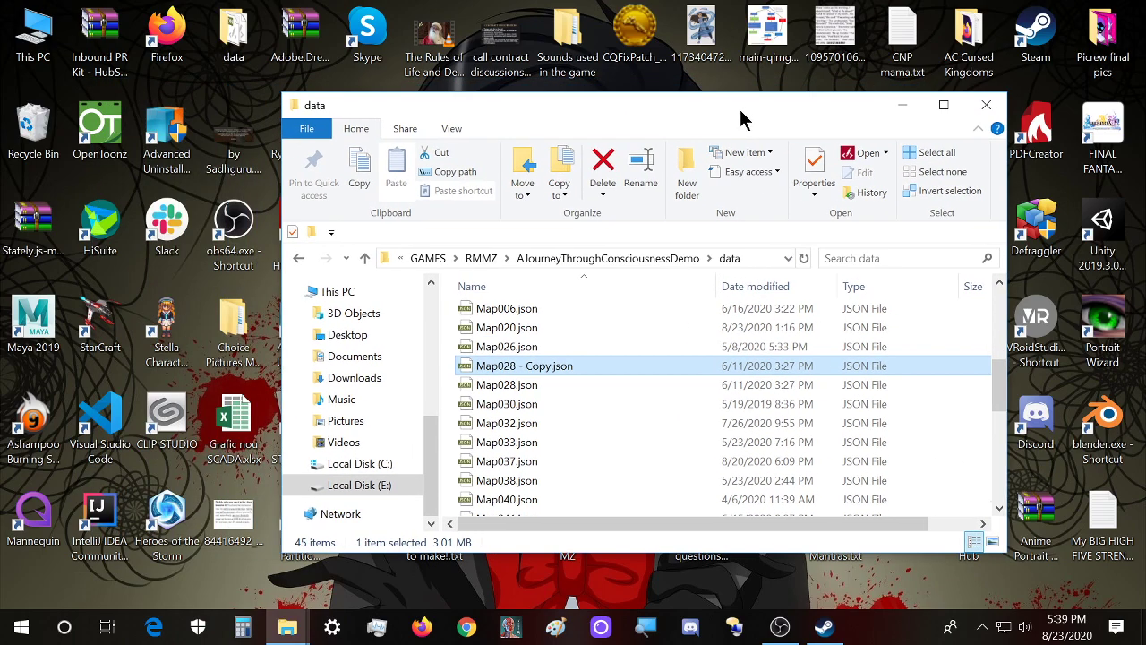
scroll(607, 423, up, 5)
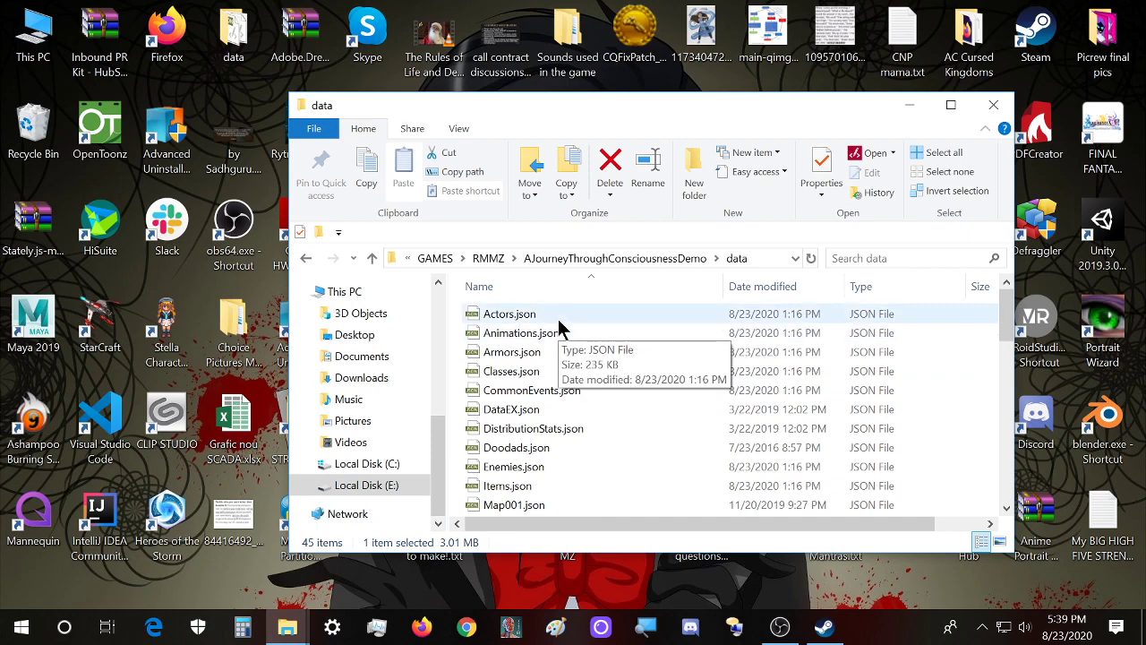
key(BackSpace)
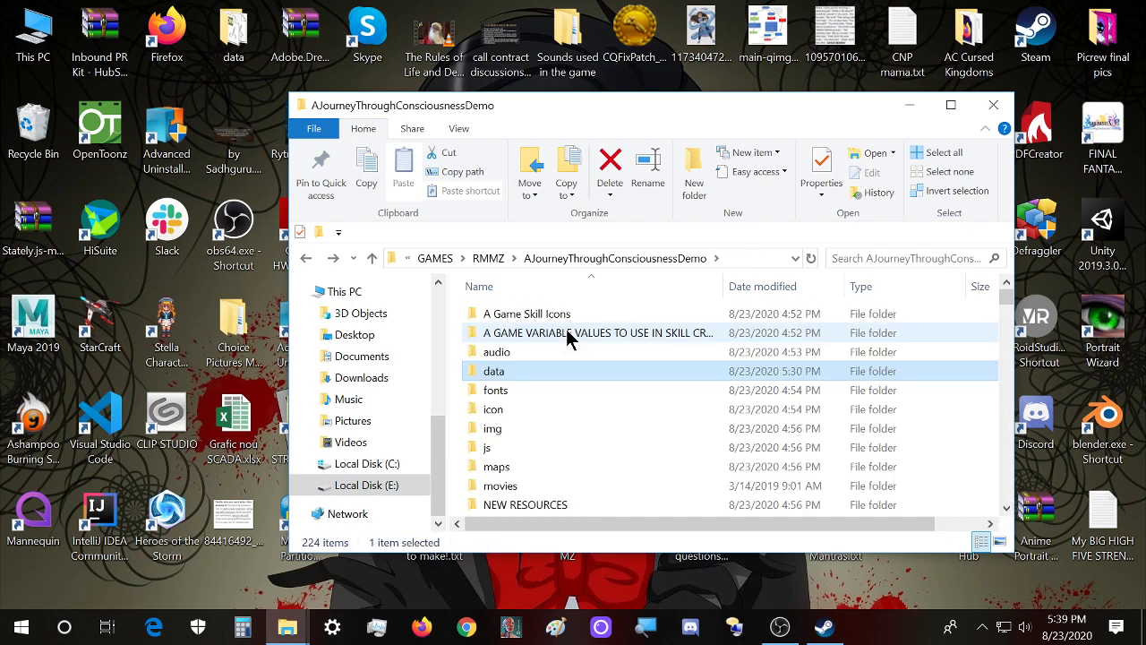
click(554, 397)
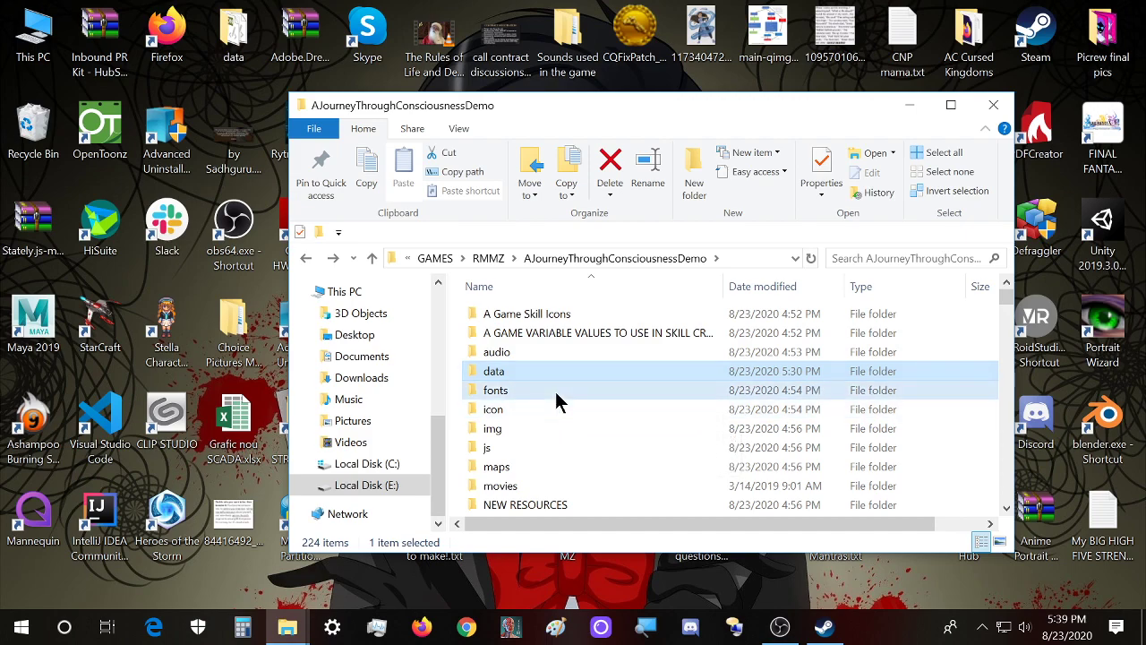
double_click(529, 430)
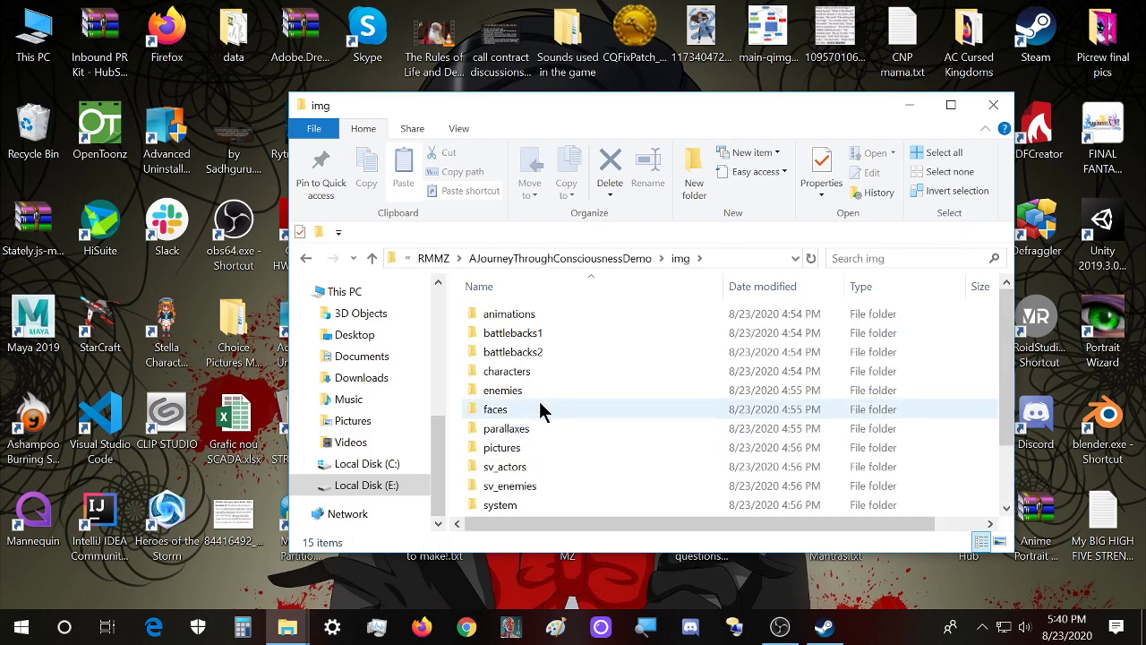
scroll(540, 409, down, 2)
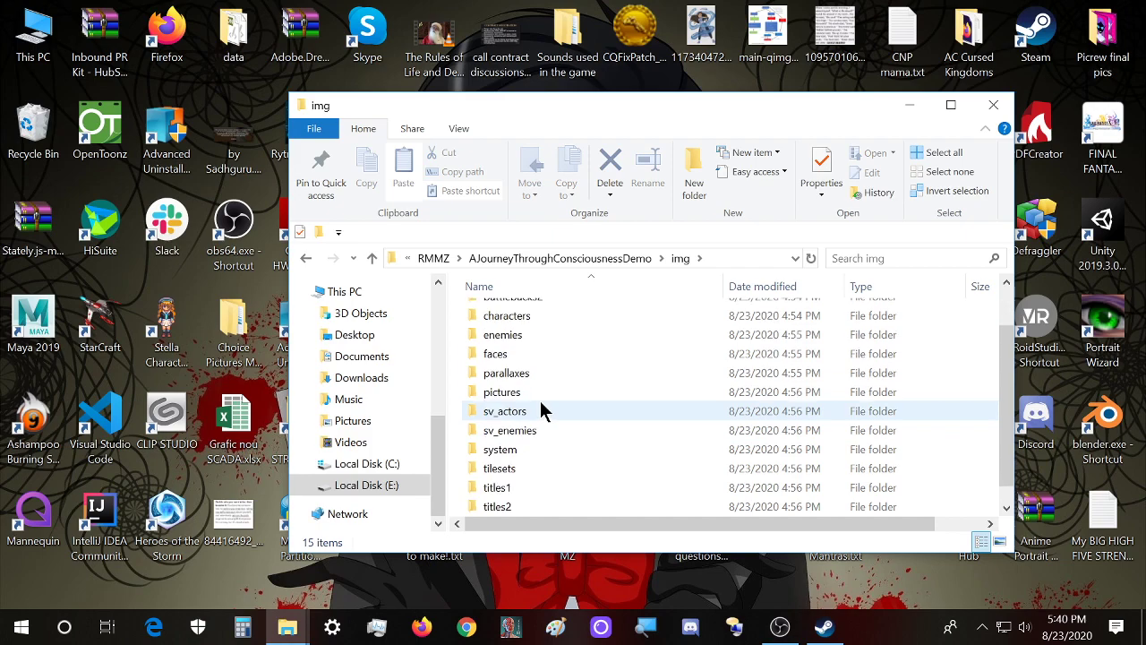
double_click(534, 450)
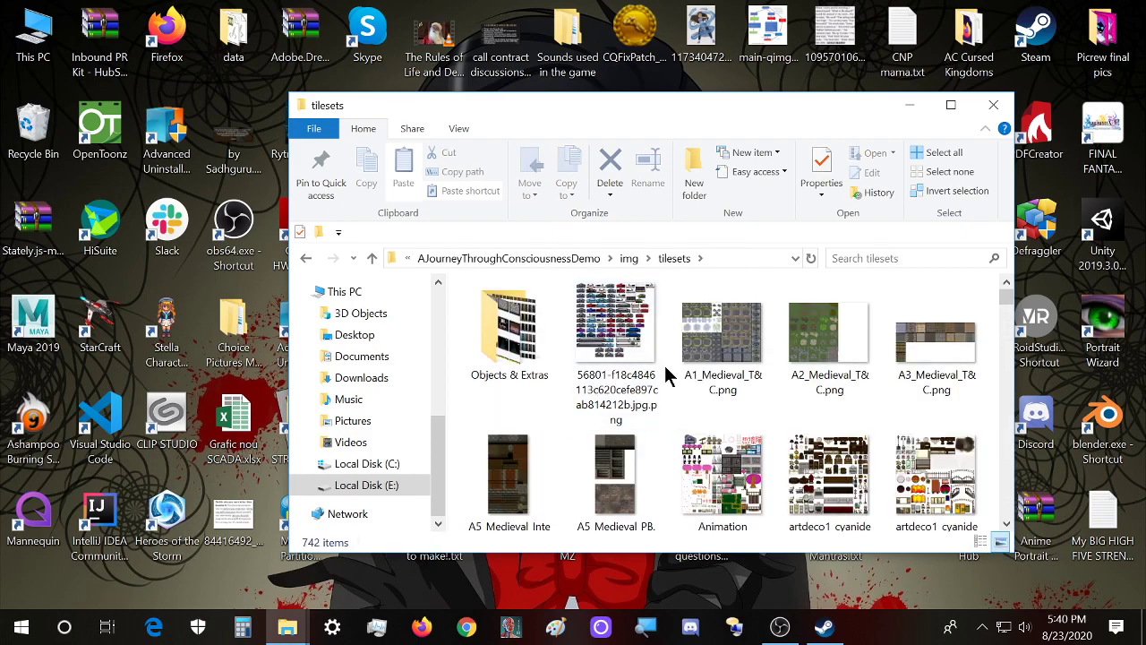
Copy everything in the demo's tilesets folder and open the img\tilesets folder of A Journey through Consciousness
click(707, 360)
key(ctrl+a)
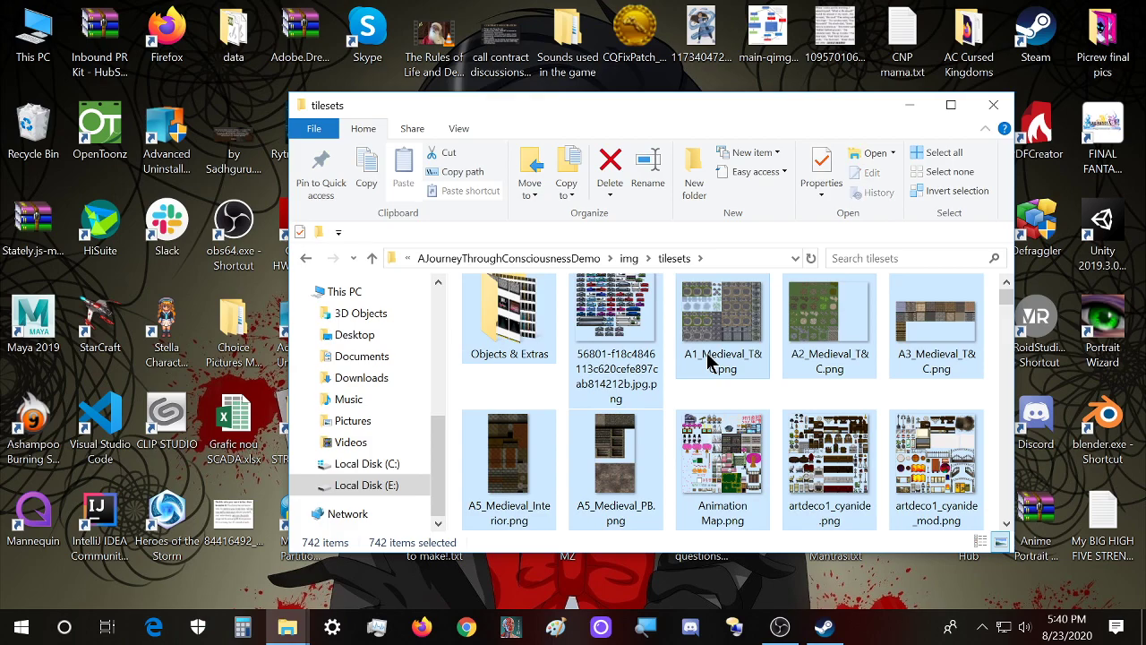
mouse_move(286, 627)
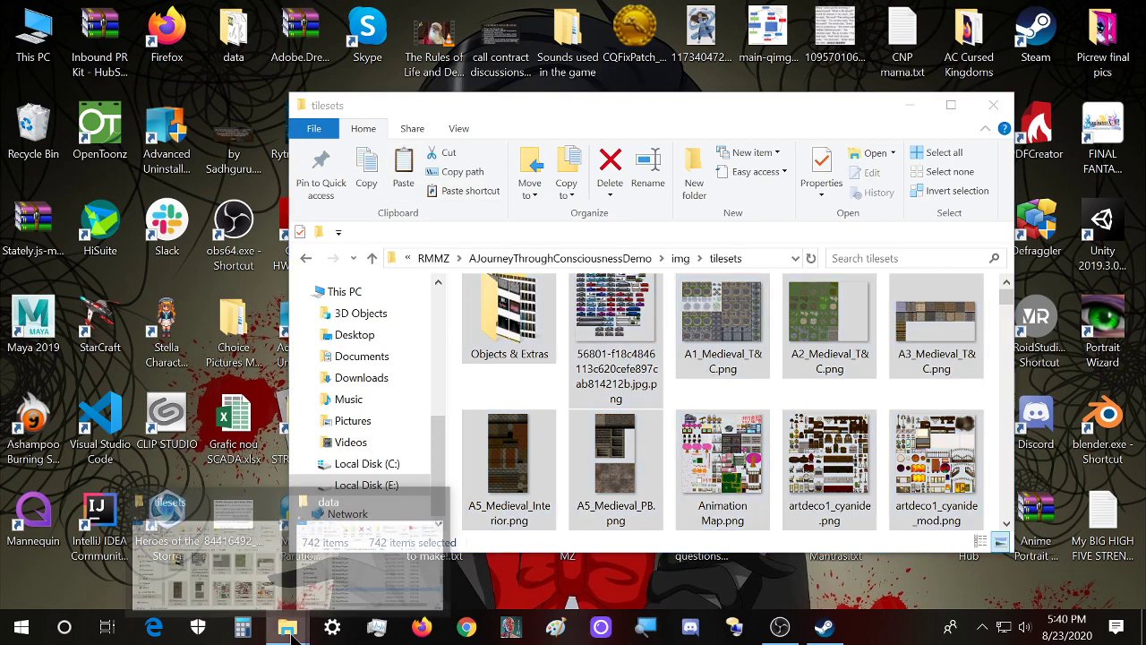
click(376, 564)
key(BackSpace)
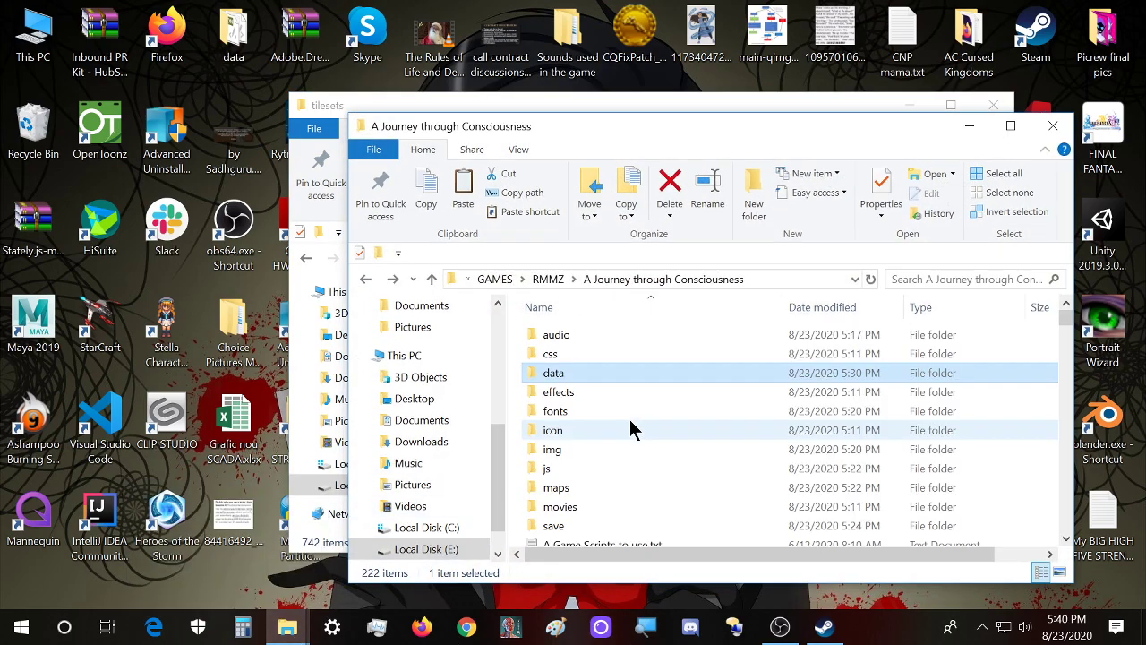
double_click(591, 450)
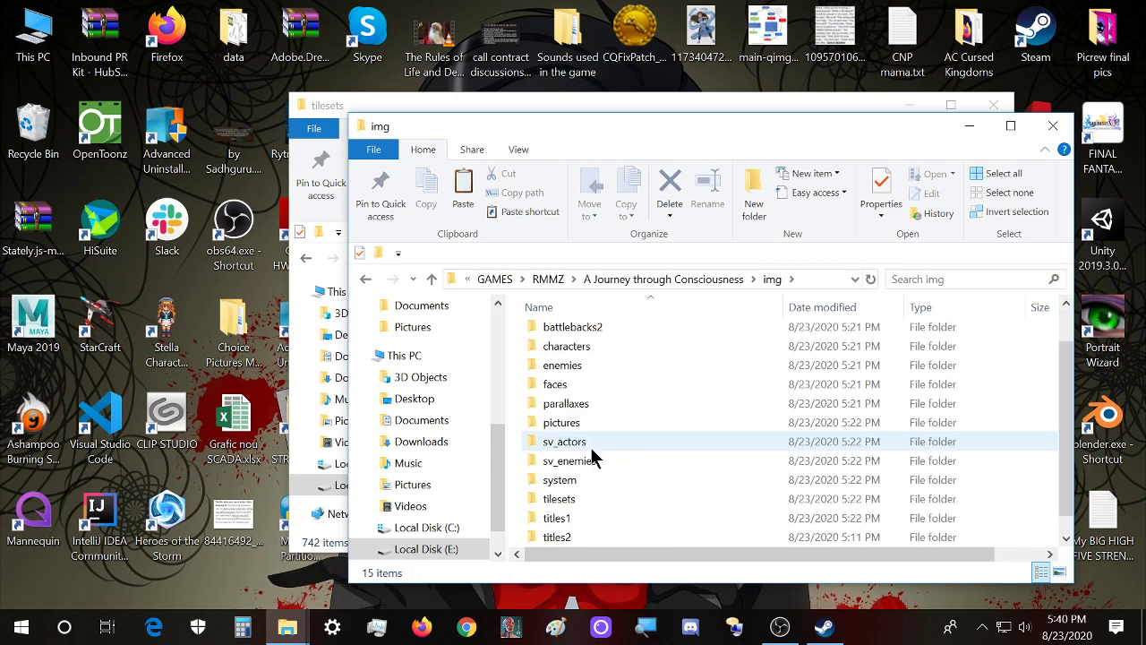
scroll(591, 474, down, 1)
double_click(589, 483)
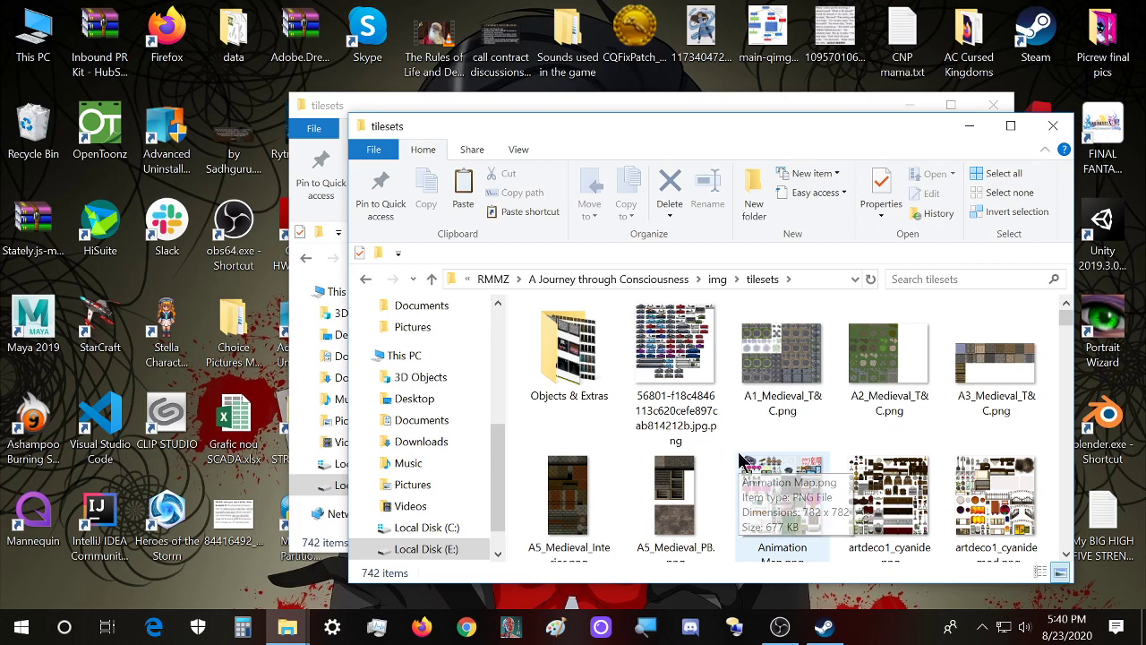
Paste the copied tilesets into the MZ project's tilesets folder, replacing files of the same name, and minimize both File Explorer windows
key(ctrl+v)
drag(660, 123, 392, 76)
click(663, 107)
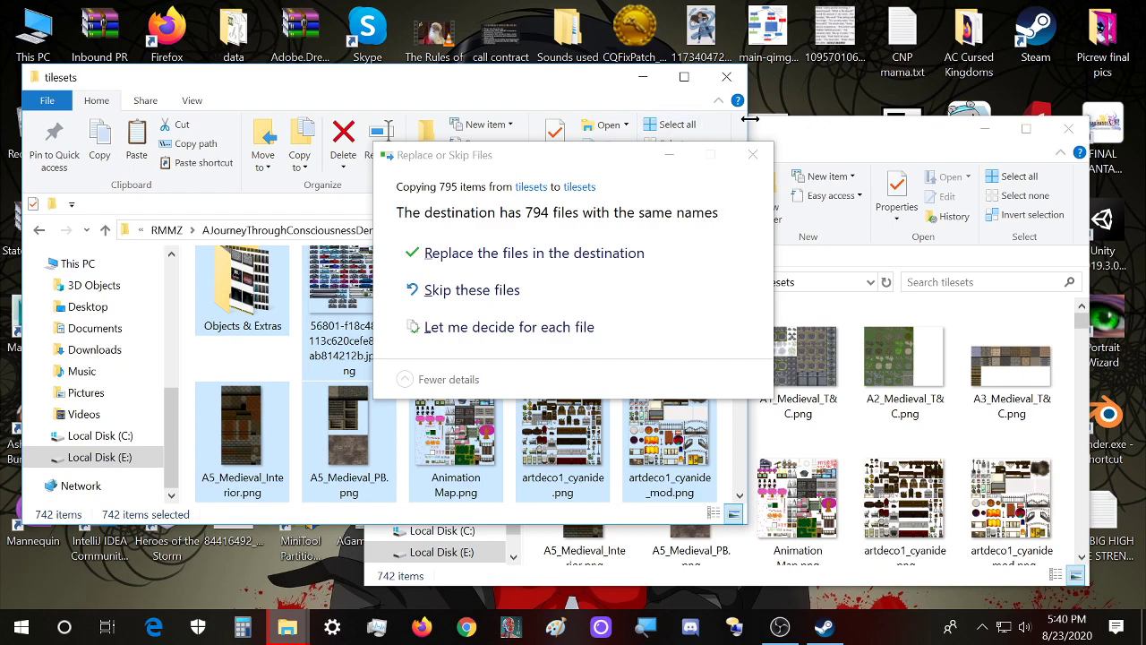
drag(594, 154, 639, 159)
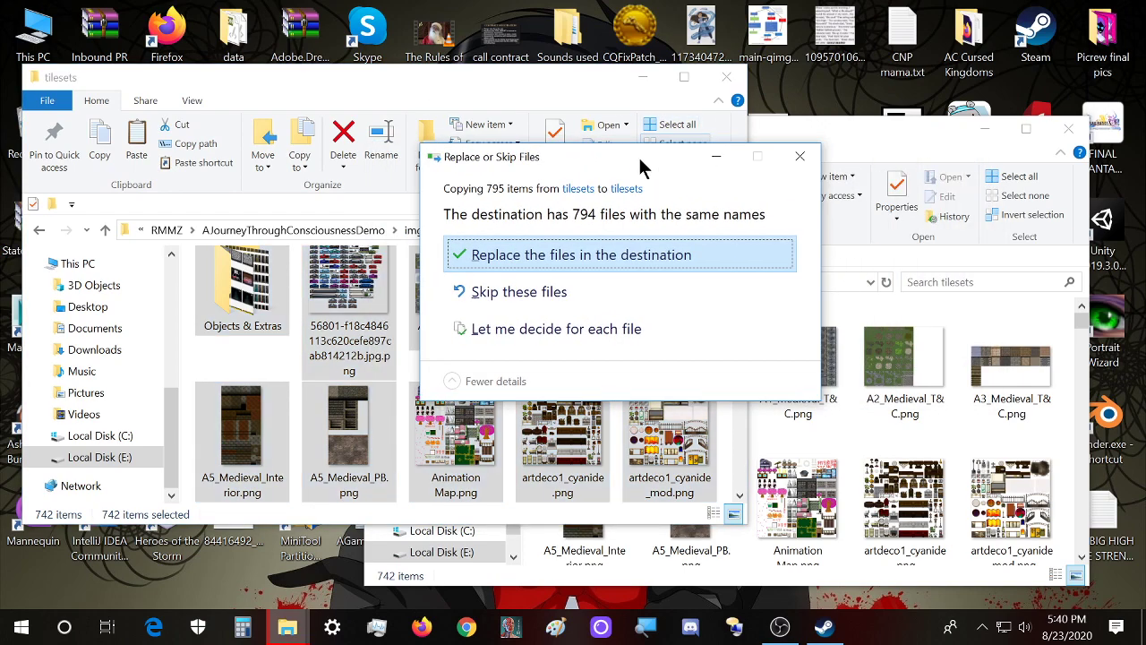
click(612, 254)
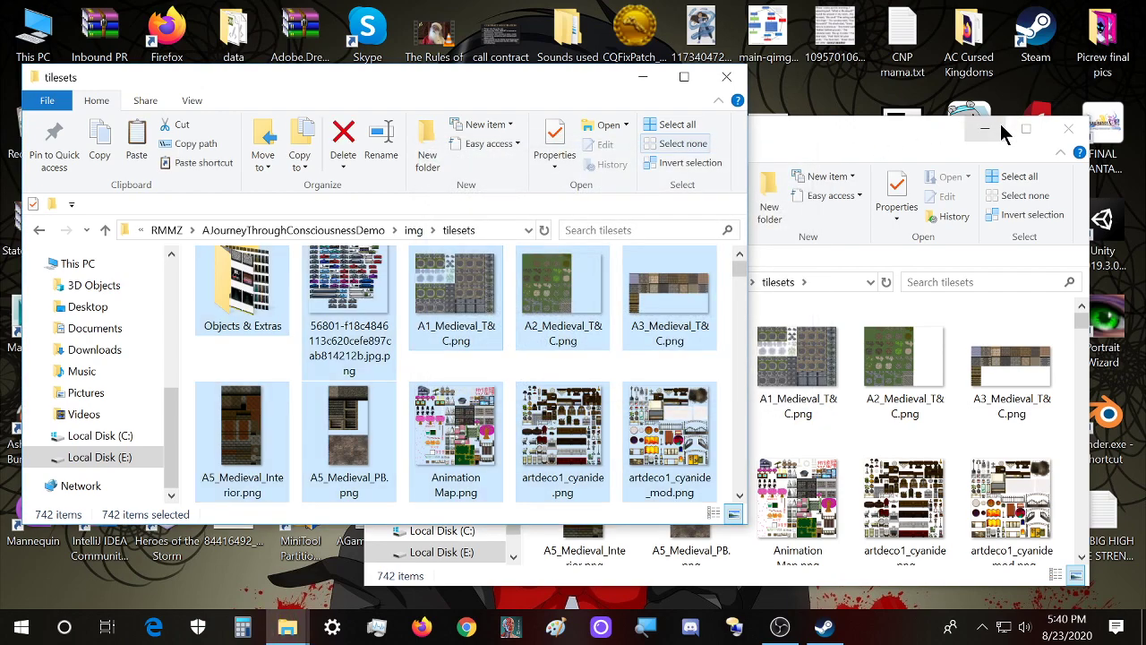
click(1000, 131)
click(642, 77)
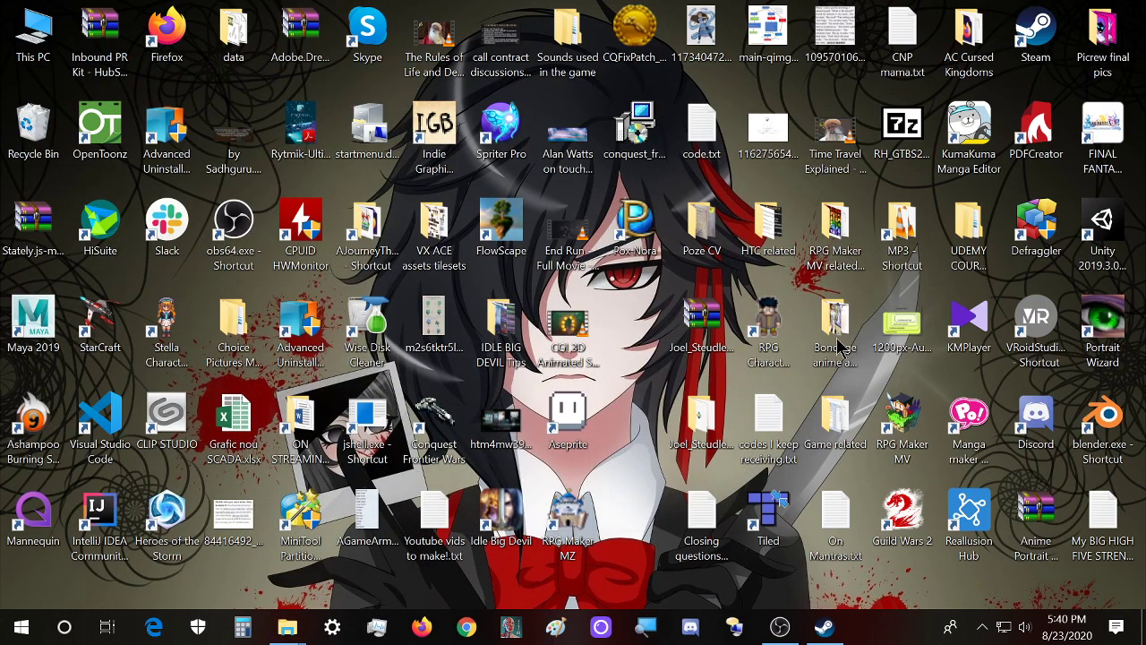
Launch RPG Maker MZ from the desktop with the A Journey through Consciousness project
double_click(904, 421)
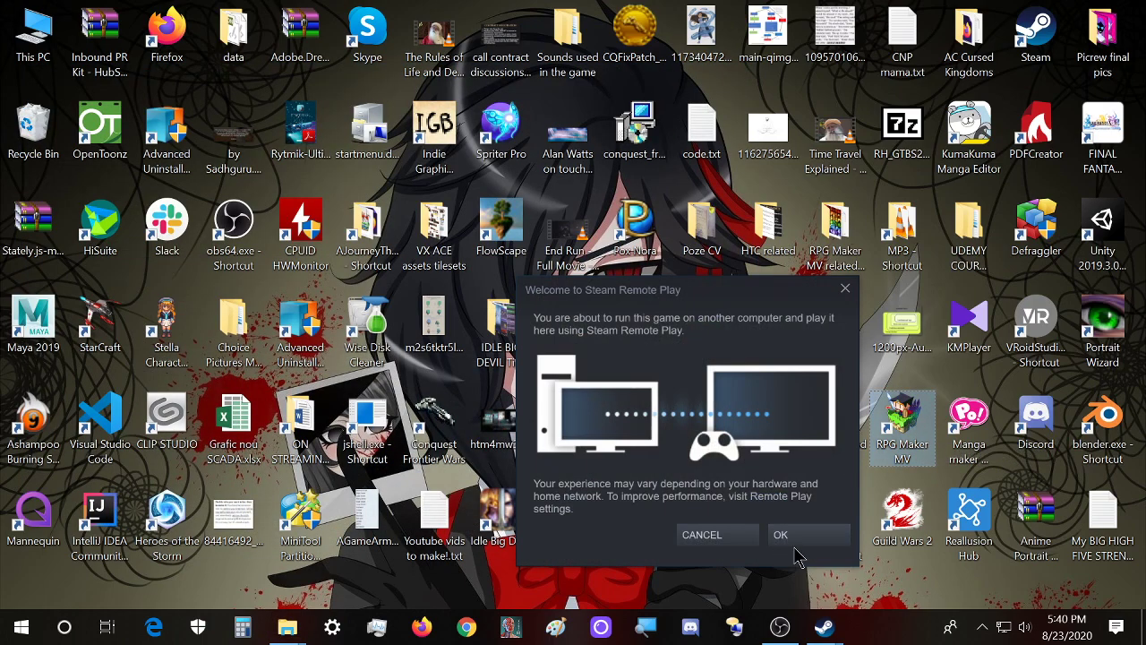
click(845, 289)
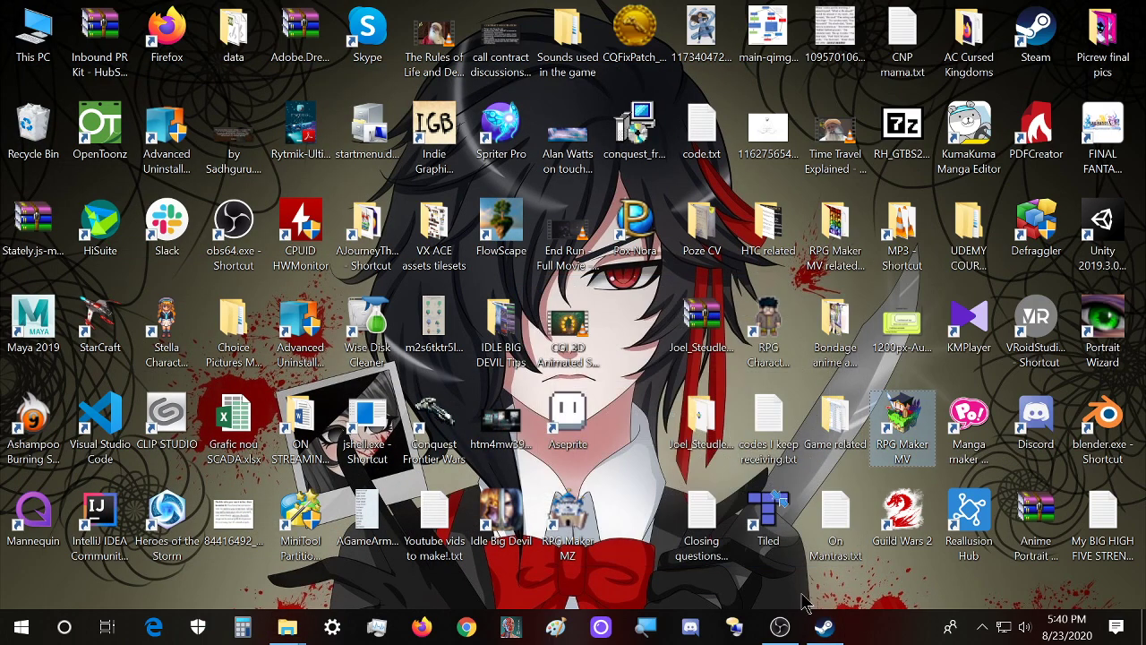
double_click(568, 517)
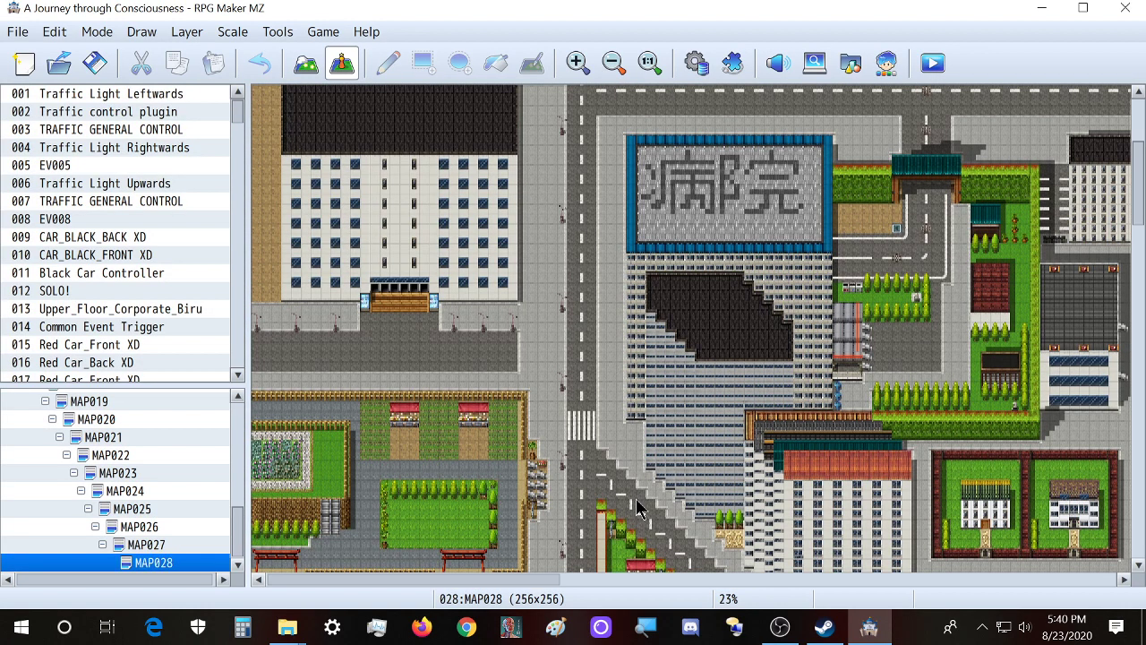
Check which character image the Traffic Light Upwards event on MAP028 uses, and close the event without changes
scroll(620, 335, up, 5)
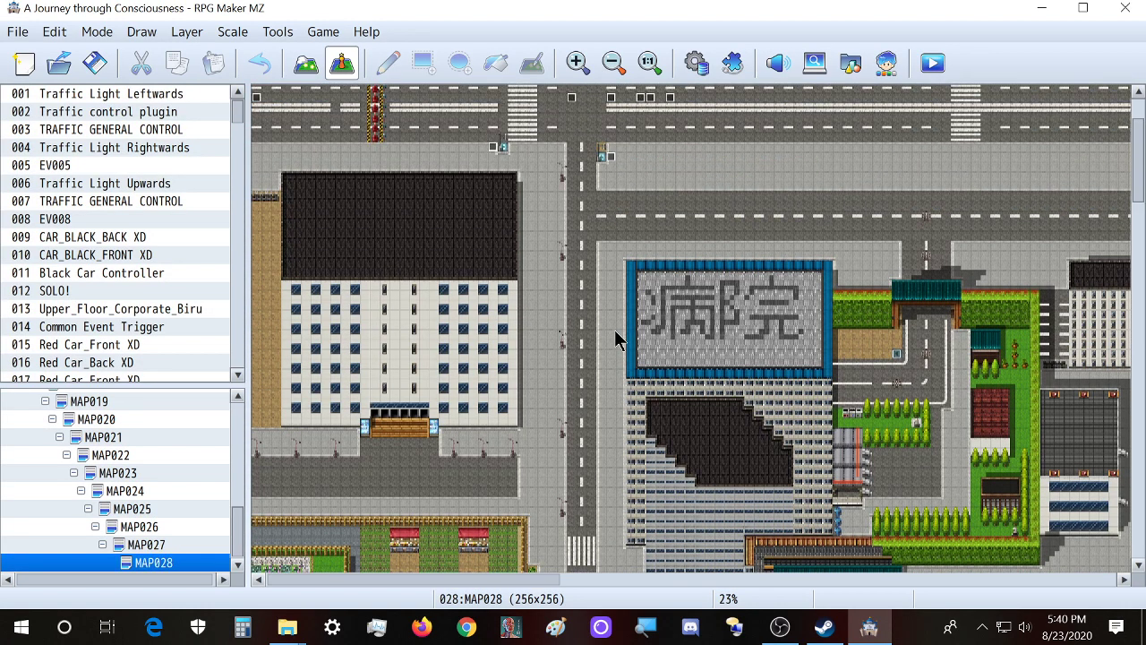
ctrl+scroll(598, 302, up, 1)
ctrl+scroll(598, 303, up, 4)
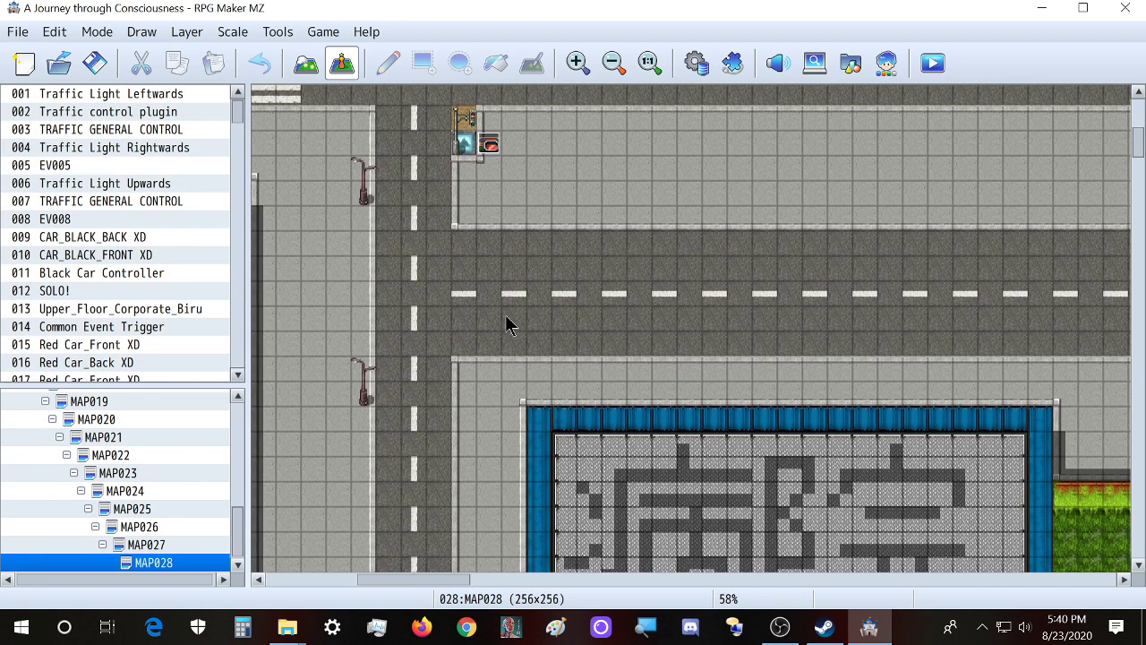
scroll(492, 398, up, 3)
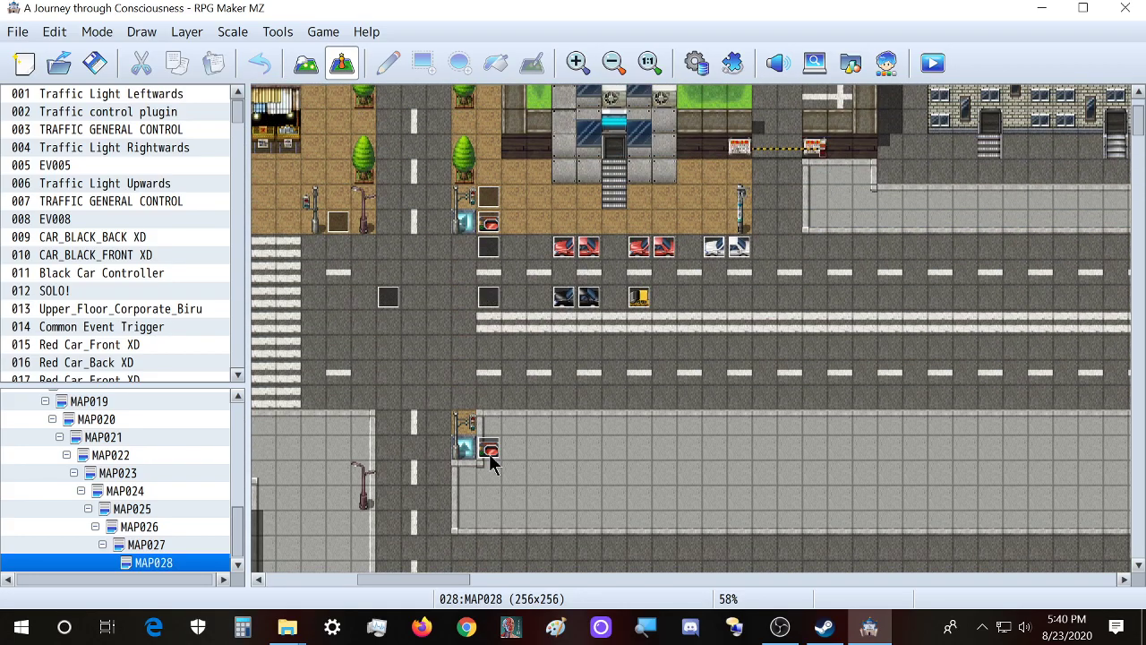
double_click(491, 452)
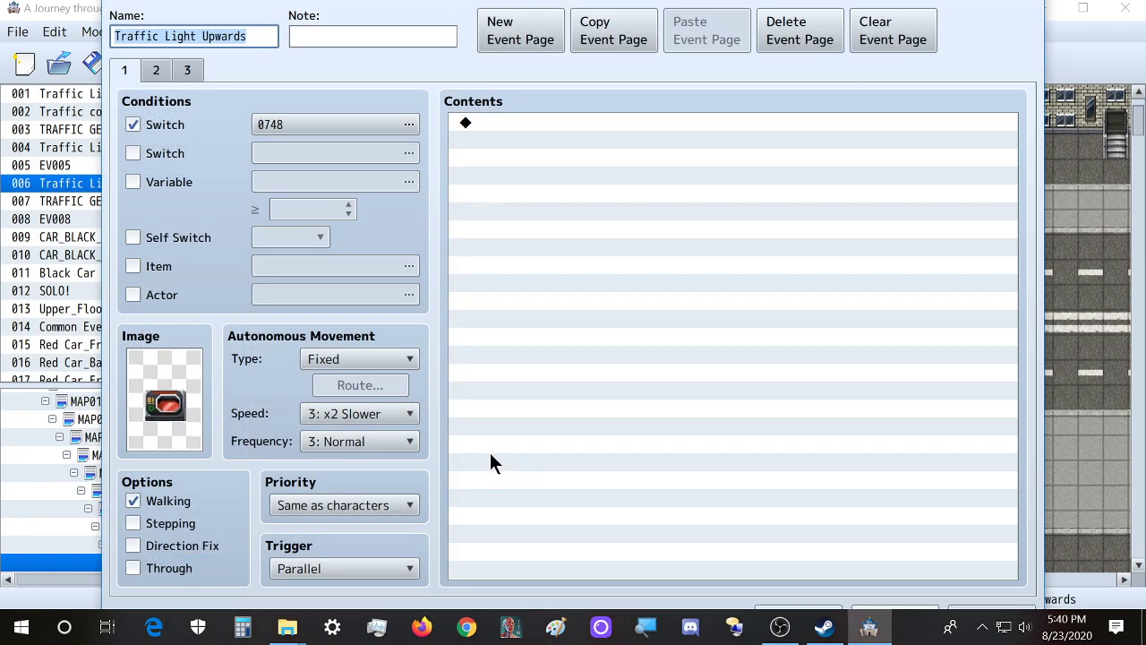
double_click(185, 417)
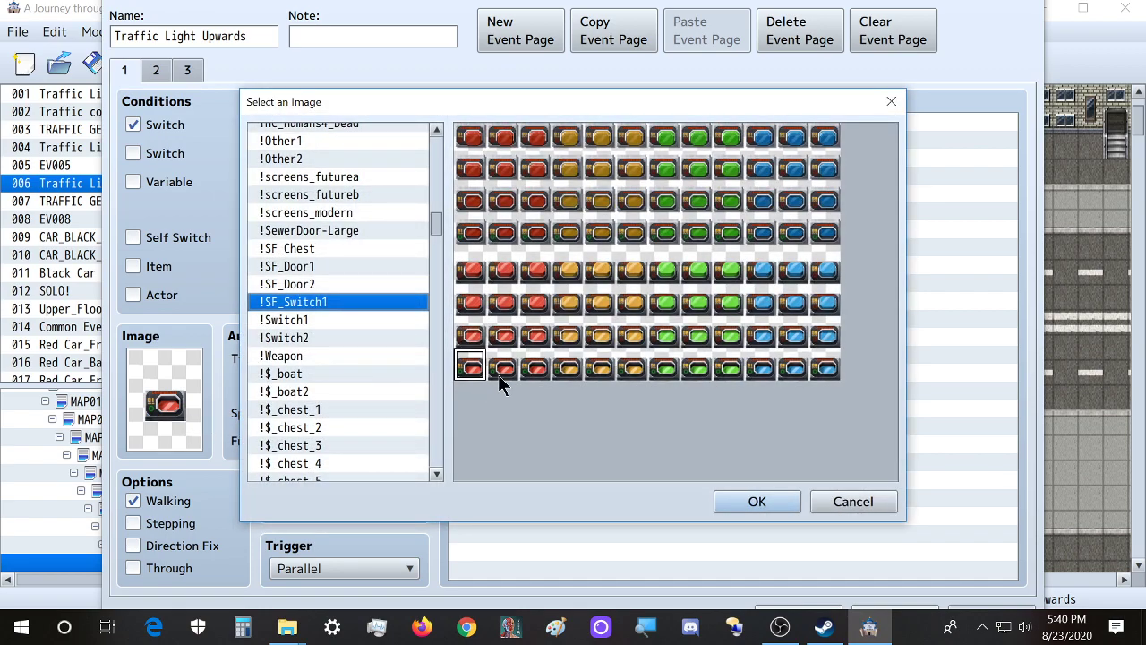
click(330, 288)
click(325, 302)
key(Escape)
key(Escape)
Examine MAP028 from the traffic light crossing eastward and south to the park with the torii gate
scroll(442, 360, up, 2)
scroll(443, 360, down, 3)
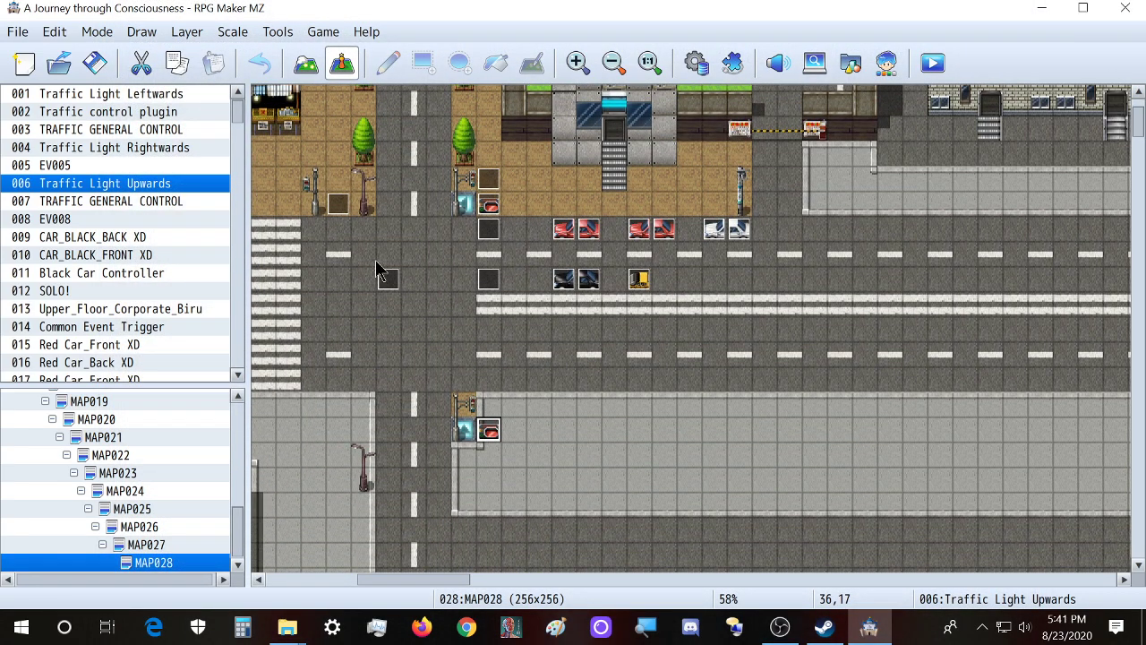
scroll(450, 477, down, 4)
drag(432, 581, 707, 593)
ctrl+scroll(680, 492, down, 2)
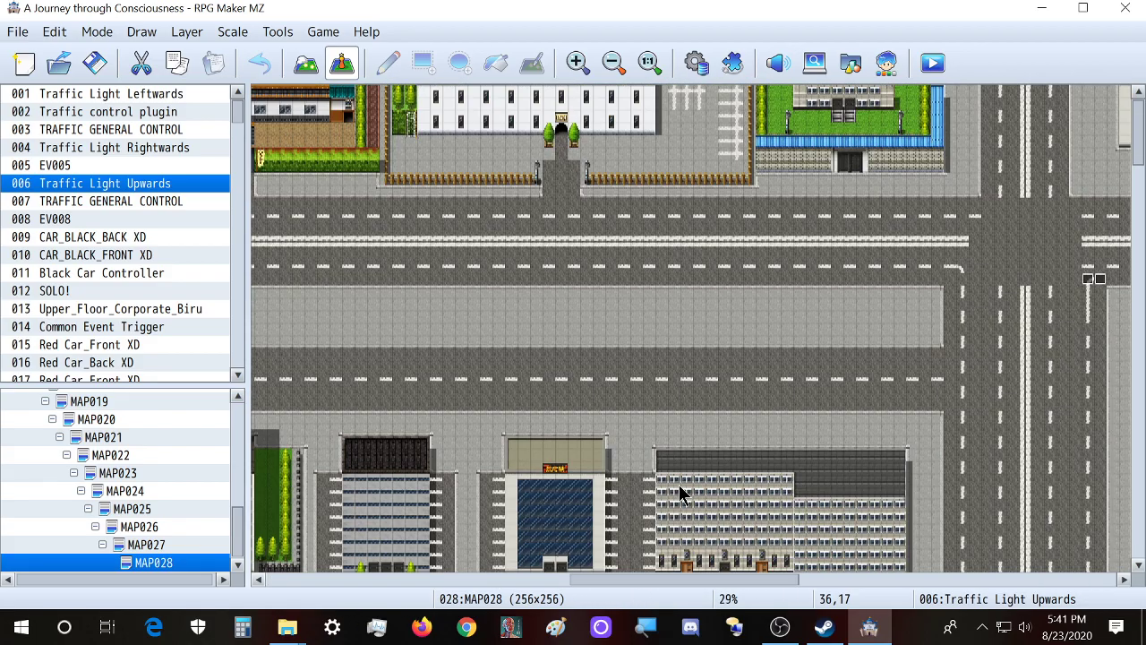
scroll(673, 484, down, 10)
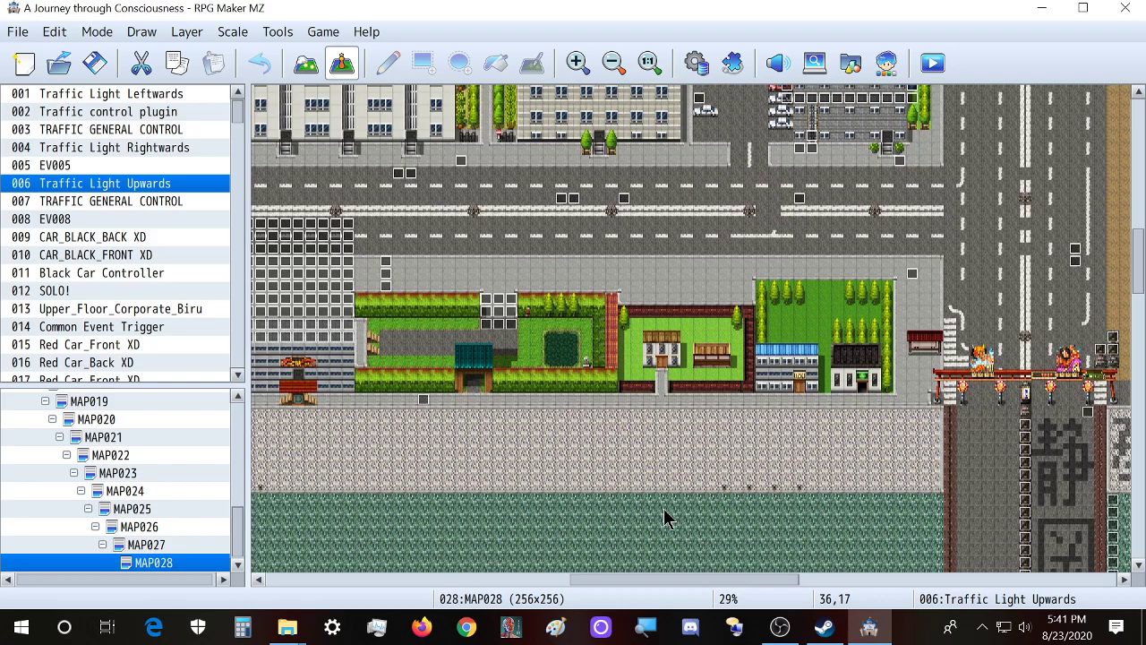
scroll(663, 537, down, 5)
drag(668, 582, 901, 586)
scroll(958, 481, up, 5)
ctrl+scroll(881, 369, up, 3)
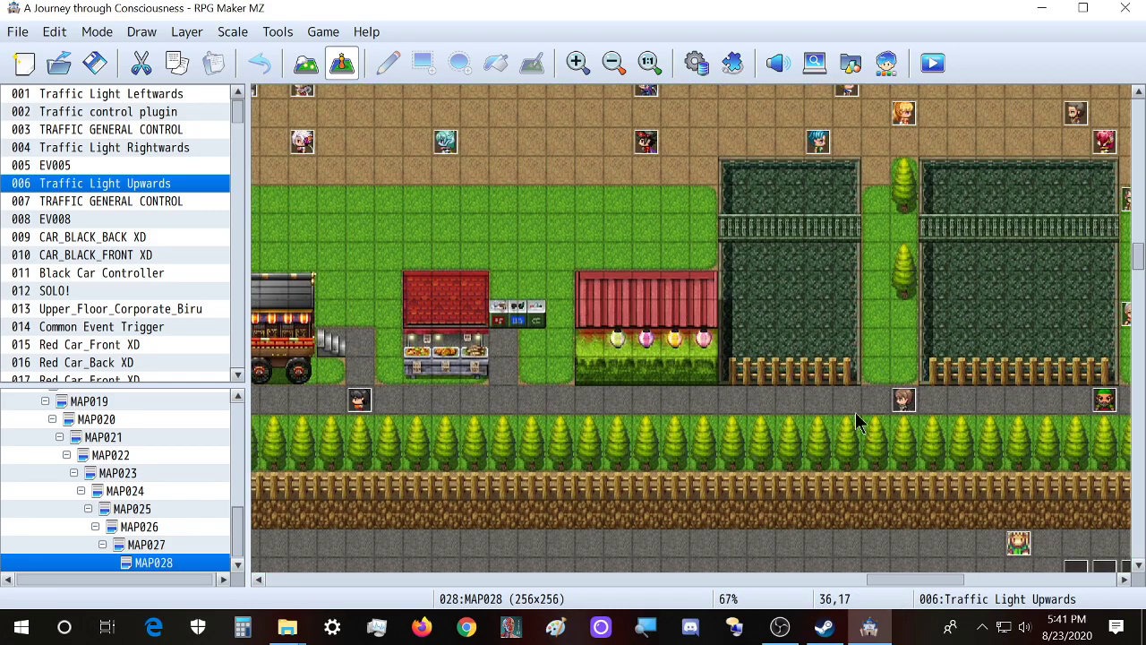
scroll(761, 478, up, 1)
scroll(761, 479, up, 2)
scroll(761, 480, down, 3)
drag(880, 581, 954, 586)
scroll(745, 474, down, 3)
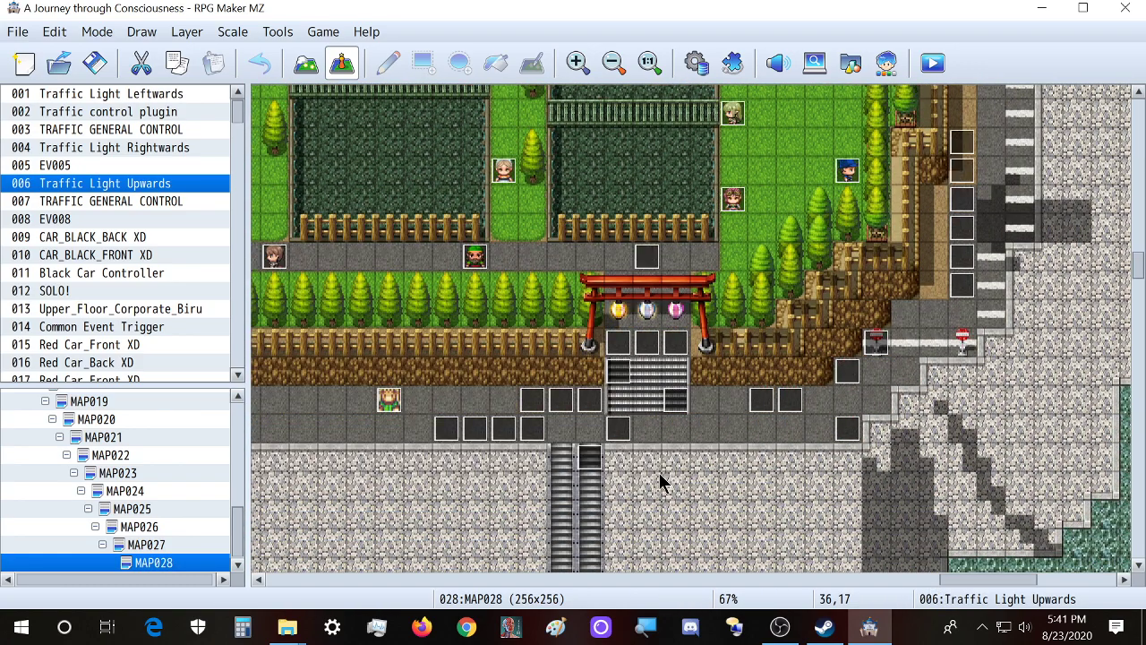
Set the player's starting position at 207,95 on MAP028, on the road west of the torii gate stairs
scroll(595, 448, up, 1)
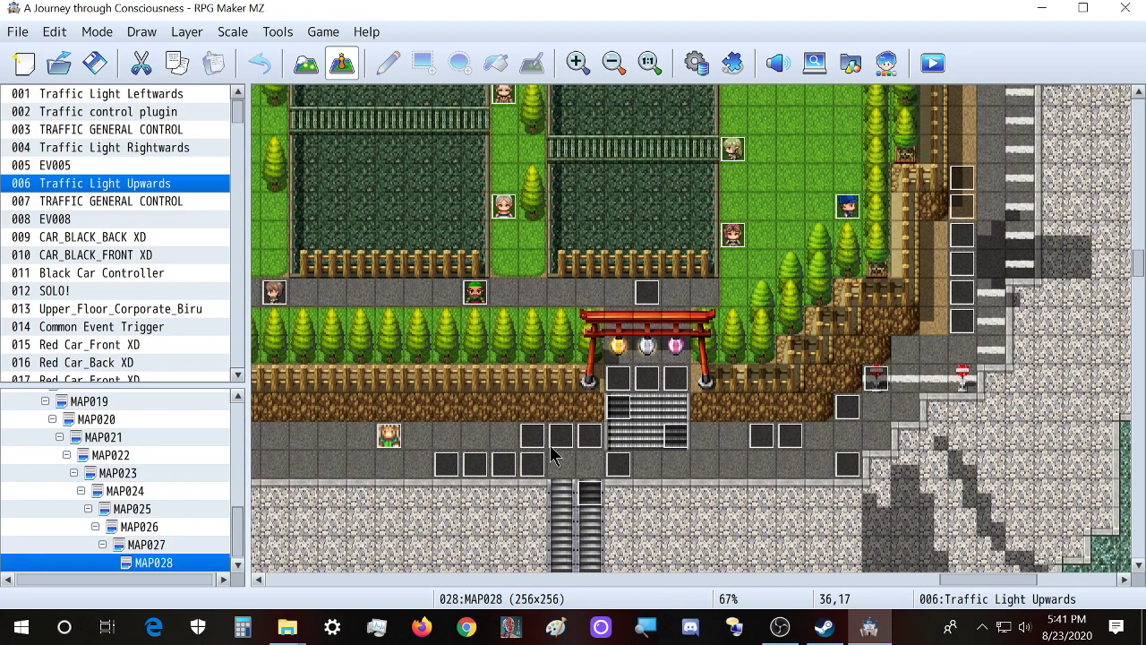
right_click(423, 439)
mouse_move(529, 626)
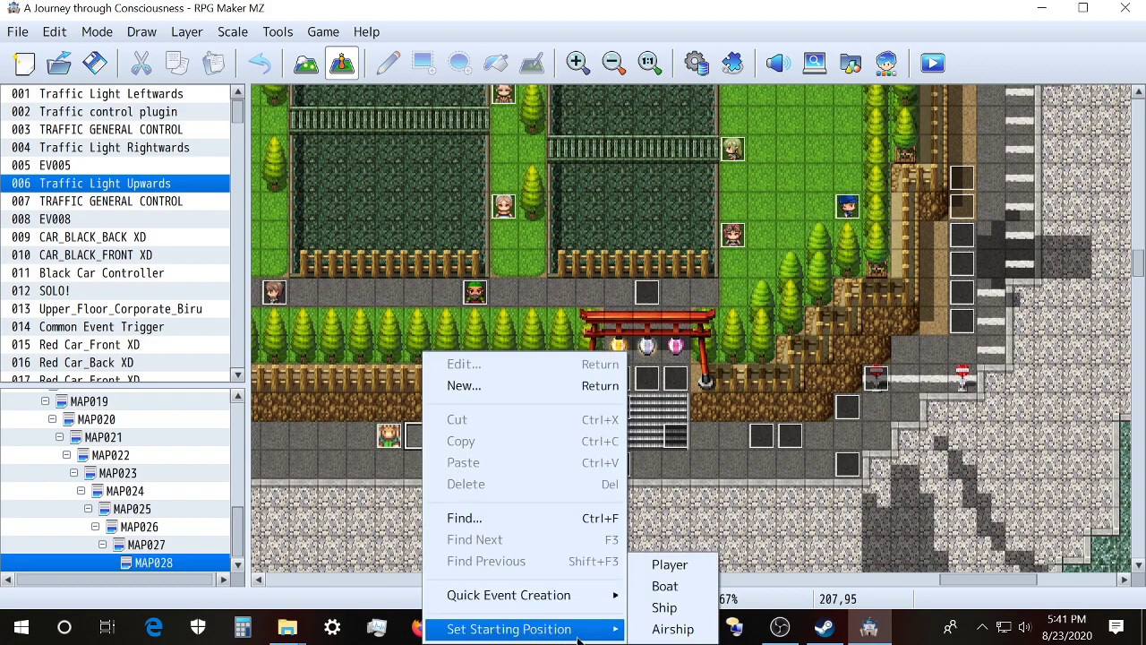
click(676, 564)
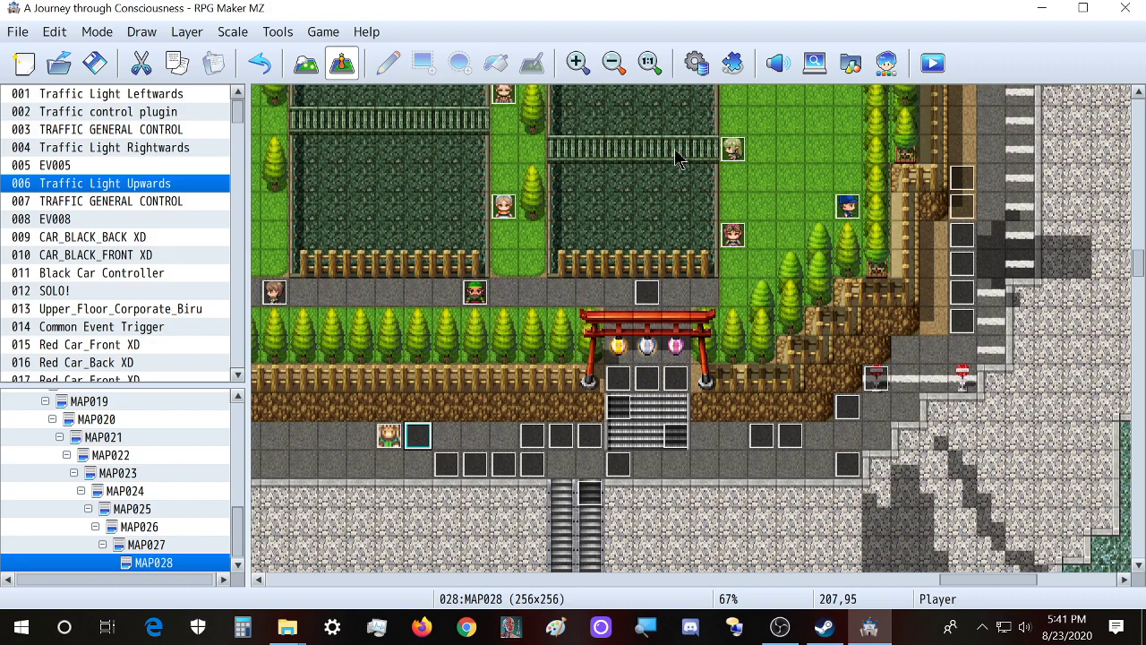
Playtest the project by starting a new game, and close the playtest window
click(933, 62)
click(528, 333)
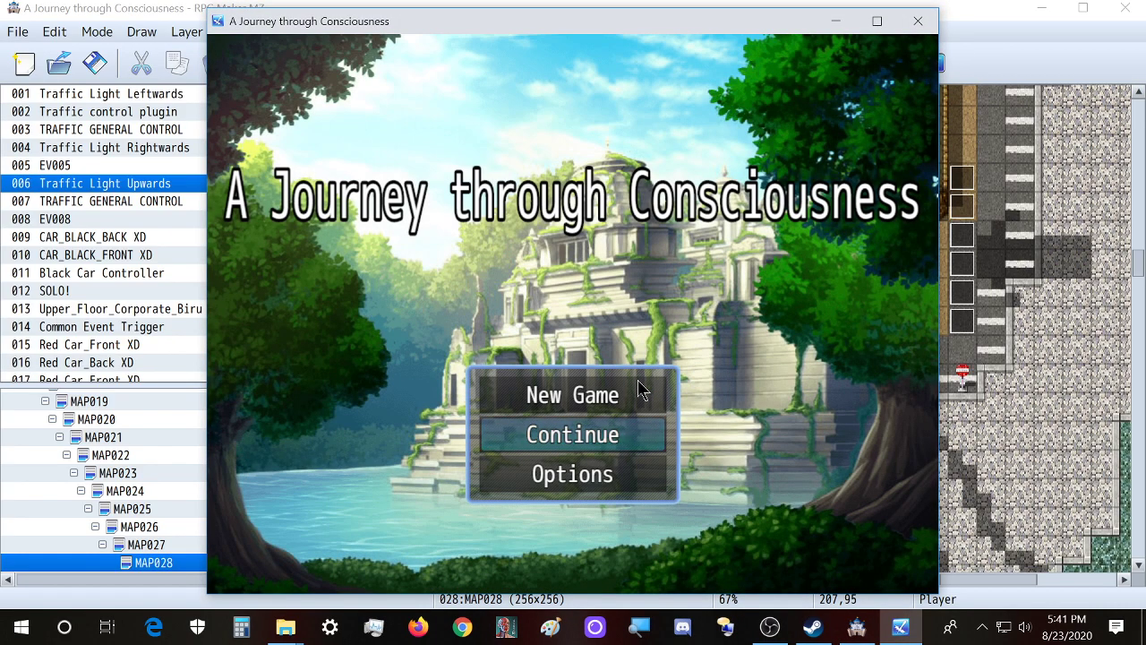
click(540, 396)
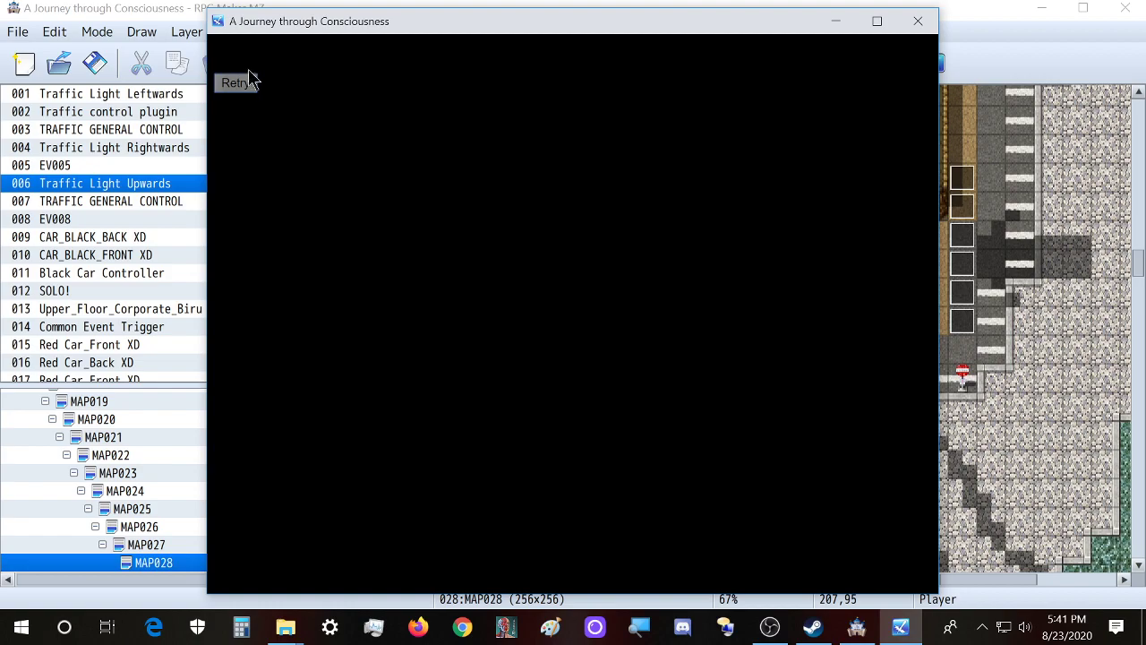
drag(354, 22, 447, 37)
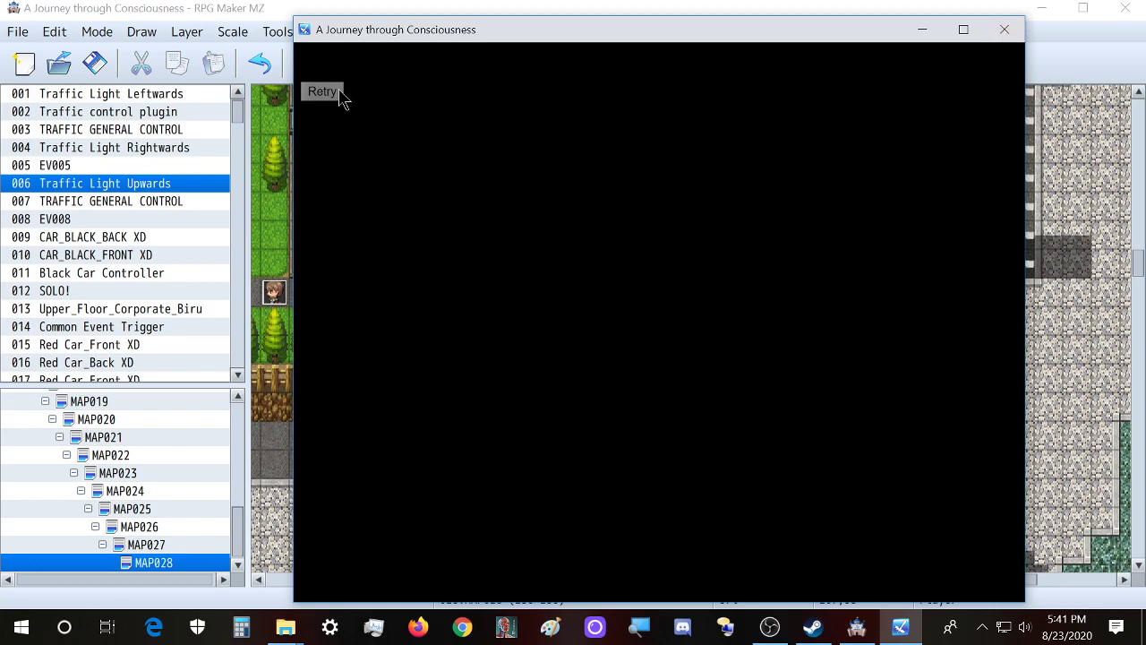
click(1005, 30)
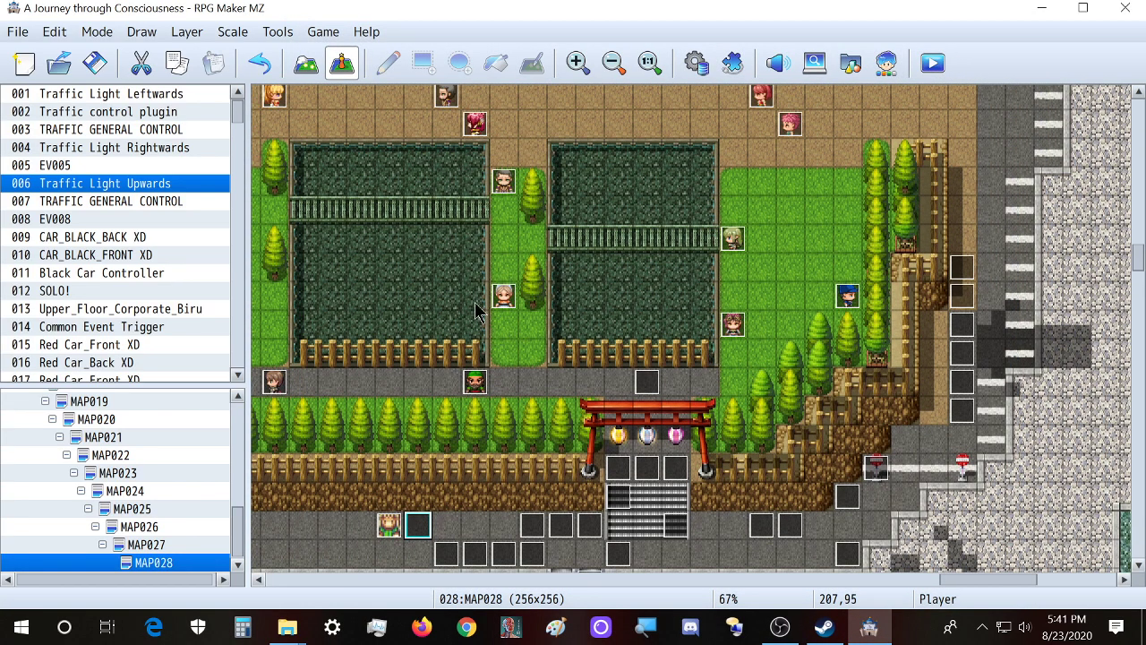
Inspect EV727 in the park, checking the switch list for its page 1 condition and reading through its event commands
double_click(497, 302)
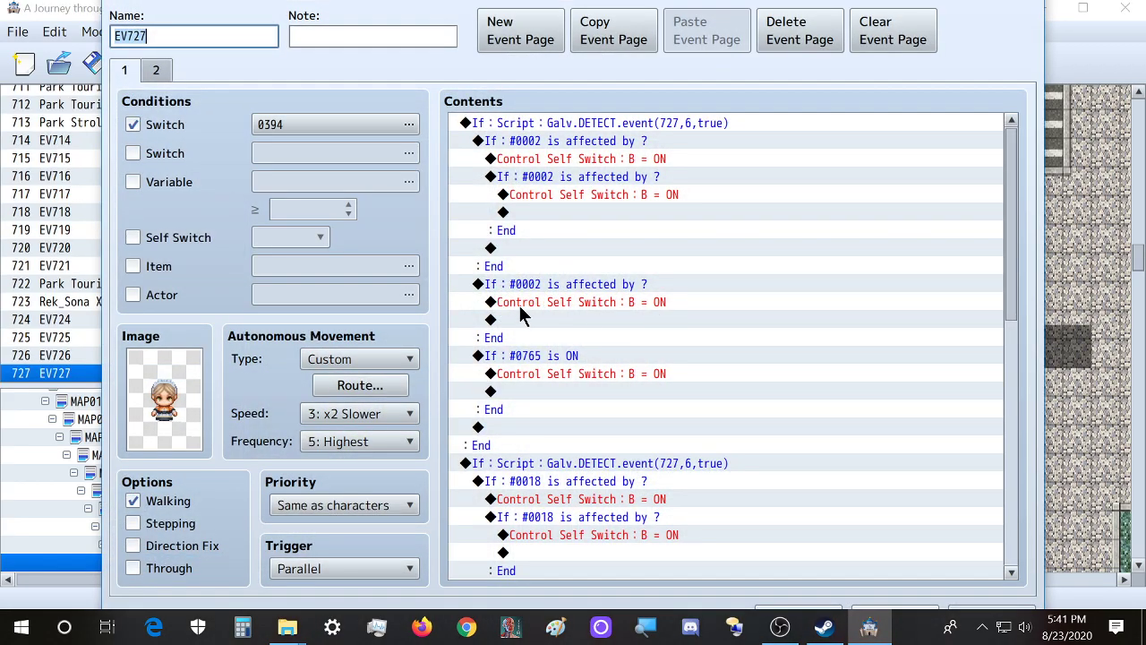
click(332, 126)
drag(488, 197, 482, 526)
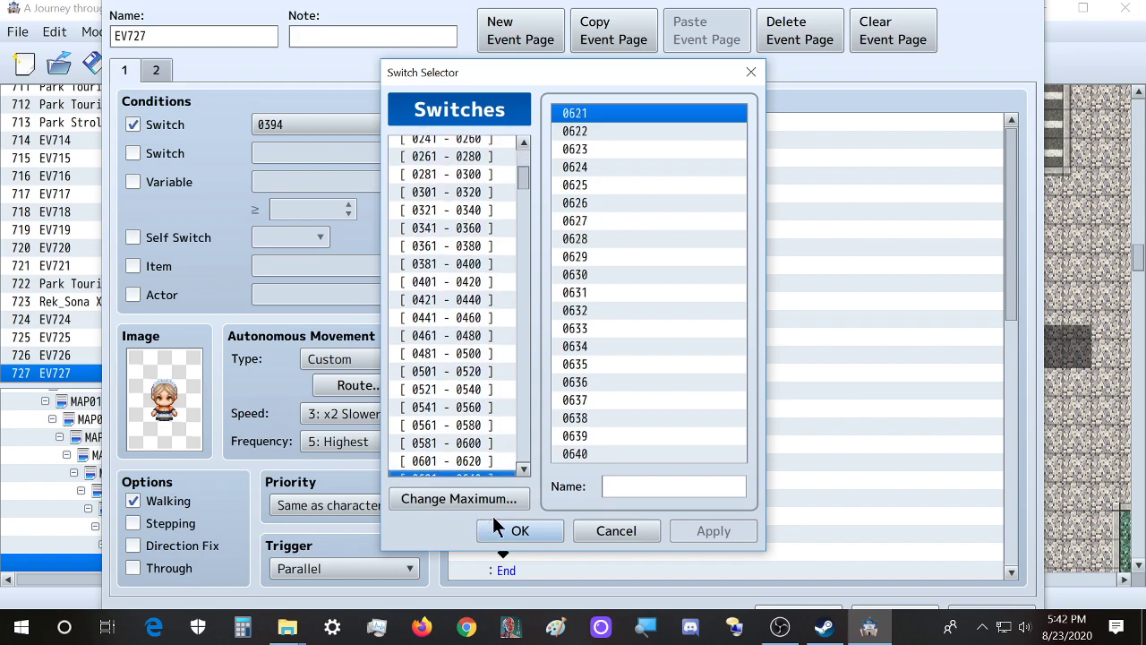
click(621, 537)
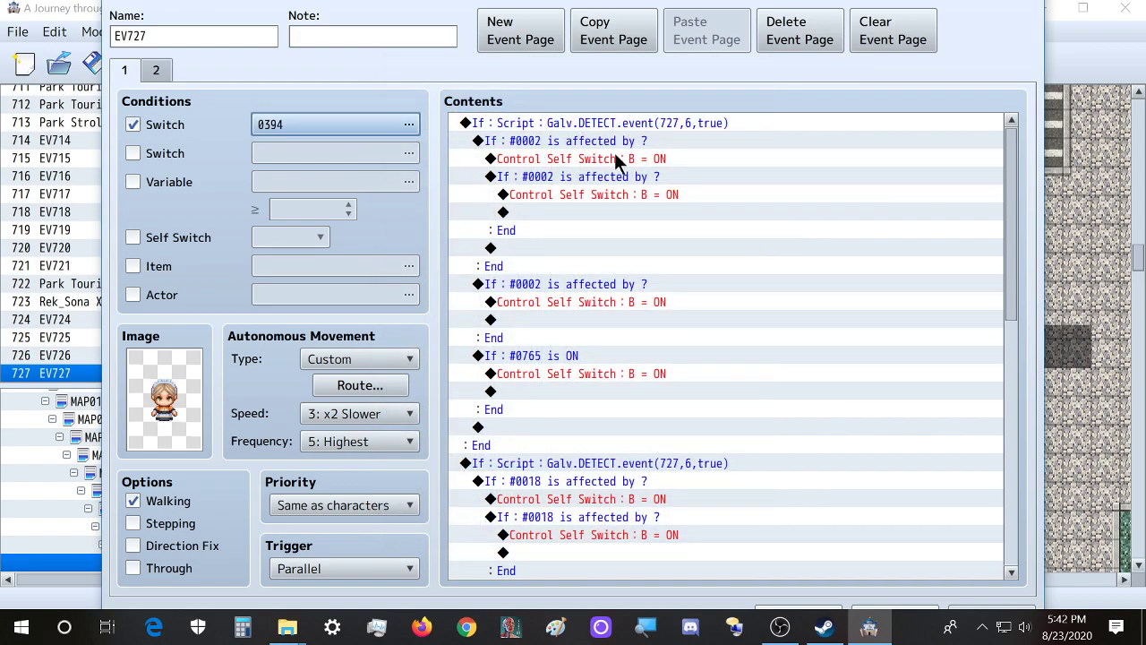
scroll(614, 350, down, 4)
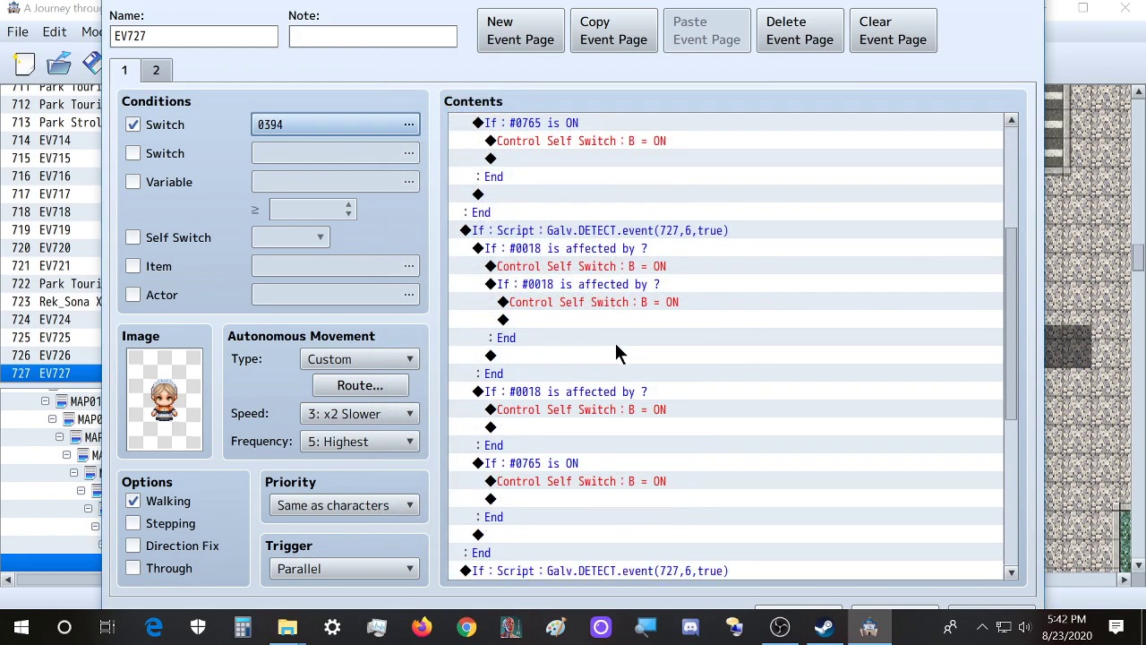
scroll(769, 344, down, 6)
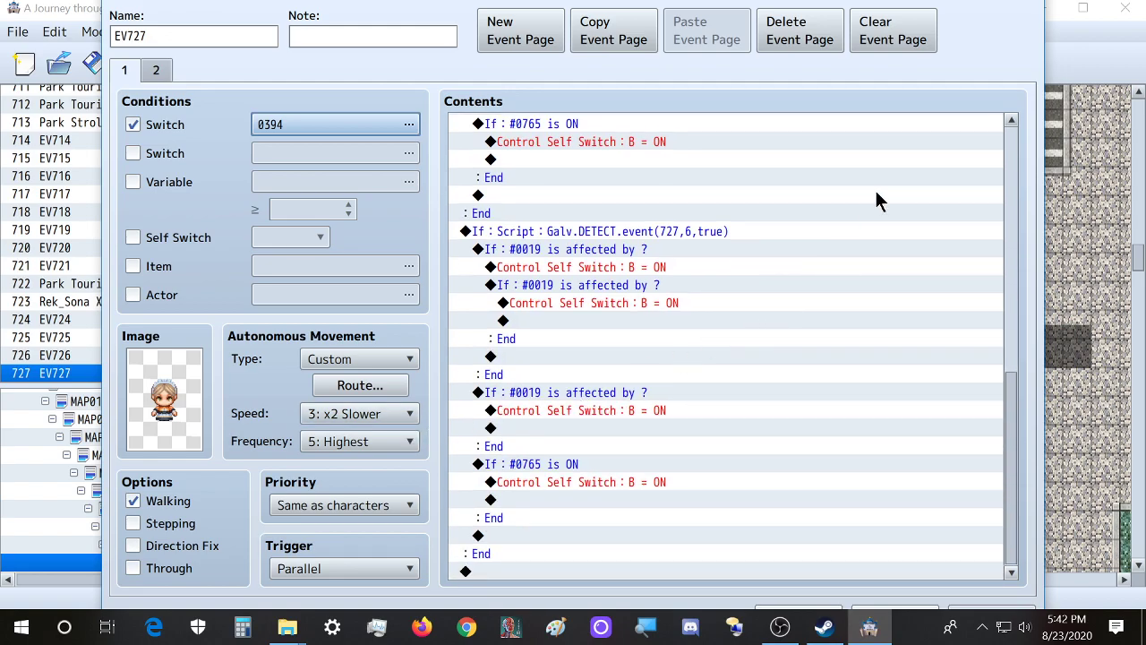
scroll(687, 167, up, 4)
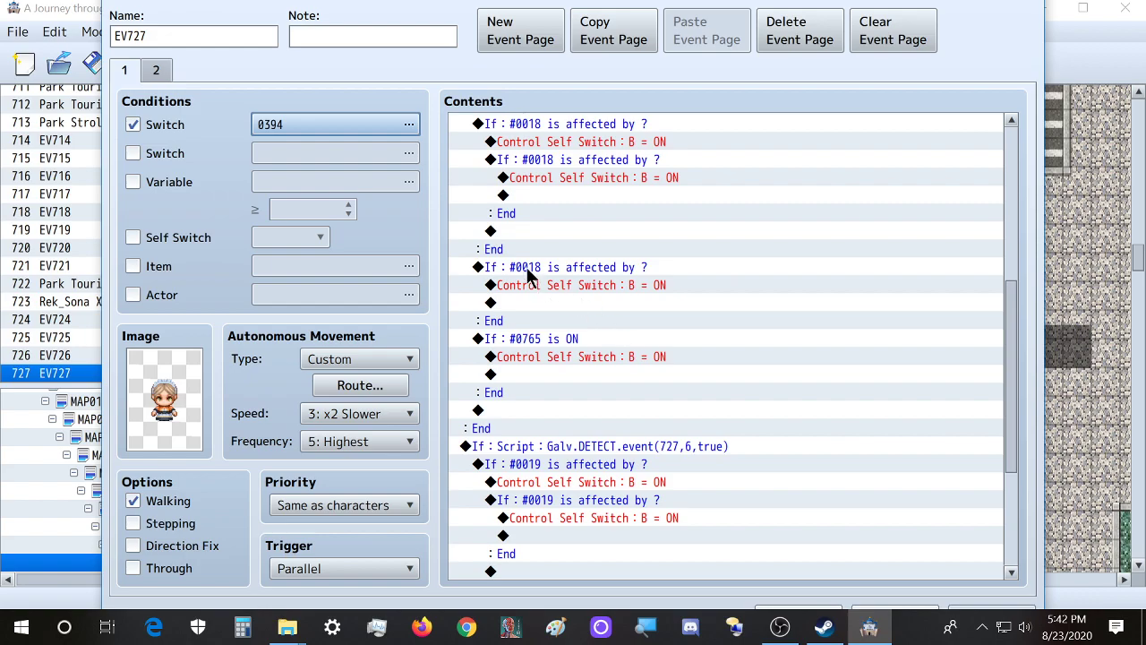
Look through the first two pages of commands available for EV727's event contents
scroll(535, 345, up, 7)
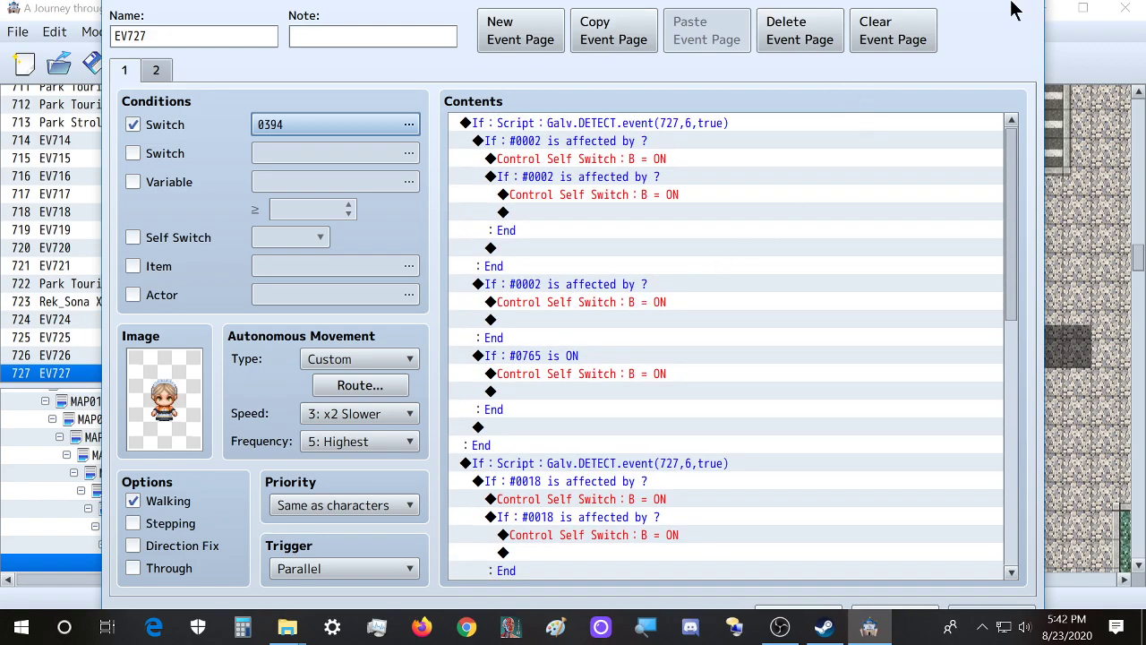
double_click(706, 128)
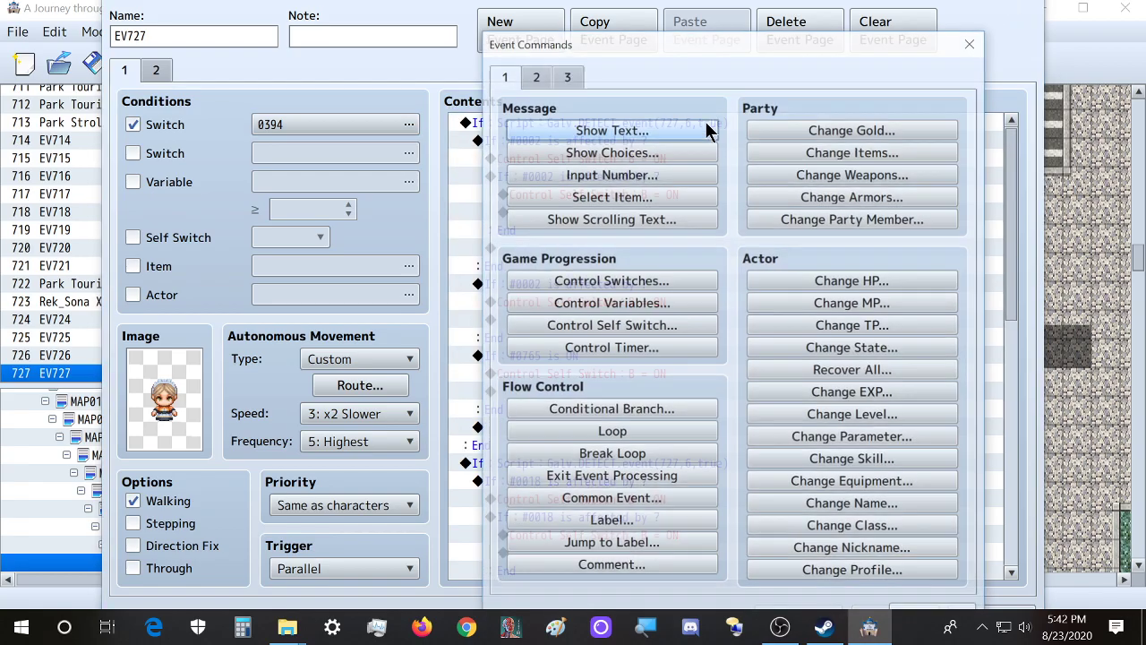
drag(723, 51, 552, 38)
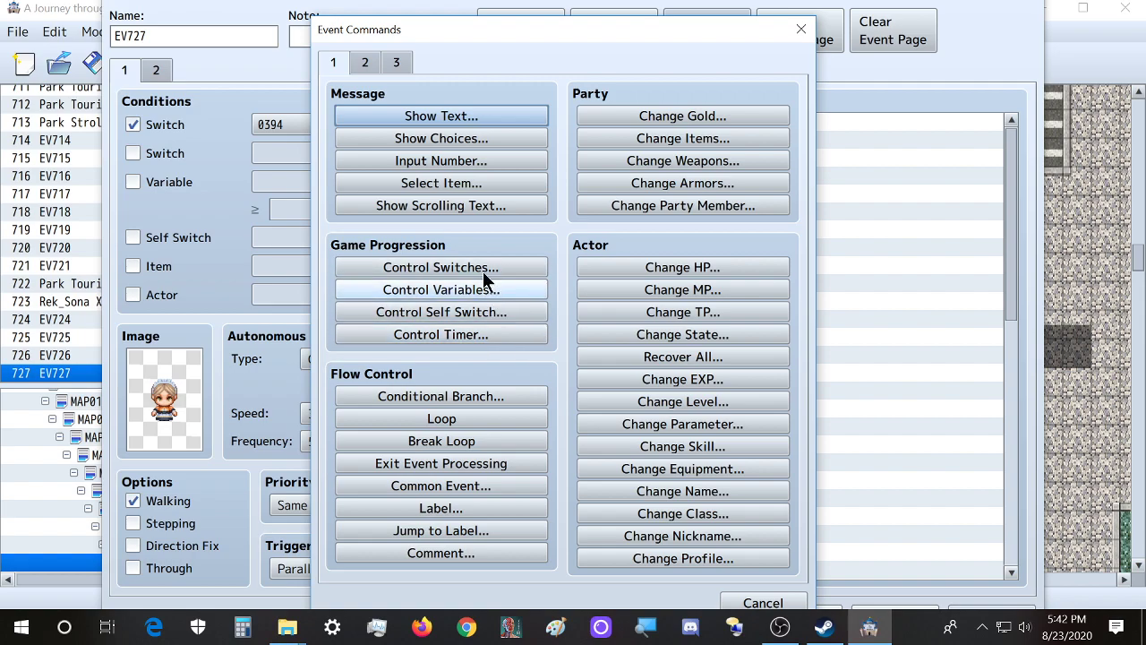
mouse_move(824, 631)
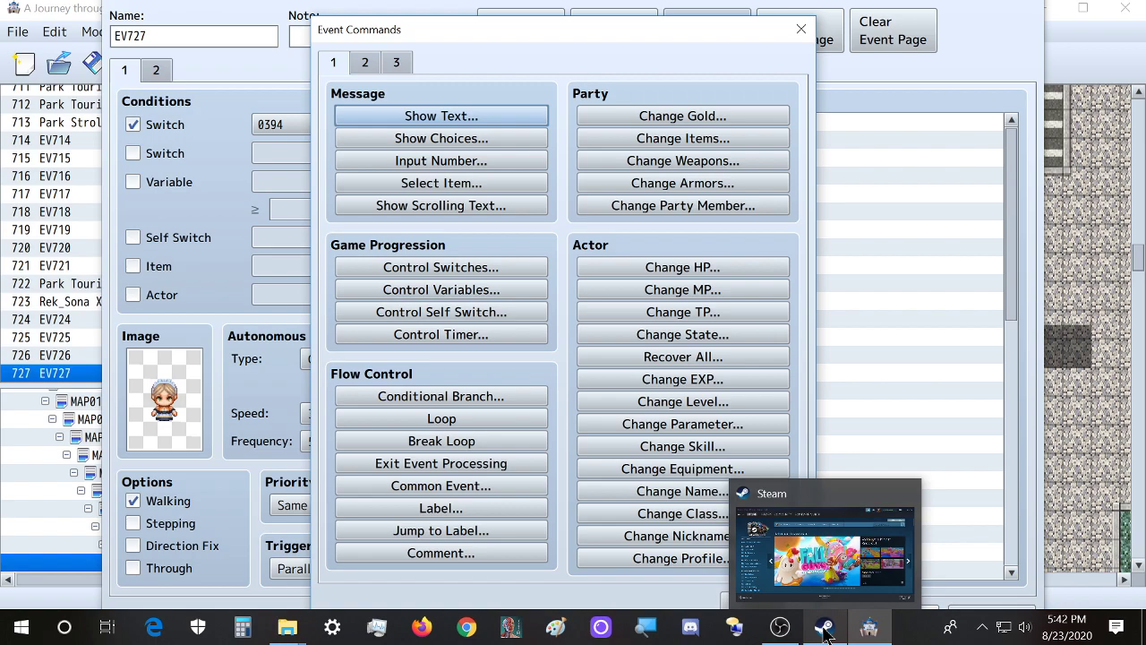
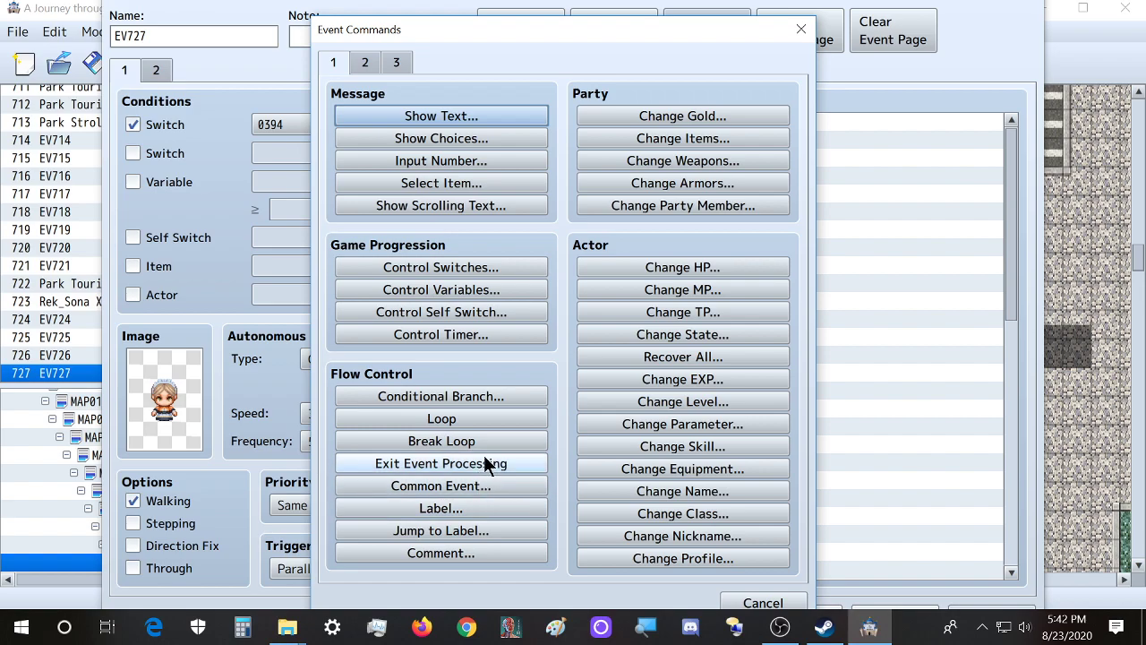
click(364, 63)
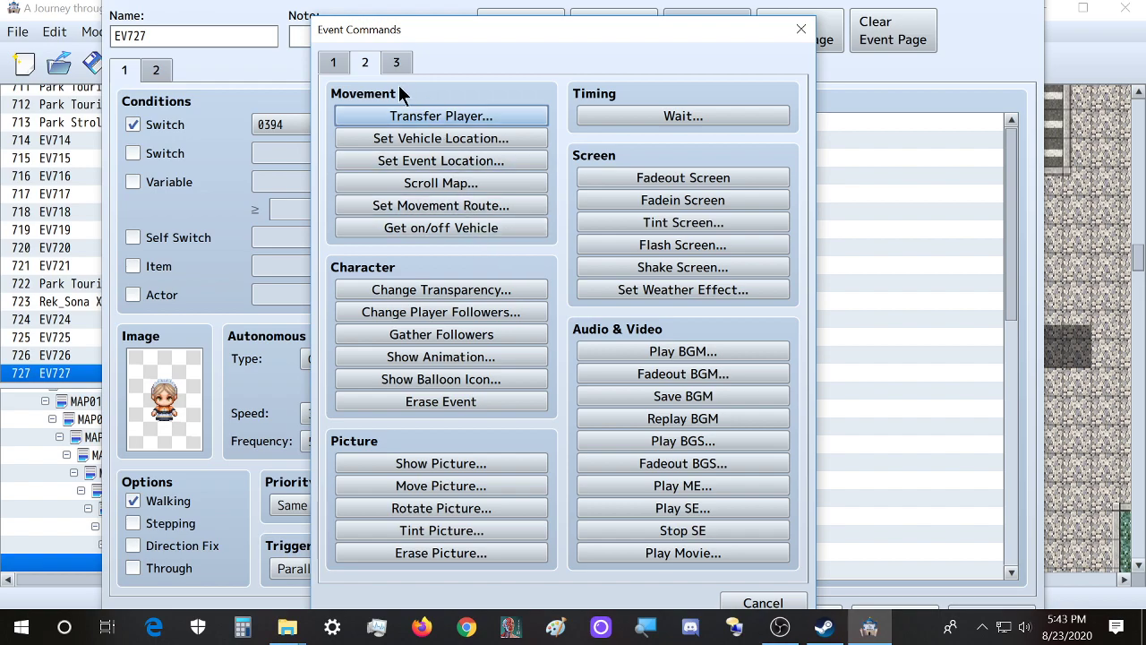
Check the weather types offered by the Set Weather Effect command, and close EV727 without adding a command
click(655, 290)
click(507, 270)
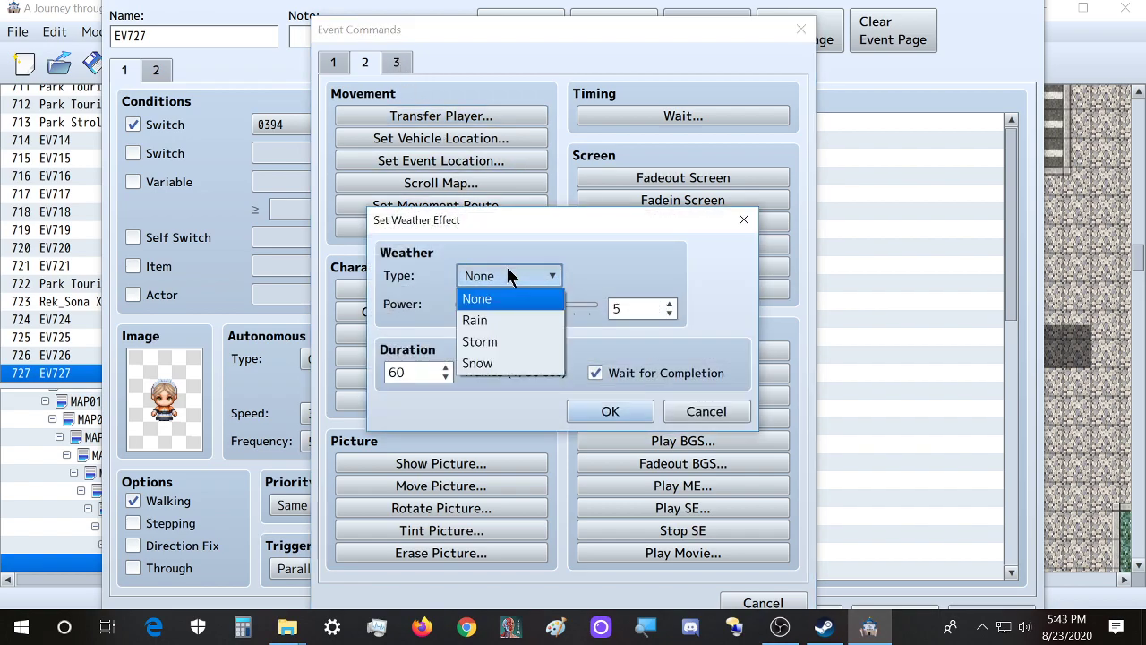
click(507, 266)
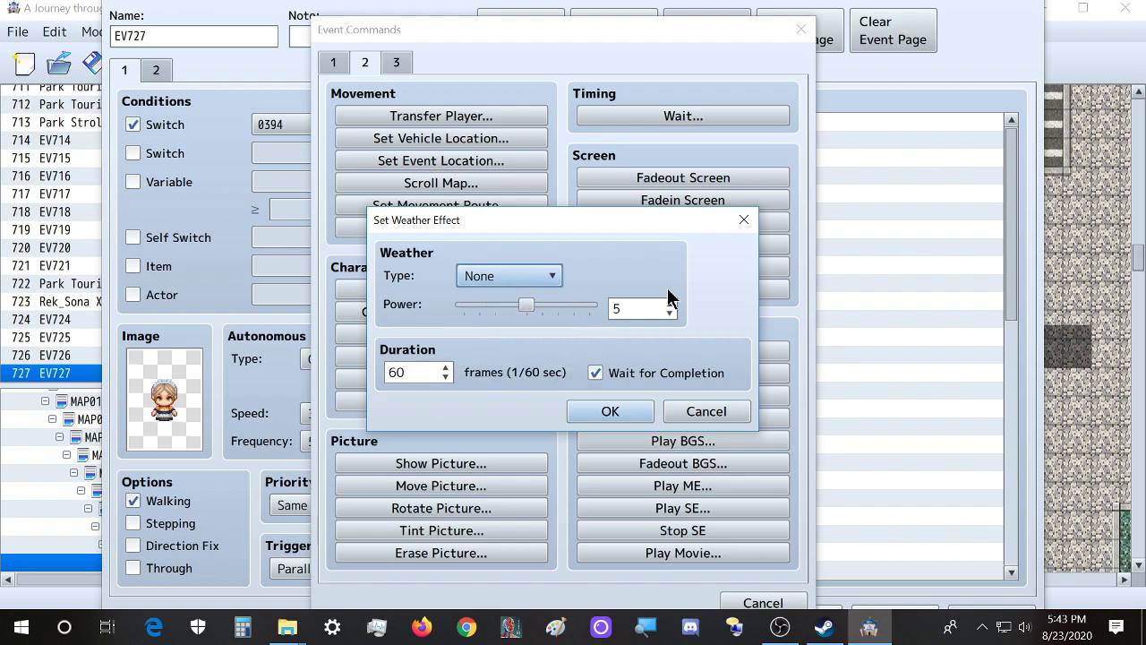
click(743, 220)
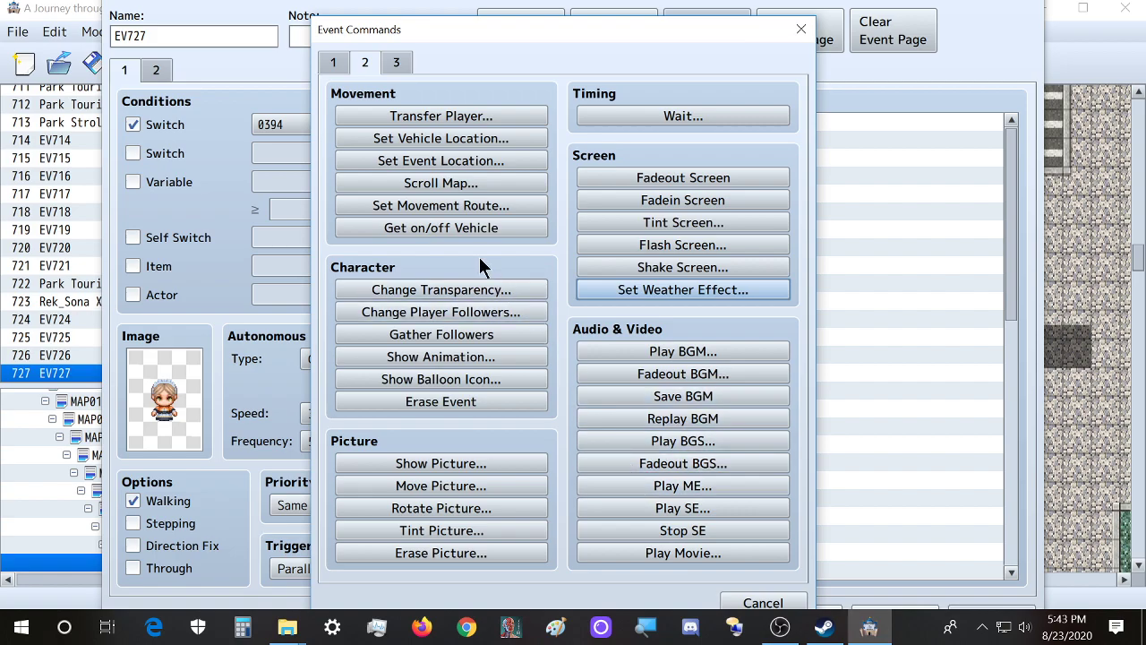
click(801, 29)
key(Escape)
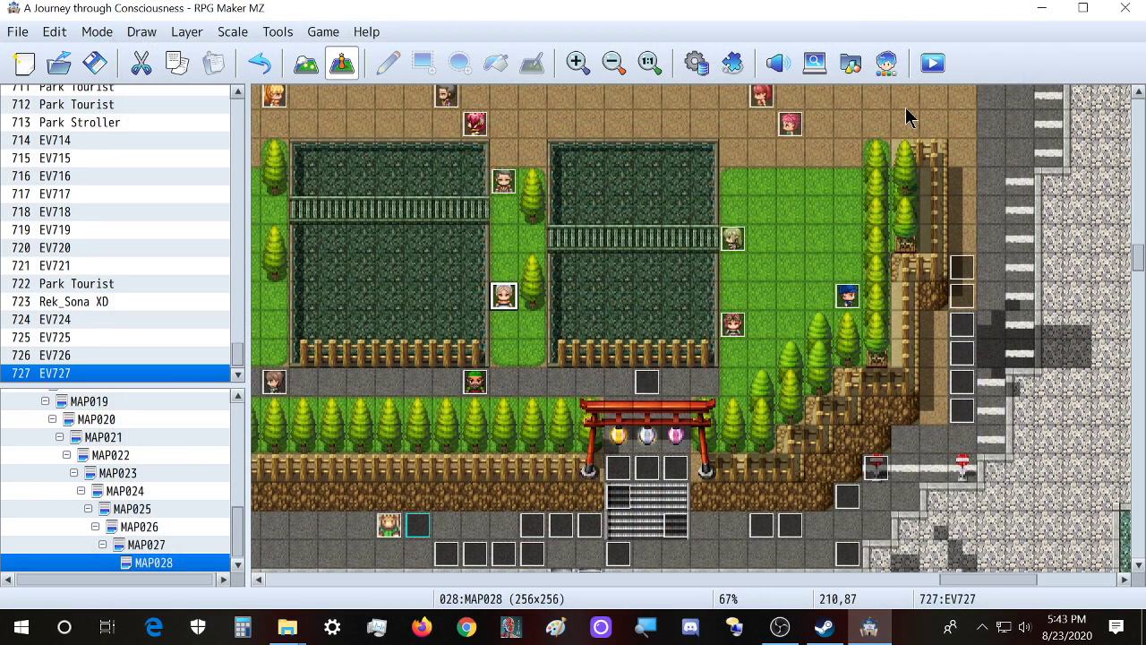
Switch to map editing and choose the plain sand ground tile for the water area south of the stone platform
scroll(532, 299, up, 4)
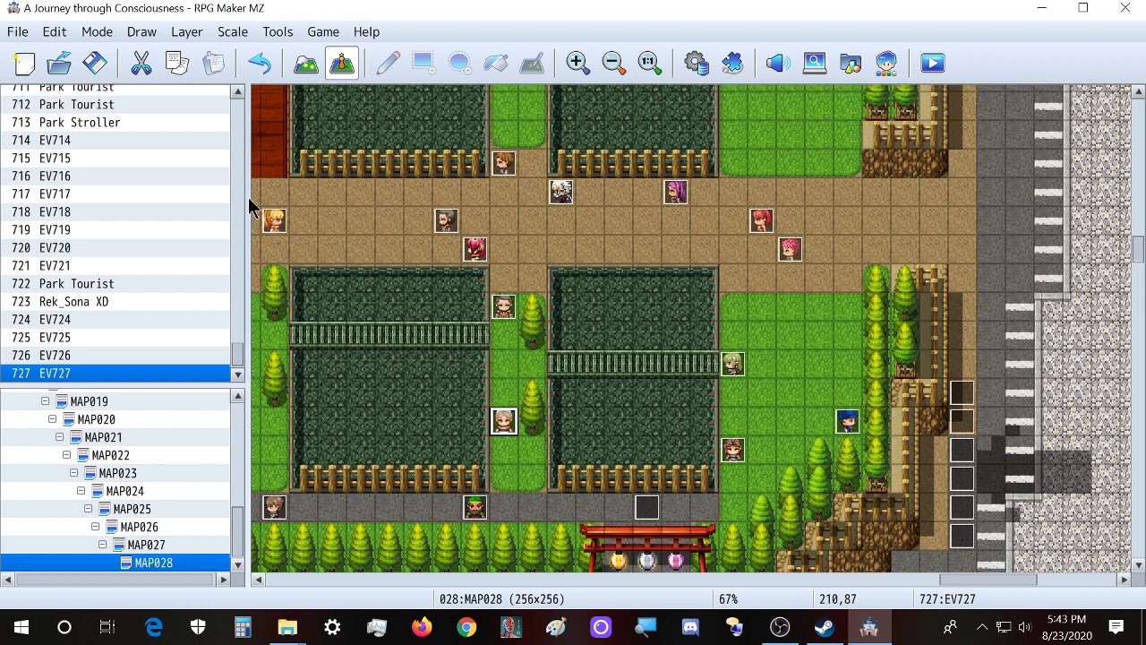
click(305, 64)
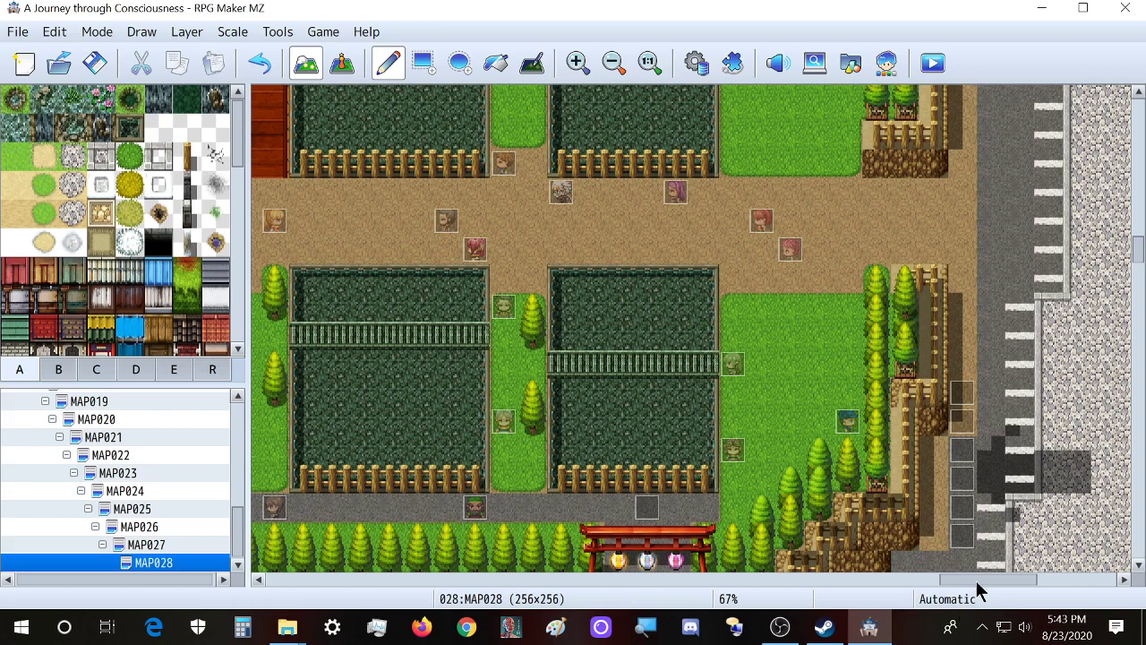
scroll(971, 465, down, 7)
scroll(972, 463, down, 3)
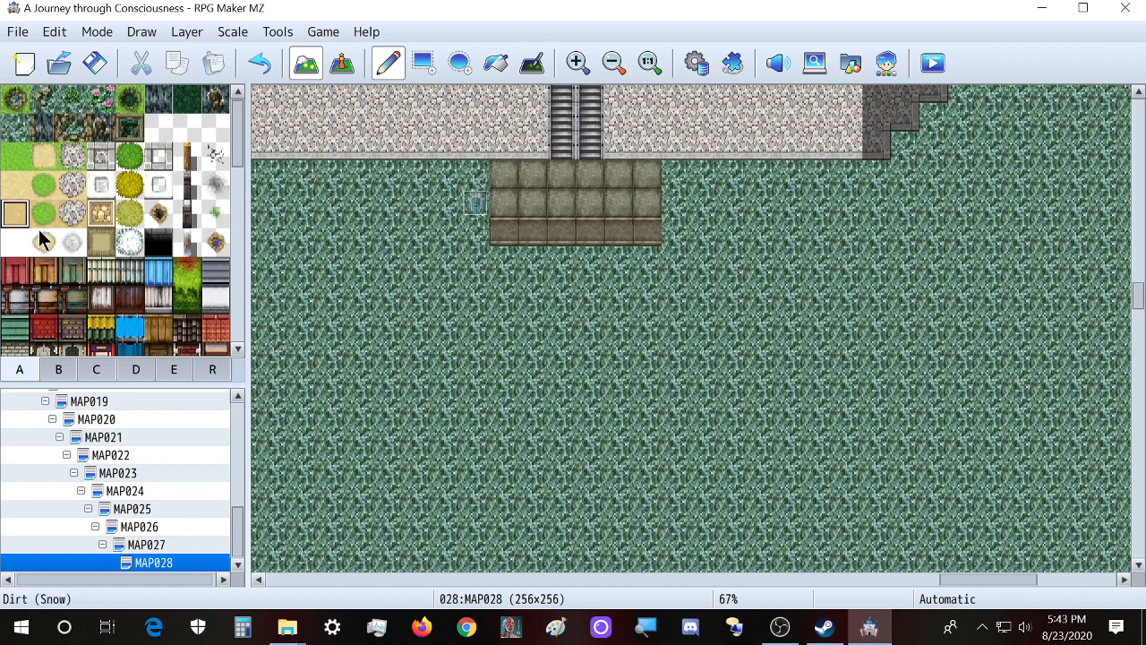
Try the ellipse tool with a sand patch about 5 by 3 tiles south of the stone platform, and undo it
click(458, 62)
drag(586, 345, 701, 408)
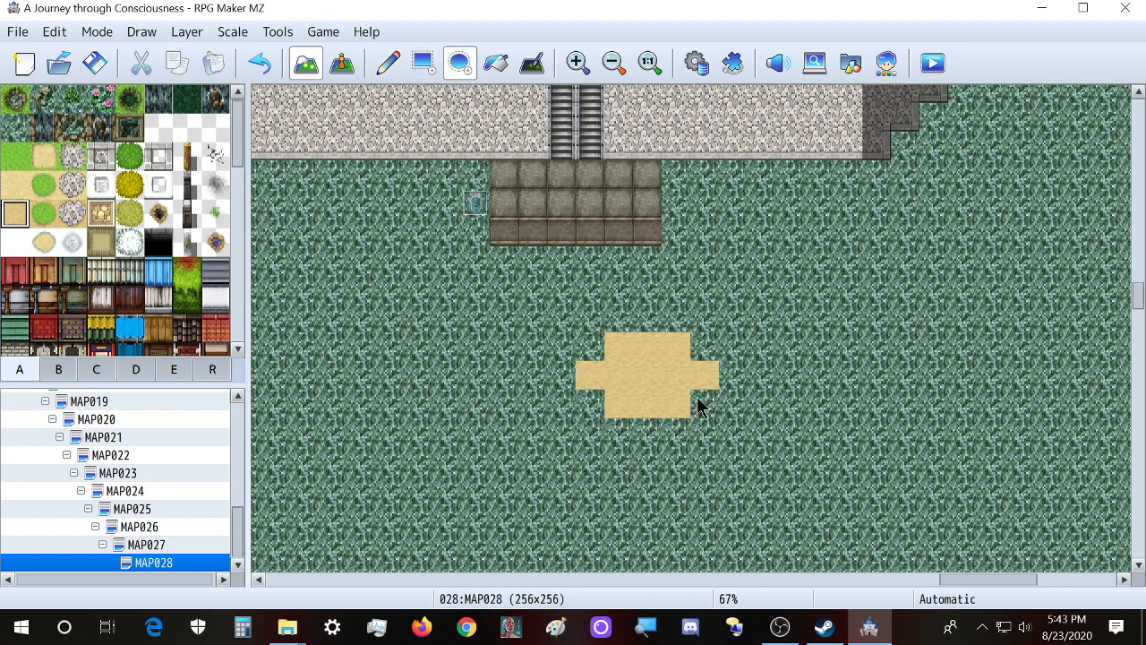
key(ctrl+z)
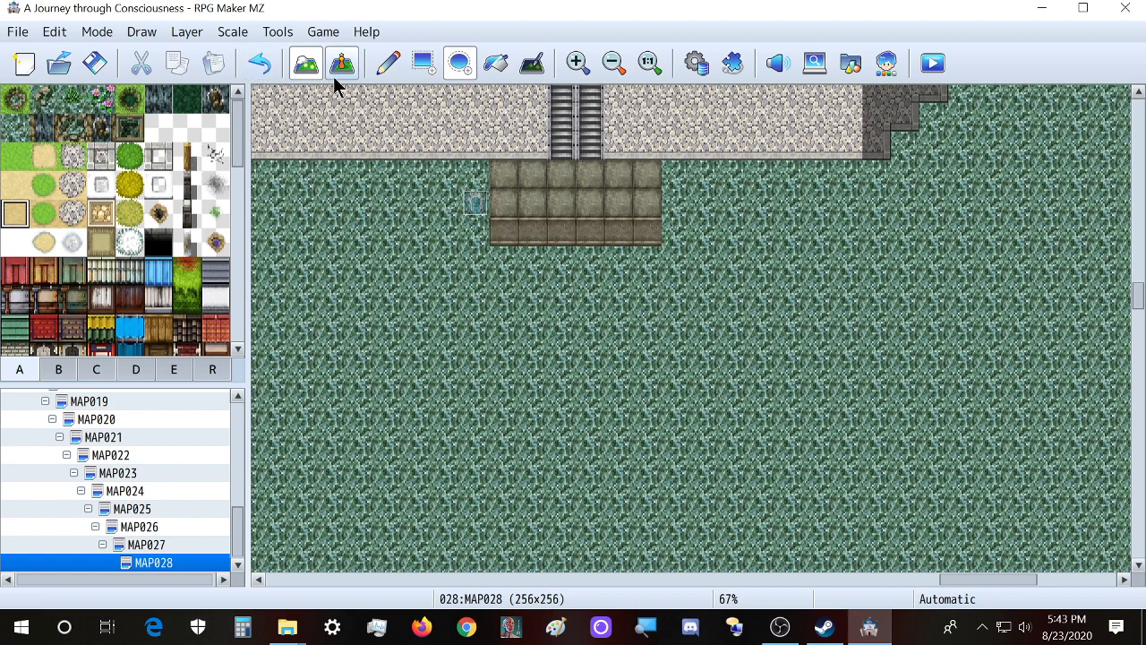
Show Layer 1 of MAP028 and examine it around the stone platform
click(185, 34)
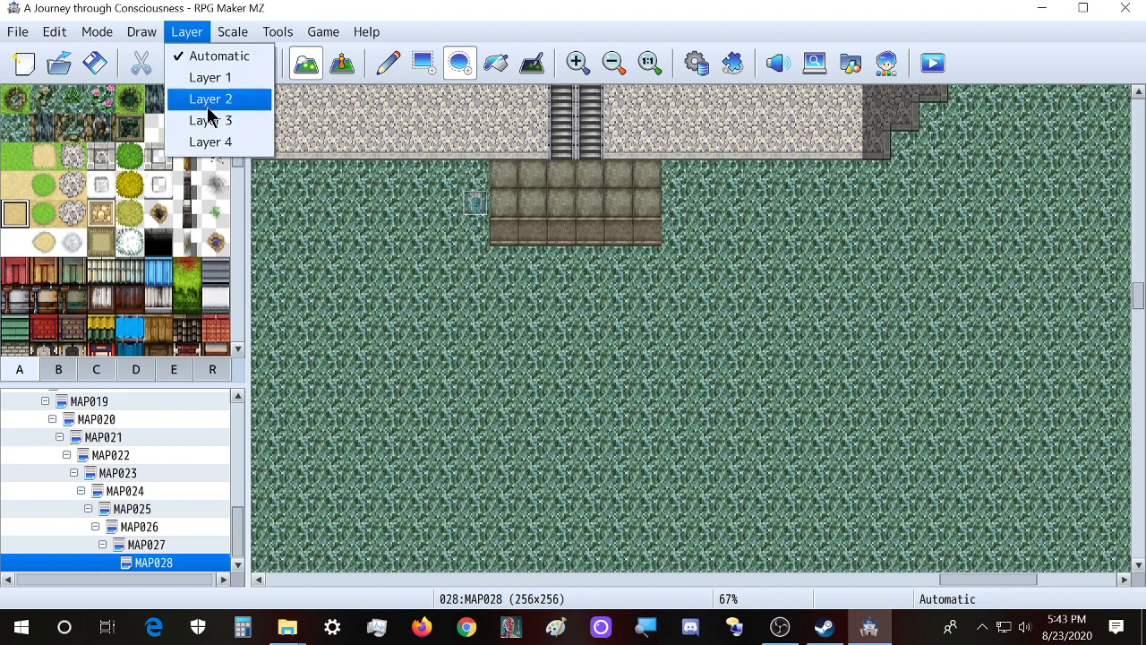
click(428, 28)
click(192, 34)
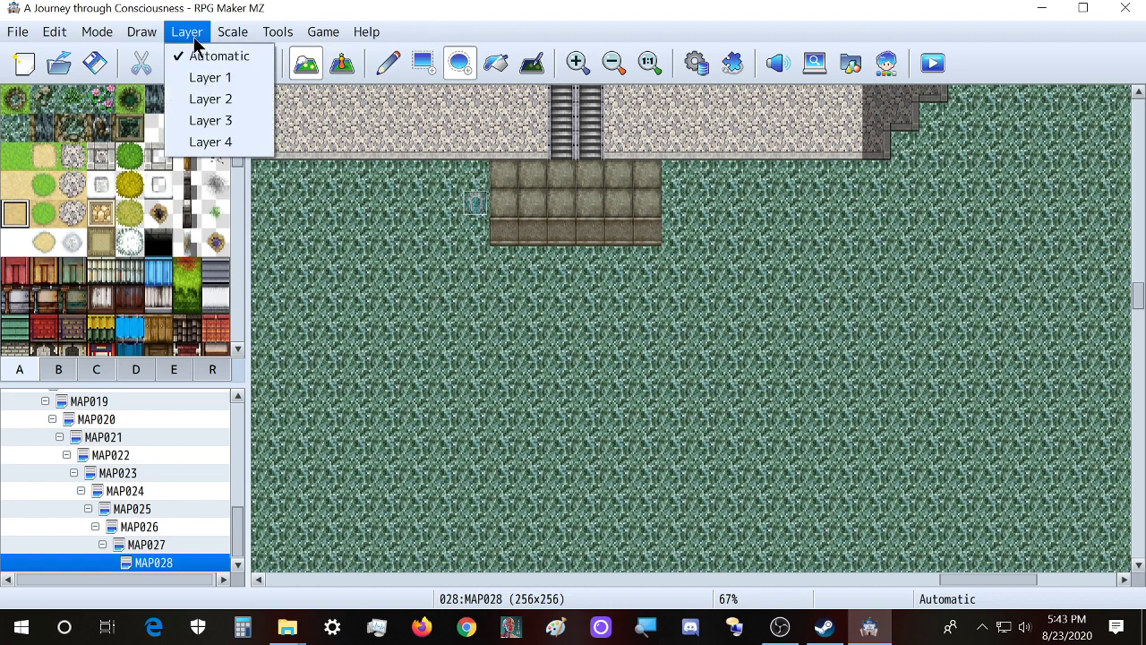
click(198, 79)
scroll(371, 320, up, 5)
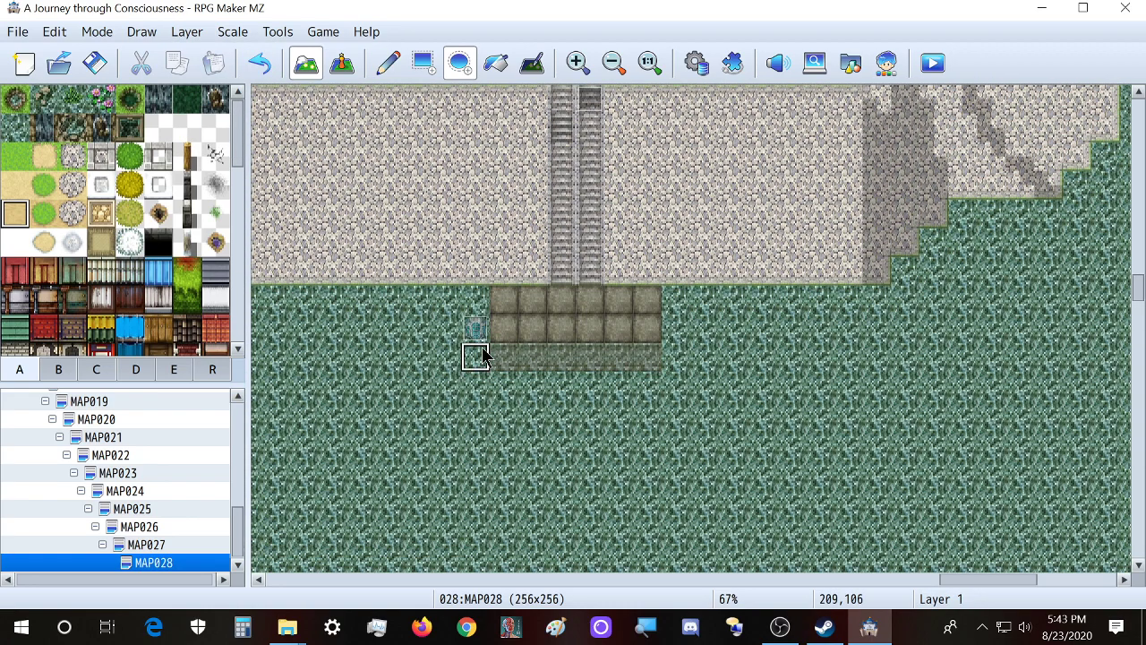
Examine Layers 2, 3 and 4 of MAP028 one after another around the metal stairs and stone platform
click(188, 34)
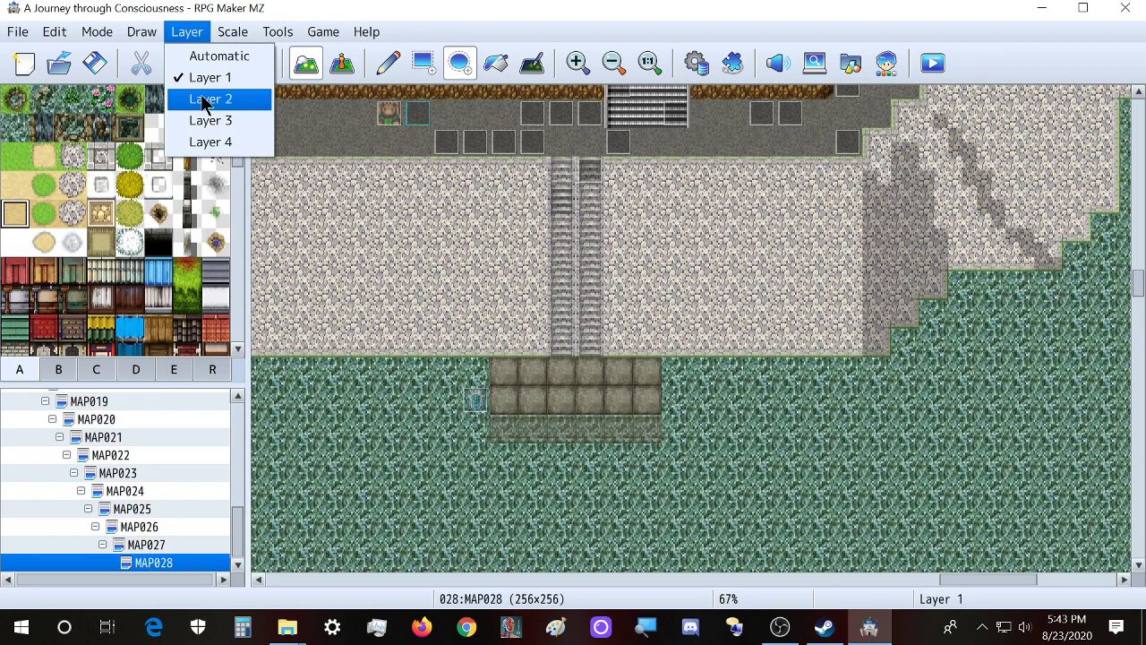
click(207, 98)
click(188, 34)
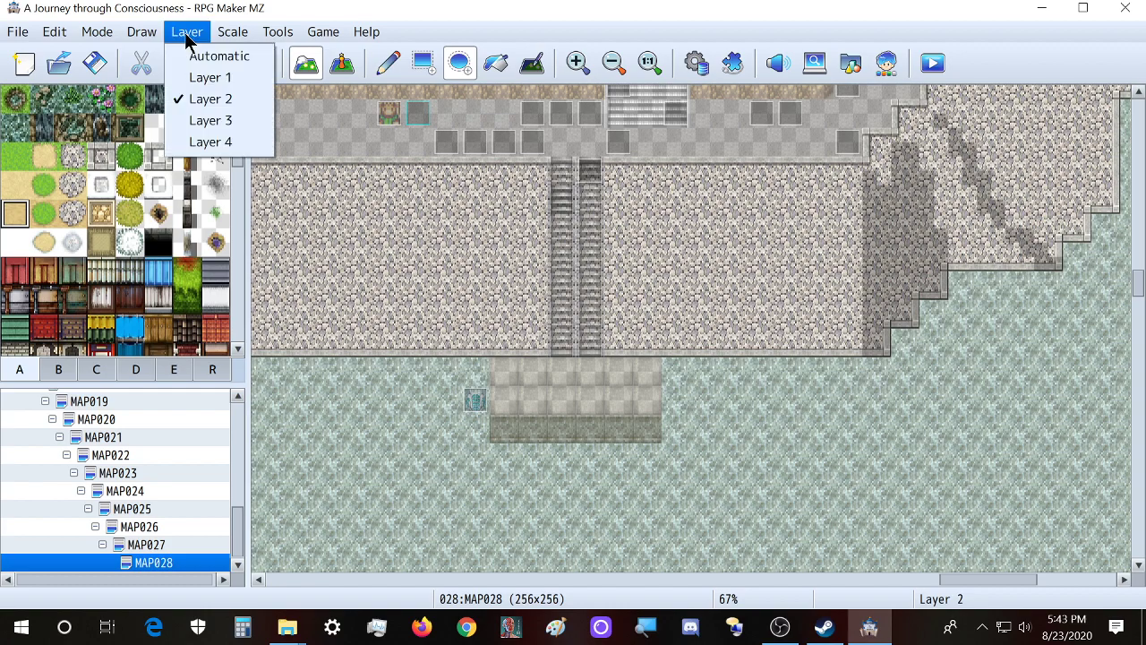
click(203, 117)
click(185, 33)
click(201, 141)
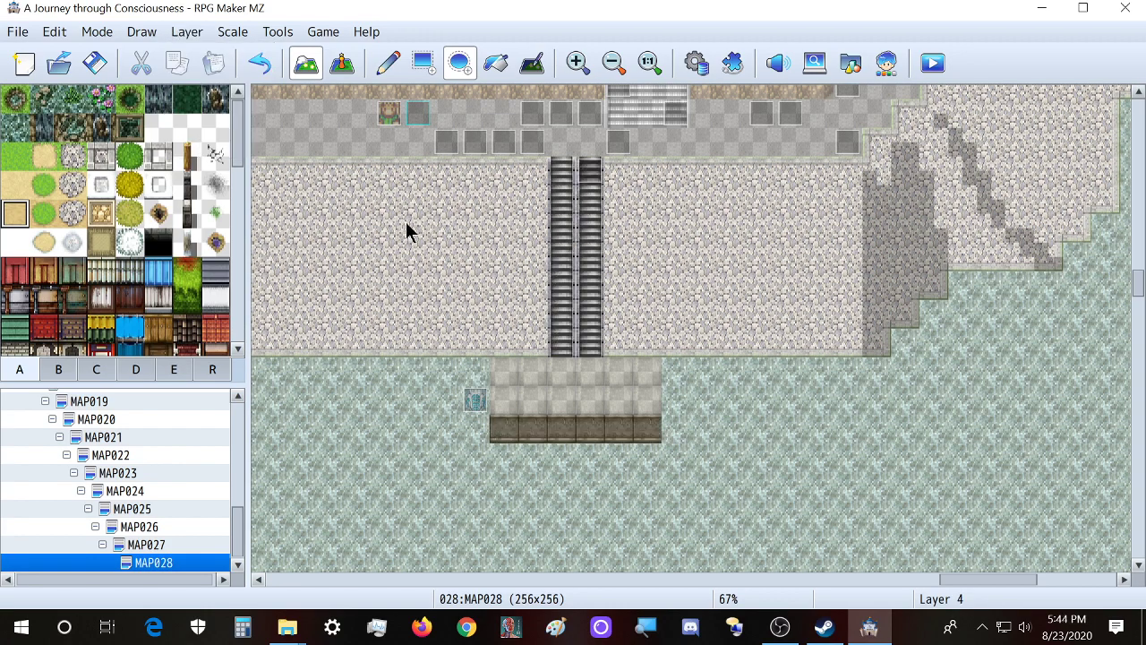
Examine the Layer 4 tiles in the park north of the torii gate, and return to automatic layer selection
scroll(502, 349, up, 10)
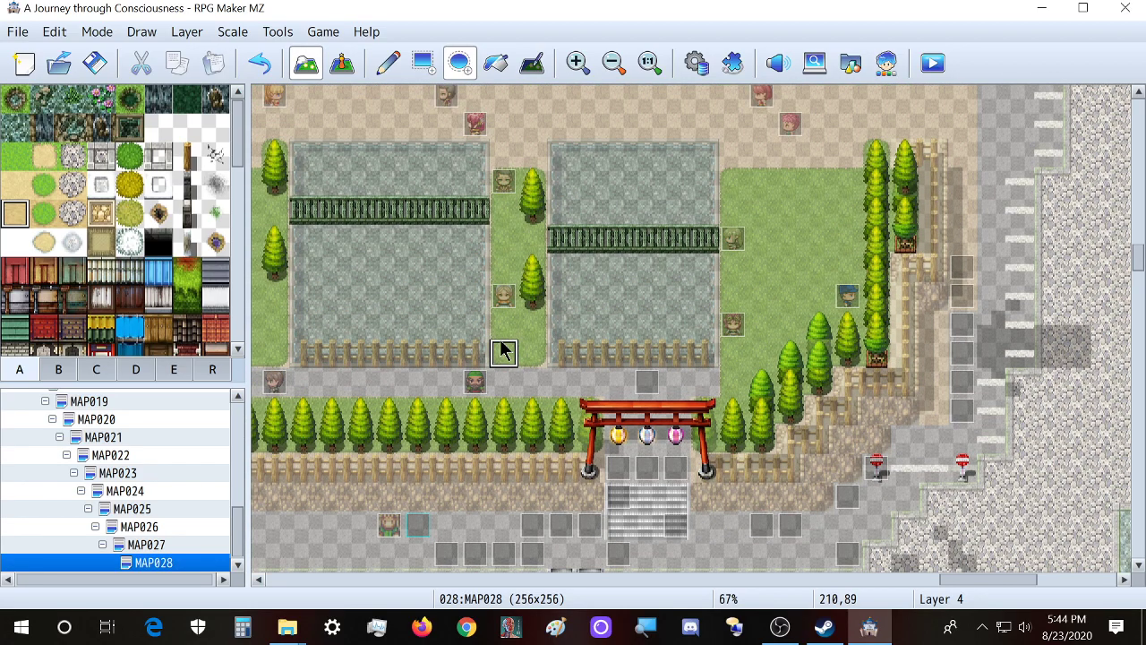
scroll(502, 349, up, 8)
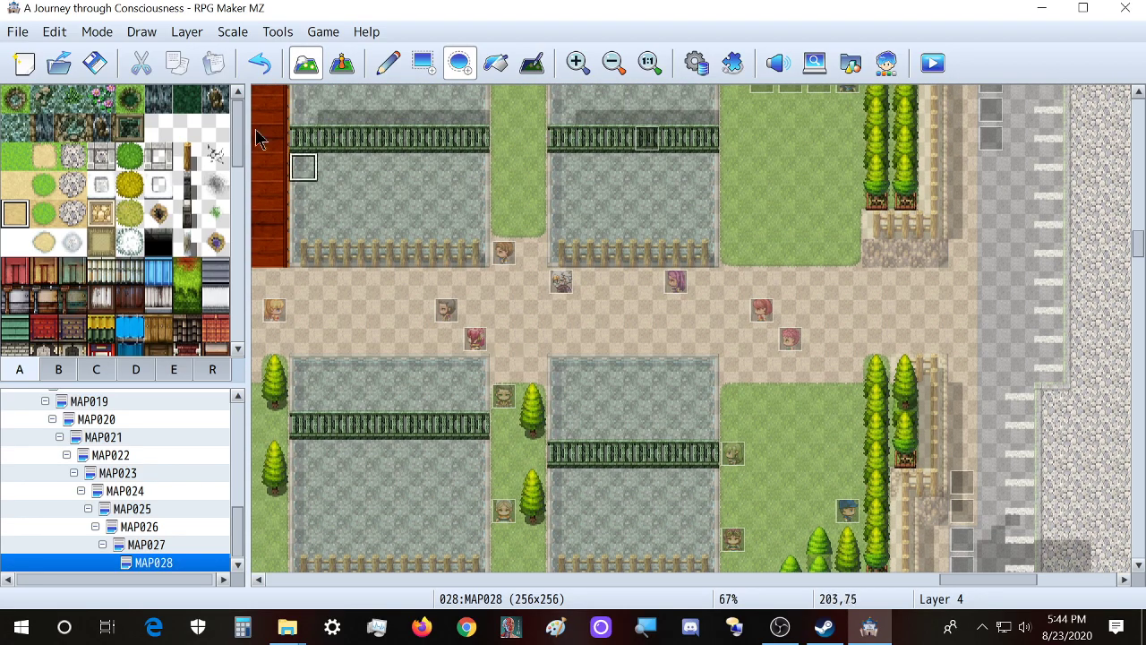
click(190, 32)
click(201, 55)
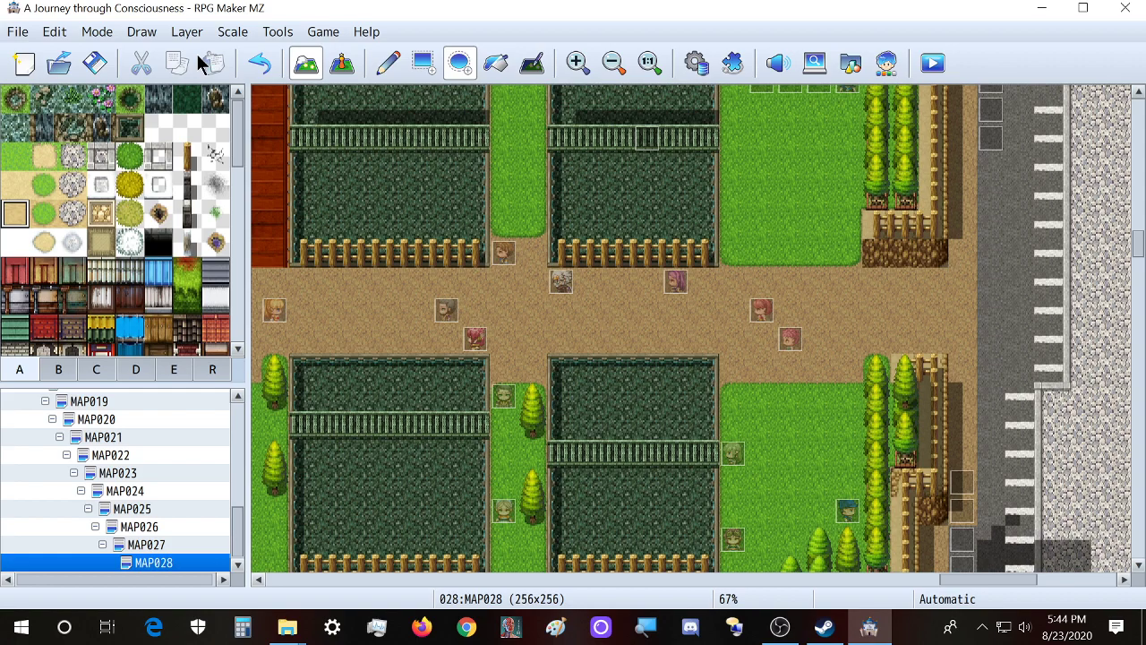
Place a single sand tile on Layer 1 in the water south of the stone platform
scroll(447, 289, down, 20)
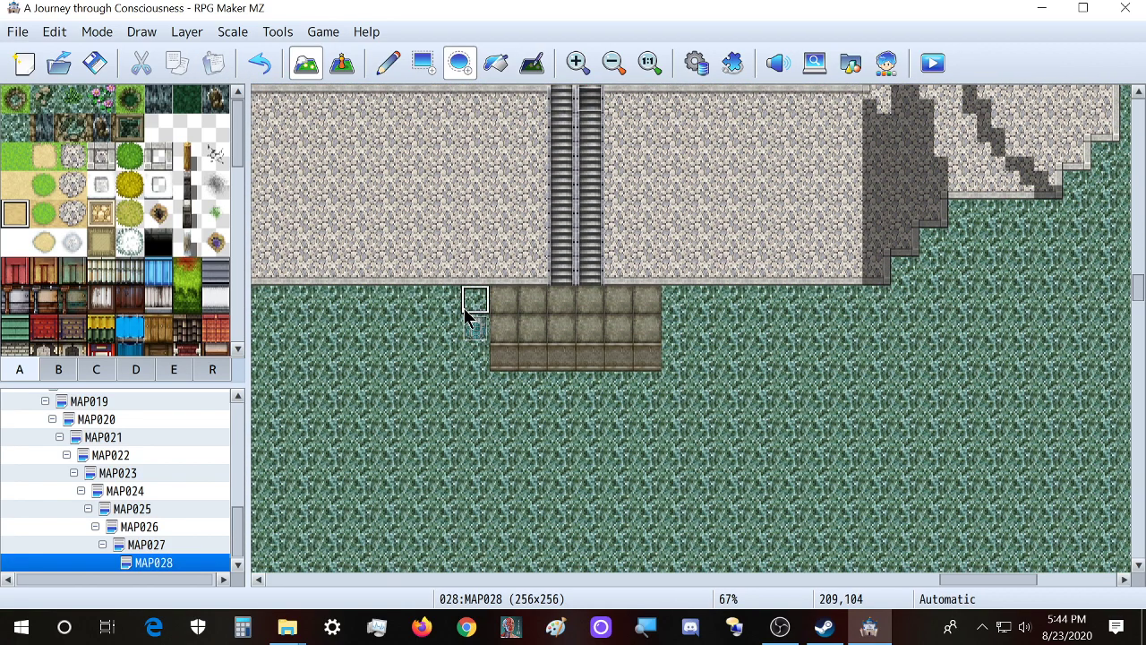
scroll(466, 315, down, 5)
click(187, 31)
click(204, 78)
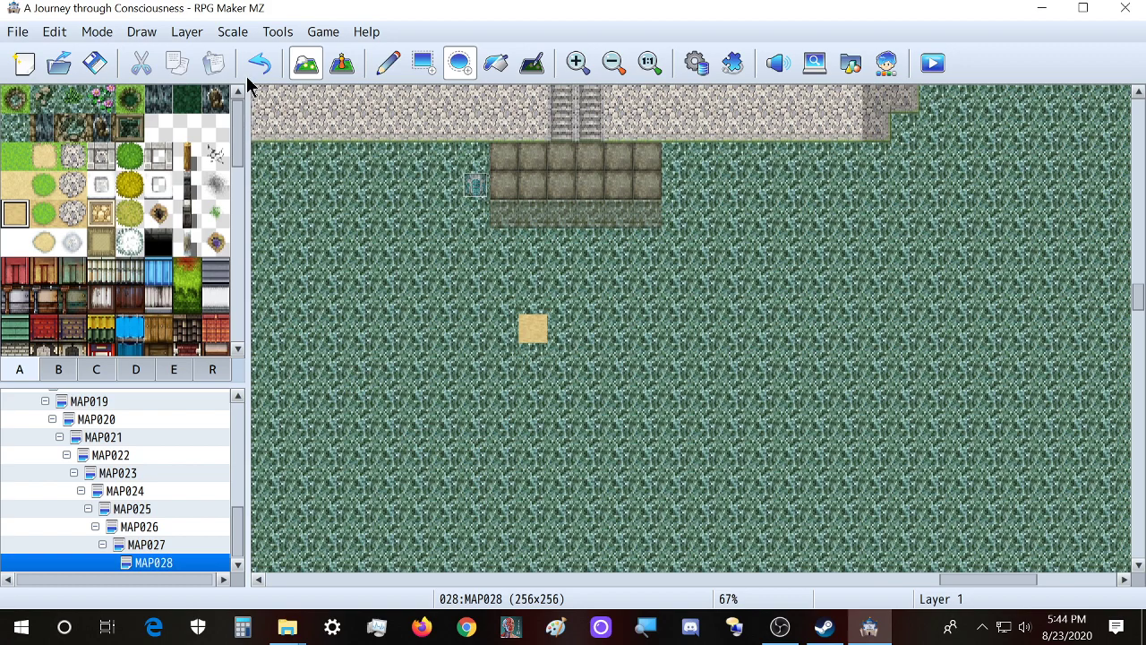
Place a snowy white bush tile on Layer 2 over the single sand tile
click(186, 36)
click(207, 99)
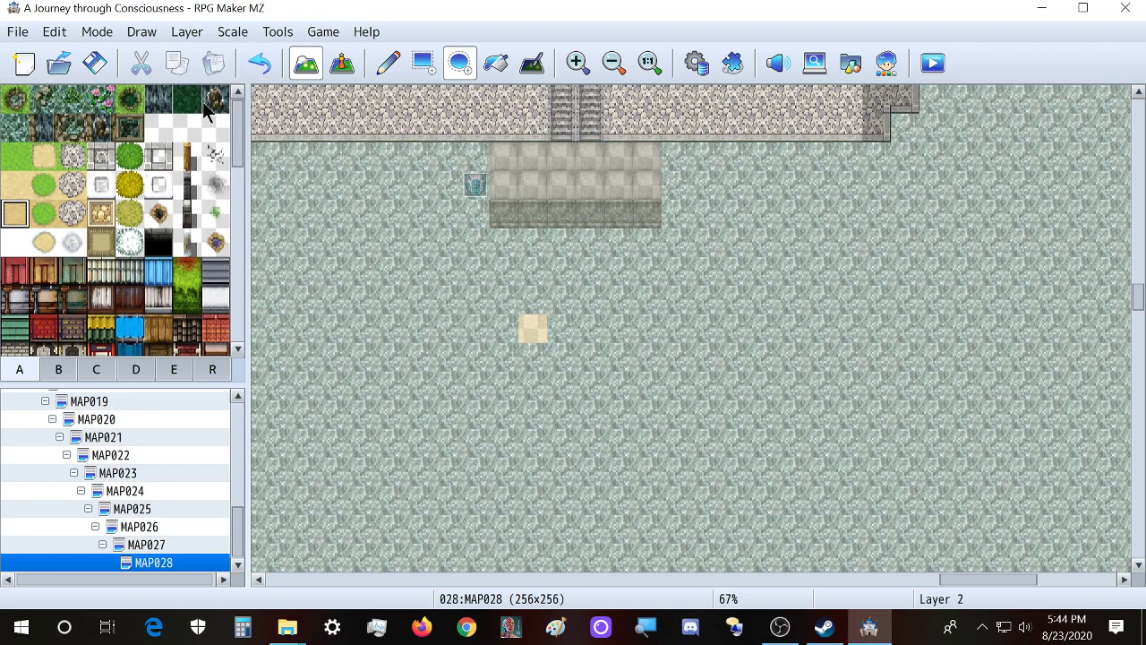
click(130, 242)
click(532, 329)
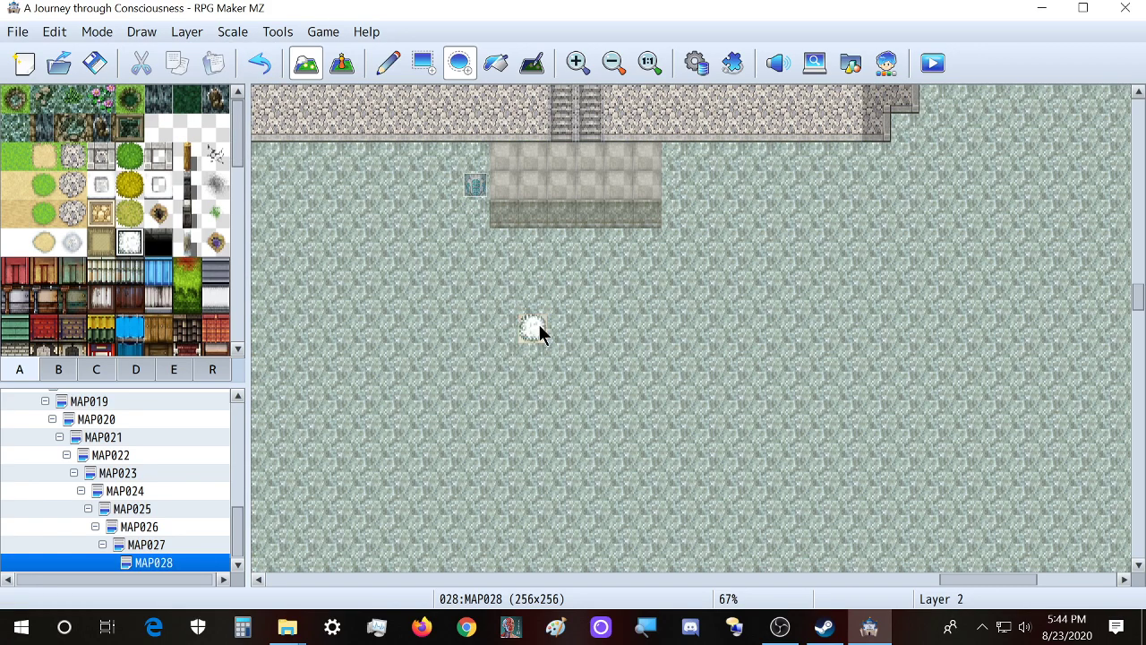
Place a Fencepost A (Wood) tile on Layer 3 over the snowy bush
click(196, 34)
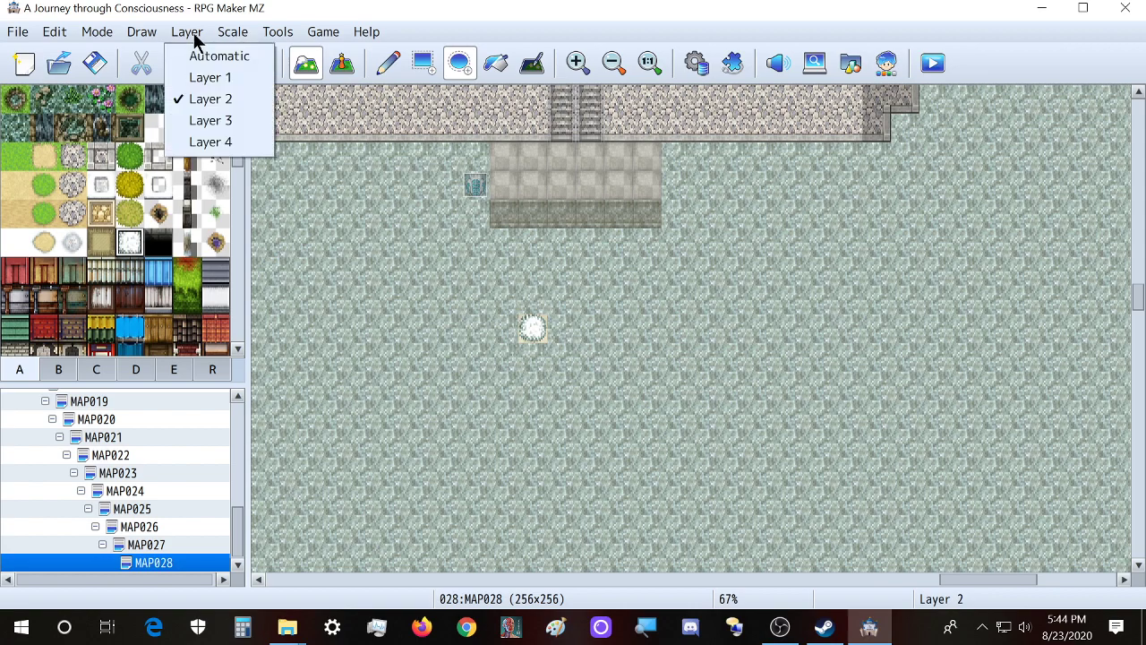
click(224, 124)
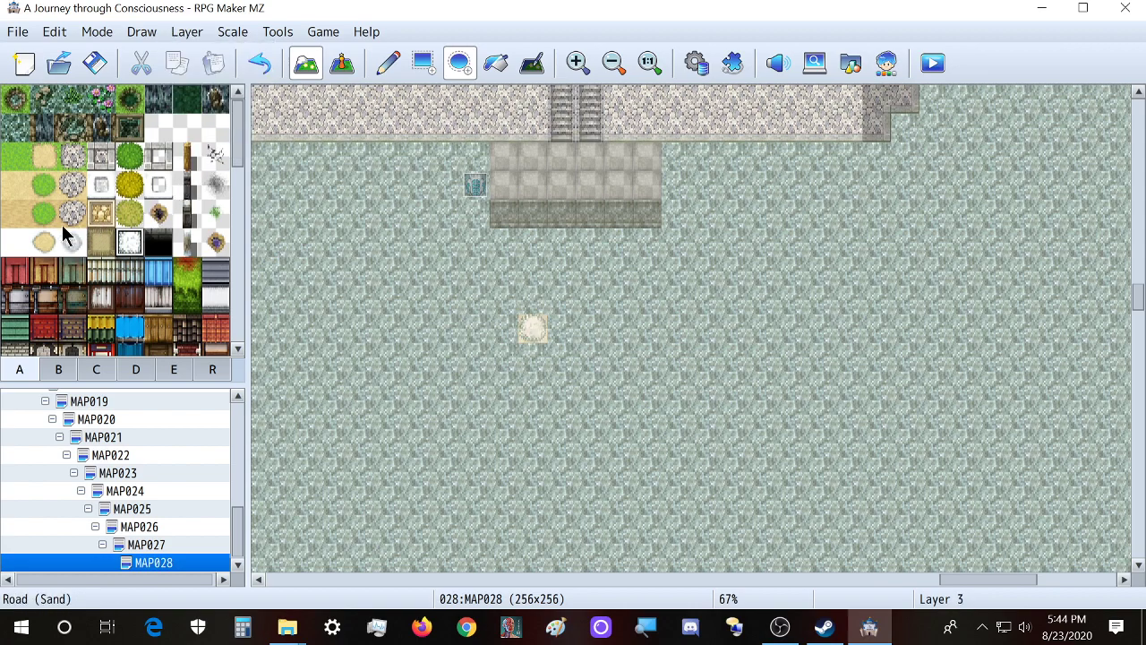
click(186, 157)
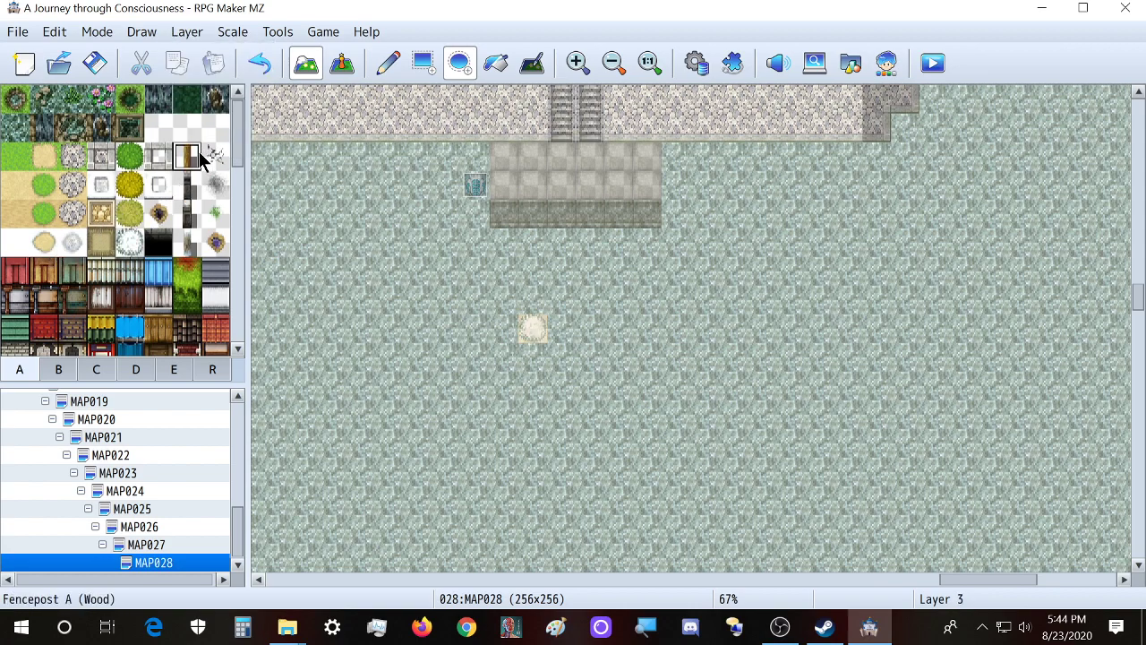
click(533, 328)
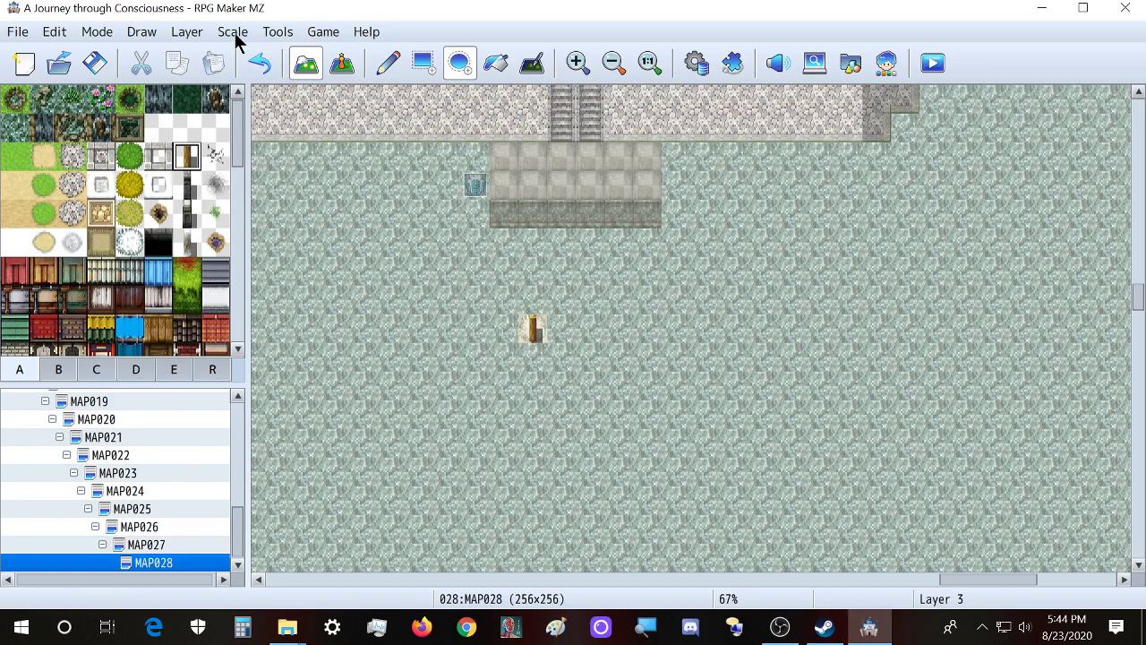
Examine the stacked test tile south of the stone platform on Layer 1, Layer 2 and Layer 3
scroll(515, 367, up, 1)
scroll(519, 374, down, 1)
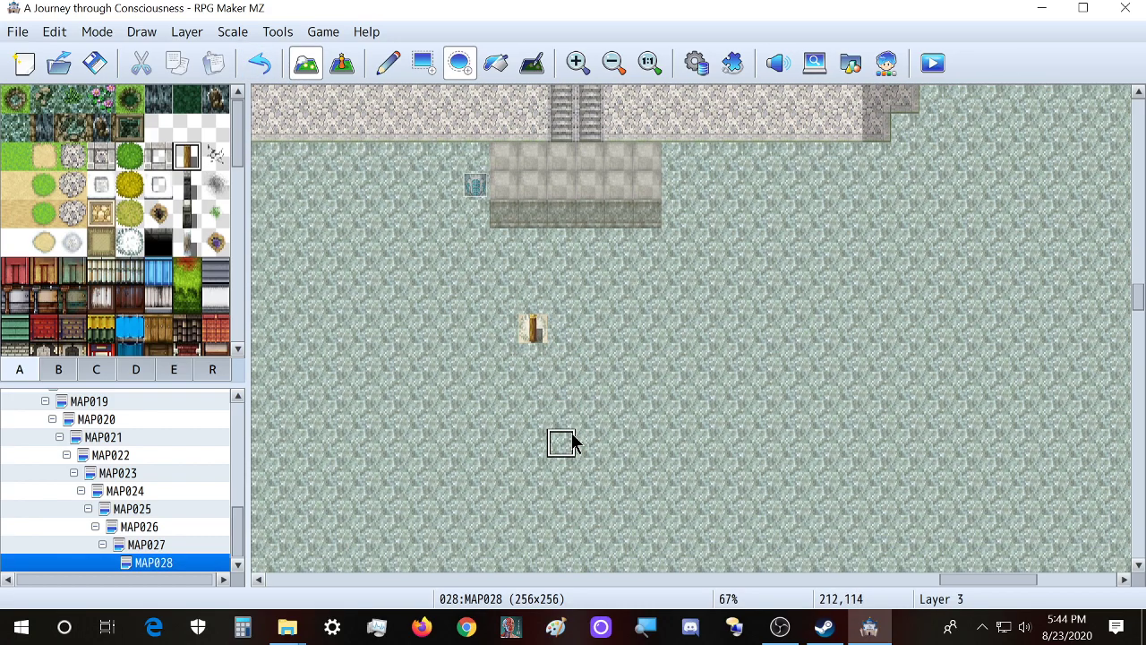
click(234, 34)
mouse_move(186, 40)
click(198, 78)
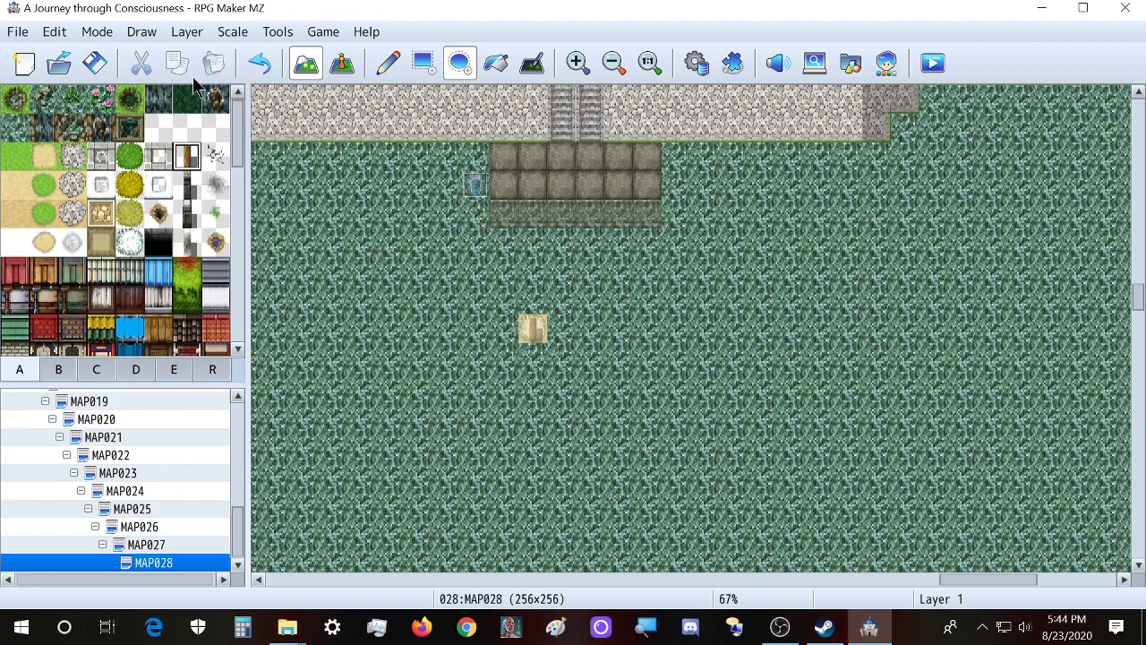
click(188, 33)
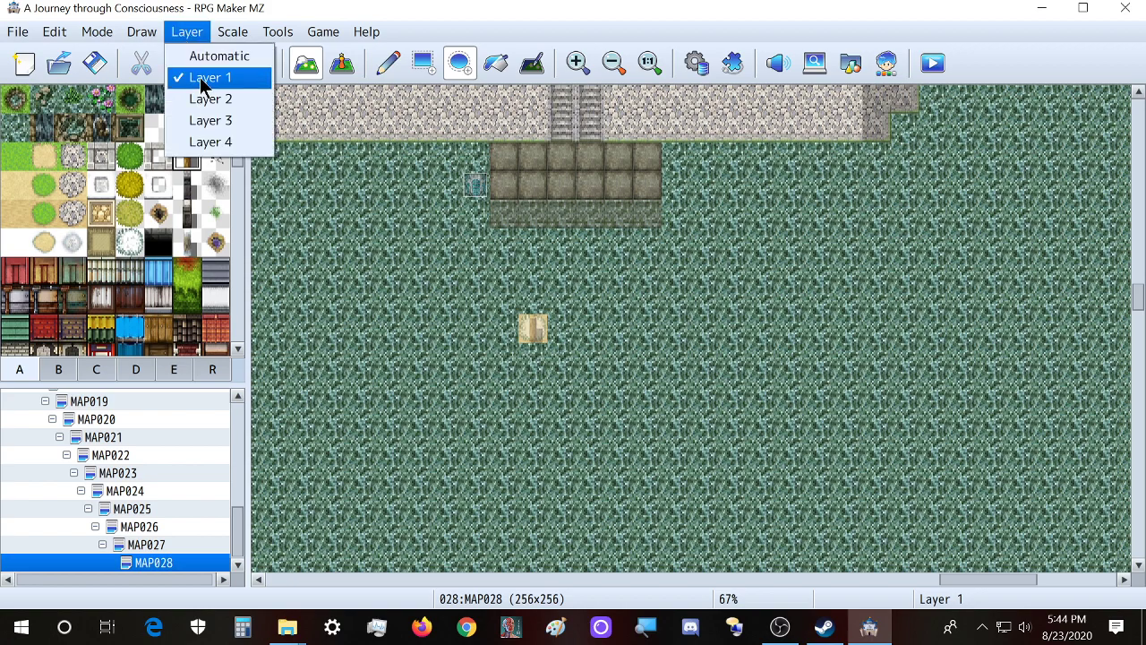
click(206, 98)
click(185, 36)
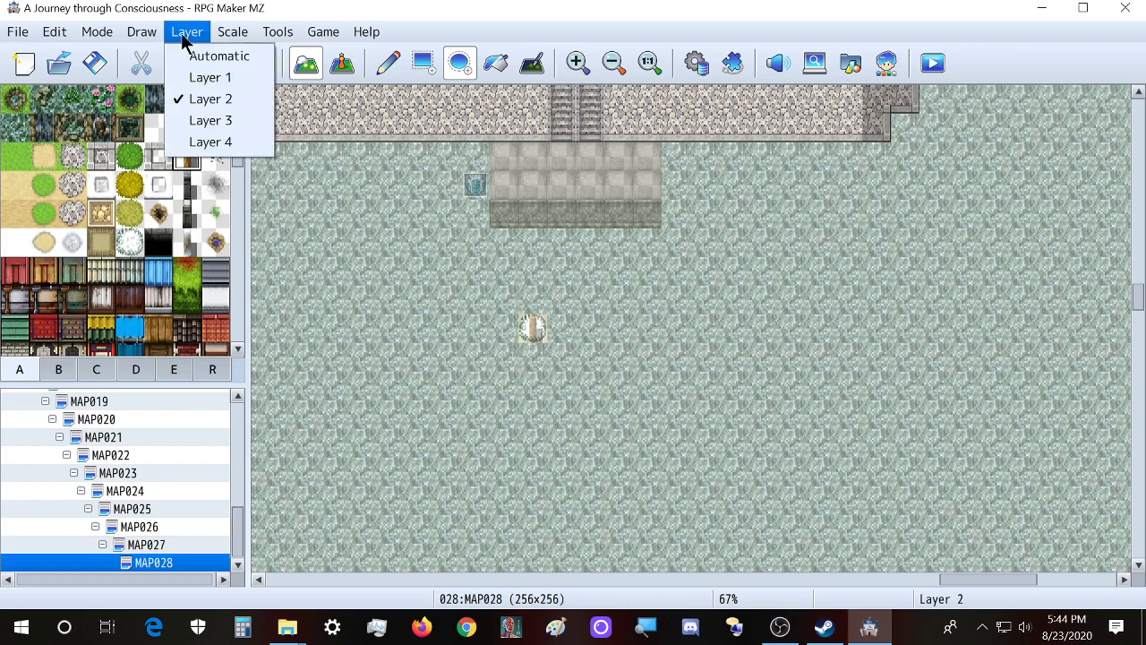
click(202, 118)
Place a single rocky tile with a purple centre on Layer 4 over the wooden fencepost in the water
click(184, 34)
click(204, 141)
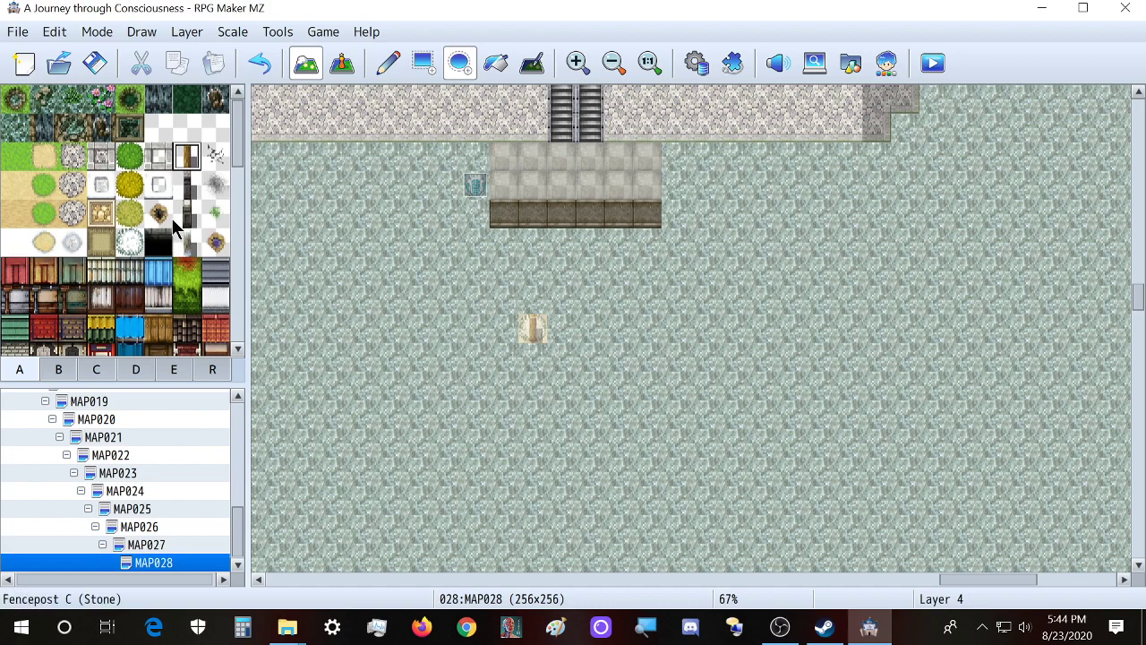
click(215, 242)
click(537, 328)
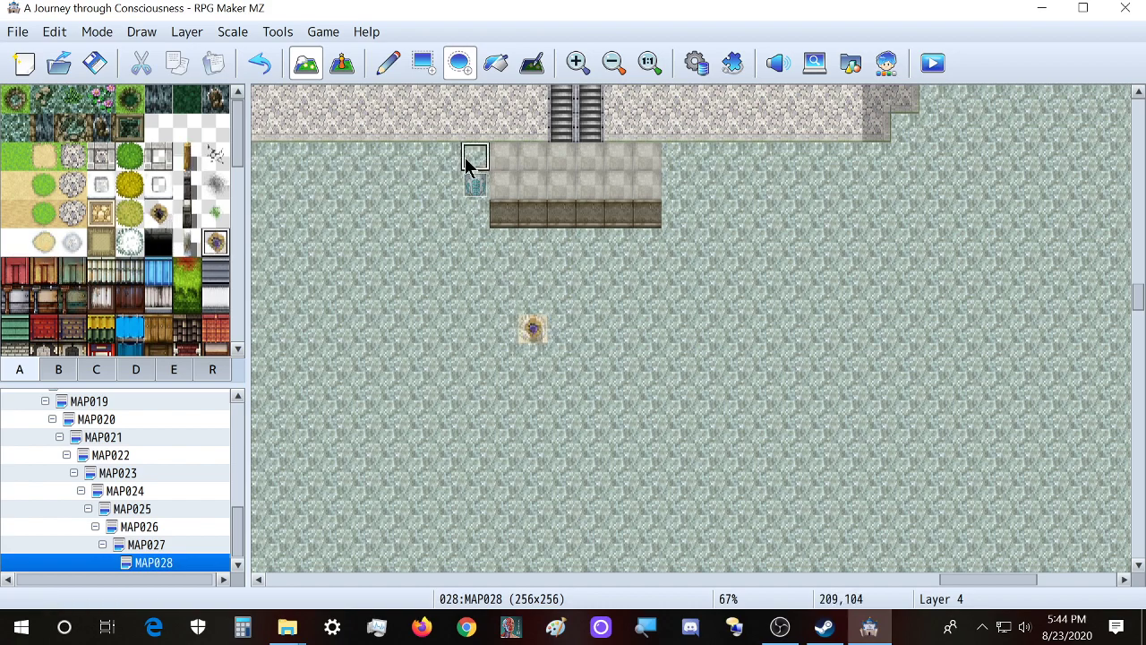
Examine the stacked test tile and surrounding map in automatic layer view and on each of Layers 1 to 4
click(186, 32)
click(202, 54)
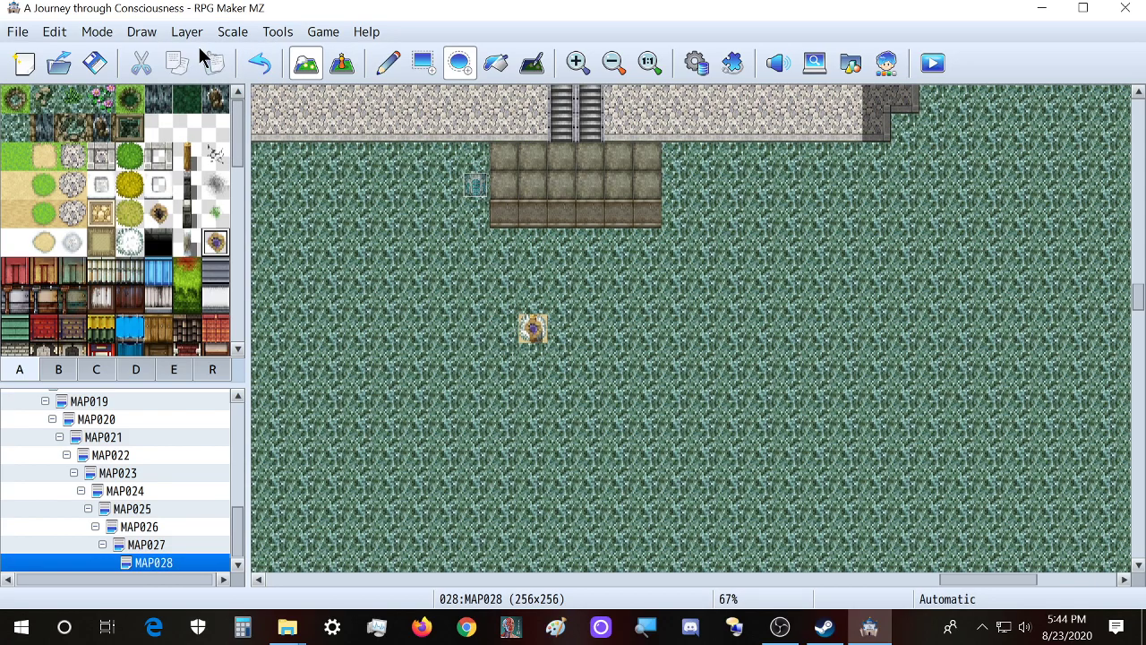
click(188, 33)
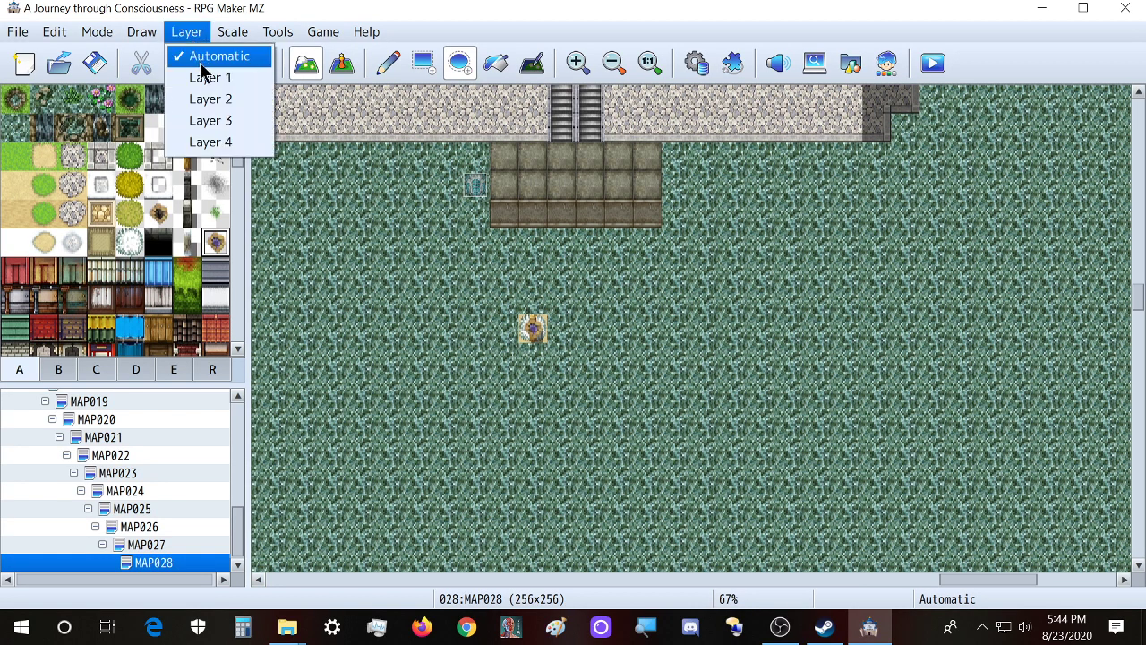
click(204, 77)
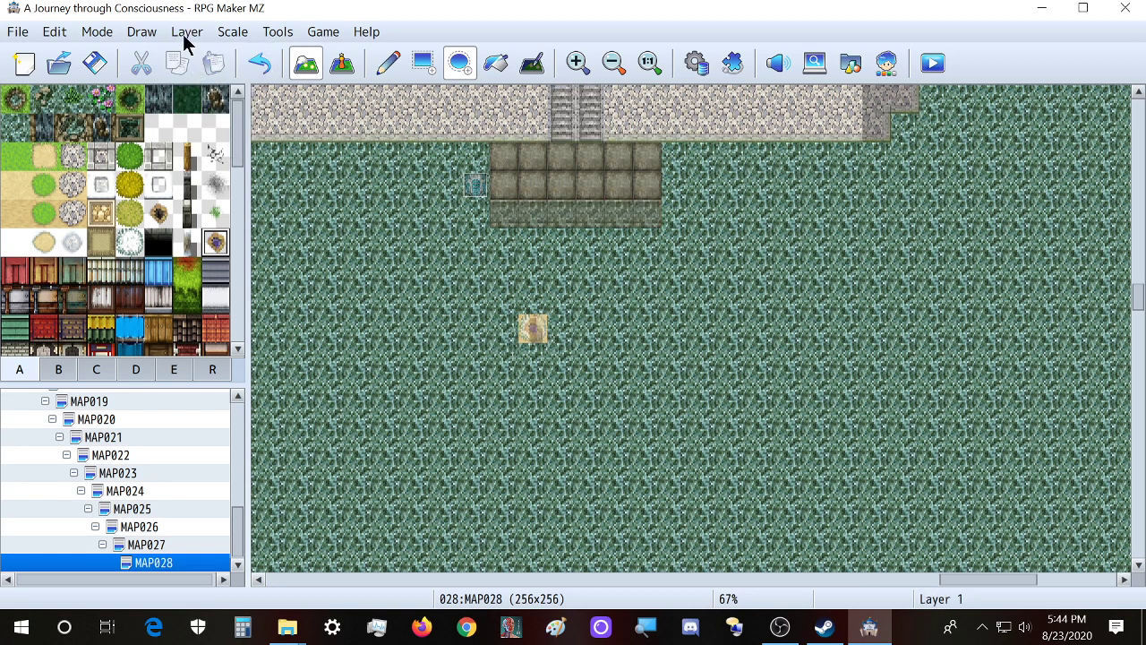
click(183, 34)
click(205, 97)
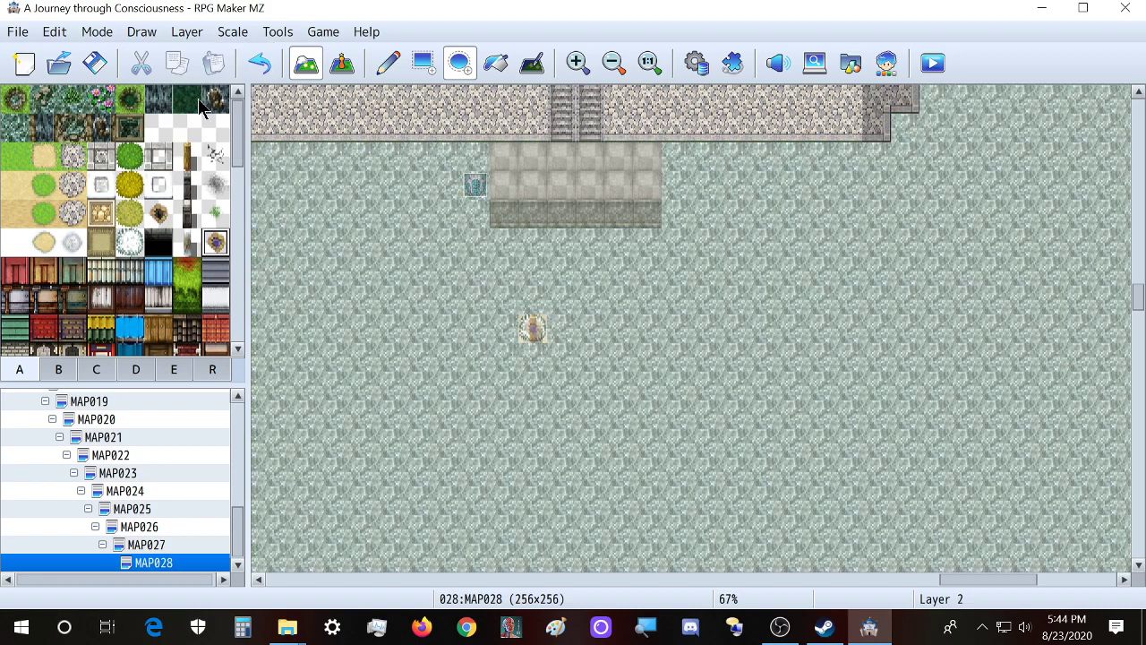
click(187, 32)
click(205, 117)
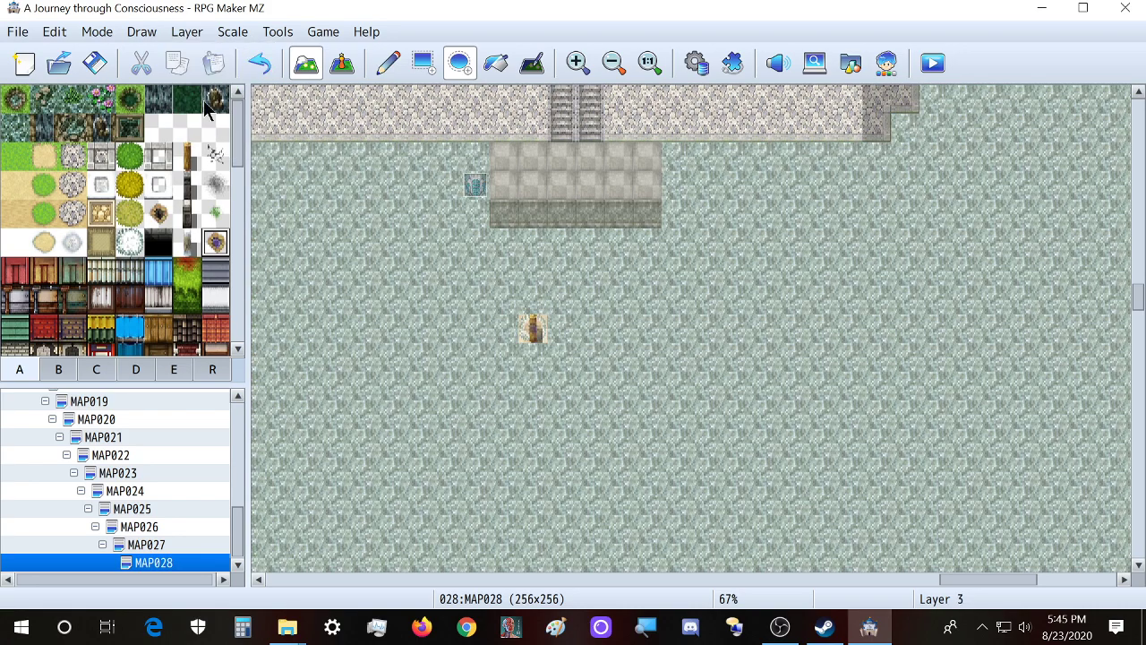
click(186, 32)
click(209, 138)
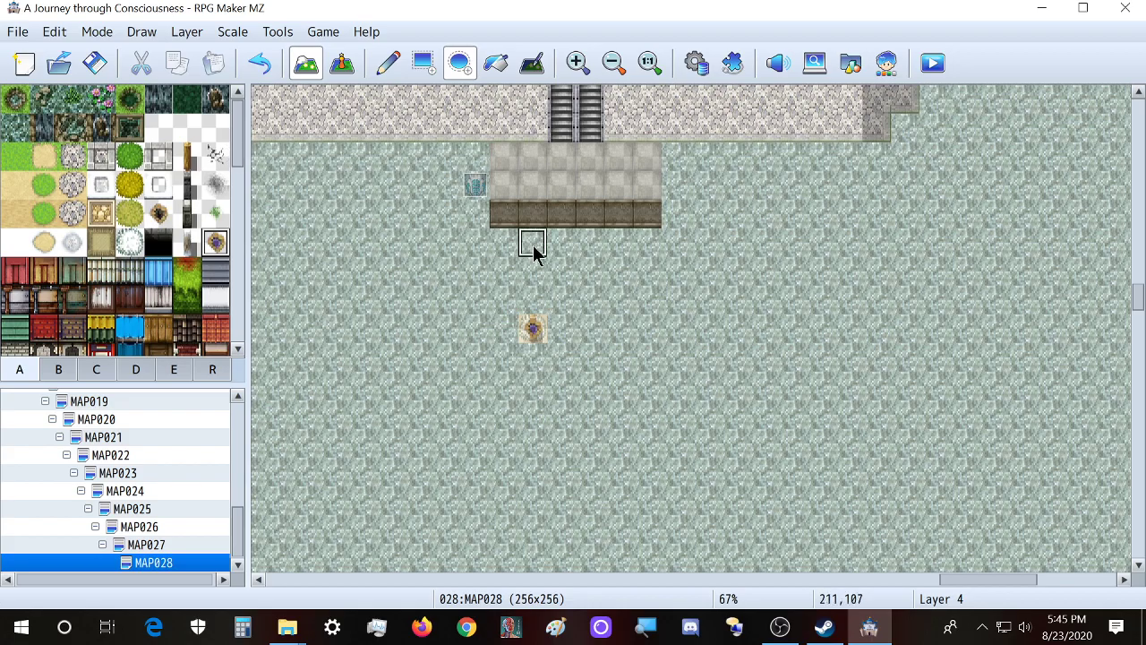
scroll(604, 333, up, 3)
scroll(604, 358, up, 4)
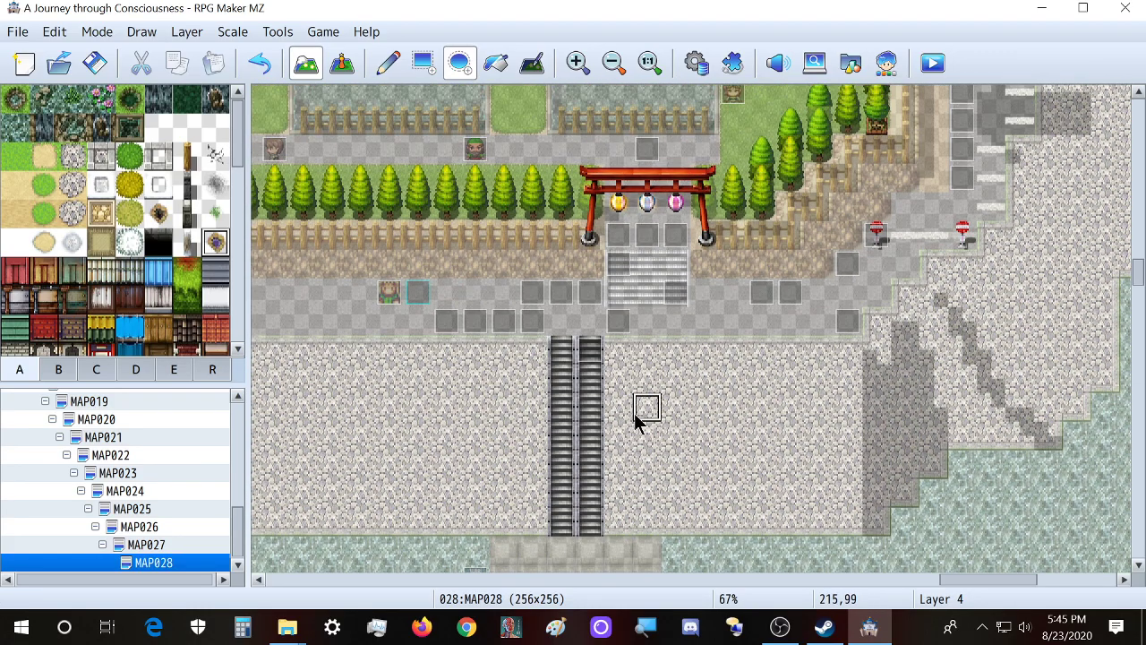
scroll(588, 430, down, 7)
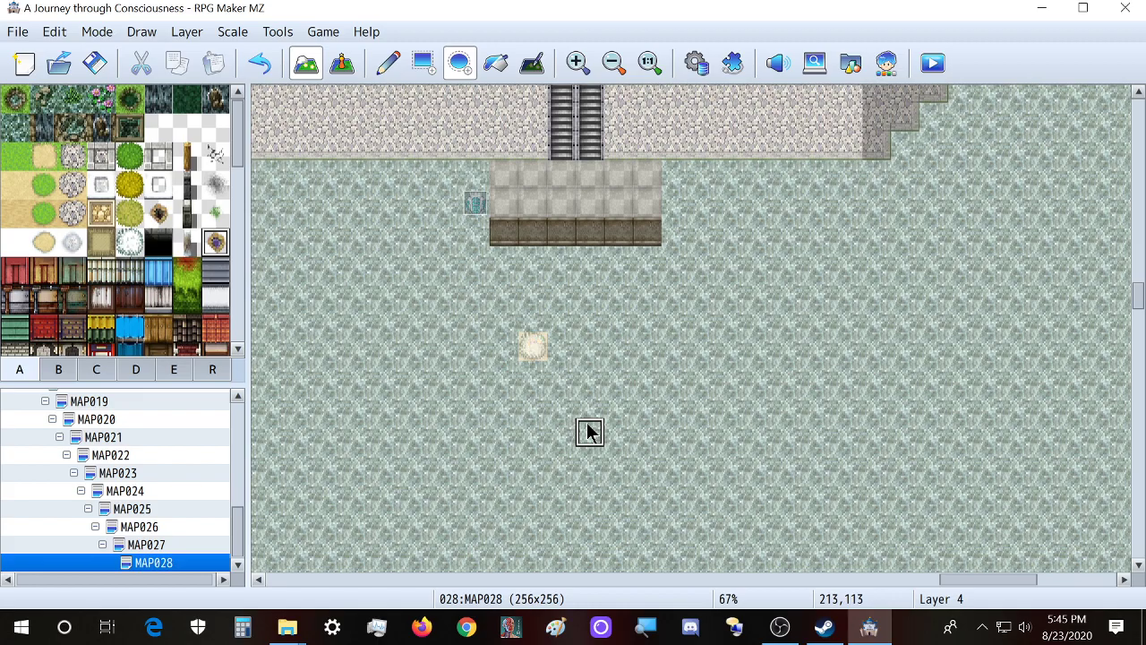
scroll(588, 429, up, 1)
scroll(588, 430, up, 1)
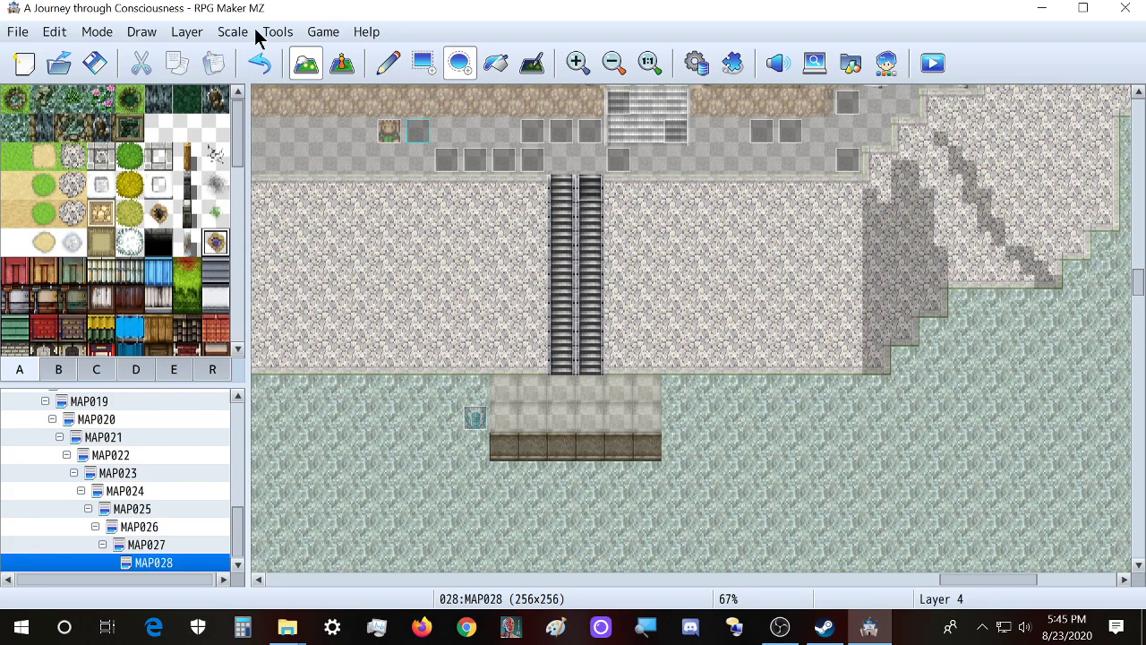
Switch the map to event editing and examine the A, E, D and C tiles of the Present Day tileset in the database
click(342, 63)
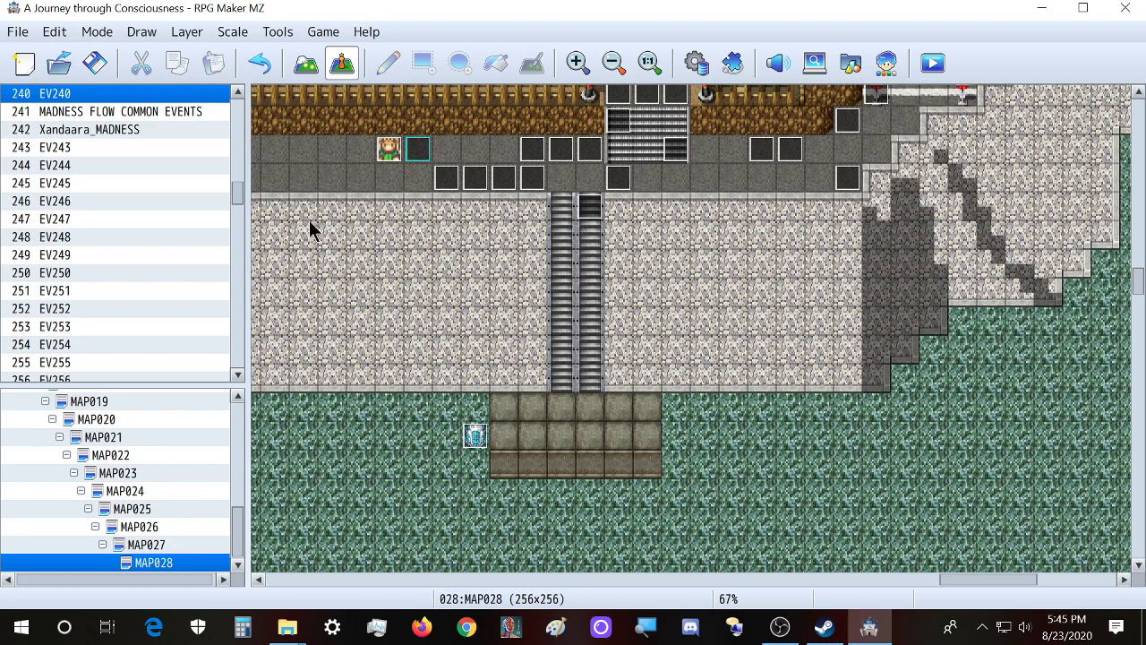
key(F9)
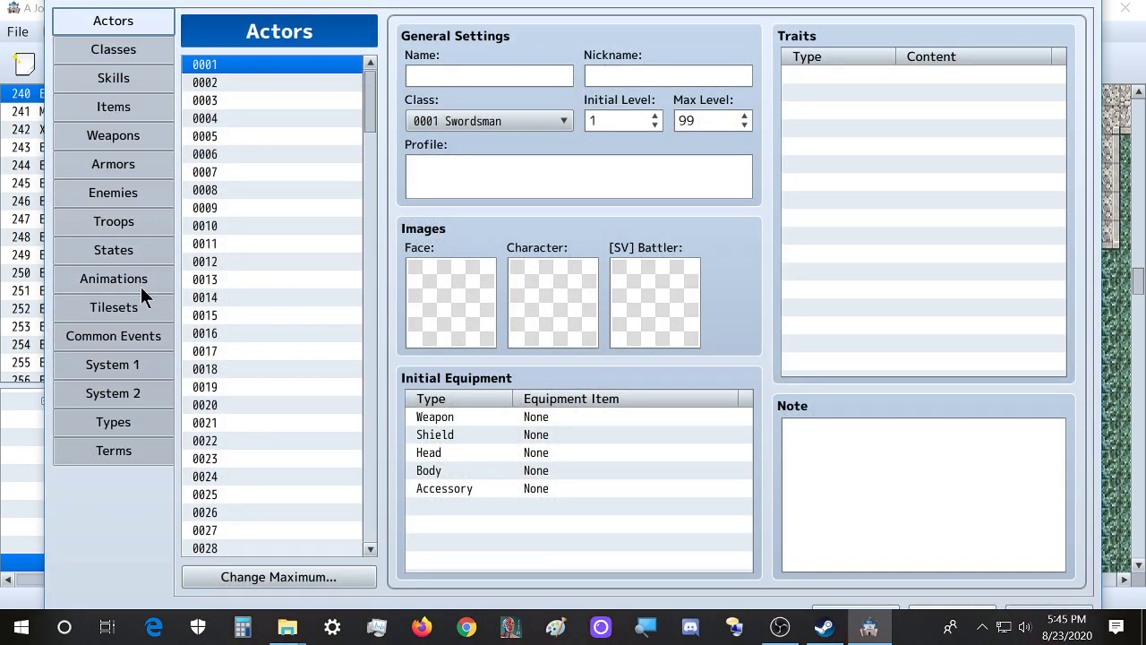
click(114, 307)
click(272, 211)
scroll(720, 322, down, 5)
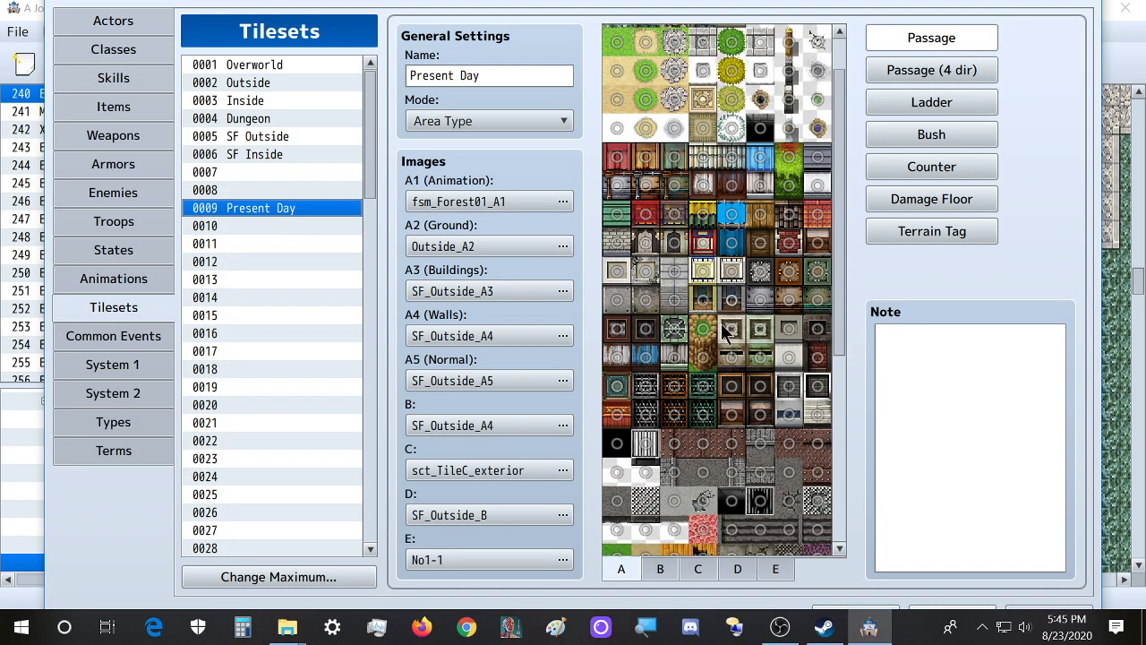
click(774, 569)
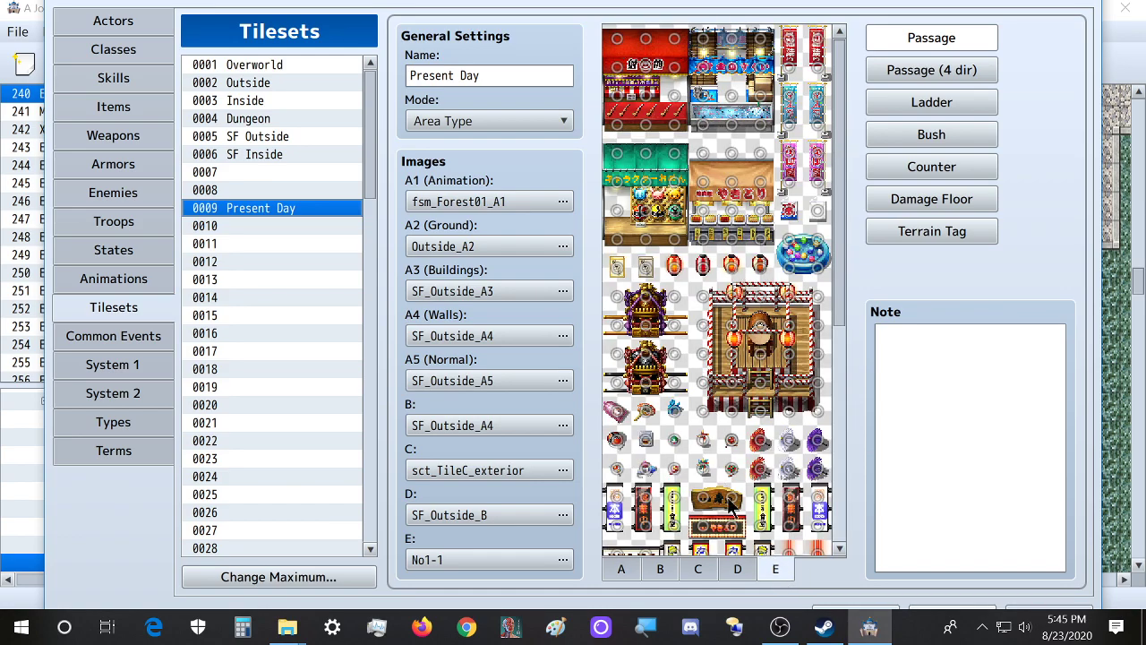
click(737, 568)
click(698, 569)
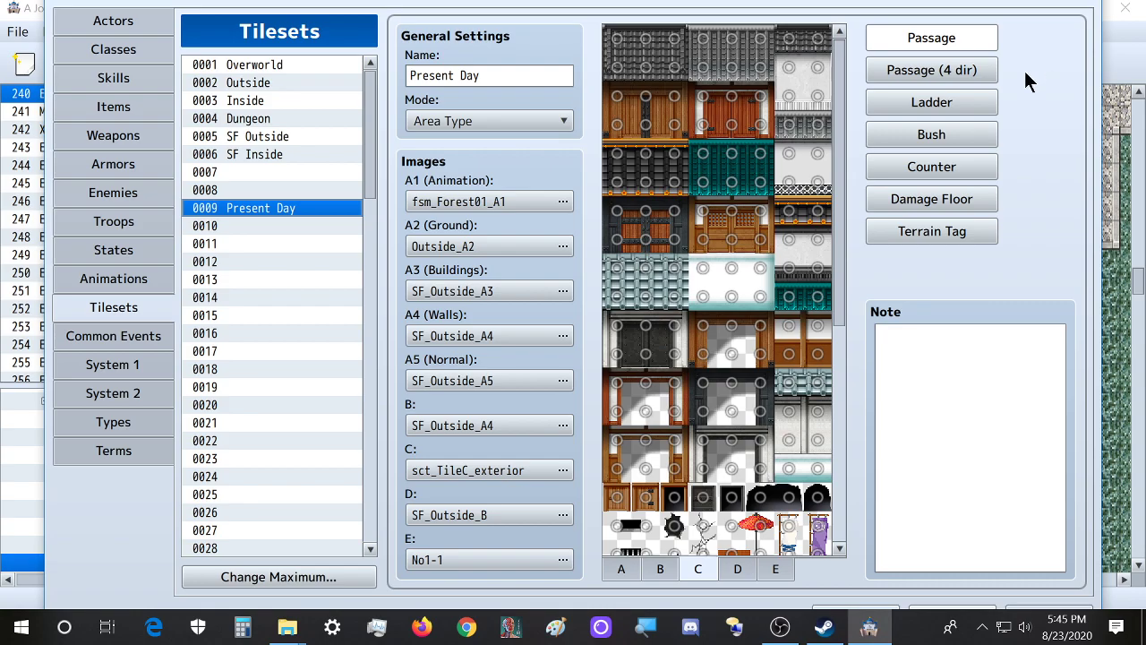
key(Escape)
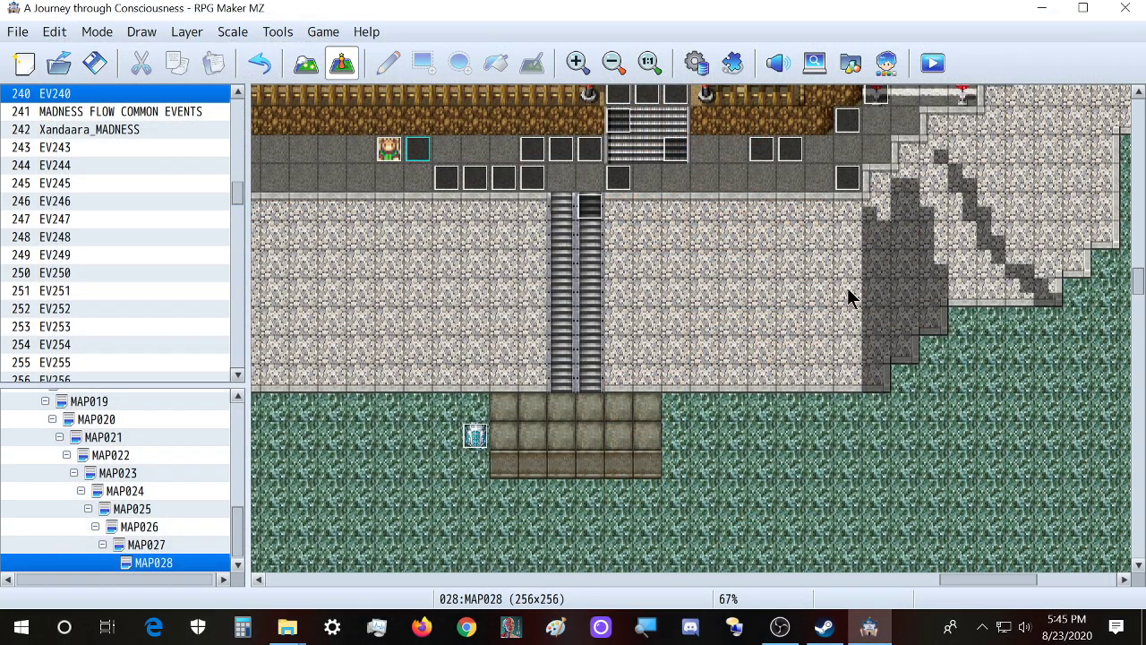
scroll(719, 422, up, 8)
scroll(723, 431, up, 3)
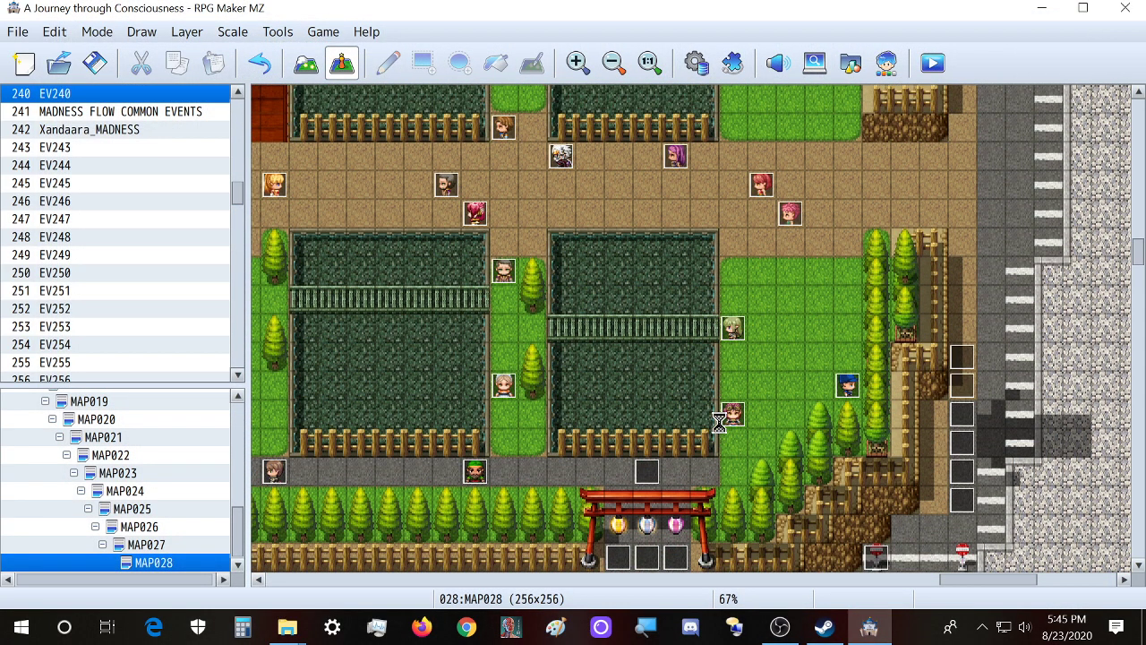
scroll(719, 423, down, 5)
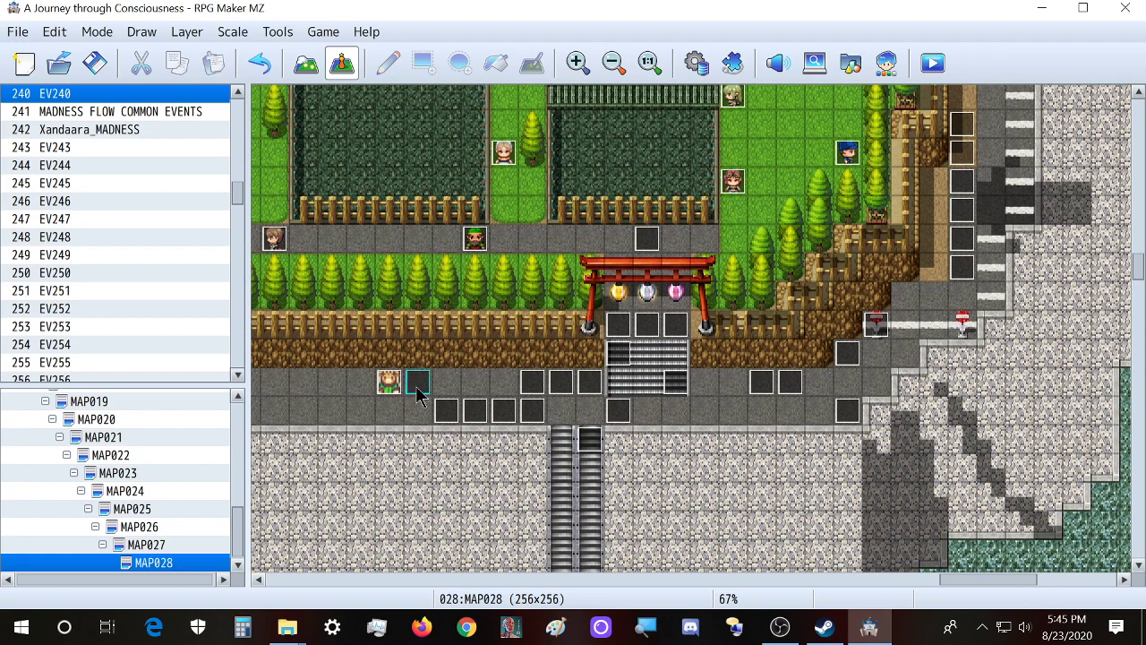
Open the database's actor settings and name actor 0001 Xandaara
key(F9)
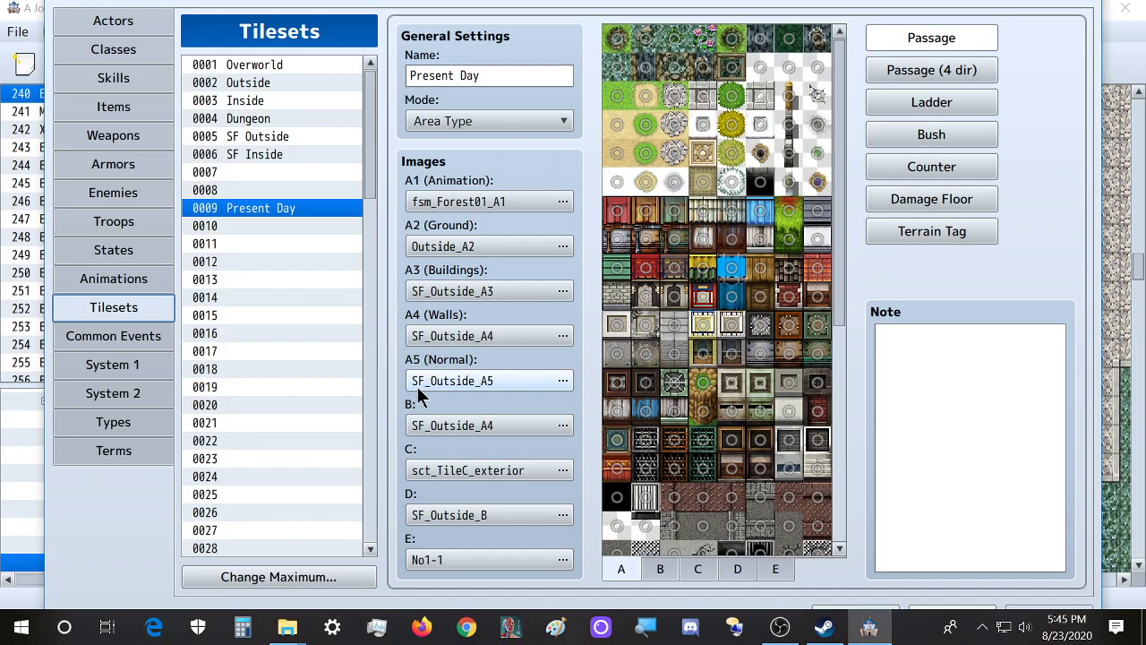
click(134, 24)
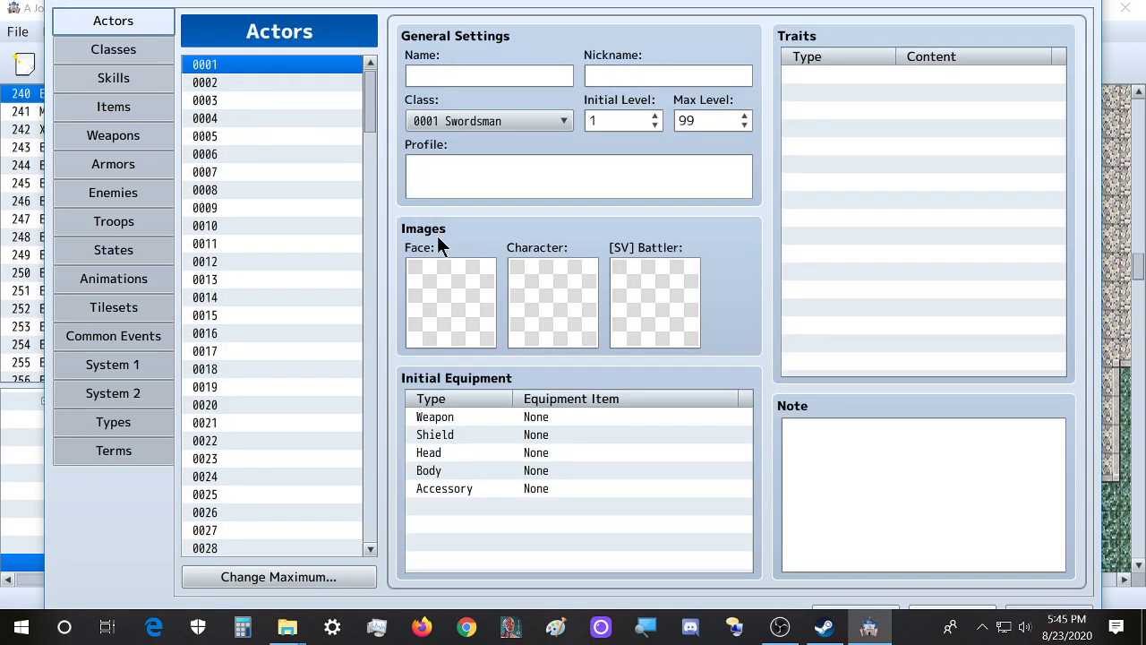
click(474, 74)
text(Xandaa)
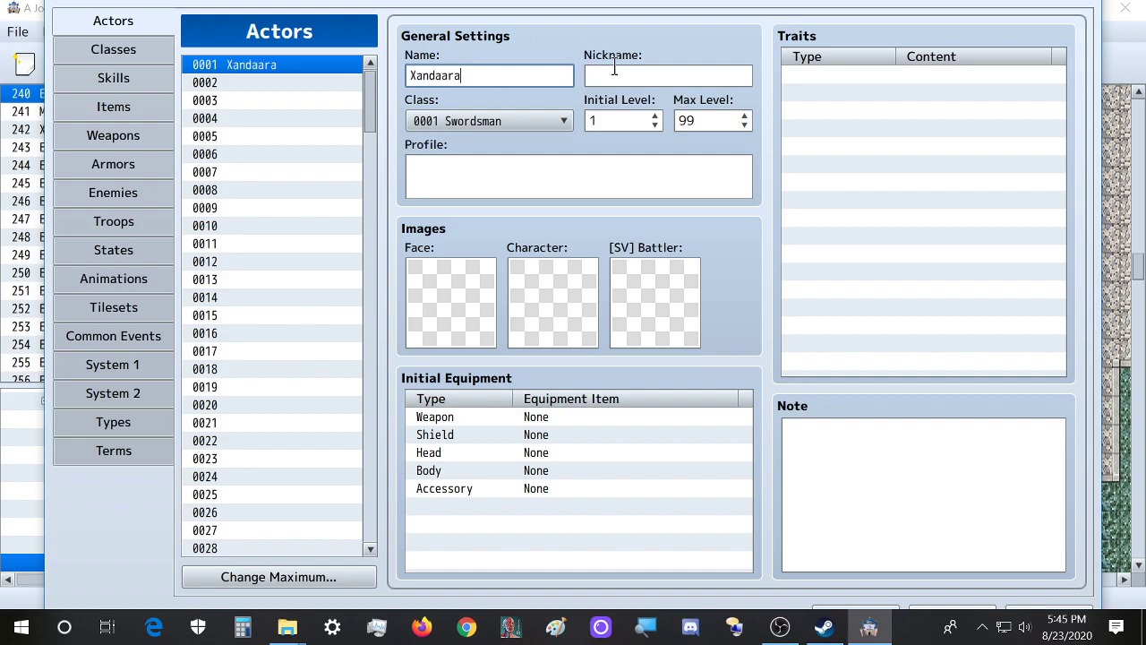
text(ra)
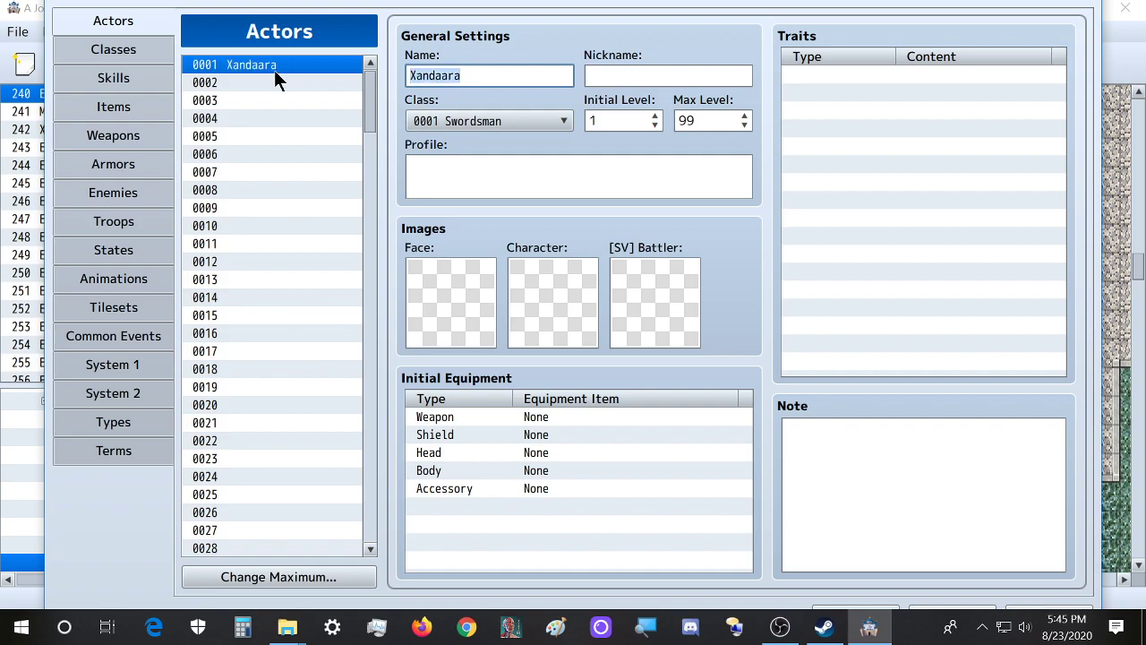
Rename actor 0001 to Nora the Pure
key(ctrl+a)
key(BackSpace)
text(Nora the)
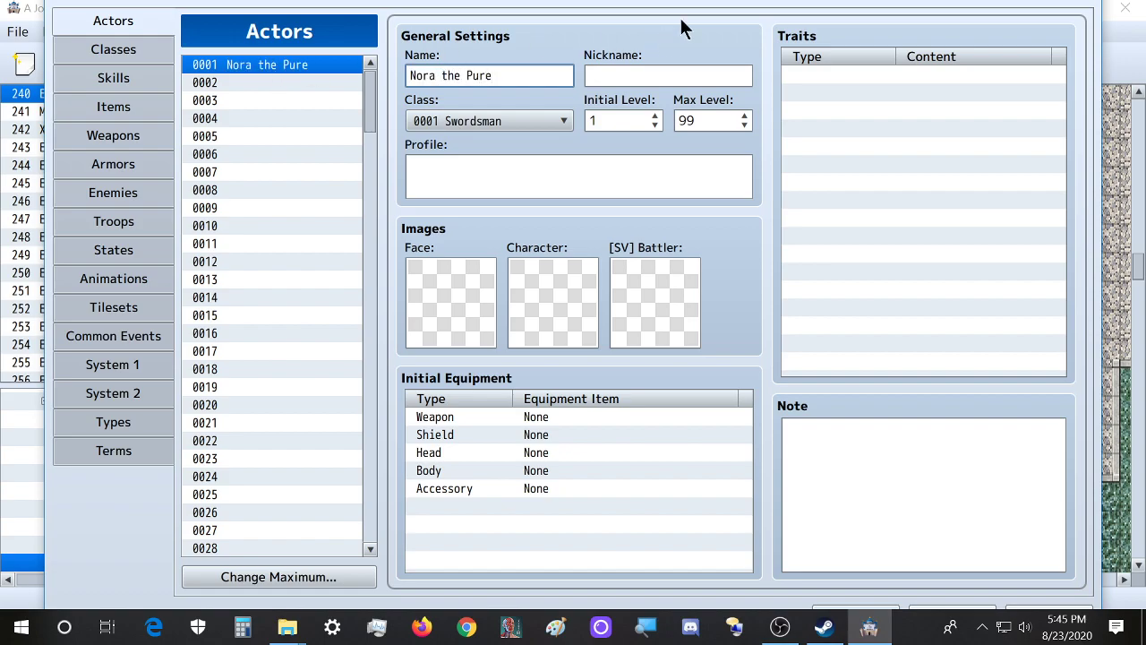
Open the face image selection for actor 0001 and search the file list for "nora"
double_click(459, 284)
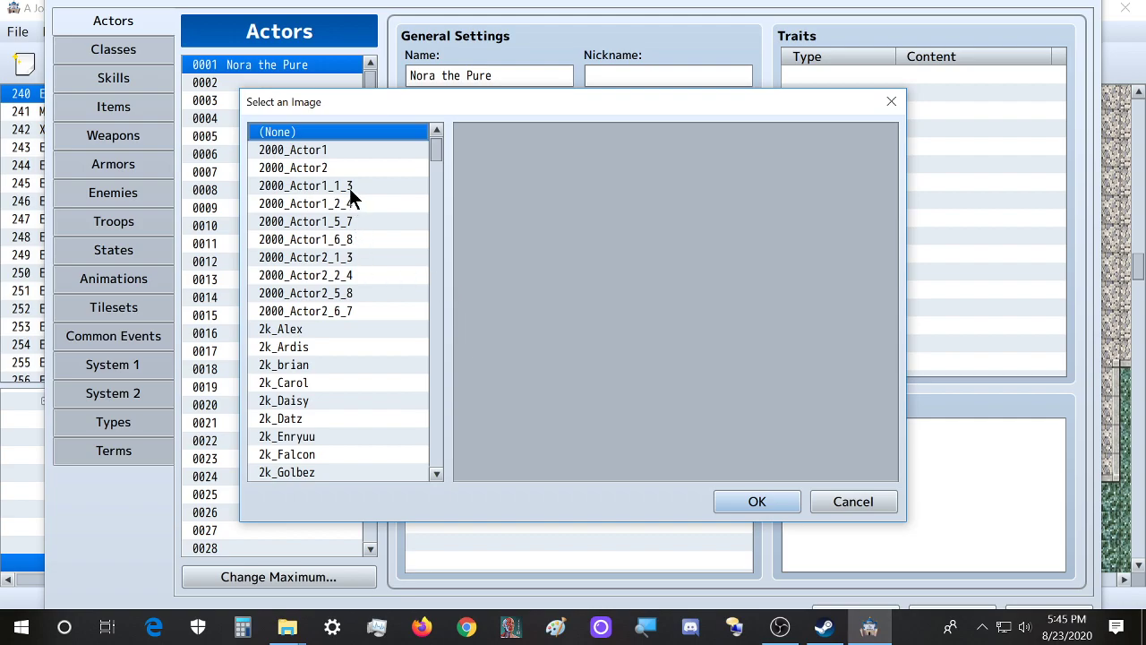
click(357, 259)
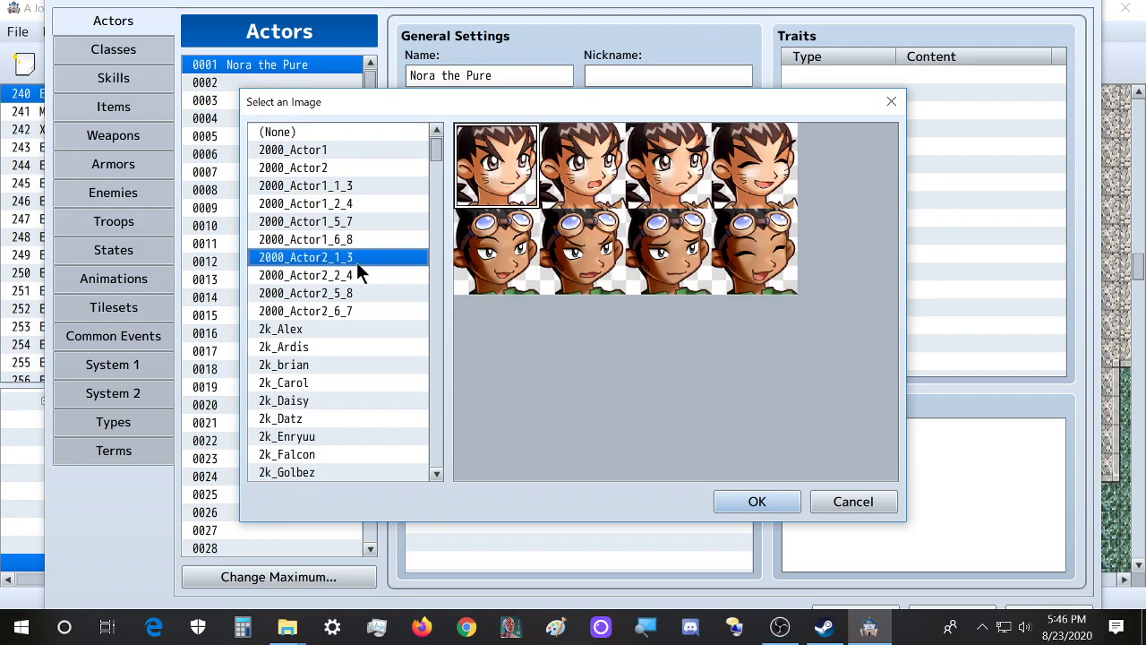
key(ctrl+f)
text(nora)
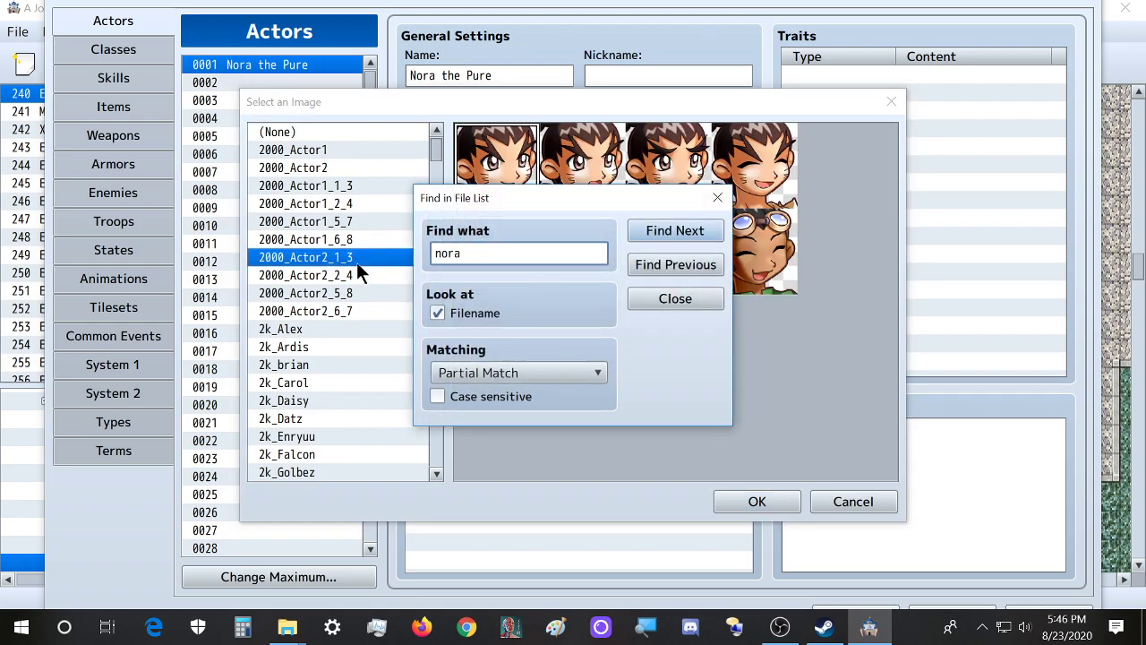
key(Return)
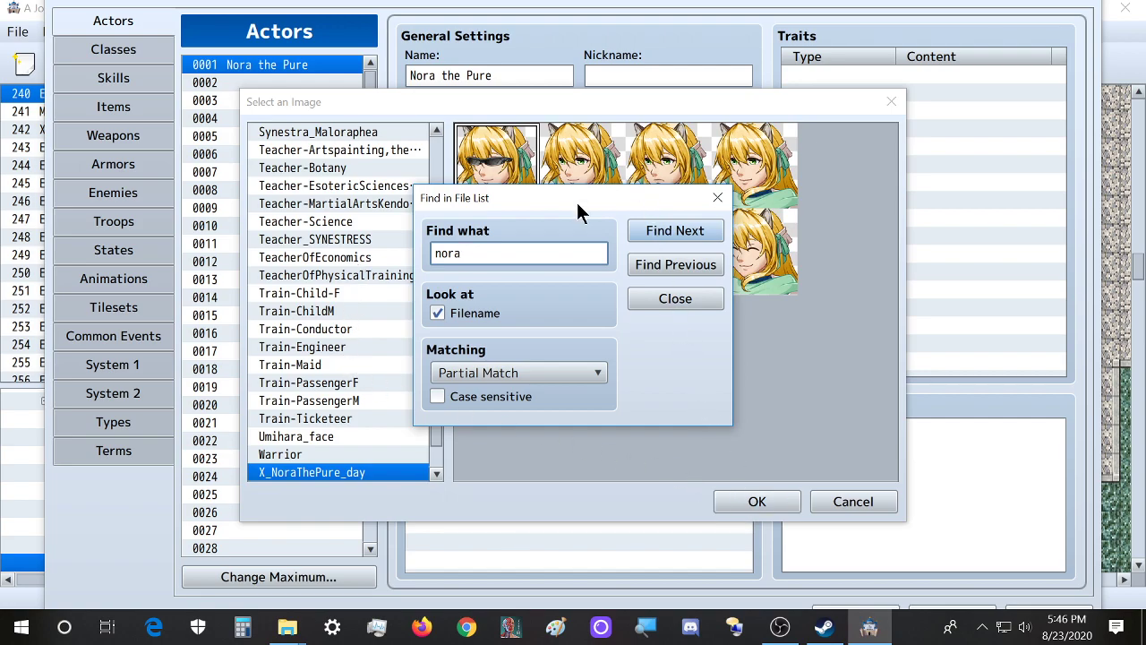
Preview the X_NoraThePure evening and moonlight face sheets, then select X_NoraThePure_day and dismiss the file search
scroll(349, 403, down, 1)
click(339, 433)
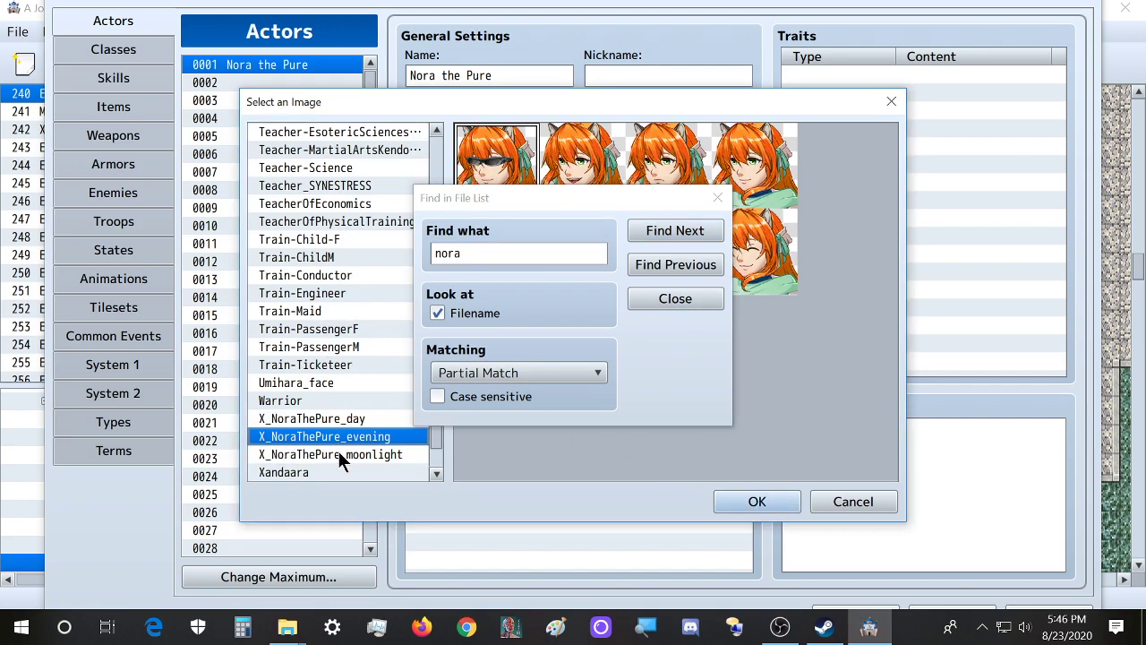
click(340, 452)
scroll(340, 436, down, 1)
click(319, 419)
click(328, 365)
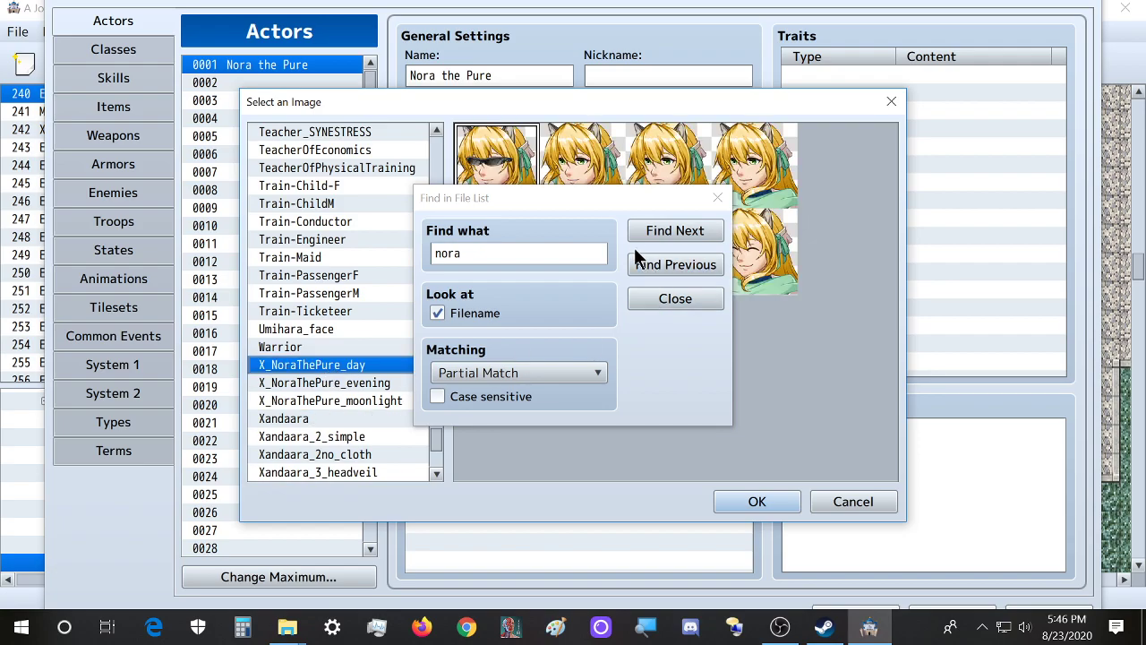
click(748, 501)
drag(558, 188, 784, 154)
click(438, 313)
double_click(433, 313)
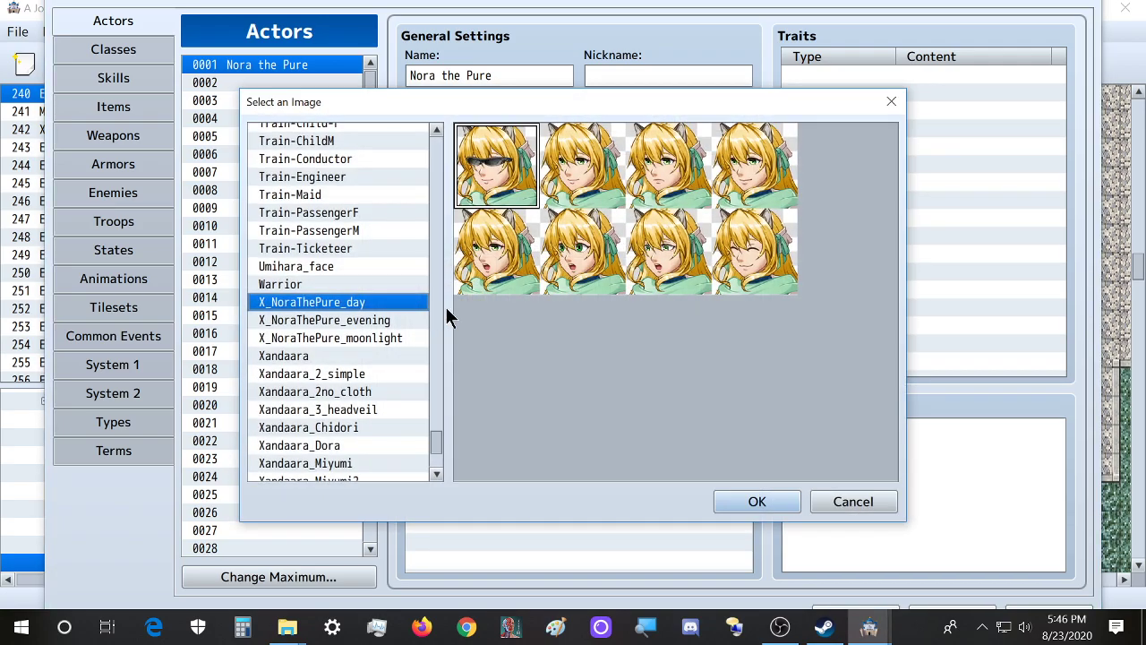
Set actor 0001's face to the second portrait of the X_NoraThePure_day sheet
click(598, 157)
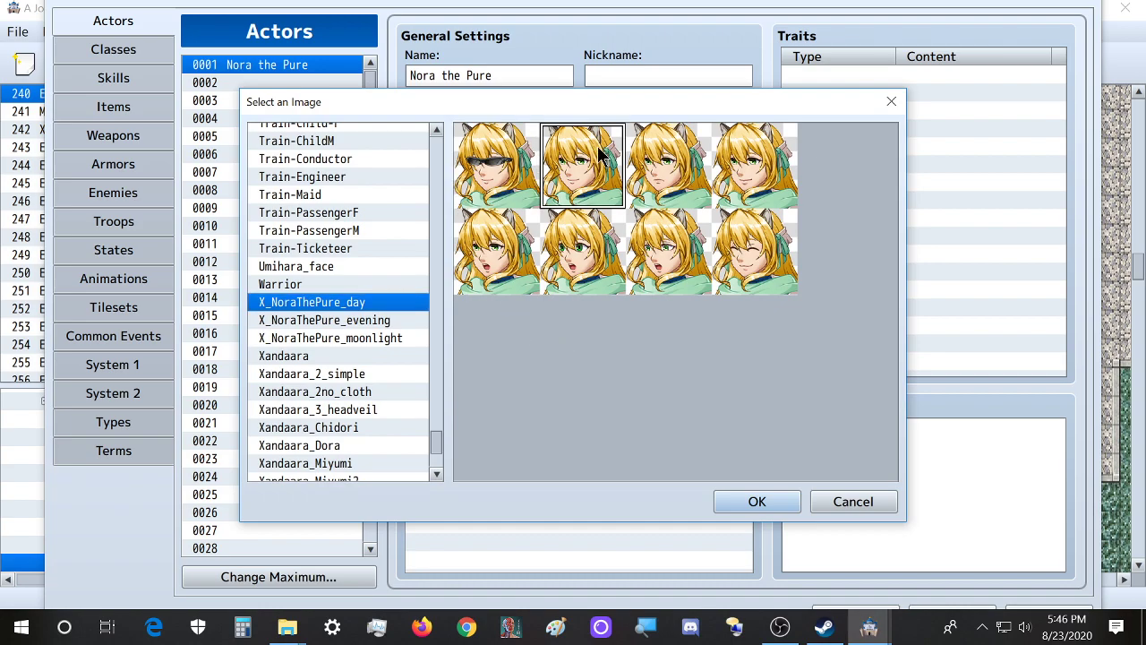
double_click(598, 156)
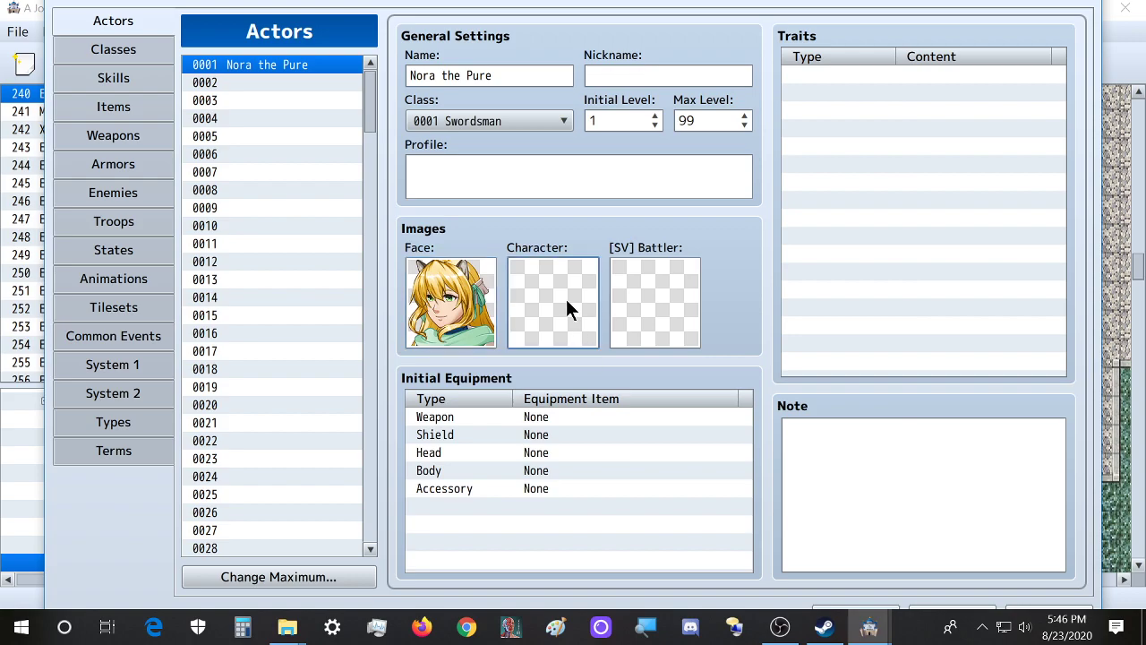
double_click(565, 295)
click(351, 312)
key(ctrl+f)
text(nora)
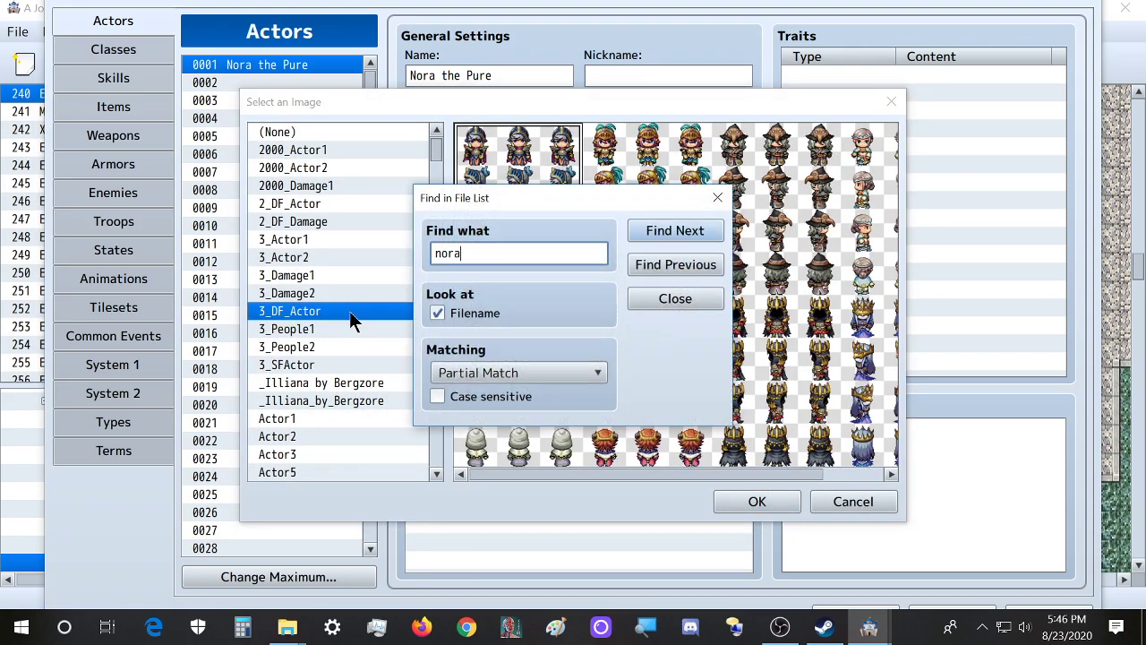
key(Escape)
key(Escape)
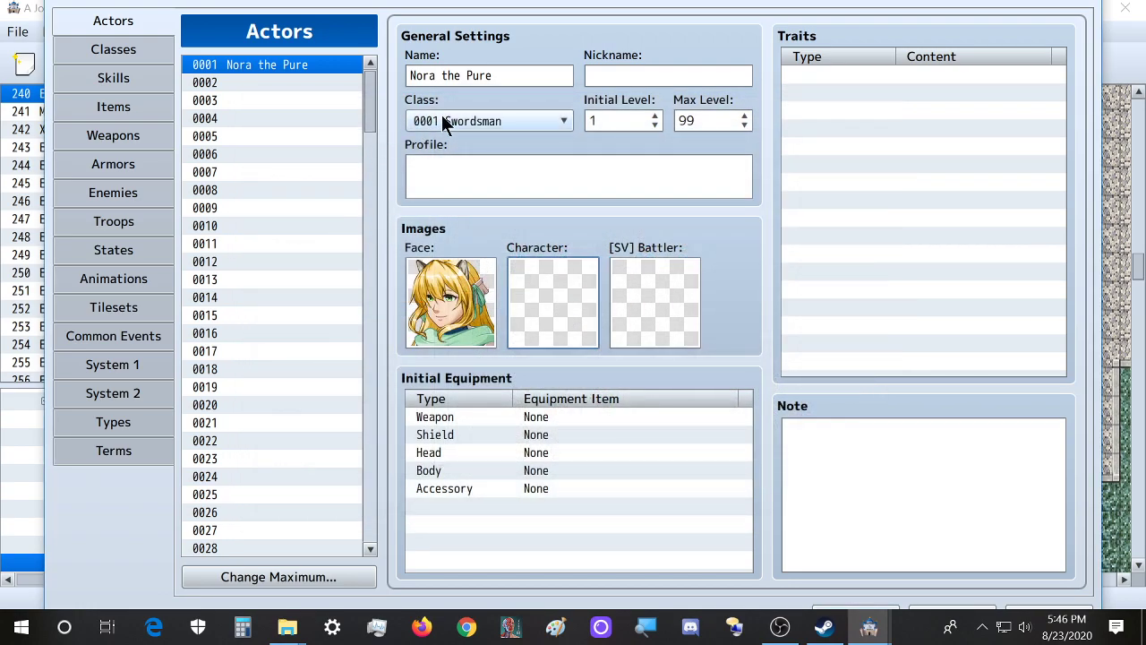
Rename actor 0001 to Dora
click(504, 70)
click(251, 82)
click(319, 68)
triple_click(463, 76)
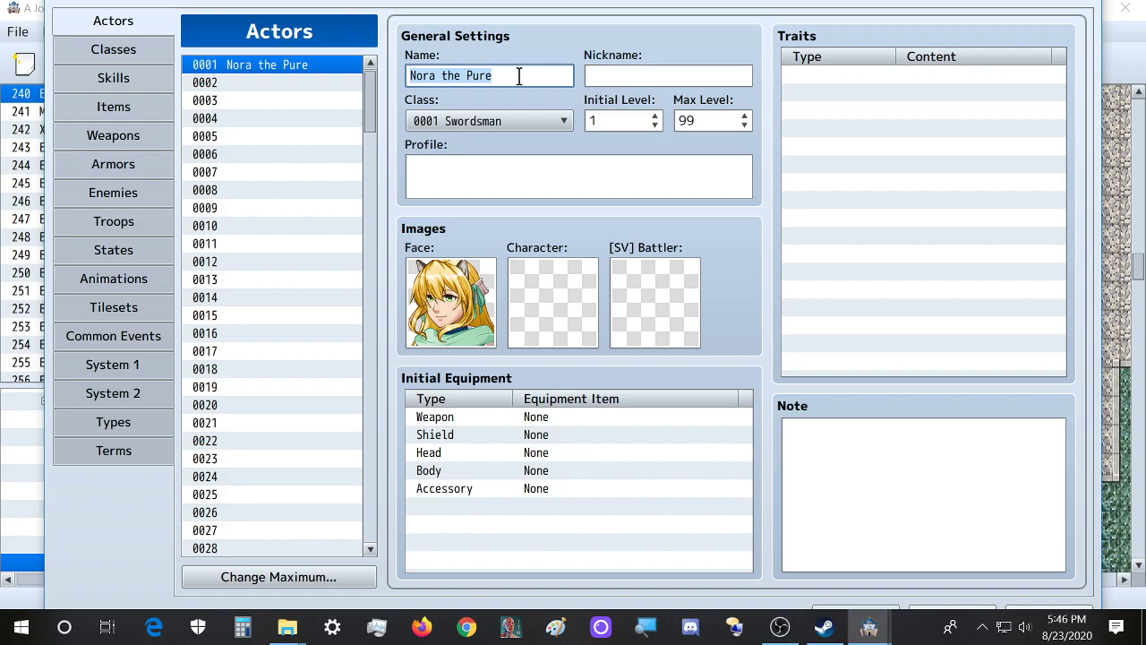
text(Dora)
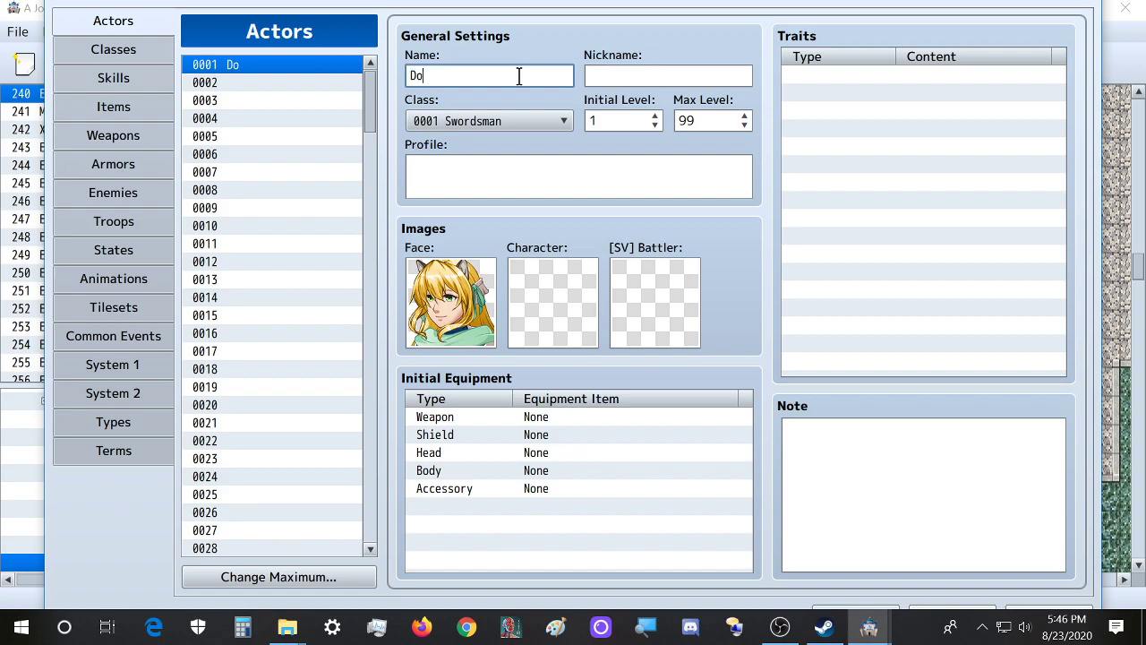
Open the face image selection for actor 0001 and preview the Xandaara_Dora, Xandaara_Chidori, Xandaara_3_headveil and Xandaara_Miyumi sheets
double_click(454, 302)
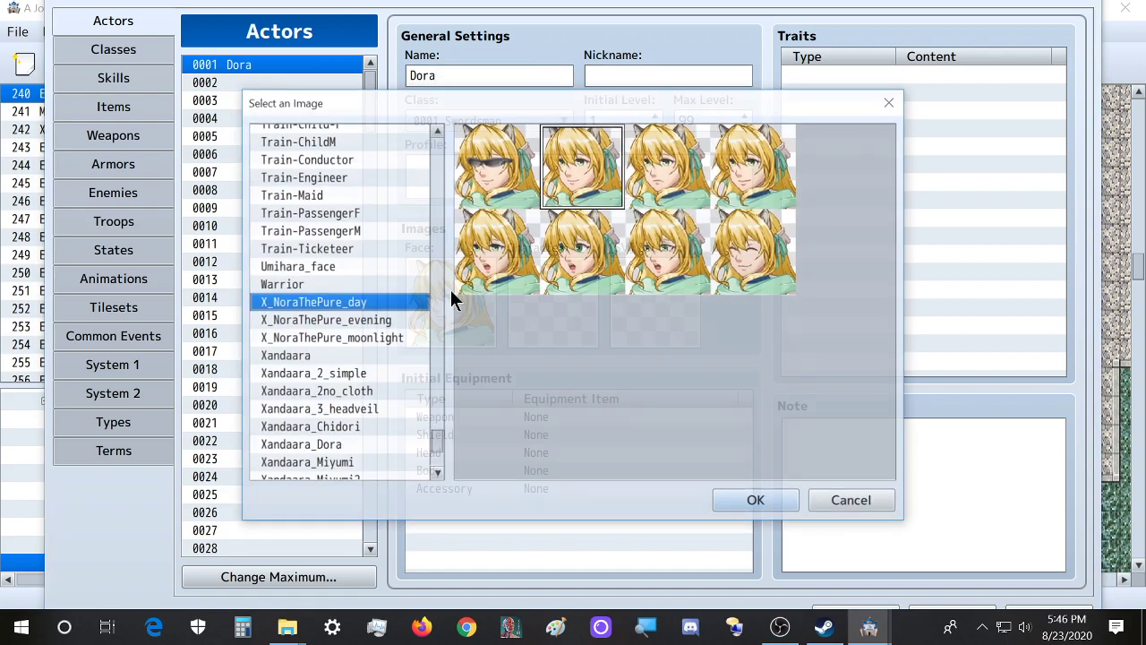
key(ctrl+f)
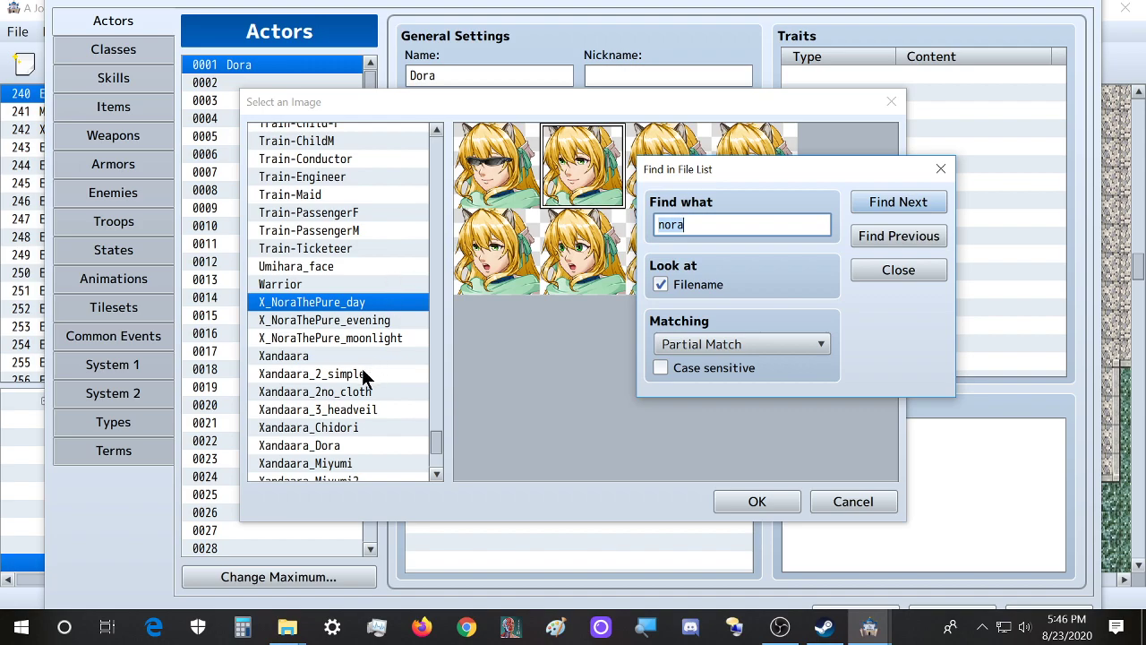
click(359, 447)
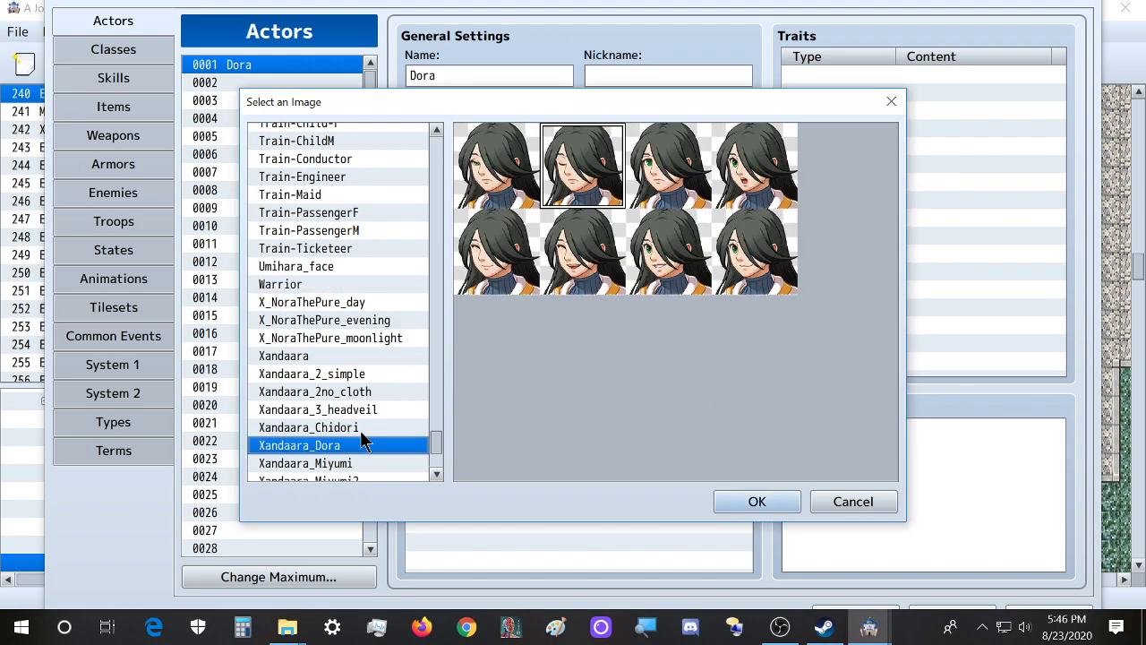
click(361, 428)
click(360, 412)
click(359, 463)
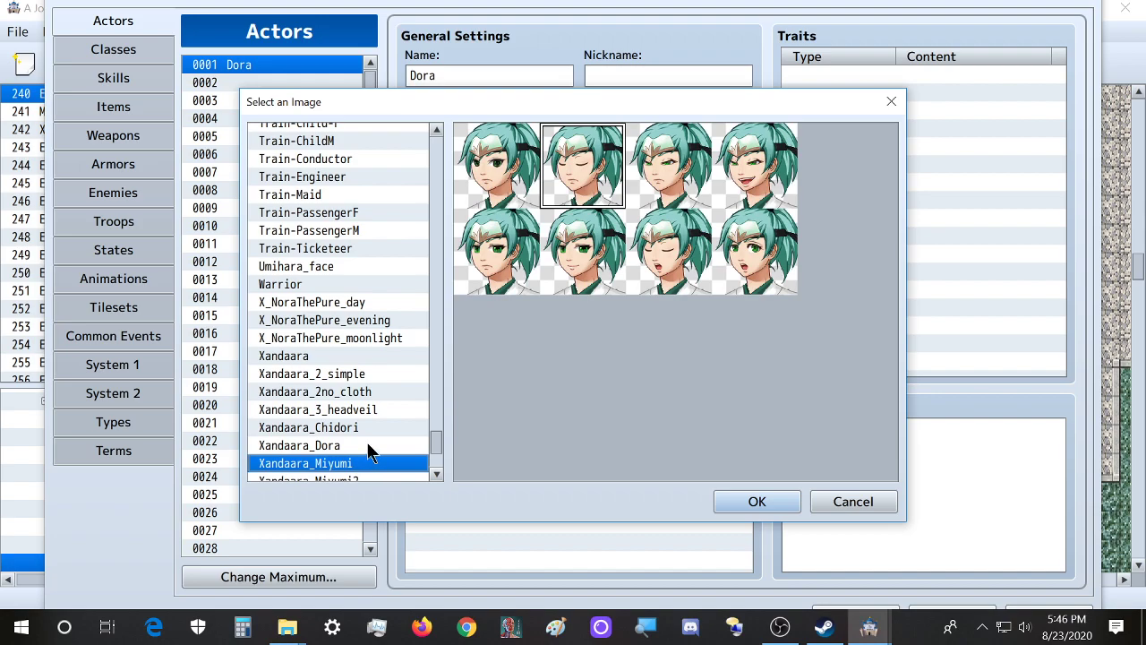
click(372, 445)
scroll(382, 415, down, 2)
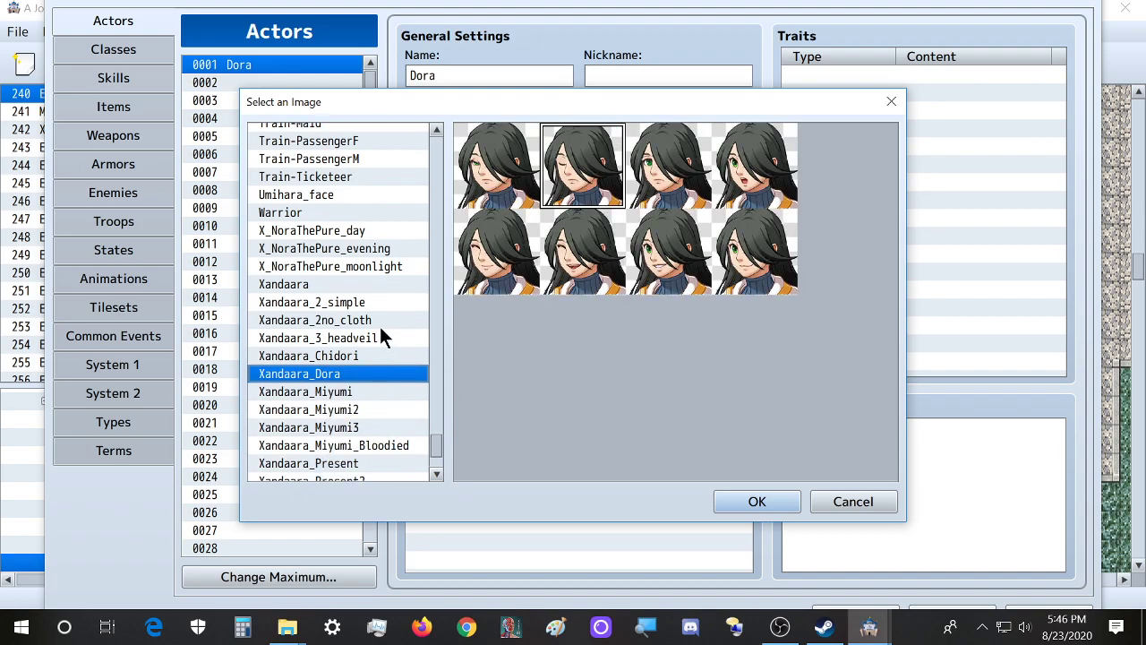
Browse the remaining Xandaara face sheets and set actor 0001's face to the second portrait of Xandaara_Present
click(379, 272)
click(378, 284)
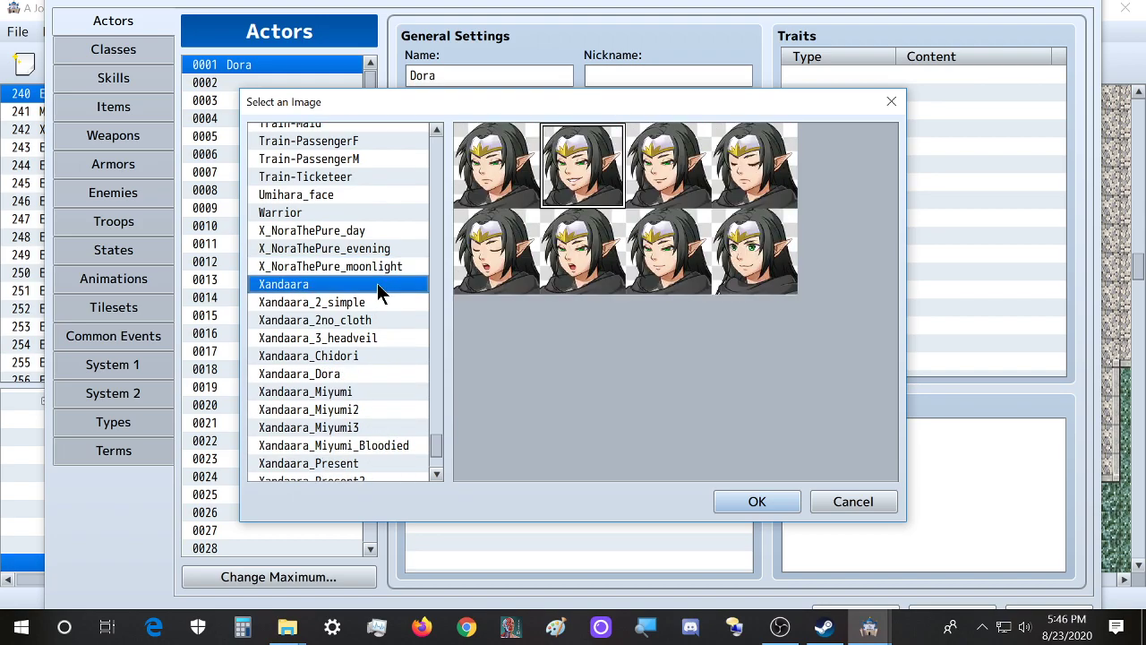
scroll(378, 284, down, 1)
click(377, 283)
click(371, 321)
click(368, 353)
click(372, 341)
click(371, 354)
scroll(376, 393, down, 1)
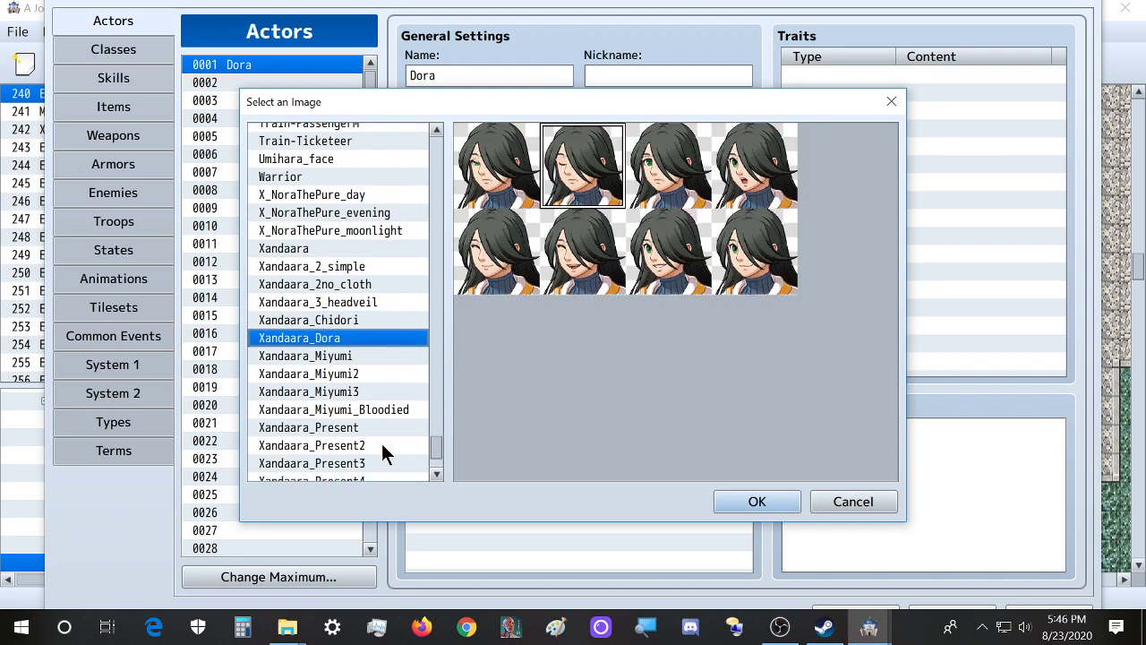
click(380, 430)
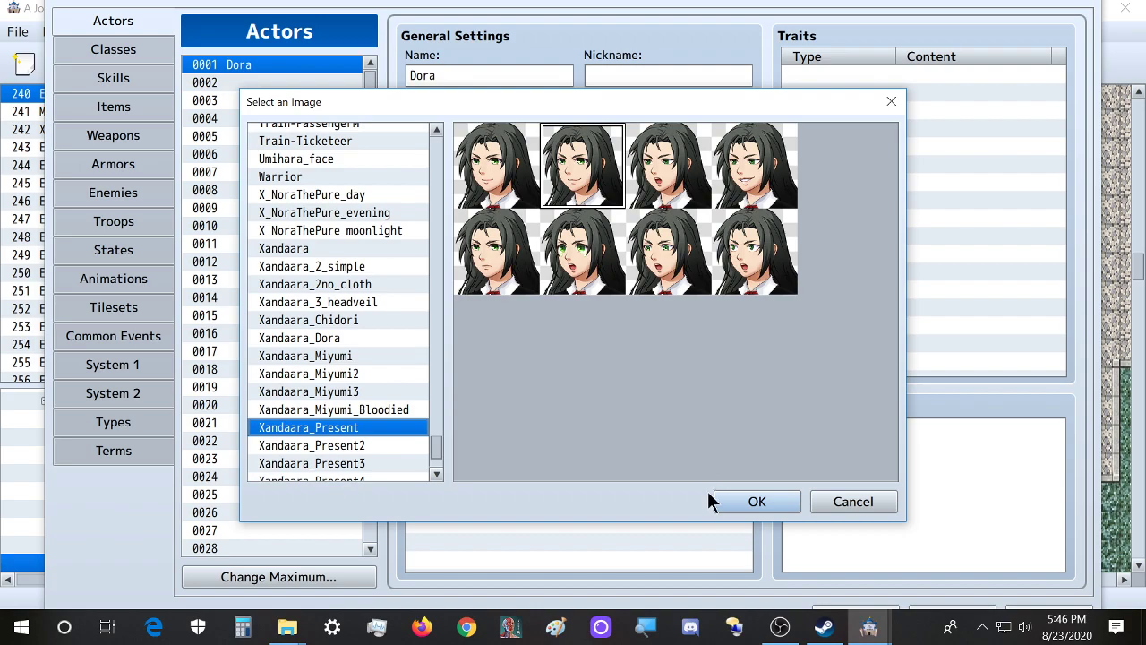
click(756, 501)
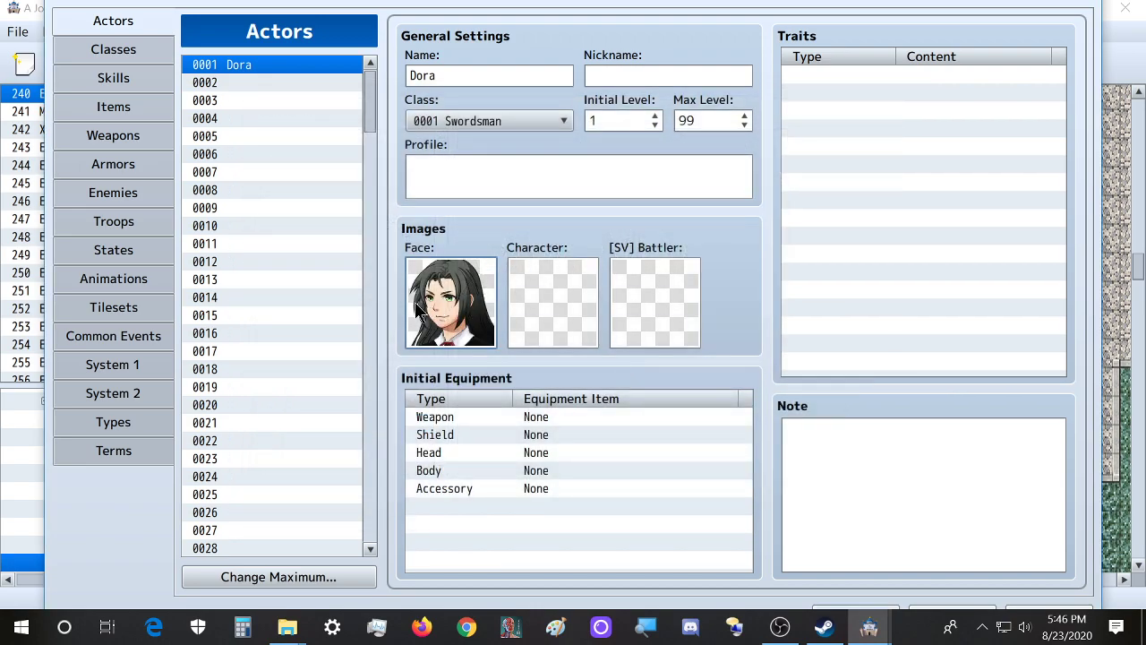
Open the character image selection for actor 0001 and search the file list for "dora" through to Xandaara_Dora
double_click(559, 282)
key(ctrl+f)
text(dora)
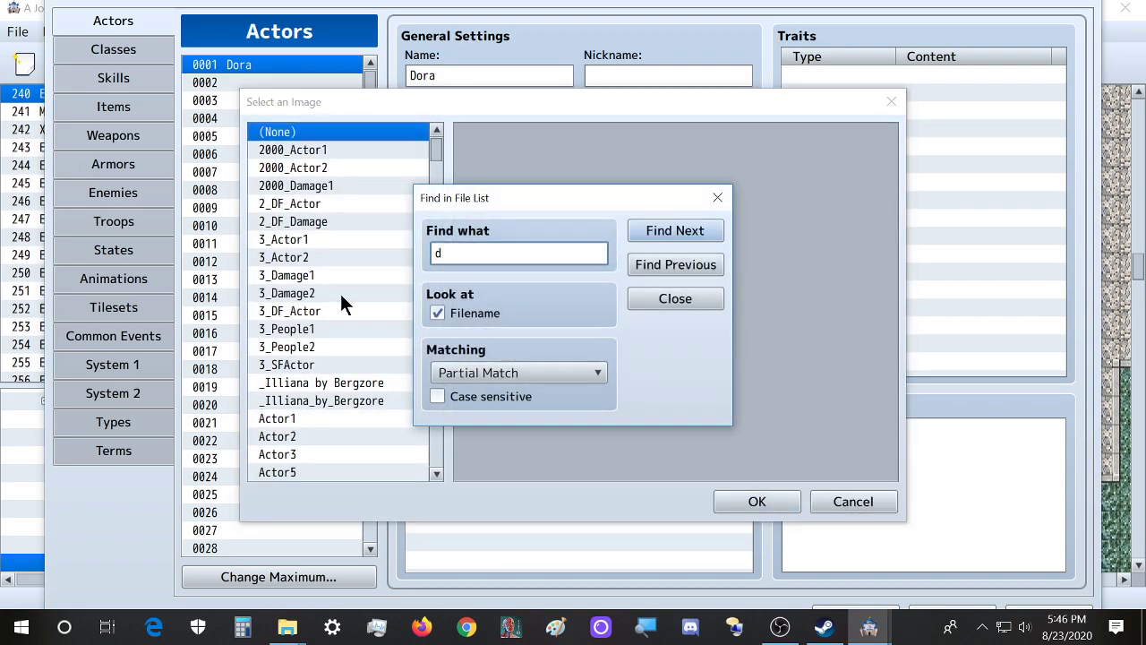
key(Return)
scroll(341, 296, down, 1)
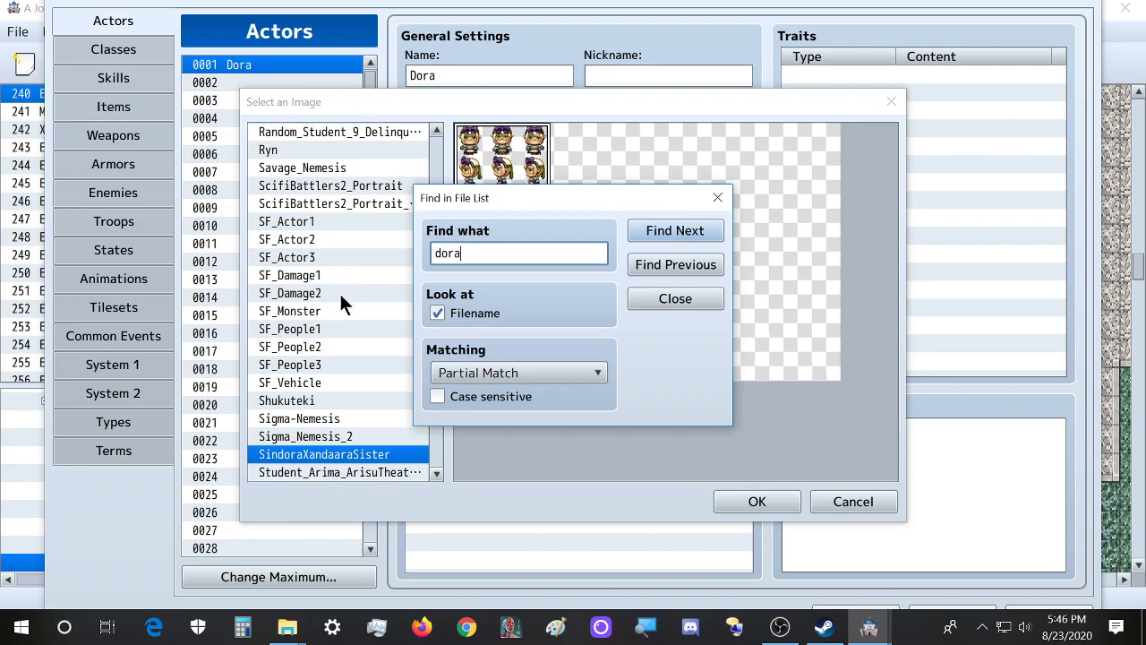
click(692, 233)
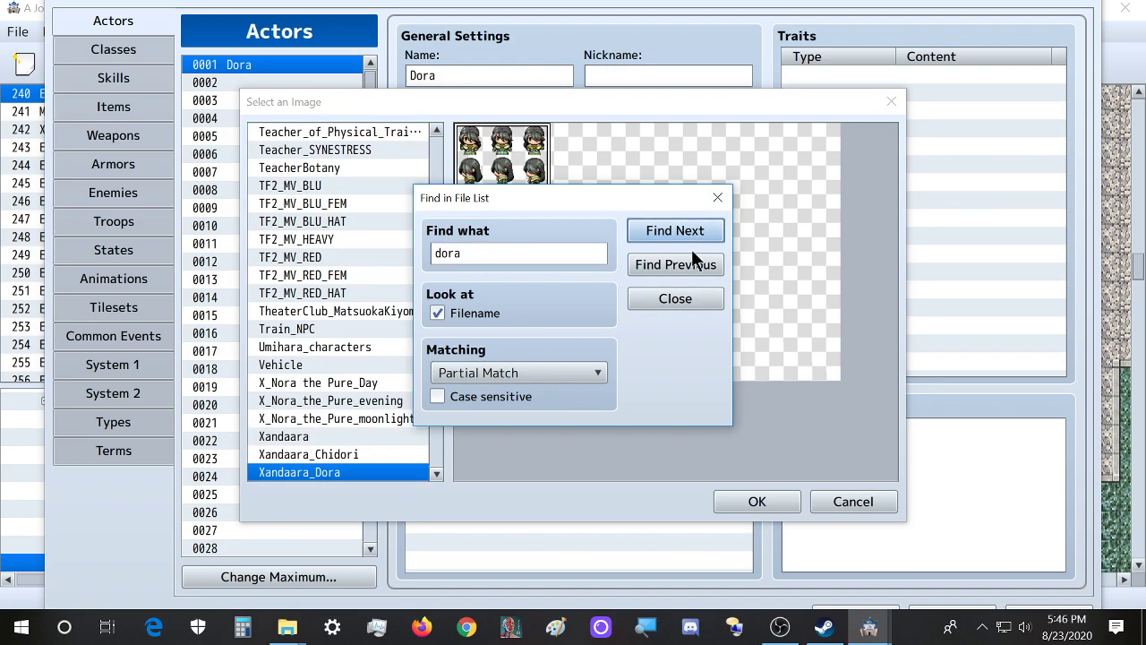
click(704, 233)
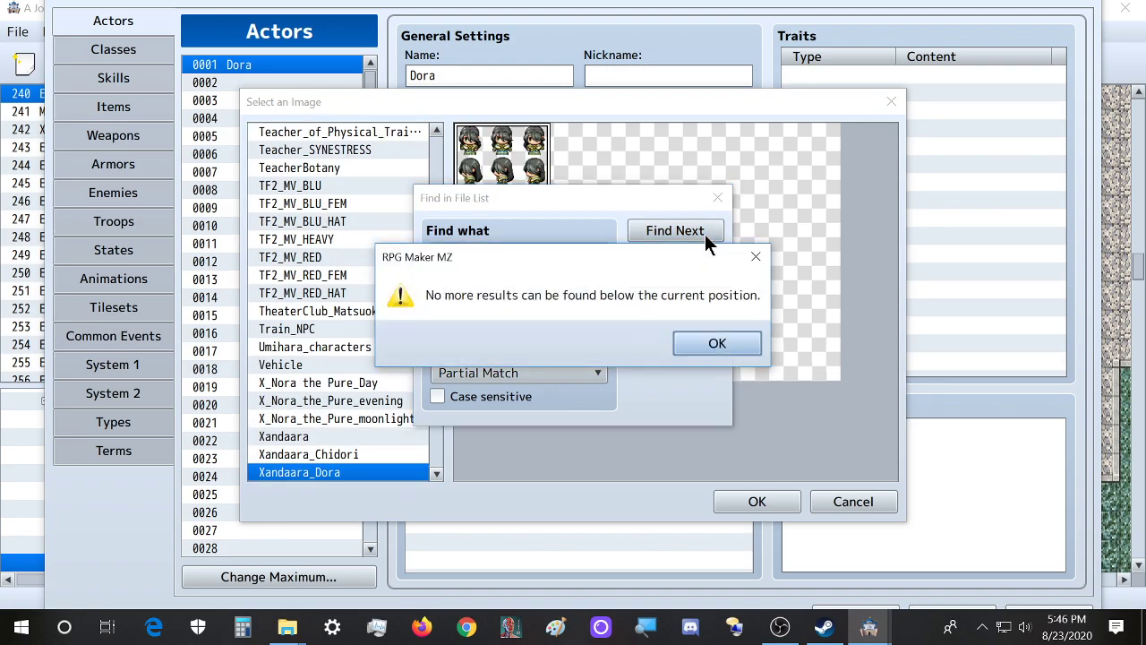
click(736, 343)
Assign Xandaara_Dora as actor 0001's character image and dismiss the file search
drag(615, 200, 796, 175)
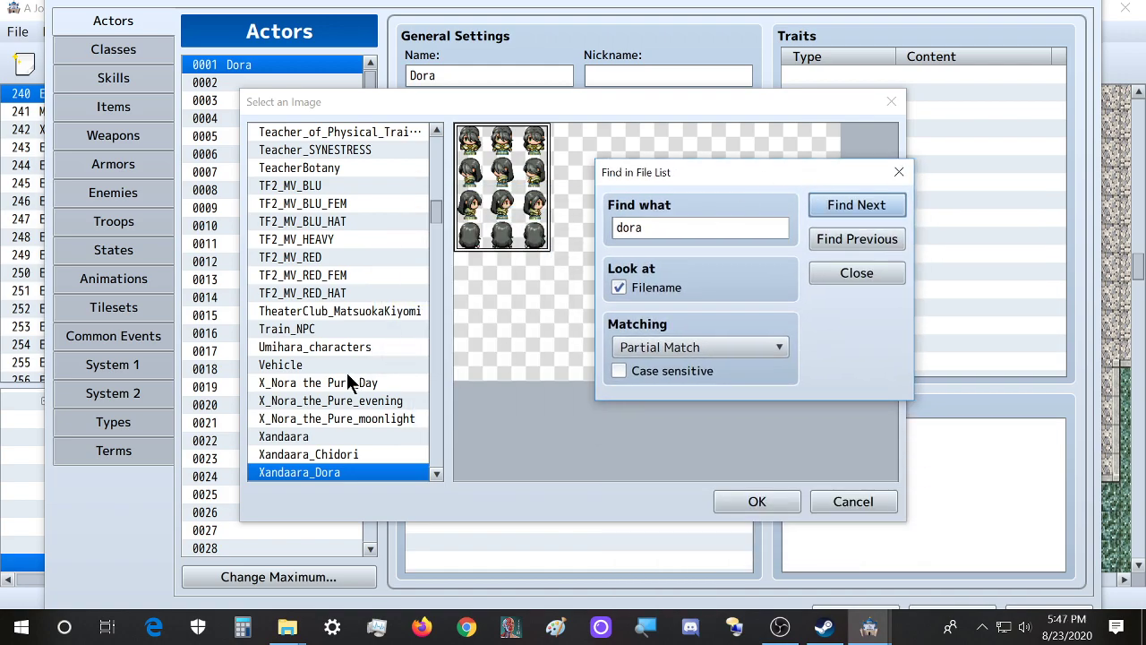
scroll(351, 373, down, 1)
click(757, 502)
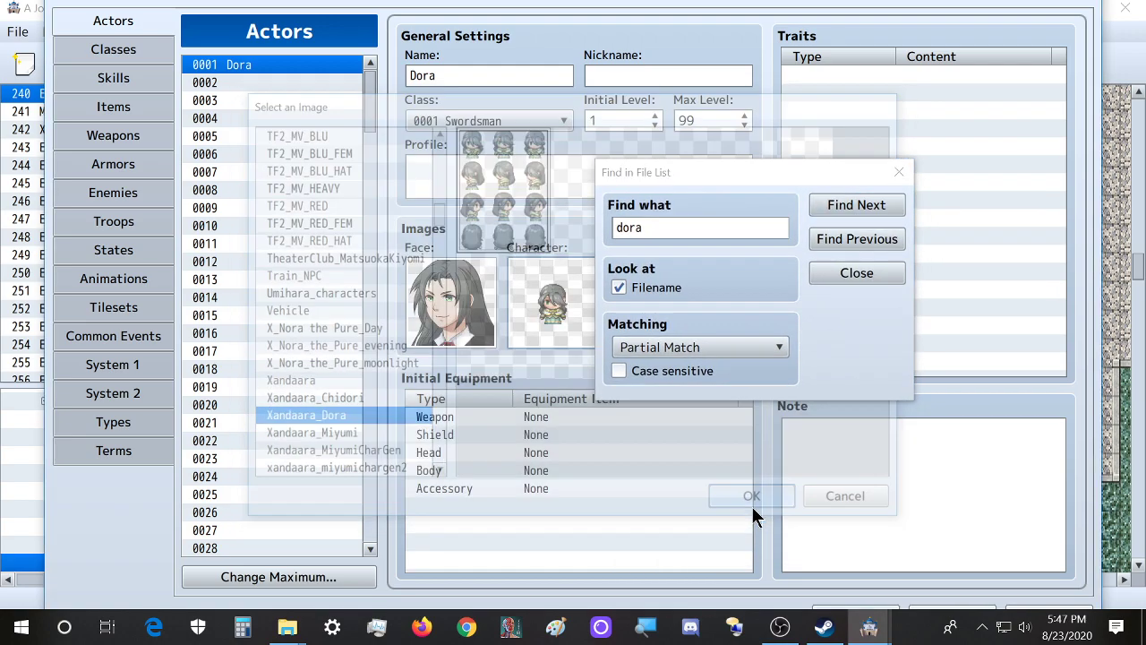
drag(758, 180, 893, 79)
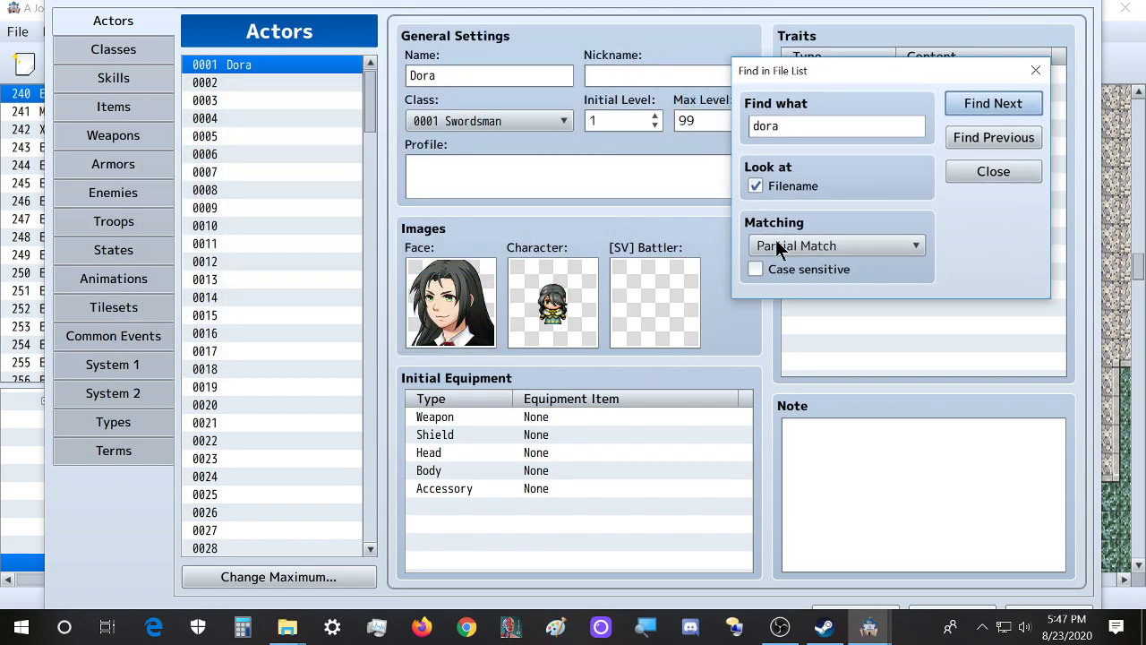
click(1034, 71)
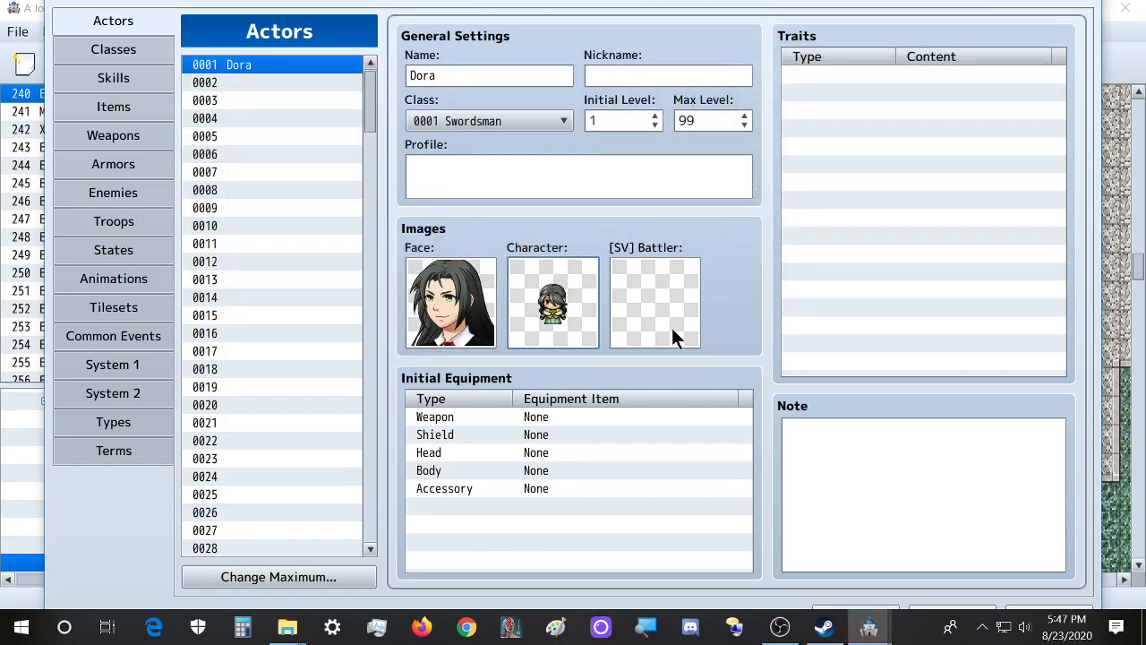
Find Xandaara_Dora in the SV battler images by searching for "dora", assign it to actor 0001 and dismiss the search
double_click(627, 304)
key(ctrl+f)
text(dora)
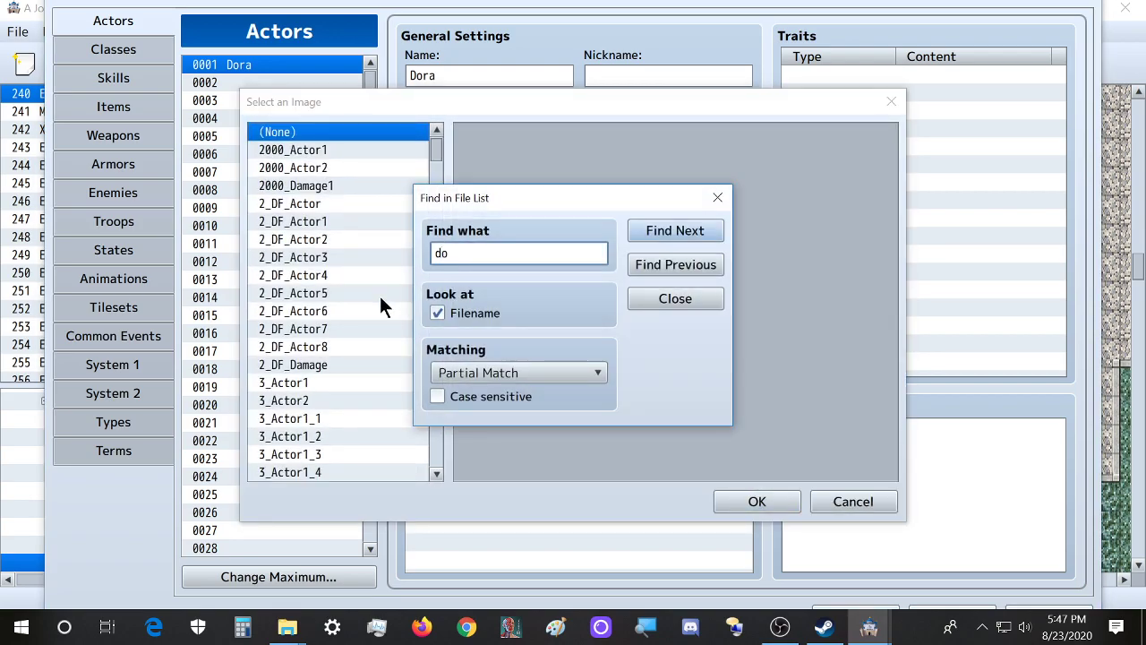
click(674, 233)
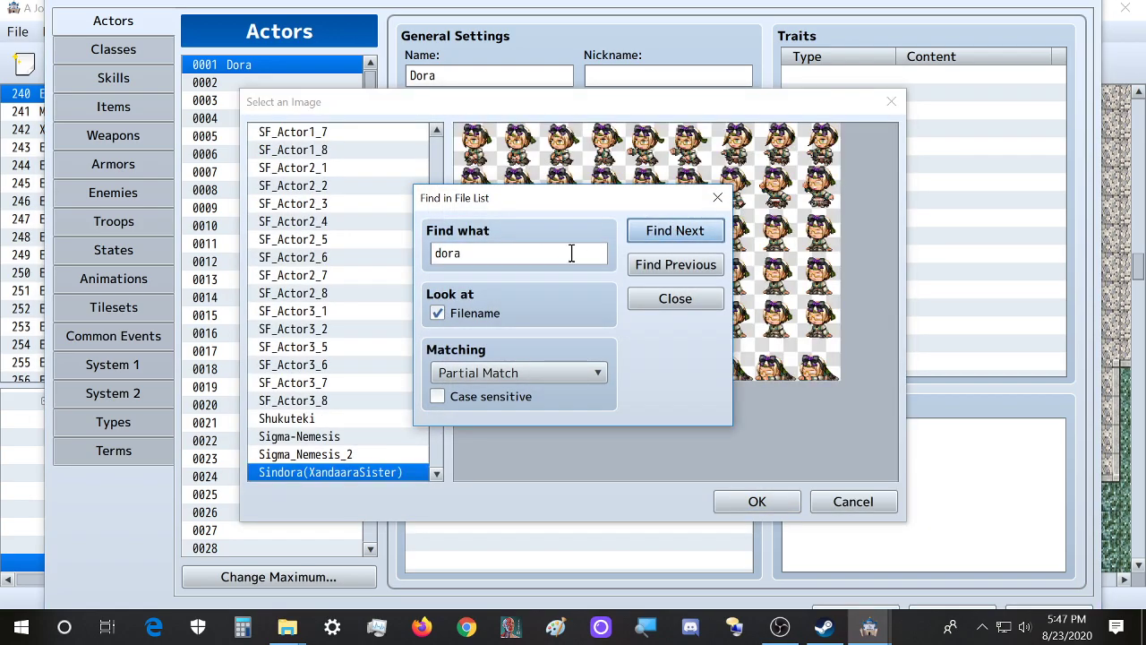
click(696, 240)
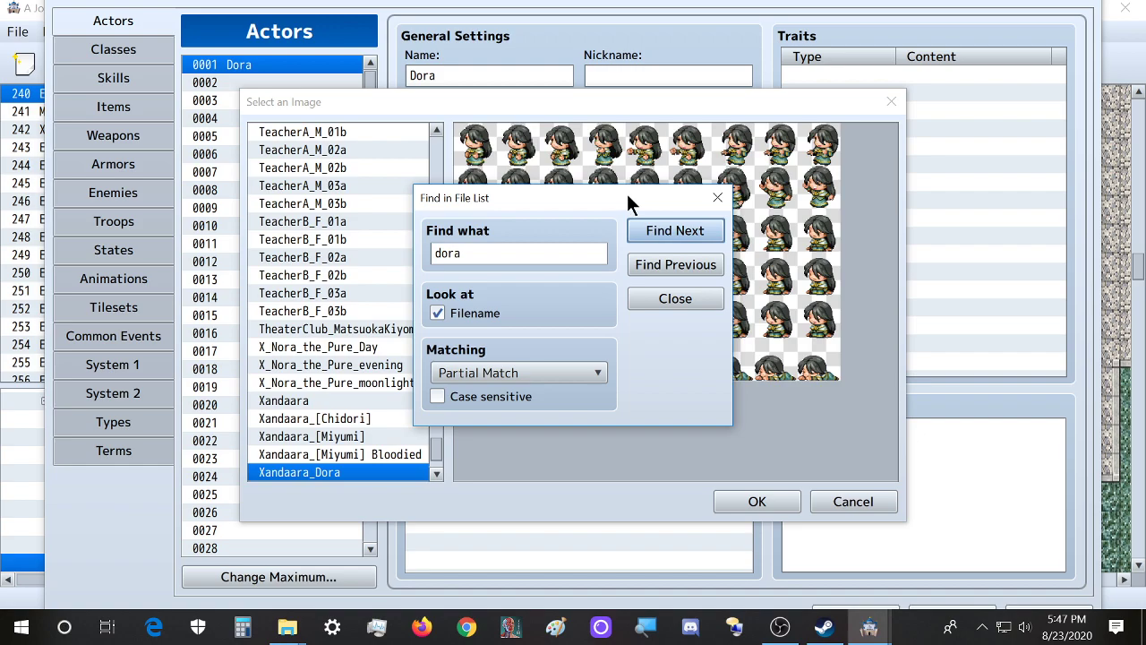
click(757, 503)
drag(641, 203, 937, 201)
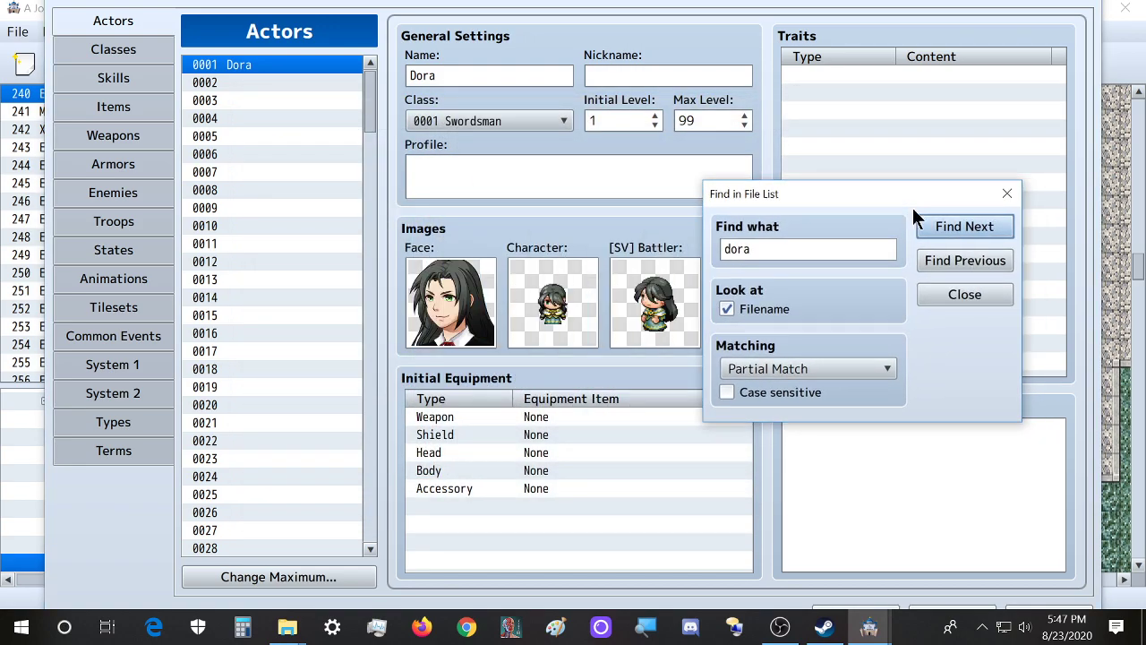
click(976, 302)
Name actor 0002 Miyumi and actor 0003 Ayano
click(288, 82)
click(434, 75)
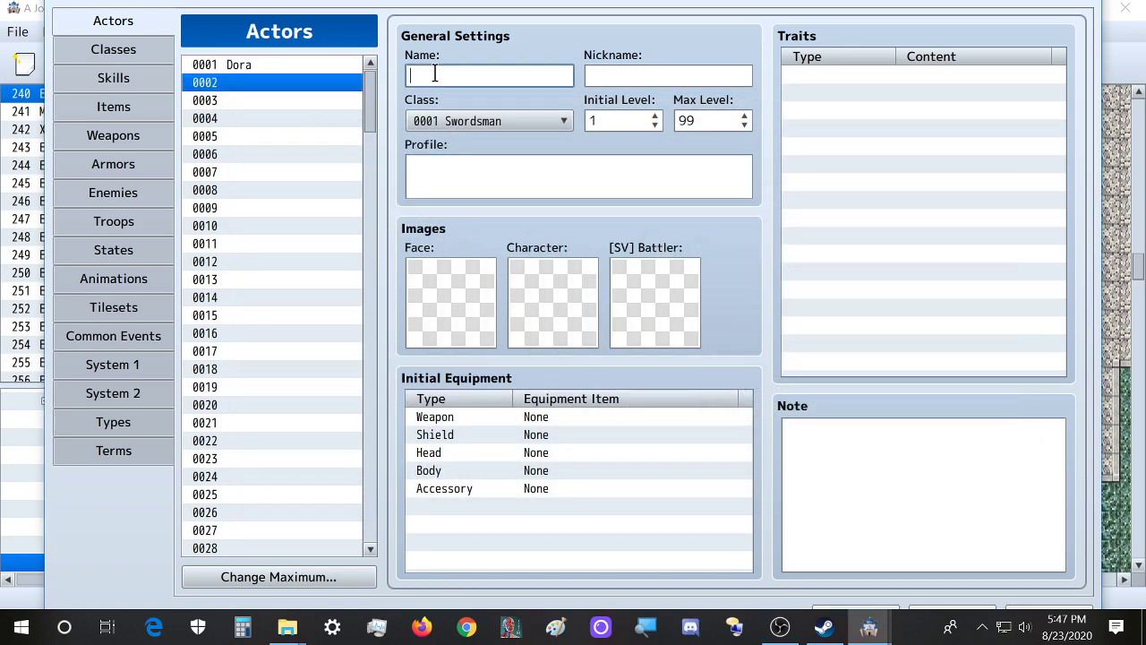
text(Miyumi)
click(304, 103)
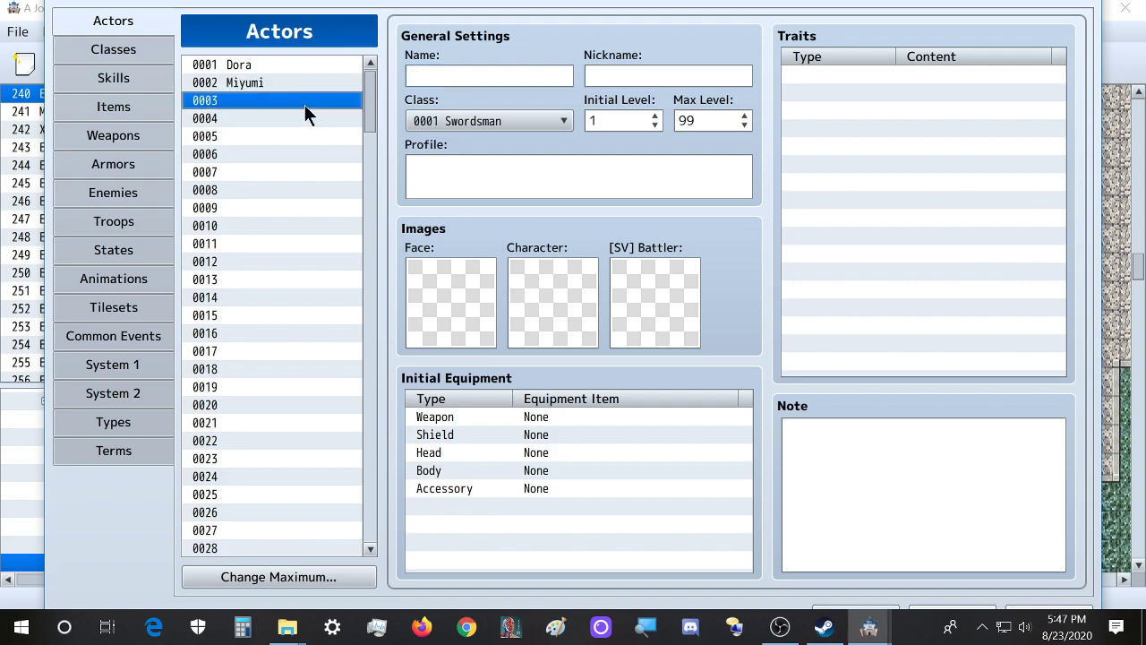
click(429, 74)
text(Ayano)
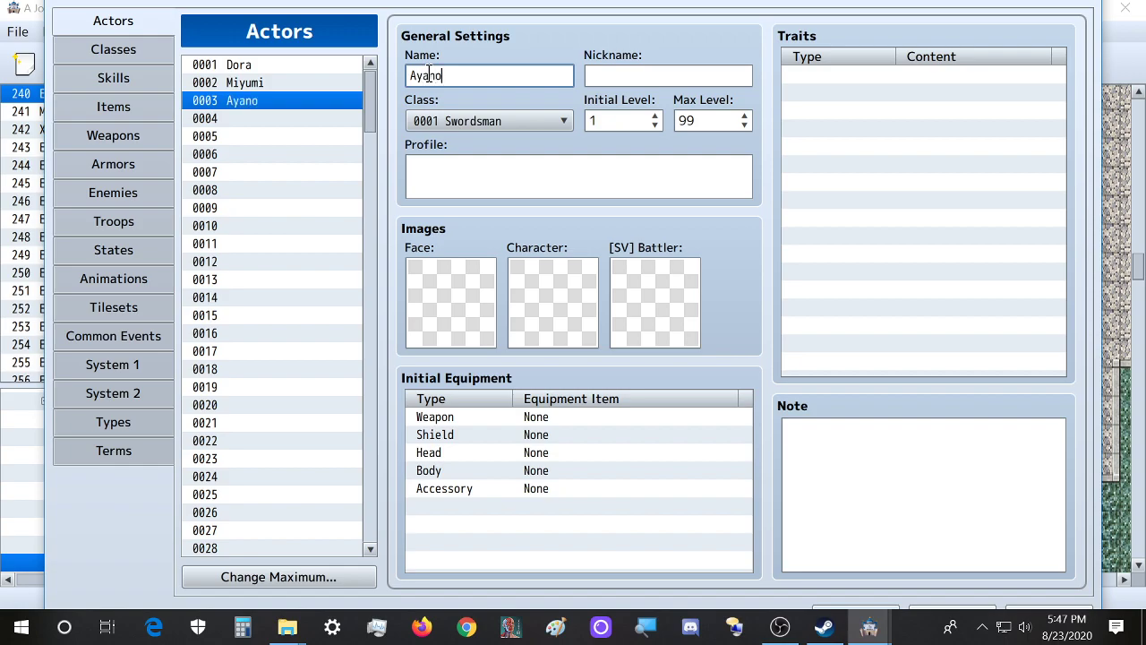
Name actor 0004 Sensui and actor 0005 Chidori
click(299, 120)
click(467, 82)
text(Sensui)
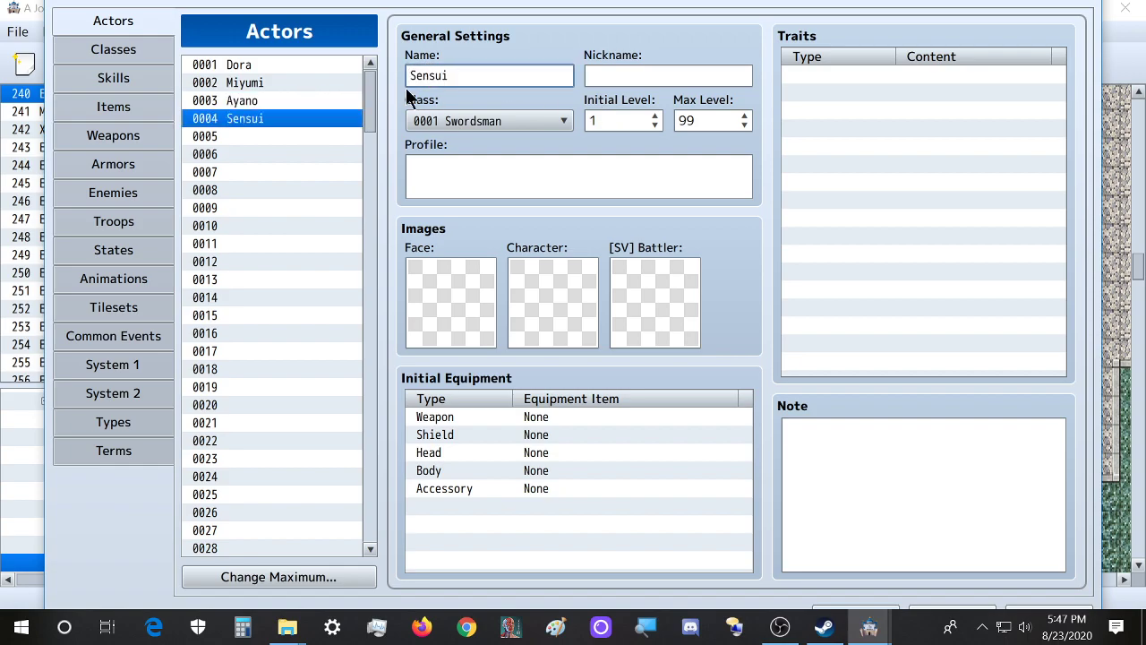
click(308, 136)
click(450, 73)
text(Chidor)
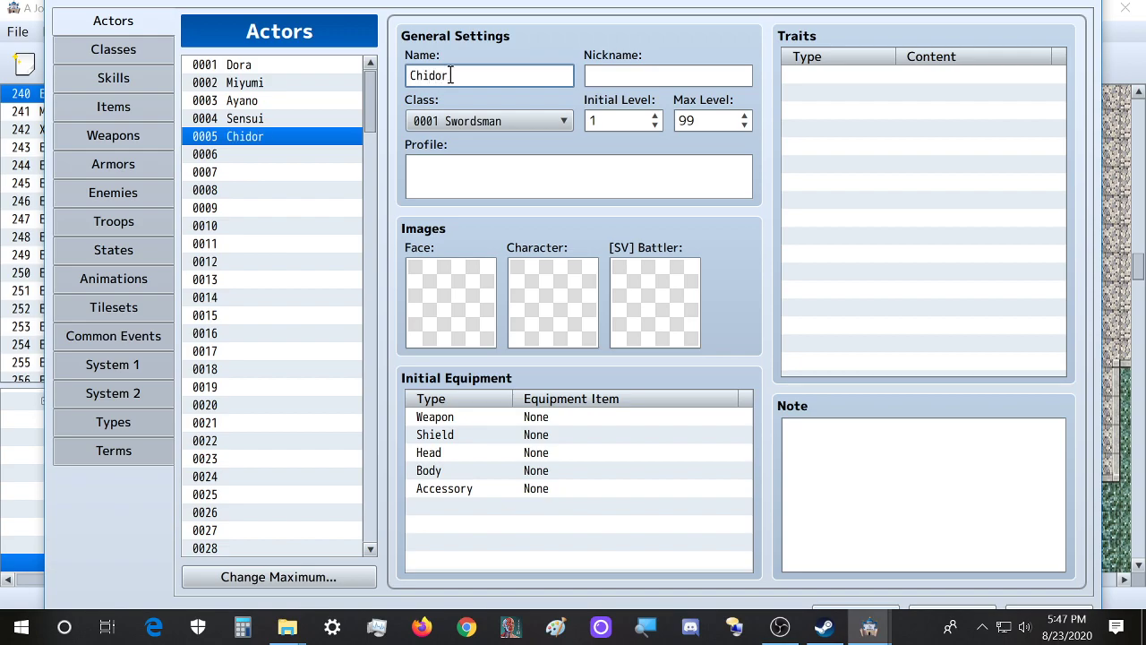
click(268, 83)
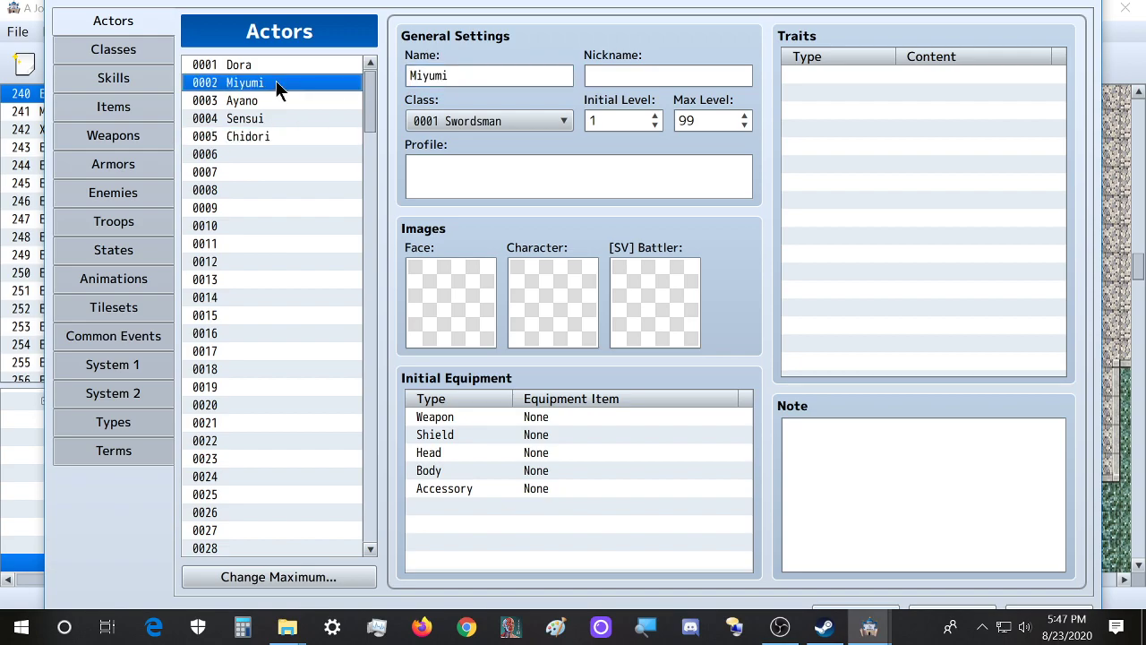
double_click(447, 300)
key(Escape)
click(453, 175)
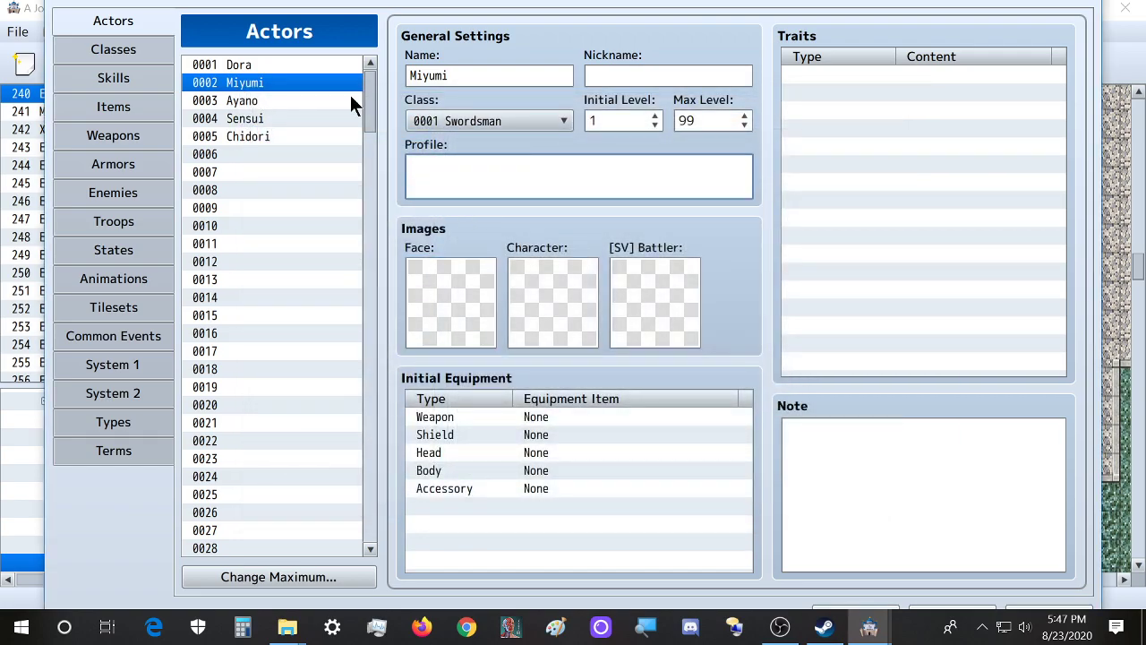
click(301, 65)
click(476, 120)
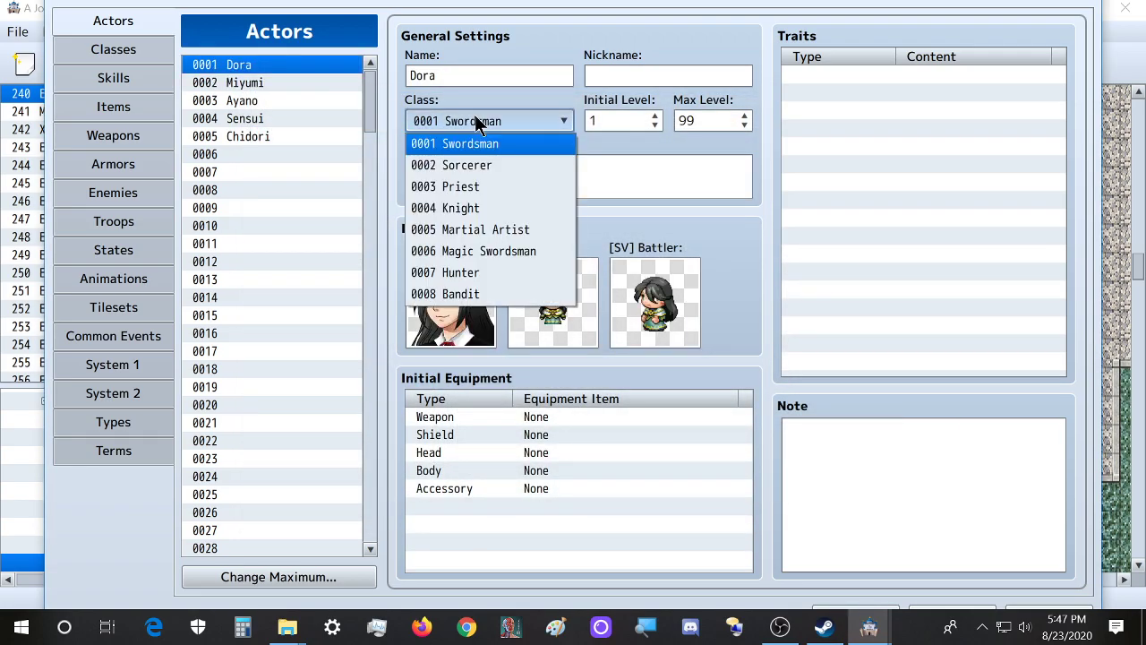
click(685, 38)
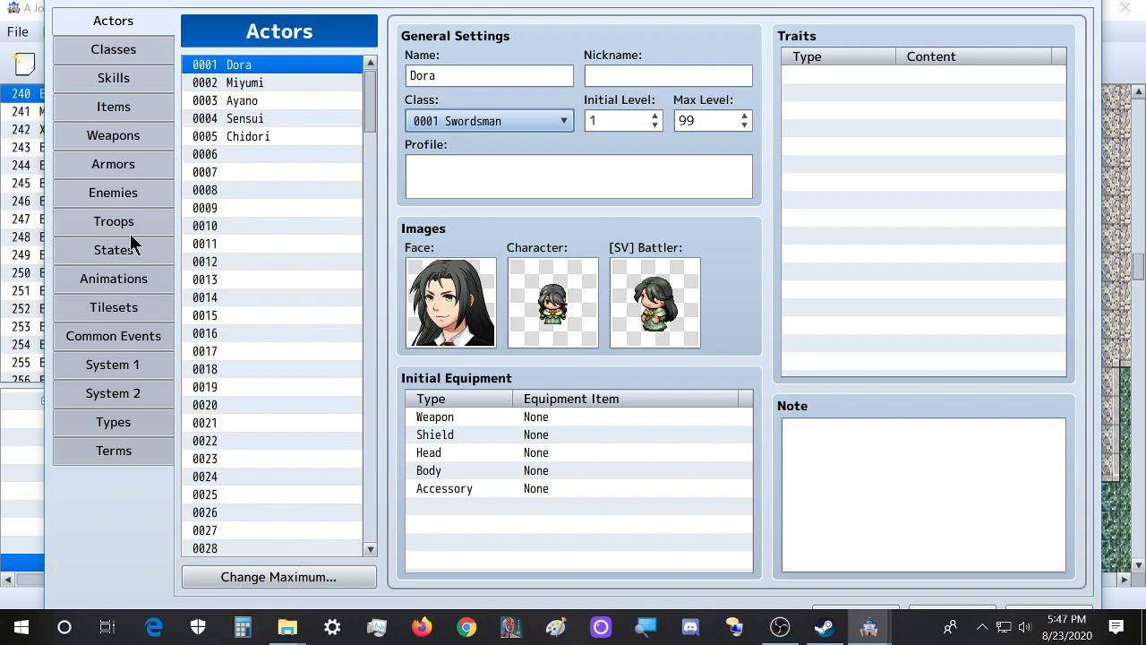
Raise the maximum number of classes to 100 and rename class 0001 to Student
click(152, 50)
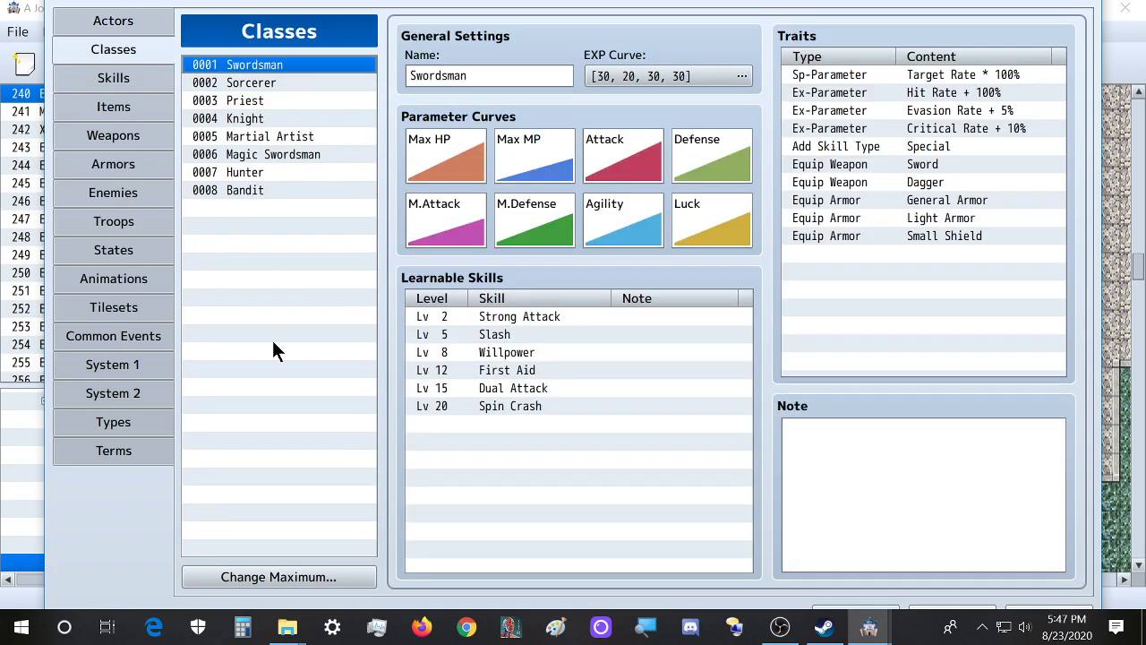
click(277, 576)
text(100)
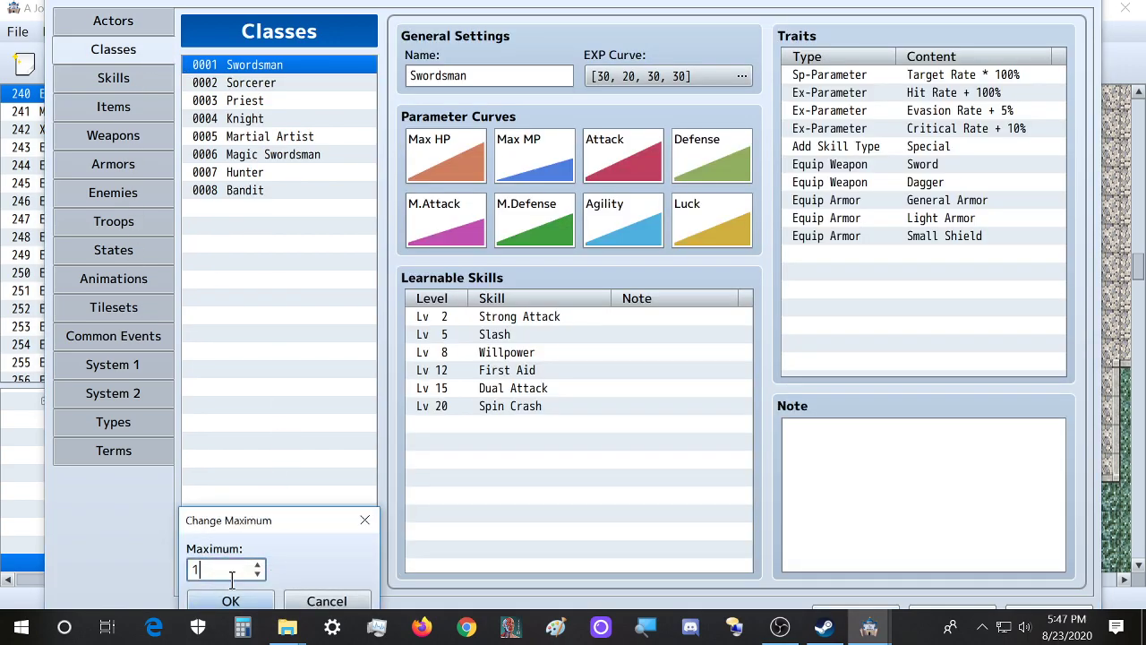
key(Return)
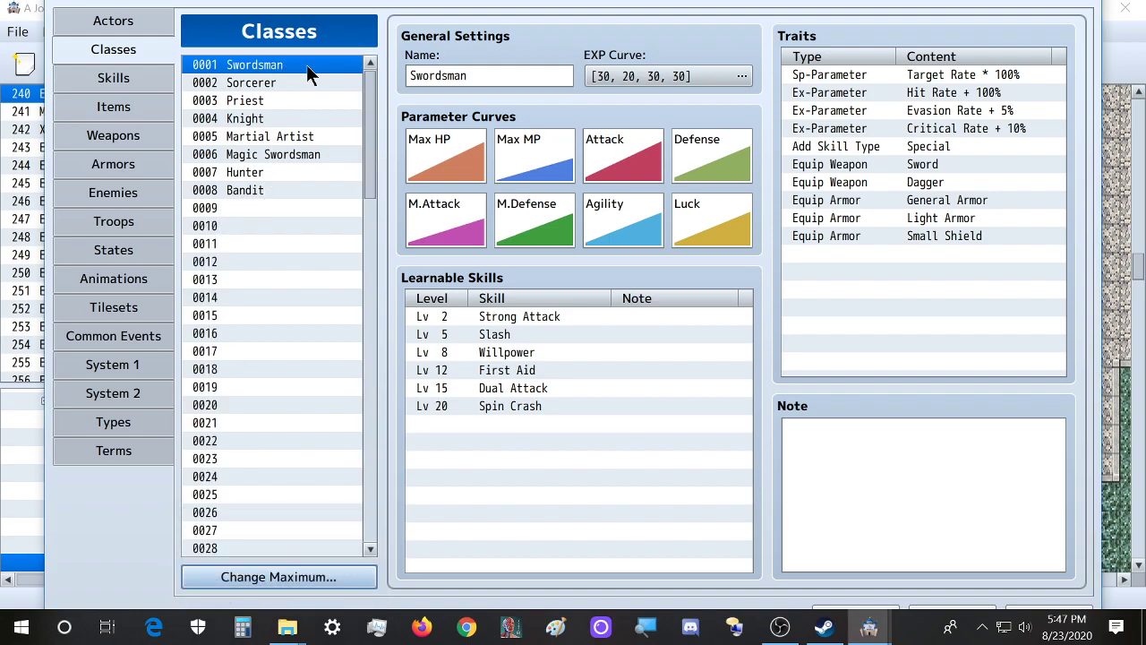
double_click(490, 77)
text(Student)
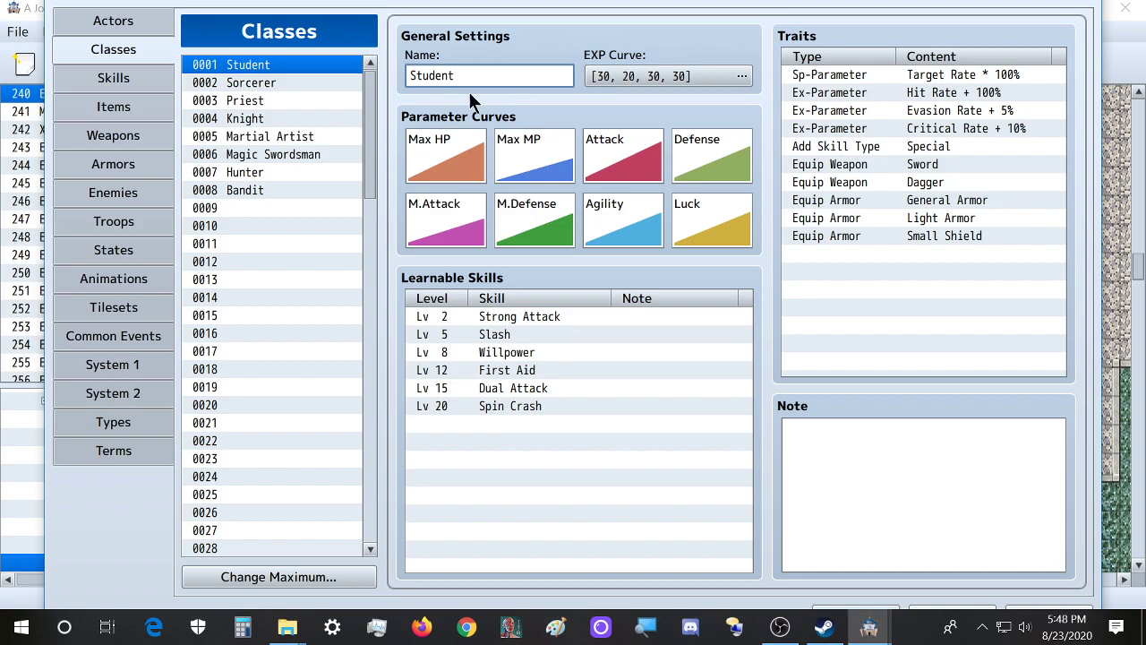
click(103, 22)
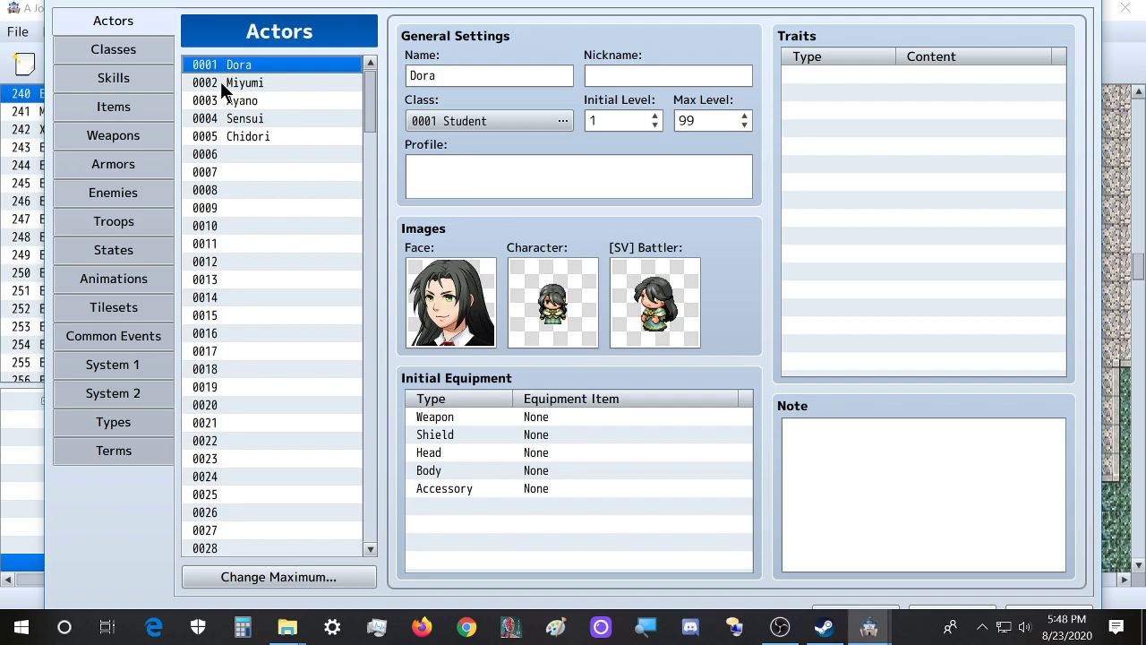
click(229, 102)
click(258, 82)
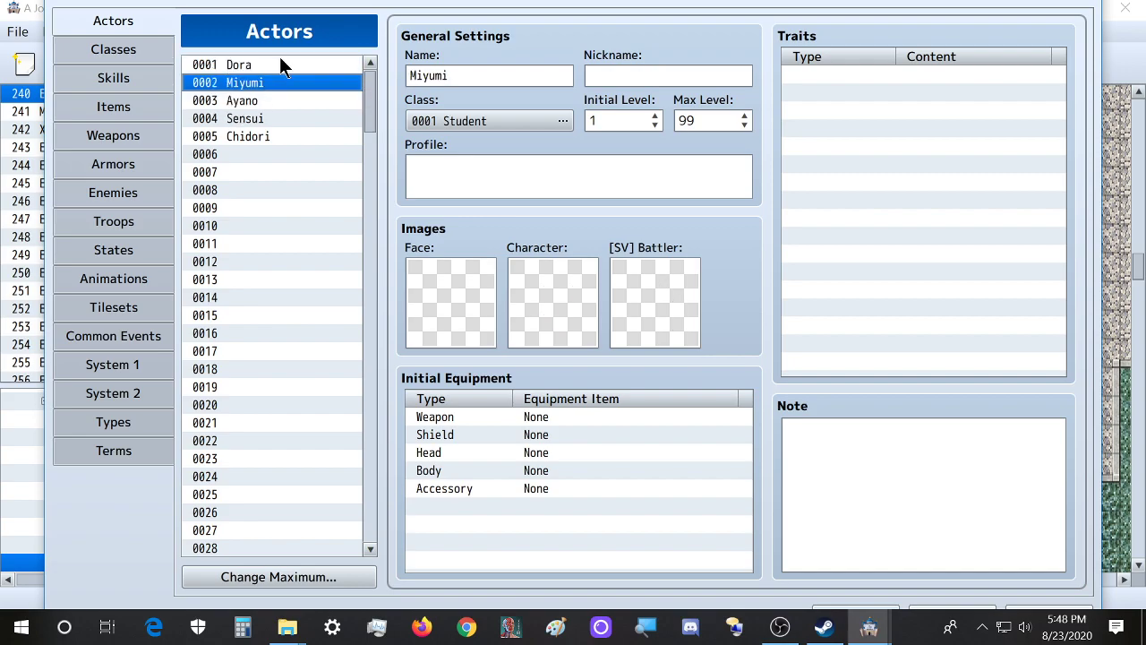
double_click(414, 75)
click(269, 101)
double_click(517, 81)
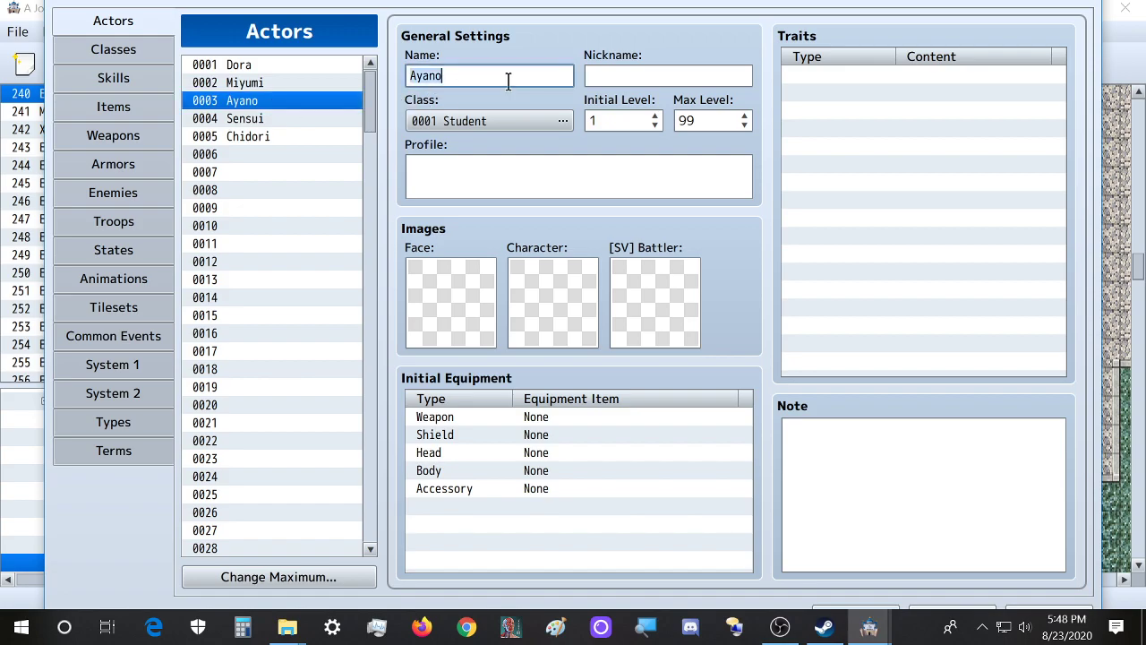
Search the face images for "miyumi" and assign the first Xandaara_Miyumi2 face to actor 0002
click(266, 82)
double_click(466, 280)
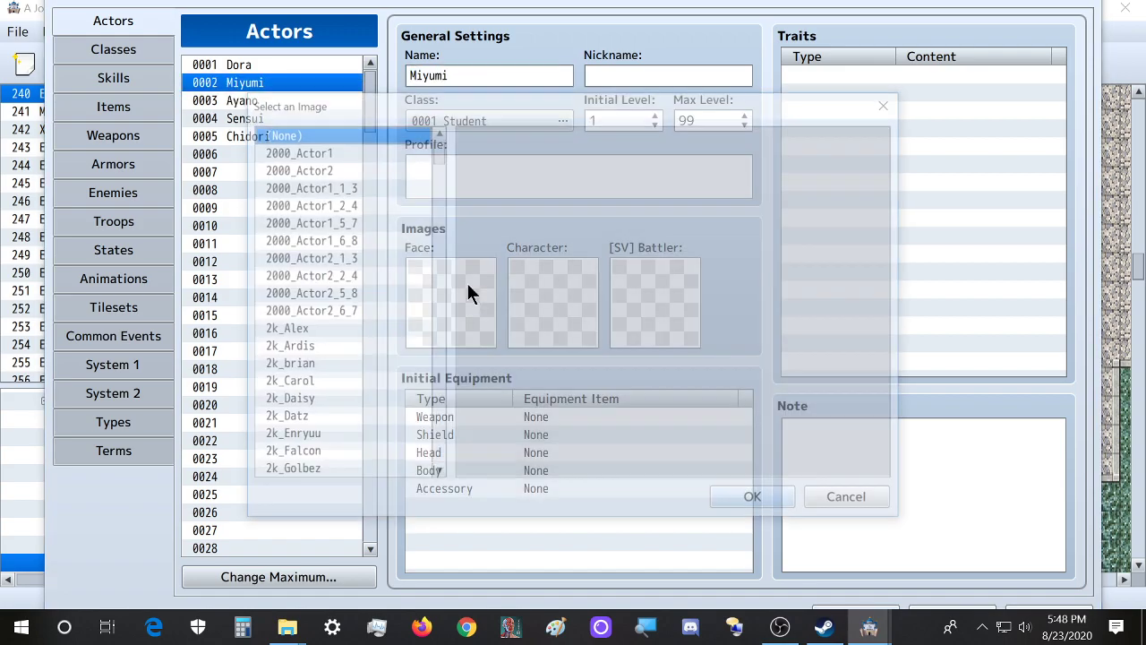
key(ctrl+f)
text(miyumi)
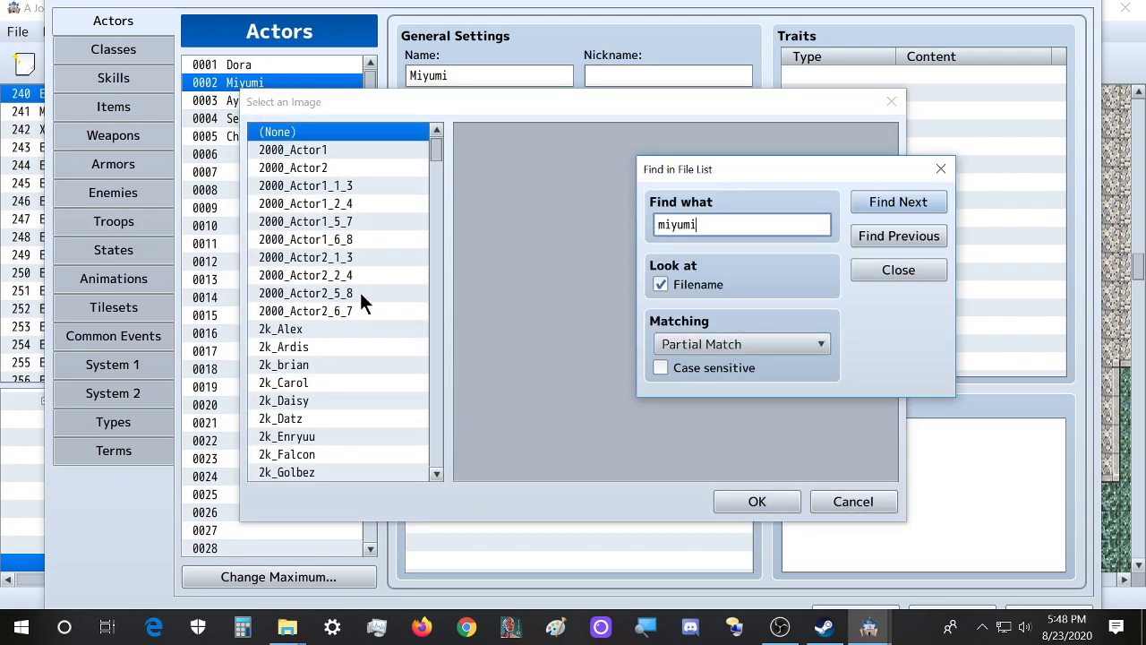
key(Return)
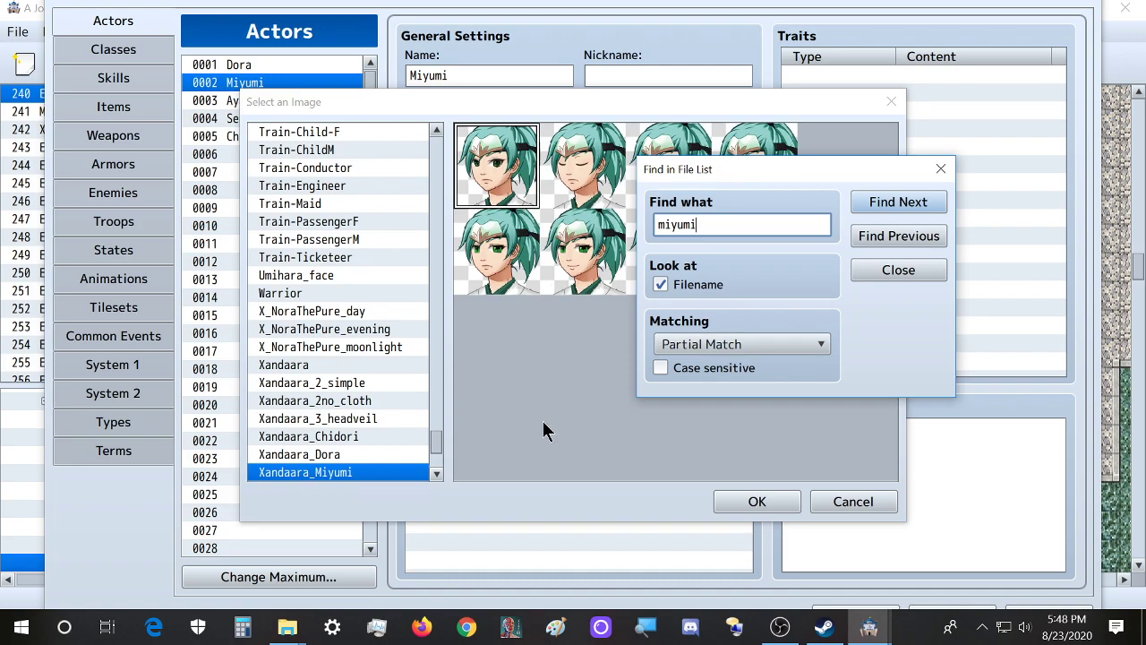
scroll(382, 361, down, 1)
click(366, 438)
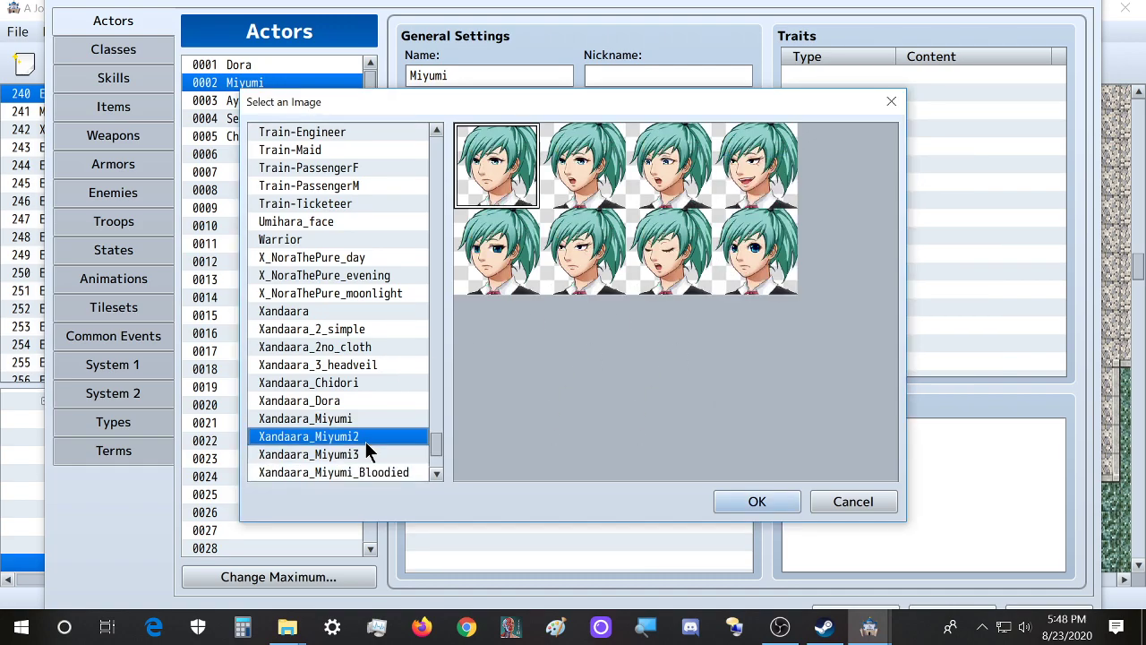
double_click(496, 188)
Search the character images for "miyumi" and assign the first Xandaara_Miyumi sprite to actor 0002
double_click(585, 332)
key(ctrl+f)
text(dora)
key(BackSpace)
key(BackSpace)
key(BackSpace)
key(BackSpace)
text(miyumi)
key(Return)
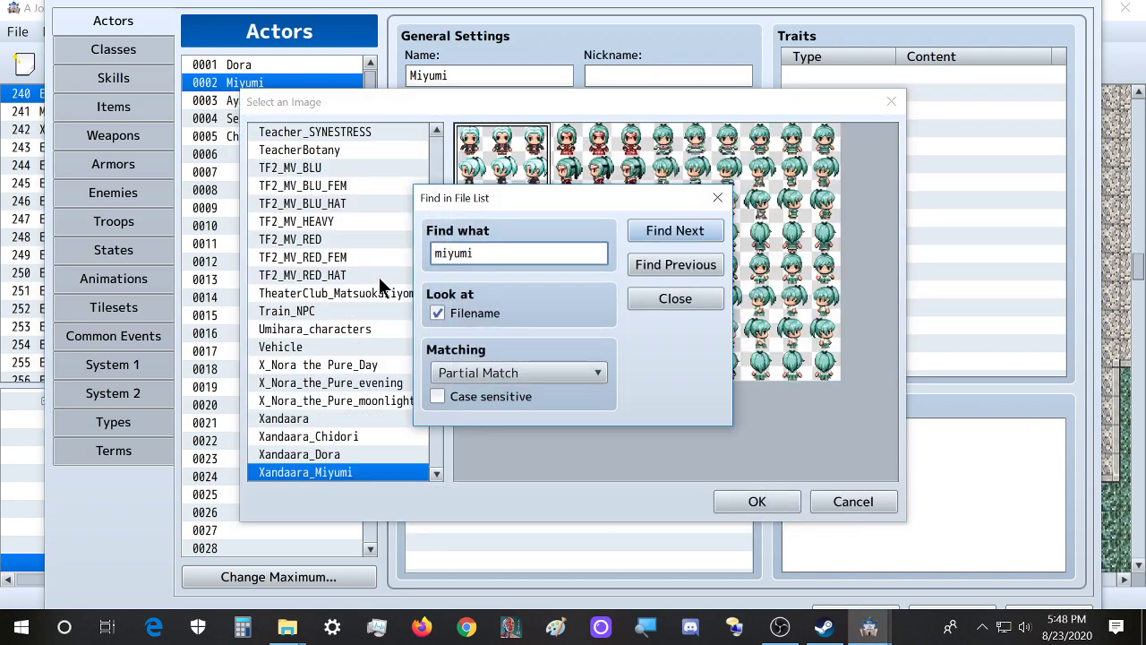
drag(569, 191, 795, 248)
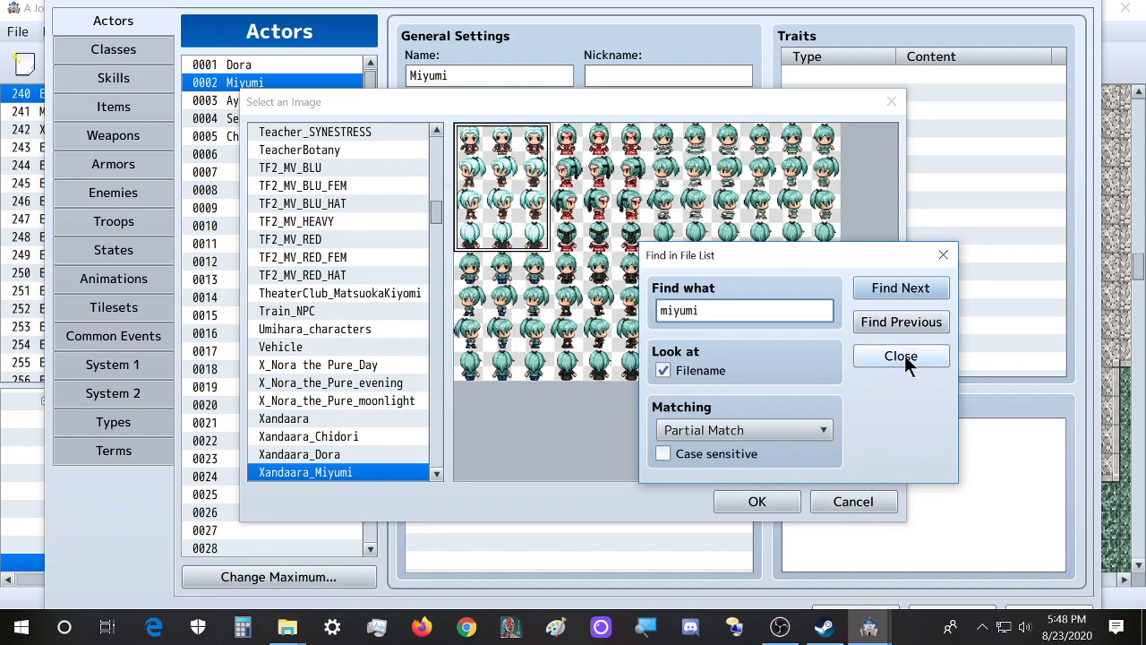
click(759, 503)
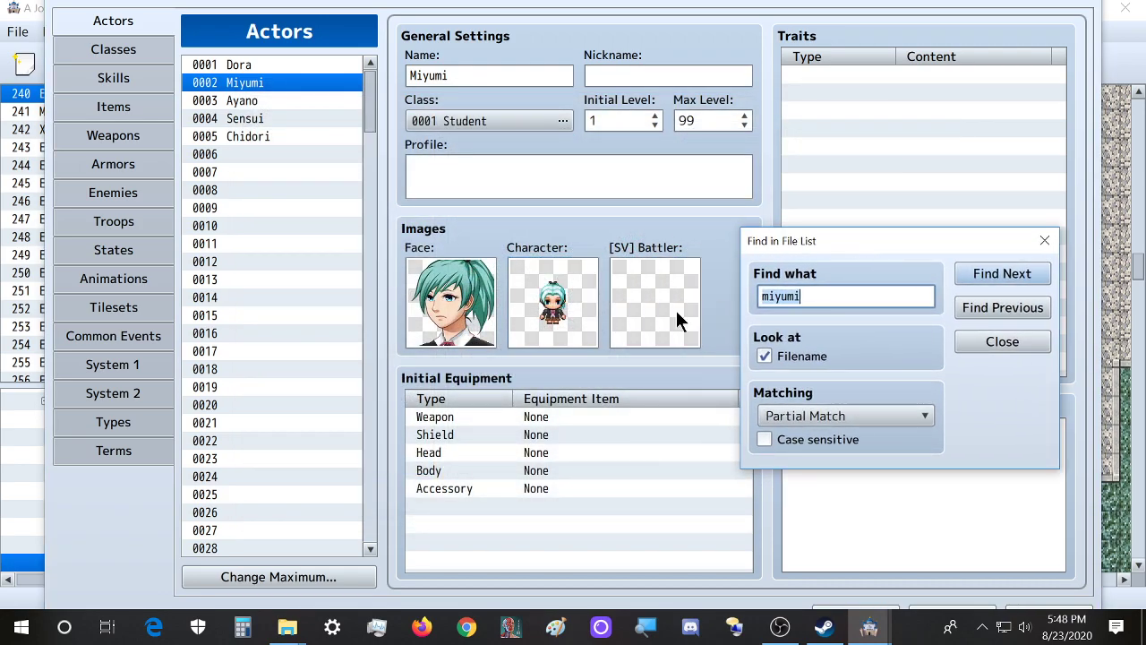
Search the SV battler images for "miyumi" and assign Xandaara_[Miyumi] to actor 0002
double_click(642, 332)
key(ctrl+f)
text(m)
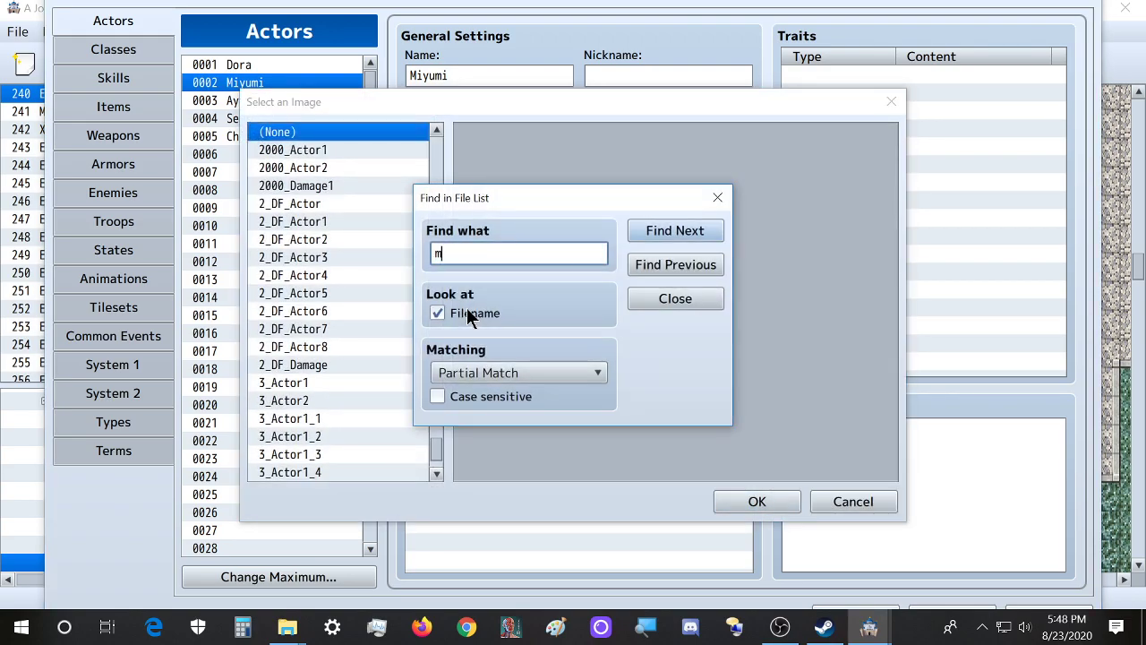
text(iyumi)
key(Return)
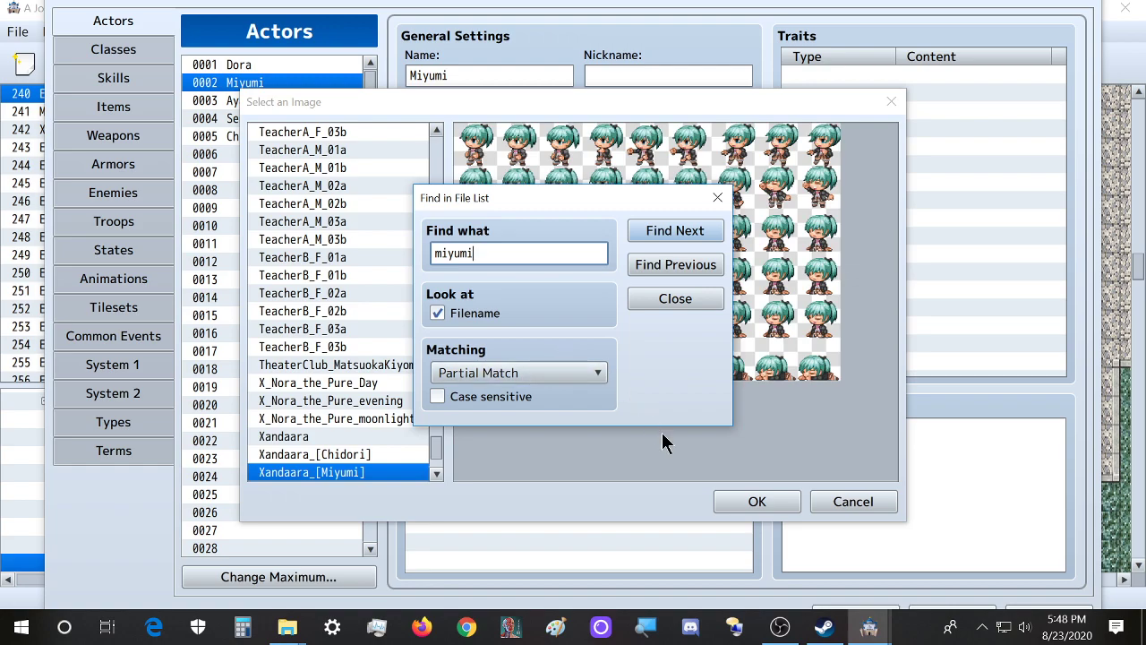
click(765, 504)
Search the face images for "ayano" for actor 0003, then dismiss the search and the image selection
click(274, 98)
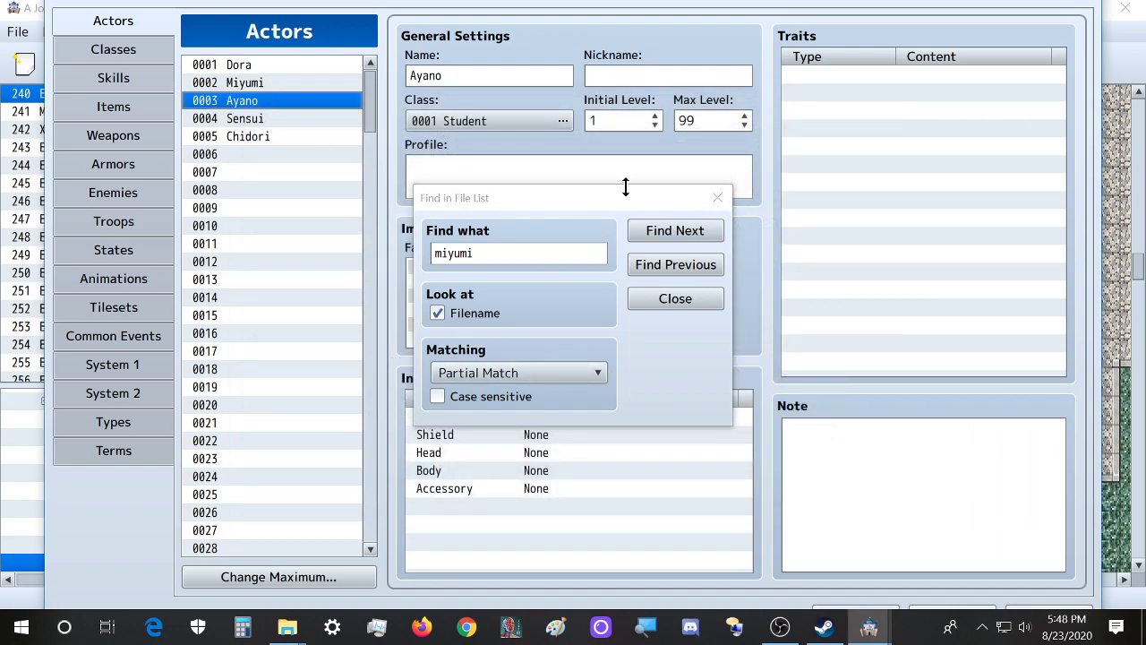
drag(616, 196, 891, 155)
double_click(470, 286)
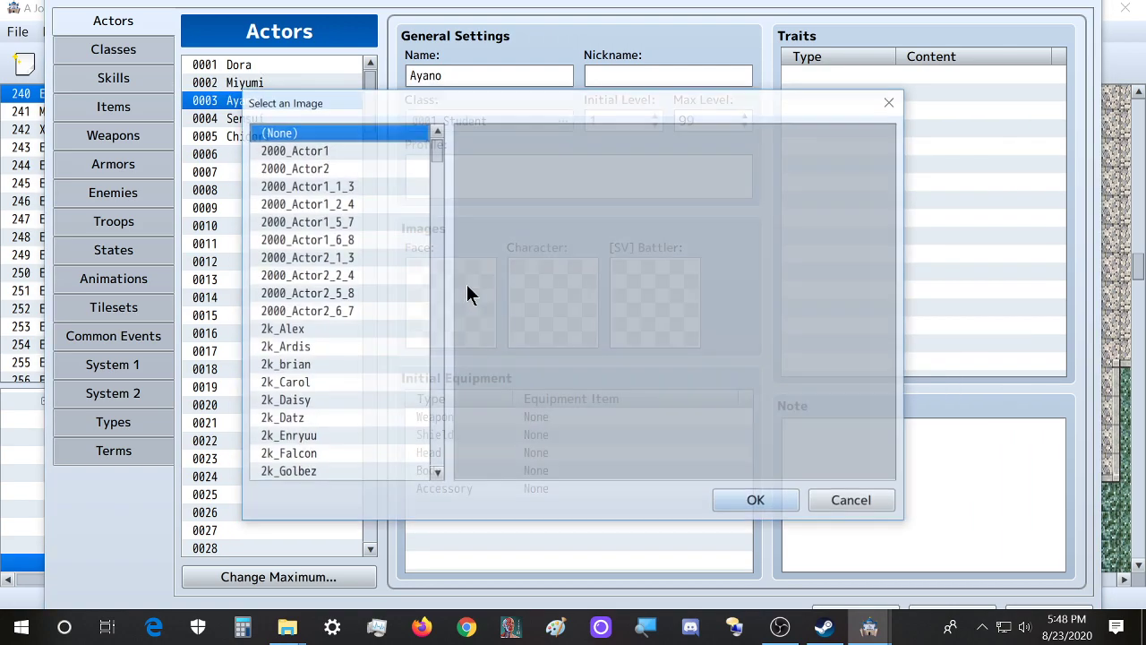
click(301, 310)
key(ctrl+f)
text(ayano)
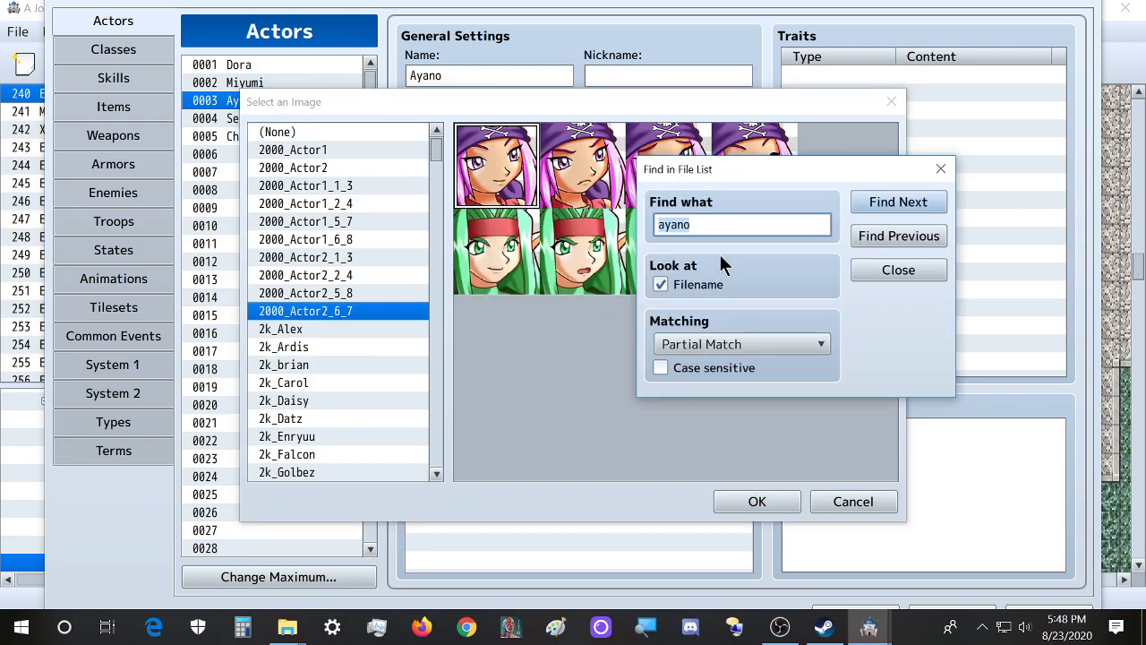
key(Return)
key(Return)
key(Return)
key(Return)
key(Return)
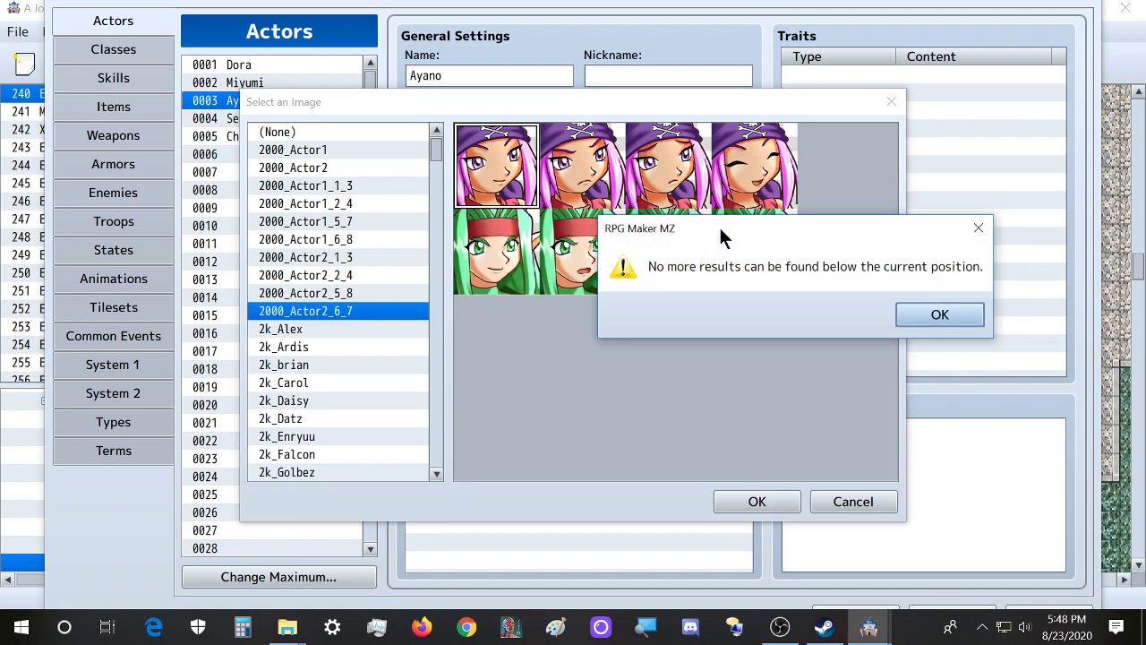
key(Return)
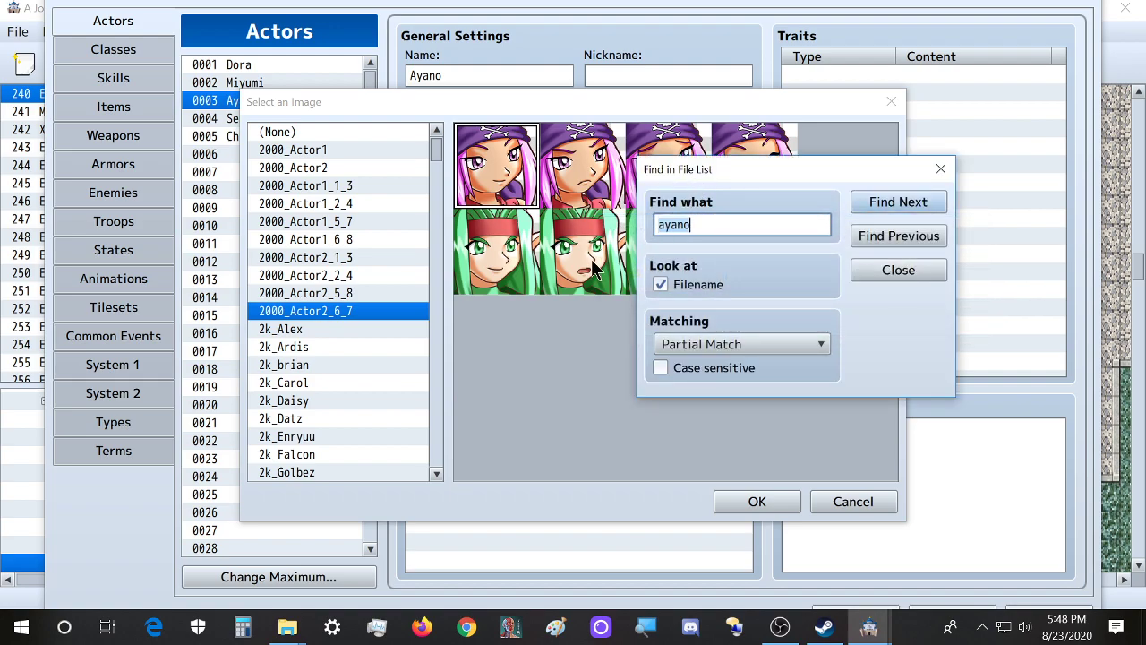
key(Escape)
key(Escape)
Assign the first Xandaara_Violet_Silk face to actor 0003 from the end of the image list
double_click(475, 301)
click(340, 258)
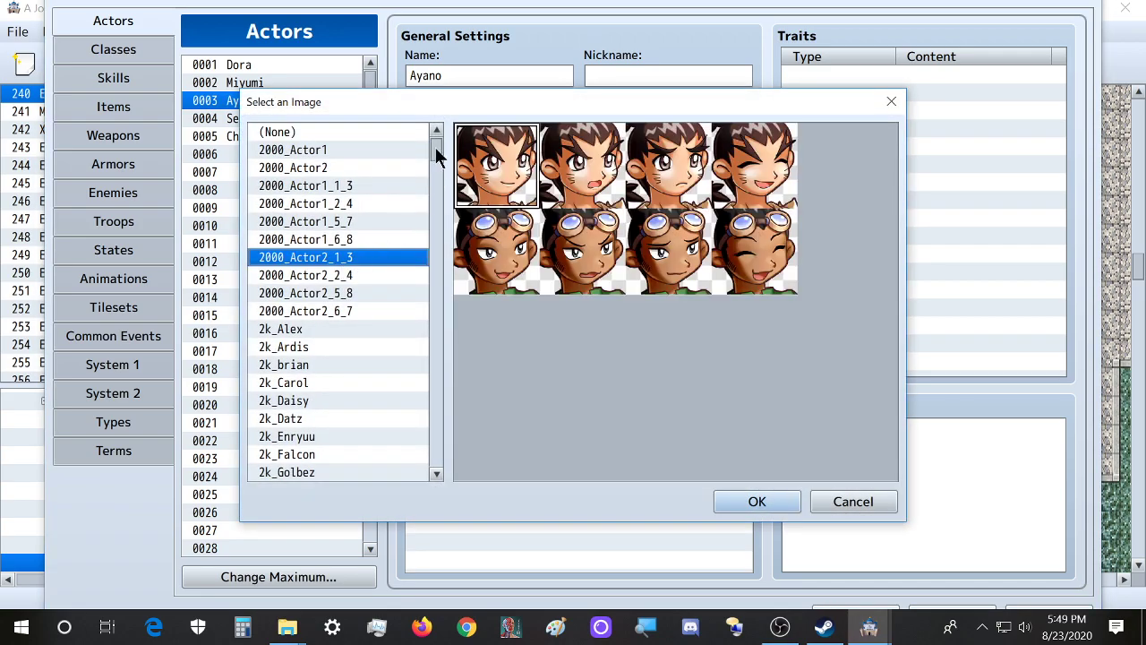
drag(435, 147, 402, 510)
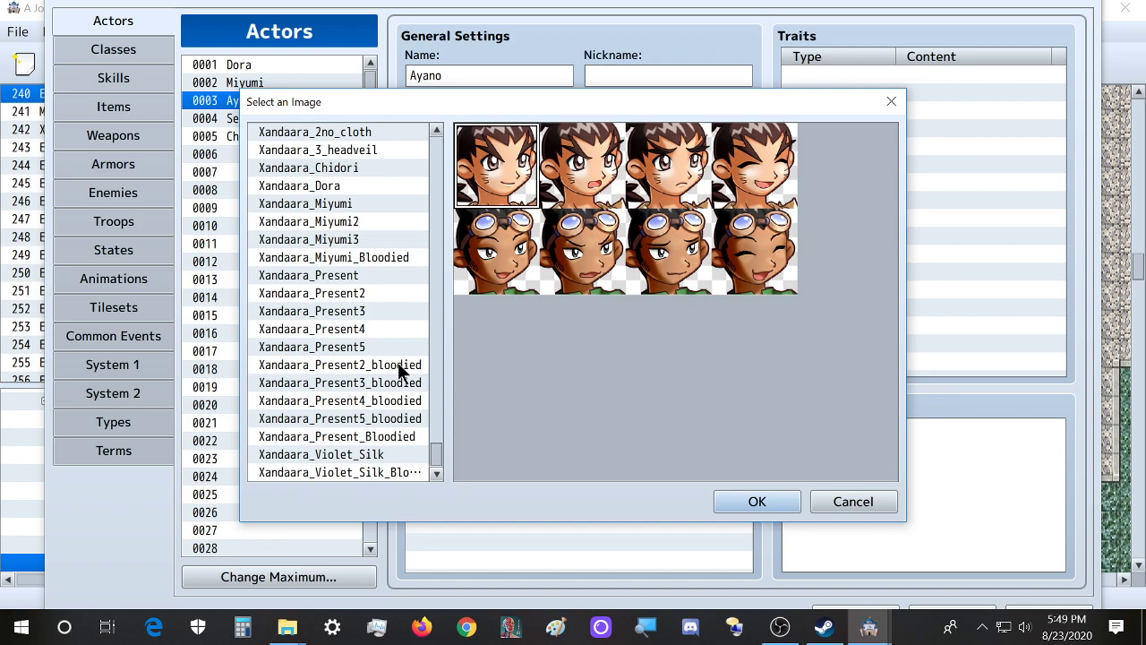
click(383, 456)
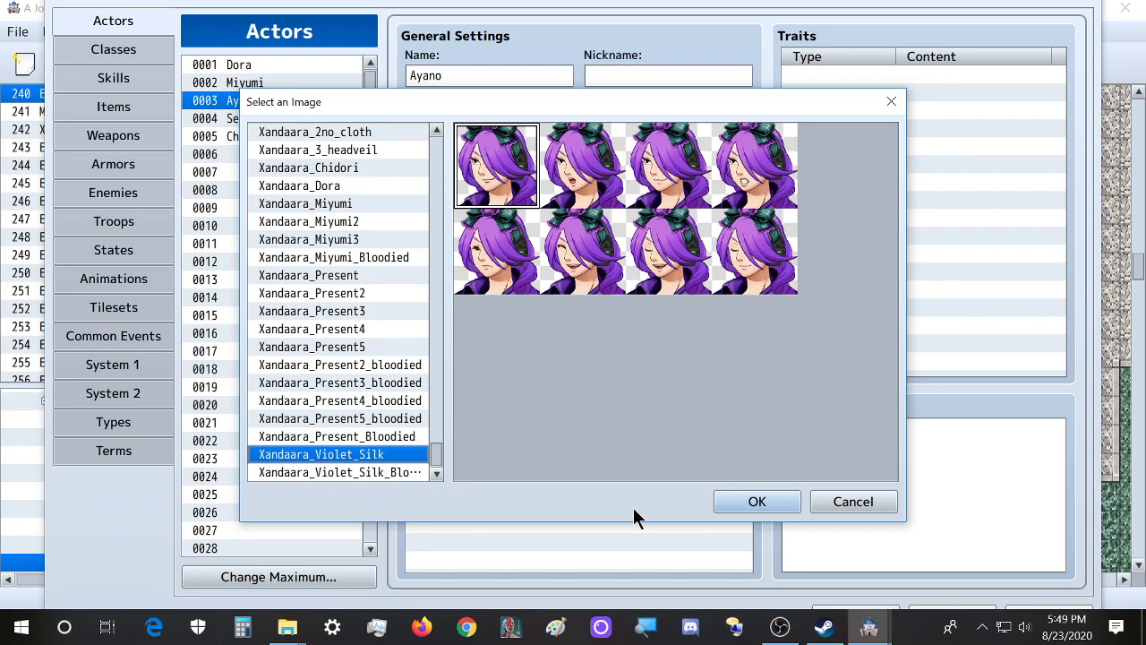
click(761, 493)
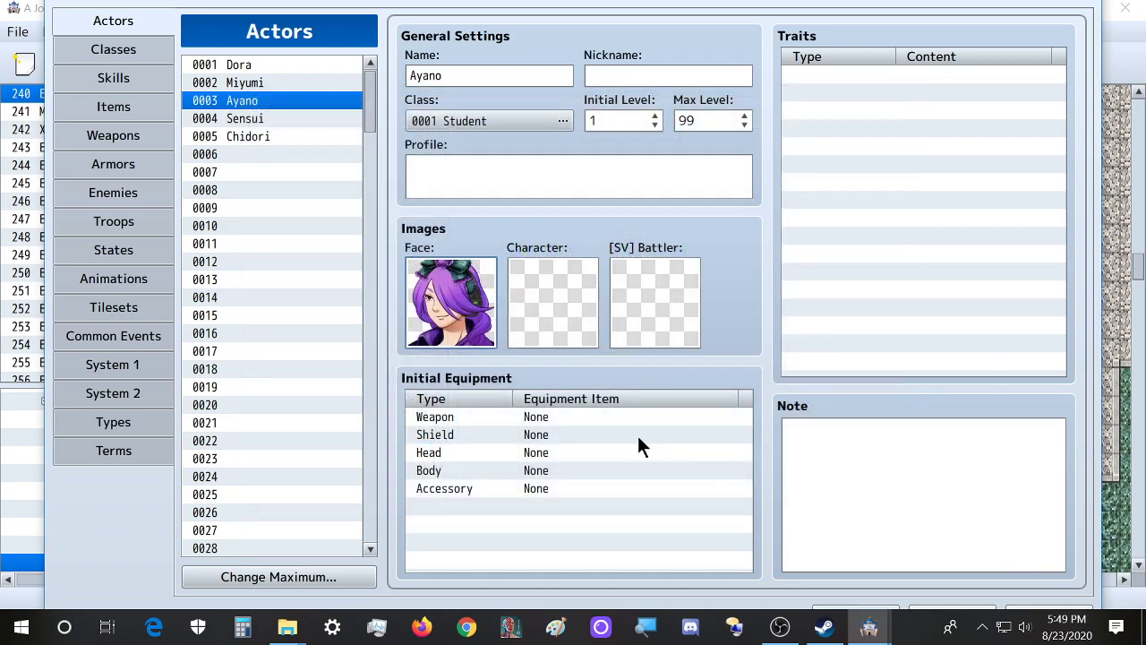
Search the character images for "aya" for actor 0003 and look through the file list
double_click(531, 323)
click(340, 293)
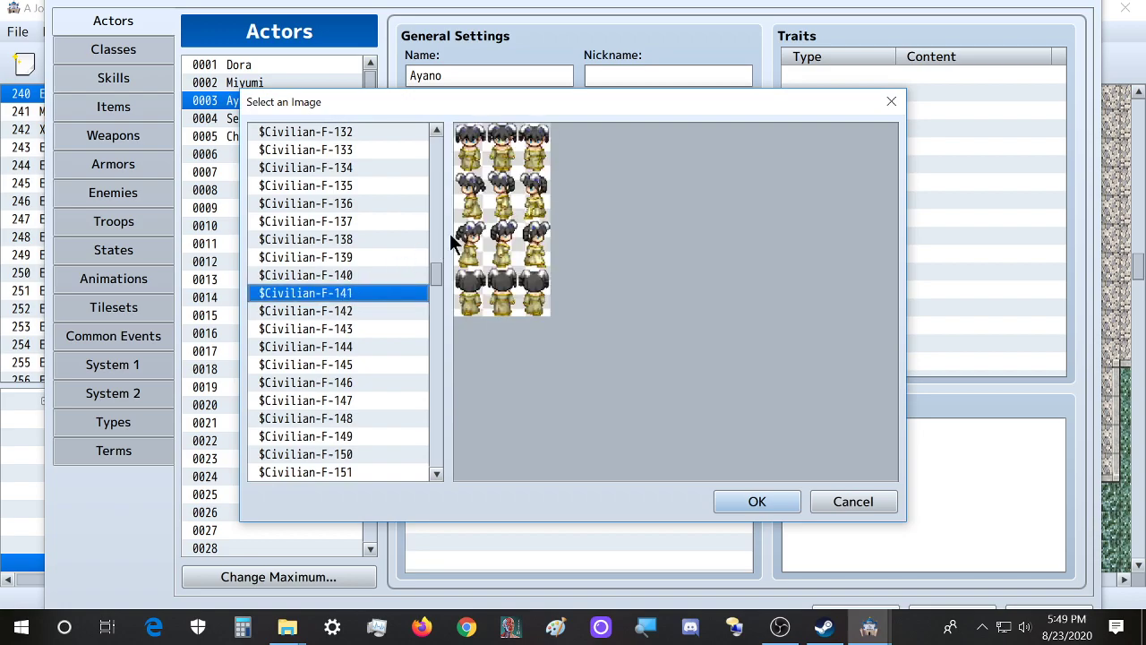
key(ctrl+f)
text(aya)
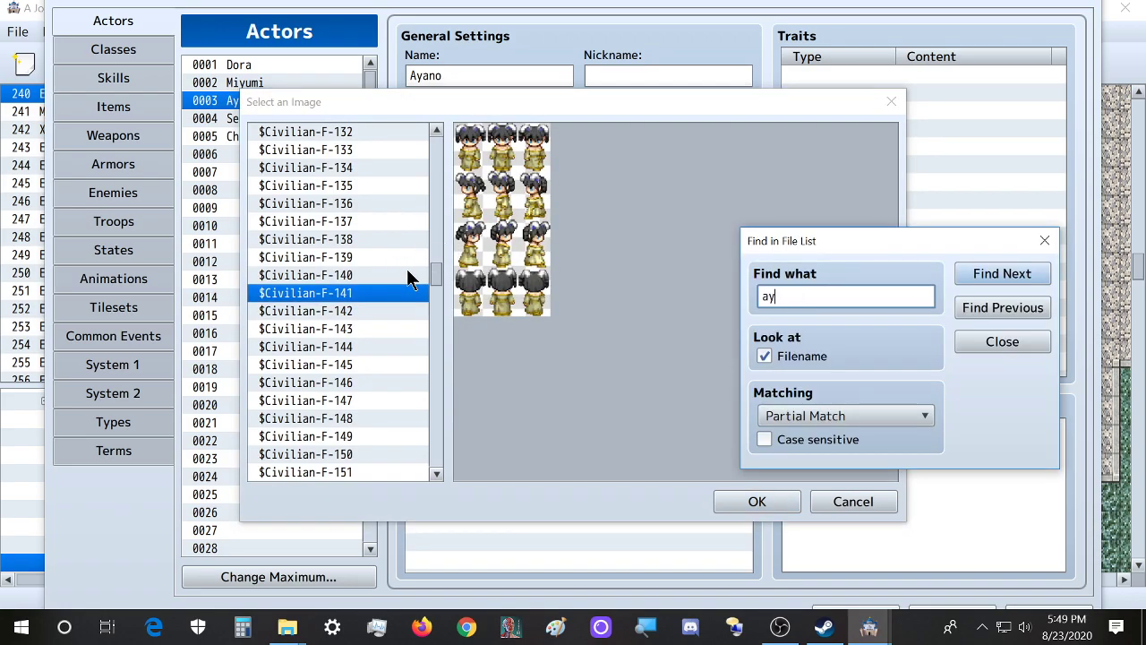
key(Return)
key(Return)
drag(437, 282, 436, 475)
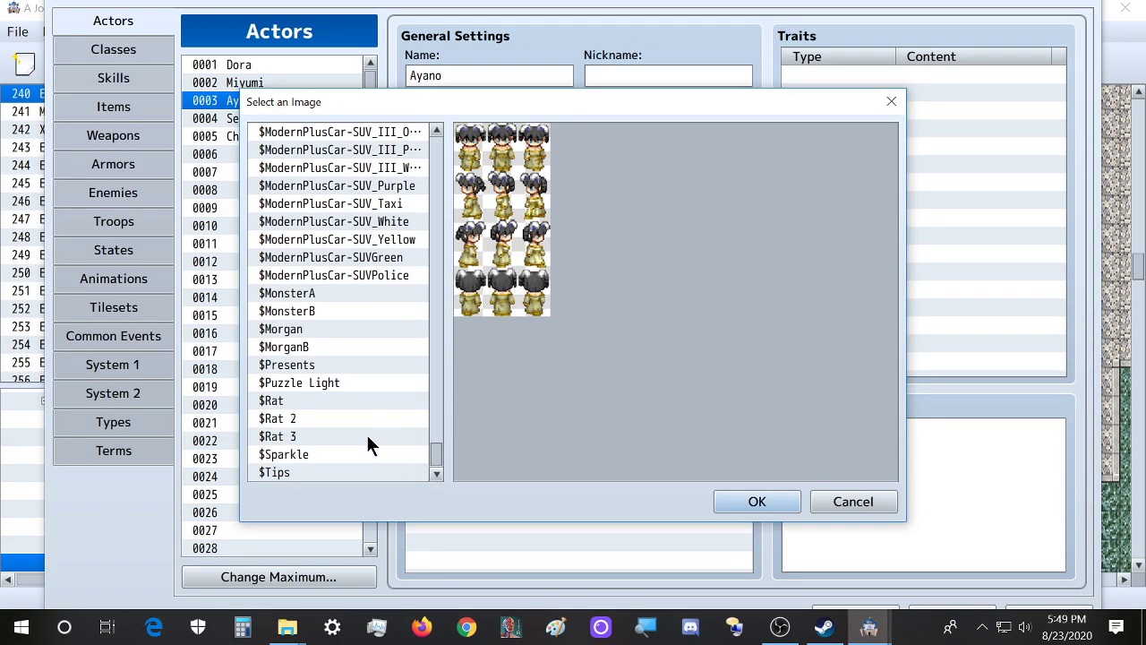
Search the character images backwards for "violet" and assign the first Xandaara_Violet Silk sprite to actor 0003
key(ctrl+f)
text(violet)
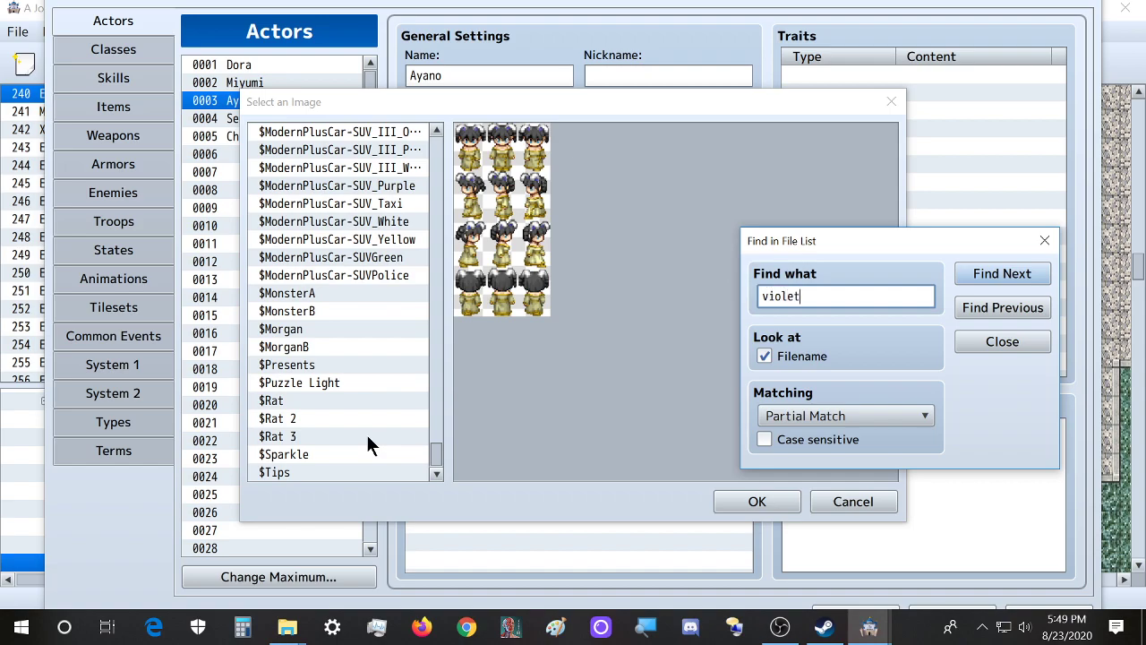
key(Return)
click(1039, 386)
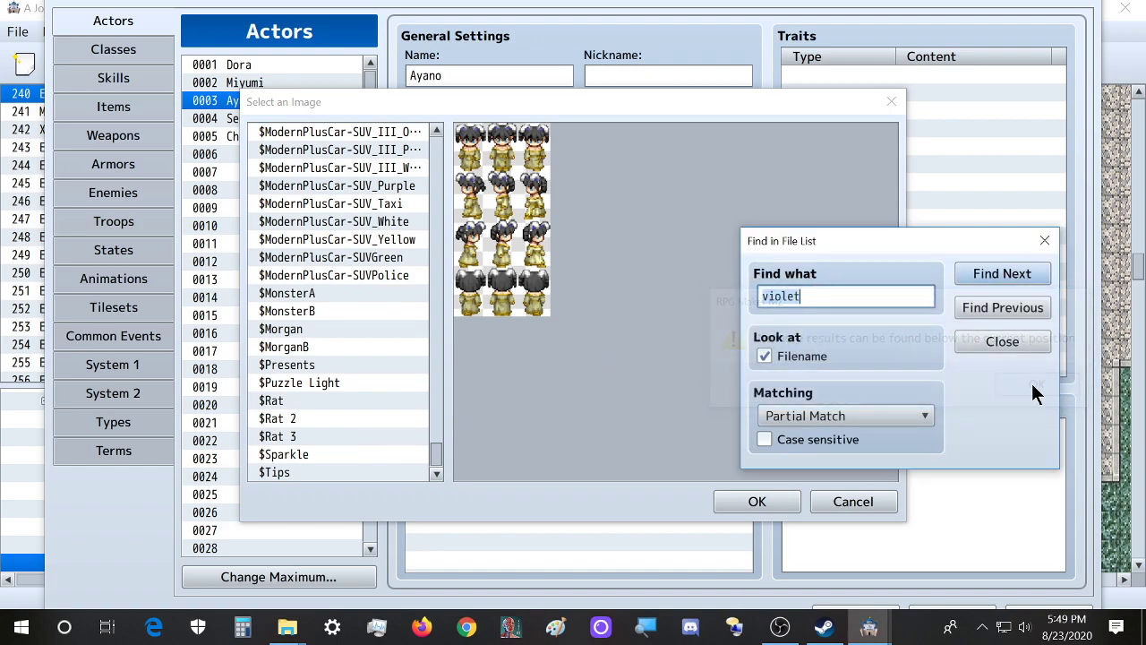
click(1003, 307)
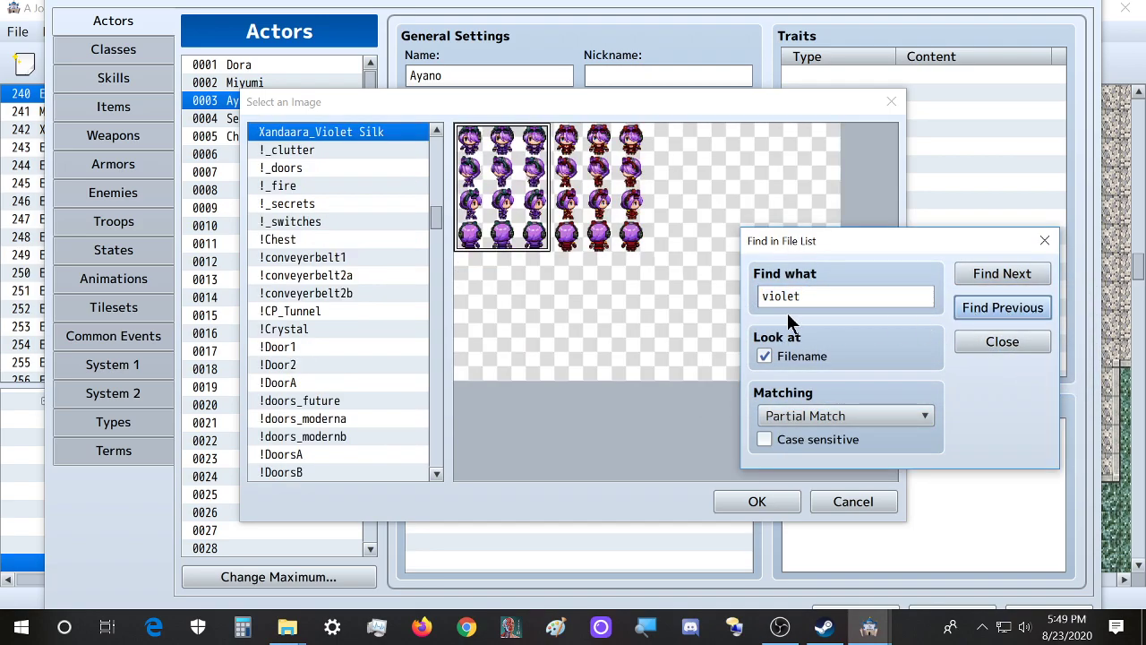
click(757, 502)
double_click(631, 314)
key(ctrl+f)
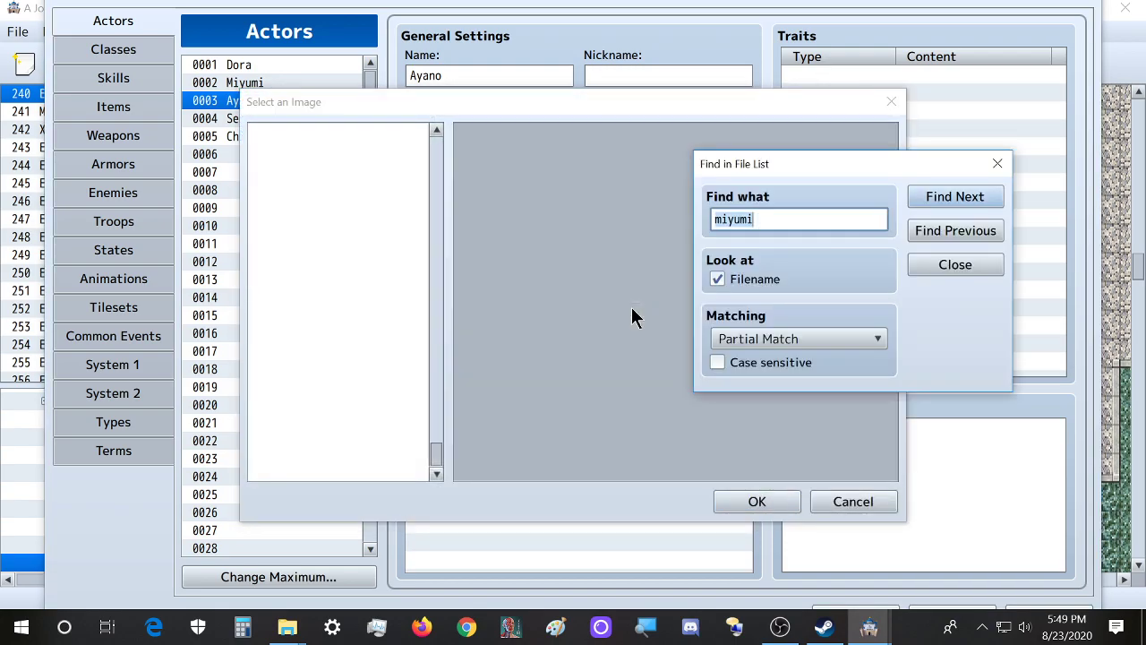
key(Escape)
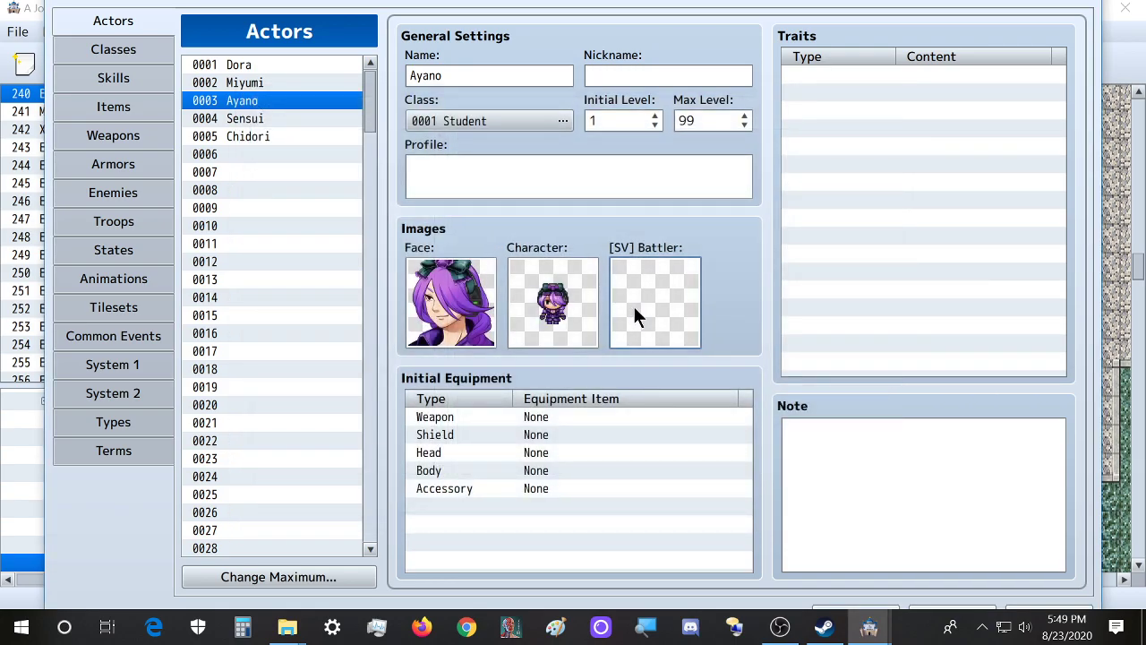
Search the side-view battler images for "violet" and assign the matching image to actor 0003
double_click(633, 315)
click(347, 311)
key(ctrl+f)
text(miyumiviolet)
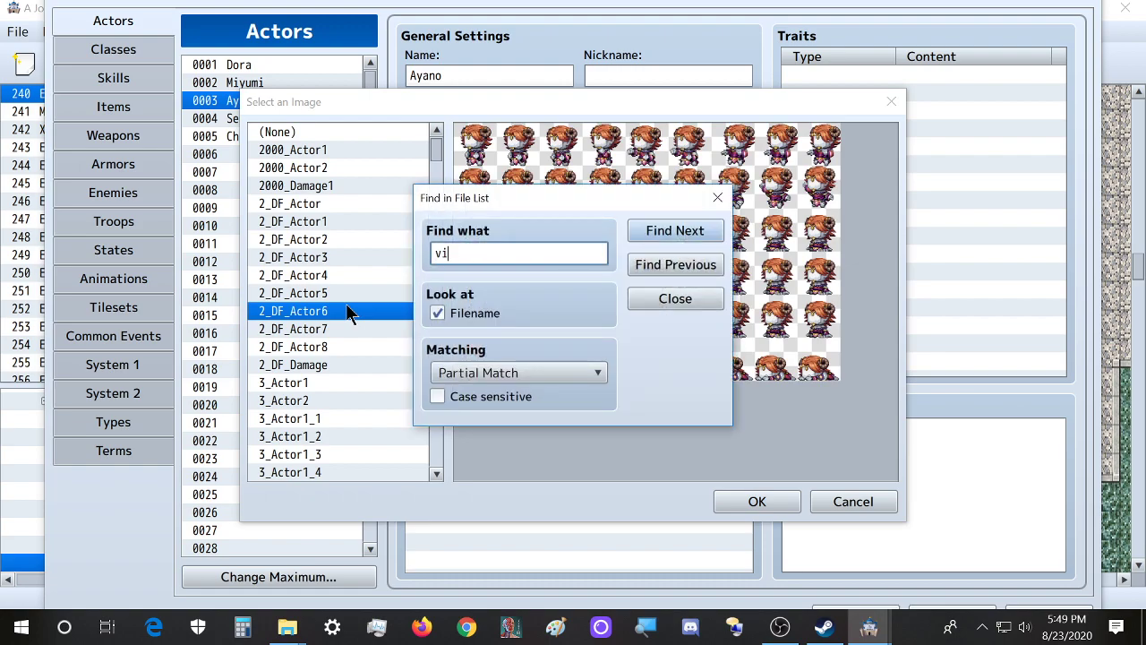
key(Return)
click(757, 502)
click(684, 298)
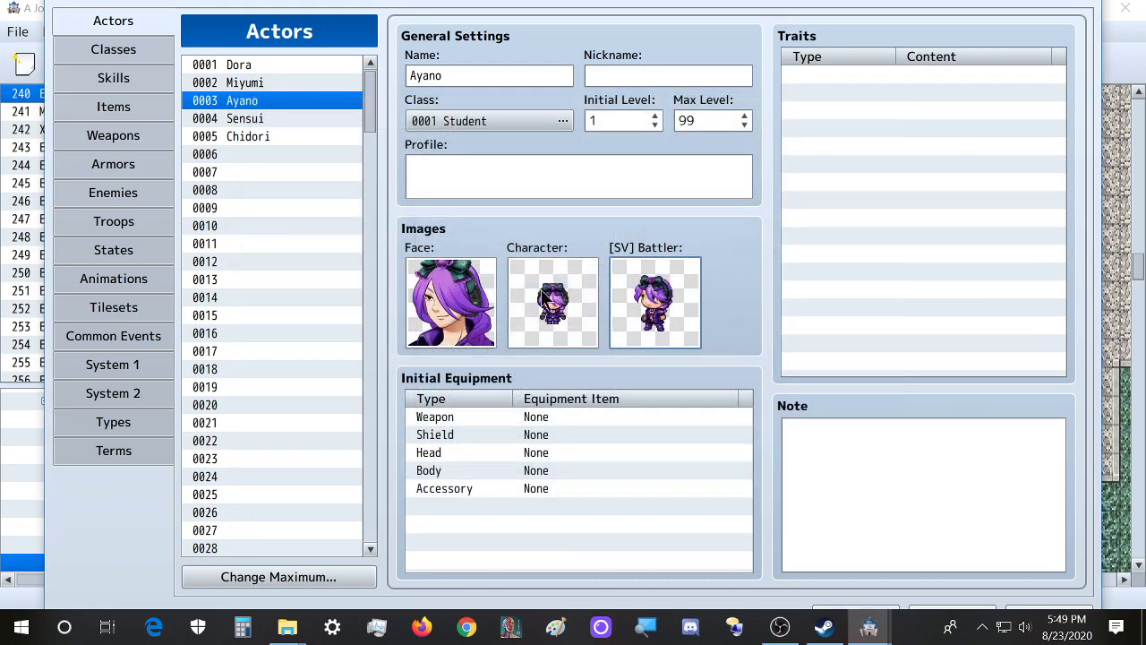
Search the face images for "sensui" and assign the first SensuiYamaguchi-Ban face to actor 0004
click(296, 119)
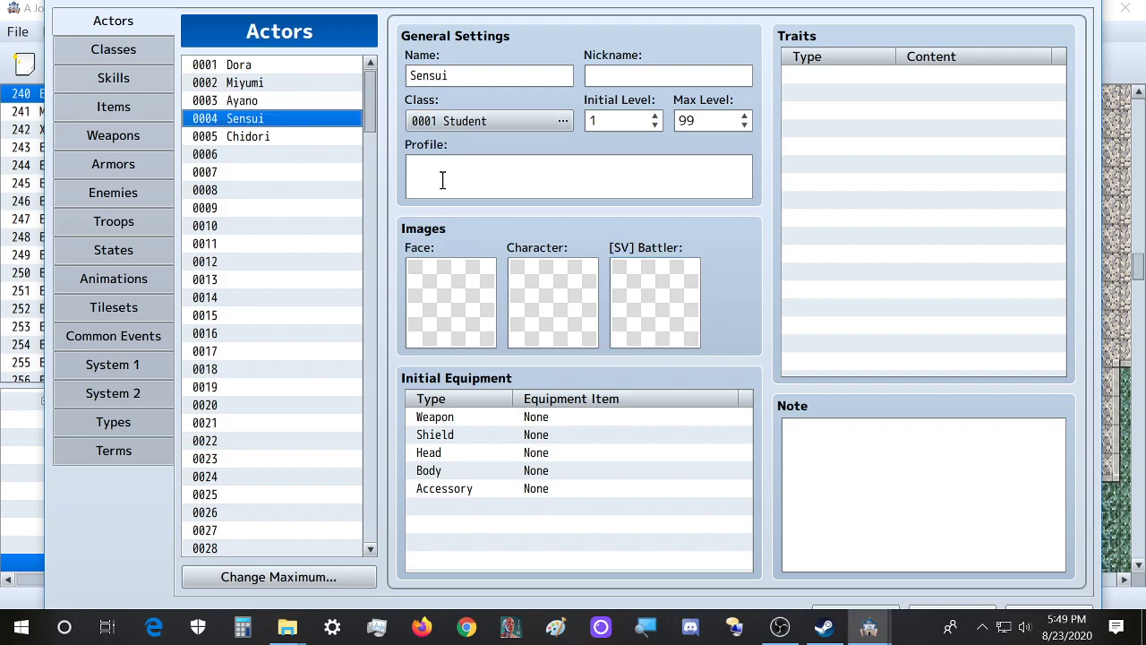
double_click(444, 311)
click(350, 292)
key(ctrl+f)
text(sensui)
key(Return)
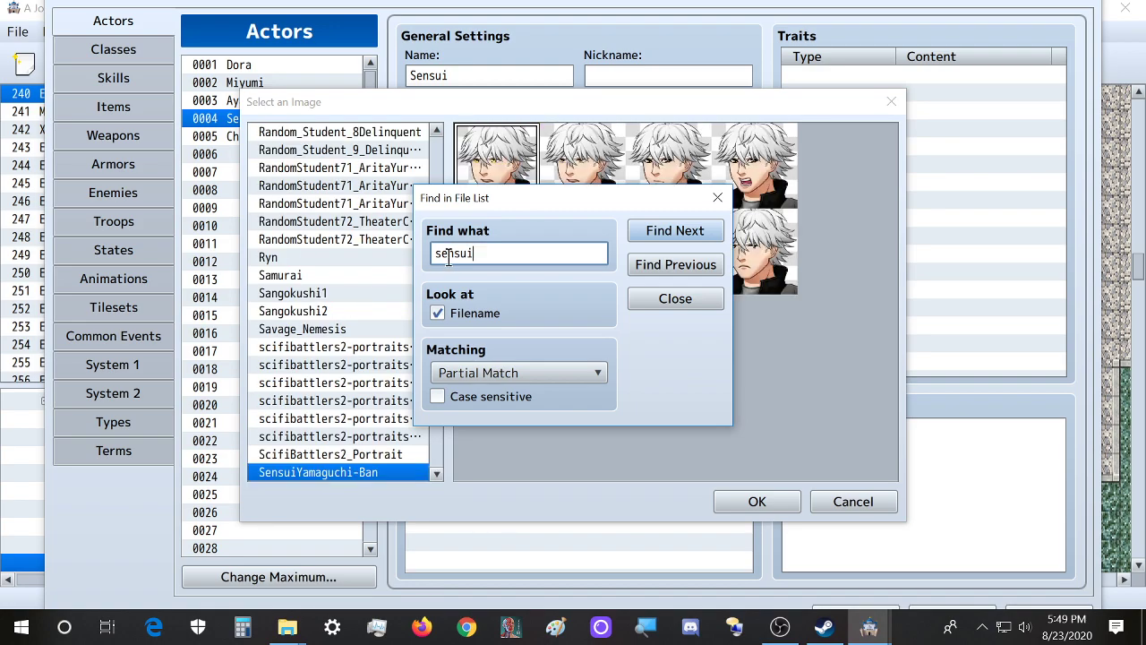
click(757, 501)
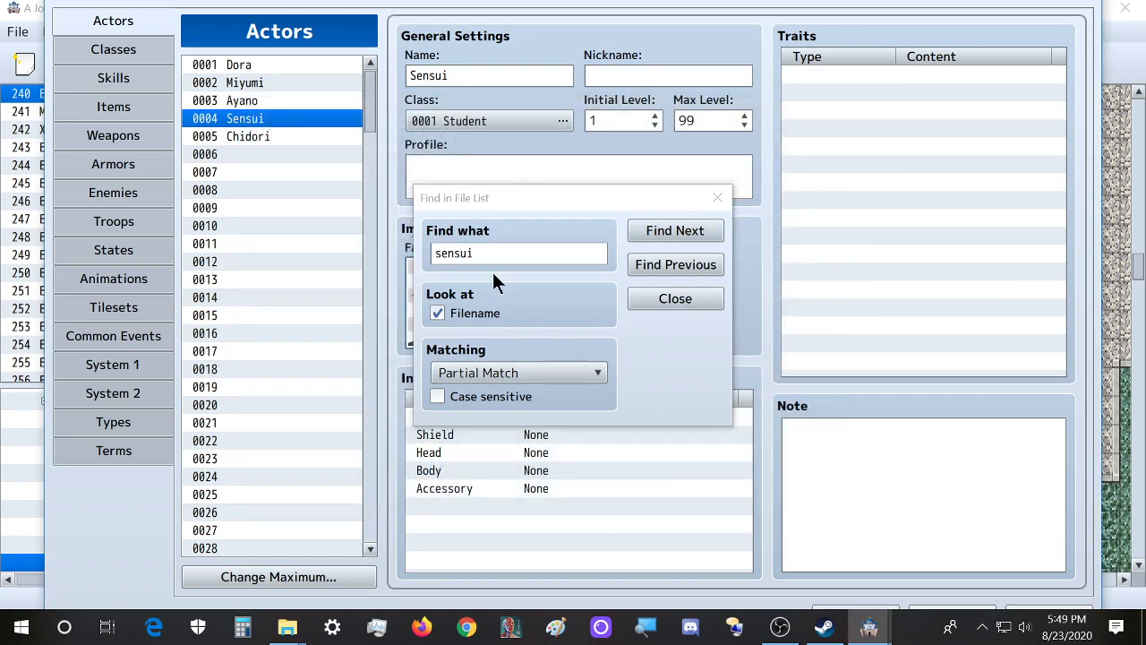
drag(603, 198, 876, 180)
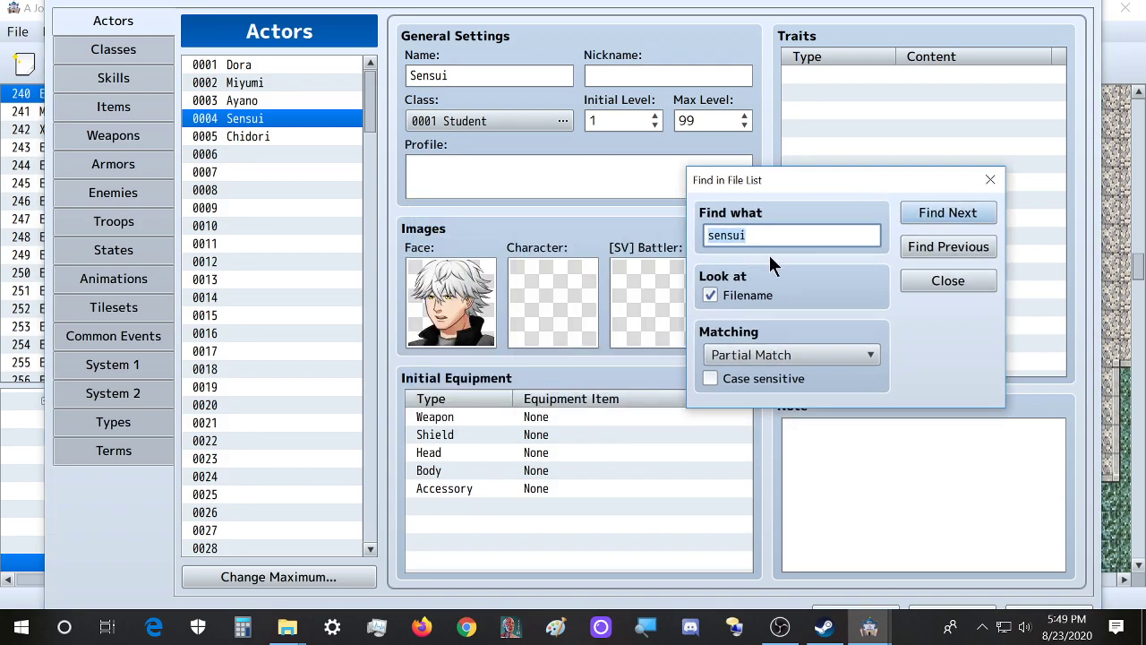
Search the character images for "sensui" for actor 0004, starting from (None) and again from 2_DF_Actor
double_click(544, 311)
double_click(841, 296)
text(sensui)
click(999, 277)
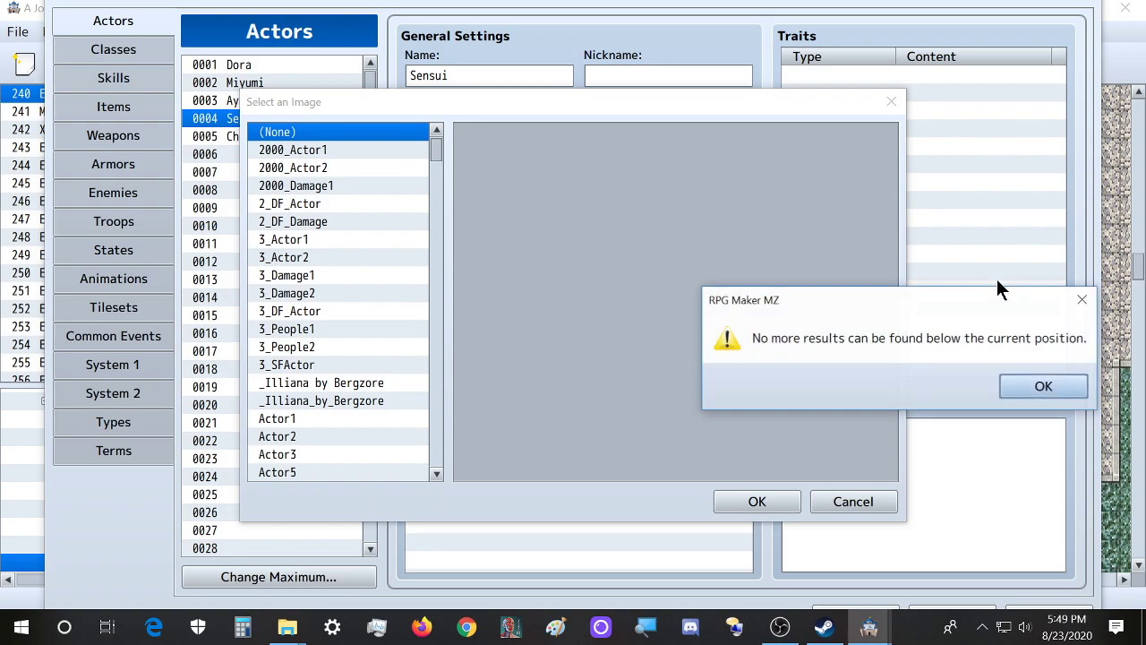
click(1027, 386)
click(367, 198)
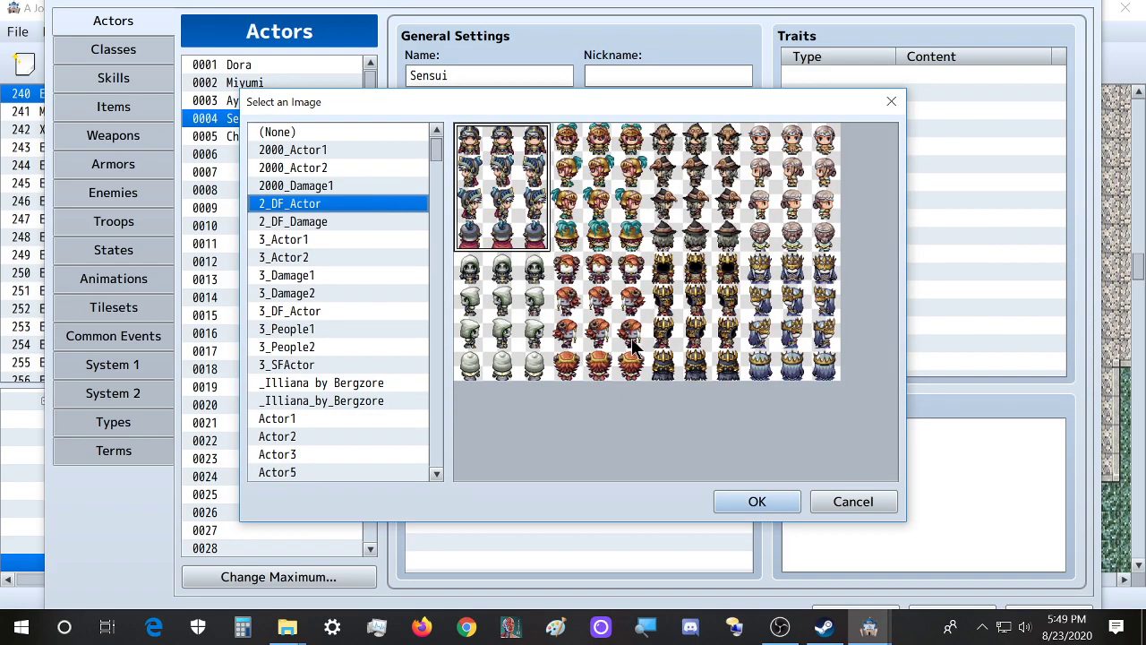
key(ctrl+f)
click(991, 278)
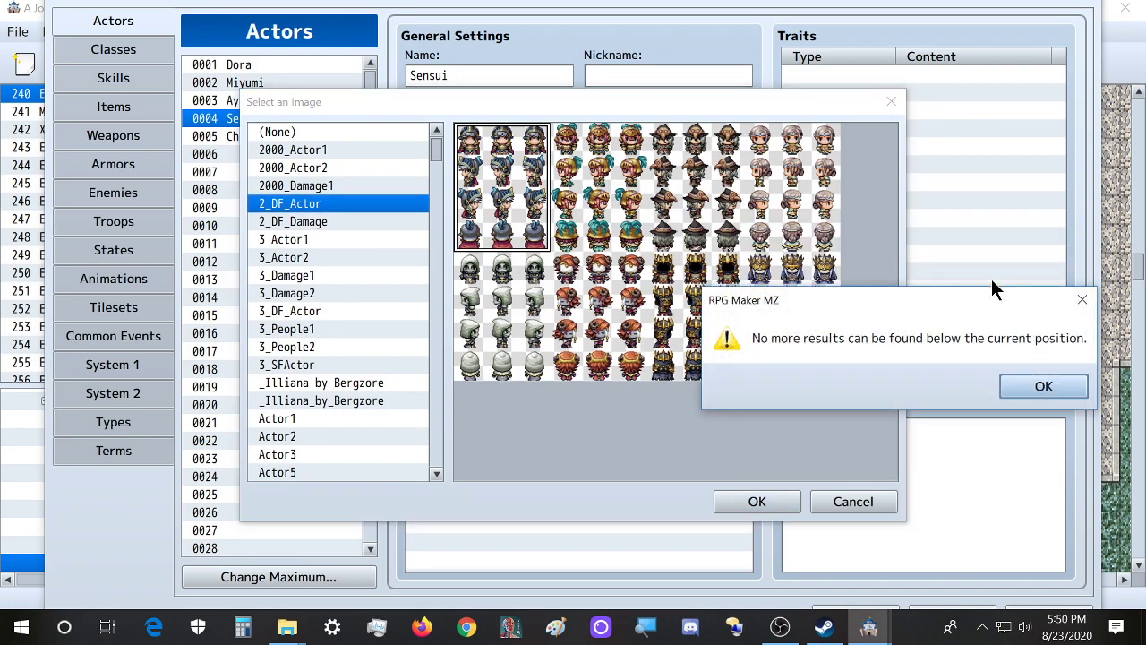
click(1038, 385)
Dismiss the character image search and selection, and check which face file is assigned to actor 0004
click(318, 311)
scroll(360, 328, down, 5)
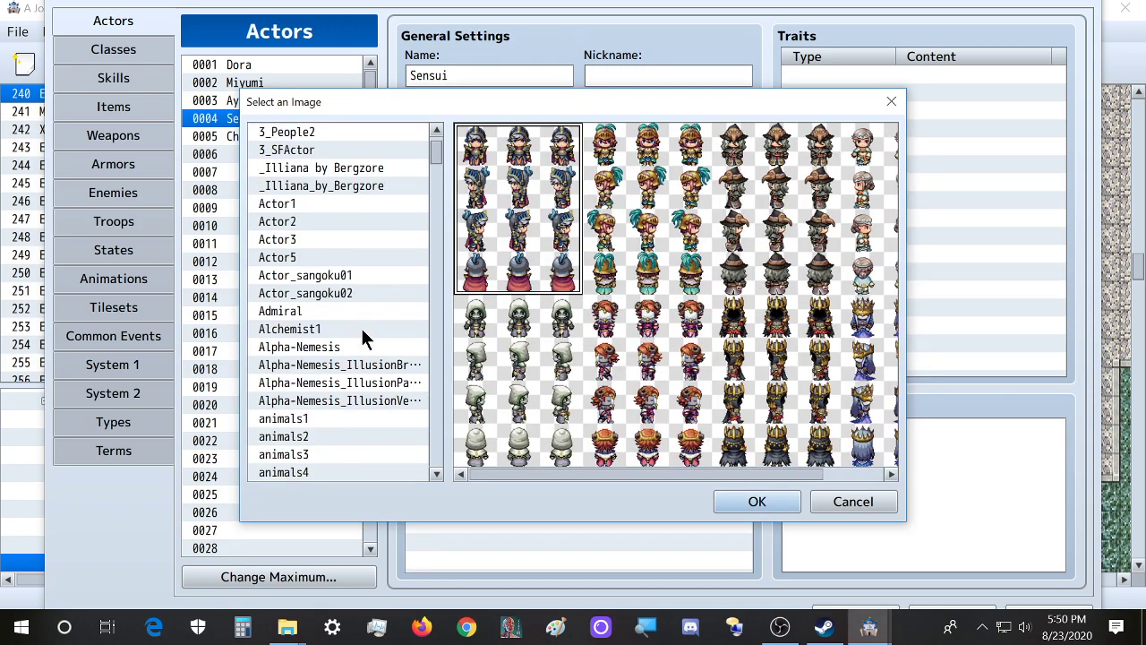
key(ctrl+f)
double_click(823, 293)
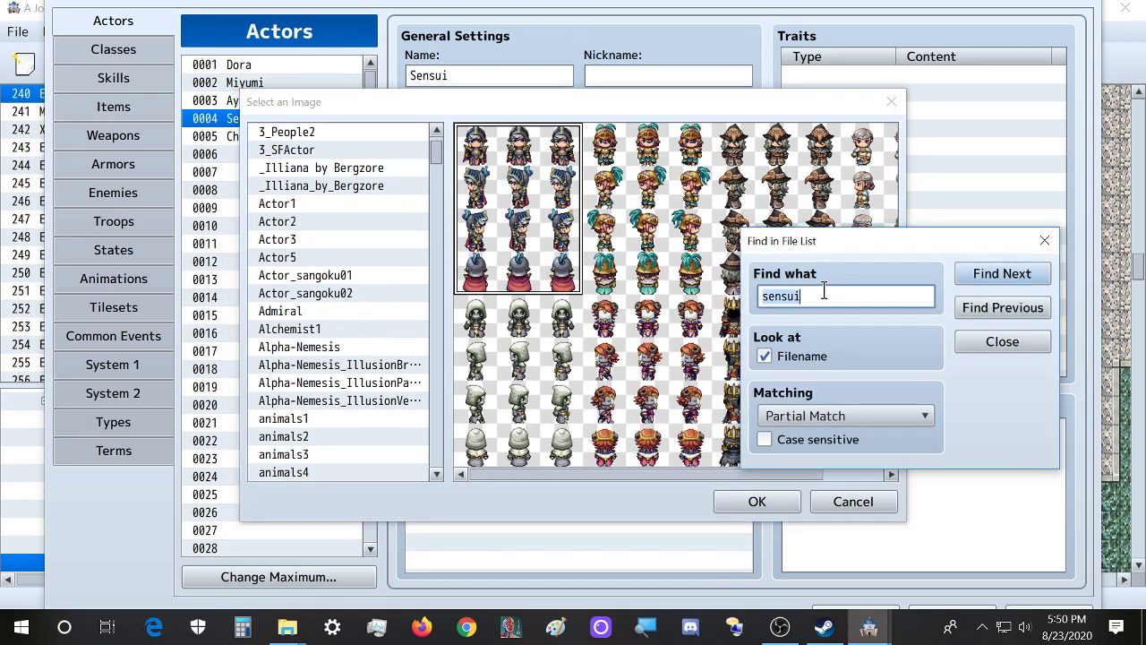
drag(444, 102, 679, 141)
key(Escape)
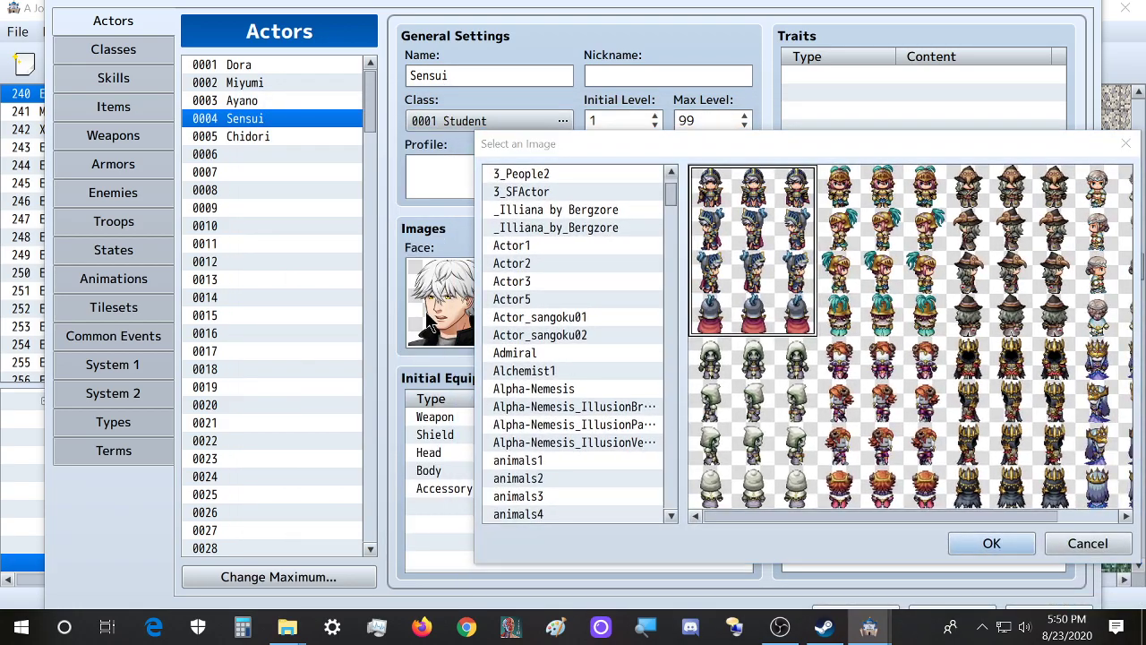
double_click(429, 324)
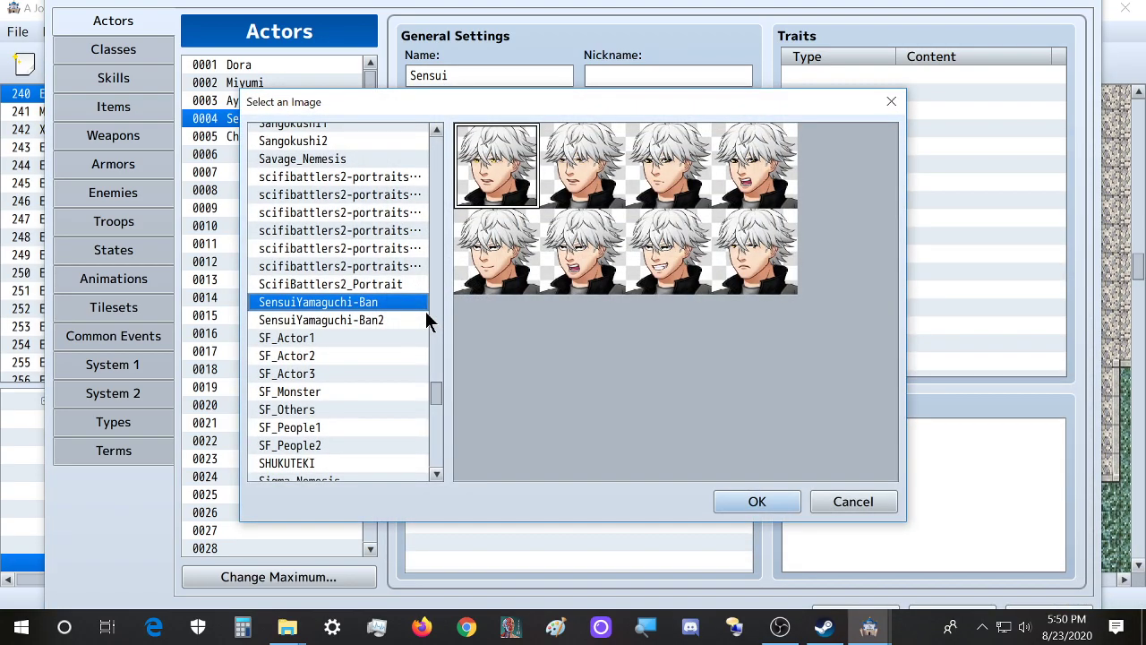
key(Escape)
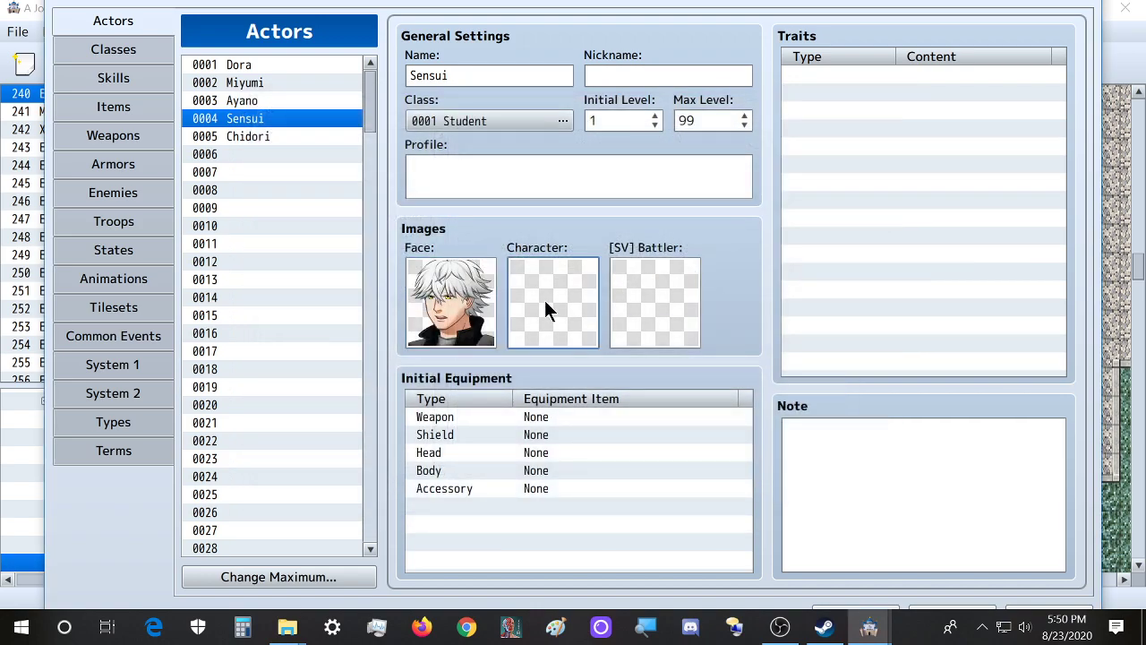
Look through the character image list for actor 0004, from the Xandaara files back to the SF files
double_click(544, 300)
click(331, 311)
scroll(358, 349, down, 1)
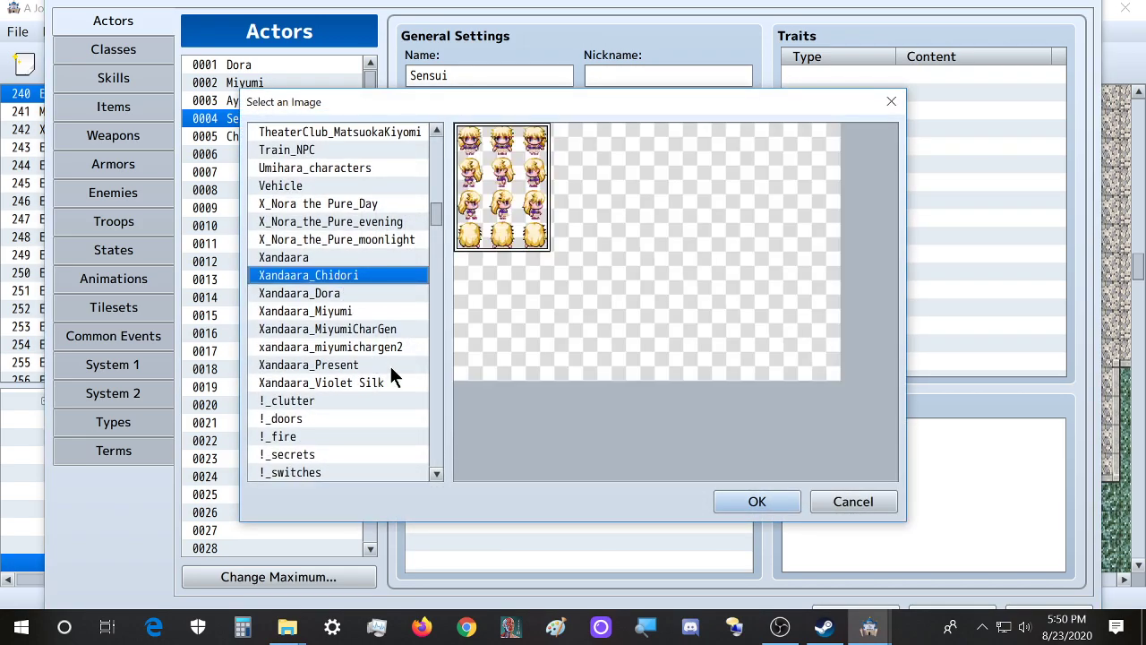
scroll(390, 364, up, 9)
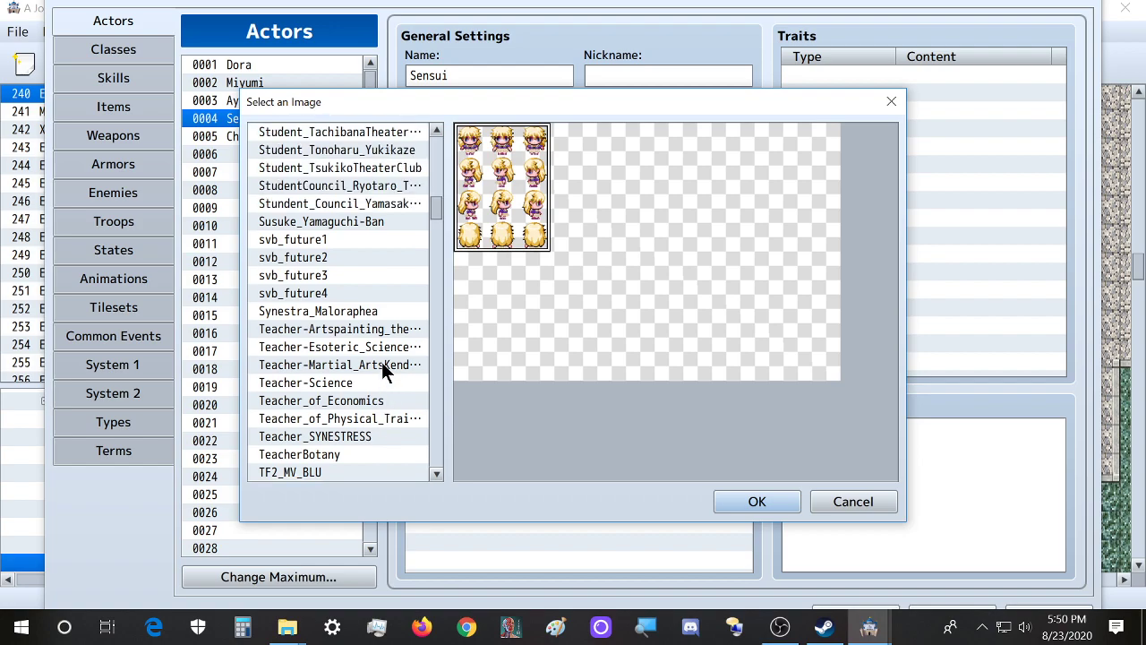
scroll(383, 371, up, 2)
scroll(383, 371, up, 2)
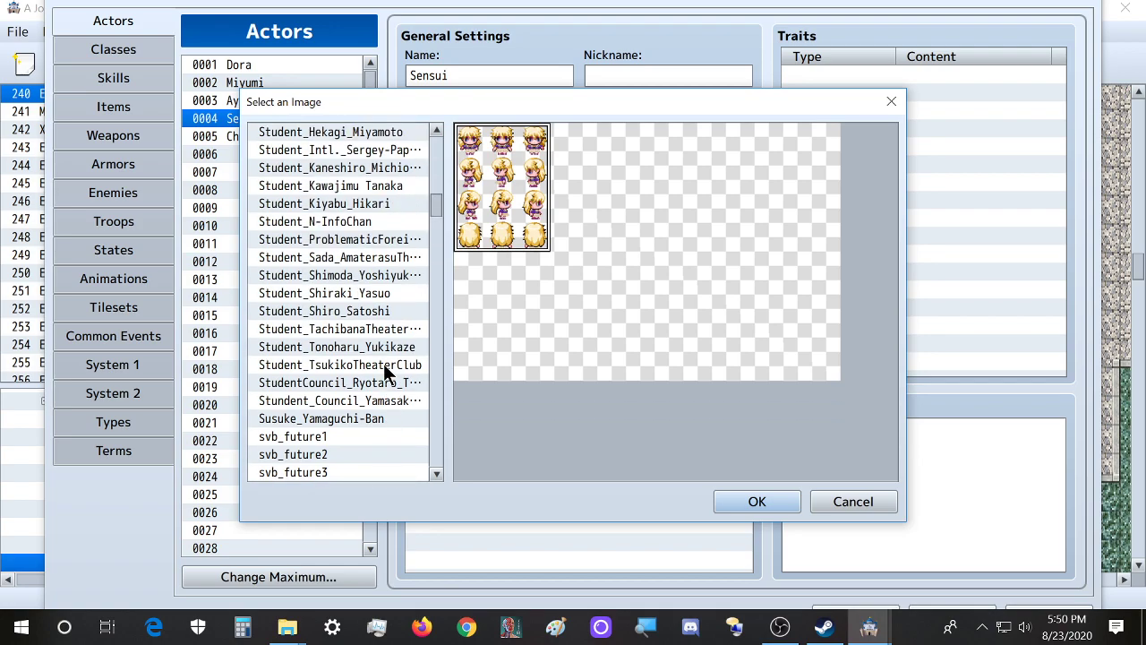
scroll(383, 367, up, 5)
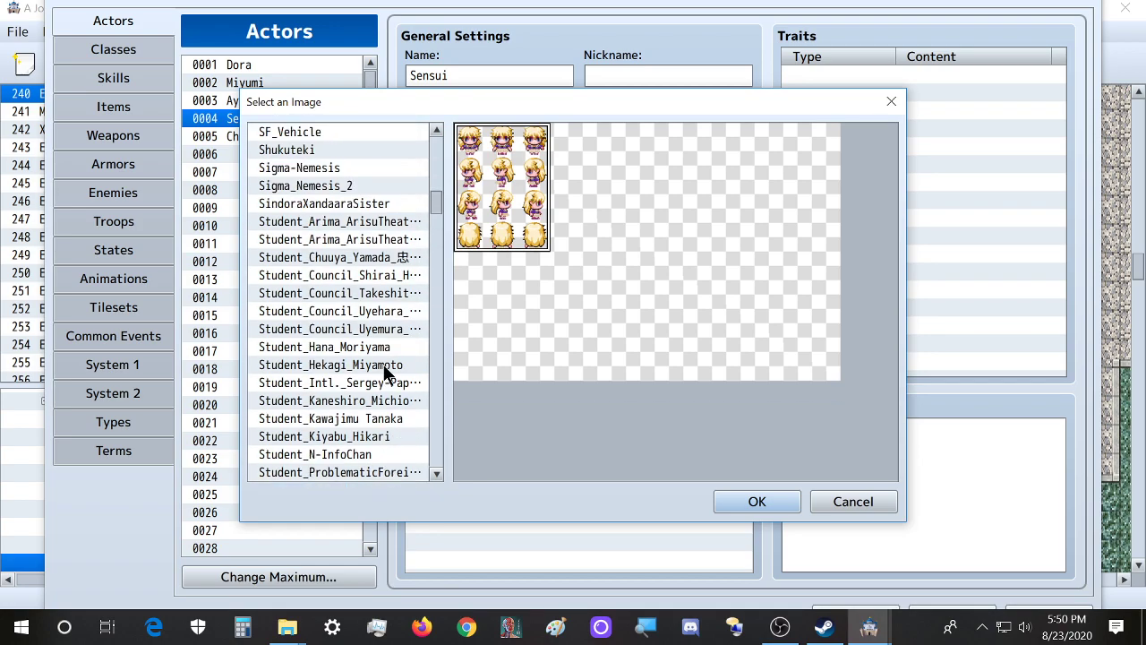
scroll(386, 373, up, 2)
Search the character images for "sensui" in both directions from the Xandaara_Chidori file
key(ctrl+f)
text(s)
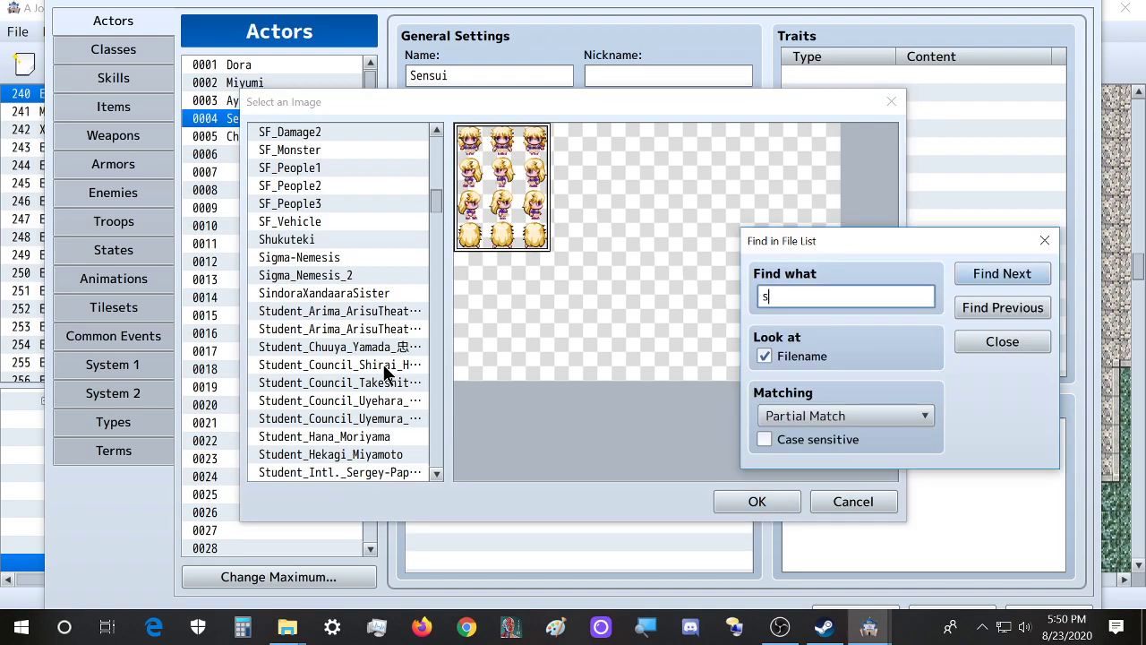
text(ensui)
click(1018, 279)
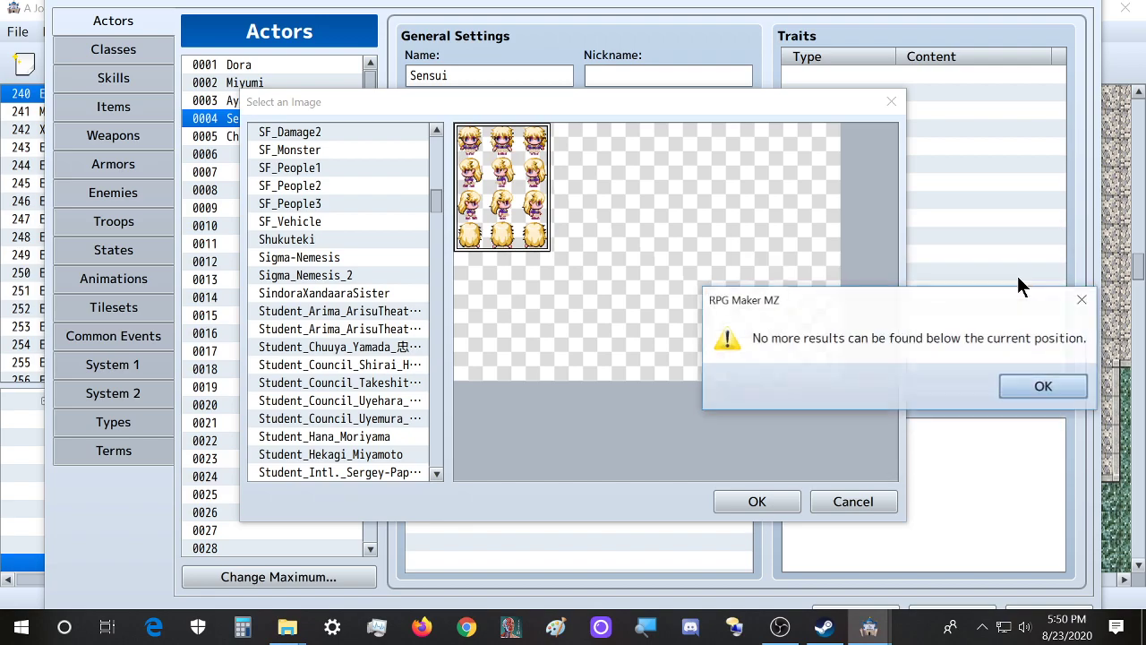
click(1023, 383)
click(1003, 307)
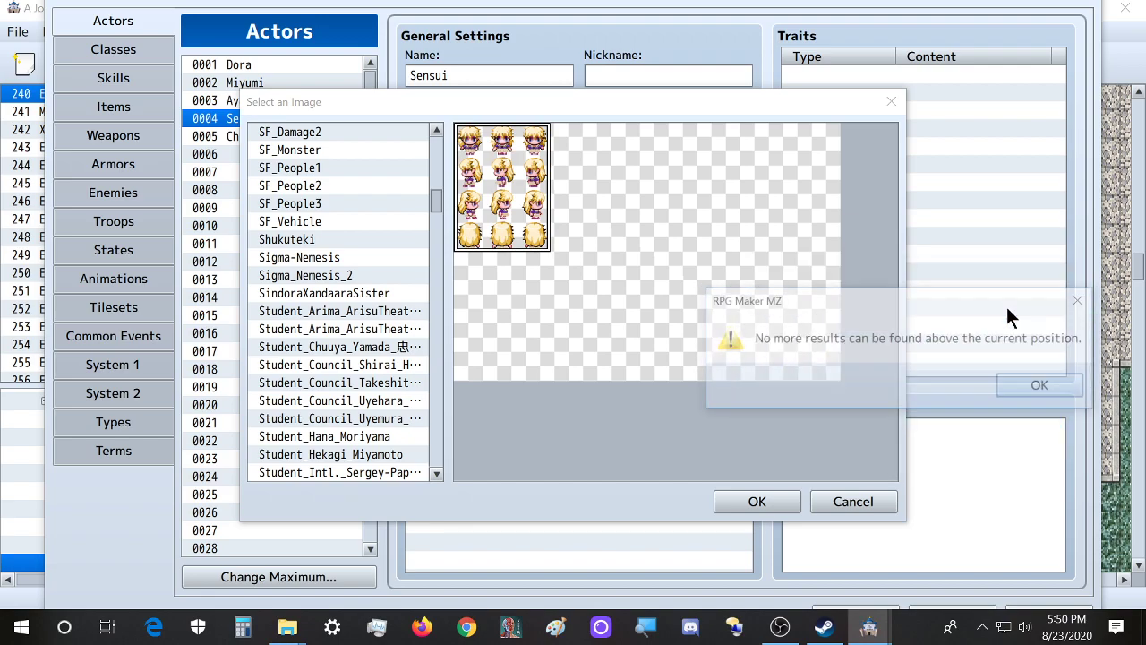
click(1017, 387)
Examine the SF and Random_Student files in the character image list for a sprite that suits actor 0004
scroll(299, 333, up, 2)
scroll(300, 337, up, 4)
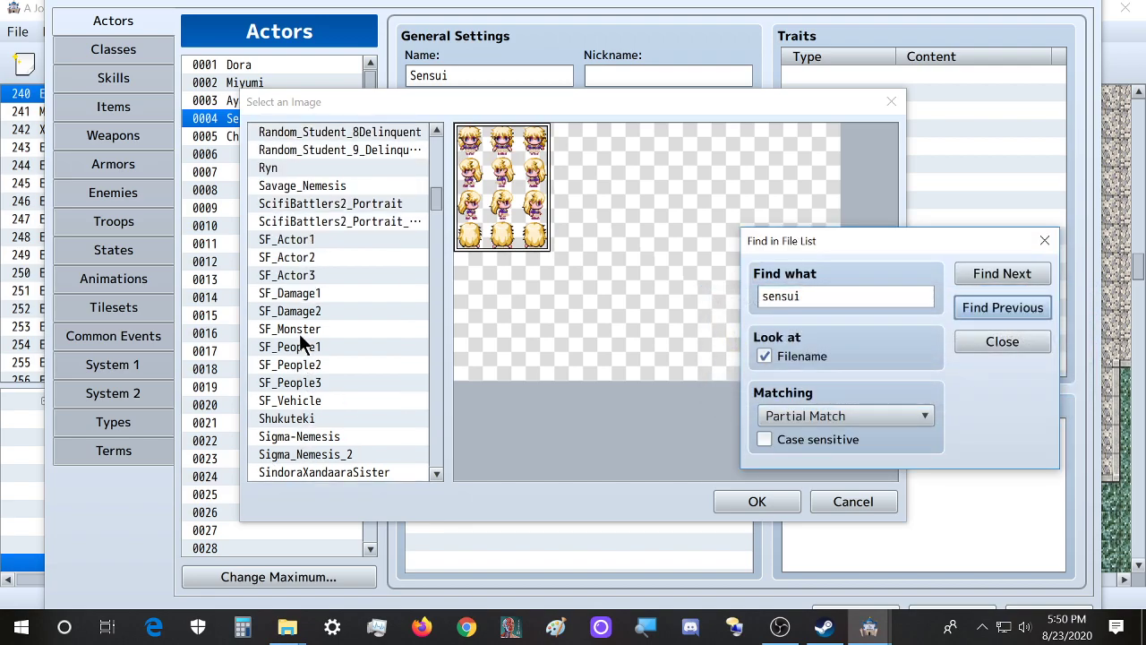
scroll(299, 333, up, 2)
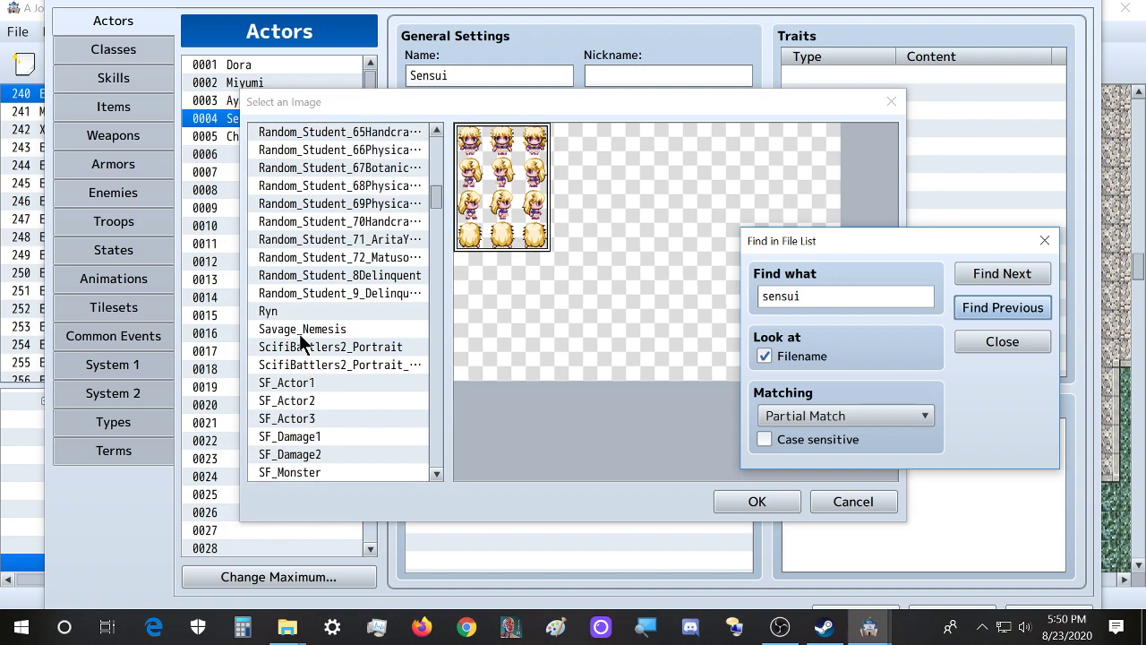
scroll(356, 383, up, 9)
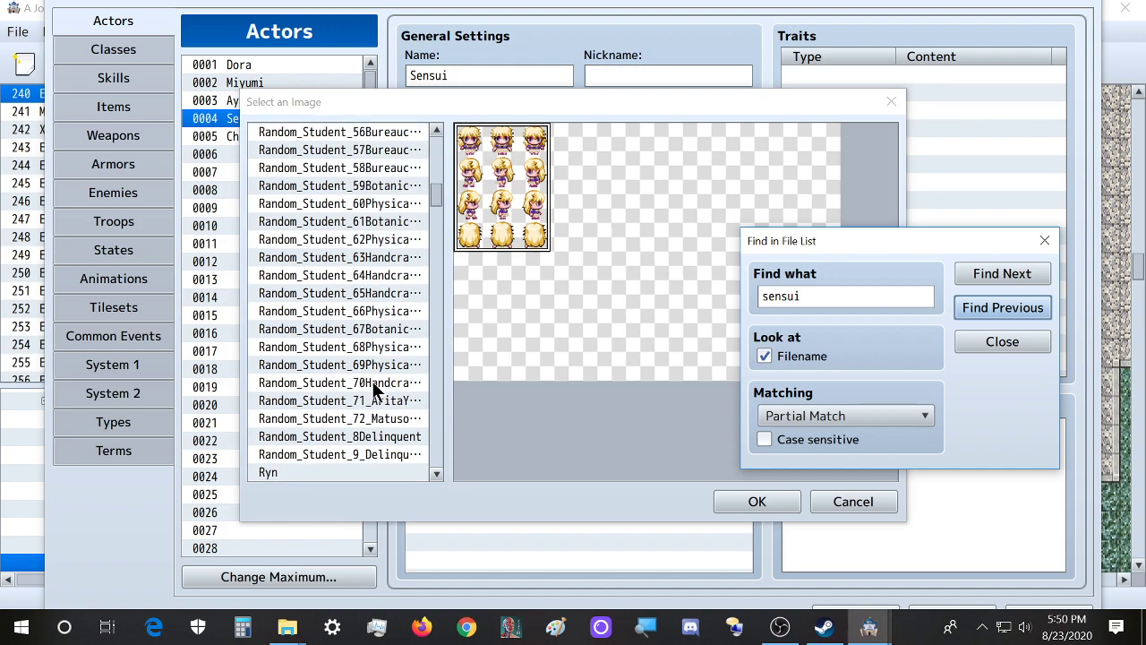
scroll(313, 391, up, 7)
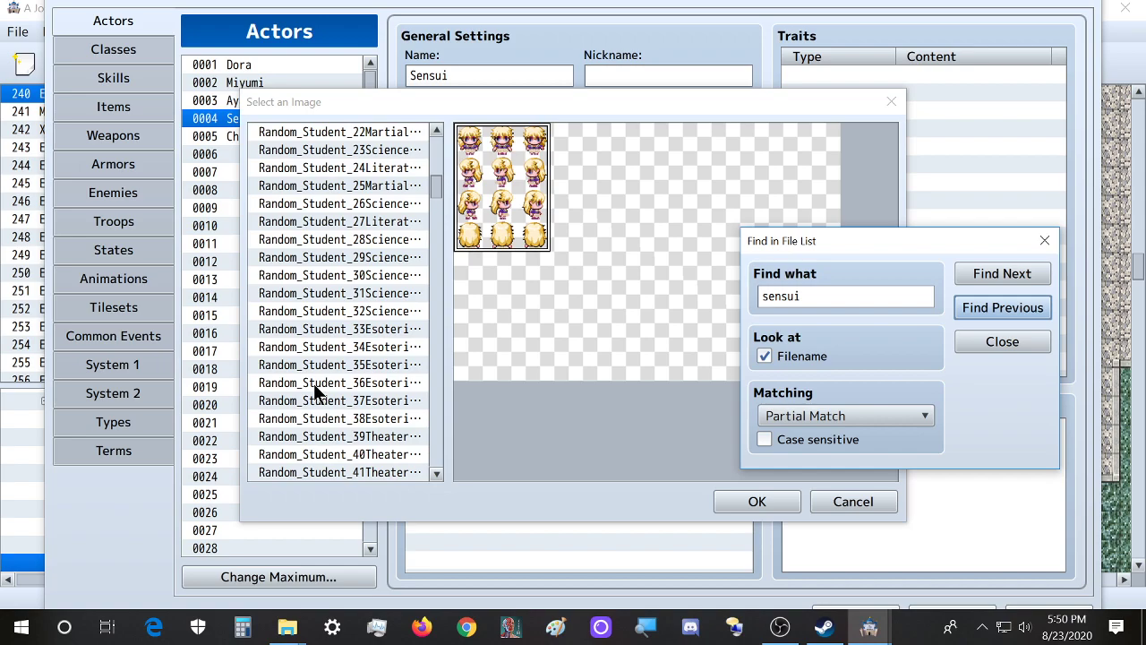
scroll(314, 398, down, 4)
scroll(310, 400, down, 9)
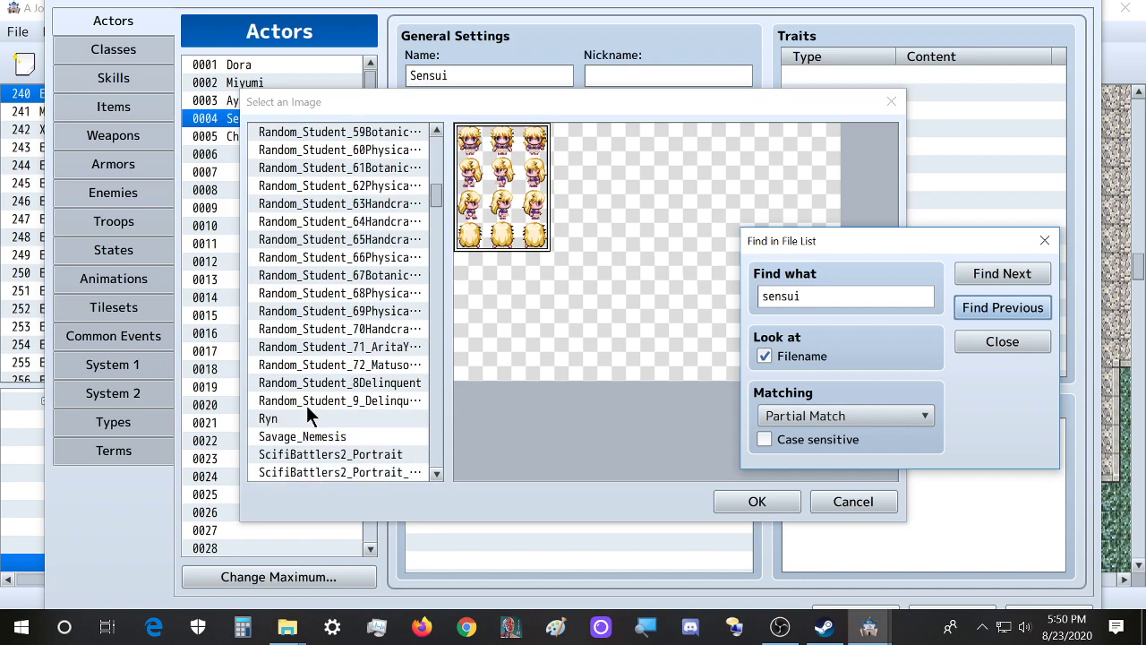
Search the character images for "ban" and assign the first Susuke_Yamaguchi-Ban sprite to actor 0004
double_click(816, 304)
text(ban)
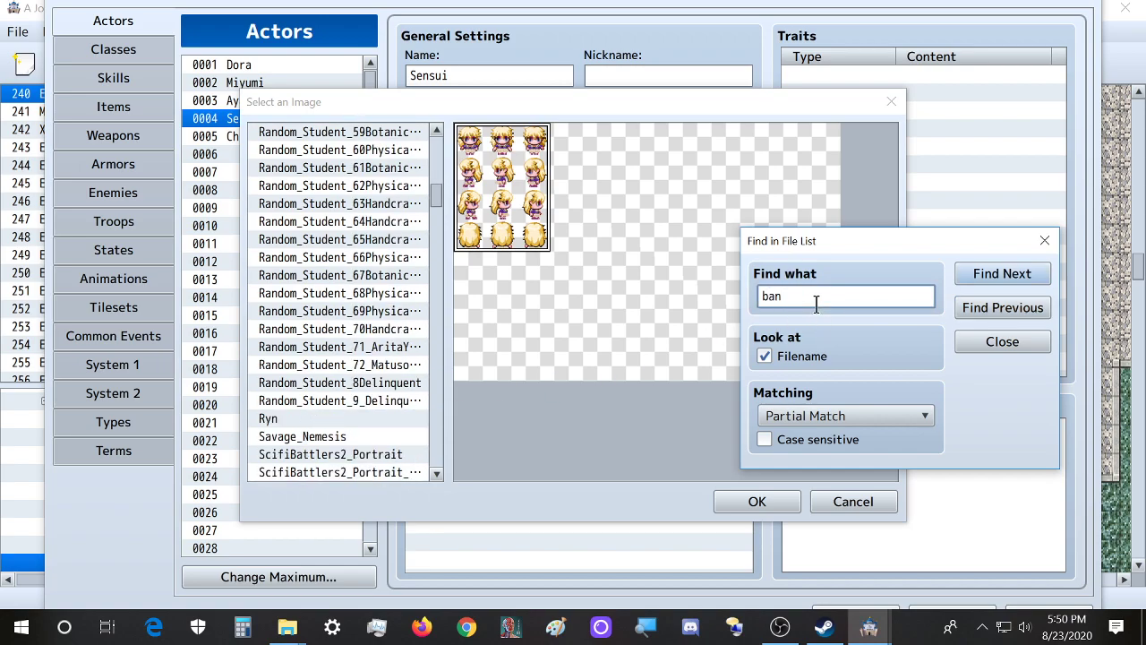
key(Return)
key(Return)
click(990, 307)
scroll(377, 342, down, 1)
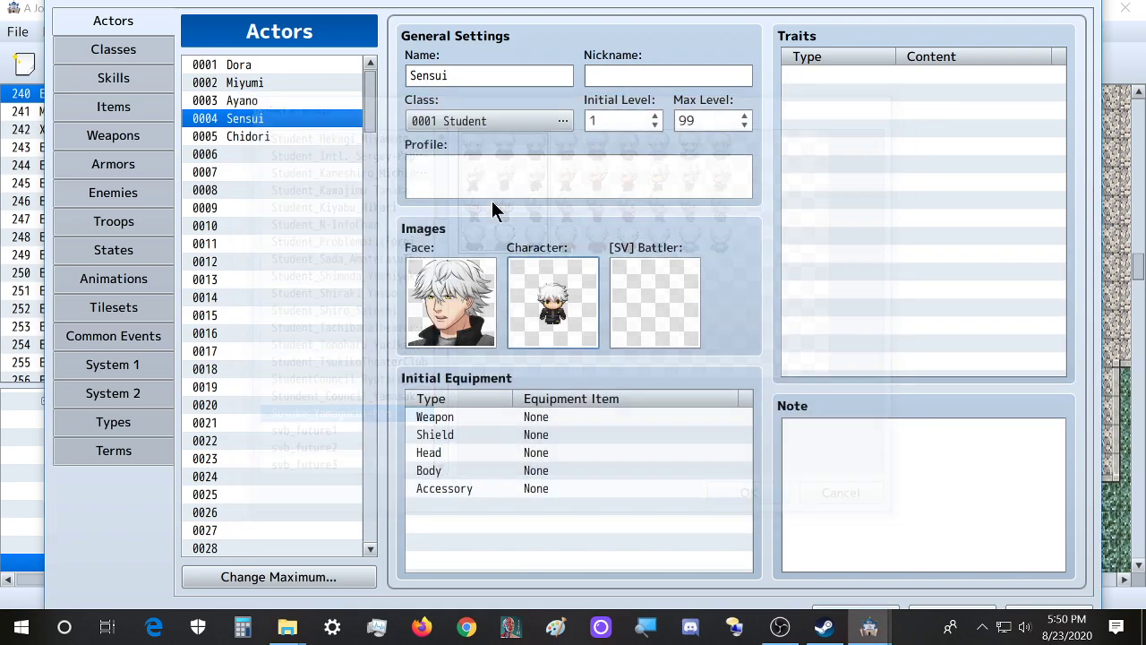
double_click(498, 213)
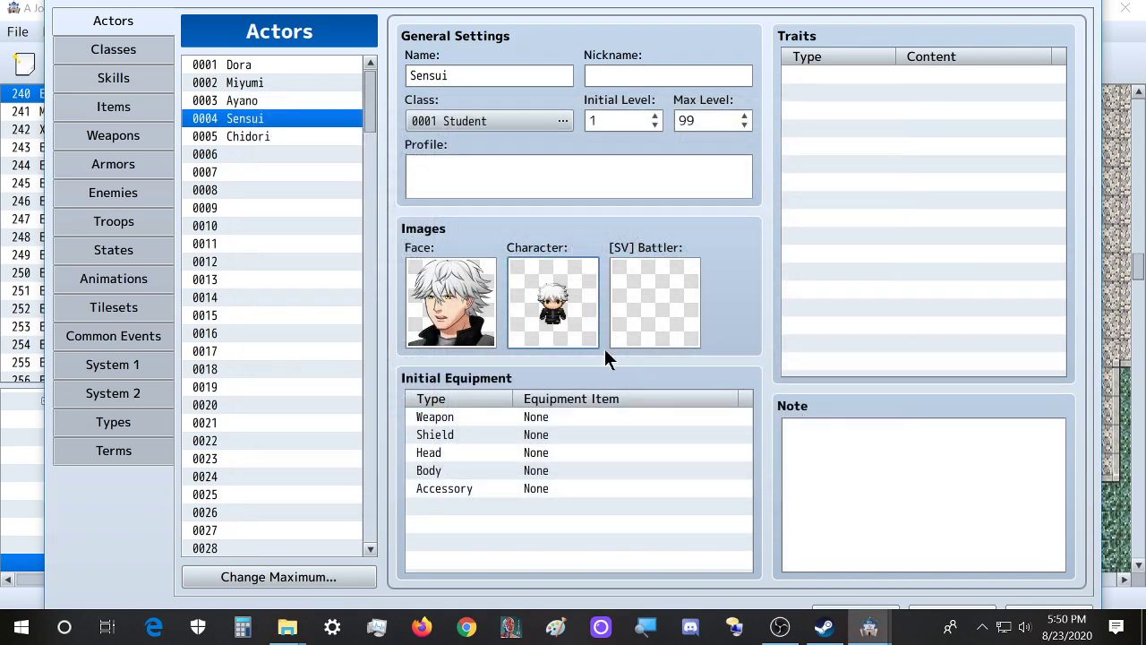
Search the side-view battler images for "susu" and assign Susuke_Yamaguchi-Ban to actor 0004
double_click(679, 301)
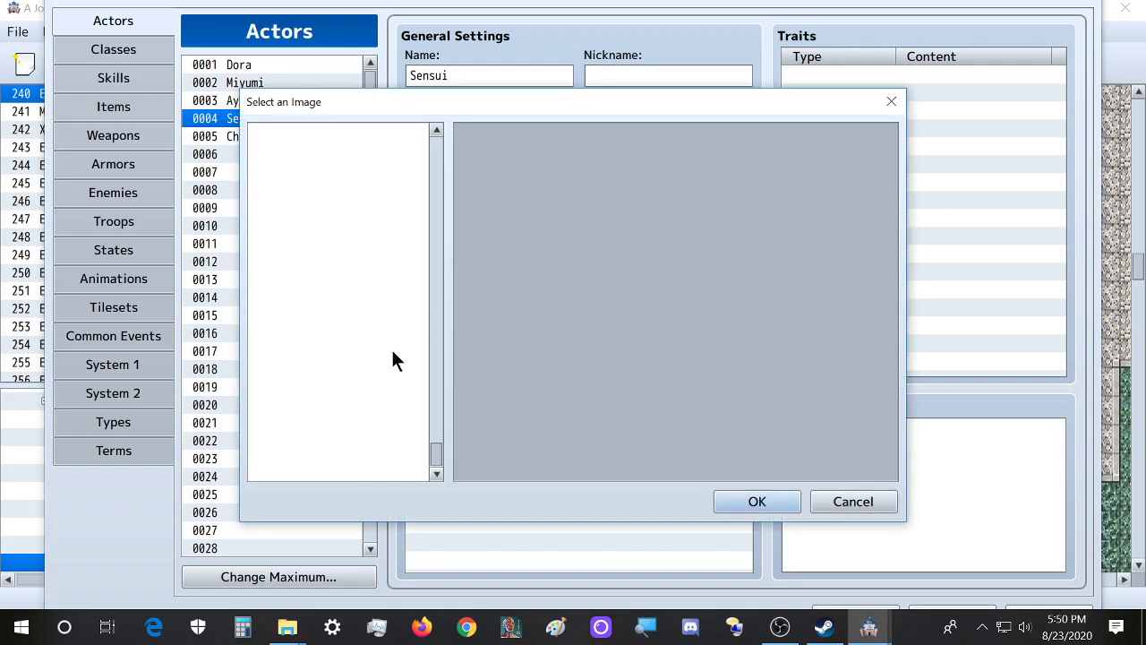
key(Escape)
double_click(657, 302)
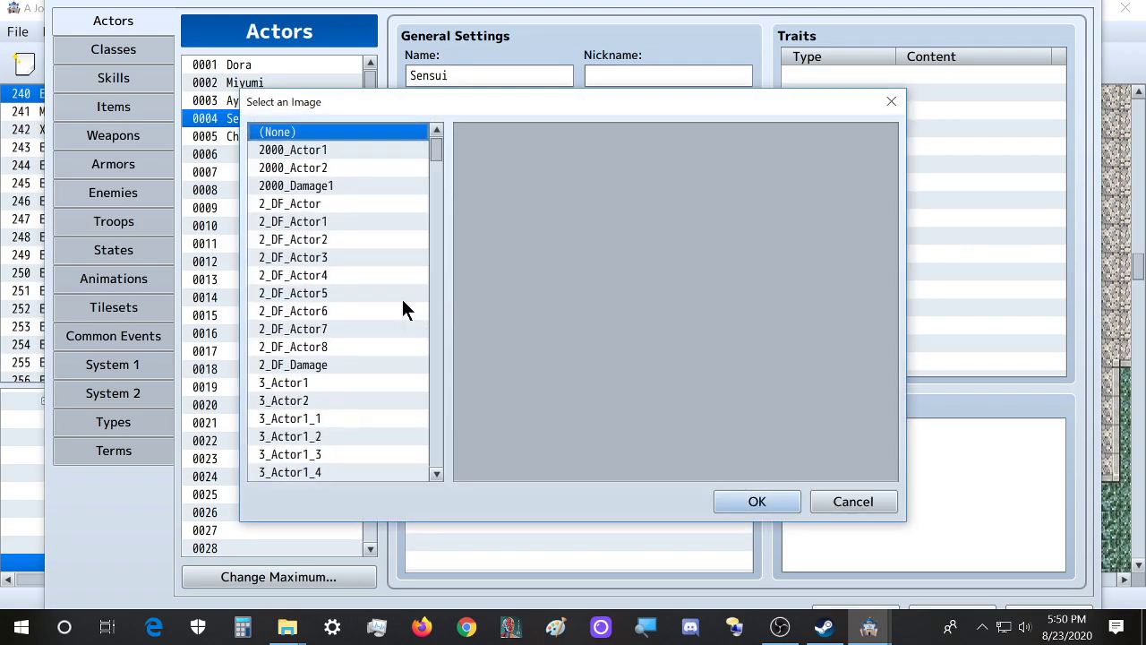
click(326, 311)
key(ctrl+f)
text(susu)
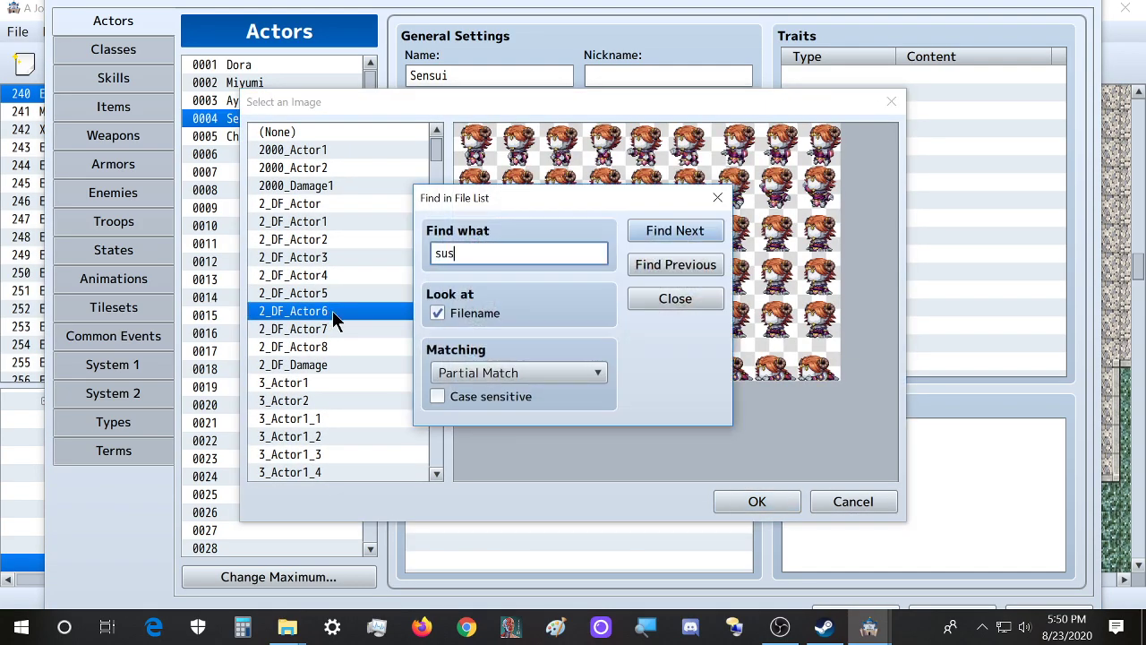
key(Return)
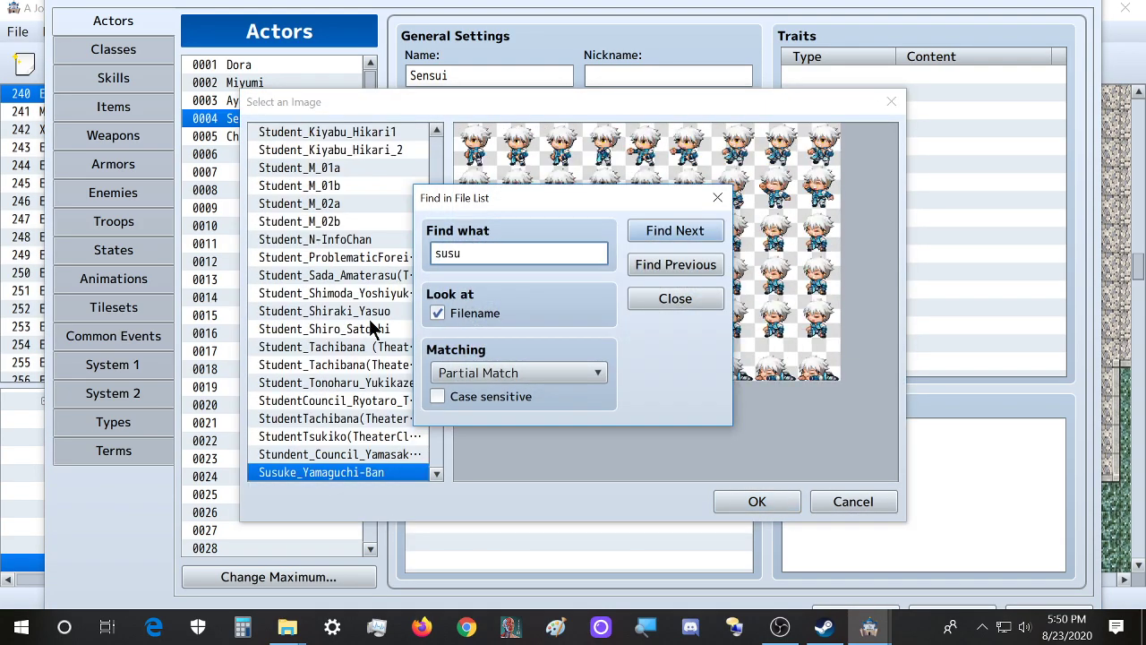
click(768, 507)
click(768, 506)
click(686, 300)
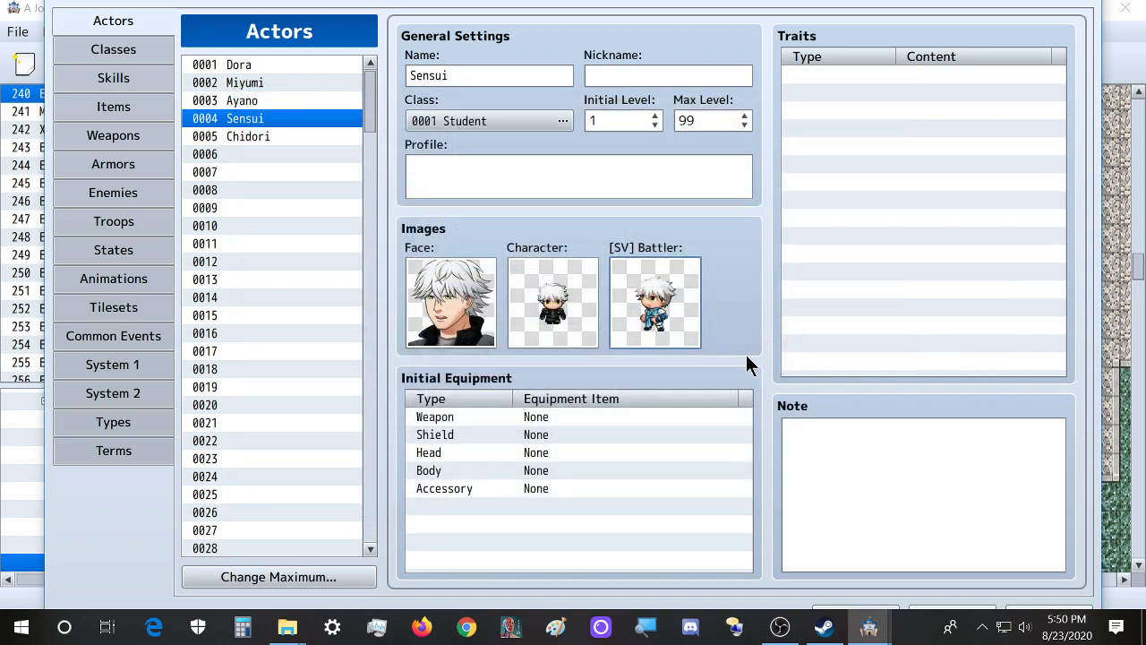
Compare the Susuke_Yamaguchi-Ban side-view battler of actor 0004 with the Stundent_Council file listed just above it
double_click(641, 311)
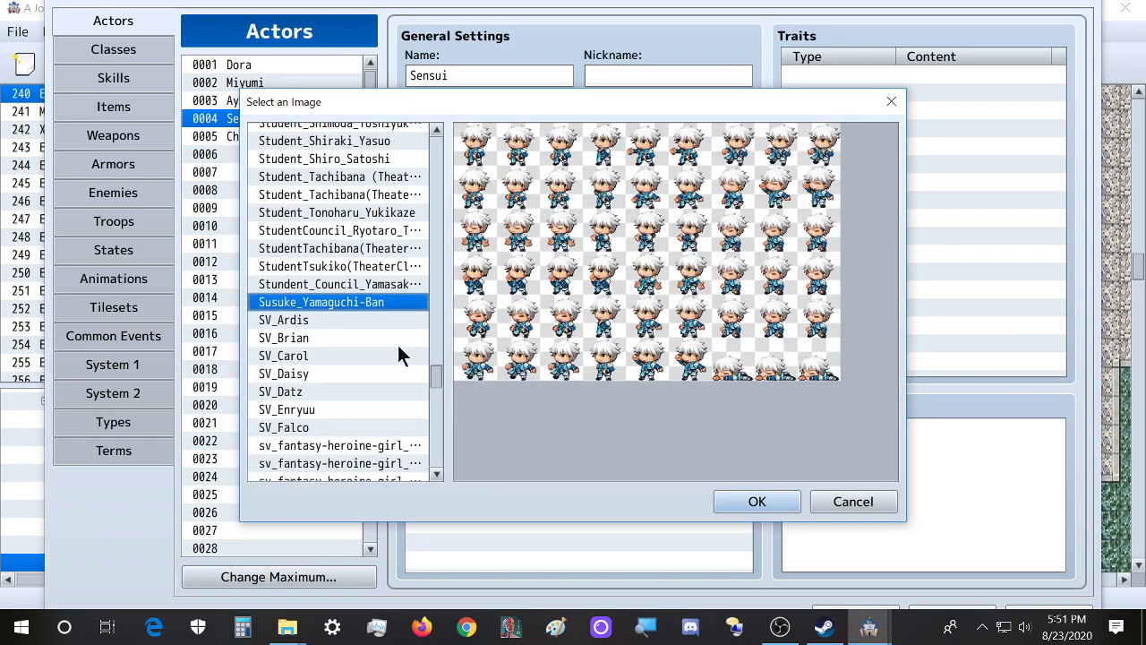
click(393, 287)
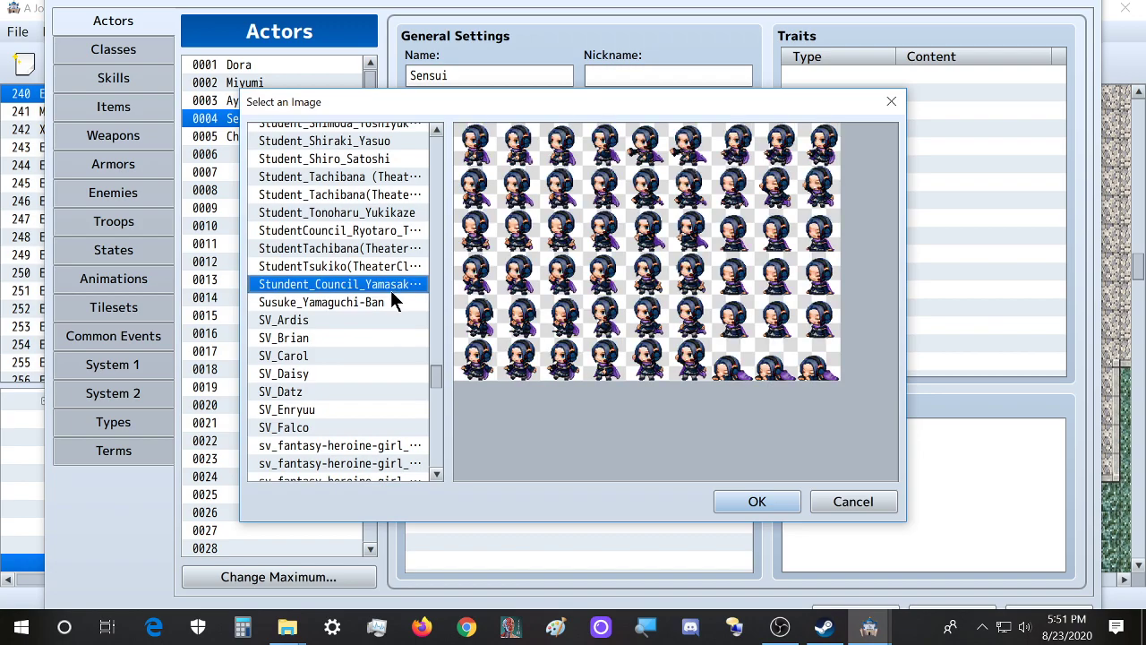
click(384, 304)
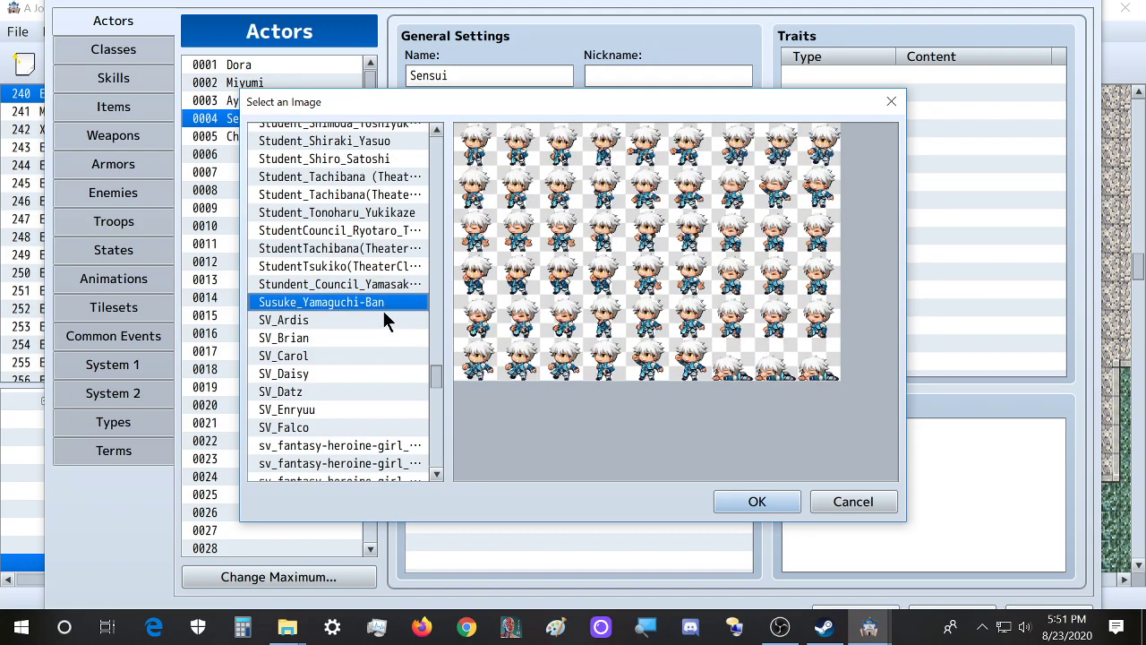
drag(482, 110, 555, 93)
click(843, 498)
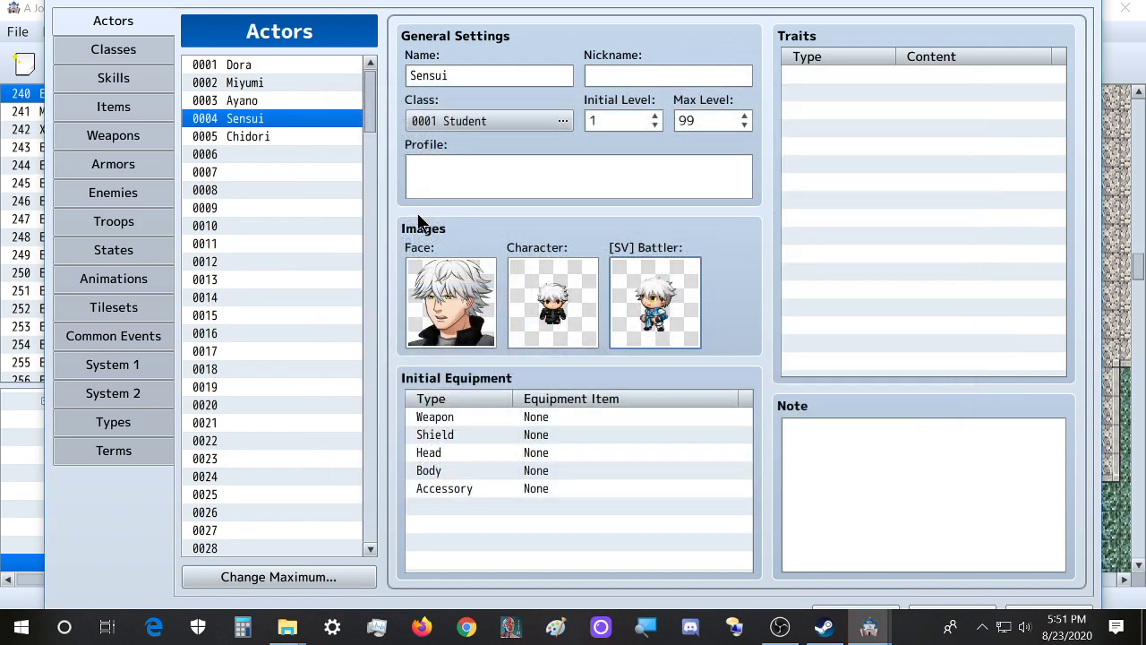
Search the face images for "chidori" and assign the first Xandaara_Chidori face to actor 0005
click(253, 137)
double_click(437, 298)
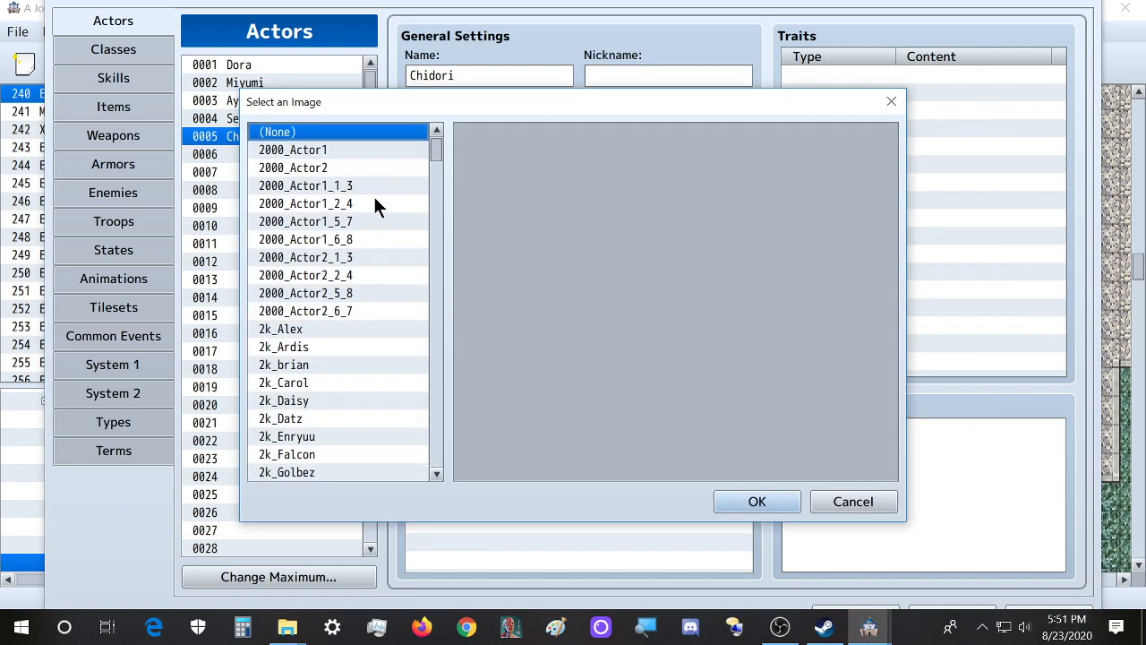
drag(436, 111, 751, 147)
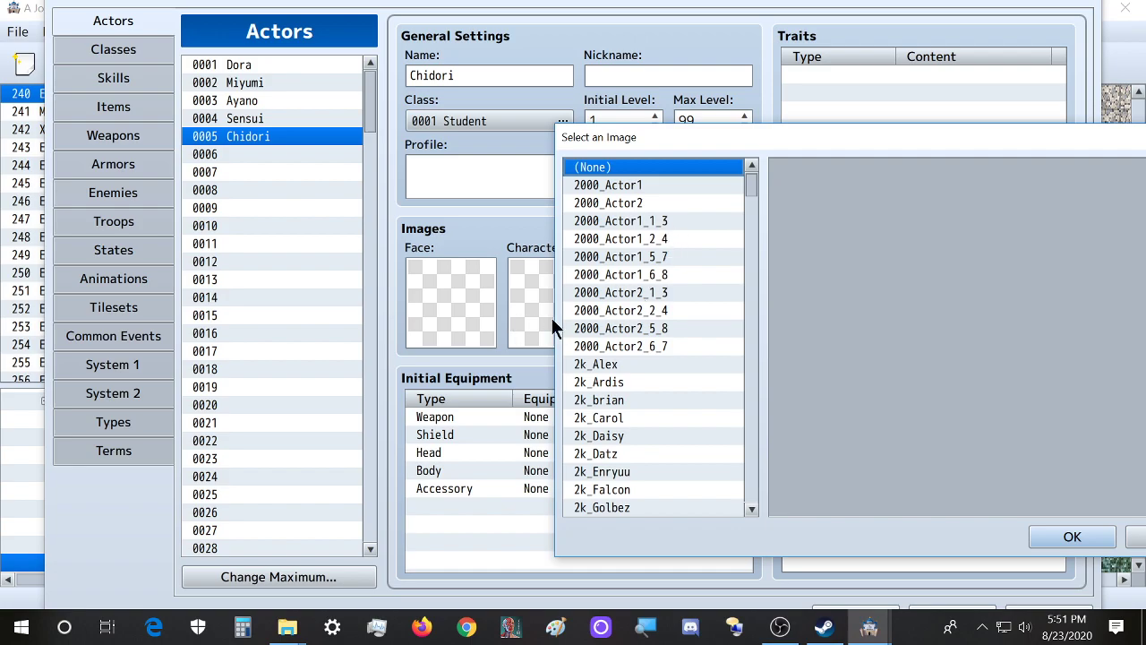
key(ctrl+f)
text(chidori)
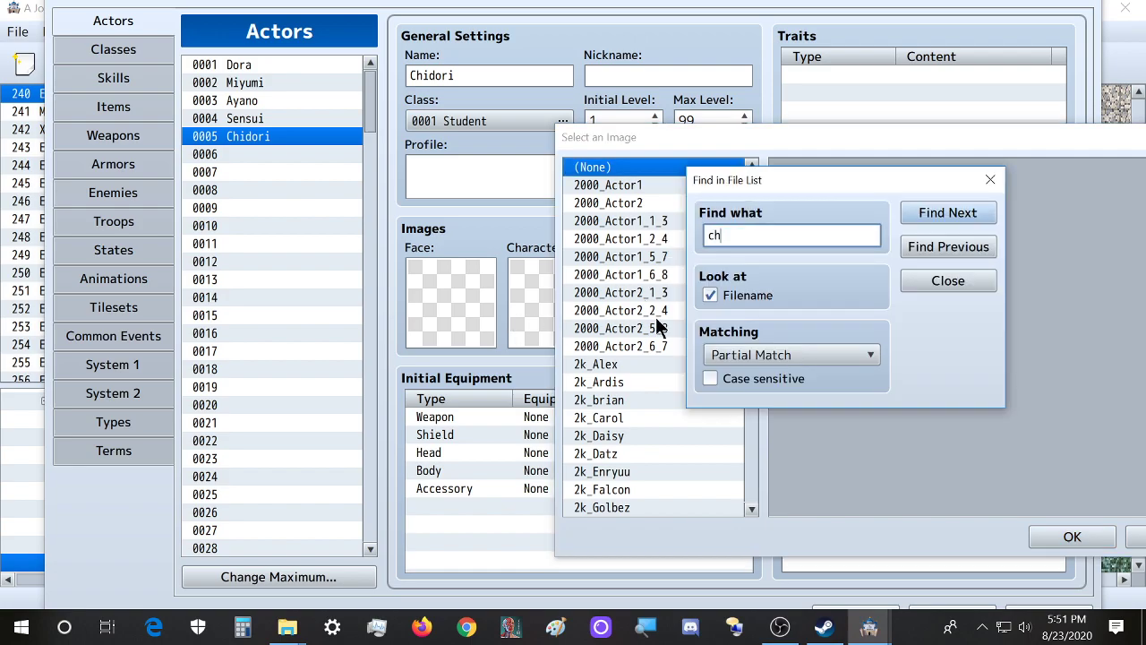
key(Return)
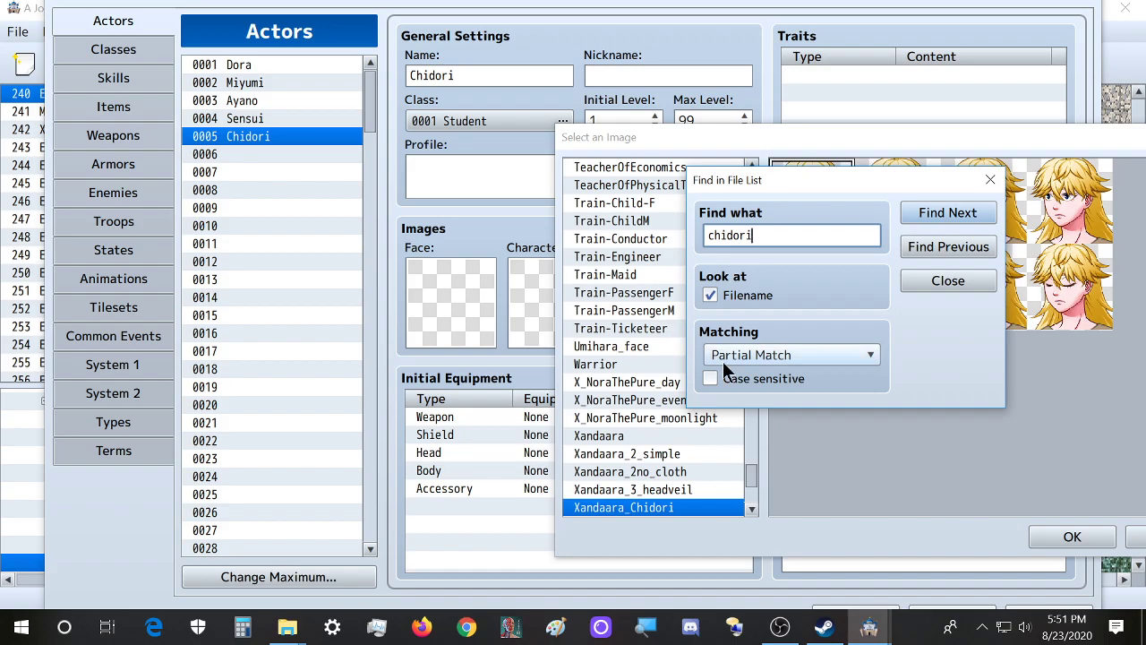
drag(874, 186, 597, 262)
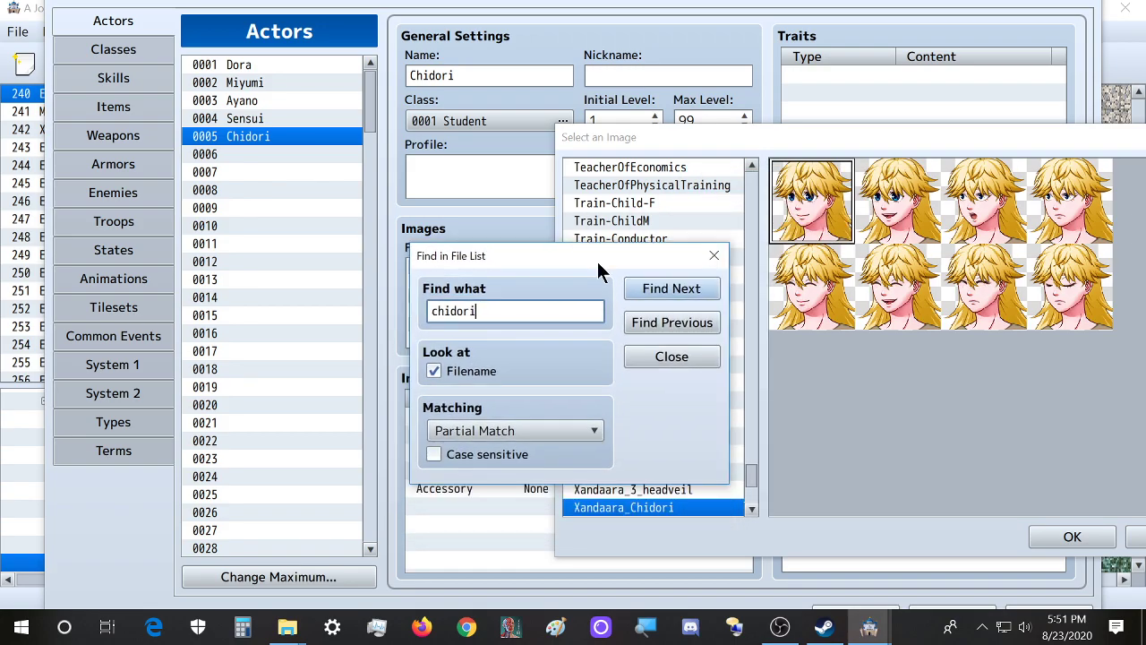
click(1045, 535)
Search the character images for "chidori" and assign the matching sprite to actor 0005
double_click(548, 289)
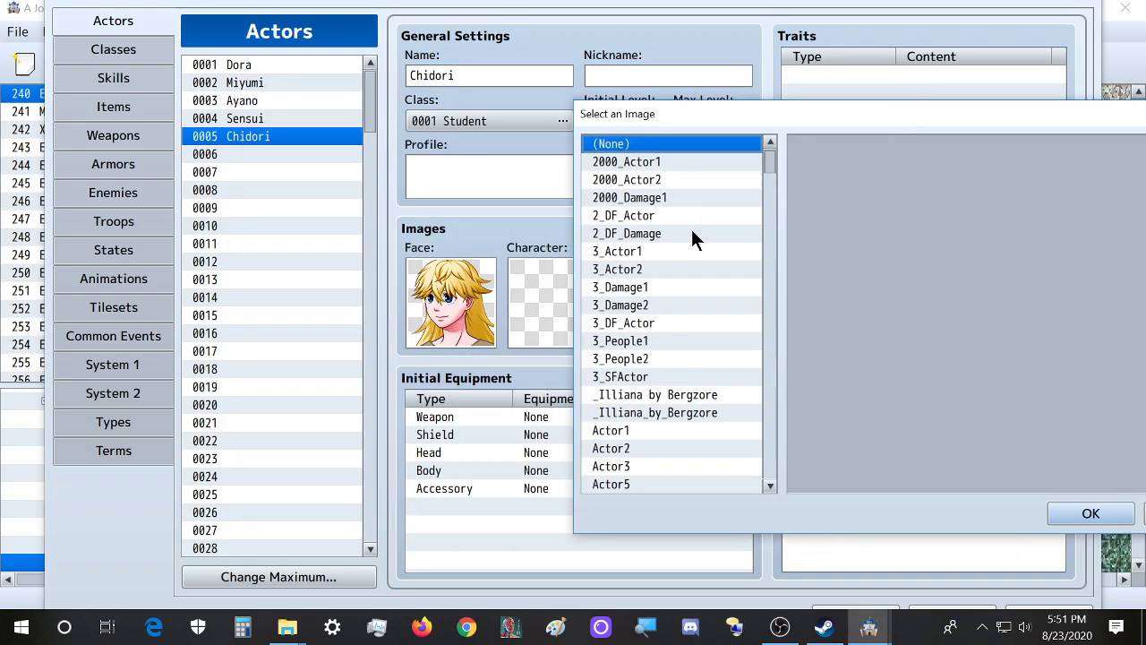
click(676, 253)
key(ctrl+f)
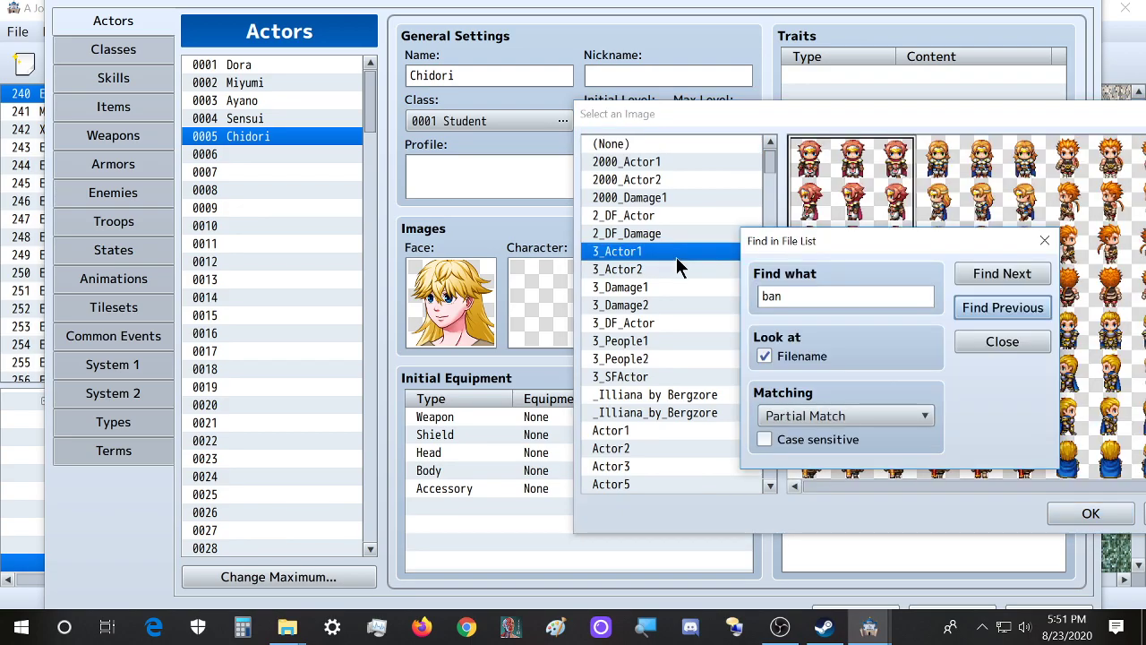
double_click(824, 296)
text(chidori)
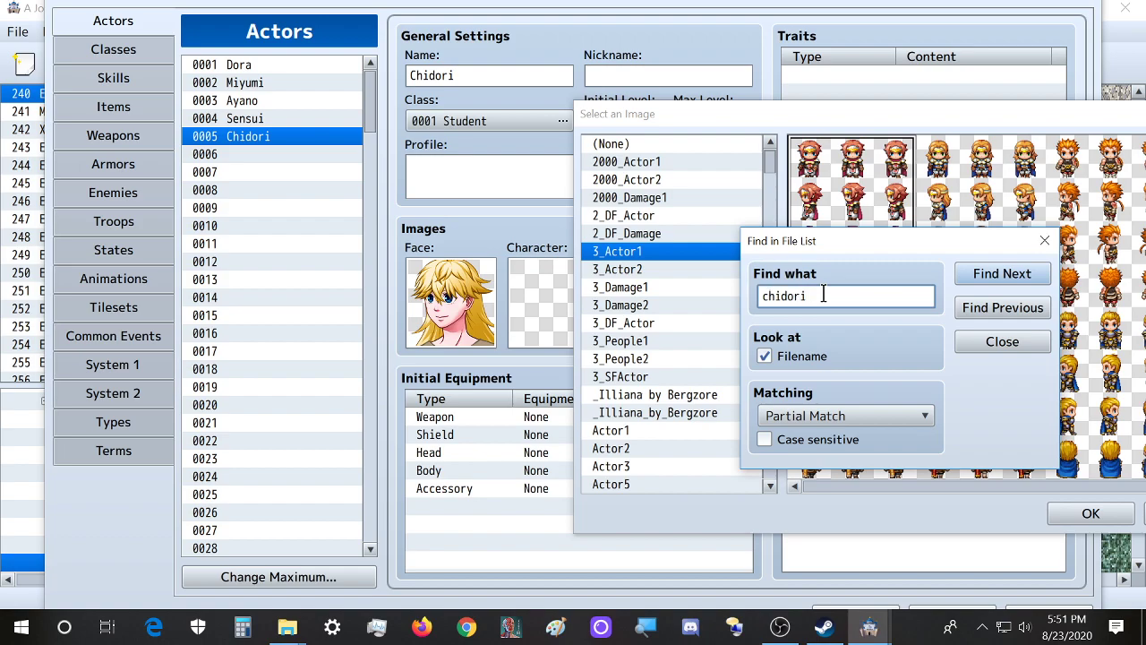
key(ctrl+a)
key(Return)
click(1090, 513)
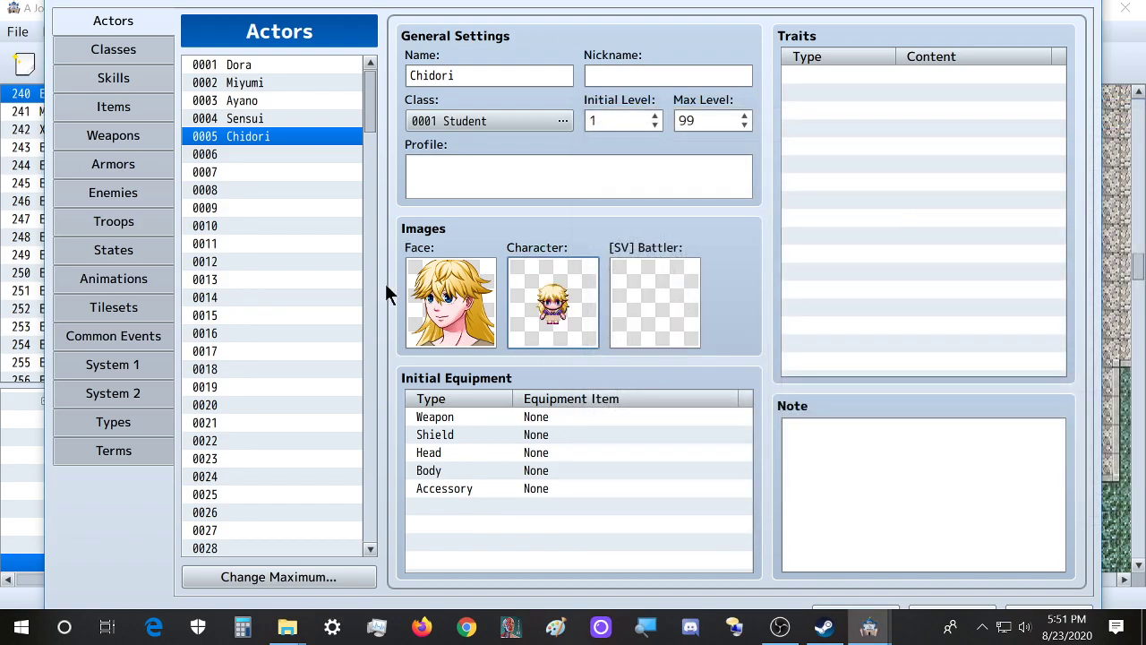
Search the side-view battler images for "chidori", assign the match to actor 0005, and apply the database changes
double_click(660, 305)
key(ctrl+f)
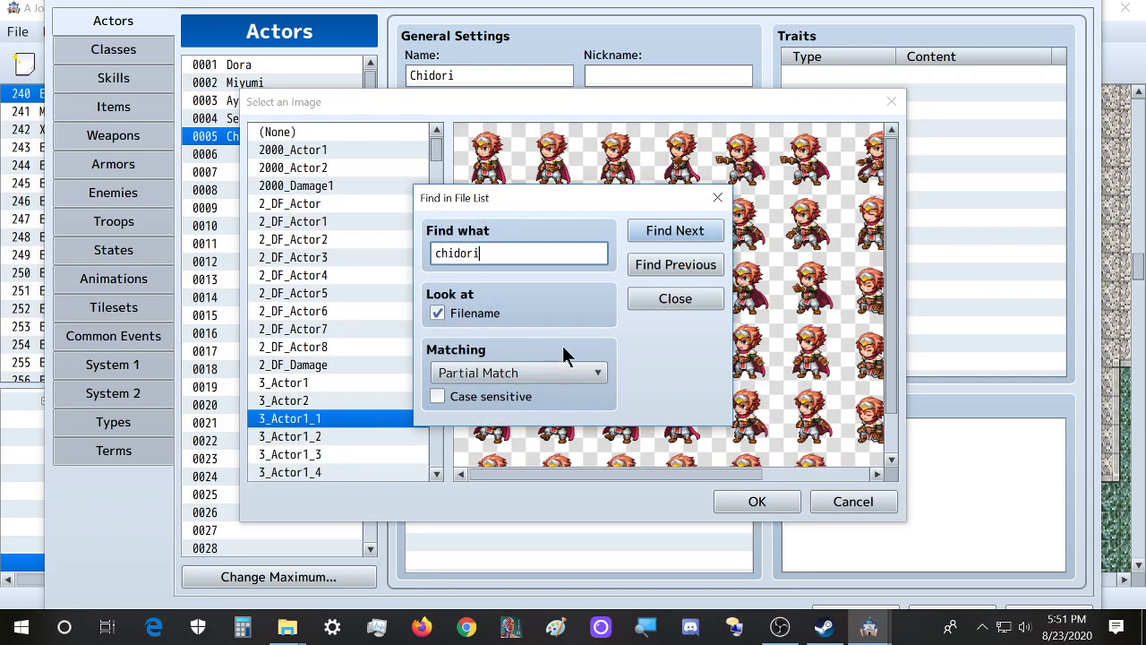
click(691, 231)
click(756, 503)
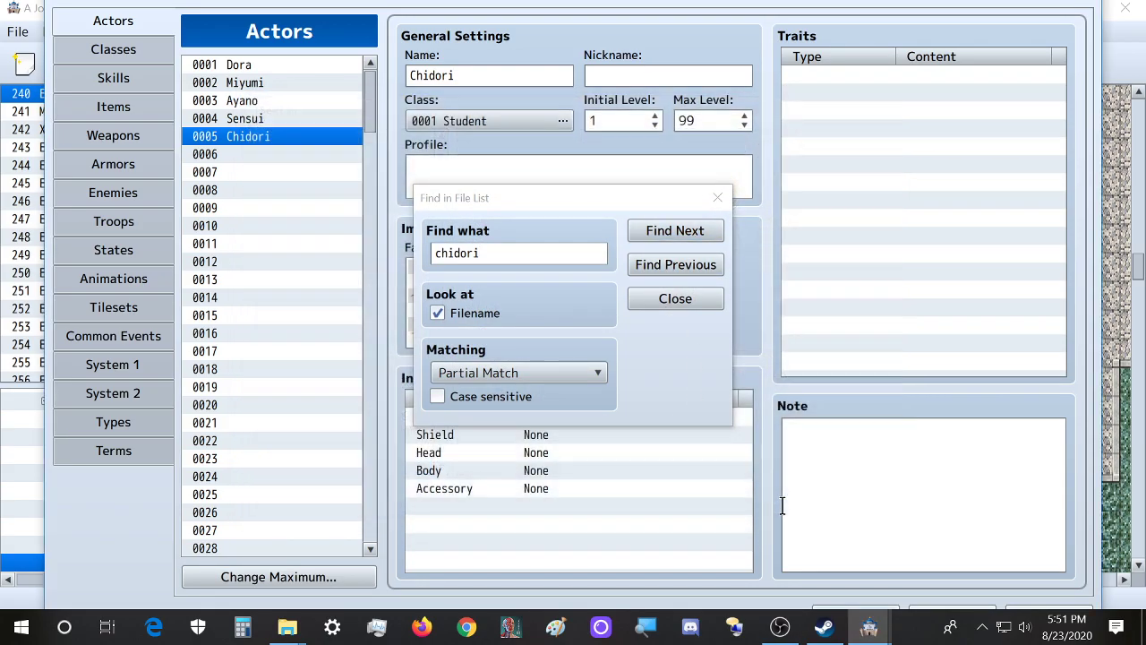
click(678, 298)
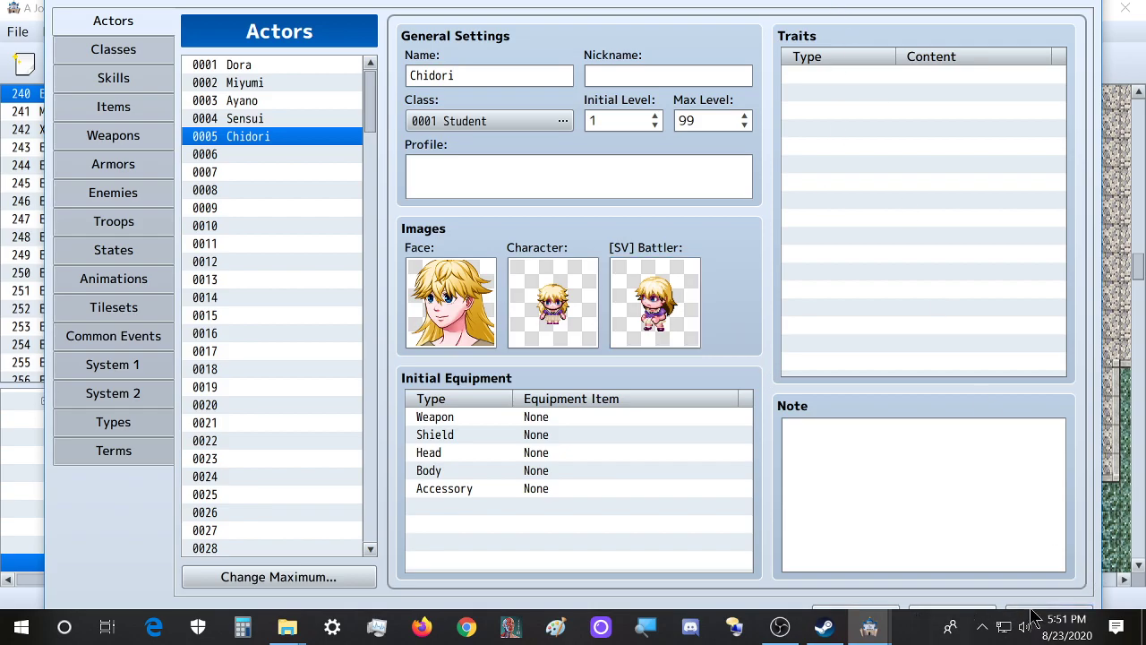
click(855, 607)
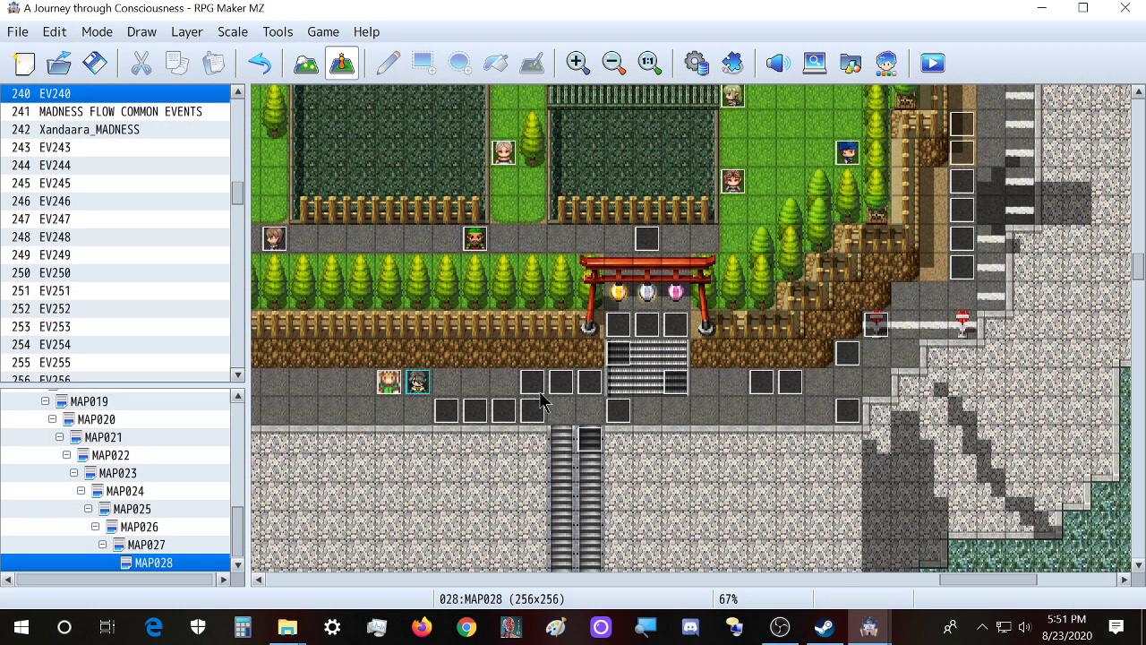
Run a playtest, saving the changes to the game first, try to start from the title screen, and return to the editor
click(932, 62)
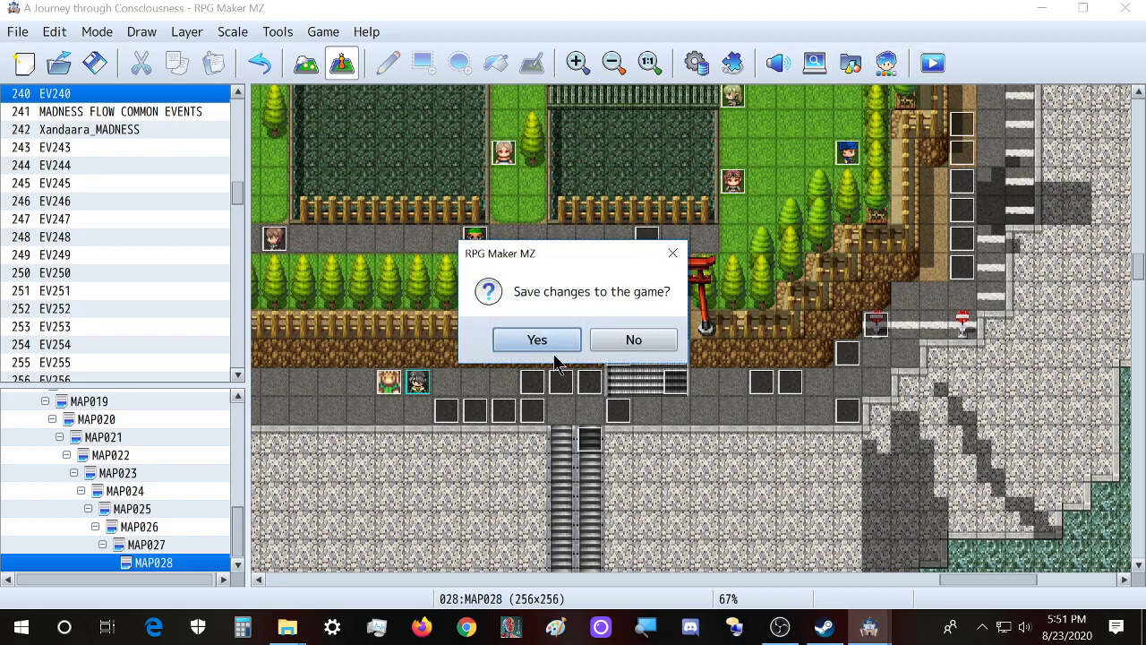
click(555, 340)
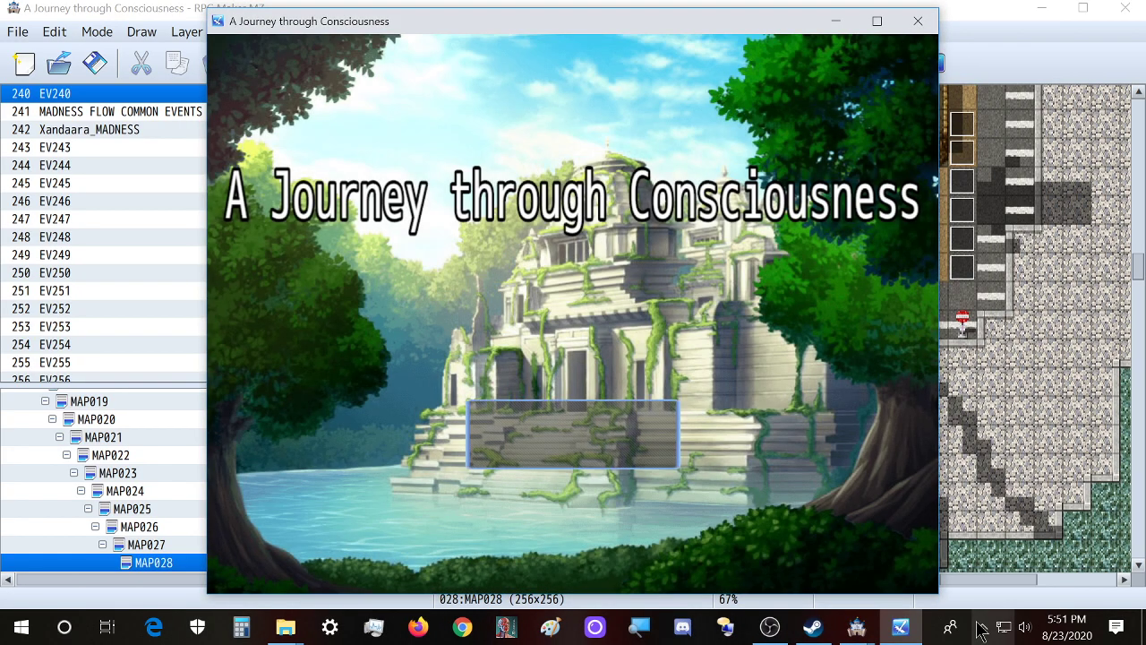
click(614, 401)
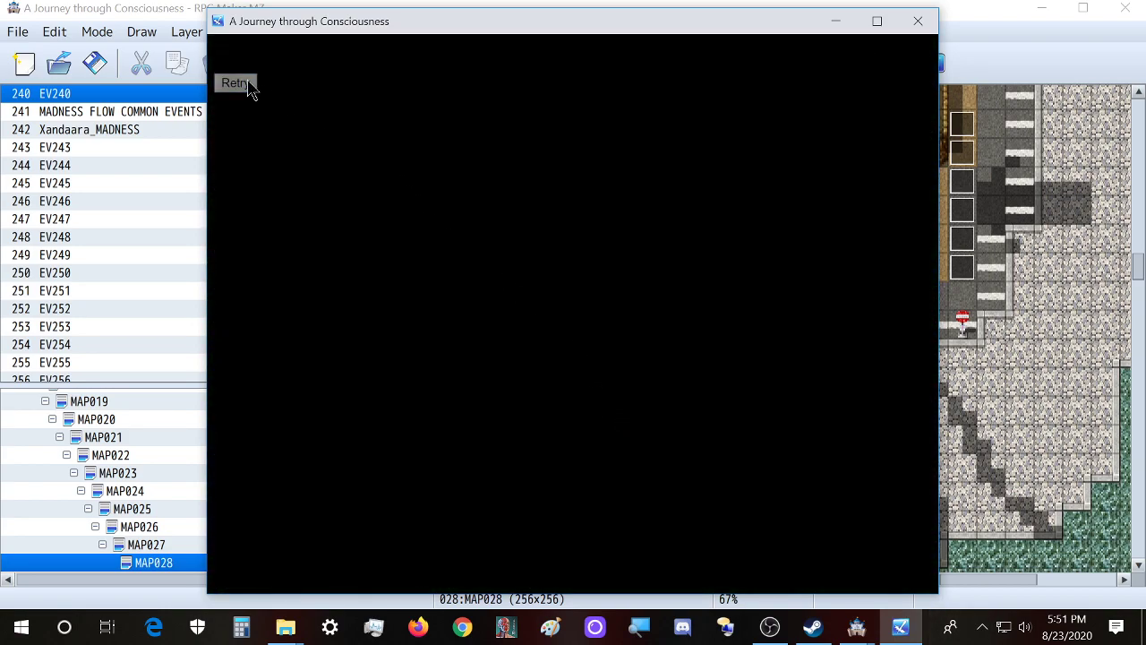
click(413, 1)
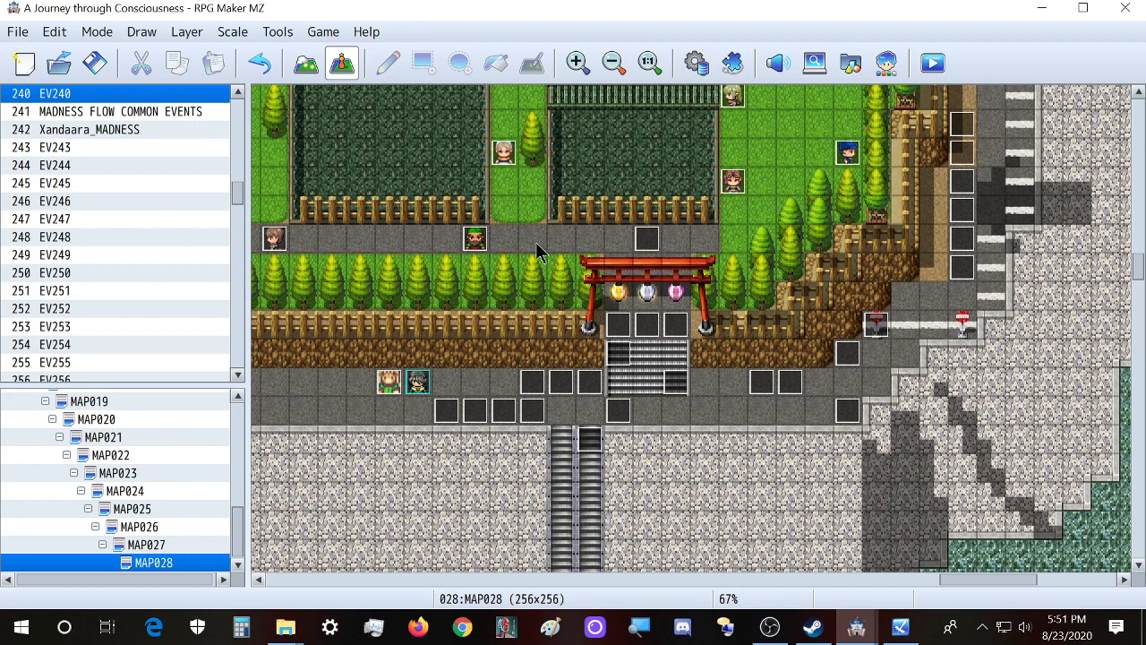
Check the contents of event EV130, and examine the park, parking lots and vehicle events along the streets of MAP028
double_click(590, 385)
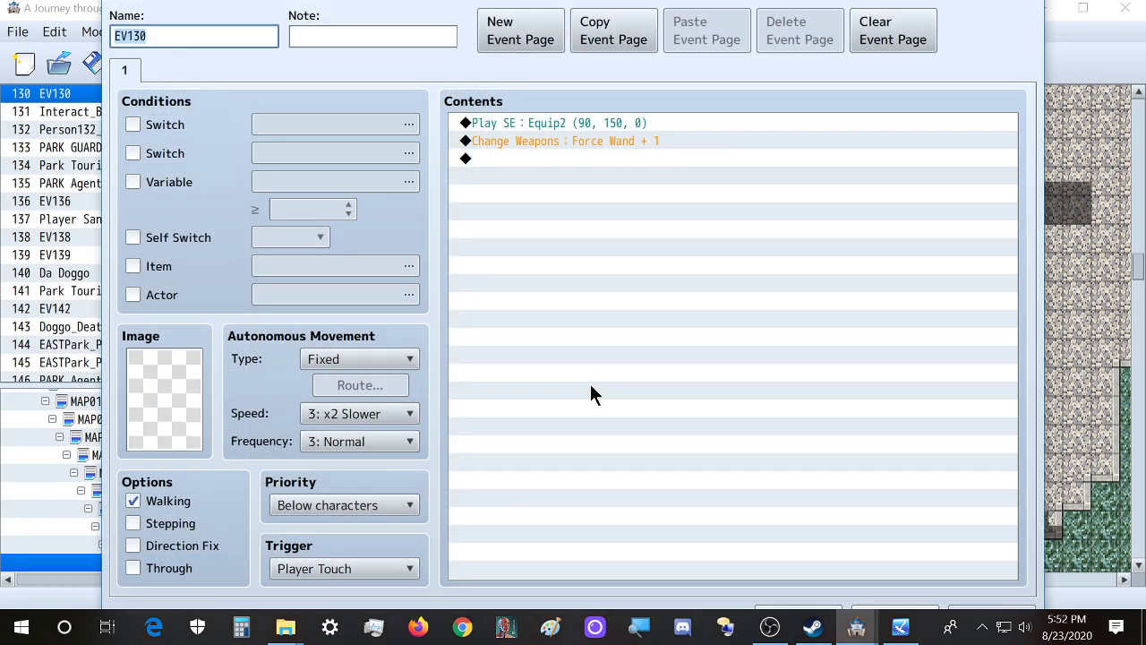
key(Escape)
scroll(709, 356, up, 3)
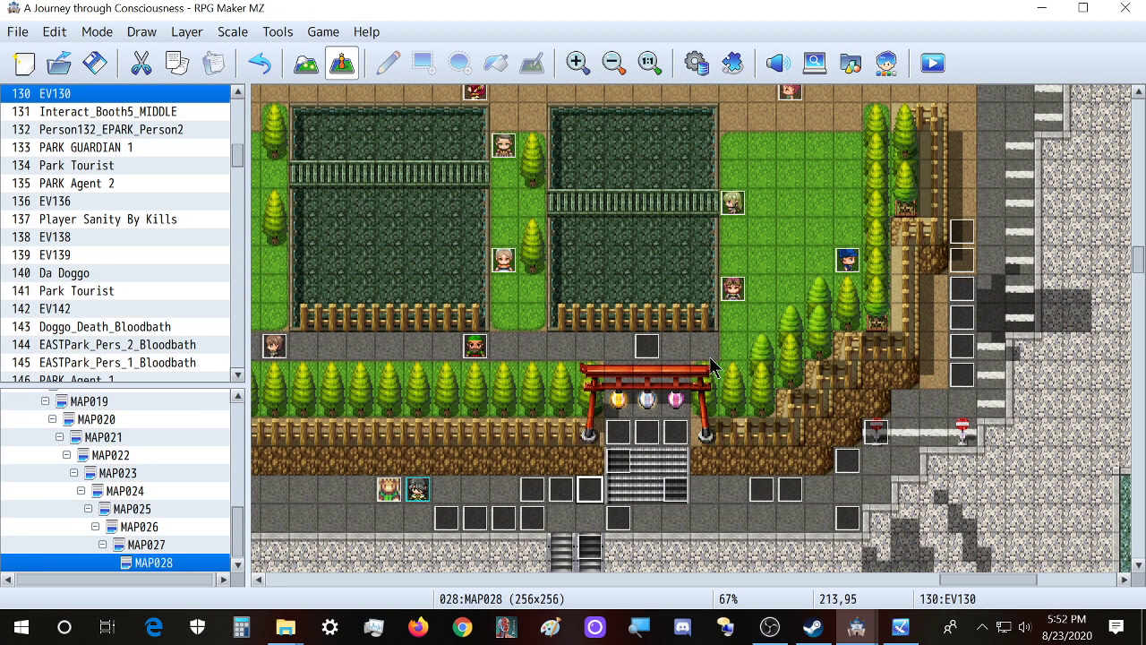
scroll(627, 331, up, 6)
ctrl+scroll(601, 325, down, 2)
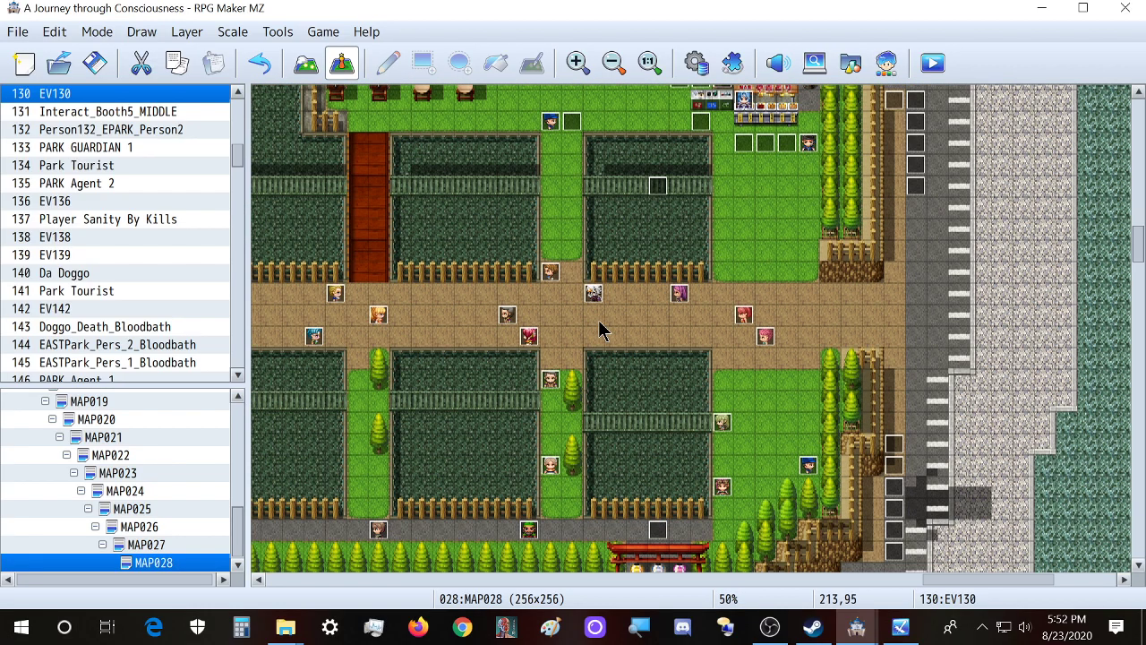
scroll(542, 341, up, 3)
drag(961, 579, 723, 579)
ctrl+scroll(564, 460, up, 3)
scroll(763, 429, up, 5)
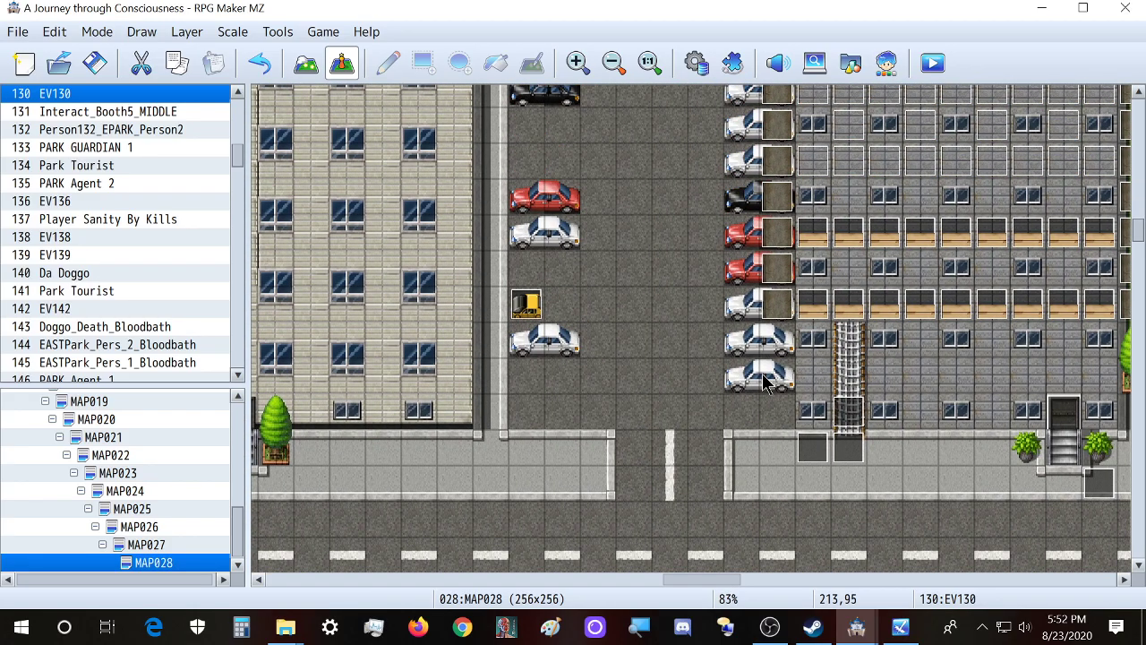
scroll(763, 383, down, 3)
scroll(769, 399, down, 2)
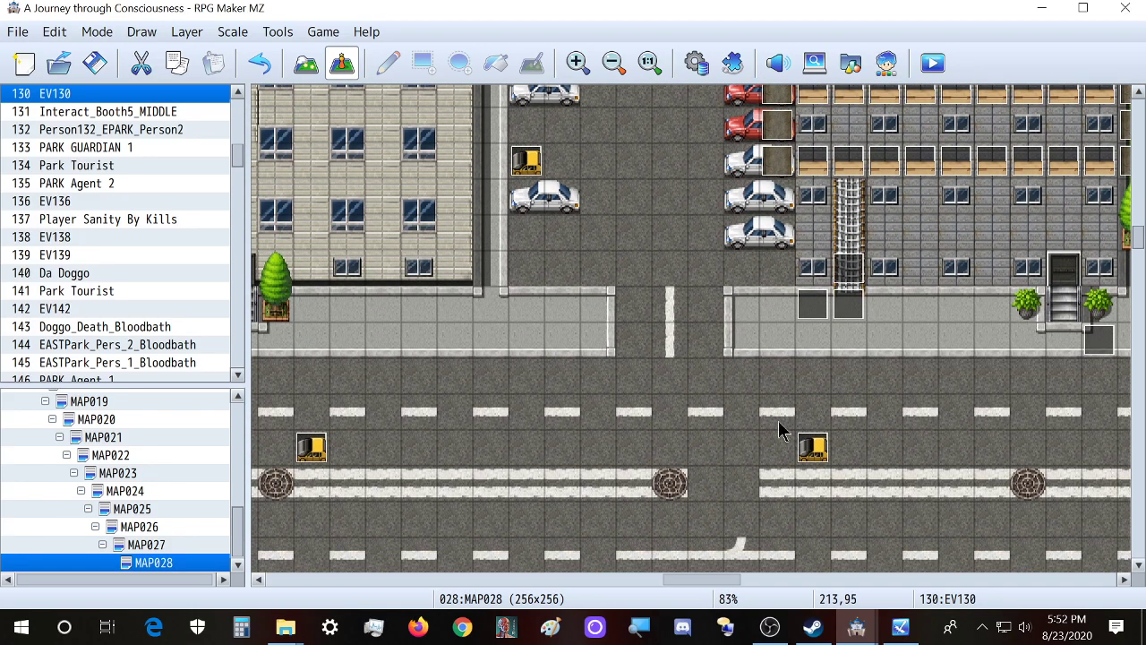
ctrl+scroll(829, 475, up, 3)
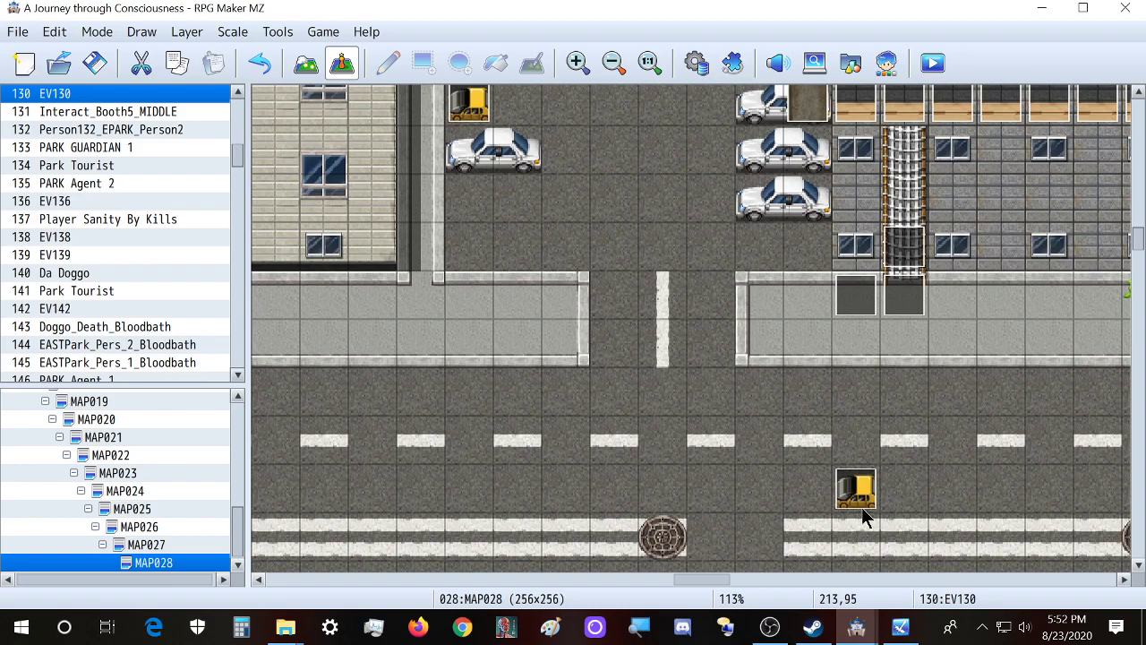
drag(694, 579, 656, 579)
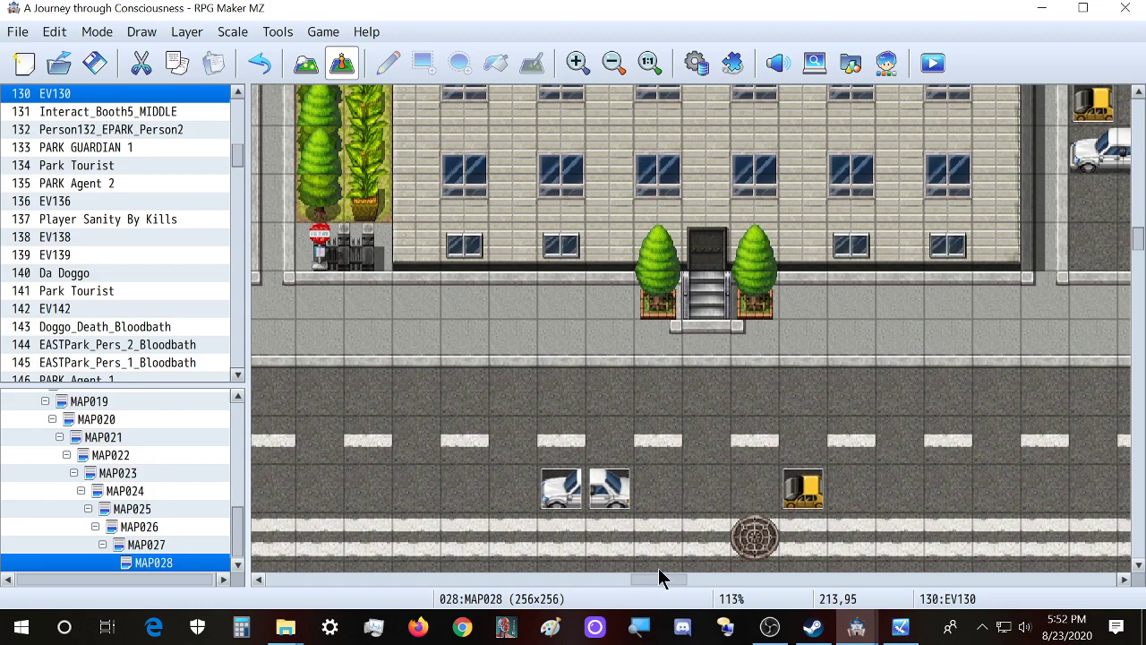
ctrl+scroll(672, 520, down, 2)
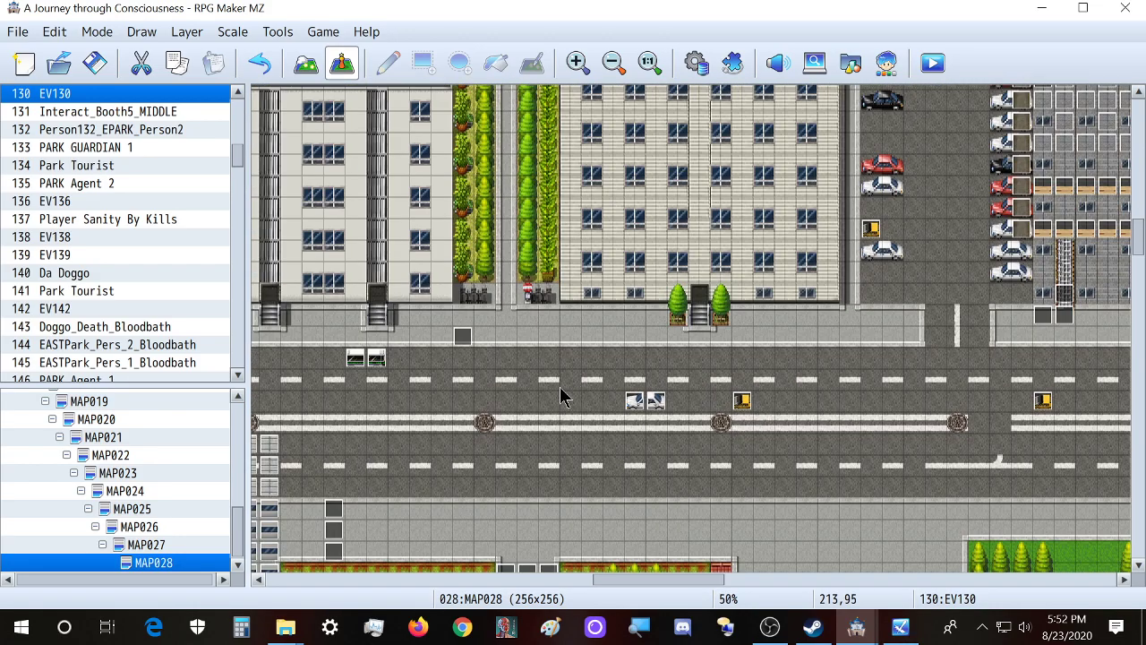
drag(690, 580, 758, 586)
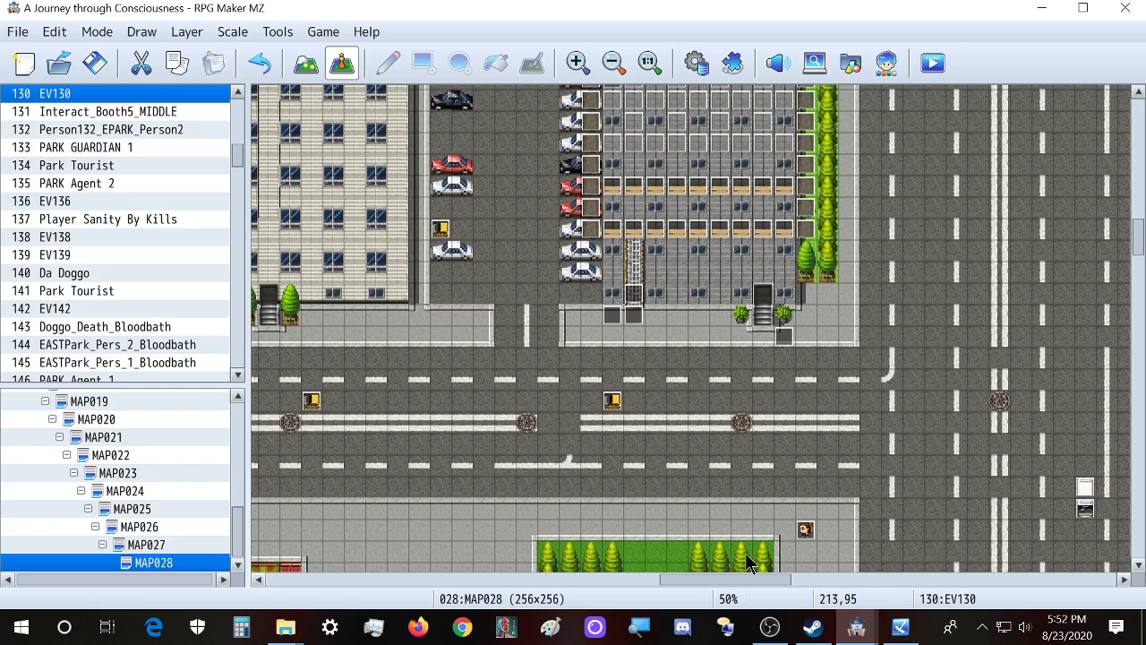
Examine the city blocks and streets of MAP028 from the main avenue to the coned-off road beside the crosswalk
ctrl+scroll(761, 515, down, 3)
scroll(763, 499, up, 3)
scroll(763, 508, up, 5)
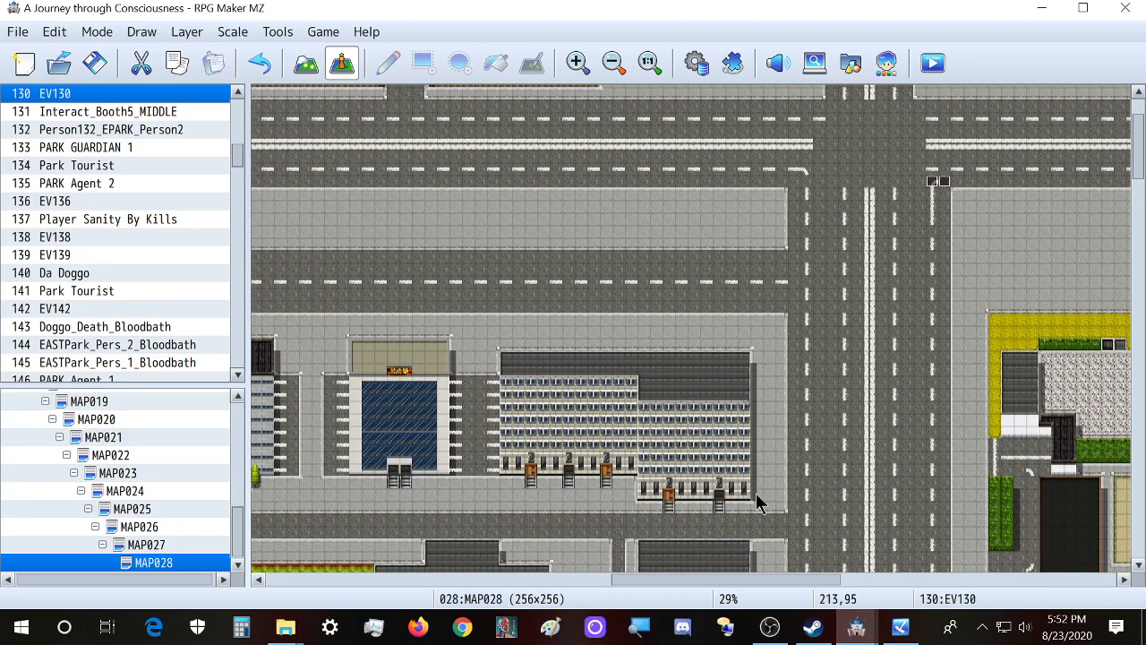
scroll(756, 493, up, 2)
drag(780, 577, 309, 570)
ctrl+scroll(386, 338, up, 3)
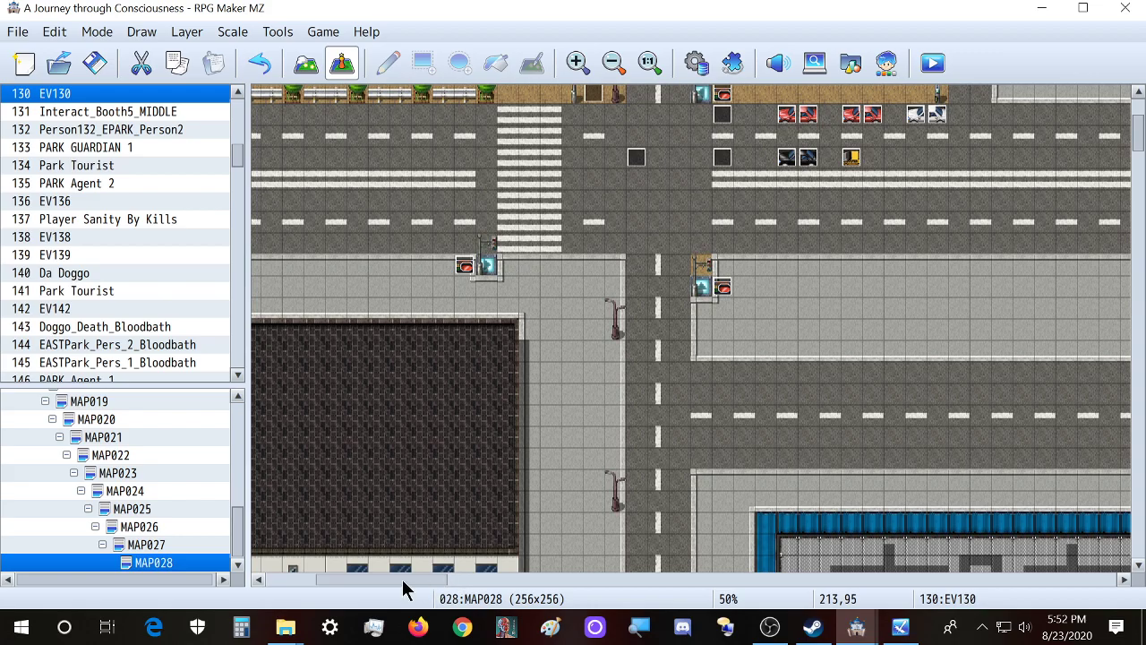
drag(421, 580, 372, 580)
scroll(442, 378, up, 2)
ctrl+scroll(484, 394, up, 3)
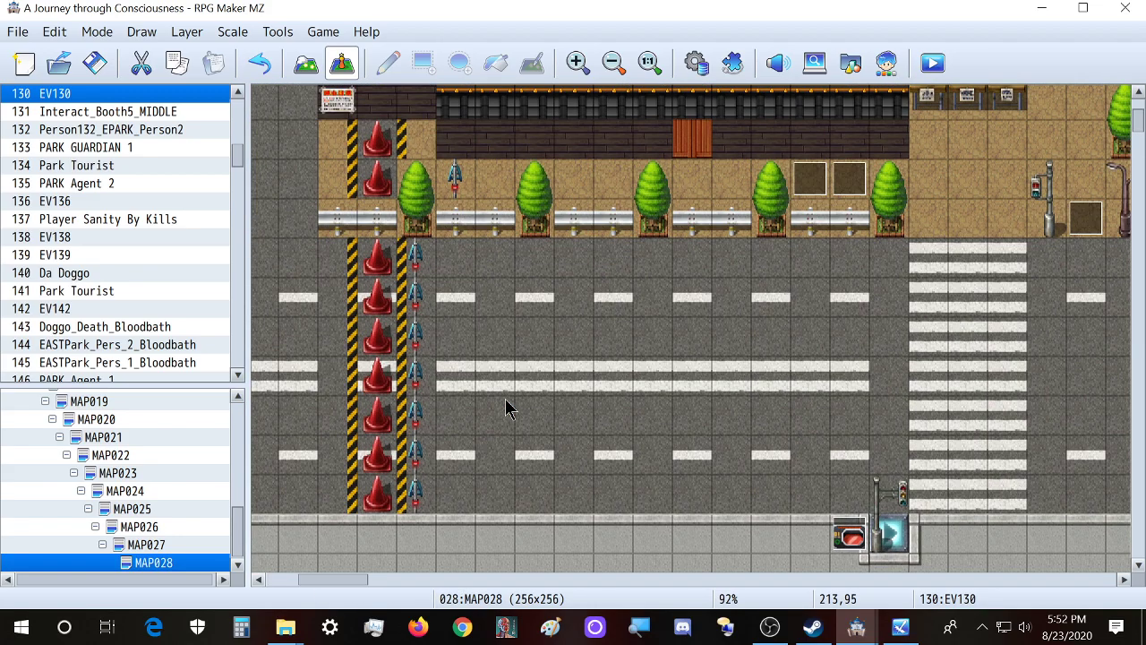
Check the first page and sprite image of the Traffic Light Rightwards event beside the crosswalk
ctrl+scroll(532, 419, down, 2)
ctrl+scroll(555, 438, up, 2)
scroll(851, 506, down, 1)
click(855, 501)
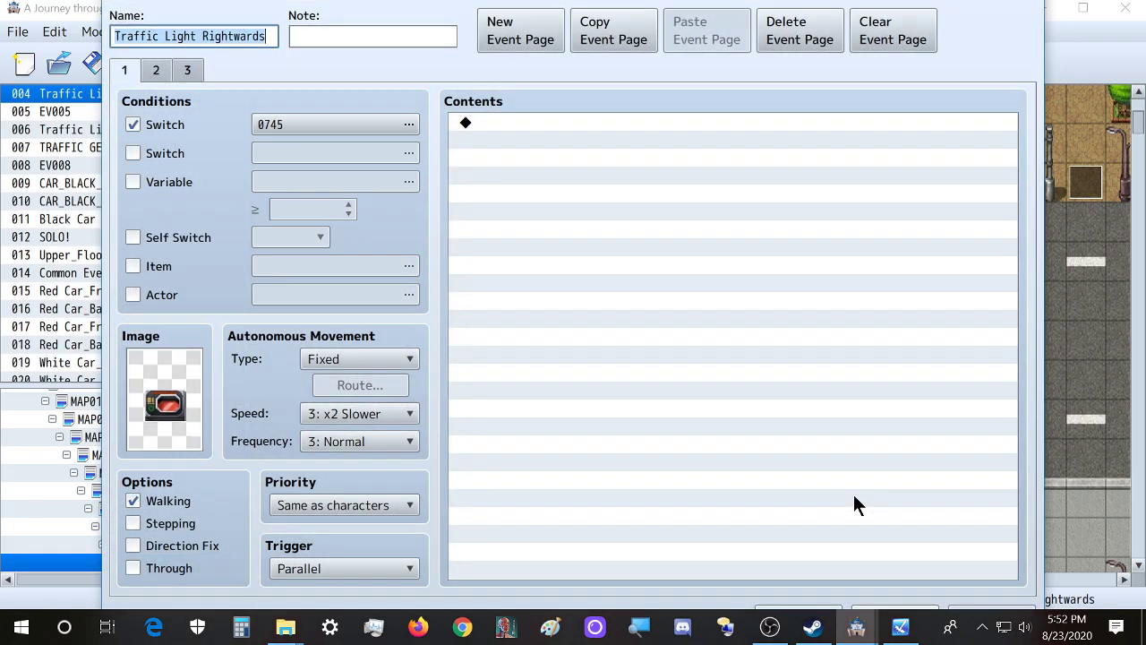
double_click(176, 429)
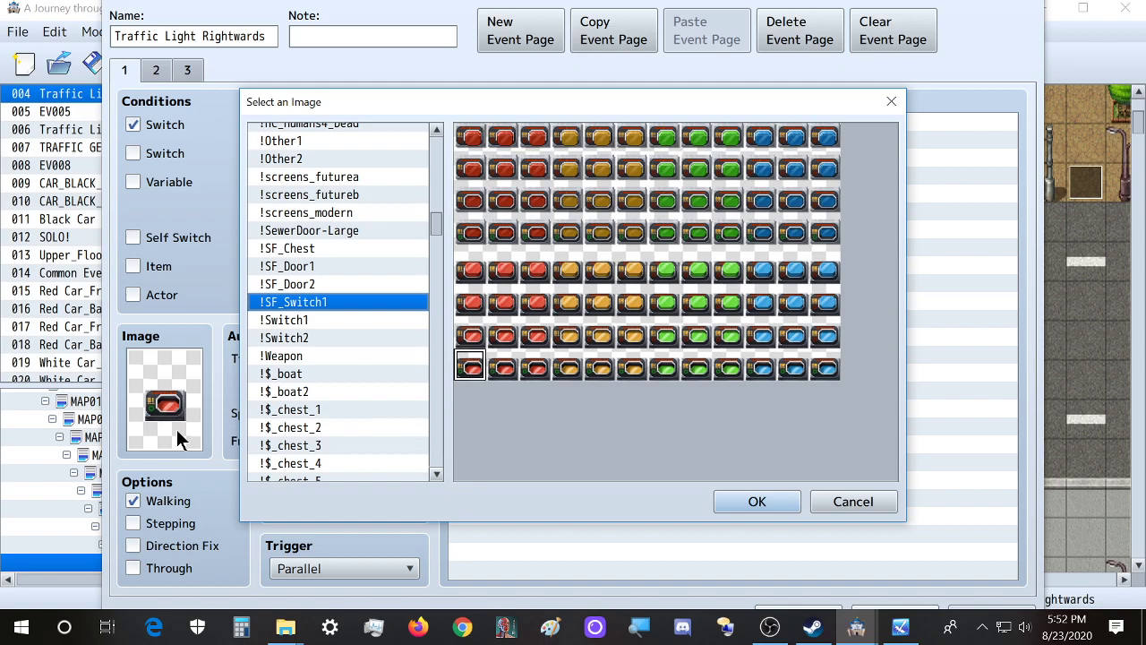
key(Return)
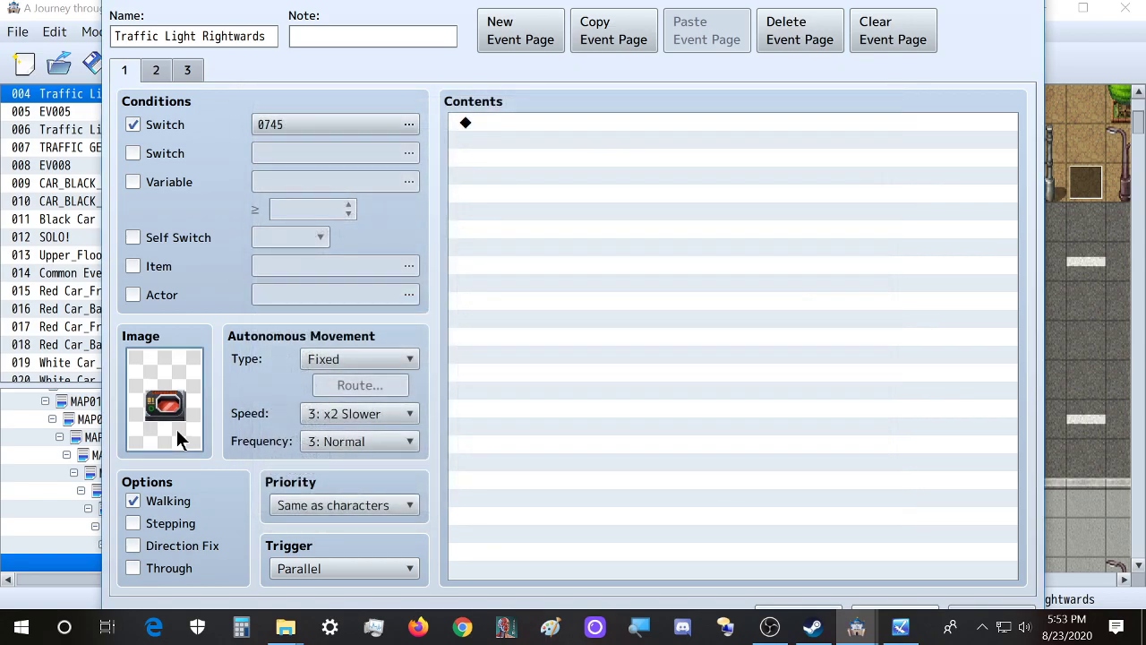
key(Return)
Examine the city blocks south of the crosswalk, past the hospital and roadside shrine, to the bridge gate at the waterfront
ctrl+scroll(422, 319, down, 3)
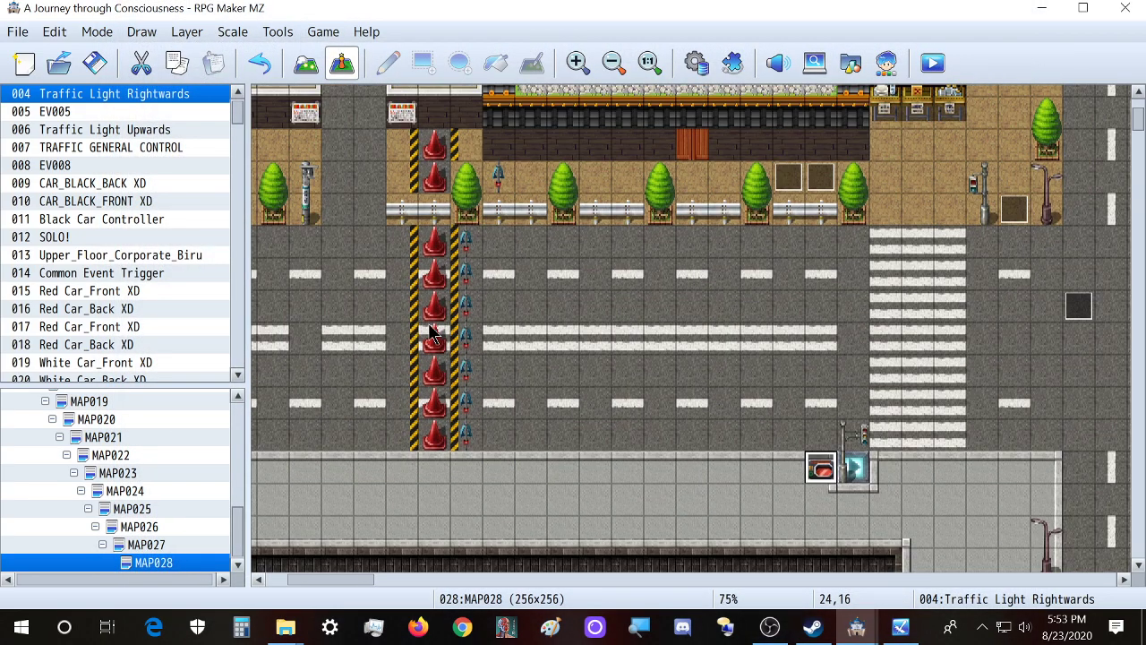
scroll(549, 522, down, 3)
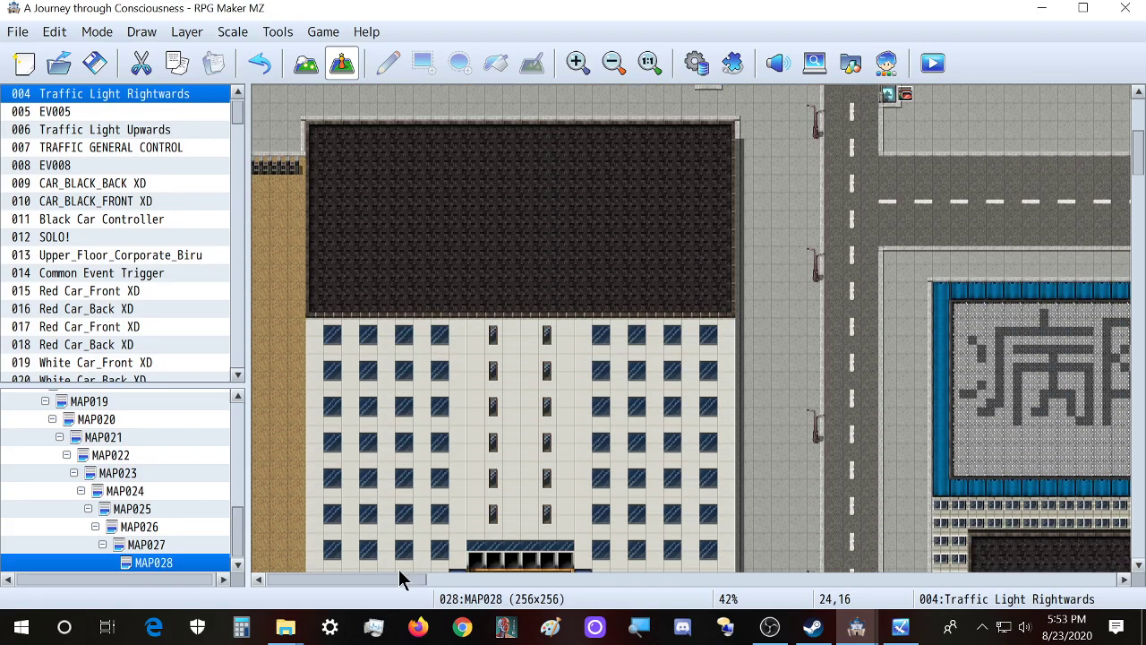
scroll(468, 516, down, 6)
drag(358, 593, 427, 598)
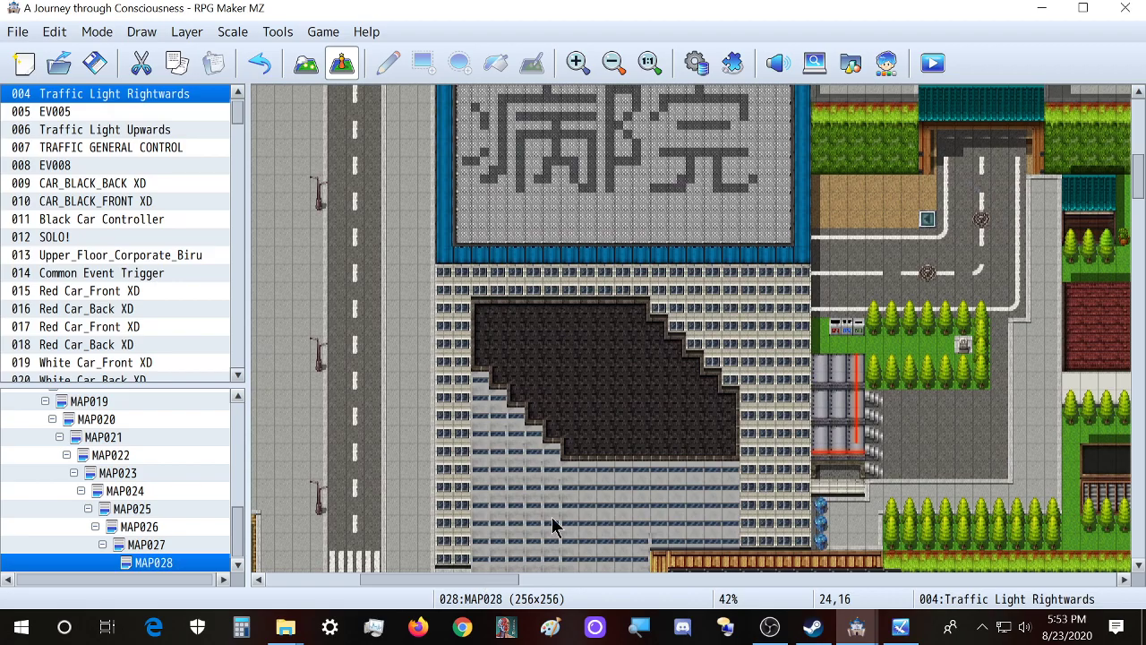
scroll(576, 501, down, 12)
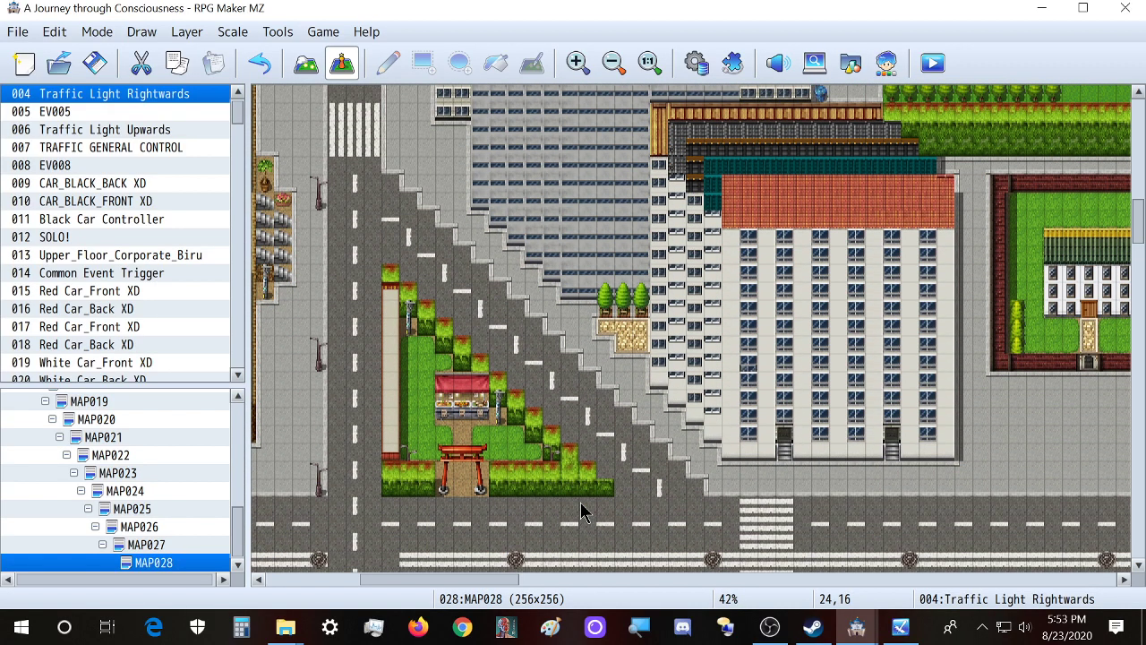
scroll(580, 511, up, 1)
ctrl+scroll(572, 511, down, 1)
scroll(578, 537, down, 4)
drag(531, 580, 863, 590)
scroll(752, 485, down, 6)
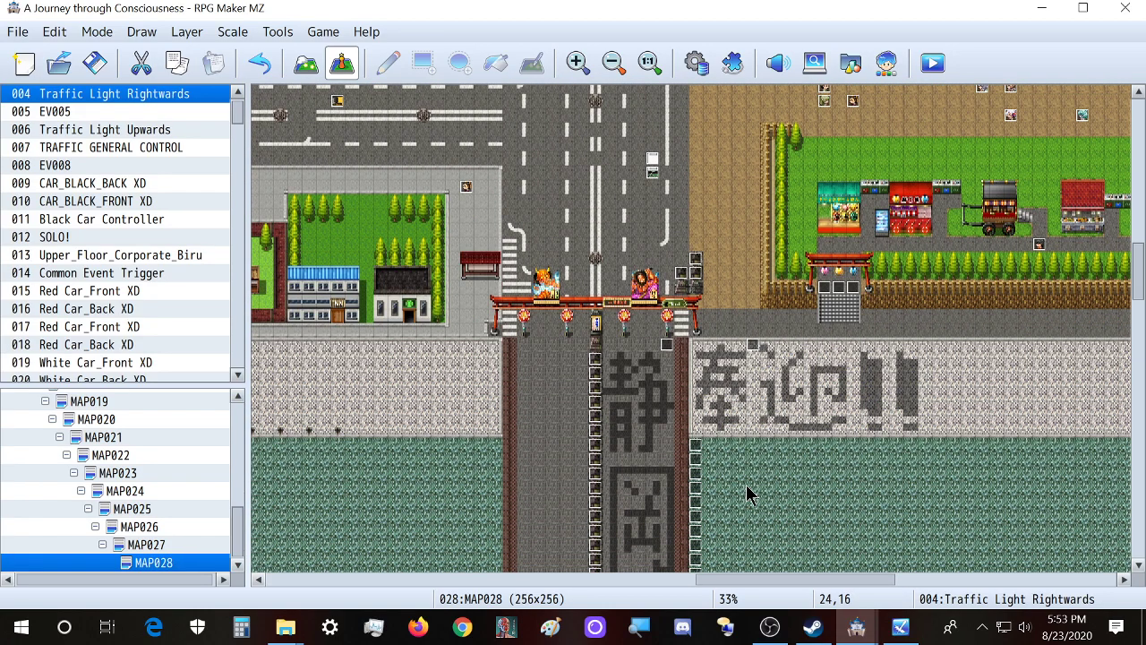
Examine the park's food stalls, fenced ponds and visitor events, and the beach and pier south of its gates
scroll(750, 495, up, 5)
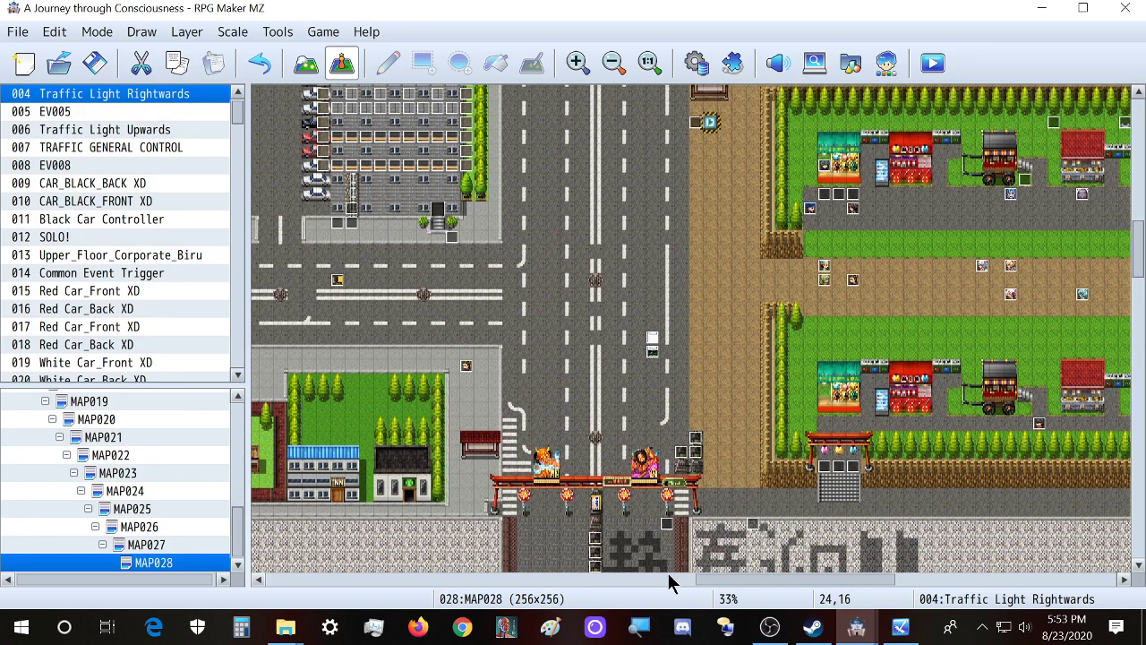
drag(721, 581, 807, 580)
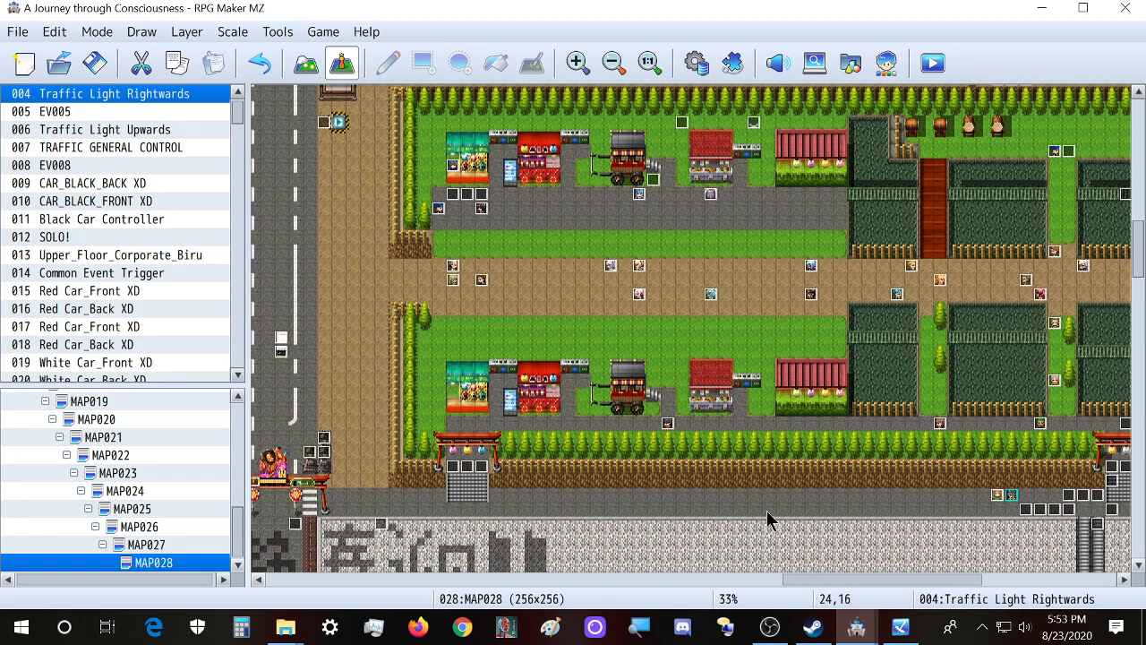
ctrl+scroll(765, 511, down, 2)
scroll(745, 496, up, 4)
scroll(728, 494, up, 3)
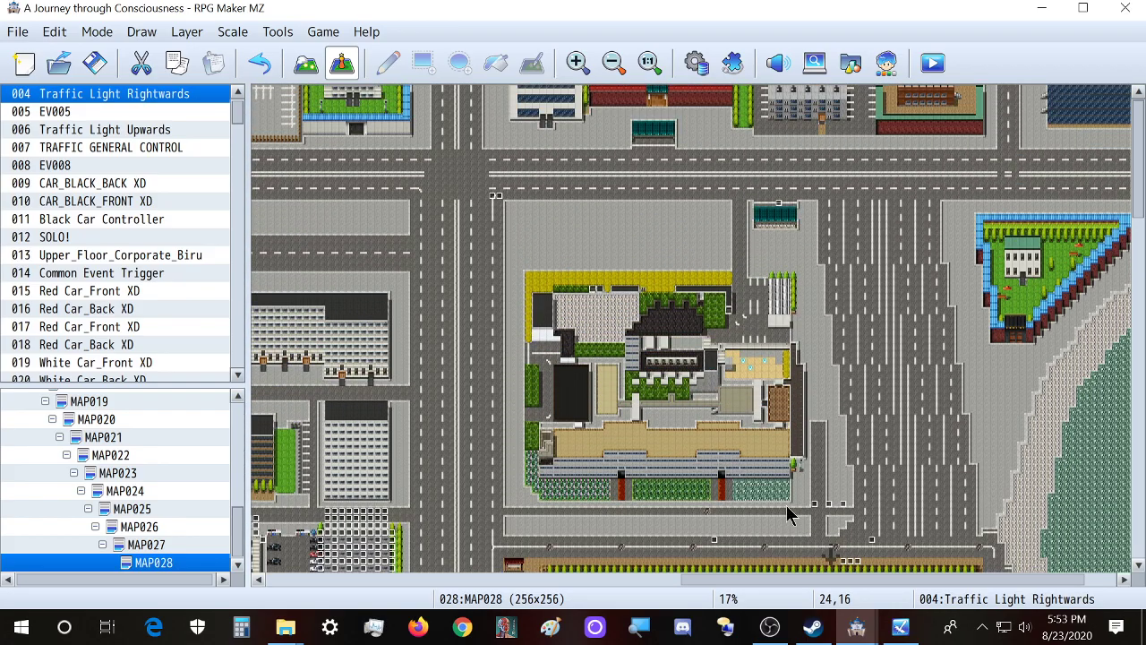
scroll(790, 515, down, 8)
ctrl+scroll(927, 484, up, 2)
ctrl+scroll(737, 557, up, 1)
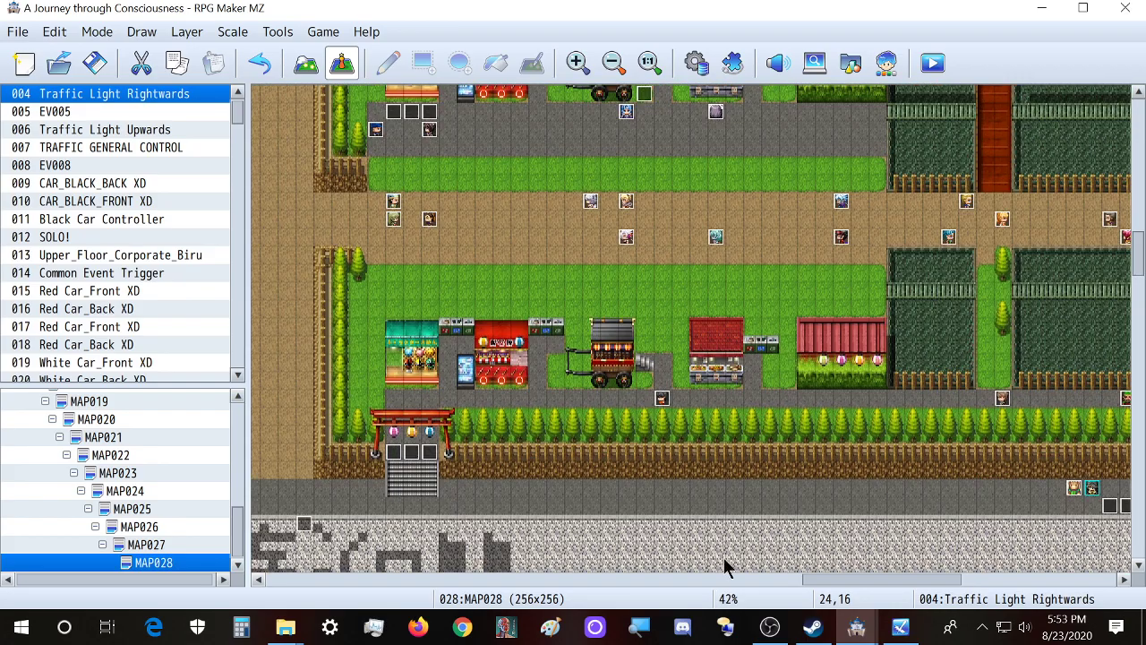
drag(823, 582, 877, 582)
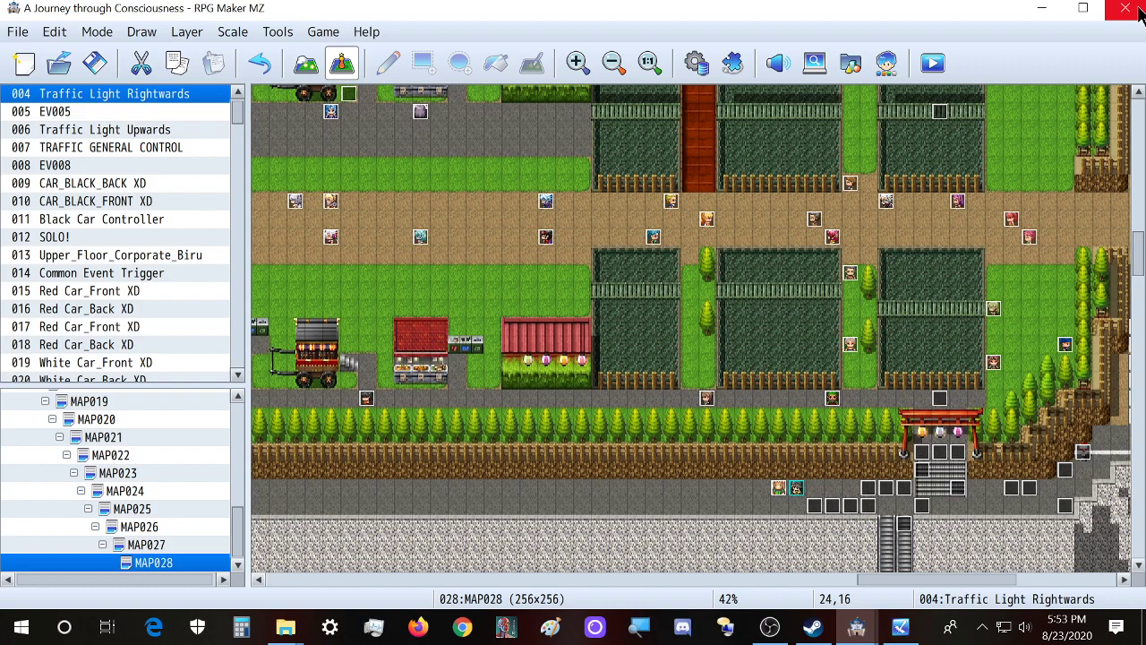
scroll(1023, 238, down, 6)
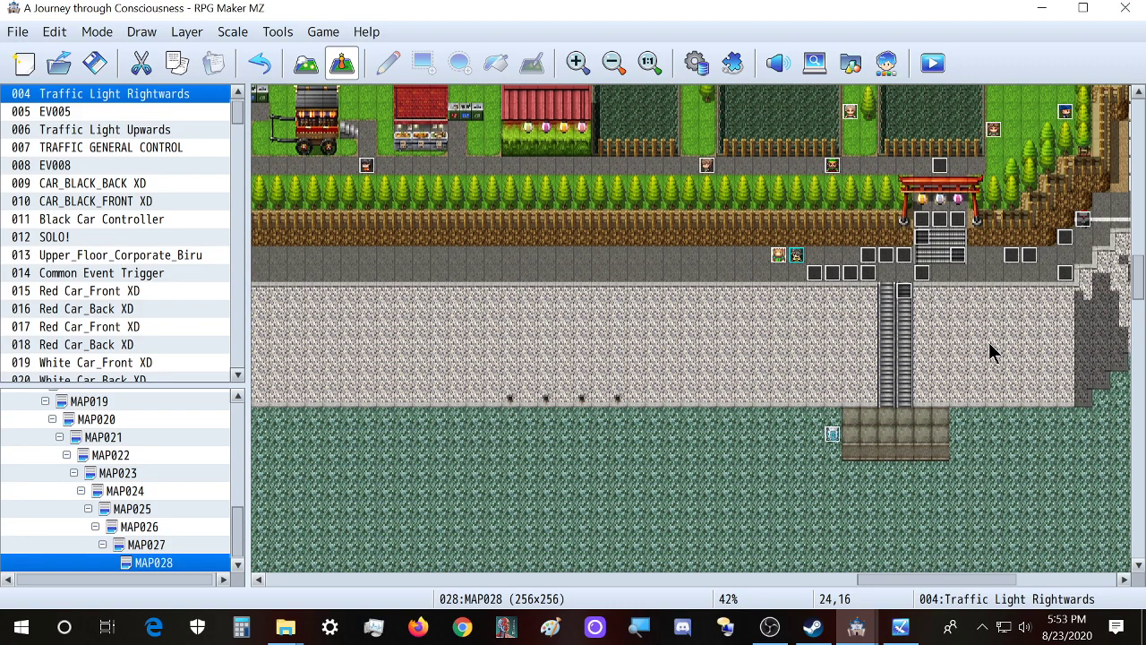
scroll(981, 414, up, 6)
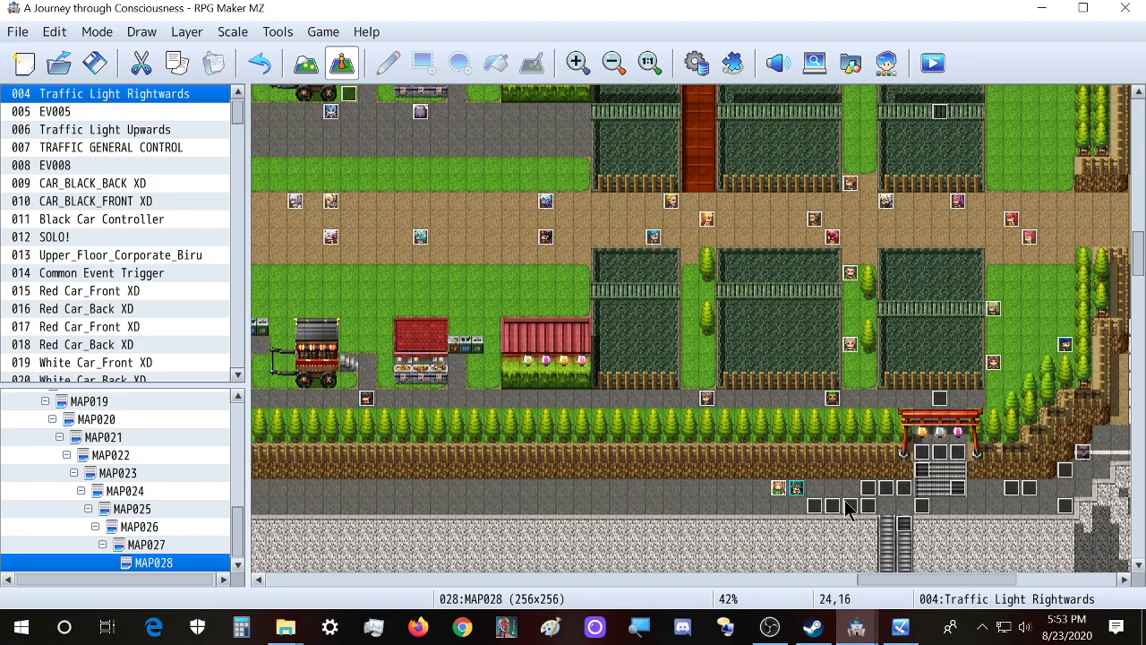
Examine the park's northern half and the road events between it and the wide multi-lane highway
scroll(170, 493, up, 4)
scroll(173, 504, up, 3)
scroll(680, 295, up, 2)
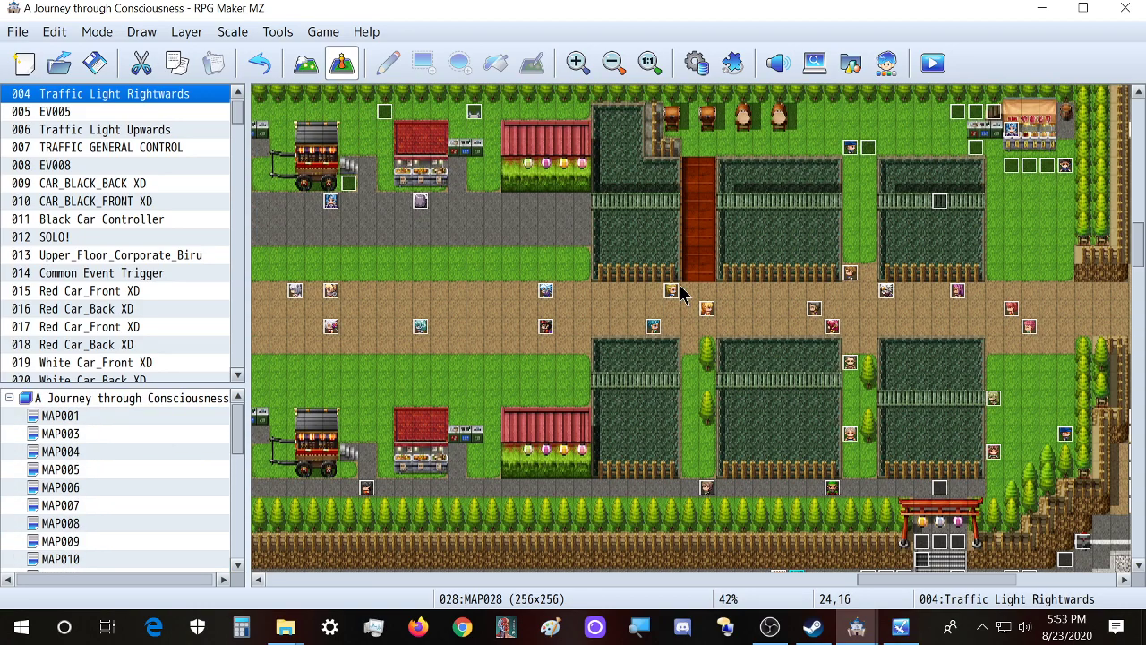
scroll(681, 295, up, 6)
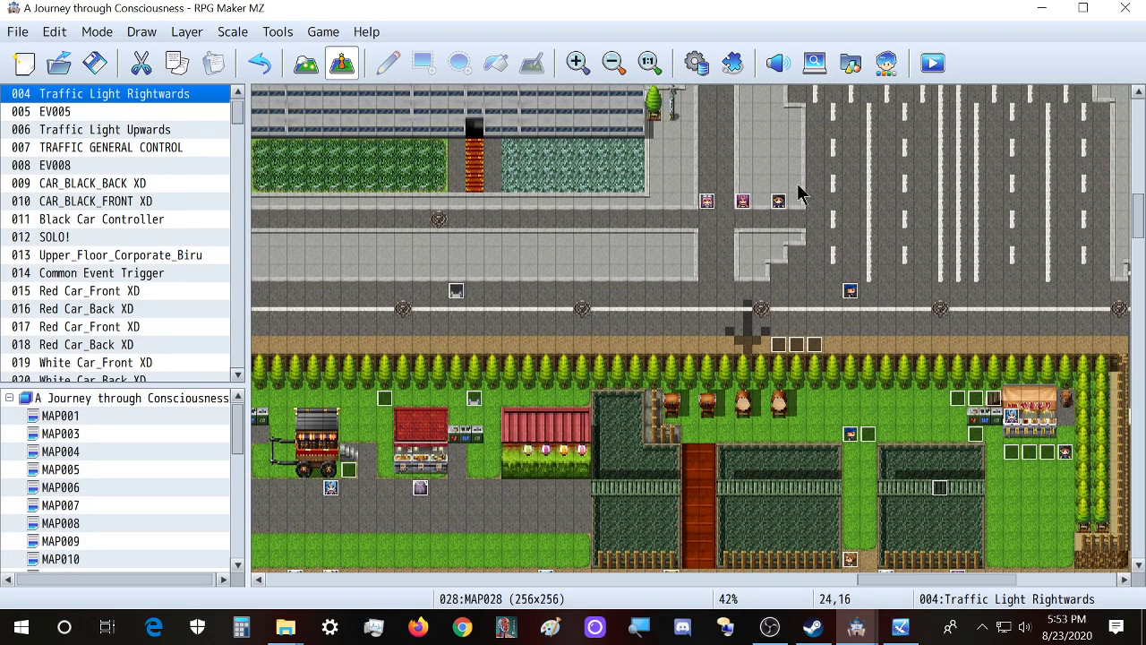
scroll(717, 385, up, 6)
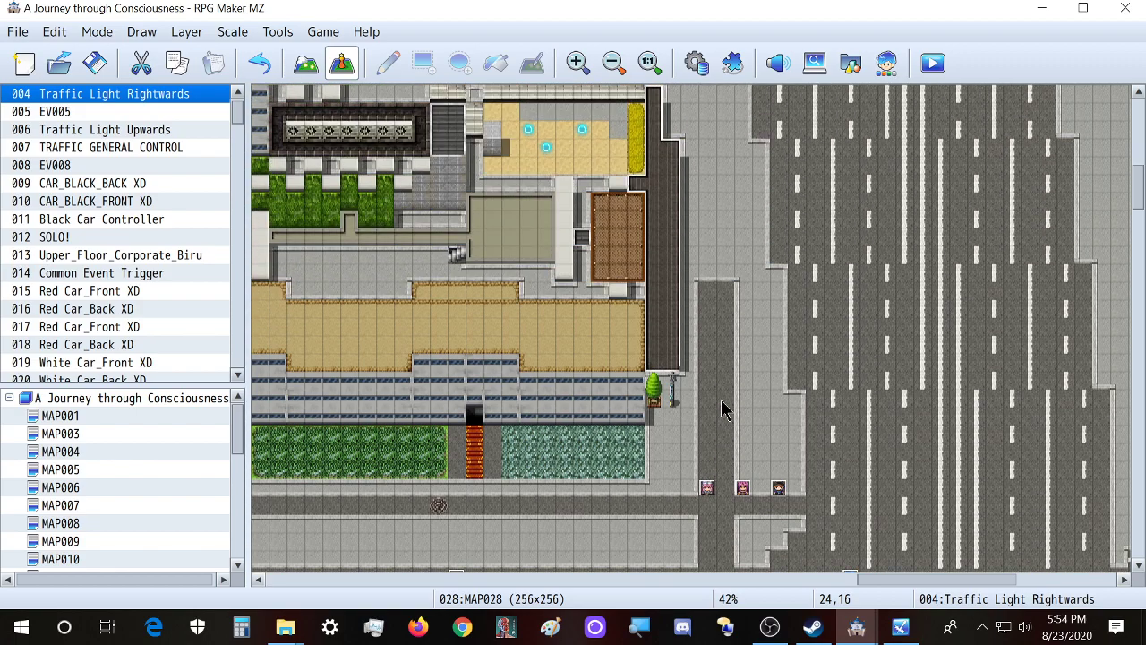
scroll(721, 362, up, 2)
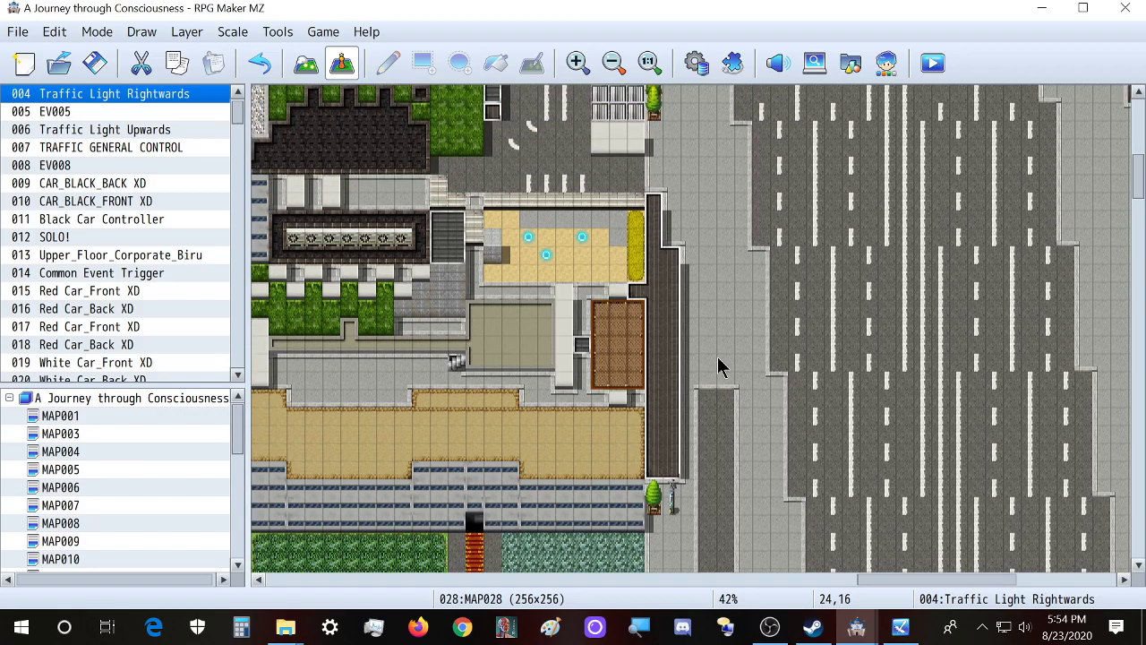
Examine the whole large building complex west of the highway, from its yellow-hedged north side to the southern flower beds
drag(920, 582, 817, 598)
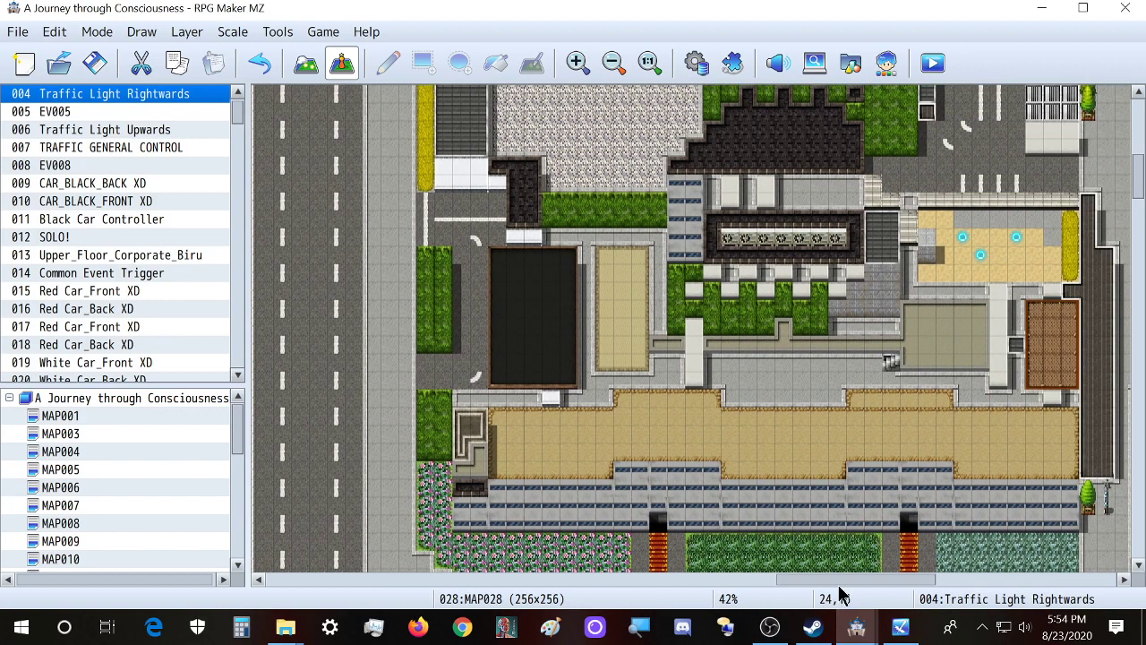
ctrl+scroll(808, 294, up, 4)
ctrl+scroll(827, 347, down, 5)
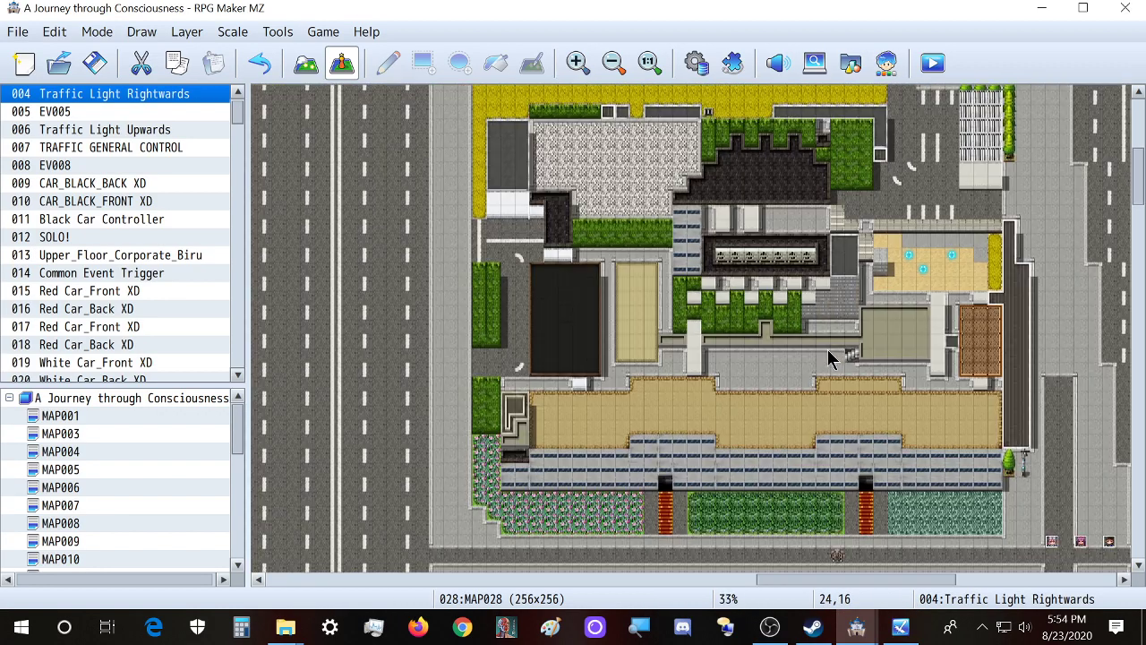
scroll(810, 427, up, 1)
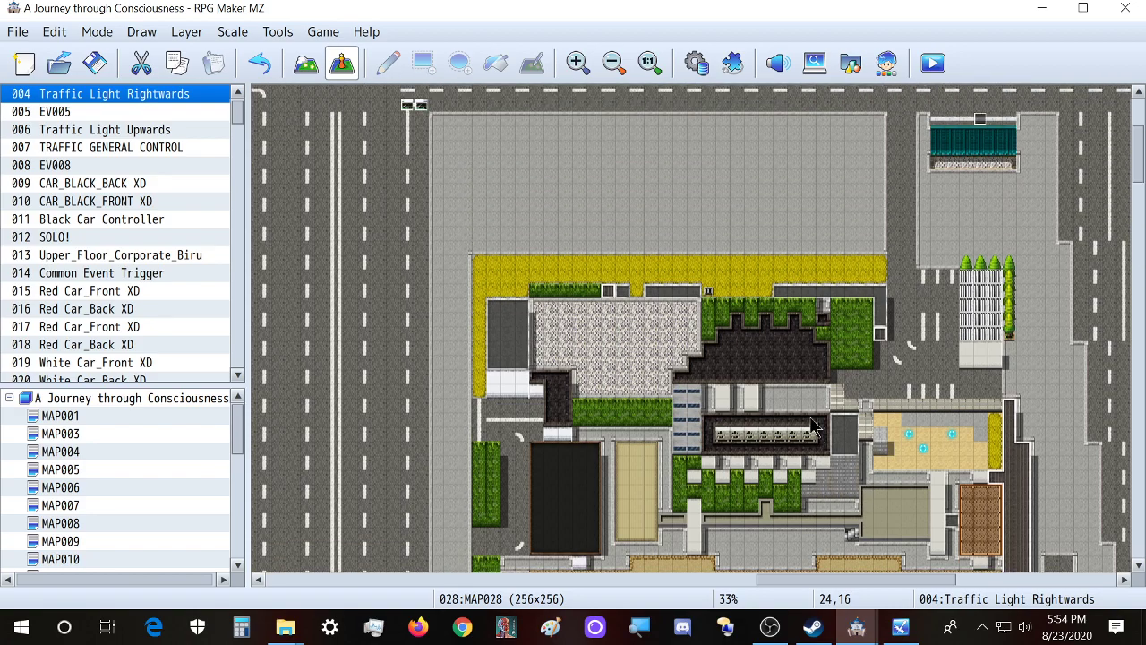
scroll(810, 427, down, 3)
scroll(810, 427, down, 2)
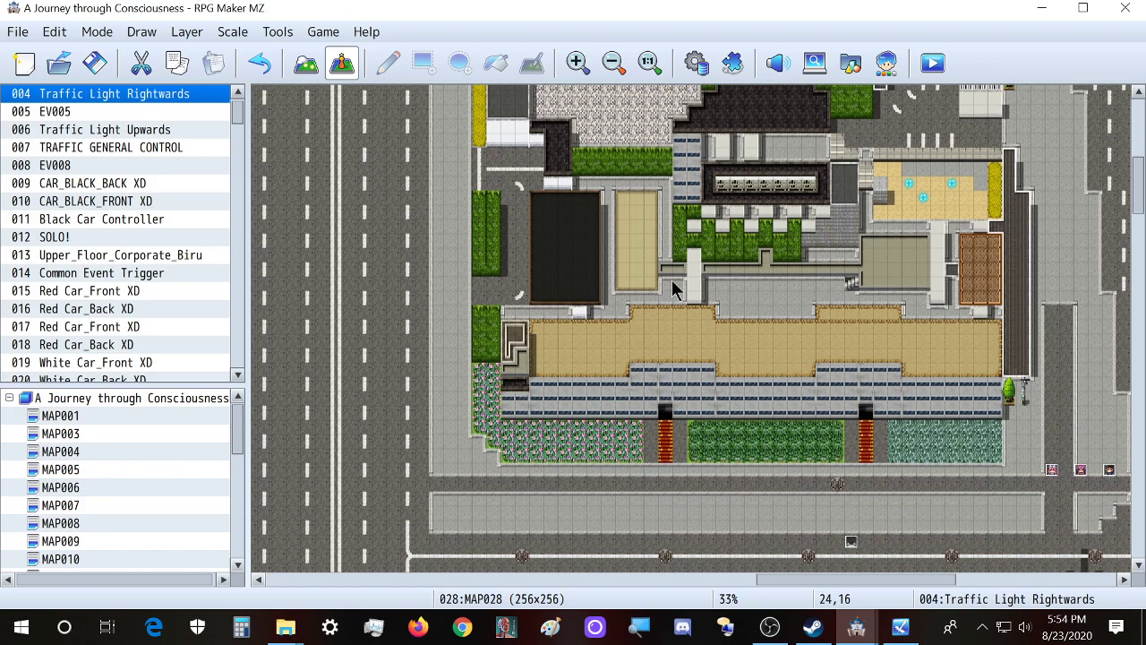
scroll(949, 385, up, 1)
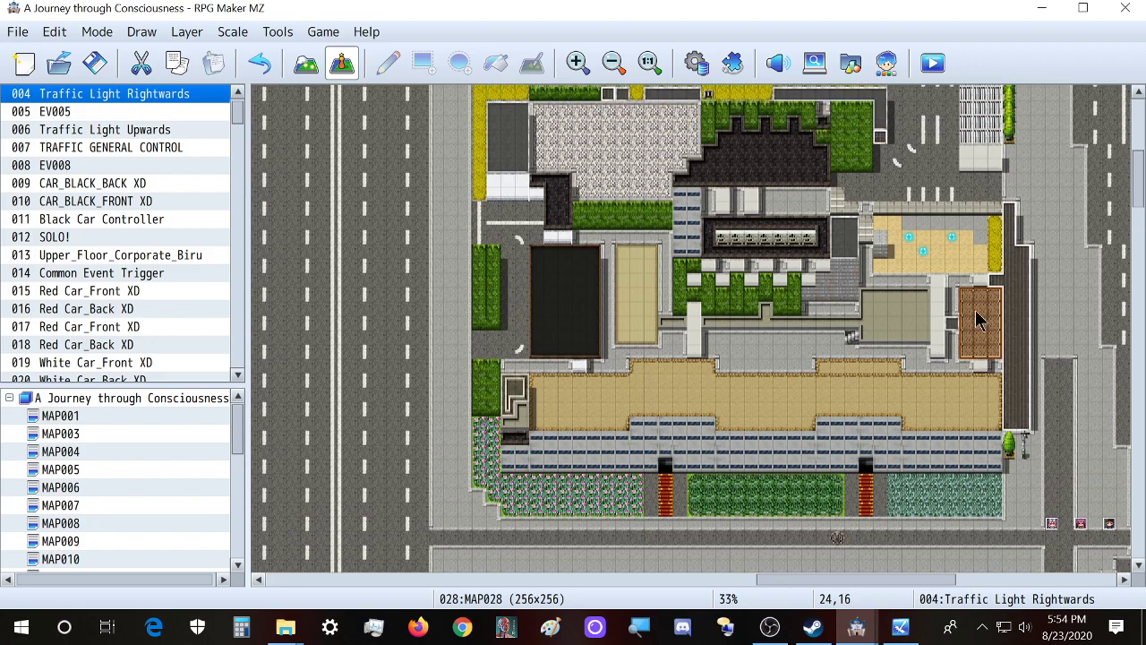
scroll(698, 457, up, 2)
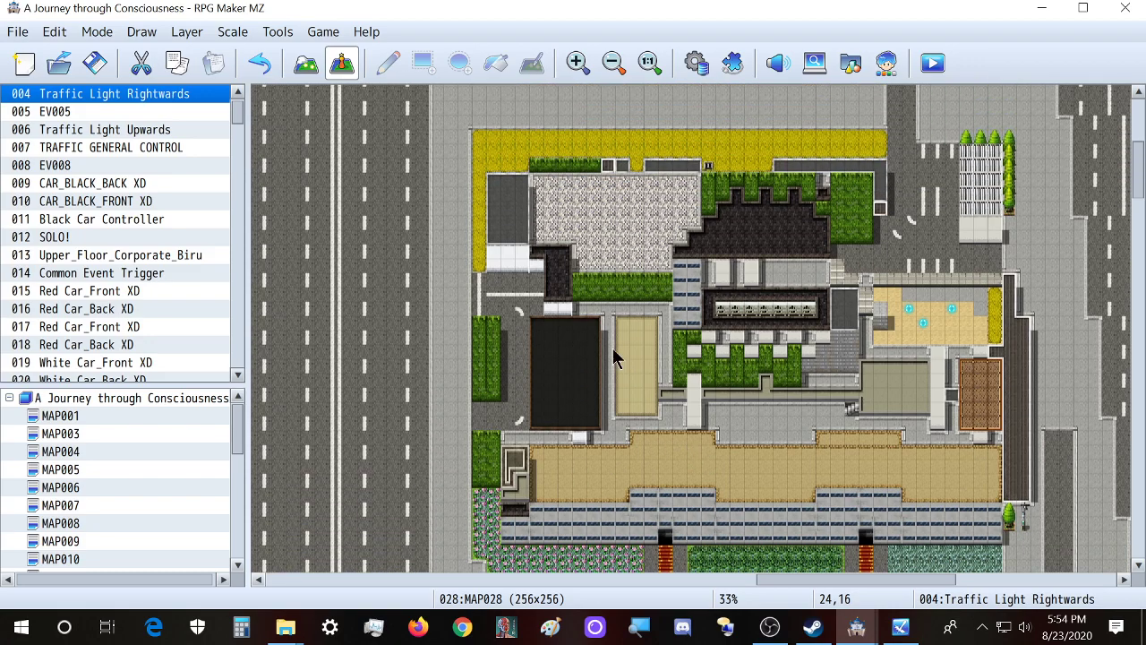
scroll(696, 436, down, 3)
scroll(562, 332, up, 3)
scroll(531, 430, down, 2)
scroll(531, 429, down, 1)
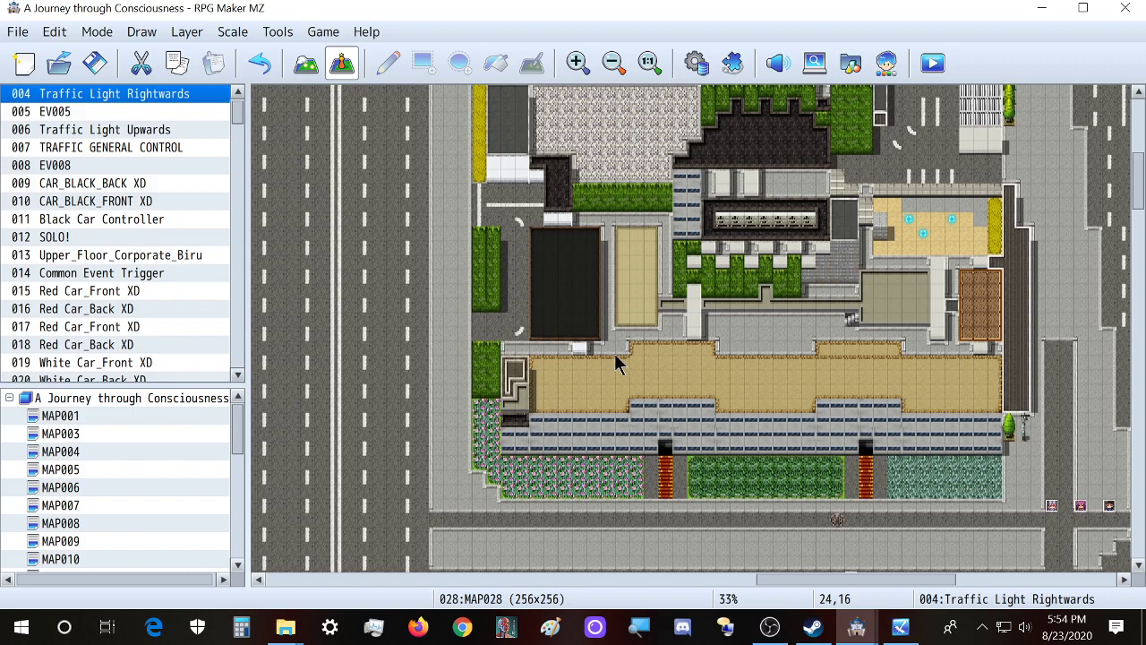
scroll(616, 362, up, 3)
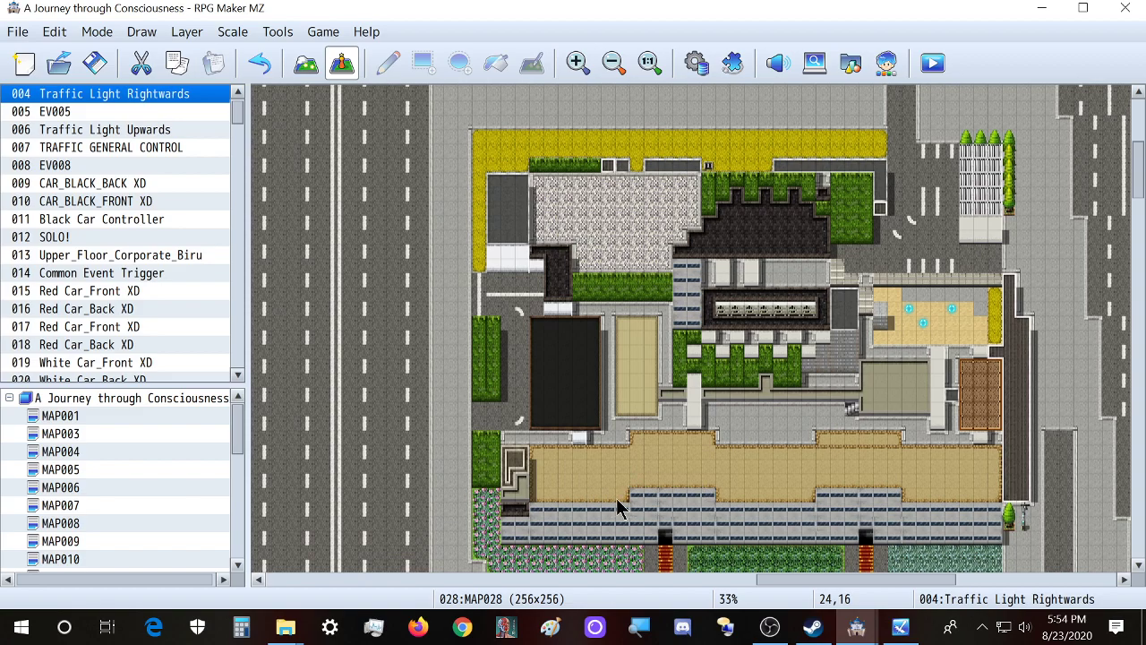
scroll(665, 517, down, 3)
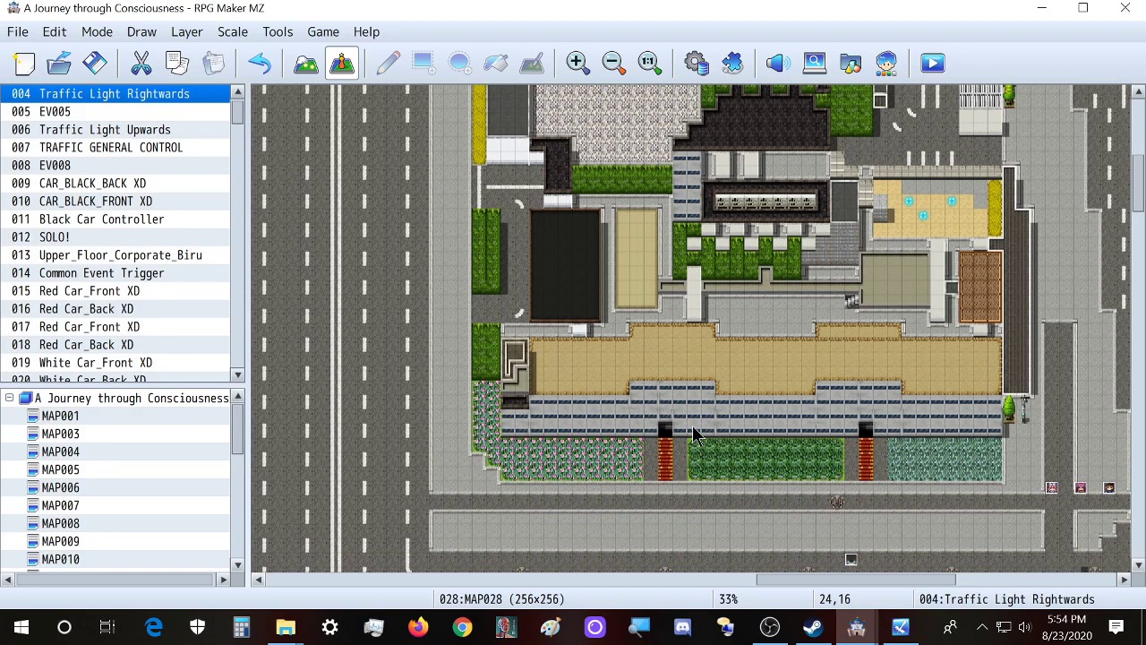
Inspect the complex's roofs, courtyards and southern facade up close, and its northern entrance area
ctrl+scroll(627, 417, up, 2)
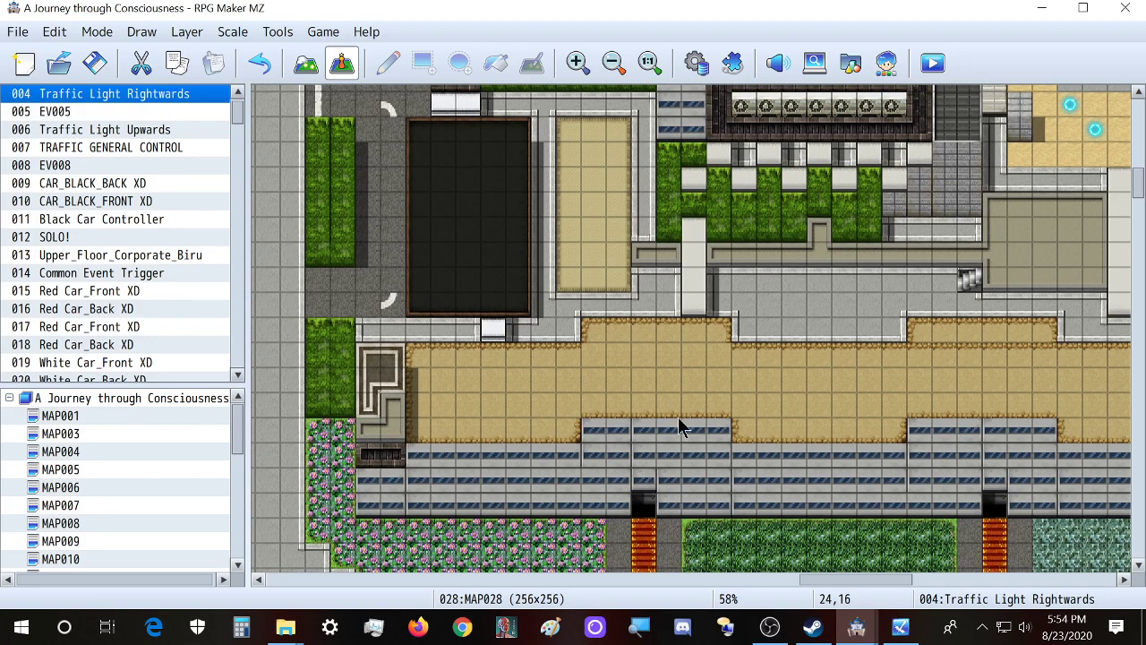
ctrl+scroll(768, 442, down, 1)
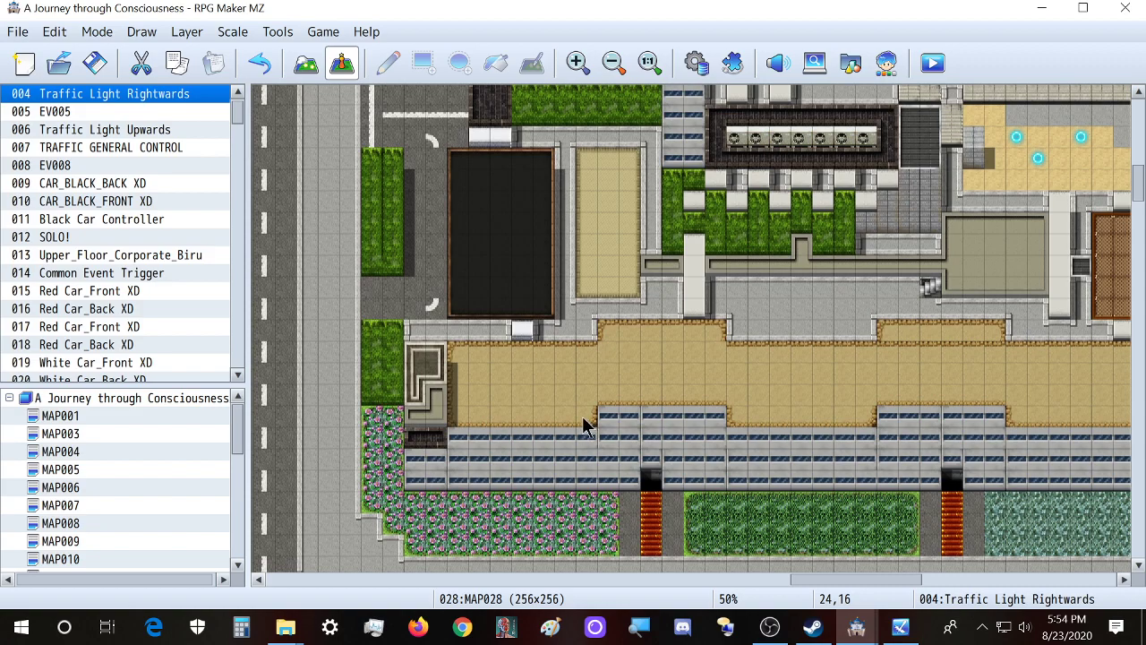
scroll(591, 428, up, 1)
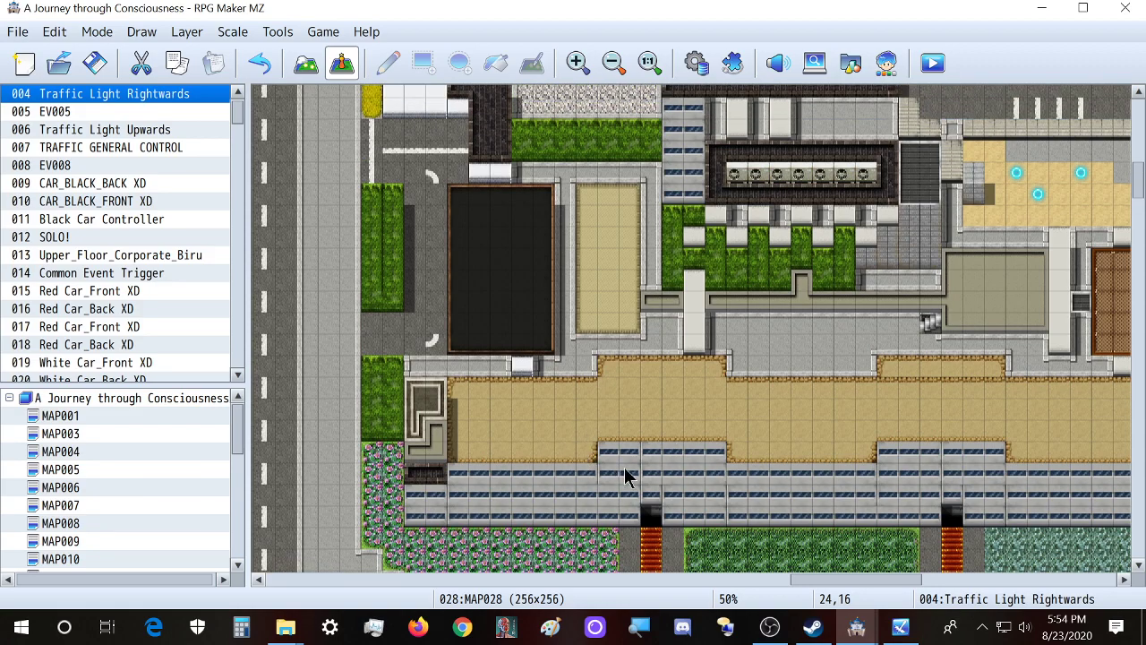
scroll(805, 402, up, 5)
scroll(784, 412, up, 5)
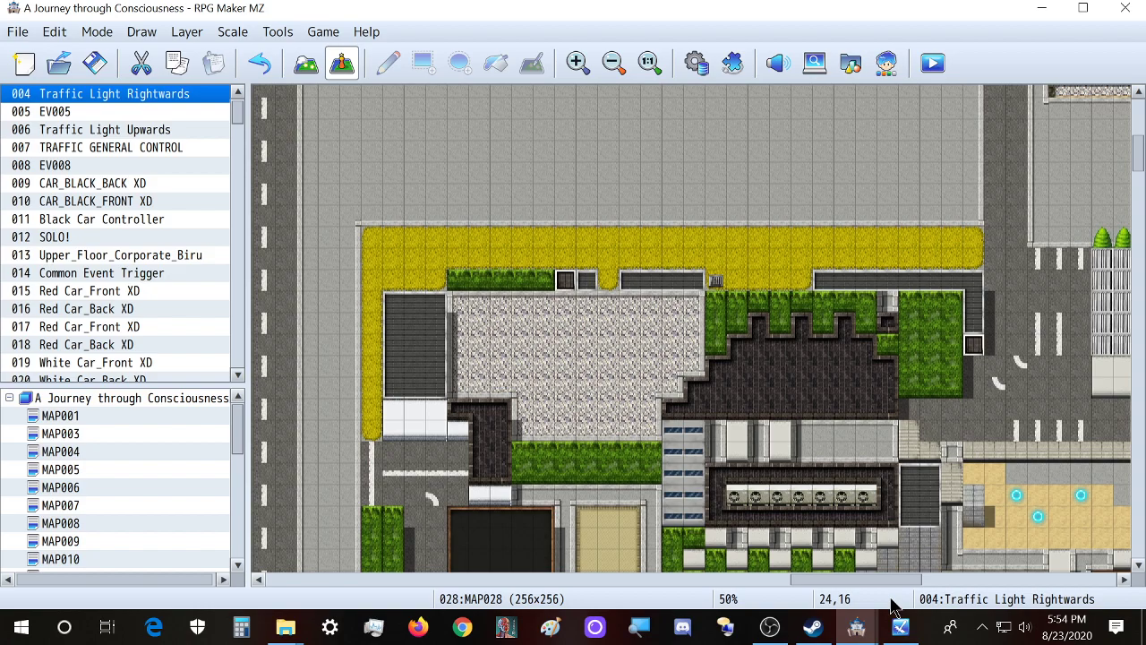
ctrl+scroll(635, 351, down, 1)
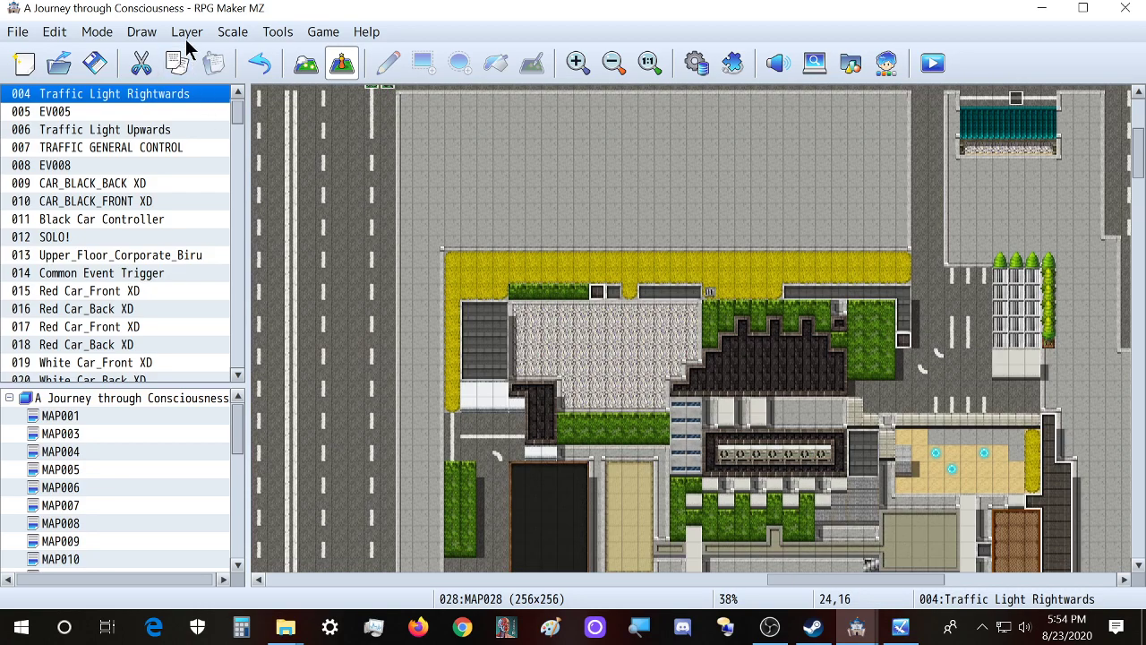
click(186, 34)
click(225, 11)
scroll(426, 432, down, 2)
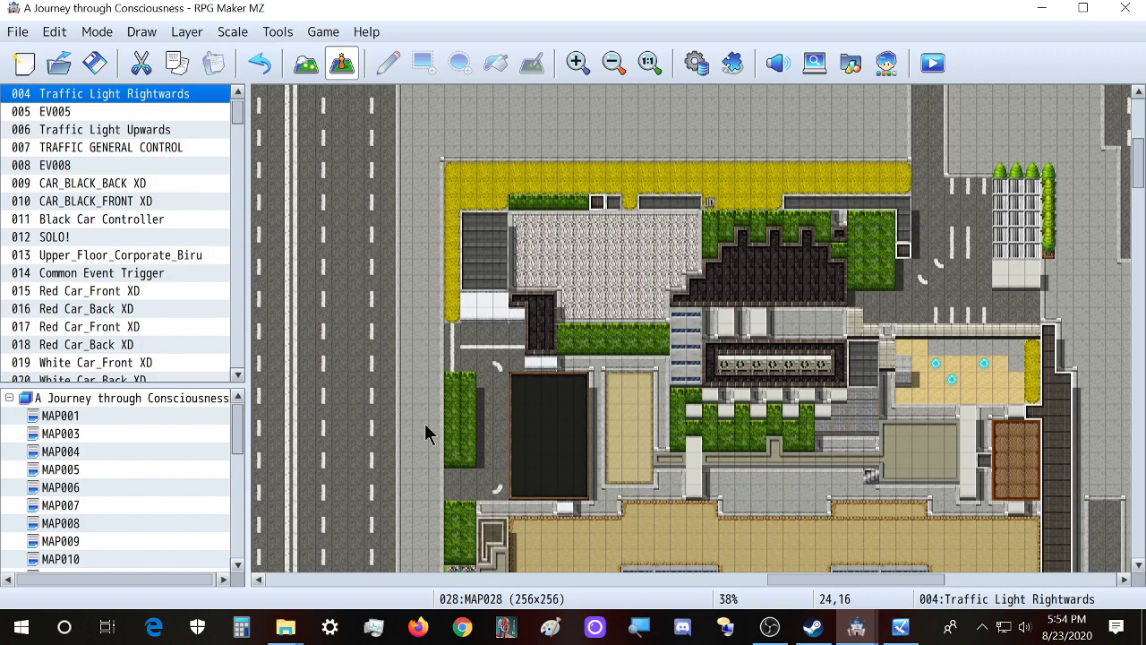
scroll(426, 432, down, 2)
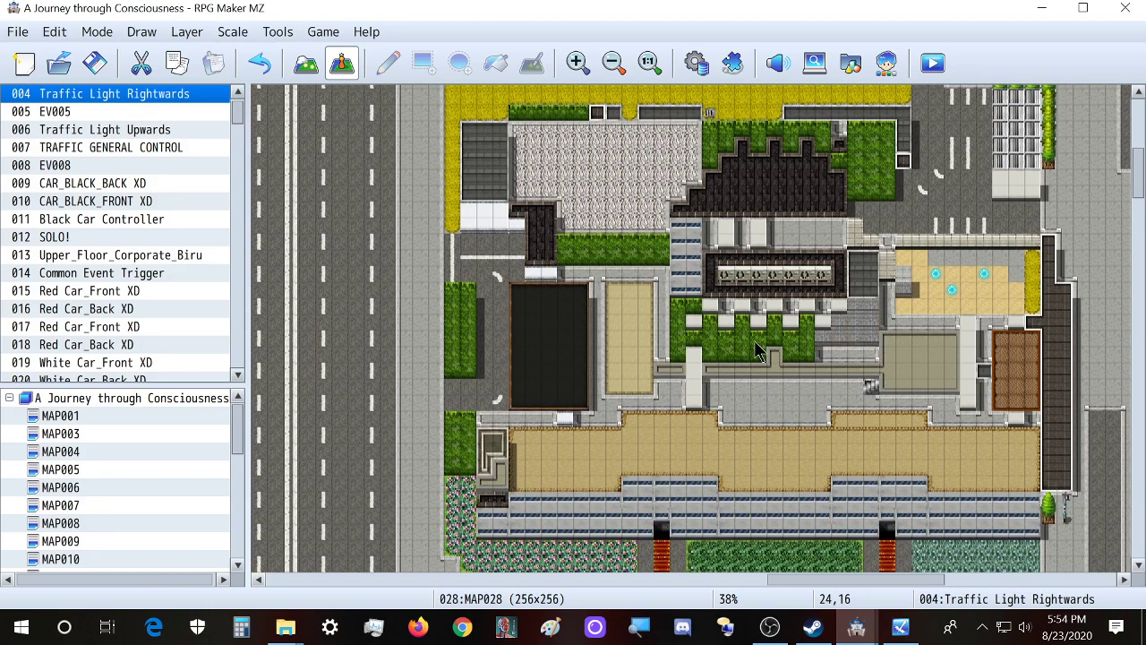